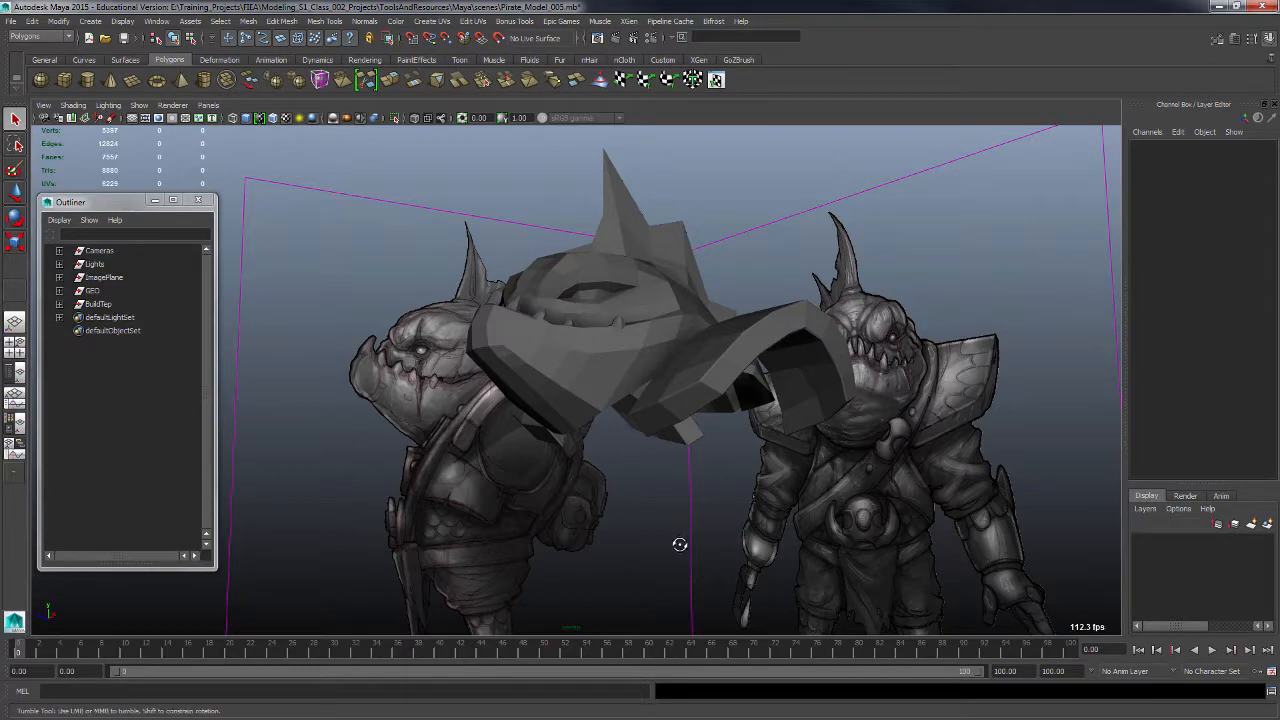
Step: Create a polygon cube 20 units in width, height and depth, with 2 divisions along each axis
alt+drag(677, 543, 797, 535)
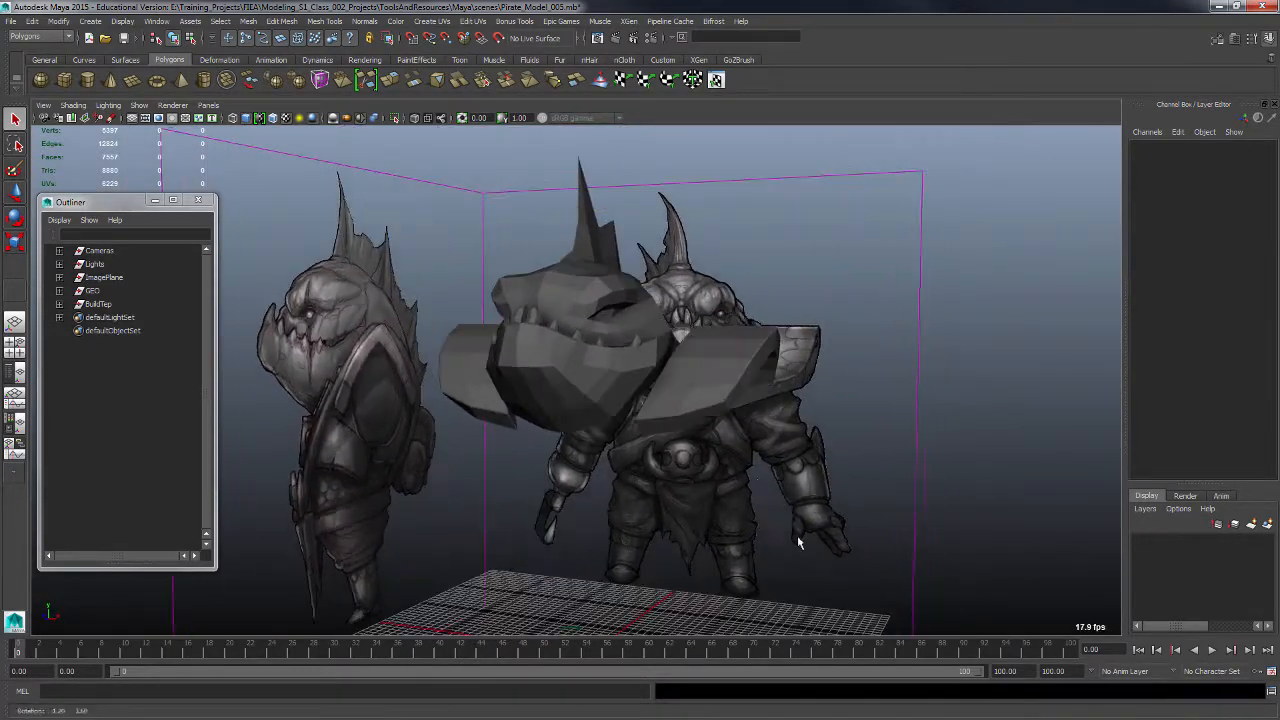
click(90, 21)
mouse_move(149, 54)
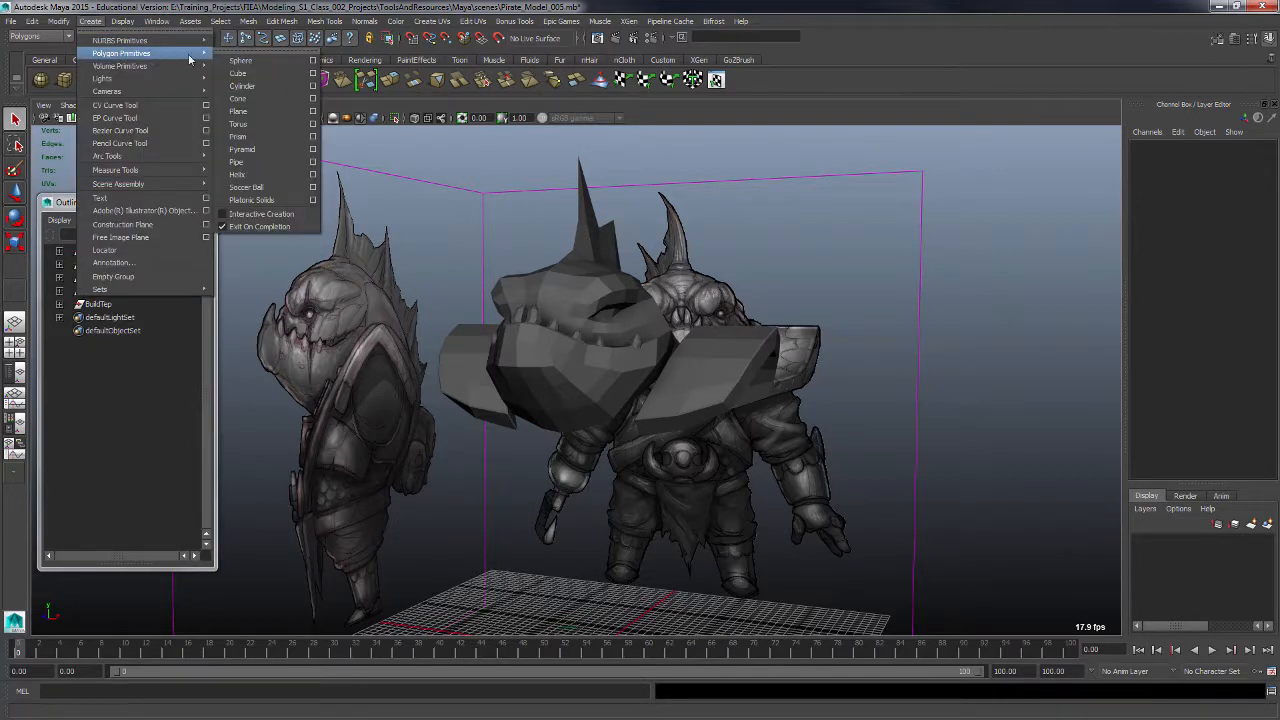
click(313, 75)
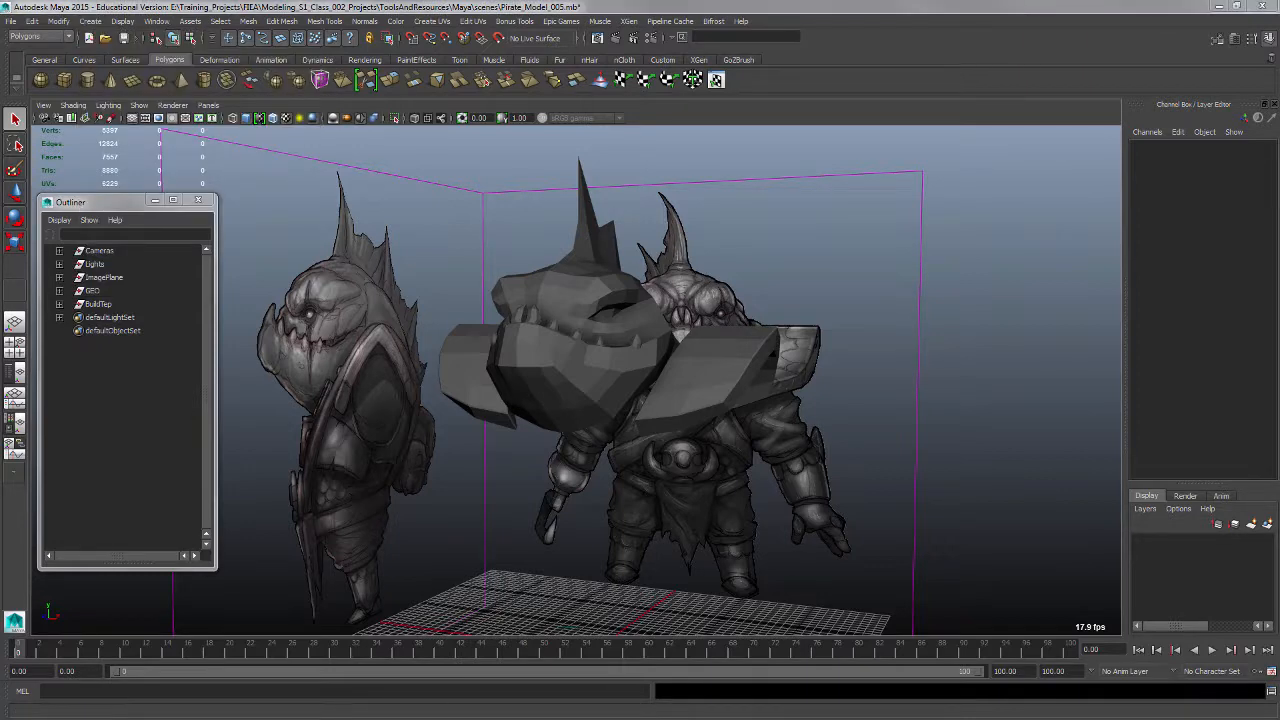
drag(487, 310, 404, 373)
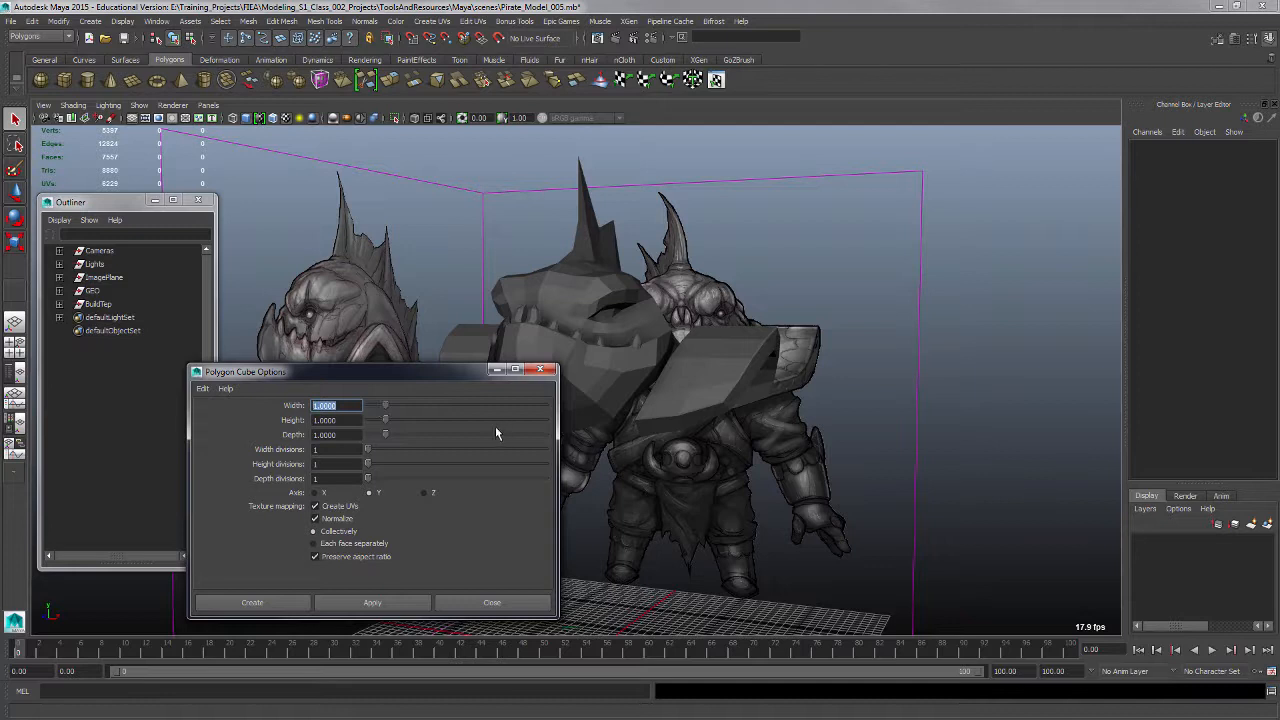
text(20)
key(Tab)
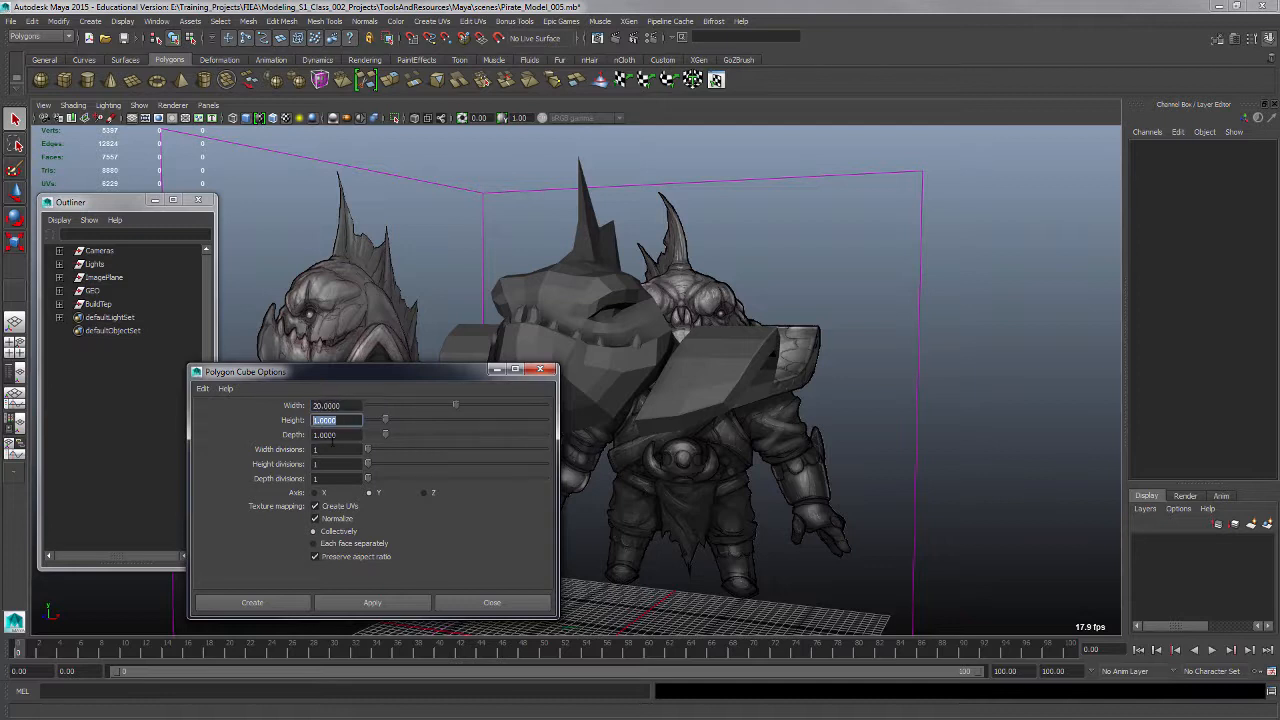
text(20)
key(Tab)
click(359, 420)
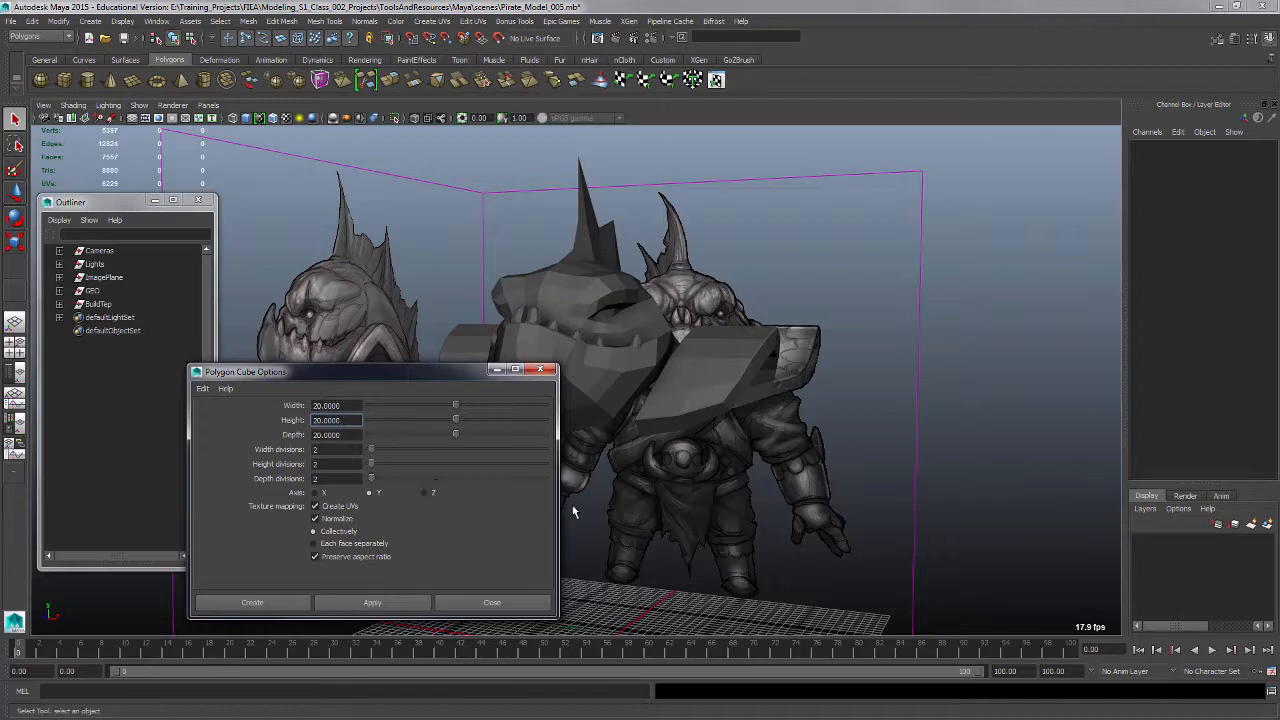
click(252, 602)
Step: Raise the new cube above the grid to about 56.4 on Translate Y, below the head model
alt+middle_drag(655, 549, 688, 430)
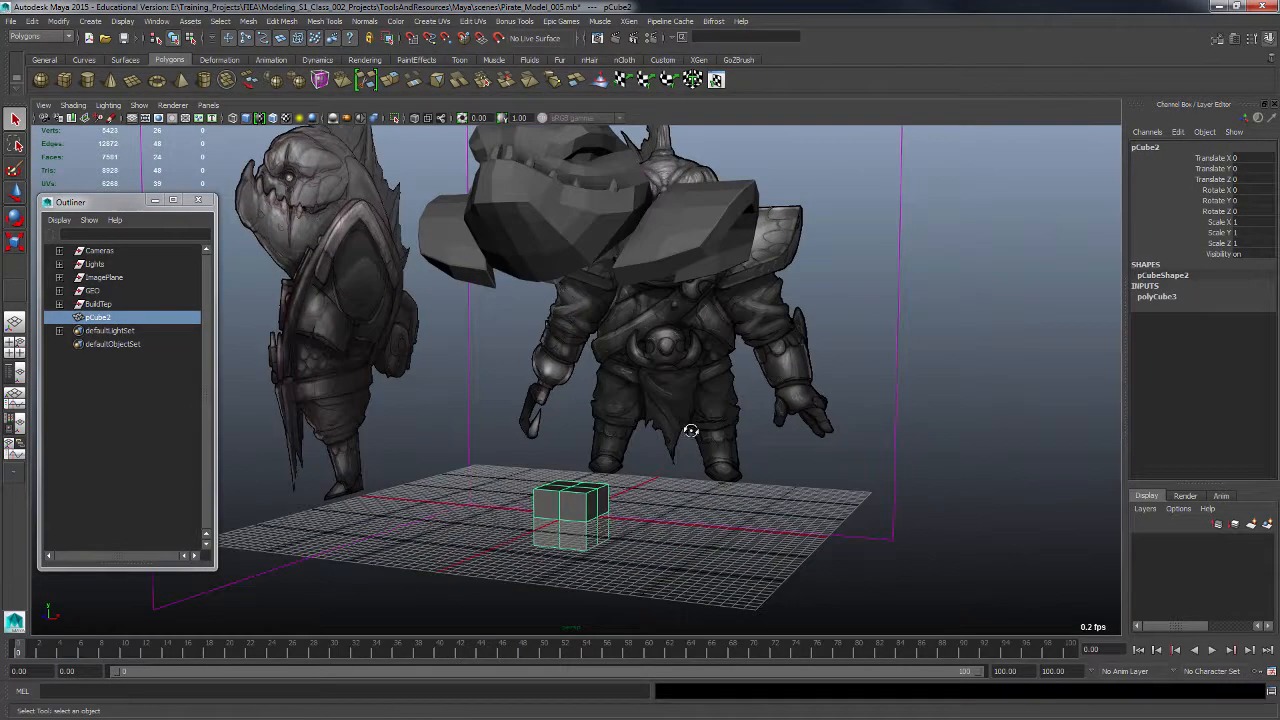
alt+drag(688, 430, 691, 508)
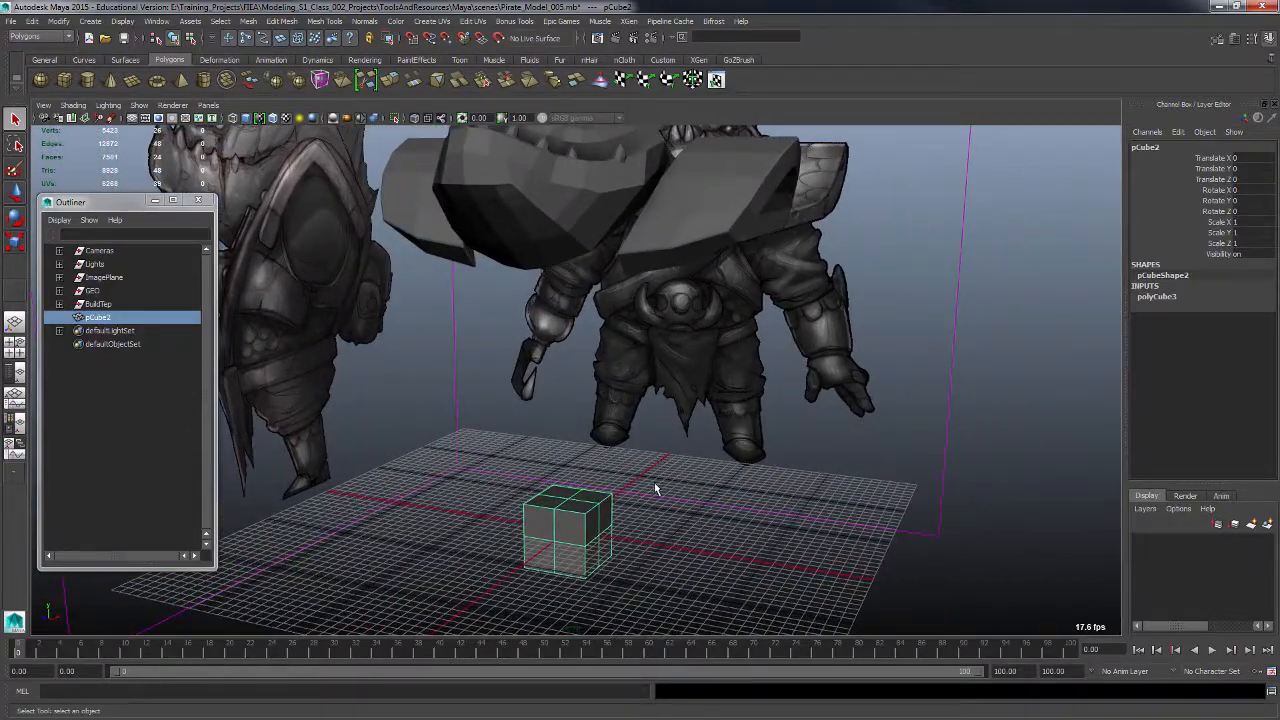
key(w)
alt+drag(602, 515, 616, 509)
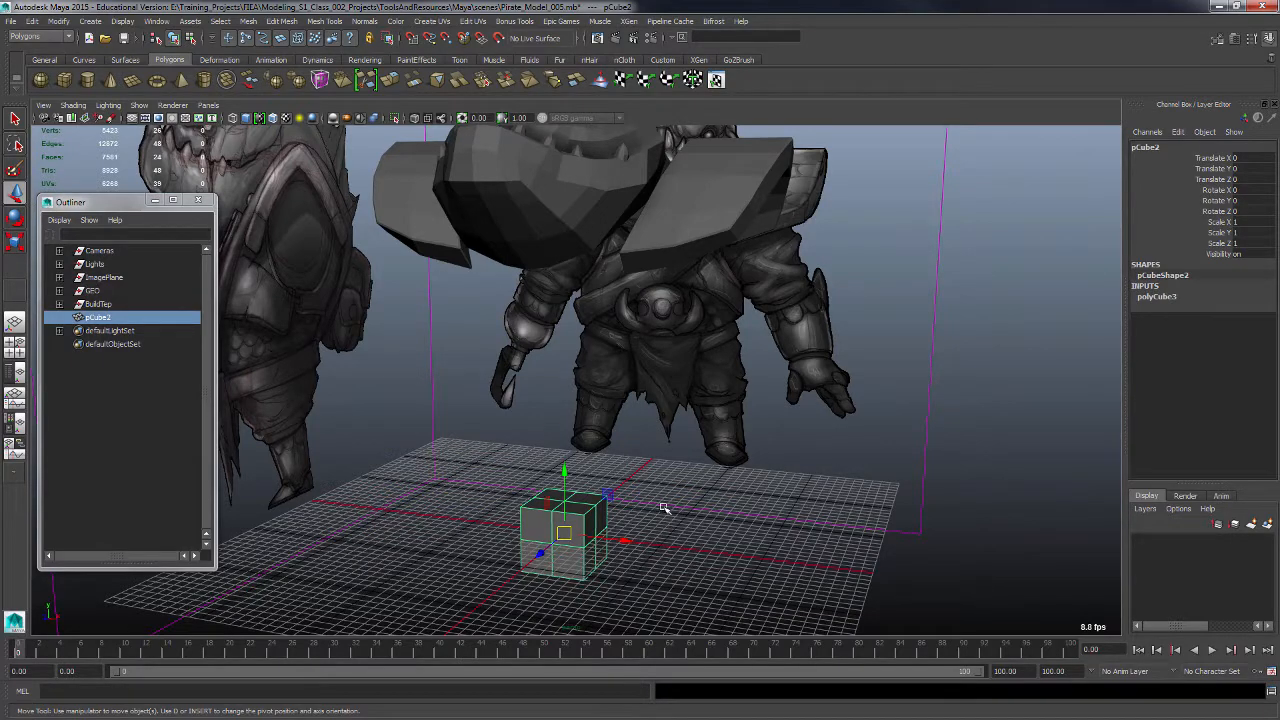
alt+right_drag(663, 509, 676, 506)
drag(565, 485, 576, 304)
mouse_move(696, 440)
alt+mouse_down()
mouse_move(711, 450)
mouse_move(680, 436)
alt+mouse_up()
drag(626, 346, 624, 329)
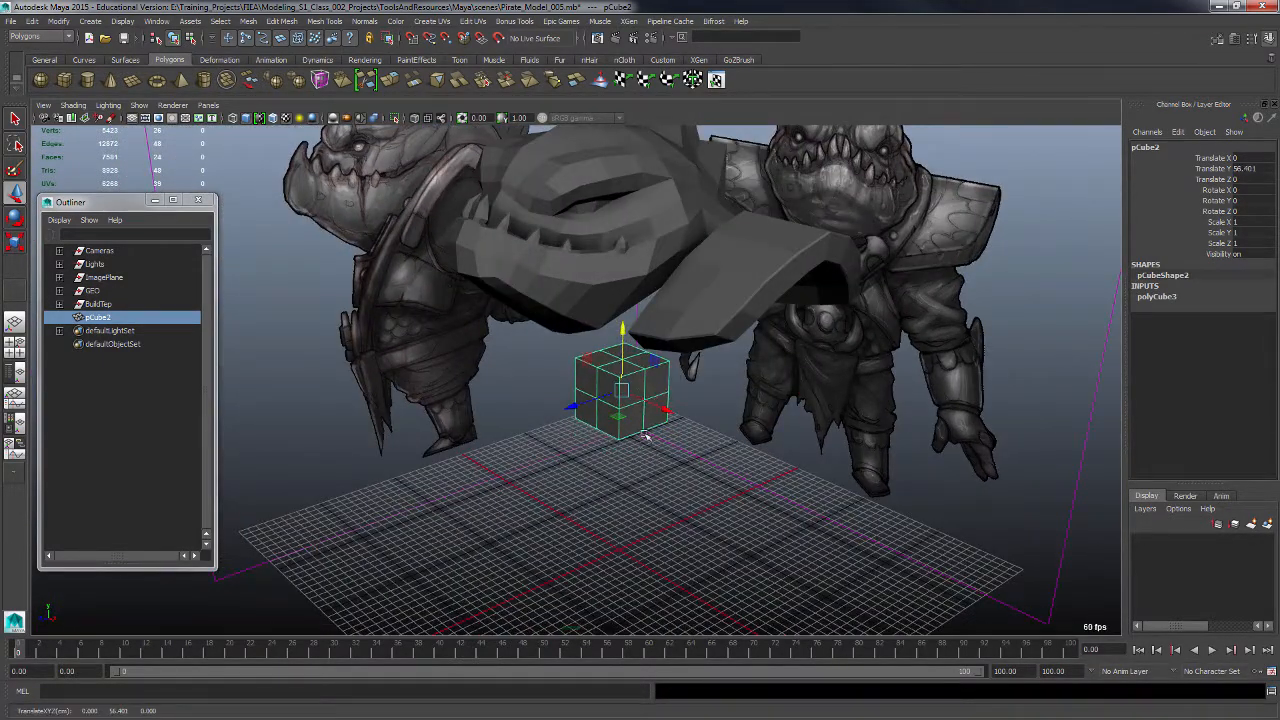
Step: In the side view, move the cube over the torso to about Y 71.9, Z -3.0 and tilt it about -18.2 degrees on X
key(space)
key(space)
alt+middle_drag(799, 598, 760, 411)
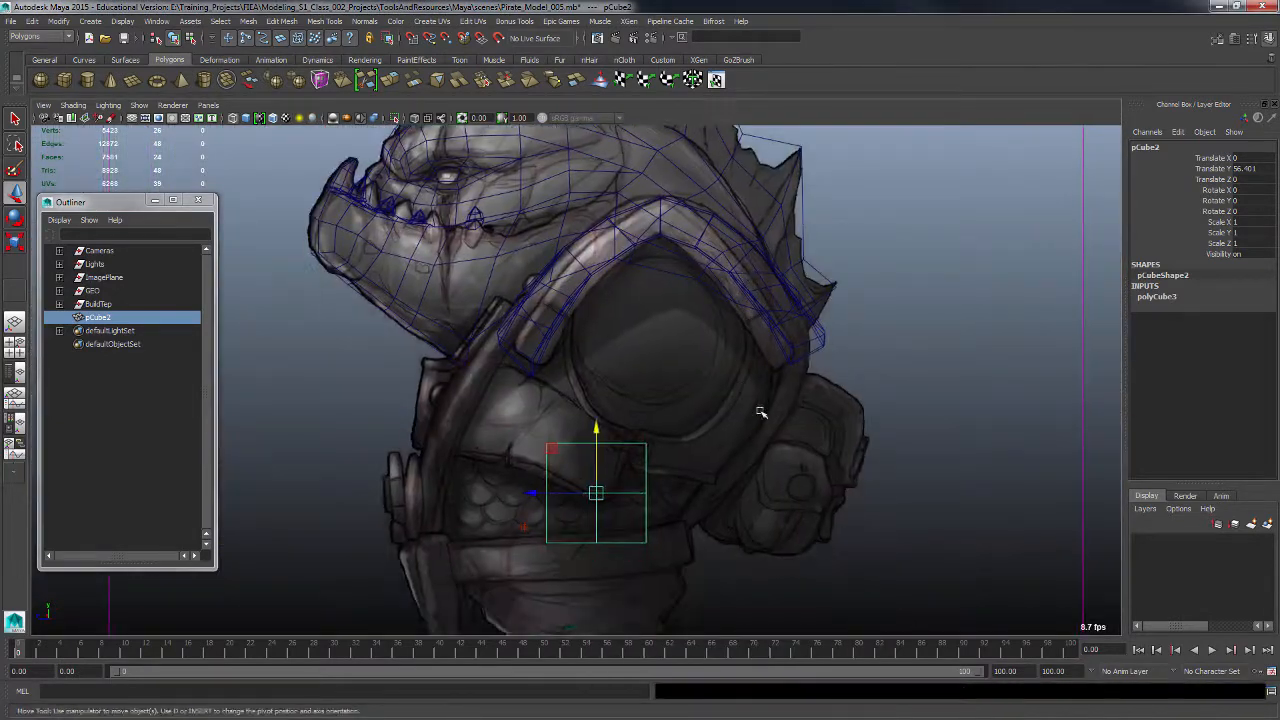
alt+right_drag(760, 411, 702, 433)
alt+middle_drag(641, 495, 662, 464)
alt+drag(662, 464, 677, 474)
alt+middle_drag(677, 474, 673, 486)
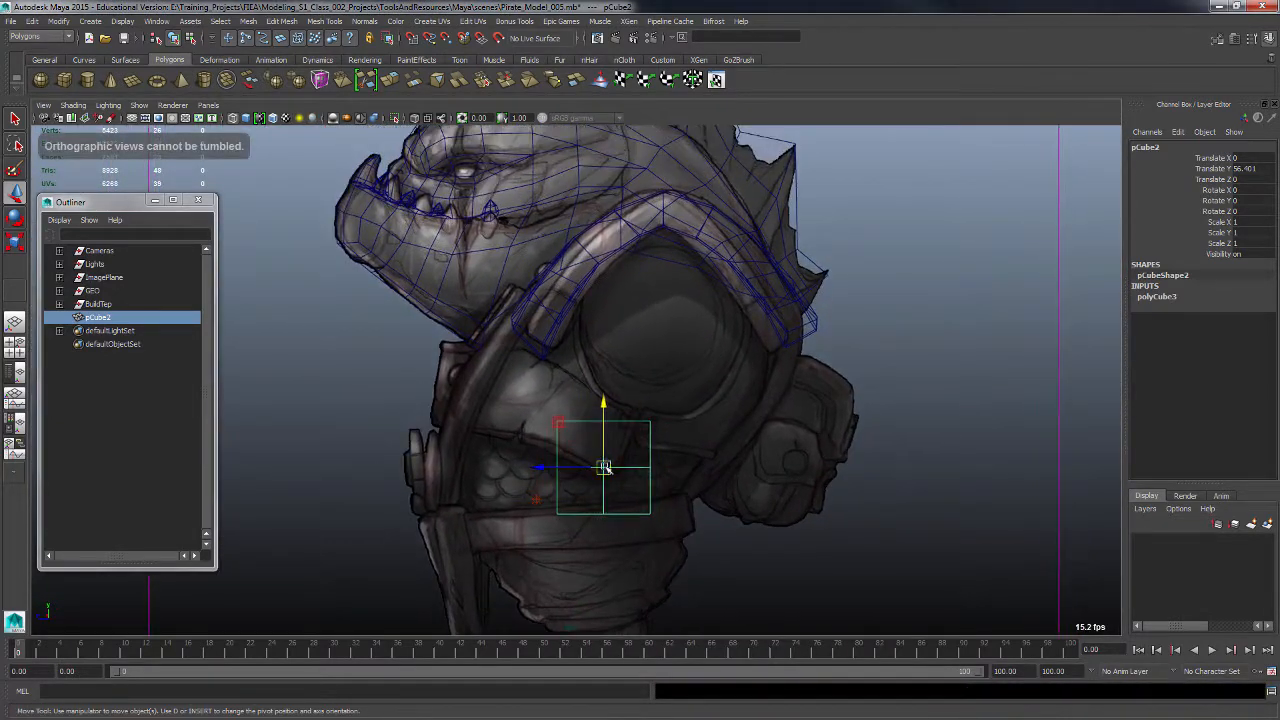
drag(604, 467, 617, 397)
key(e)
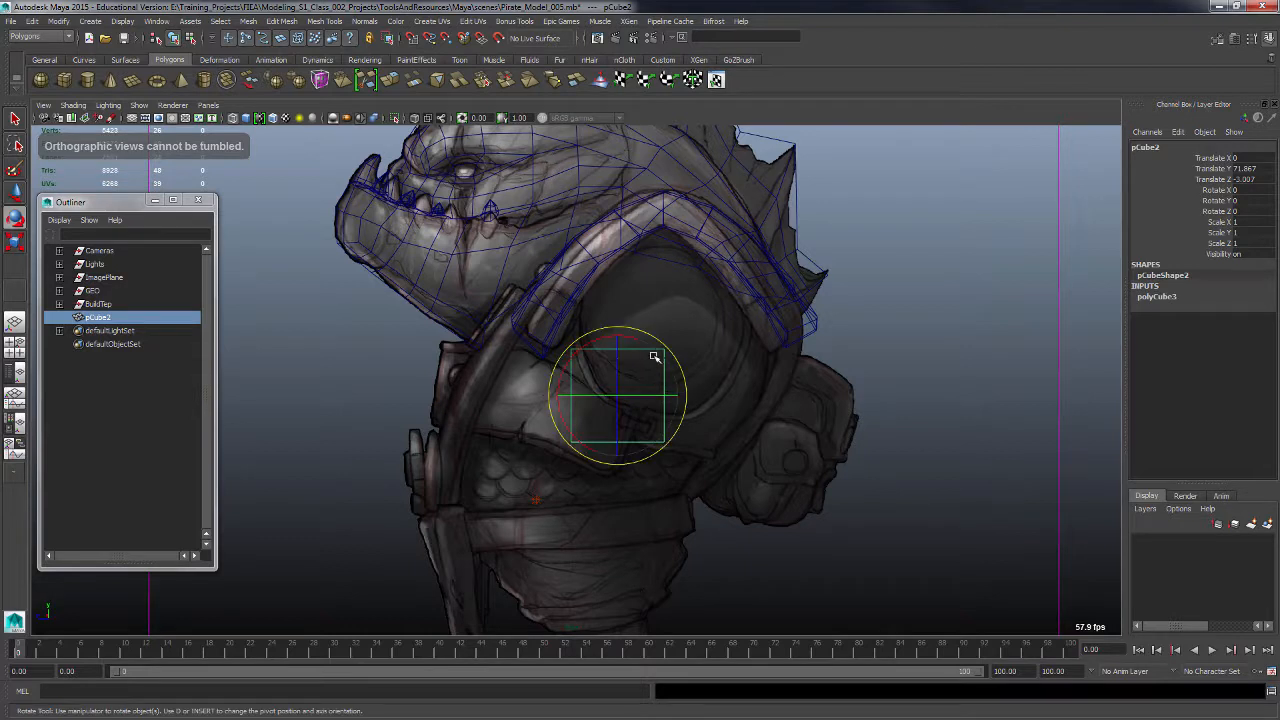
mouse_move(649, 354)
mouse_down()
mouse_move(620, 344)
mouse_move(633, 343)
mouse_up()
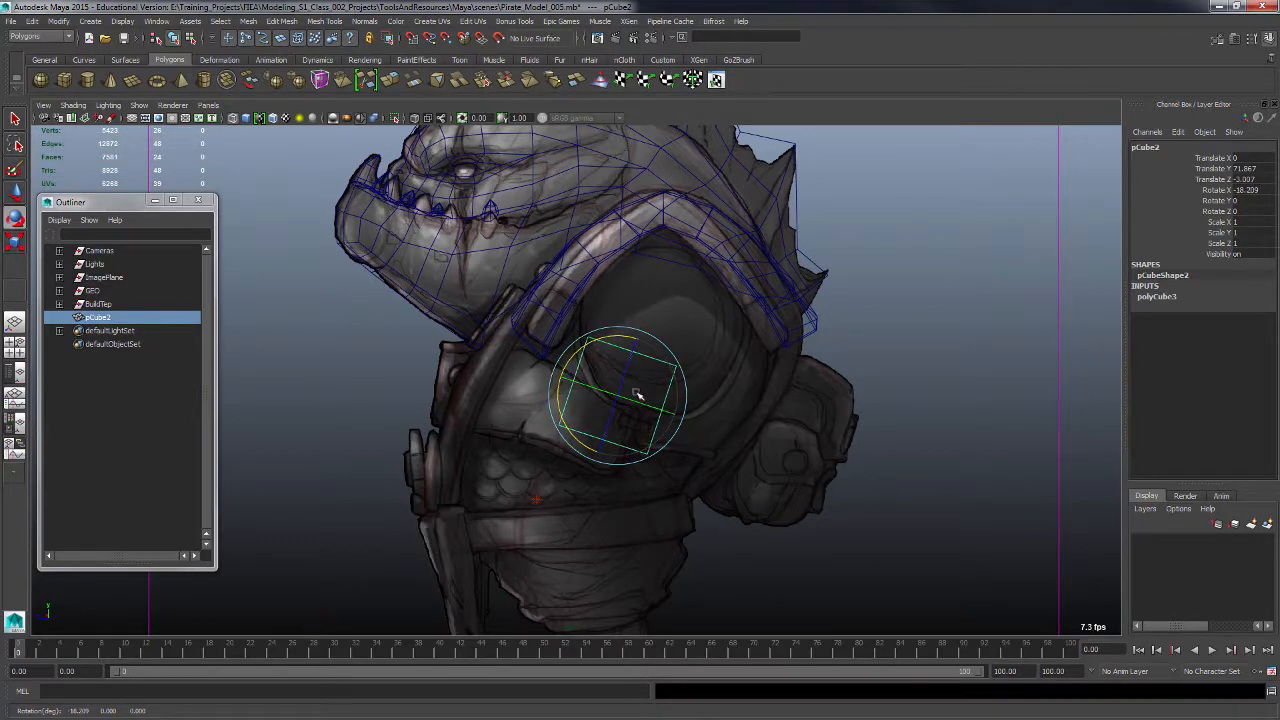
Step: Scale the cube up to about 2.65, stretch its Z scale to about 2.77, and shift it back to about Z -4.4
key(r)
drag(617, 394, 790, 500)
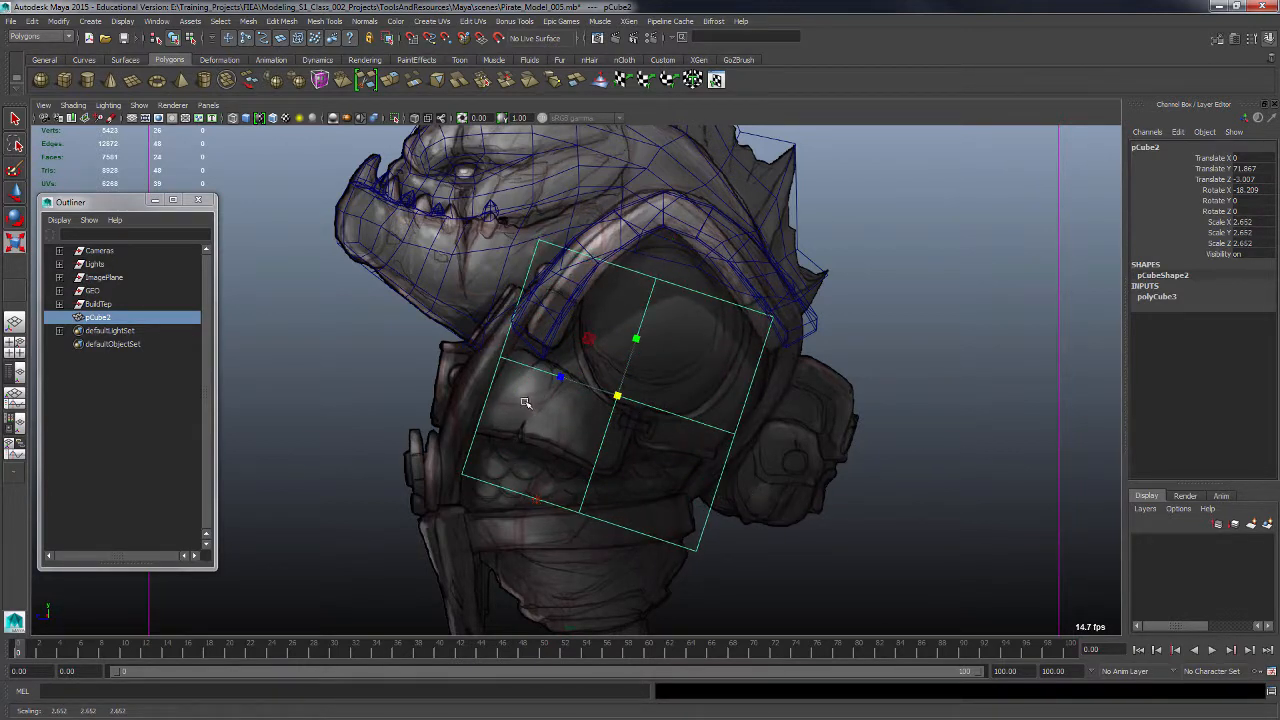
drag(562, 377, 652, 408)
key(w)
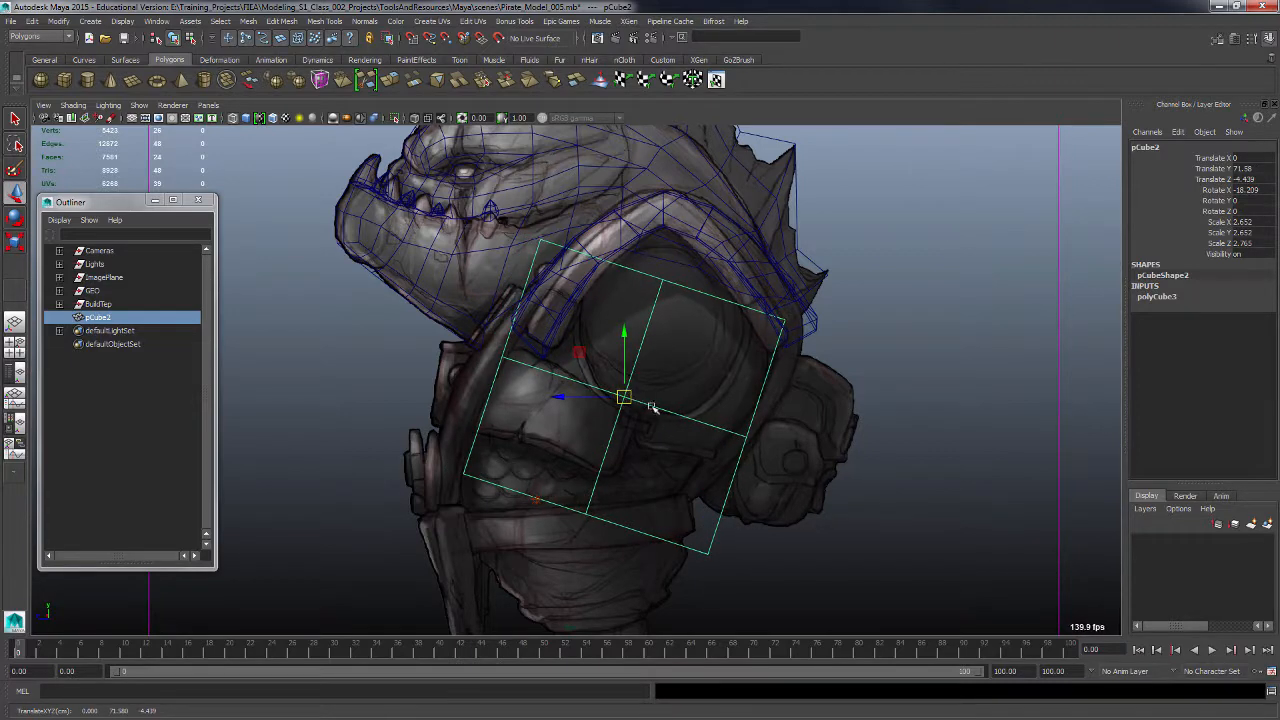
Step: In the front view, widen the cube to about 3.19 on Scale X to match the torso reference
key(space)
key(space)
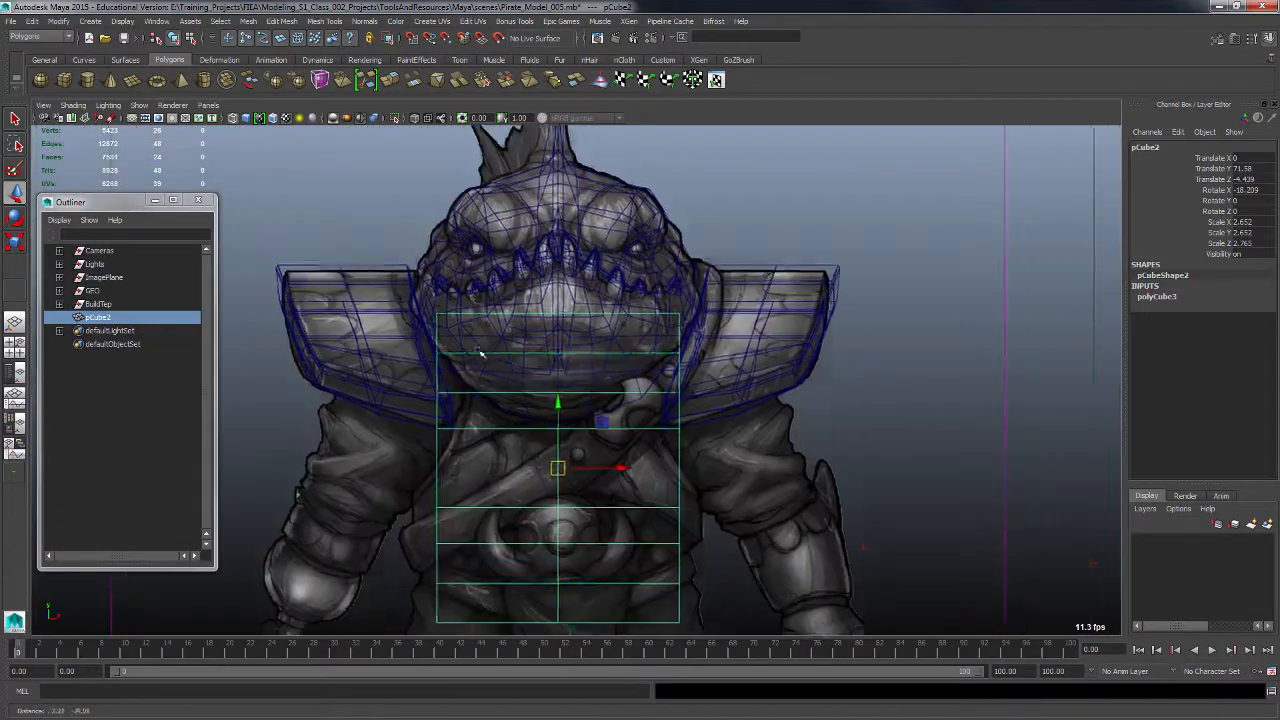
alt+right_drag(541, 441, 548, 443)
alt+middle_drag(652, 469, 629, 391)
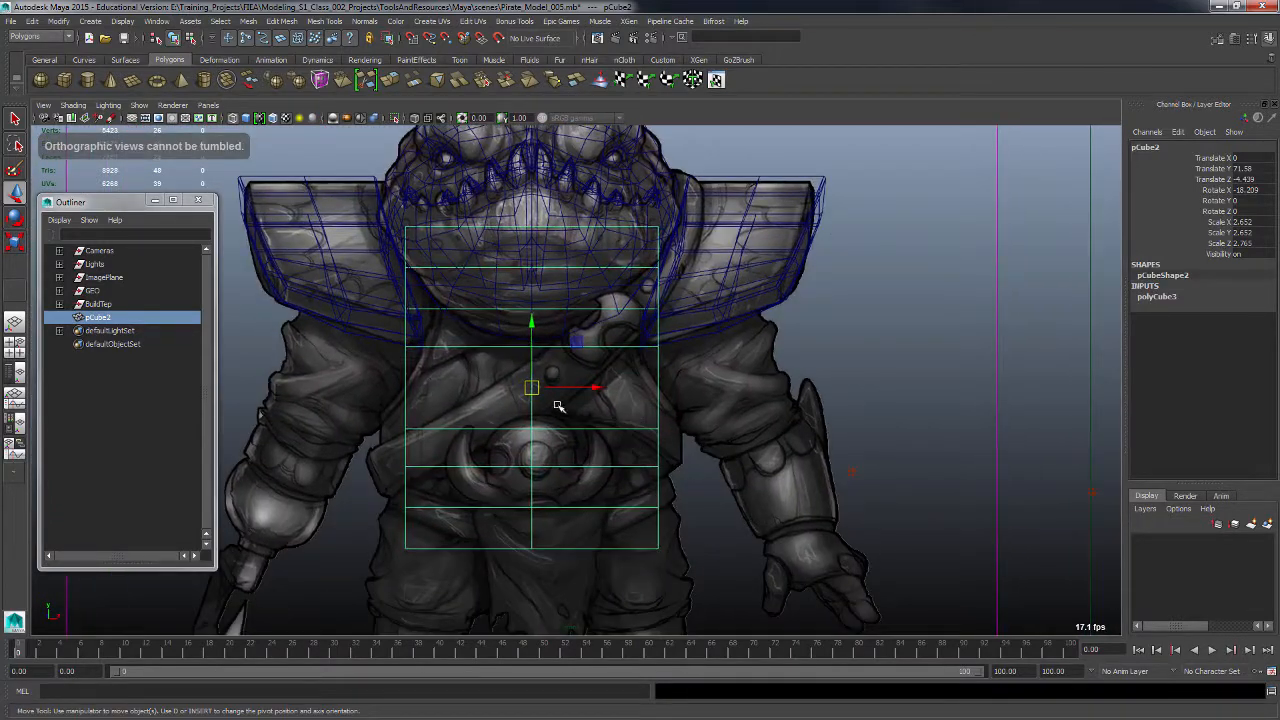
key(r)
drag(596, 387, 782, 435)
Step: In the perspective view, select the cube's faces on the character's right side of the centre line and delete that half
key(space)
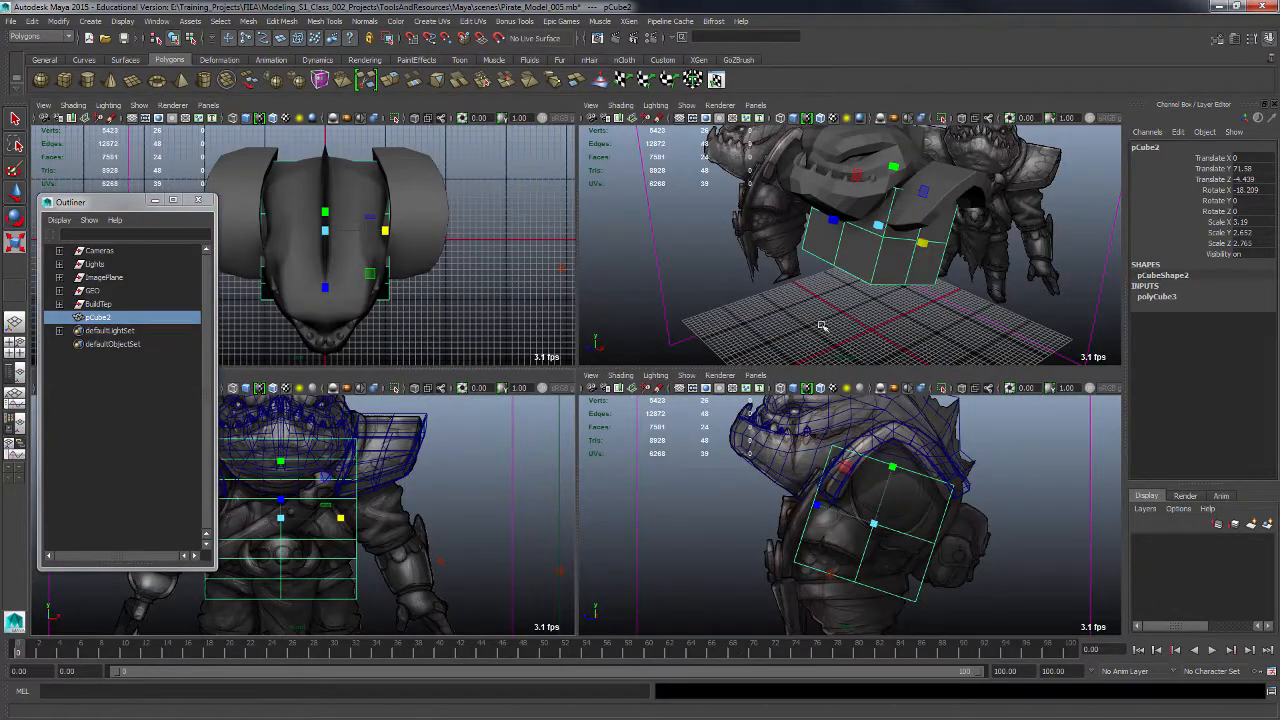
mouse_move(824, 328)
alt+mouse_down()
mouse_move(830, 318)
mouse_move(802, 325)
alt+mouse_up()
key(space)
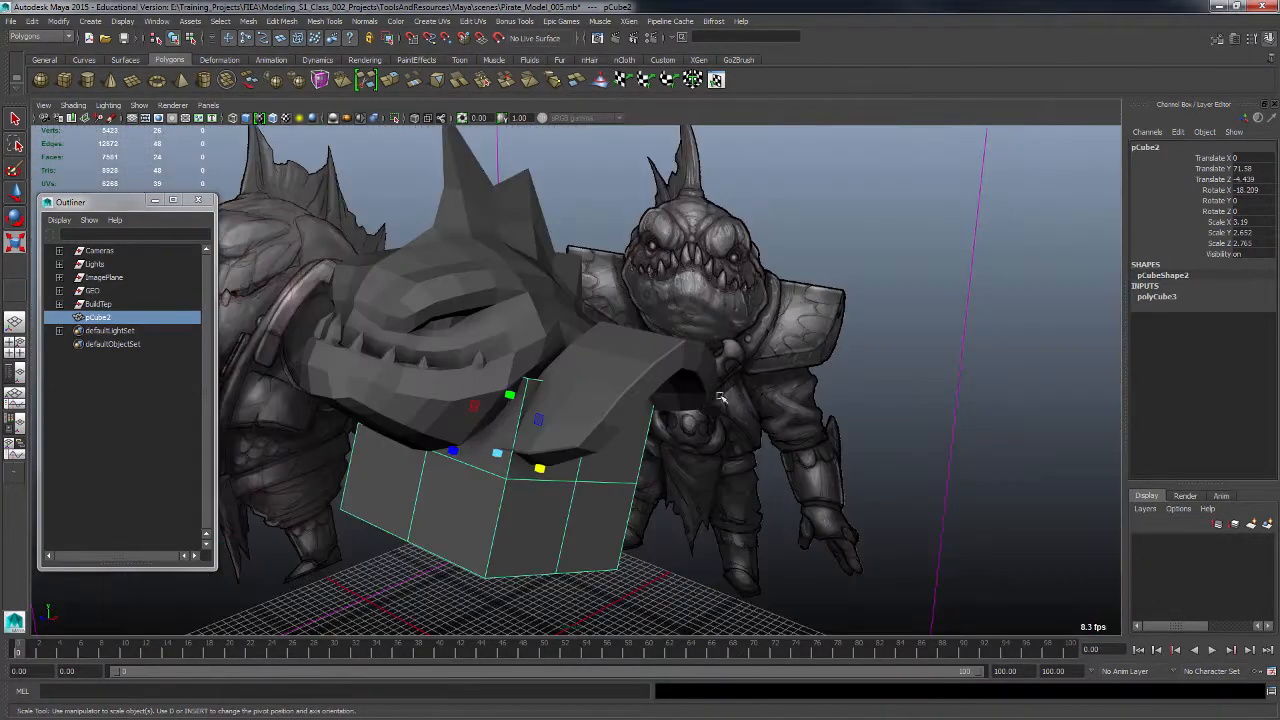
alt+middle_drag(574, 500, 594, 446)
alt+drag(594, 446, 624, 418)
alt+drag(508, 342, 631, 510)
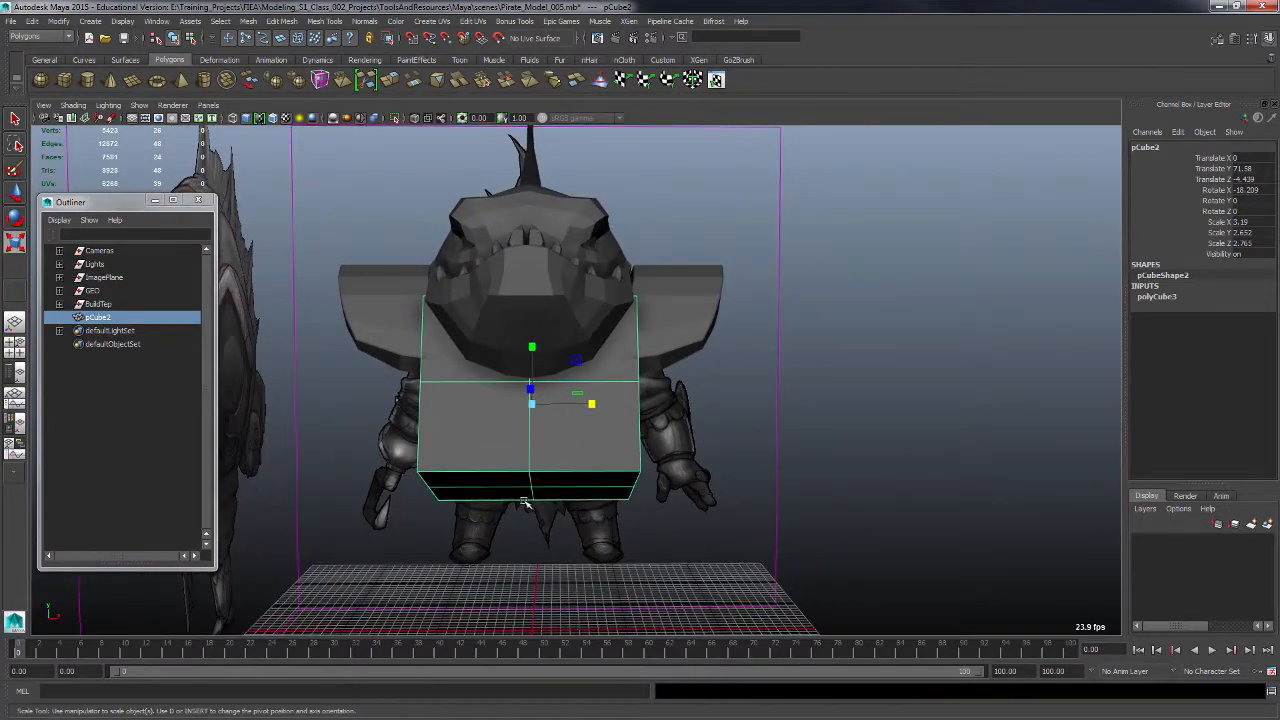
key(F11)
alt+drag(465, 400, 537, 411)
drag(417, 320, 611, 534)
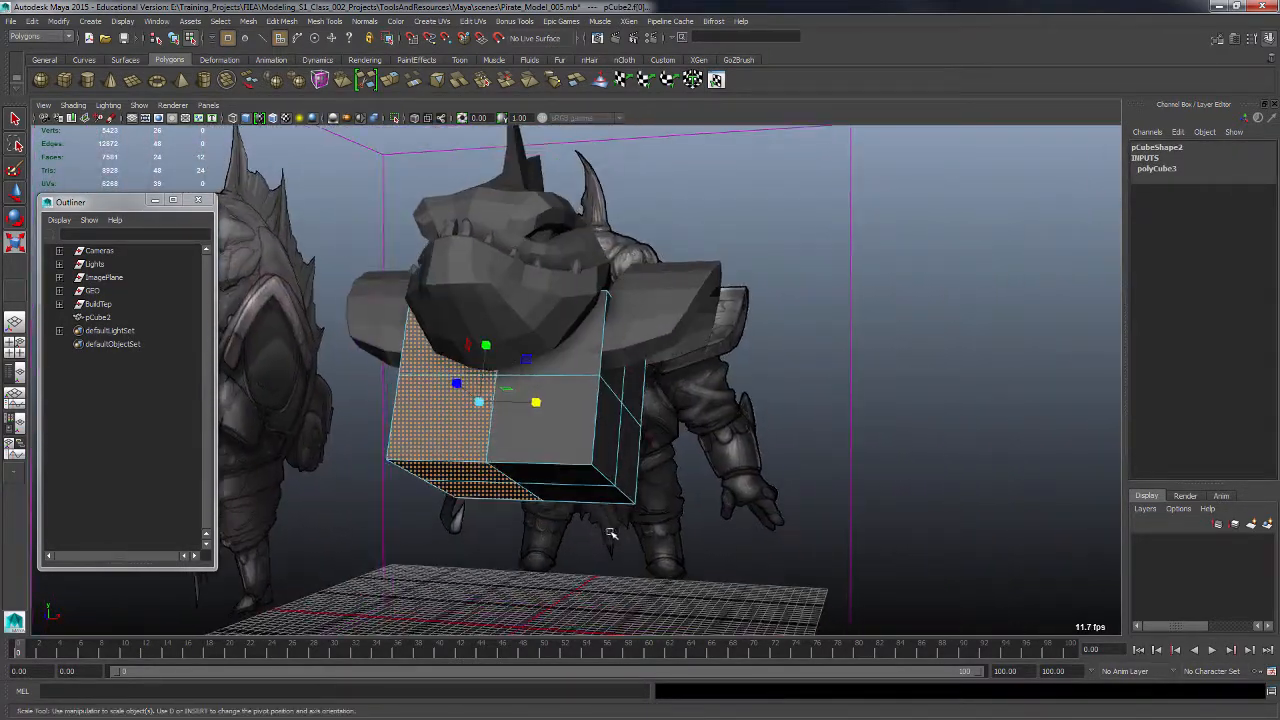
alt+drag(687, 483, 745, 510)
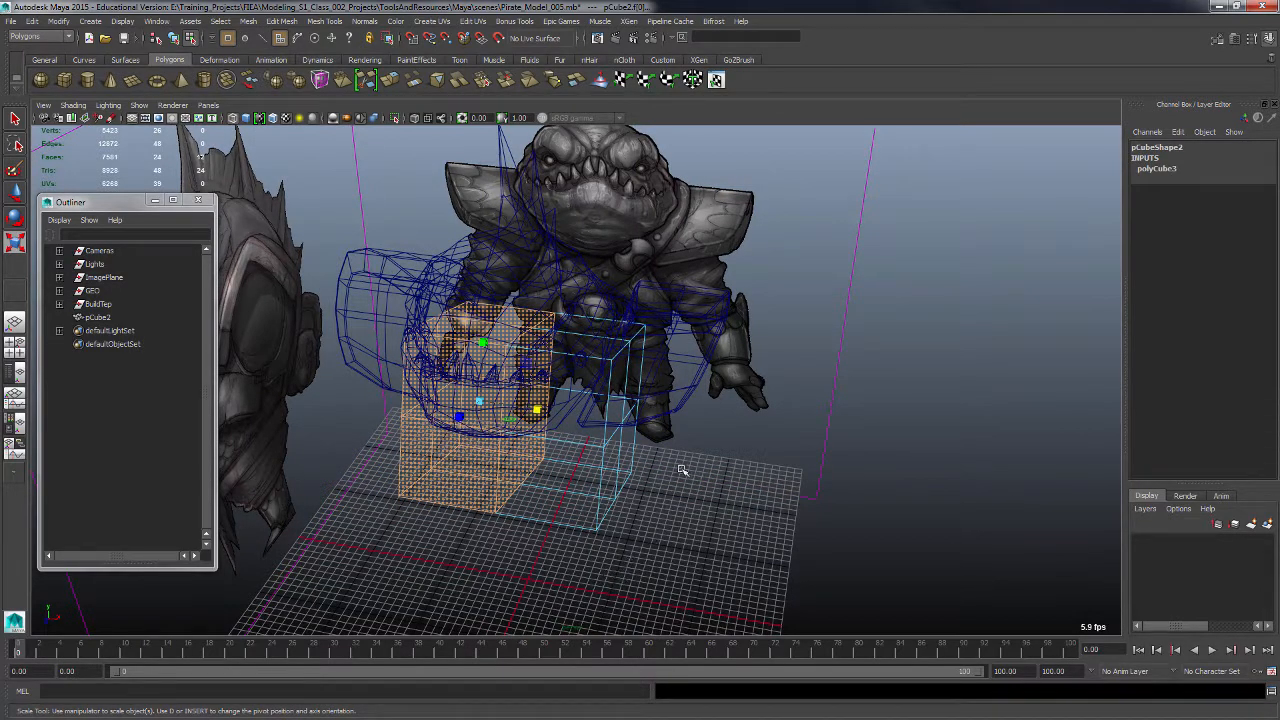
alt+drag(680, 469, 636, 560)
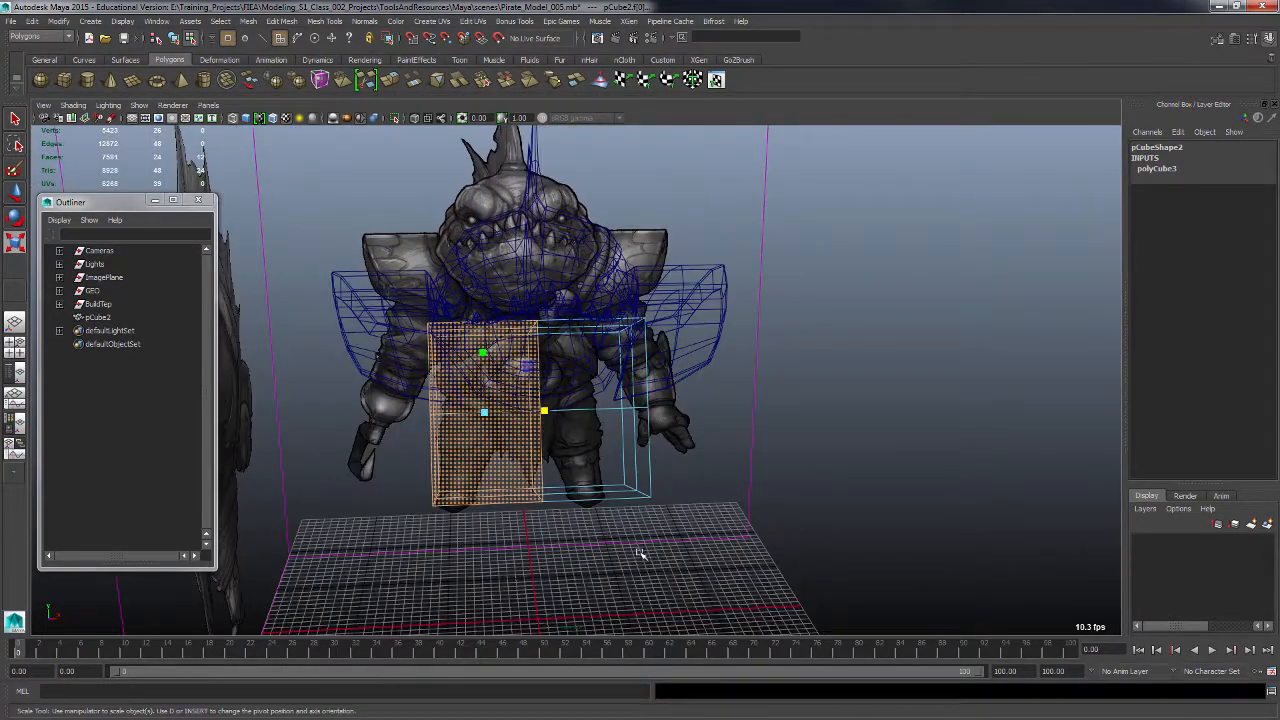
click(663, 520)
Step: Delete the two bottom faces of the remaining half cube
alt+drag(694, 450, 577, 461)
click(577, 461)
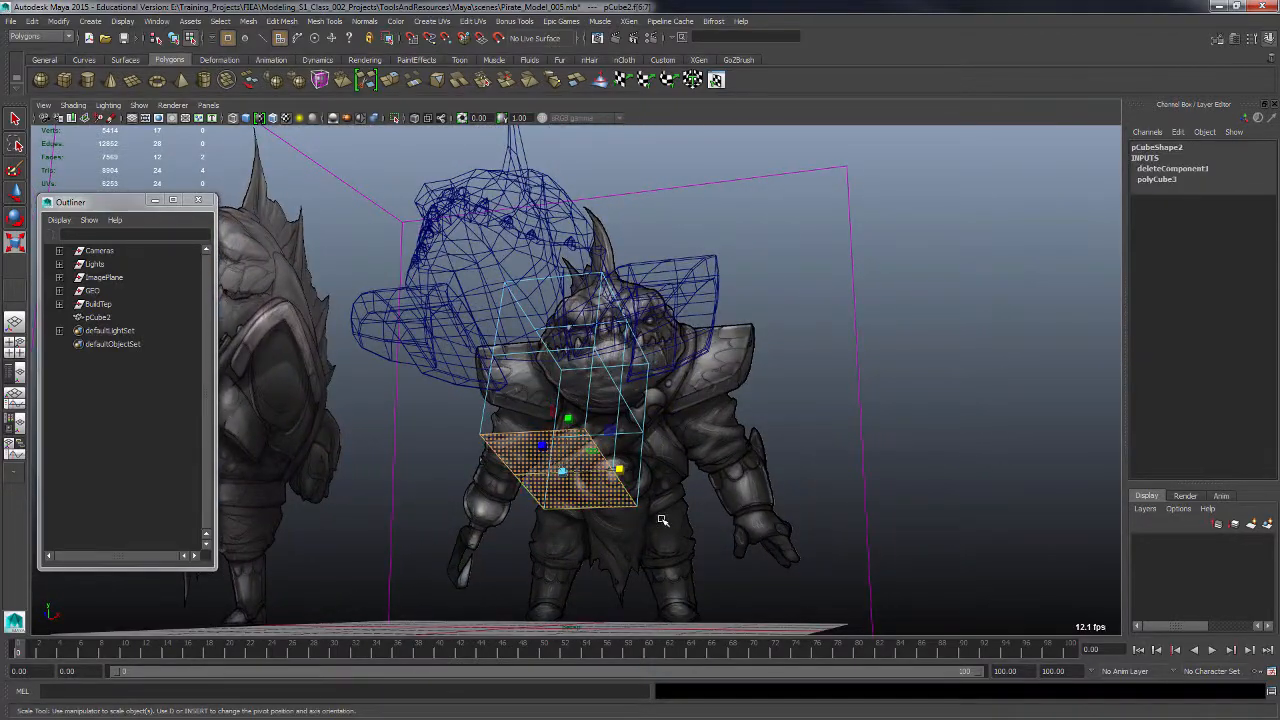
key(Delete)
alt+drag(733, 452, 679, 449)
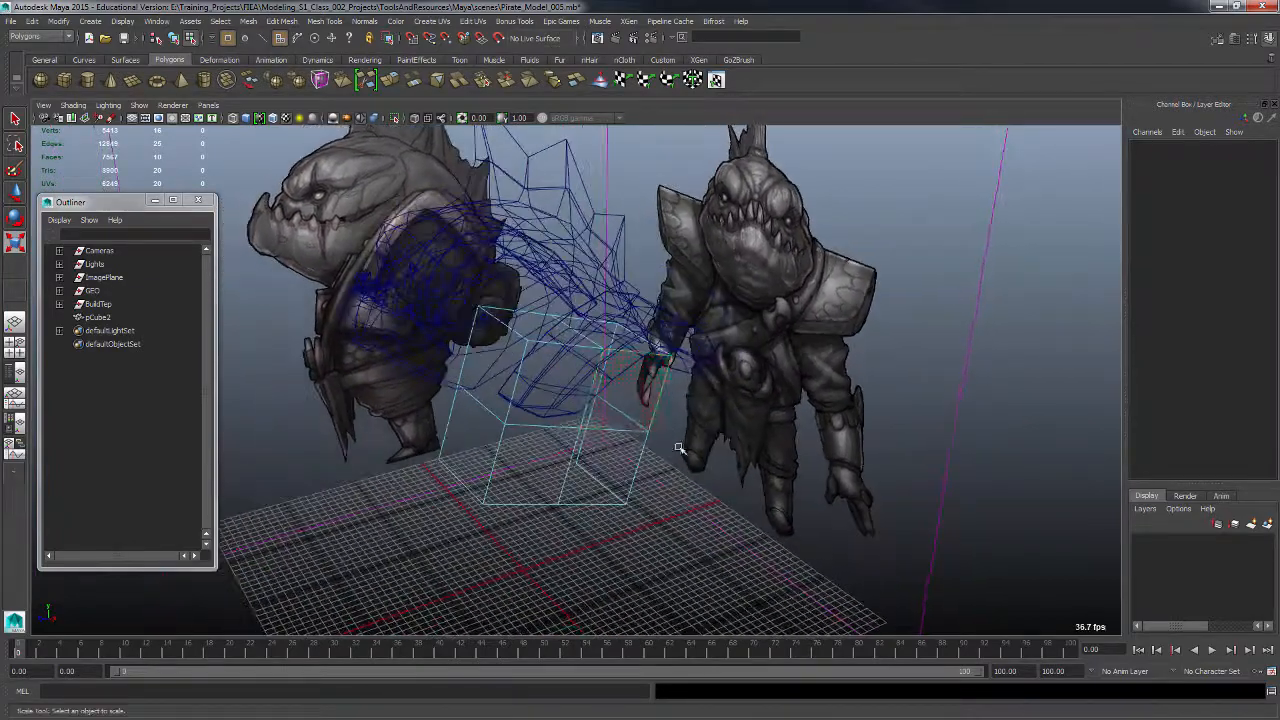
Step: Switch to shaded display and delete the two upper faces on the outer side of the half cube, beneath the shoulder armor
click(575, 382)
alt+drag(589, 554, 661, 493)
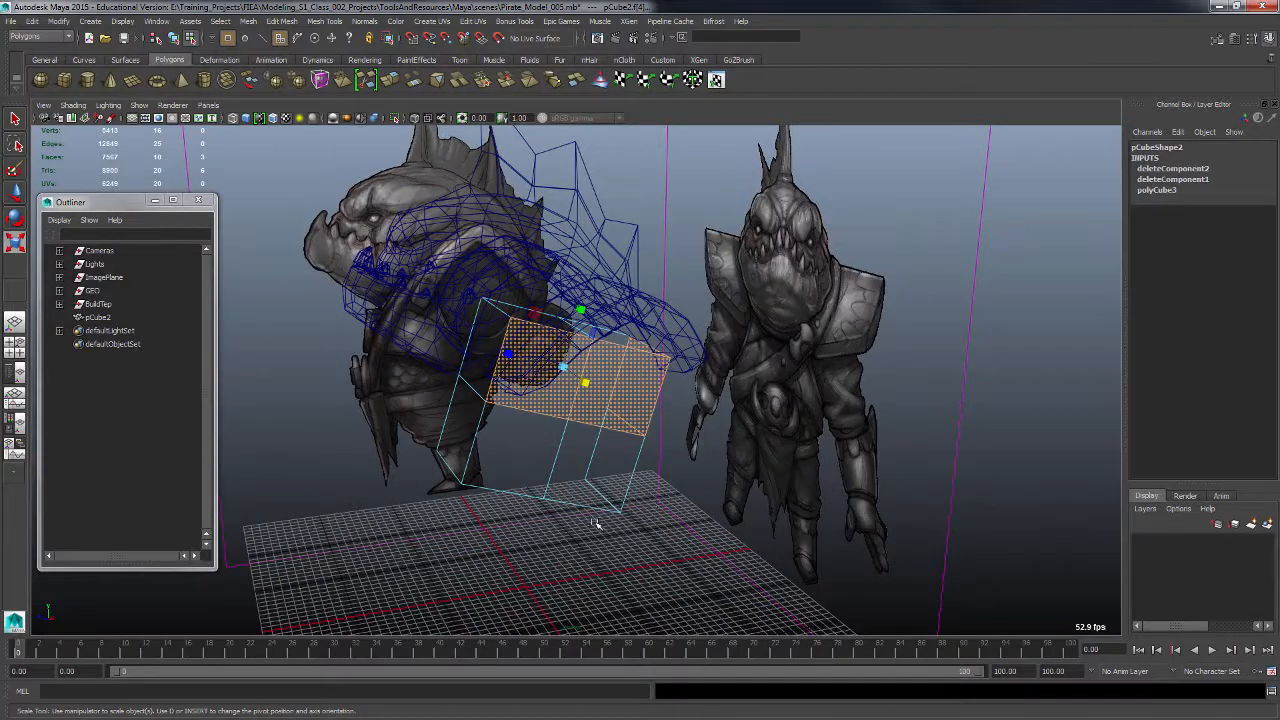
key(Delete)
key(5)
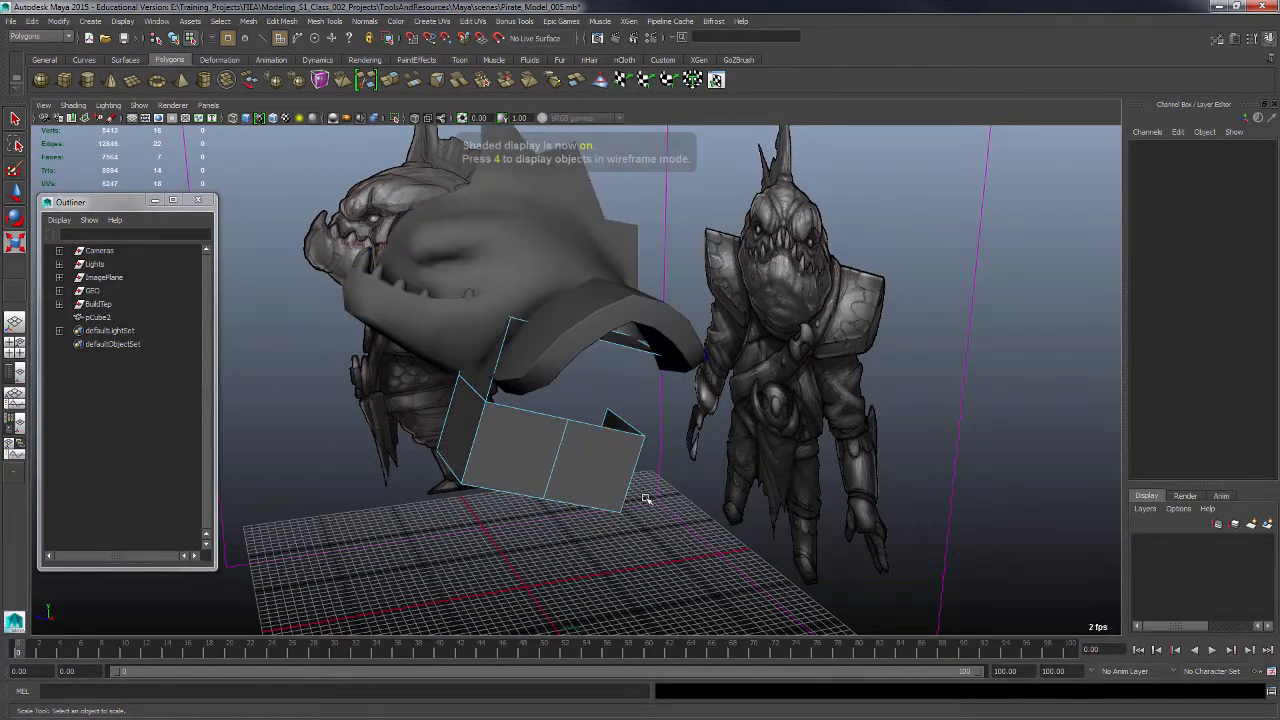
alt+drag(714, 486, 662, 484)
key(ctrl+z)
mouse_move(664, 540)
alt+mouse_down()
mouse_move(643, 543)
mouse_move(657, 540)
alt+mouse_up()
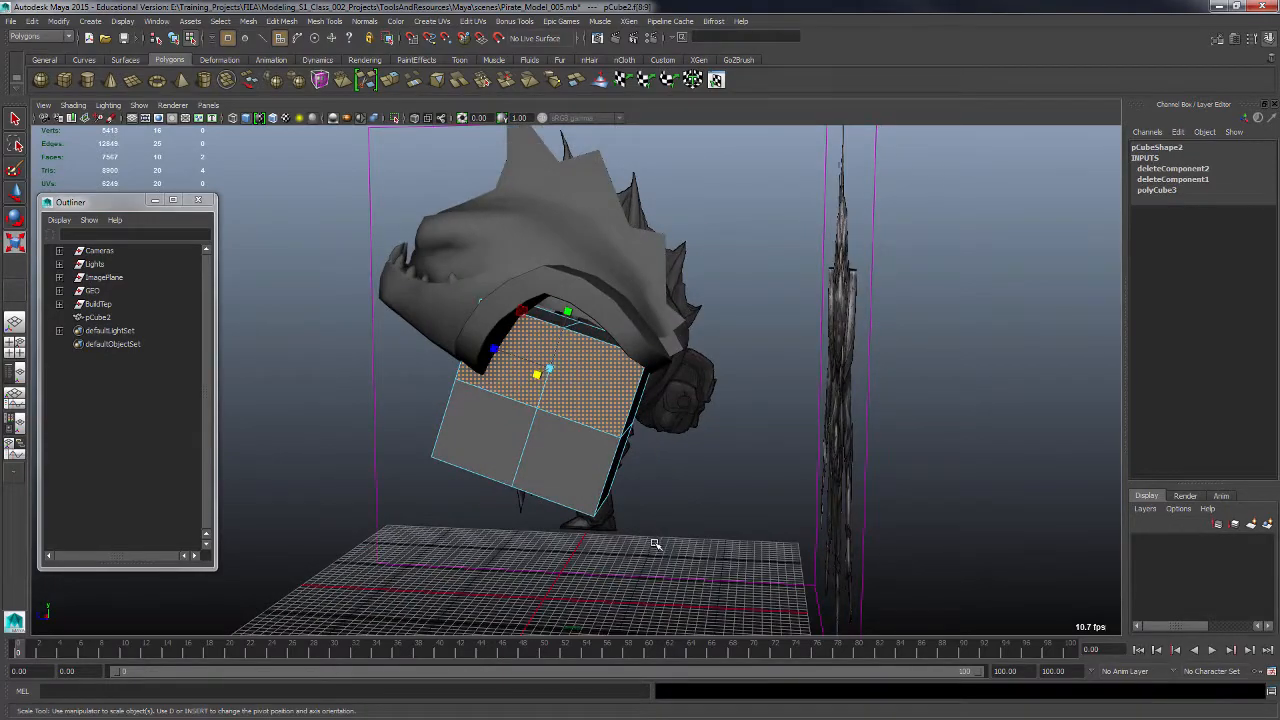
key(Delete)
alt+drag(685, 484, 714, 506)
Step: Return to object selection and delete the half cube's construction history
key(F8)
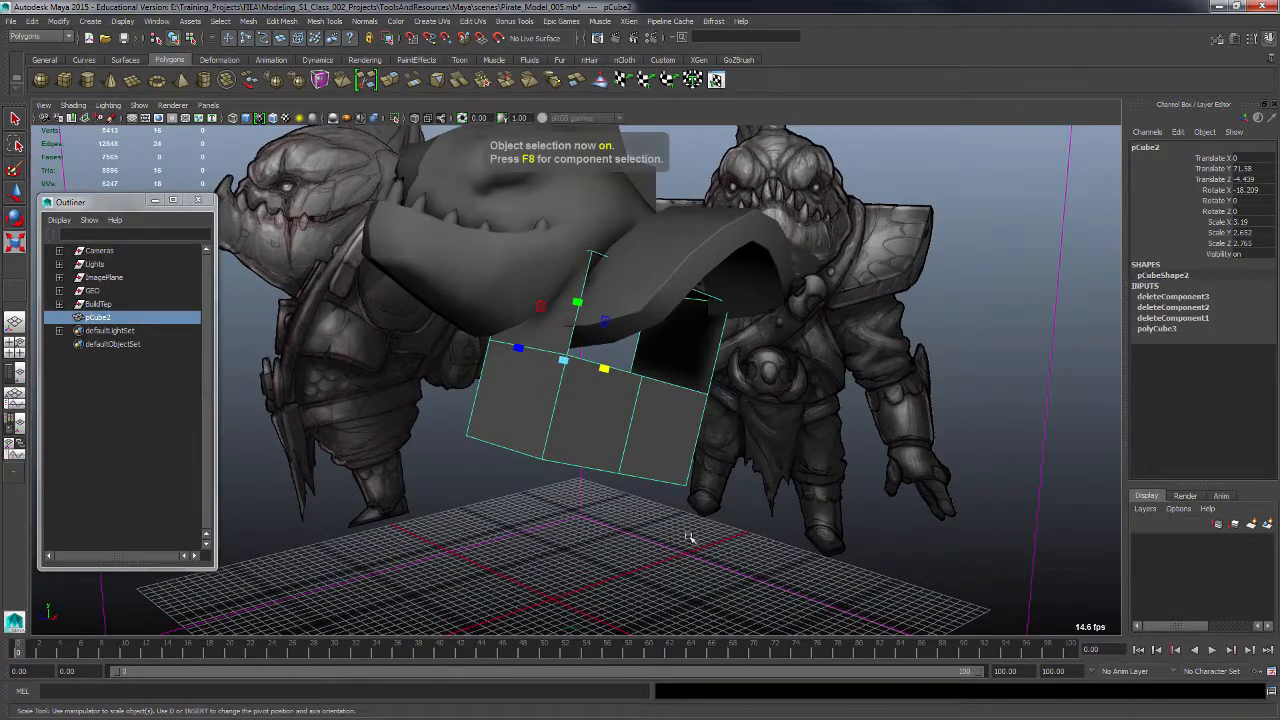
key(alt+shift+d)
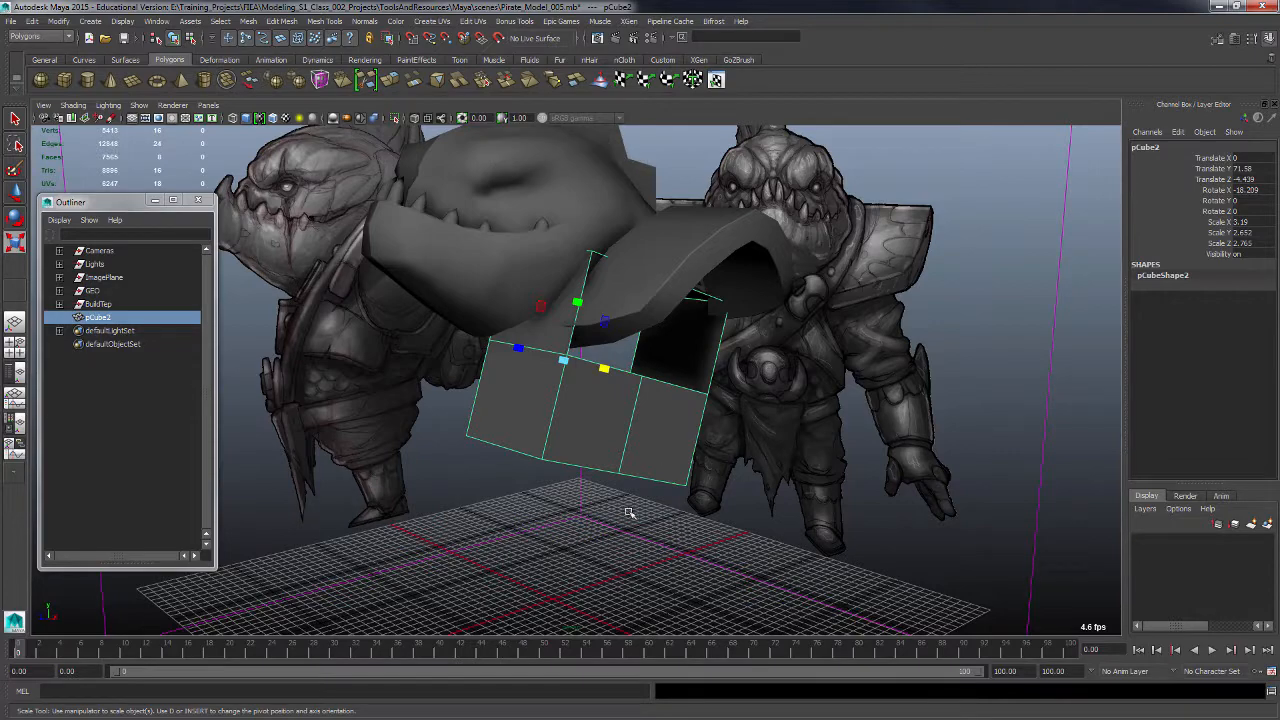
alt+drag(629, 512, 706, 488)
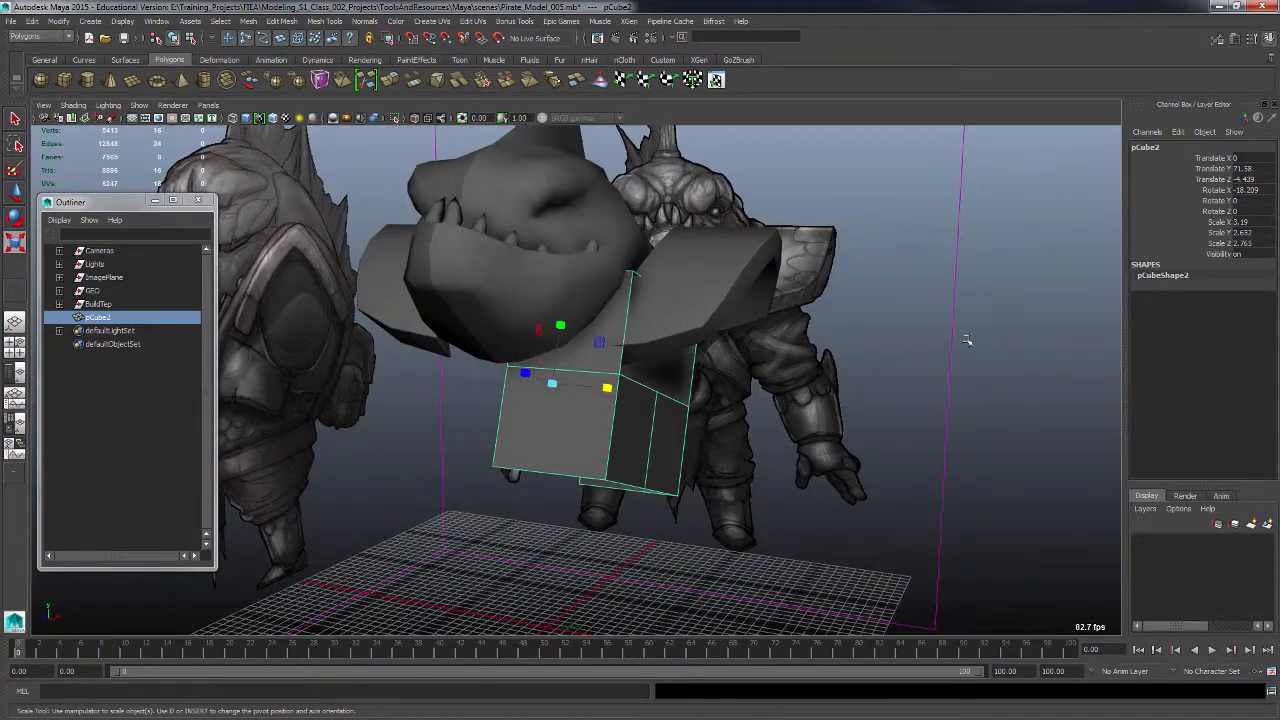
Step: Rename the half cube in the scene hierarchy as ChestCover_L
double_click(119, 319)
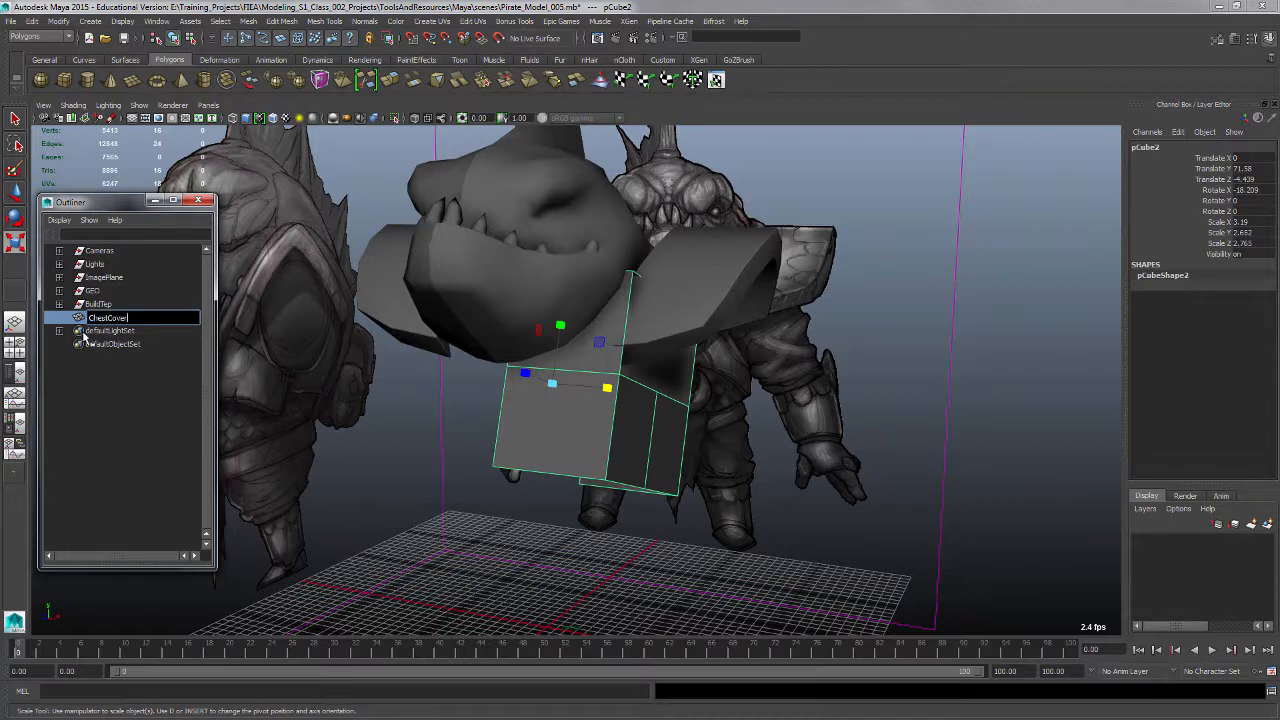
key(Return)
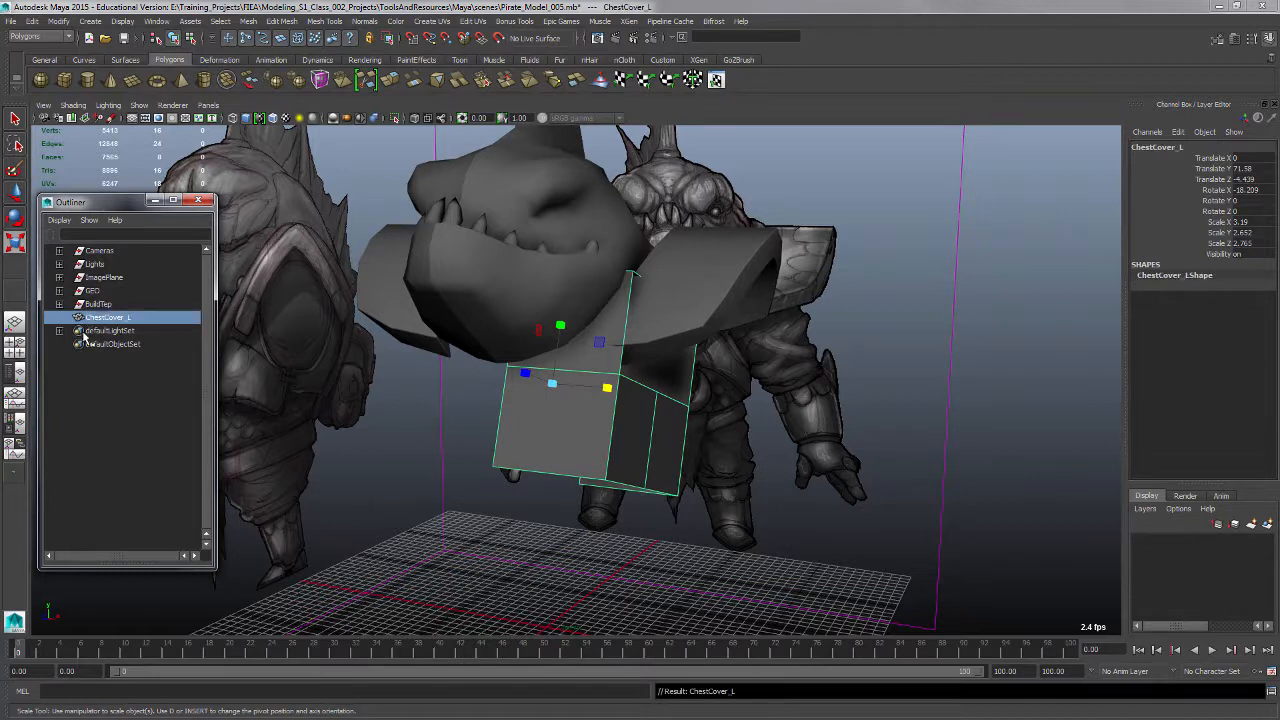
alt+drag(773, 488, 847, 457)
alt+drag(693, 563, 645, 565)
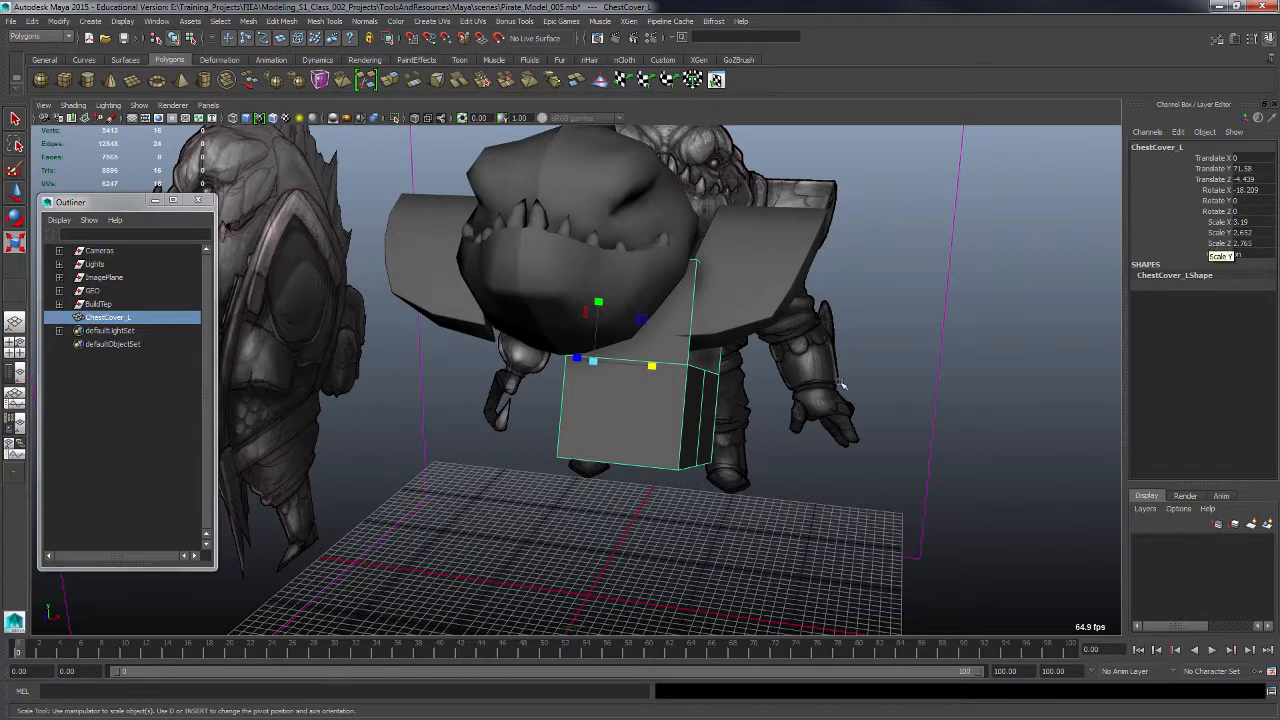
Step: Freeze the translate, rotate and scale values of ChestCover_L, then reset its transformations so the pivot sits at the origin
click(59, 21)
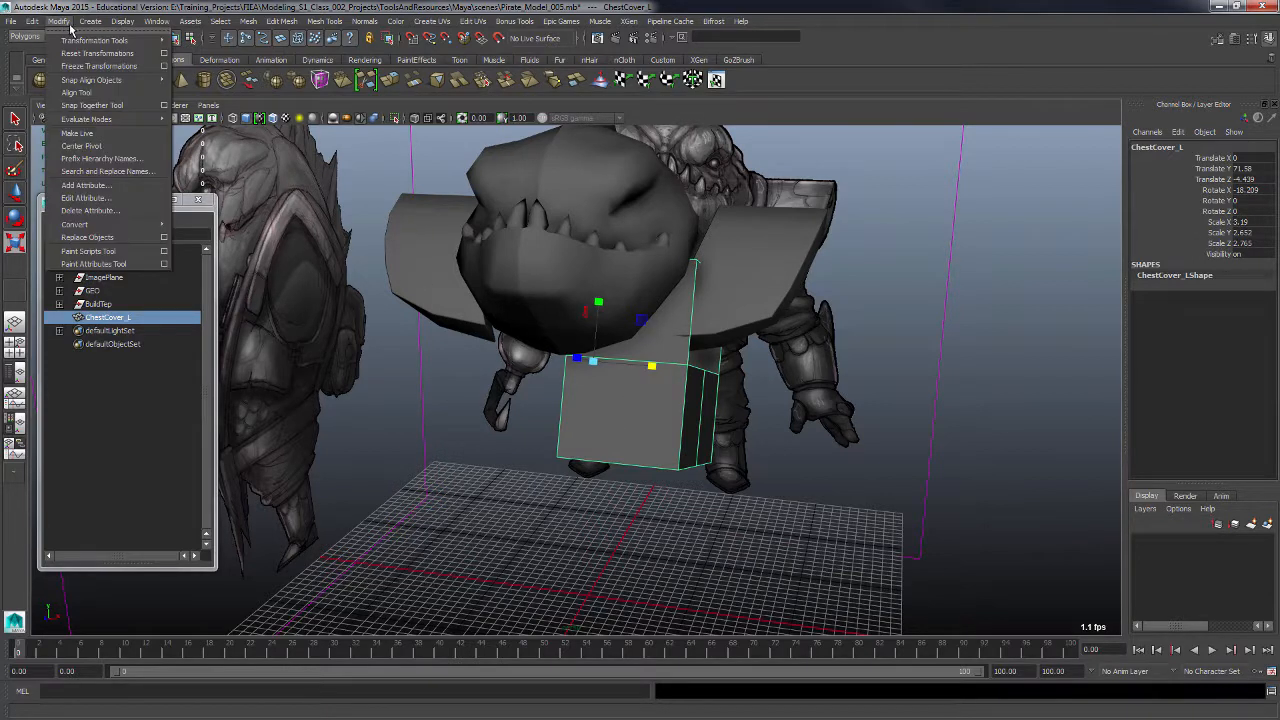
click(164, 66)
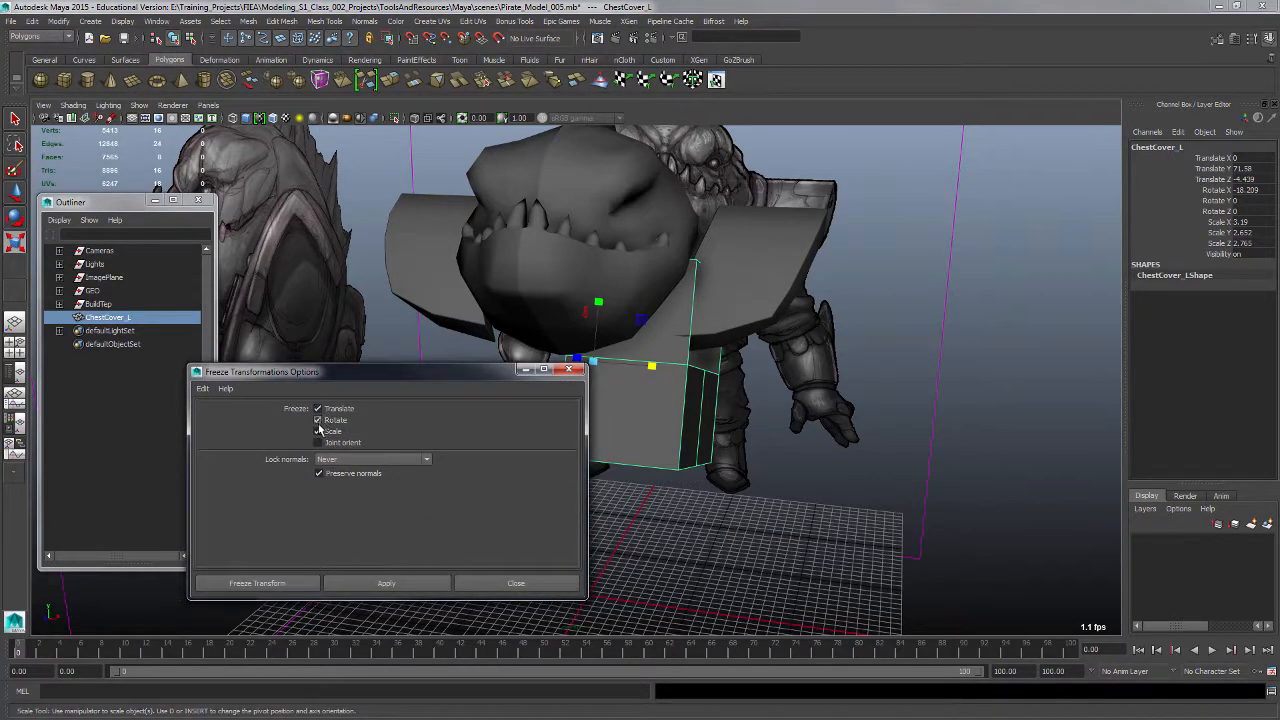
click(390, 584)
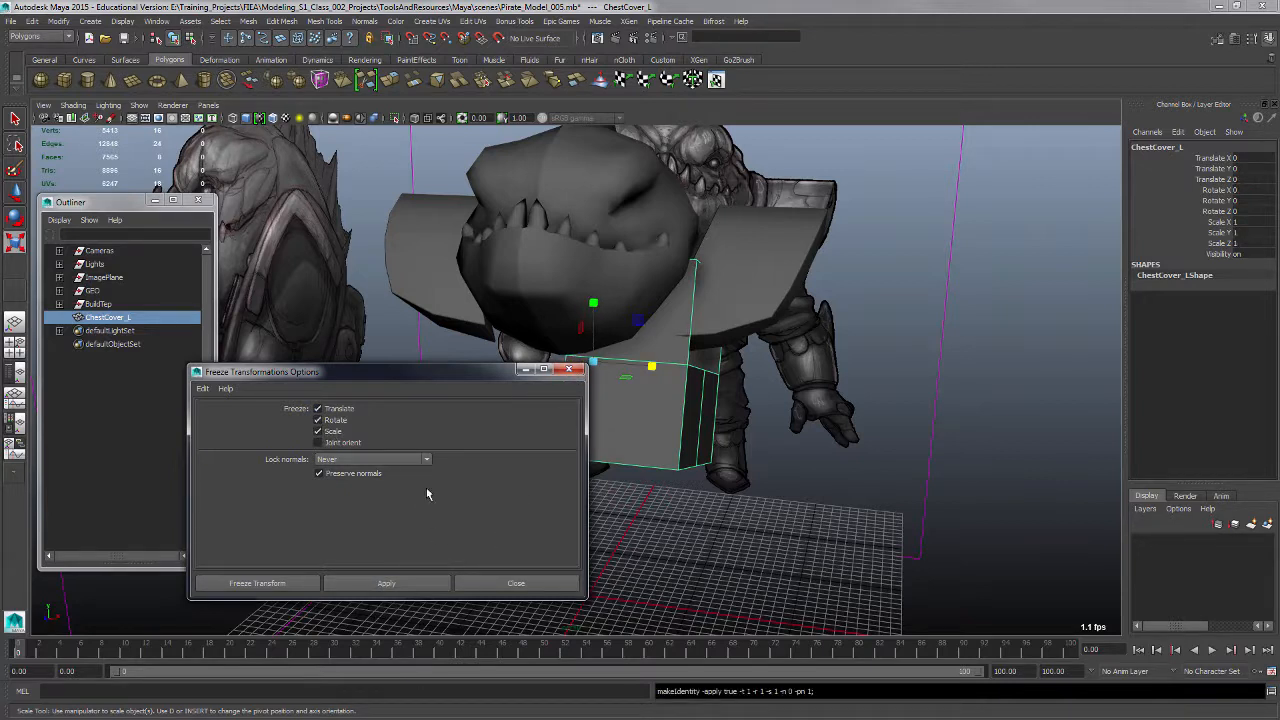
click(568, 369)
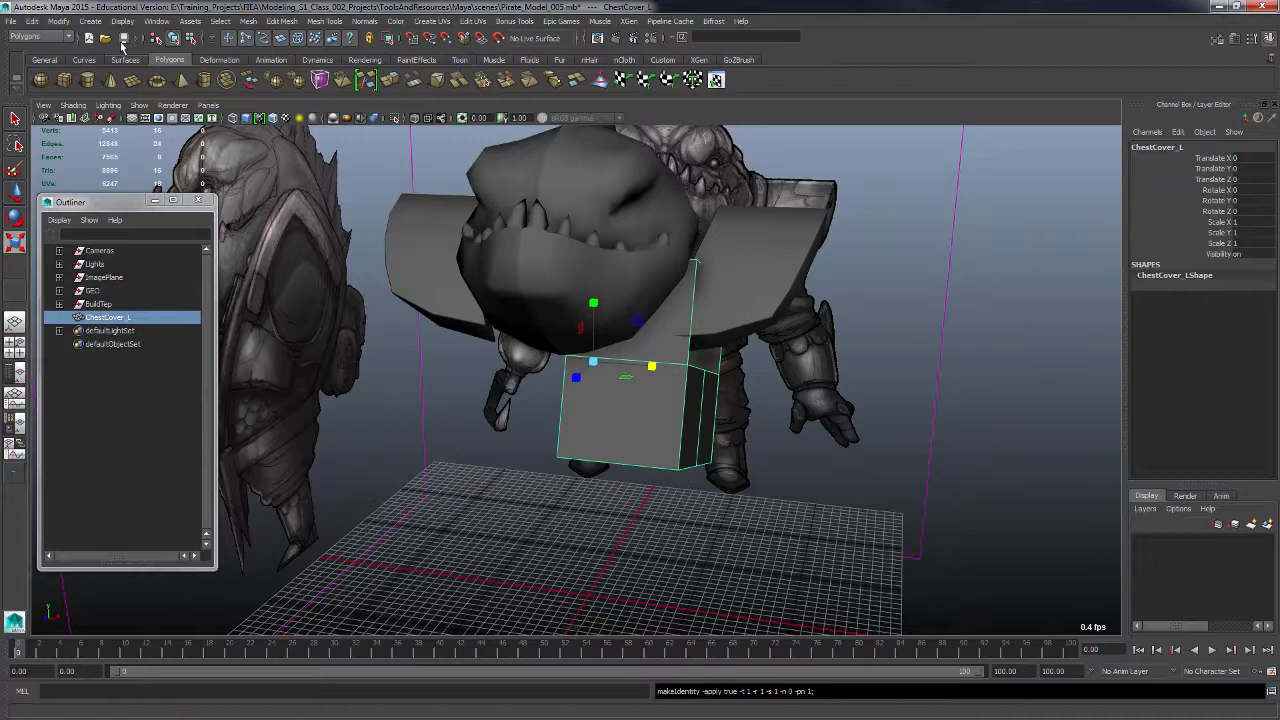
click(58, 21)
click(92, 53)
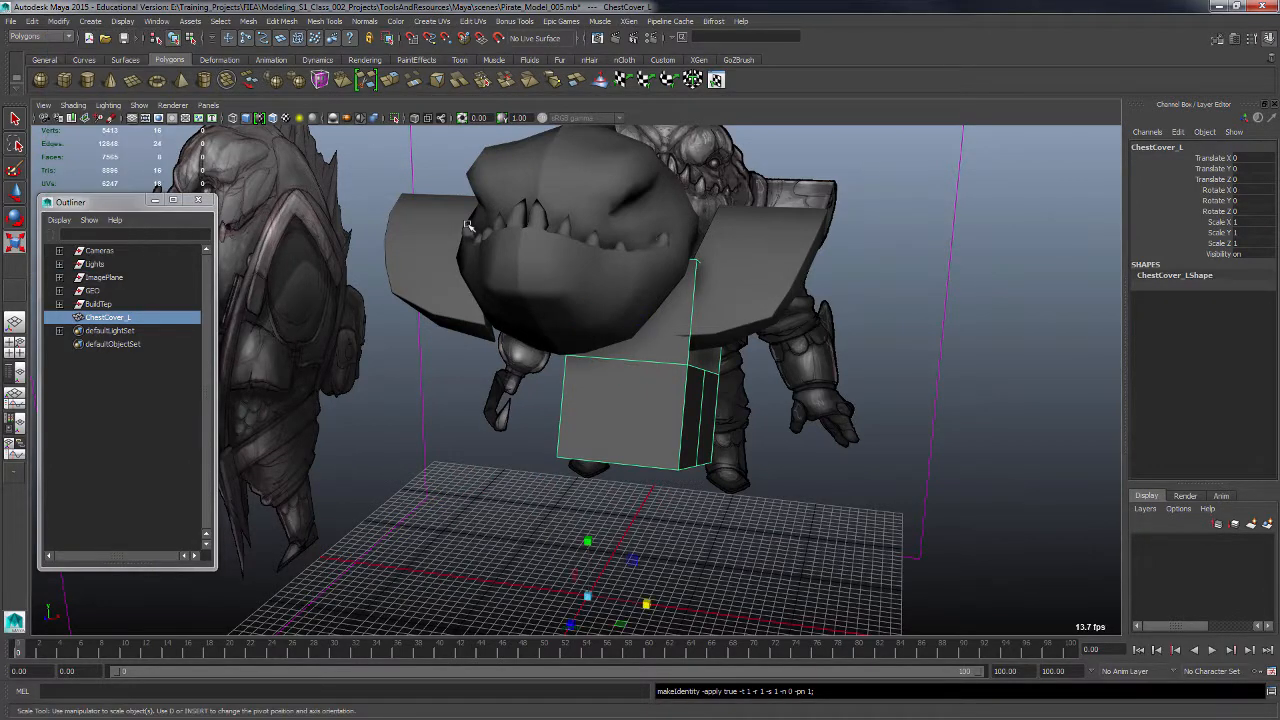
Step: Create a mirrored instance of ChestCover_L with Duplicate Special, using one copy and an X scale of -1
alt+drag(666, 566, 697, 517)
key(F8)
key(F8)
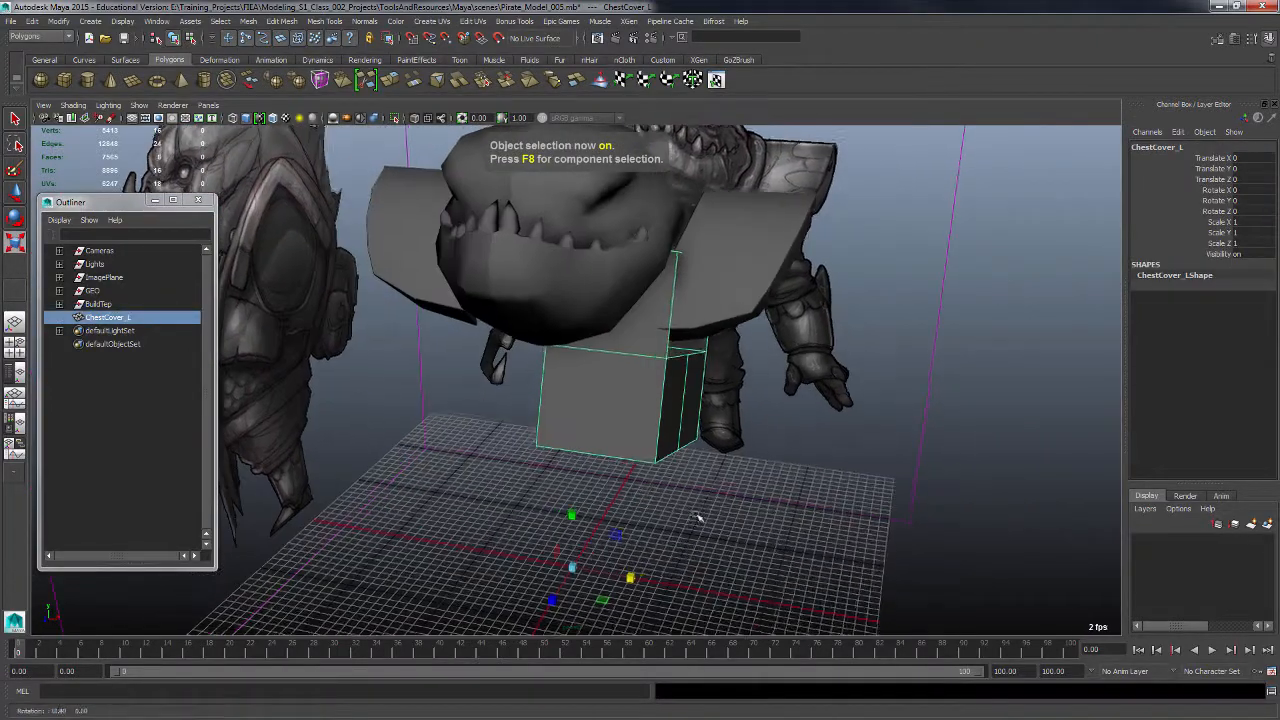
key(r)
alt+drag(651, 477, 604, 427)
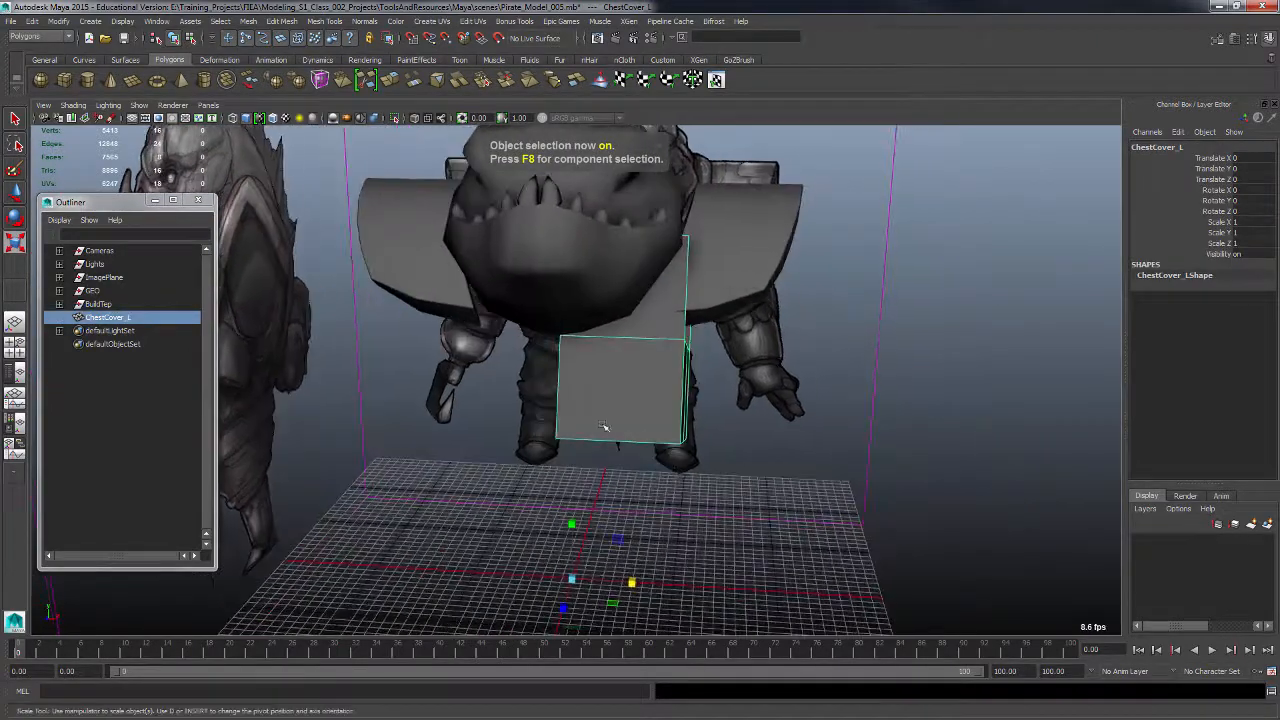
click(32, 21)
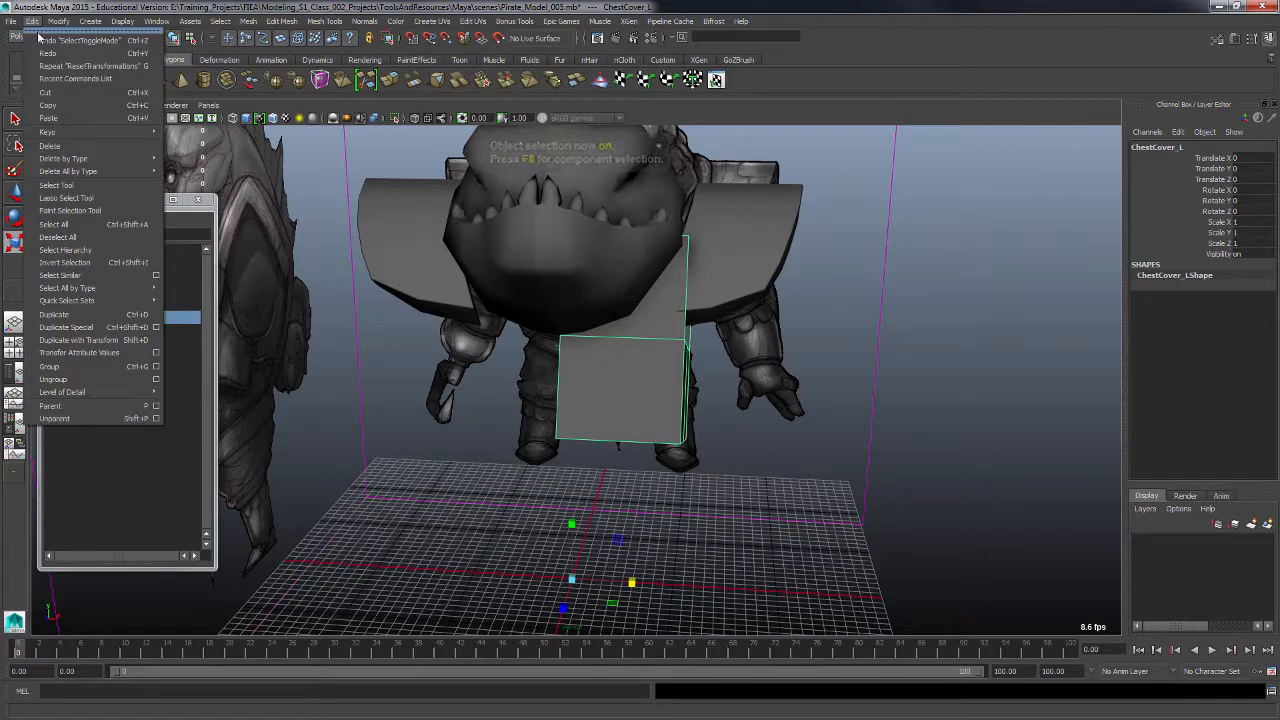
click(157, 328)
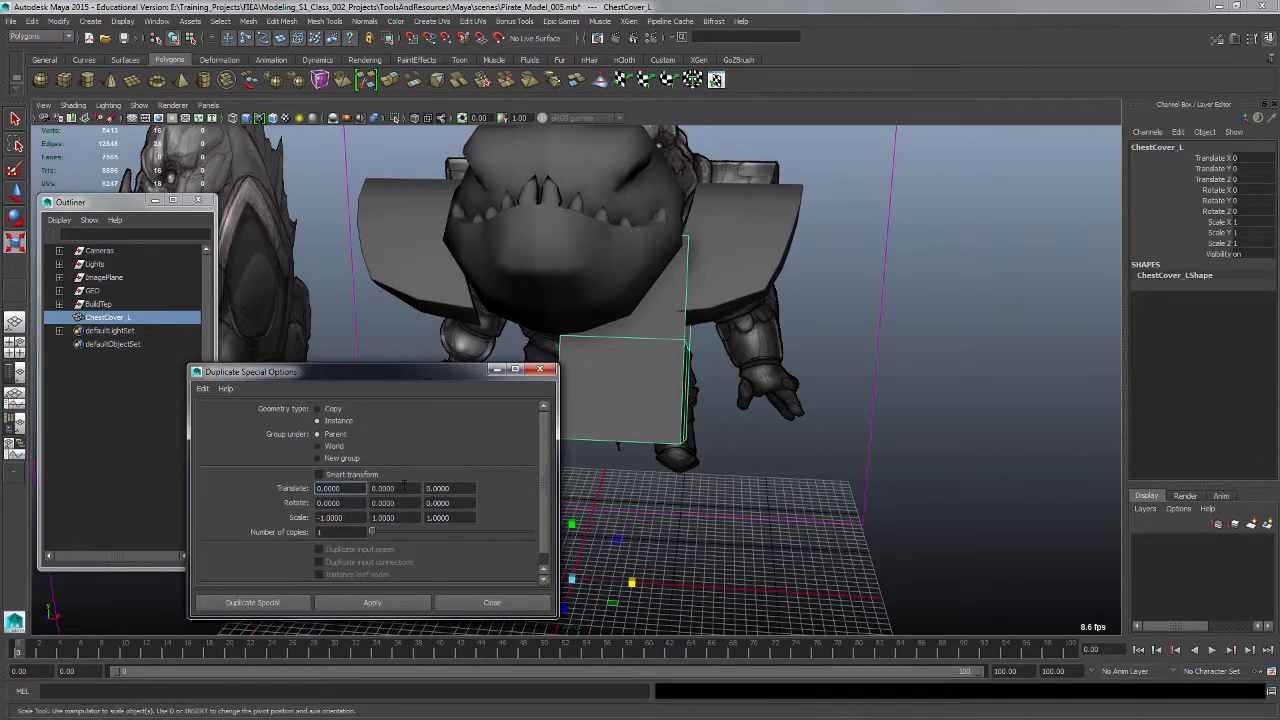
click(330, 517)
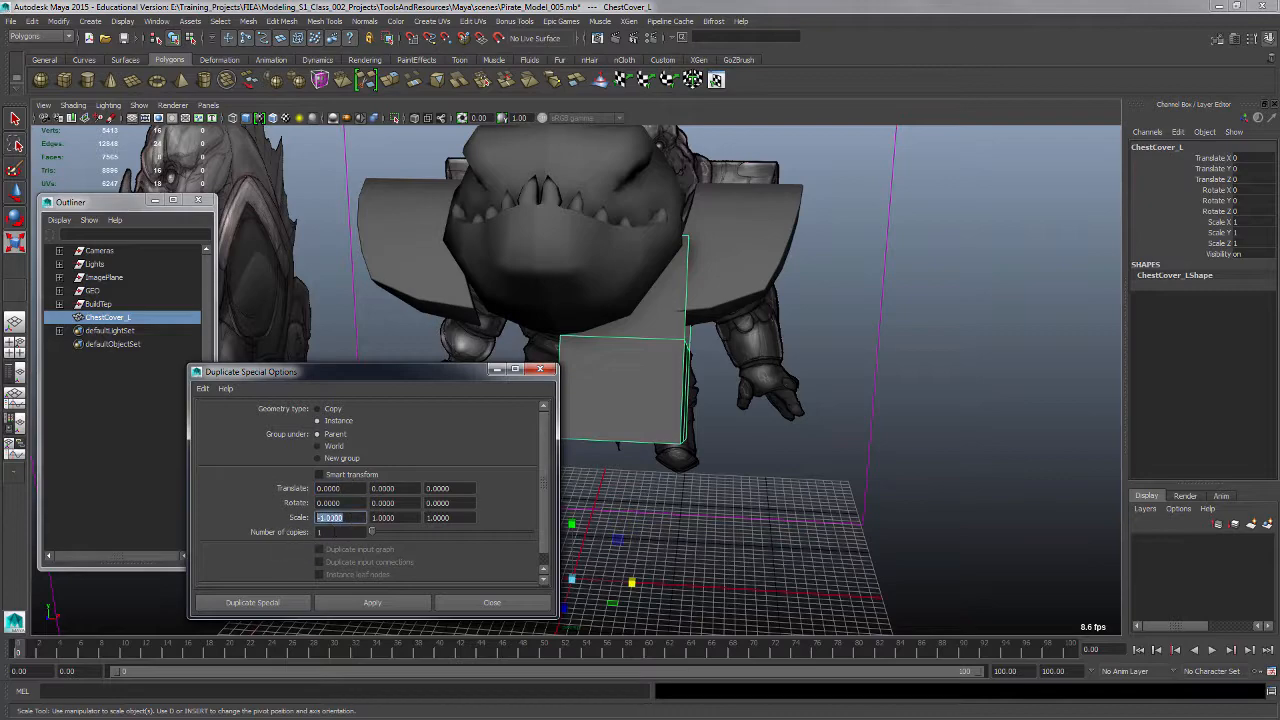
click(372, 603)
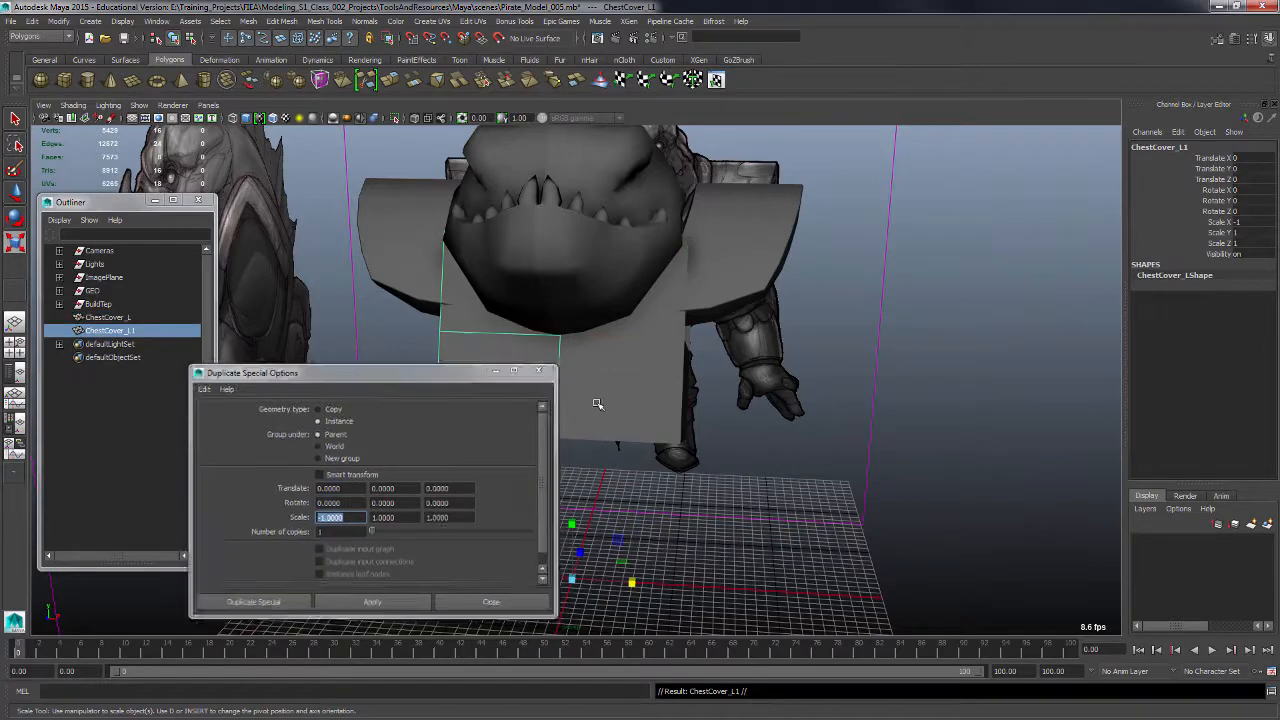
alt+drag(600, 400, 794, 497)
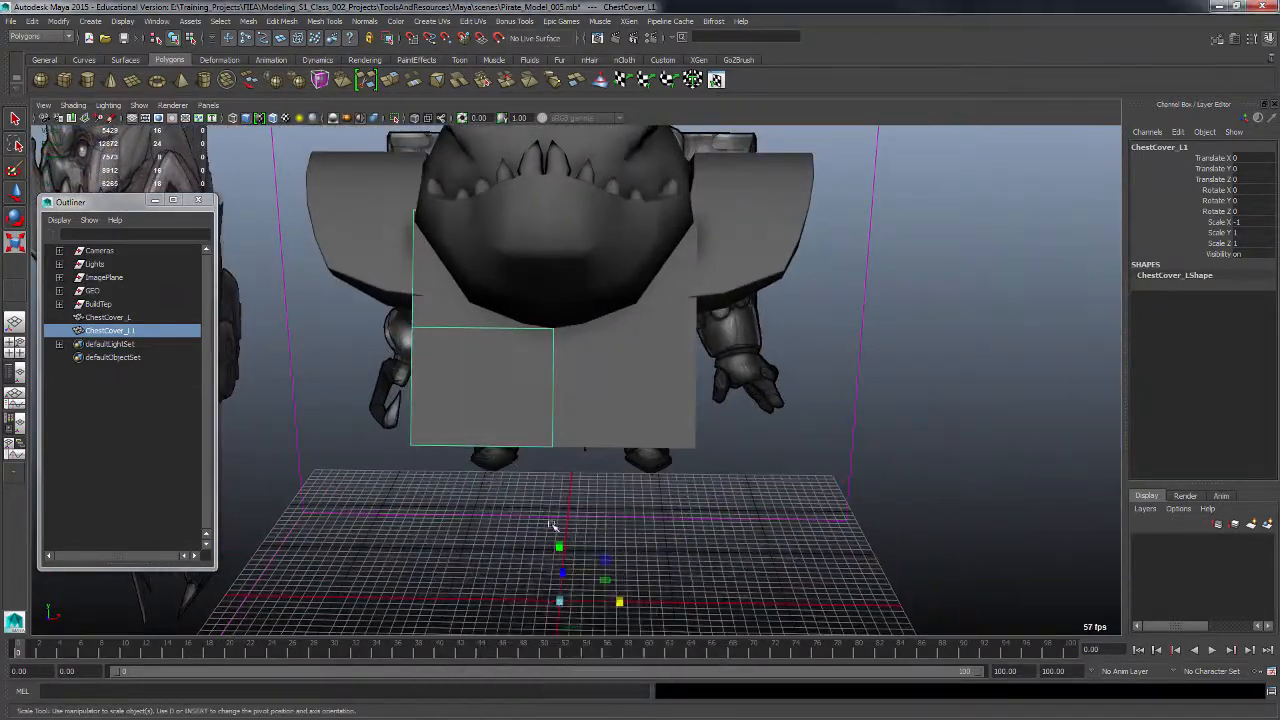
Step: Compare the width and height of both chest cover halves with the front reference image
key(space)
key(space)
alt+middle_drag(484, 489, 509, 506)
alt+click(509, 506)
alt+right_drag(509, 506, 691, 477)
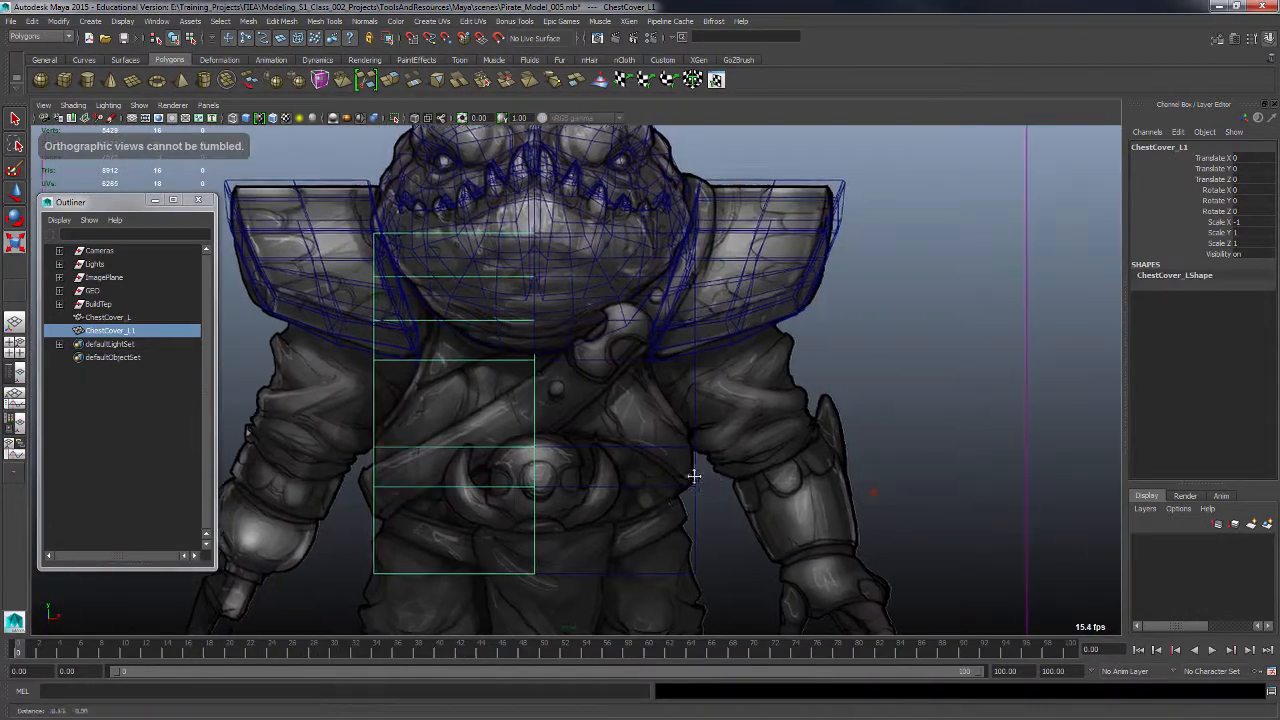
alt+middle_drag(691, 477, 656, 487)
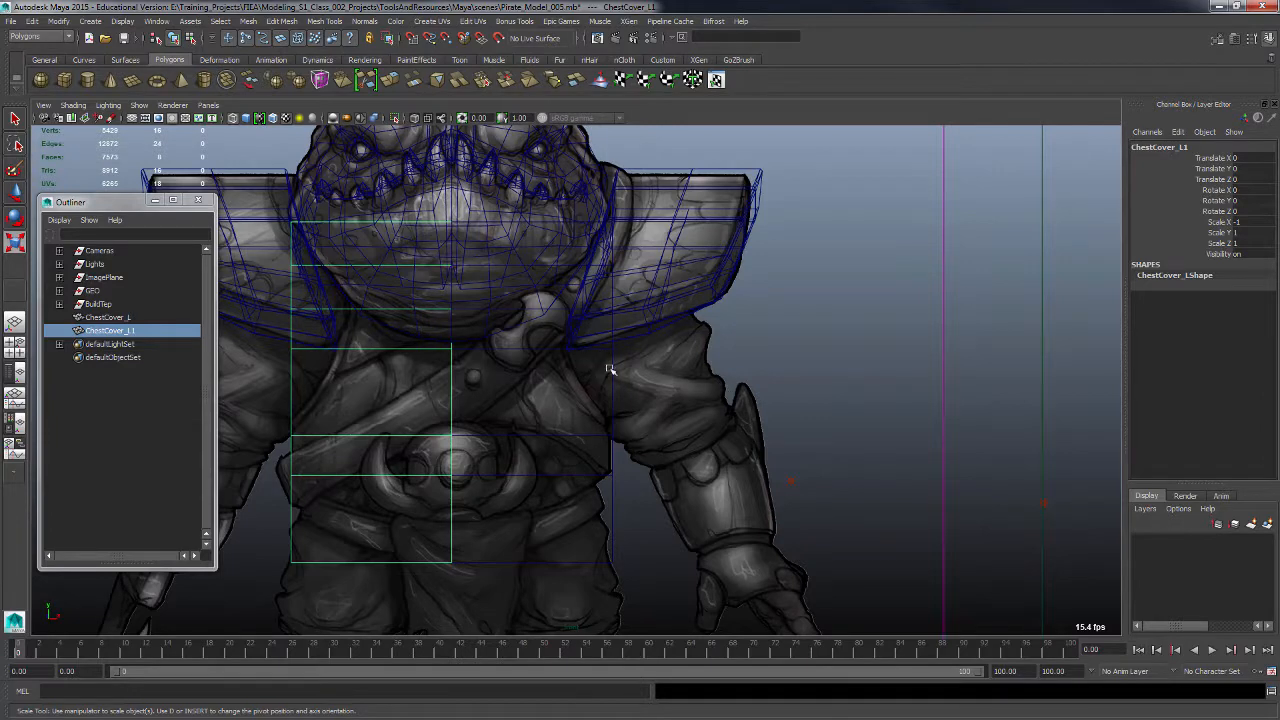
Step: Move the two front outer vertical edges of ChestCover_L to start rounding its front corner
key(space)
alt+drag(710, 330, 747, 325)
click(746, 300)
alt+right_drag(738, 317, 753, 314)
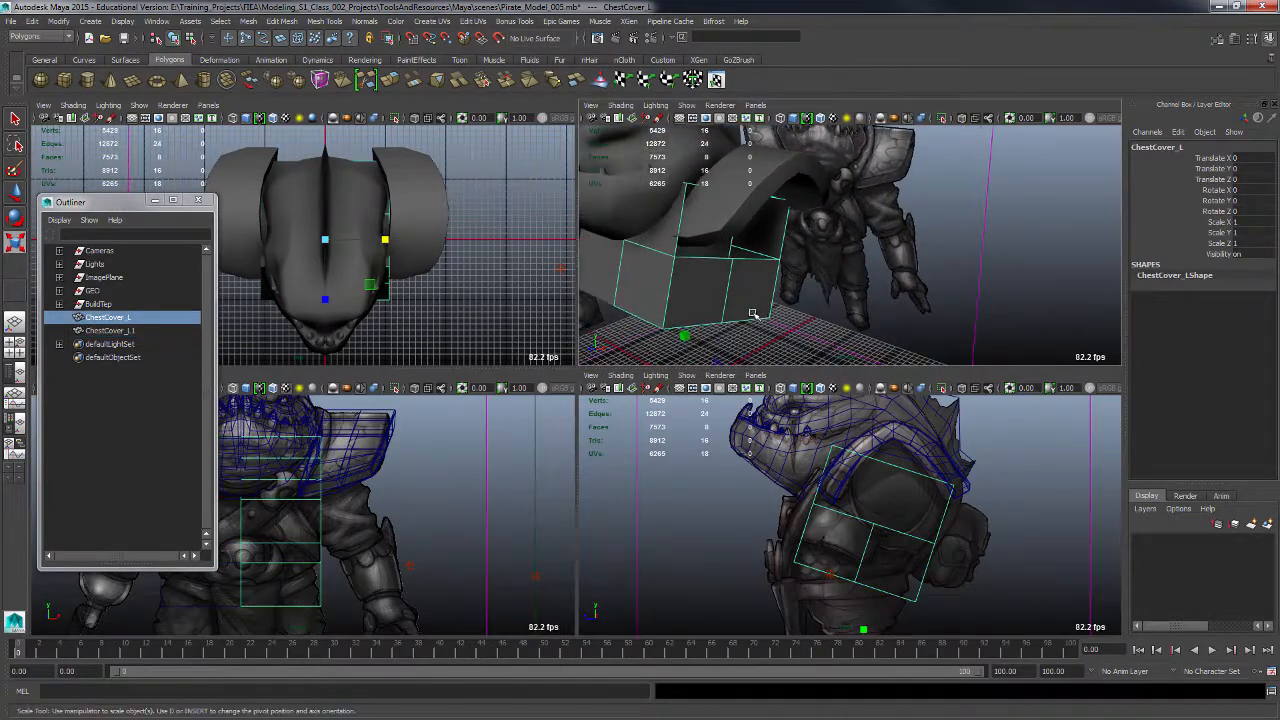
key(space)
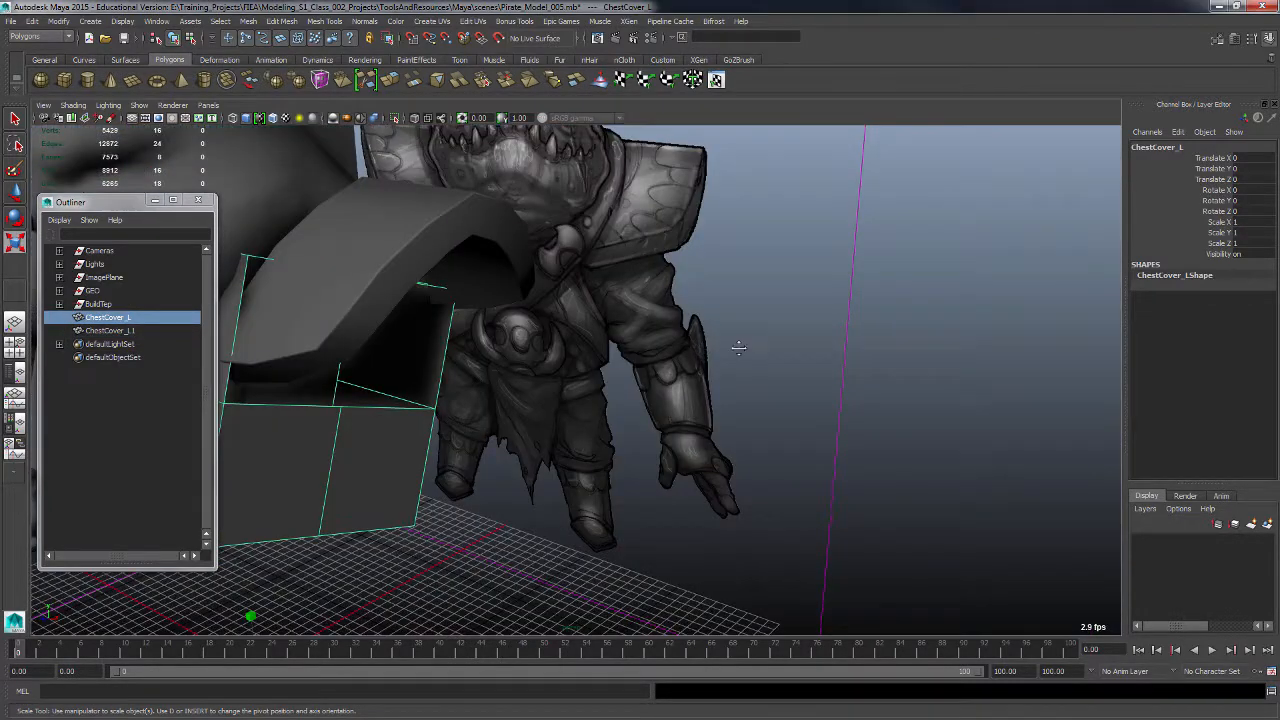
alt+drag(738, 347, 516, 360)
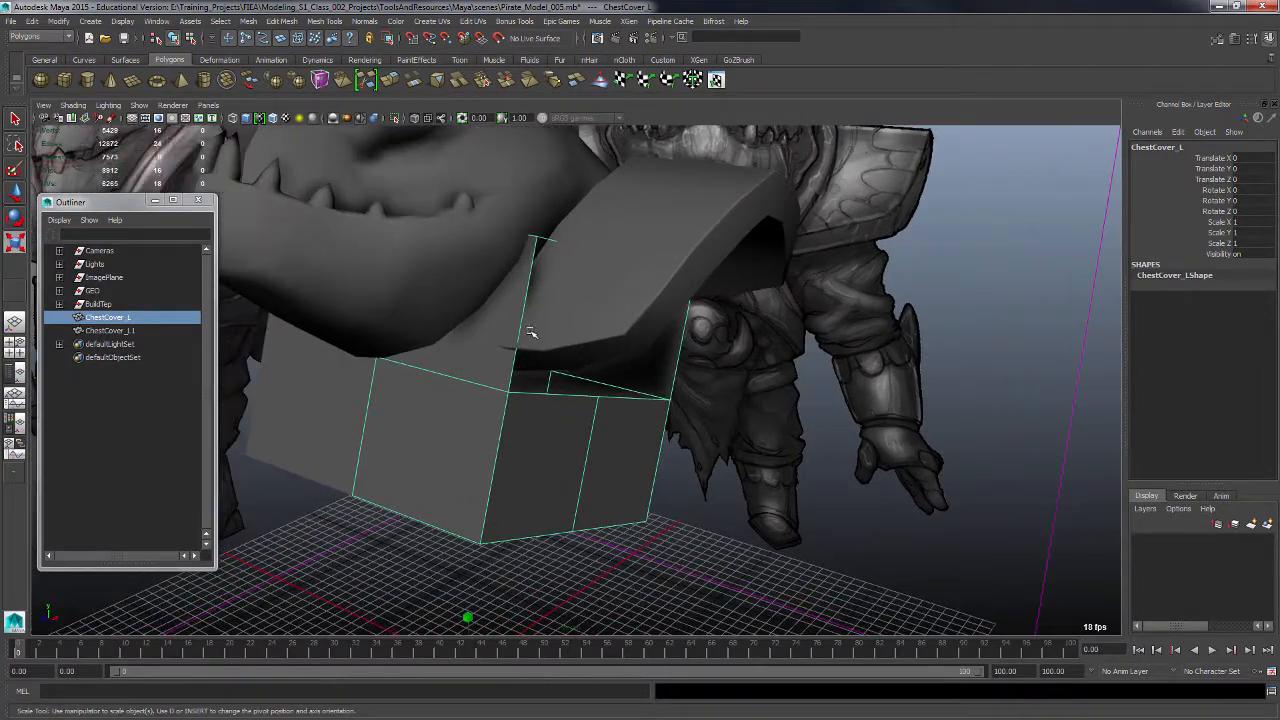
key(F10)
click(517, 340)
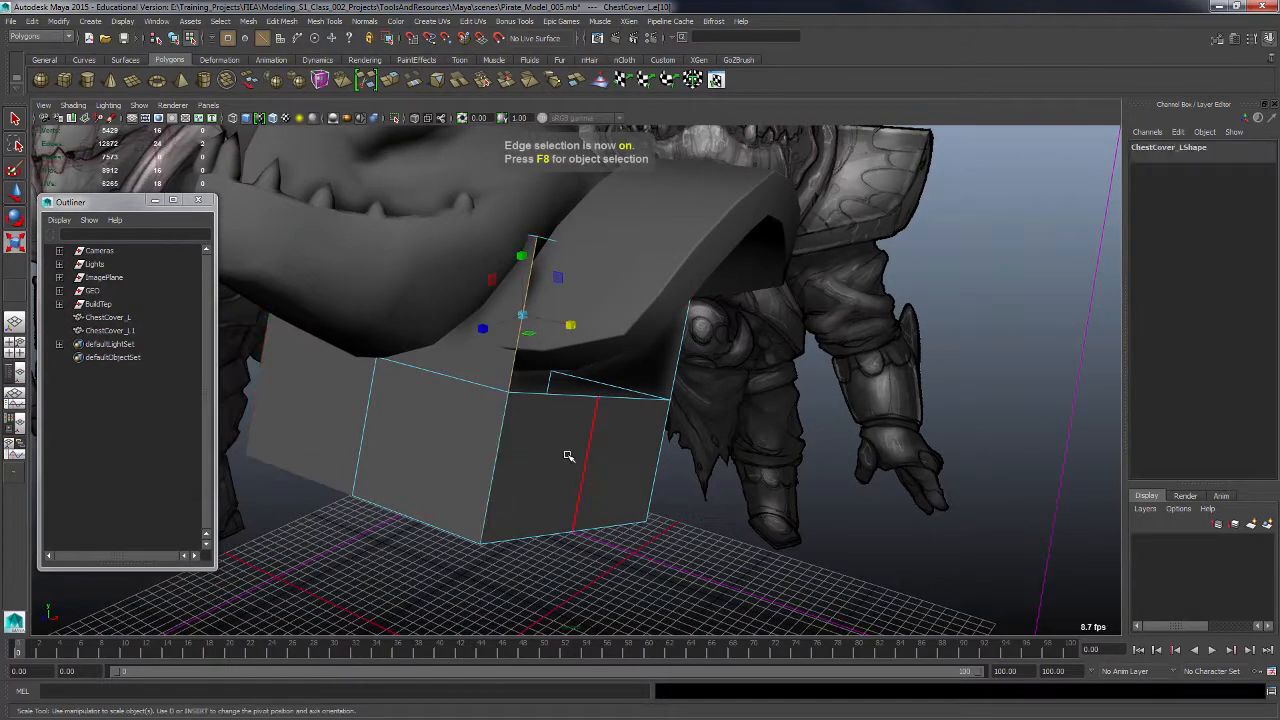
shift+click(498, 455)
key(w)
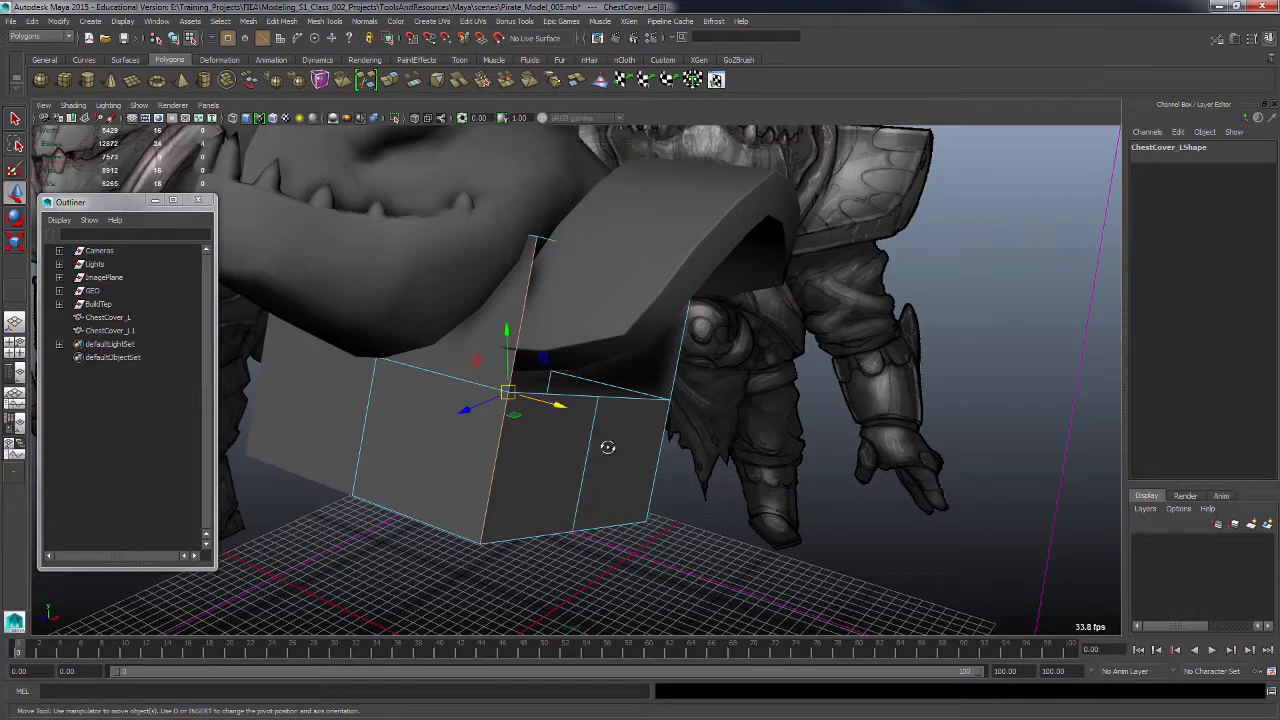
alt+drag(606, 449, 648, 345)
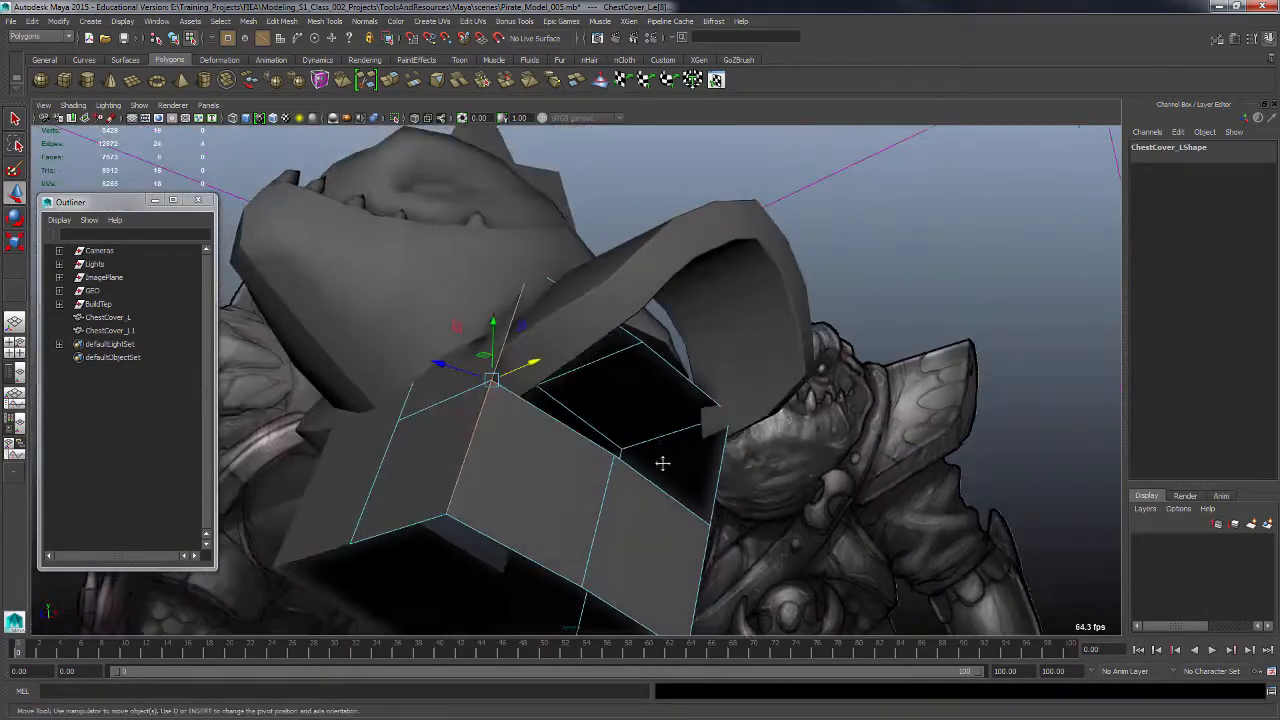
alt+drag(663, 463, 543, 252)
drag(478, 206, 488, 212)
alt+drag(618, 306, 590, 330)
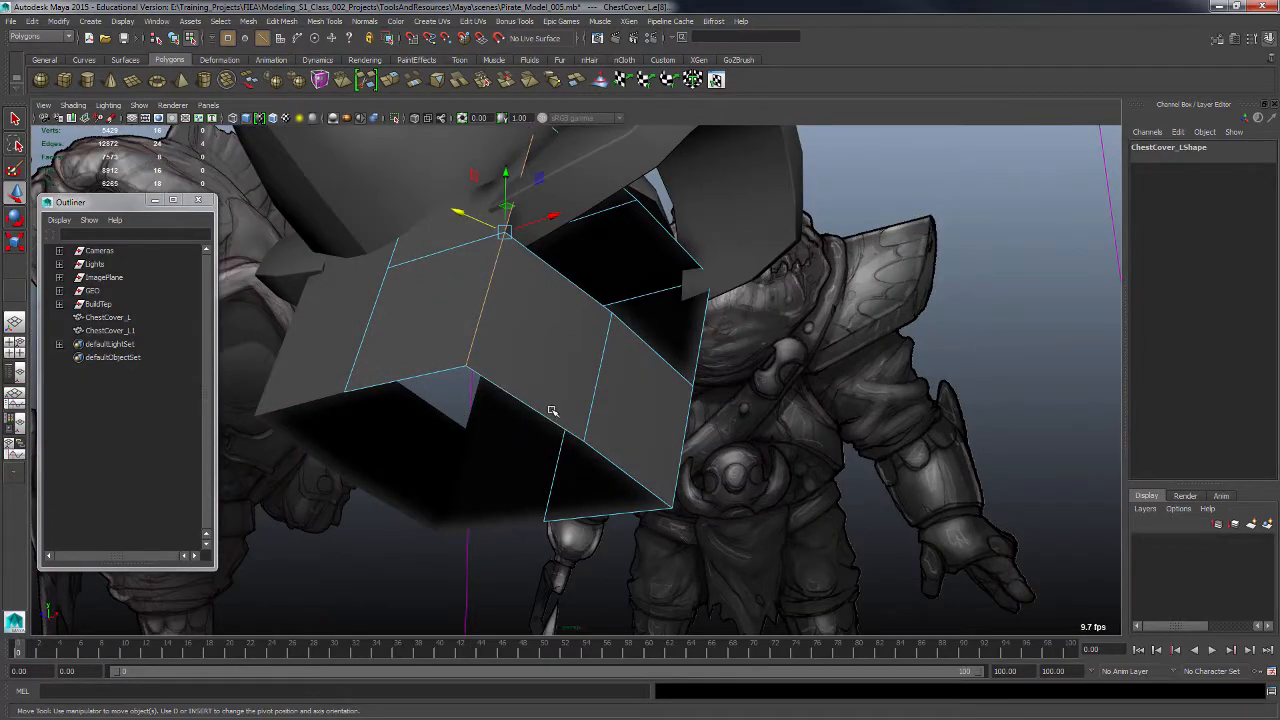
Step: Move the two back outer vertical edges of ChestCover_L inward to taper its back corner
alt+drag(551, 410, 720, 373)
click(730, 397)
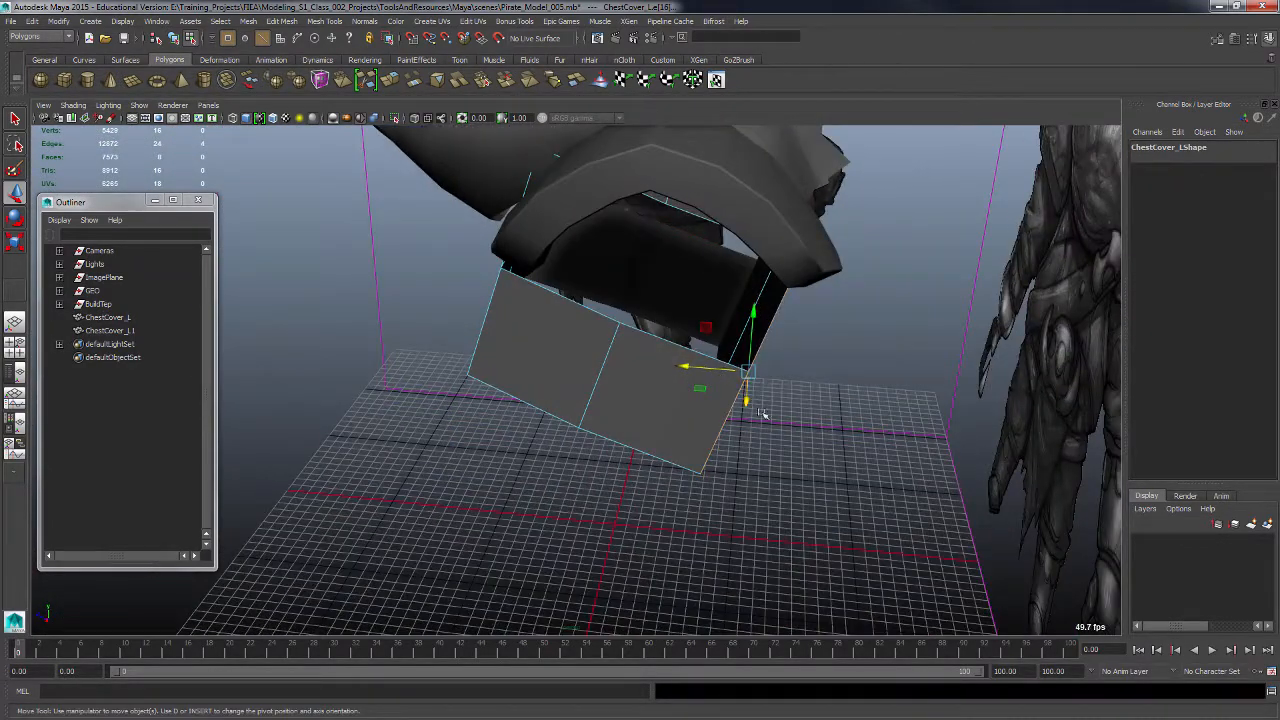
alt+drag(762, 413, 704, 355)
alt+drag(757, 388, 713, 412)
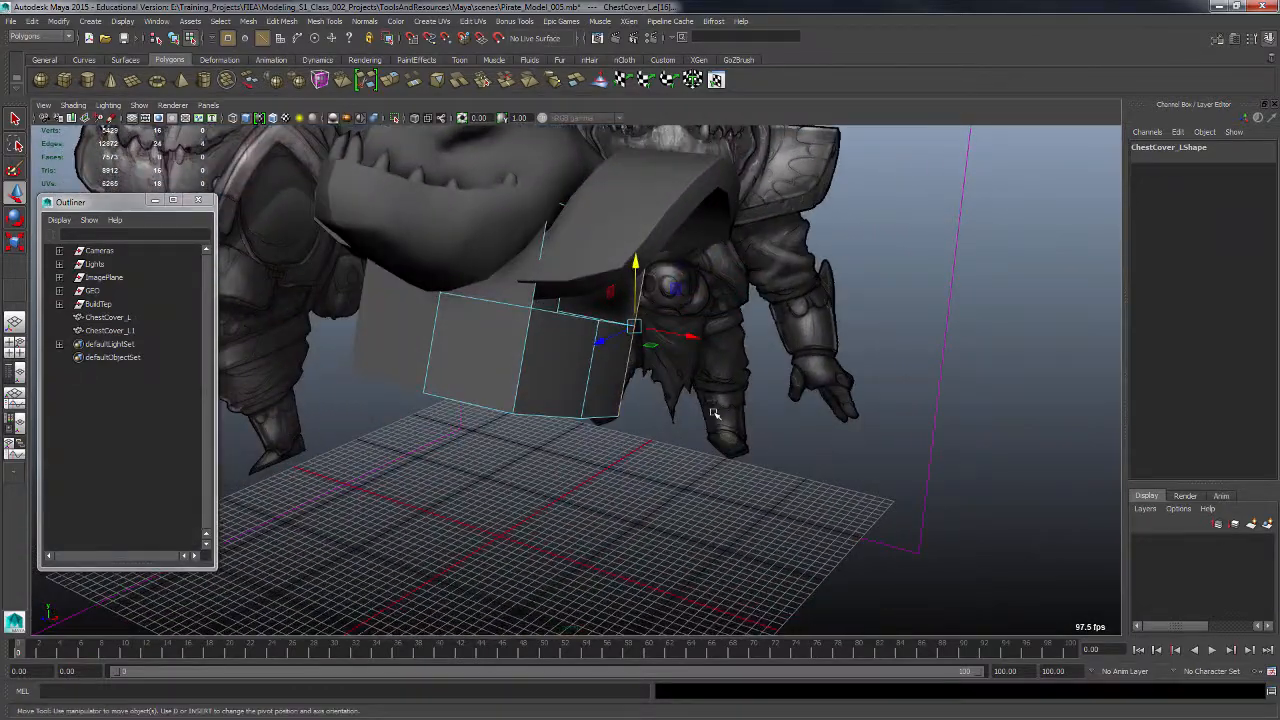
Step: Using wireframe display for selection, move the three top center vertices of ChestCover_L outward along X to open the neckline
alt+drag(610, 418, 625, 340)
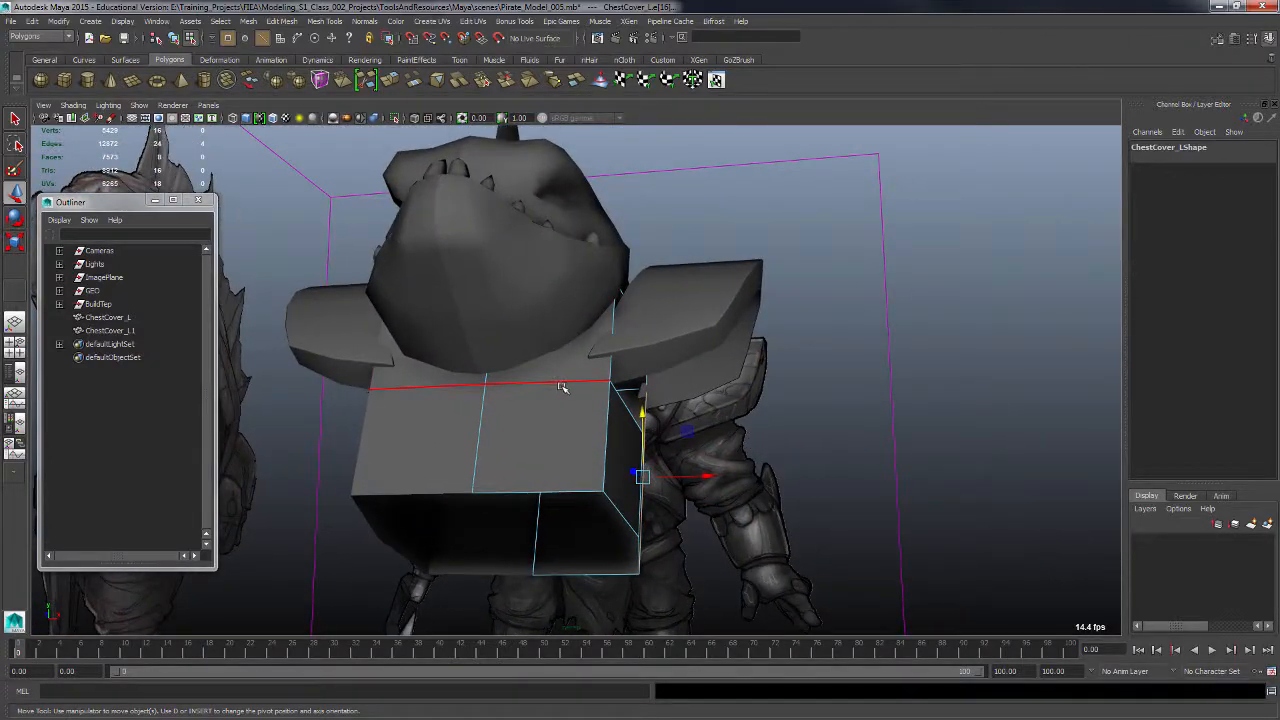
key(F9)
key(4)
mouse_move(552, 372)
alt+mouse_down()
mouse_move(577, 359)
mouse_move(486, 270)
alt+mouse_up()
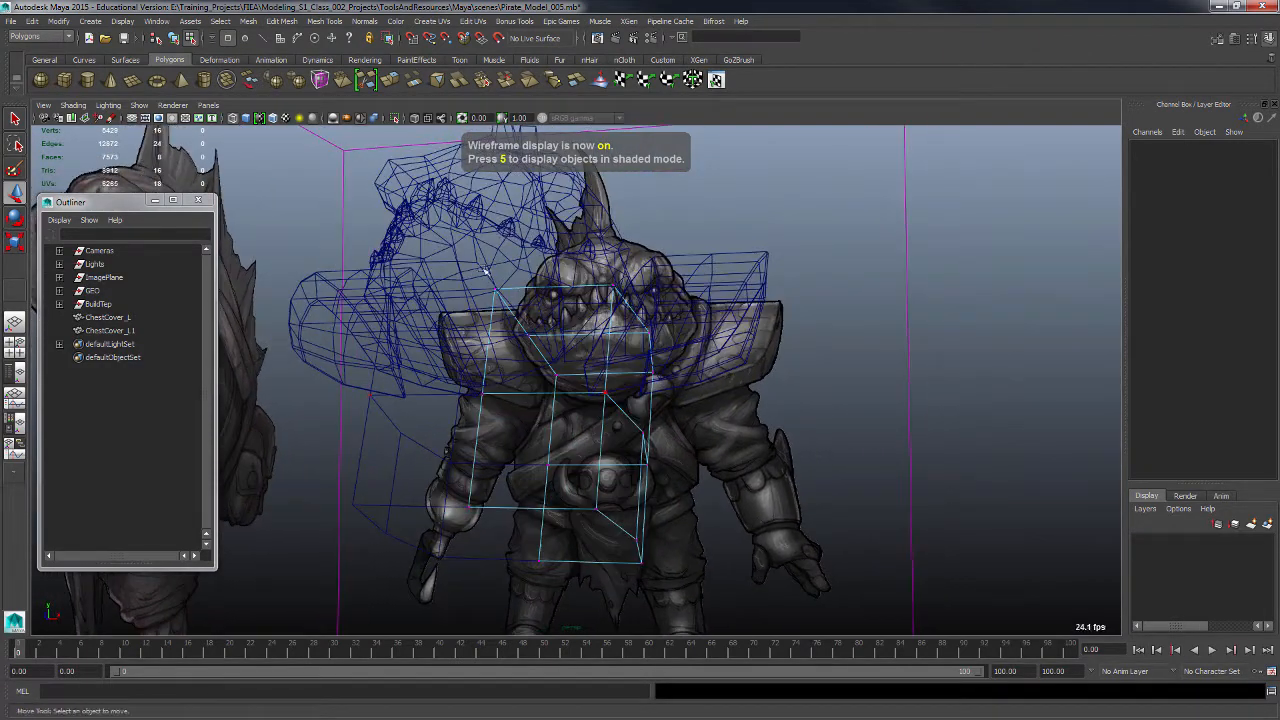
drag(547, 355, 548, 358)
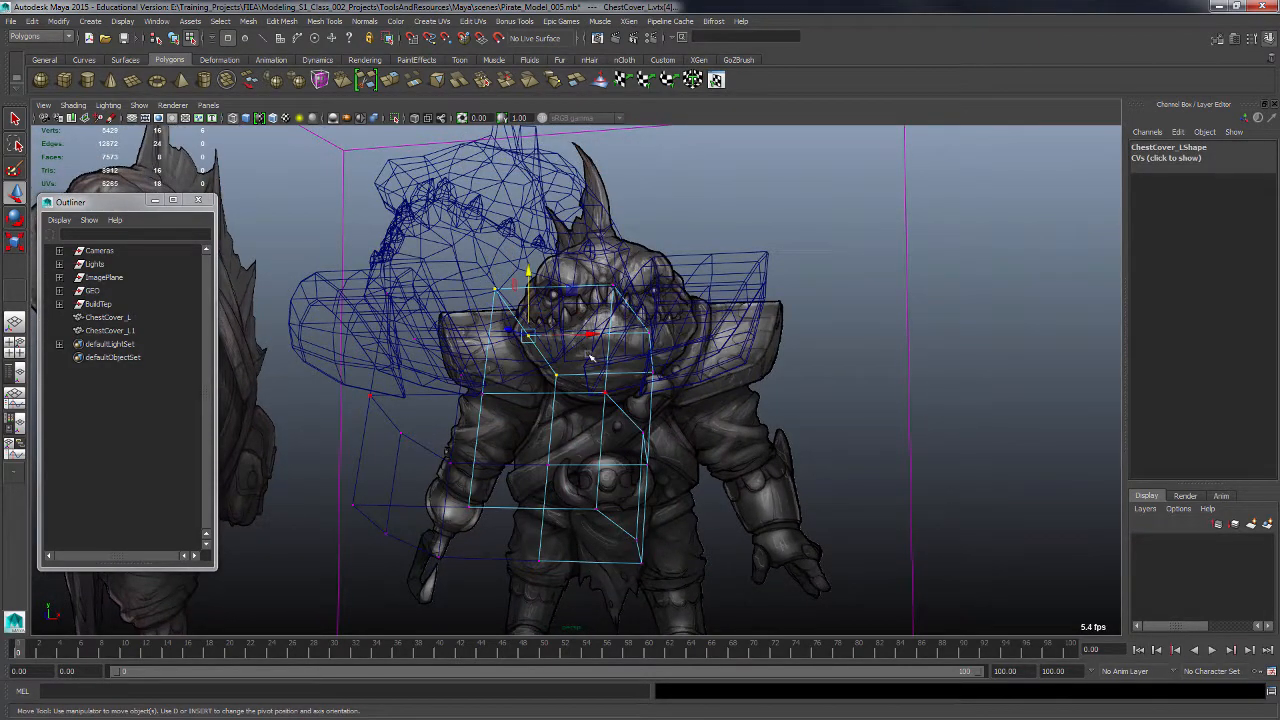
mouse_move(624, 340)
alt+mouse_down()
mouse_move(636, 374)
mouse_move(621, 321)
alt+mouse_up()
mouse_move(633, 402)
alt+mouse_down()
mouse_move(551, 342)
mouse_move(575, 400)
mouse_move(628, 323)
mouse_move(711, 417)
mouse_move(650, 380)
mouse_move(680, 372)
alt+mouse_up()
key(5)
Step: Expand the BuildTep group in the scene hierarchy and hide its shoulder group
shift+click(59, 303)
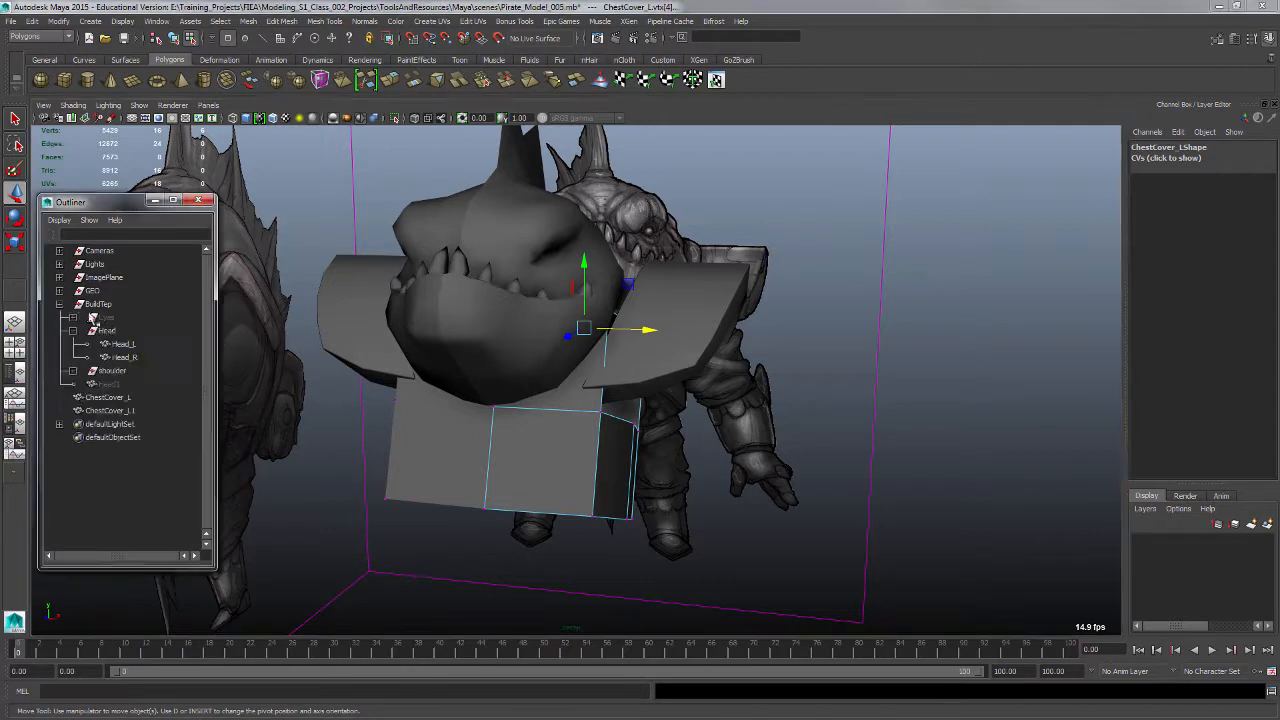
click(111, 371)
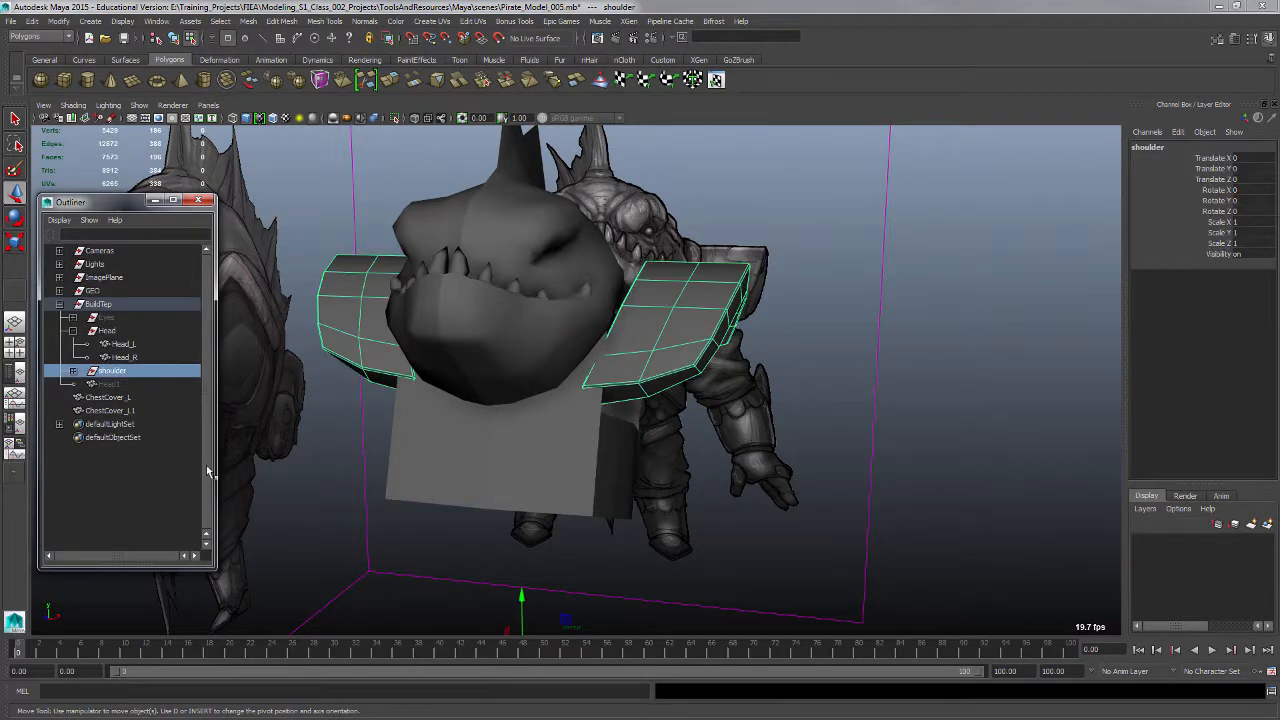
key(ctrl+h)
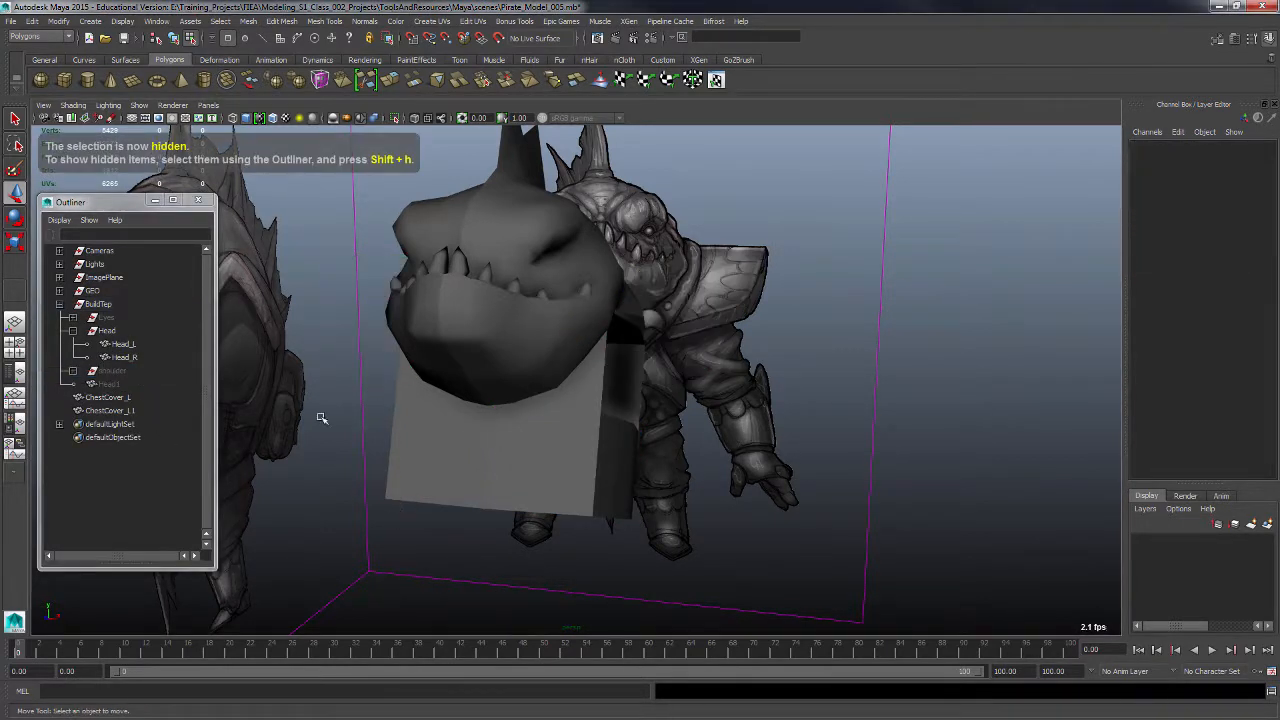
click(117, 374)
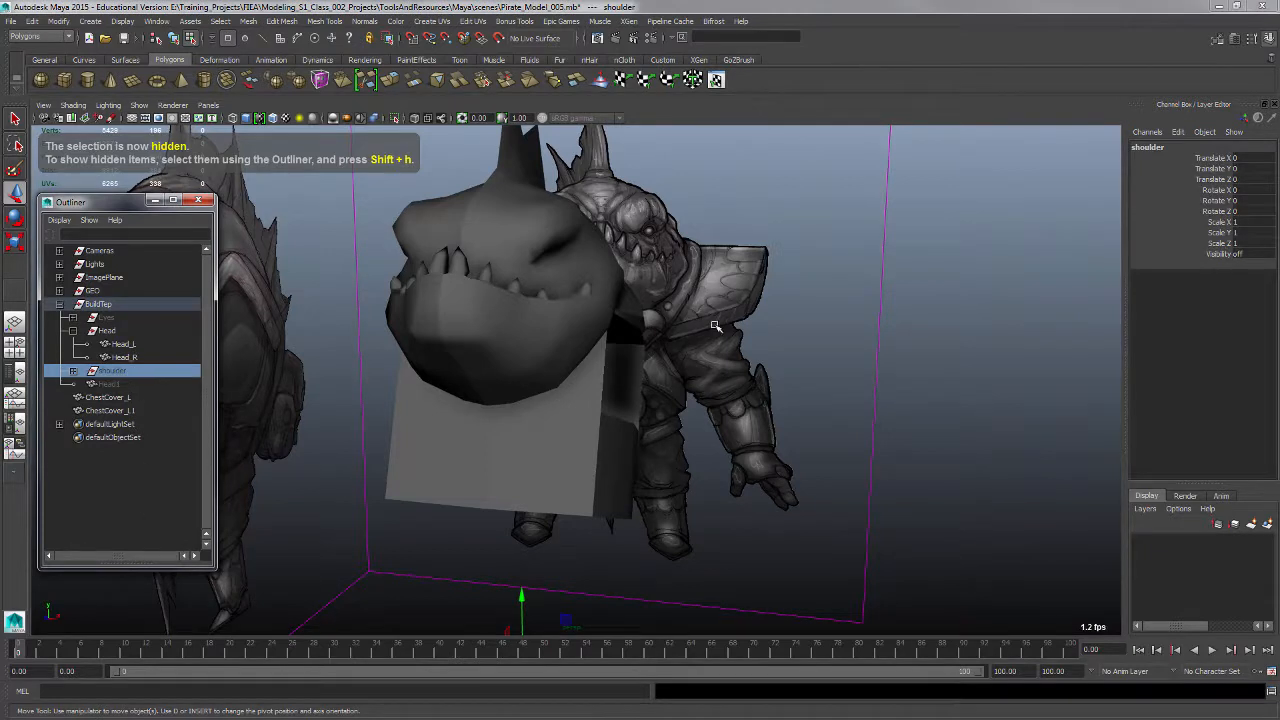
alt+drag(716, 326, 760, 306)
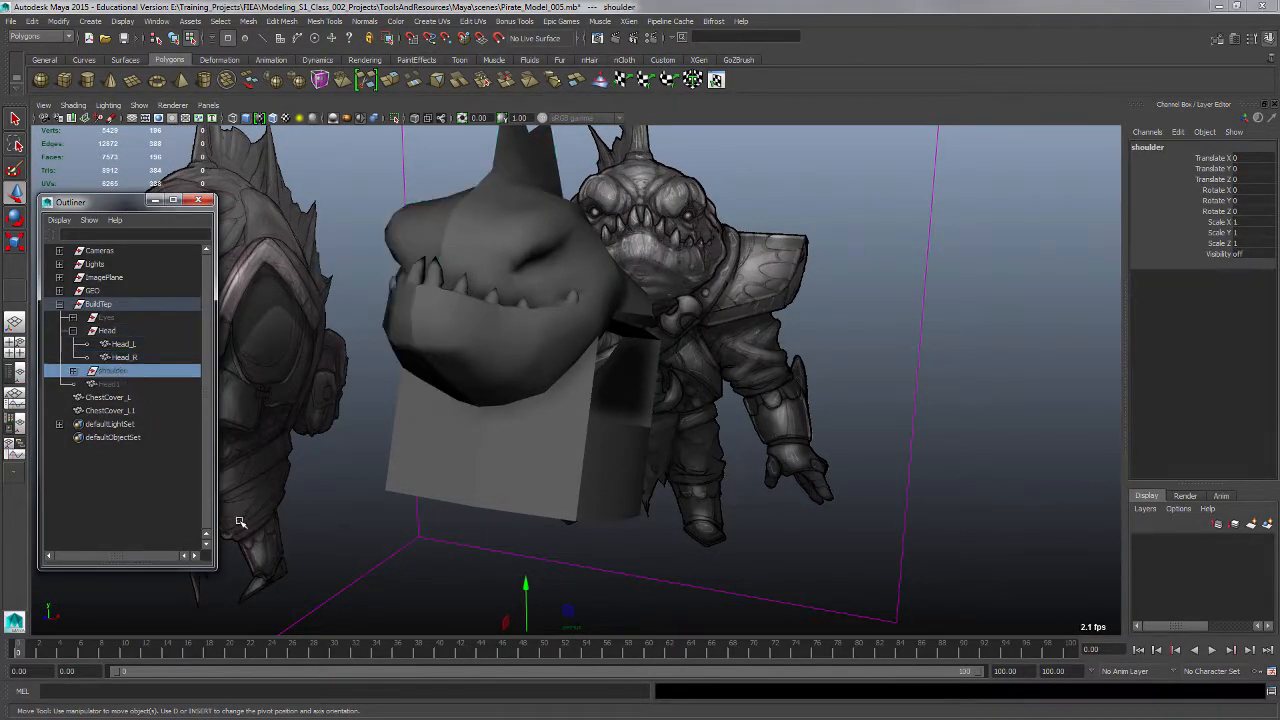
key(ctrl+g)
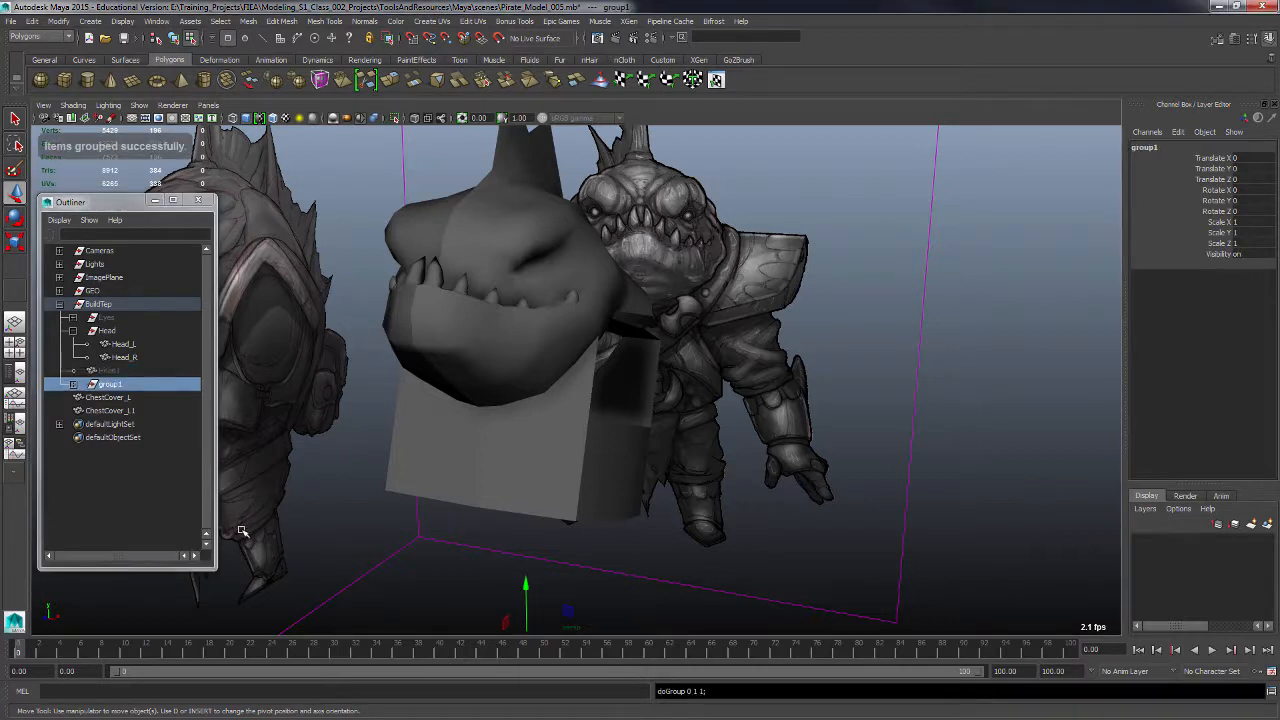
key(ctrl+z)
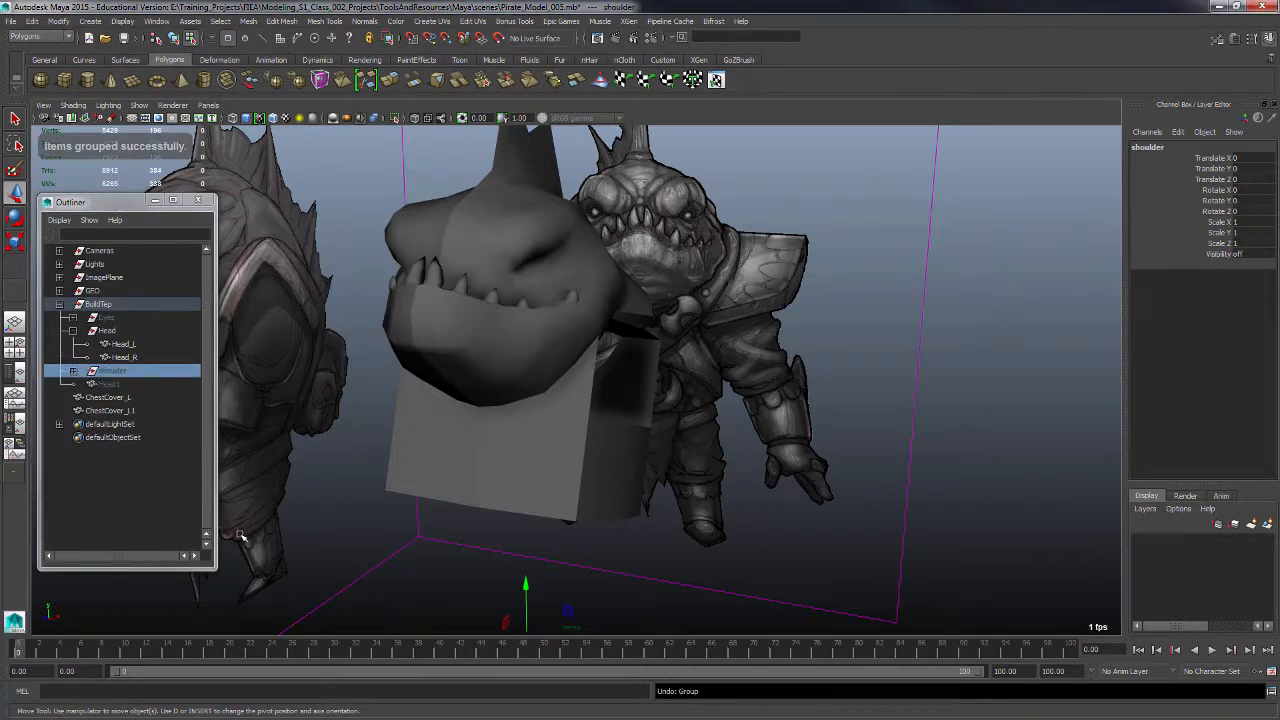
key(ctrl+h)
Step: Move the shoulder strap's top cross edges on ChestCover_L outward along X, one edge at a time
alt+drag(453, 462, 480, 470)
click(748, 470)
alt+drag(867, 423, 840, 460)
click(597, 463)
alt+drag(597, 463, 656, 395)
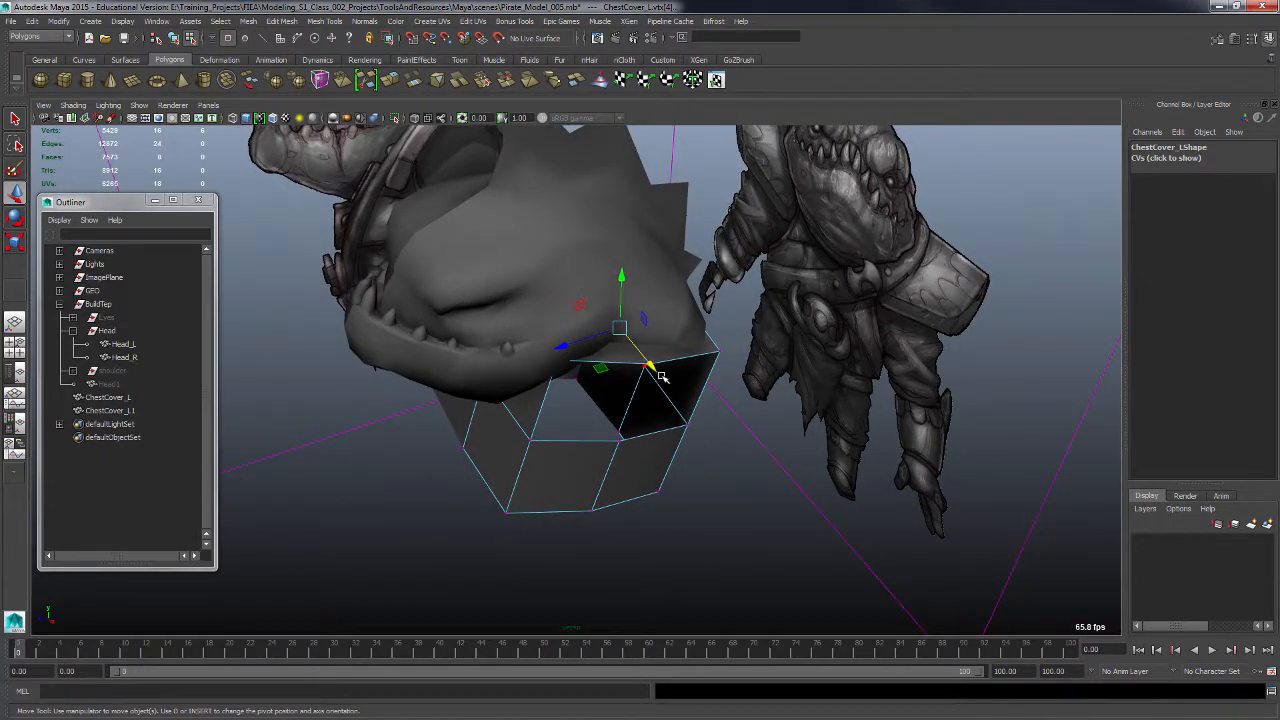
key(F10)
click(663, 376)
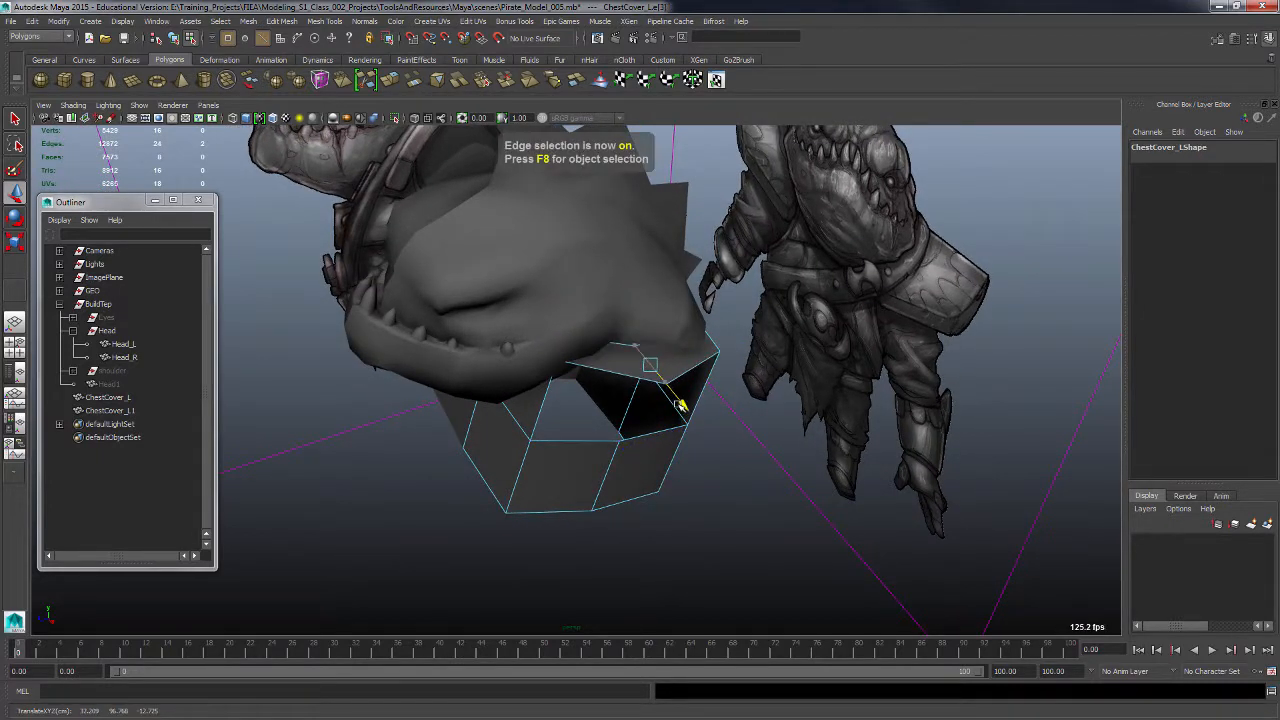
mouse_move(666, 415)
alt+mouse_down()
mouse_move(593, 420)
mouse_move(553, 362)
mouse_move(620, 408)
mouse_move(667, 341)
mouse_move(650, 400)
mouse_move(670, 420)
mouse_move(683, 428)
mouse_move(737, 406)
mouse_move(694, 443)
mouse_move(675, 442)
alt+mouse_up()
key(4)
key(5)
drag(596, 442, 574, 449)
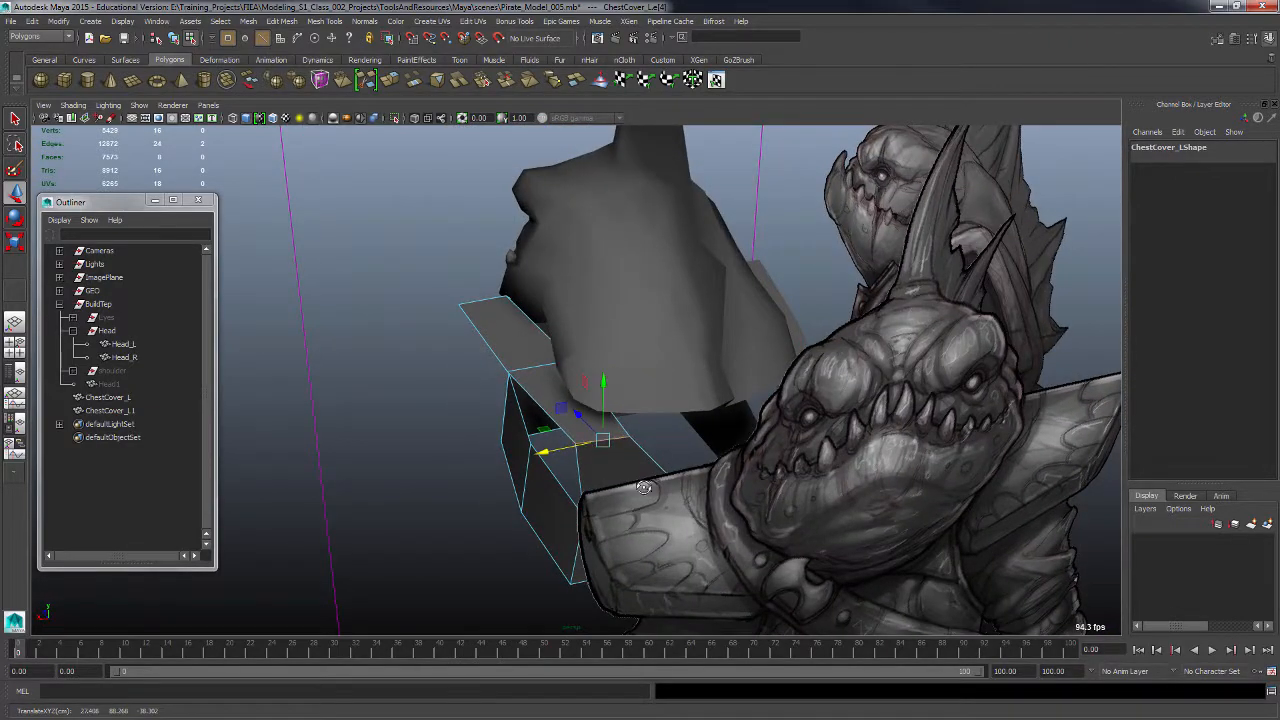
alt+drag(644, 487, 537, 463)
Step: Try to move the inner top shoulder vertex of ChestCover_L up and outward in the front view, and inspect the shoulder in perspective
key(space)
key(space)
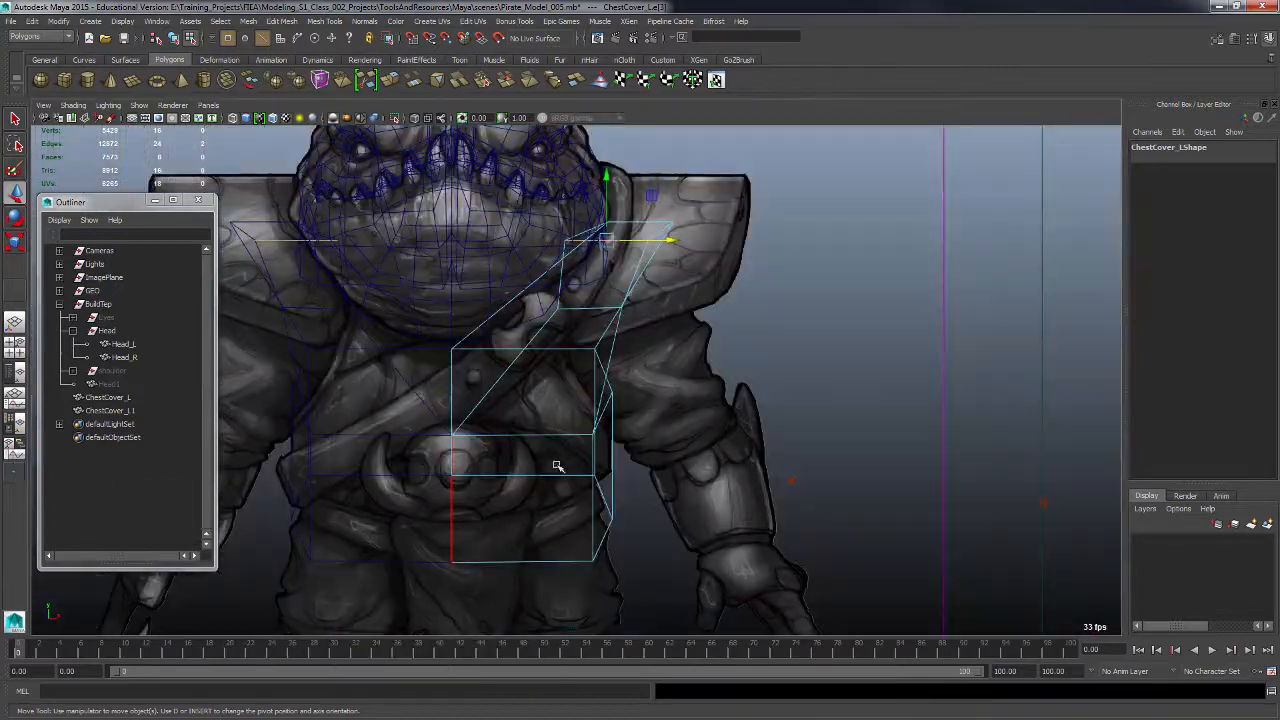
alt+middle_drag(575, 421, 560, 466)
alt+right_drag(560, 466, 578, 456)
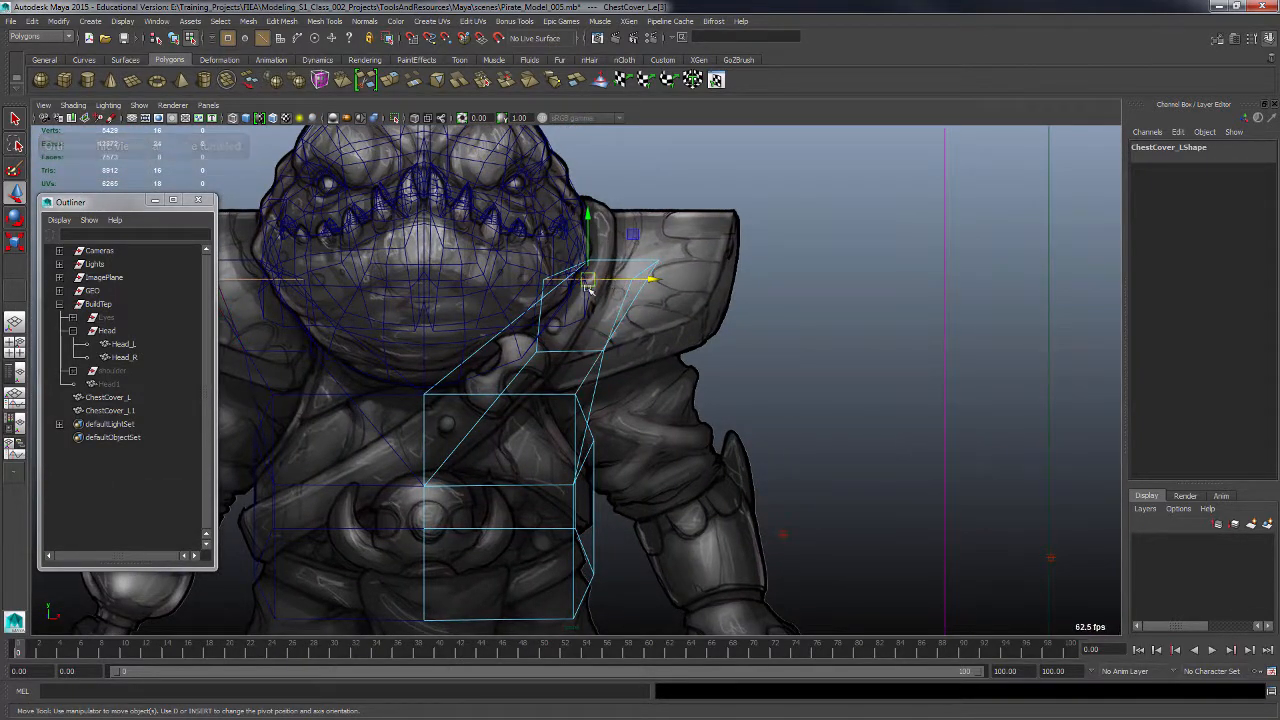
key(F9)
drag(535, 270, 573, 260)
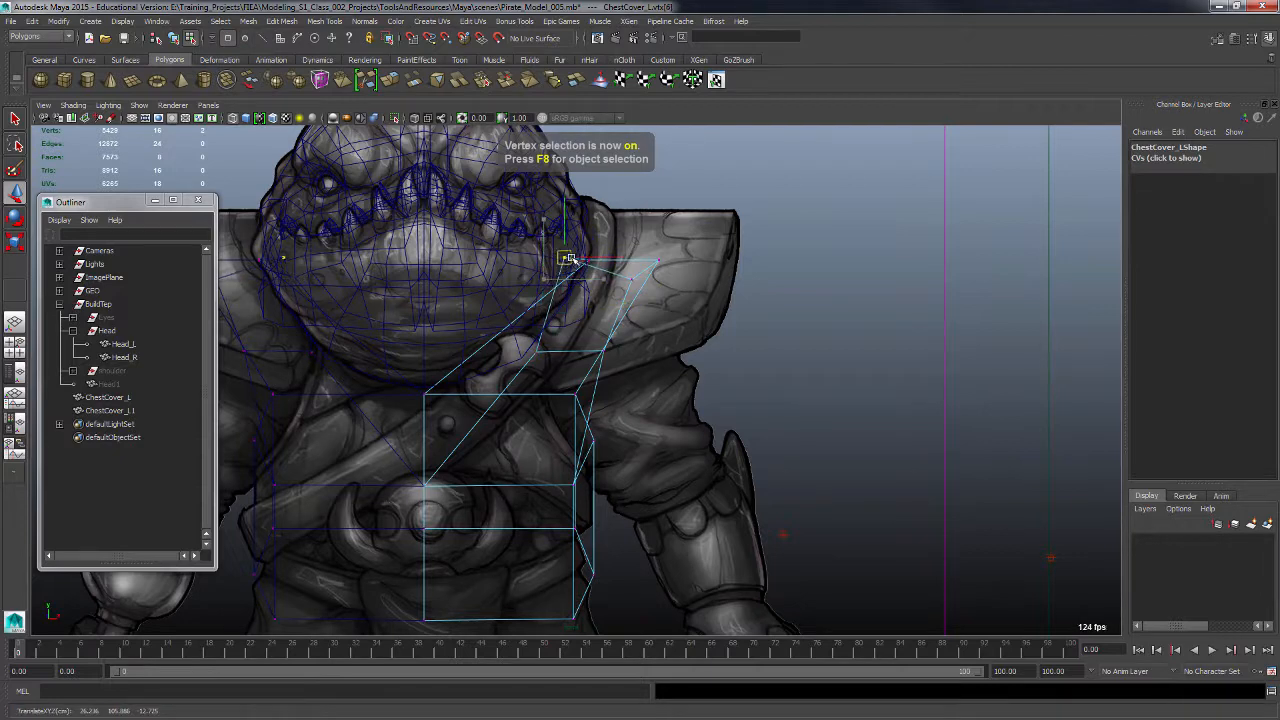
key(space)
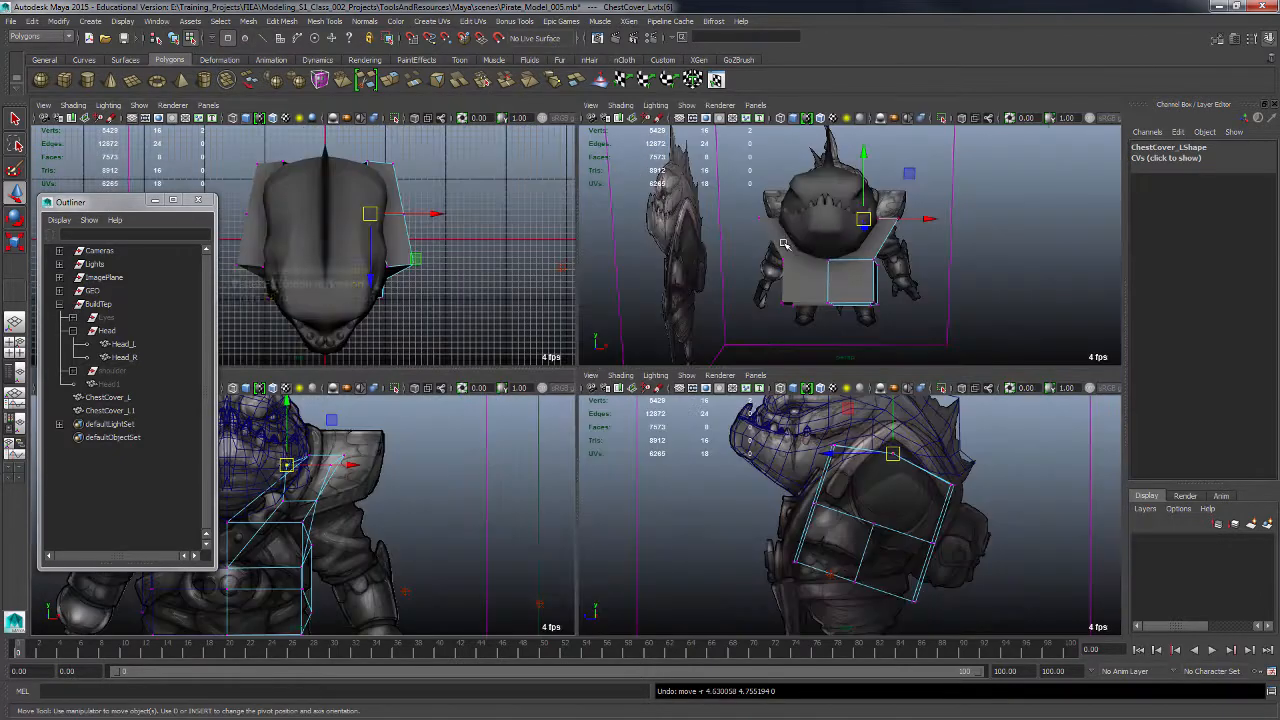
alt+drag(700, 280, 728, 305)
alt+right_drag(728, 304, 782, 284)
alt+middle_drag(782, 284, 806, 244)
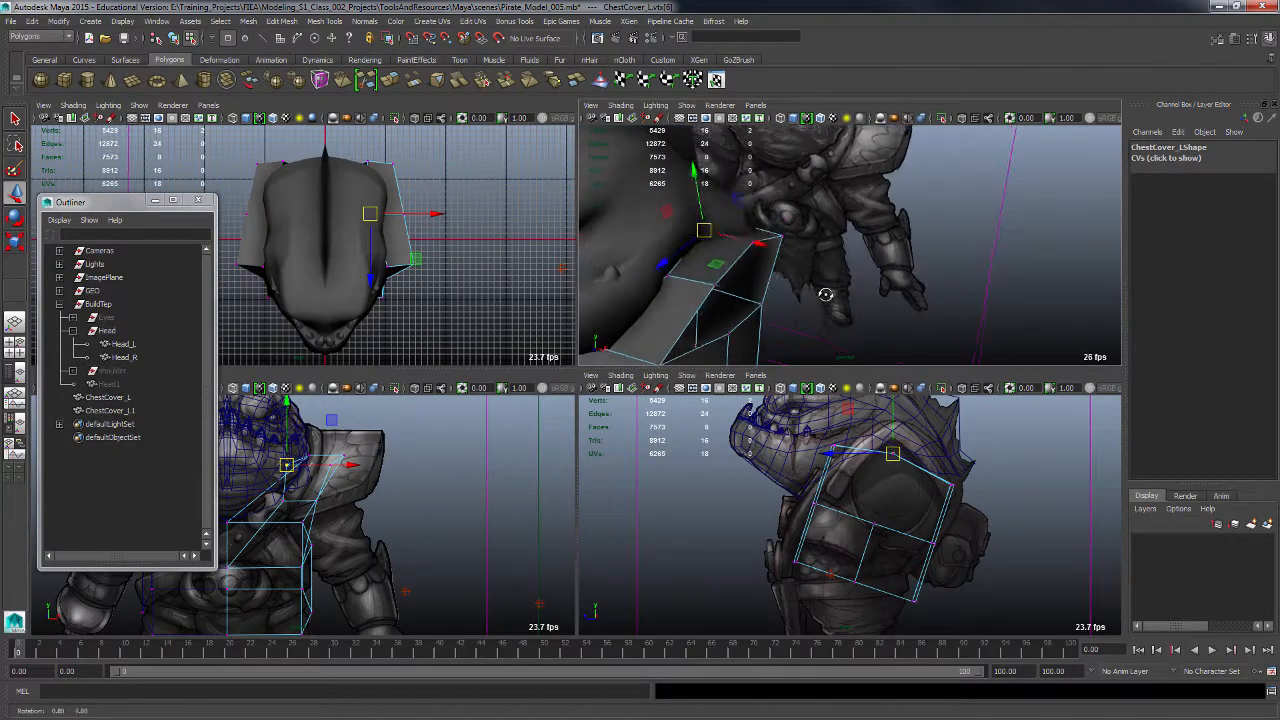
alt+drag(806, 244, 808, 198)
Step: In the front view, raise the inner and outer top shoulder vertices of ChestCover_L to follow the reference shoulder line
key(space)
alt+middle_drag(494, 454, 474, 498)
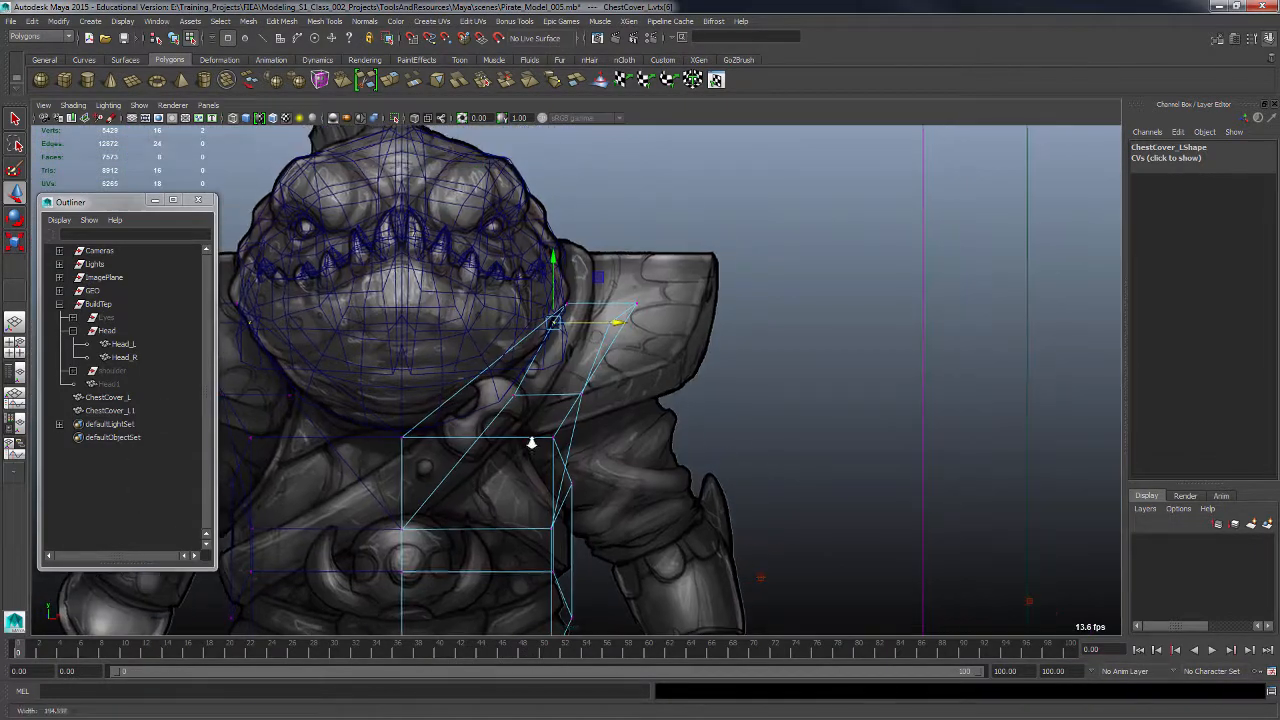
alt+right_drag(531, 443, 568, 425)
drag(565, 322, 569, 312)
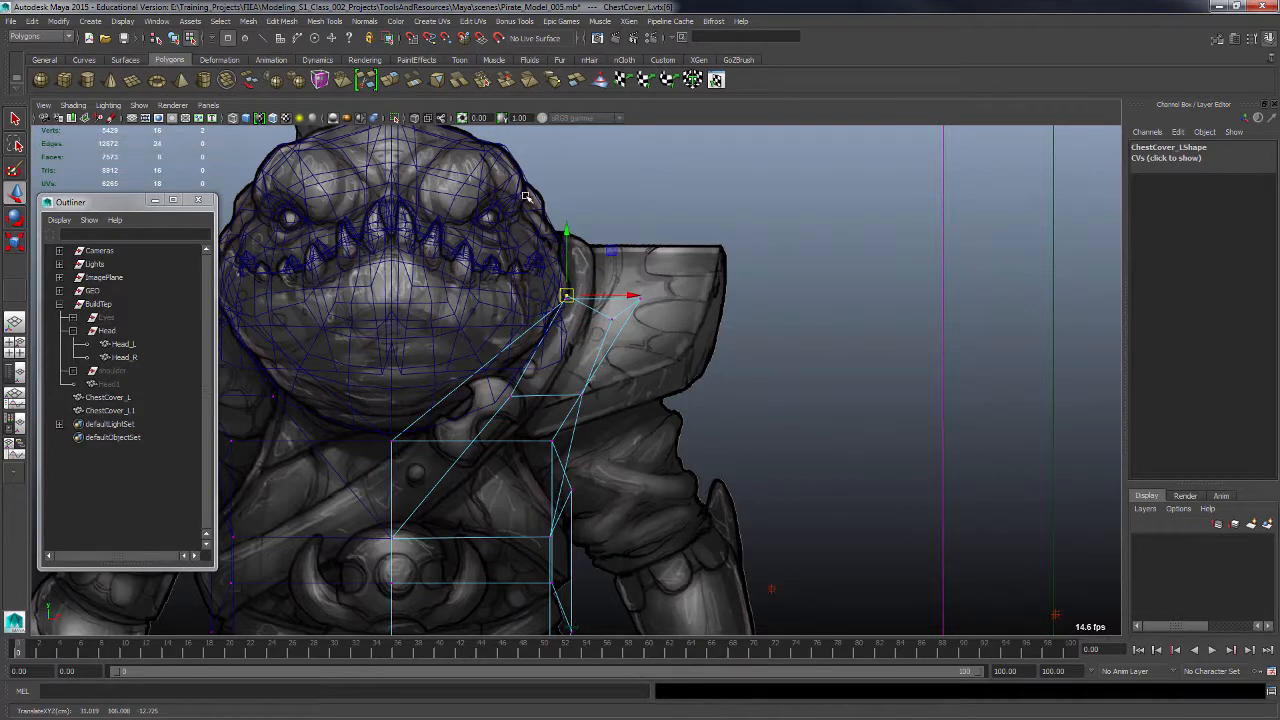
drag(567, 297, 627, 287)
click(617, 314)
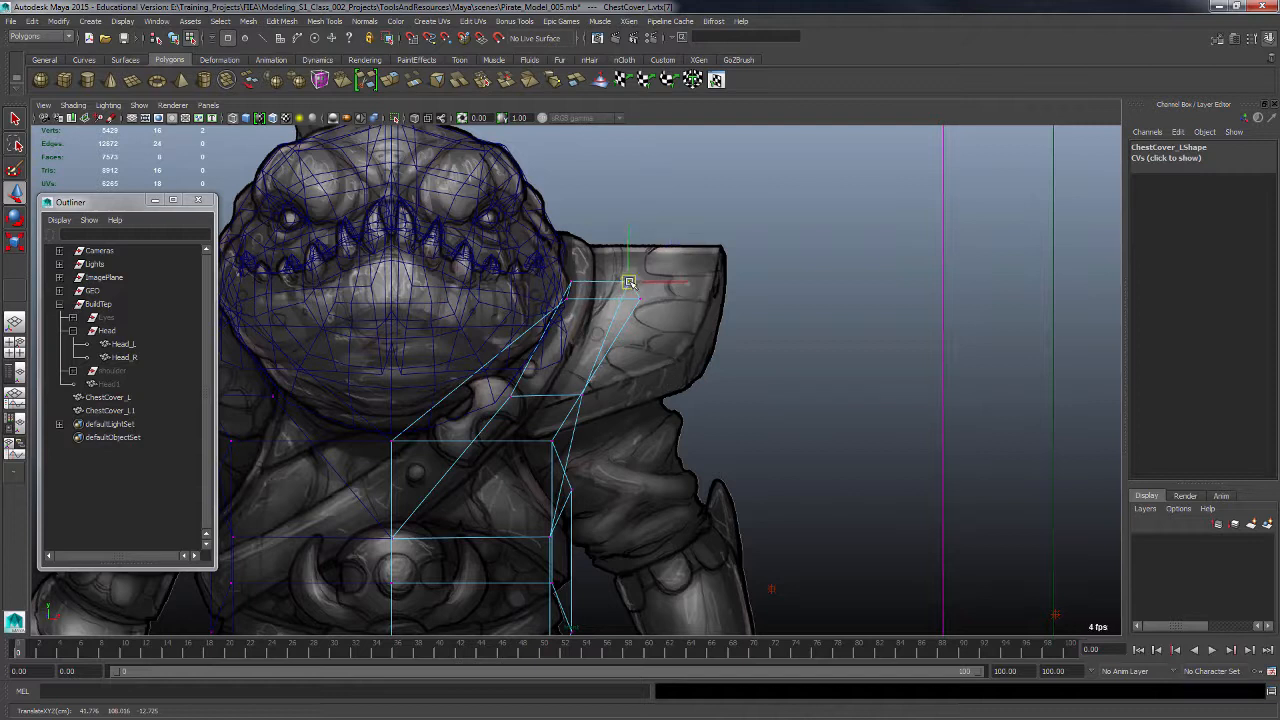
click(569, 272)
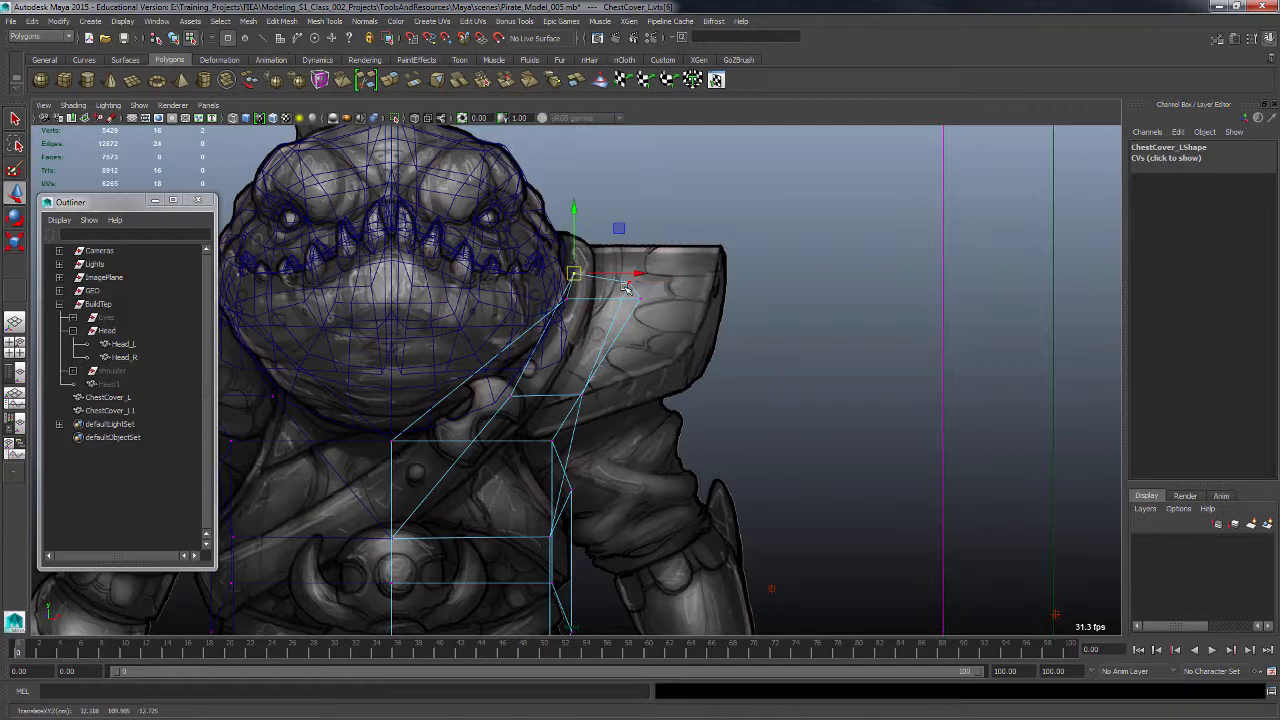
click(633, 280)
Step: Raise the inner top shoulder vertex of ChestCover_L slightly more beside the head in the front view
alt+middle_drag(655, 361, 703, 349)
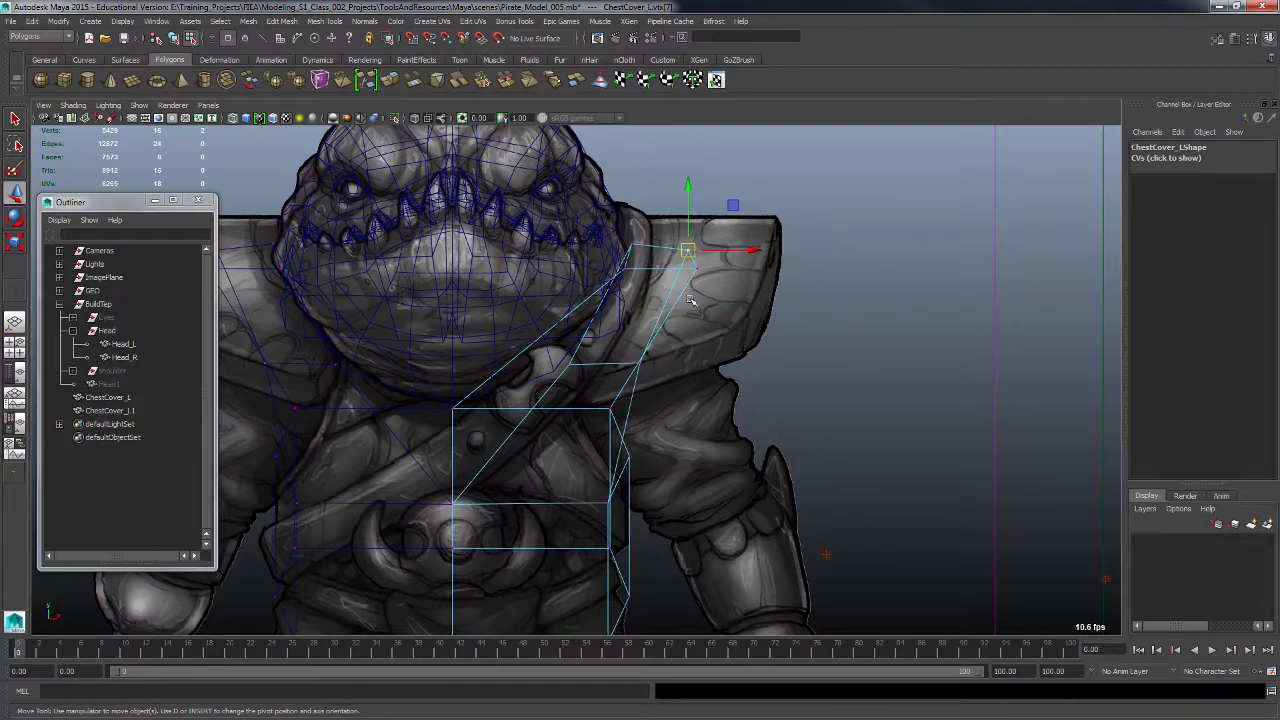
alt+middle_drag(695, 286, 682, 314)
alt+right_drag(682, 314, 700, 361)
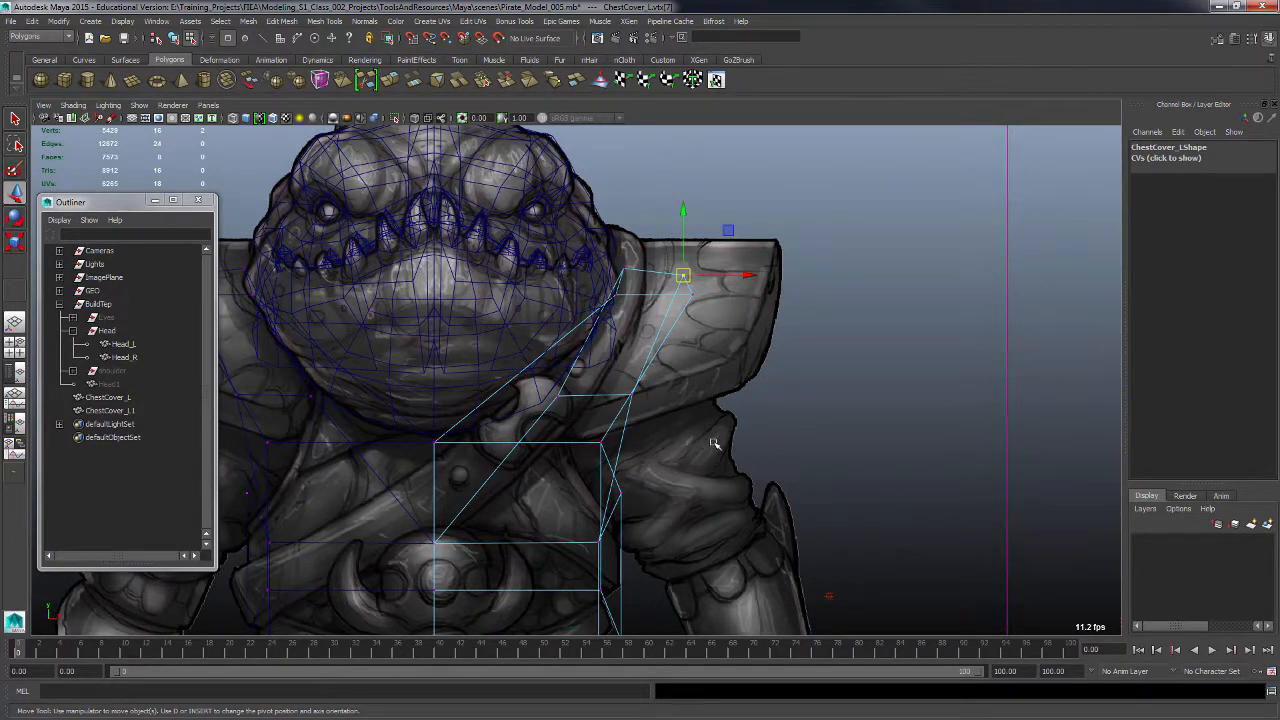
alt+middle_drag(738, 456, 715, 442)
alt+right_drag(715, 442, 696, 425)
alt+middle_drag(683, 395, 691, 420)
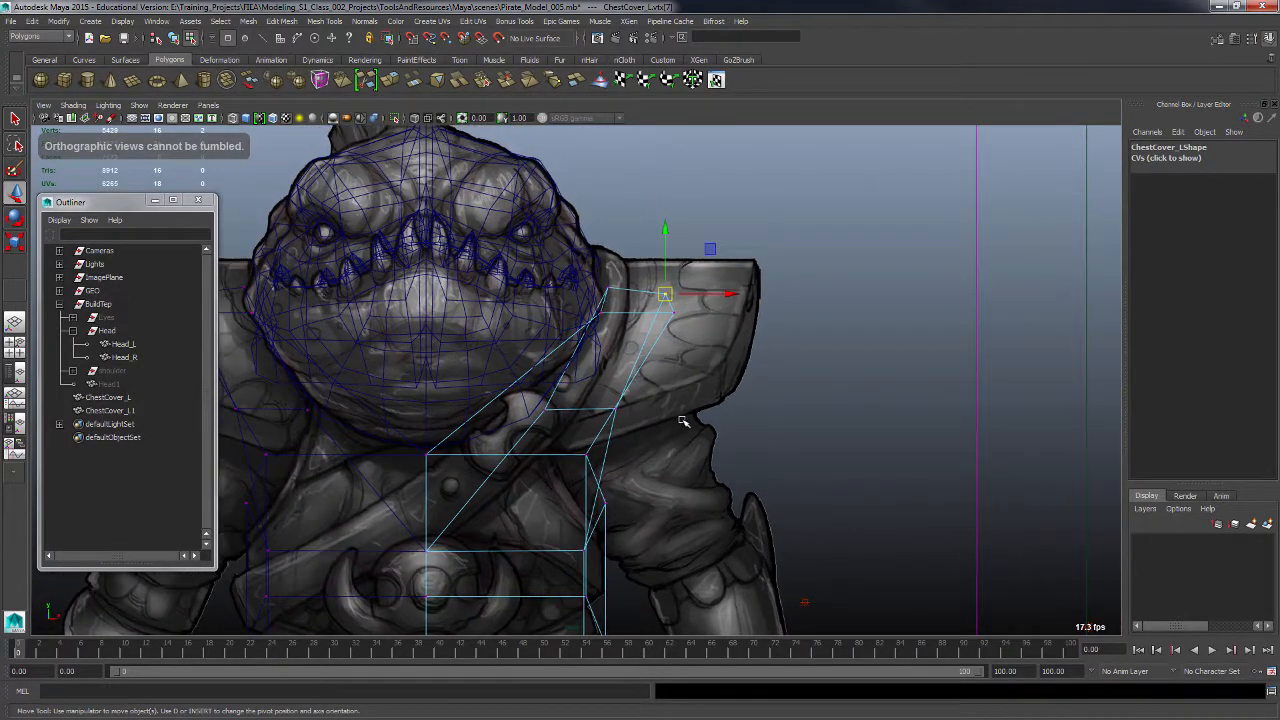
click(610, 286)
drag(611, 289, 612, 281)
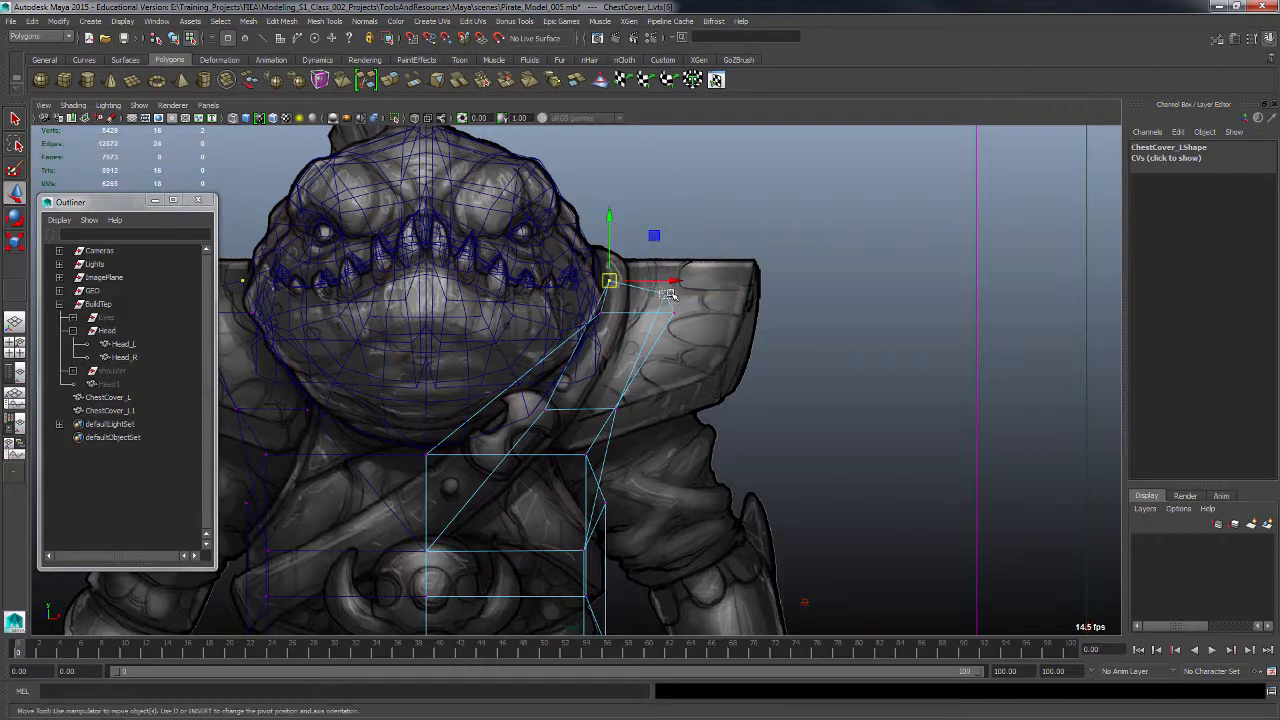
Step: In perspective, insert an edge loop across the front chest strap of ChestCover_L with the Insert Edge Loop Tool
key(space)
alt+drag(848, 281, 878, 260)
alt+right_drag(878, 260, 803, 275)
alt+drag(803, 275, 716, 260)
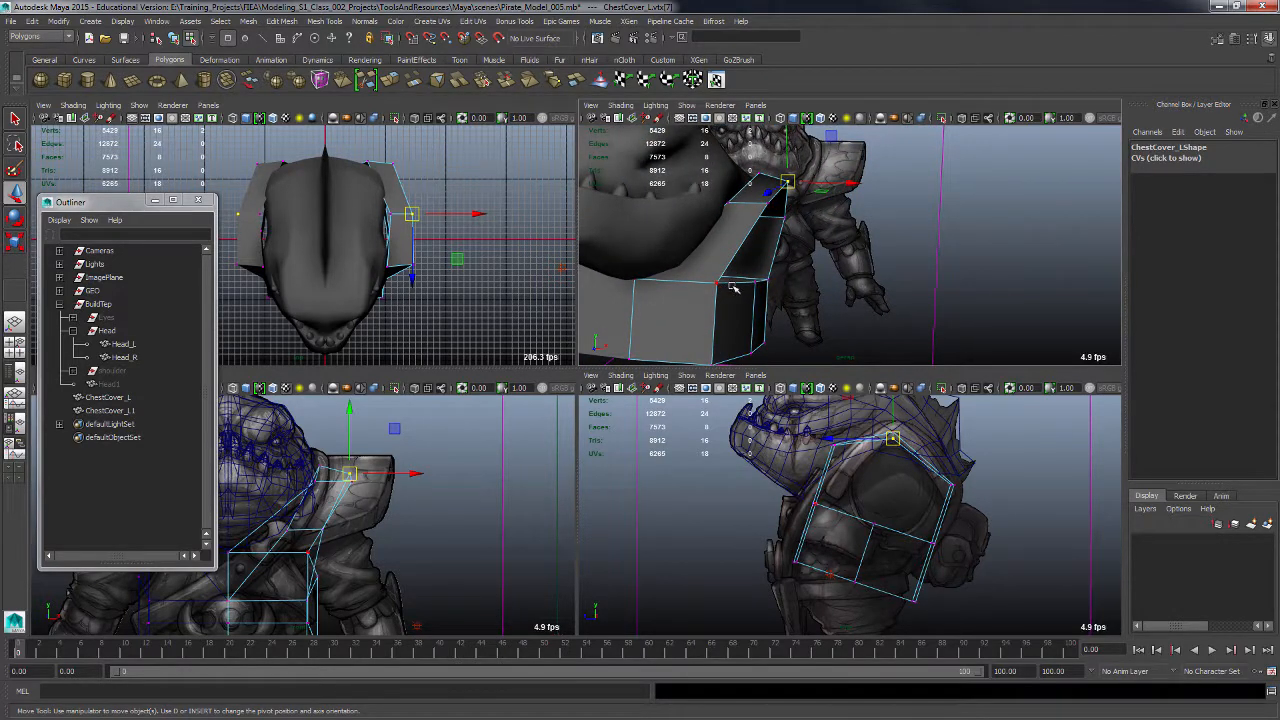
key(F8)
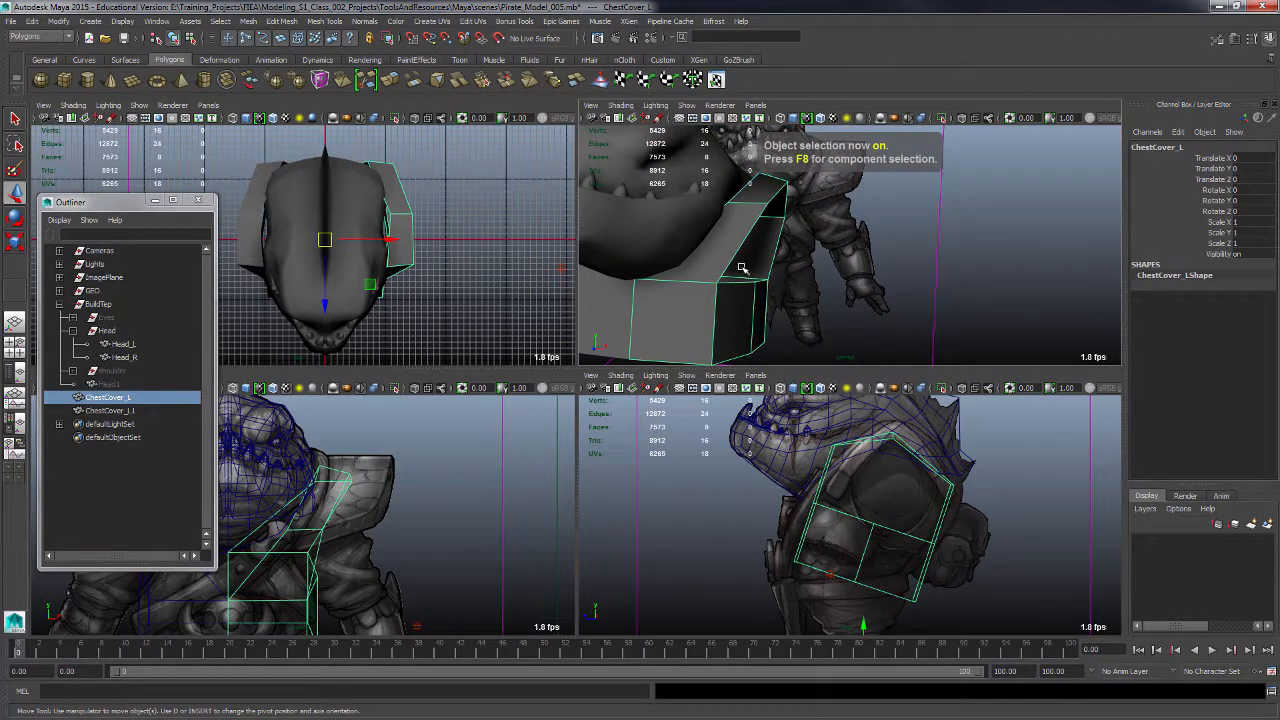
alt+drag(742, 268, 799, 269)
key(space)
alt+drag(771, 376, 794, 390)
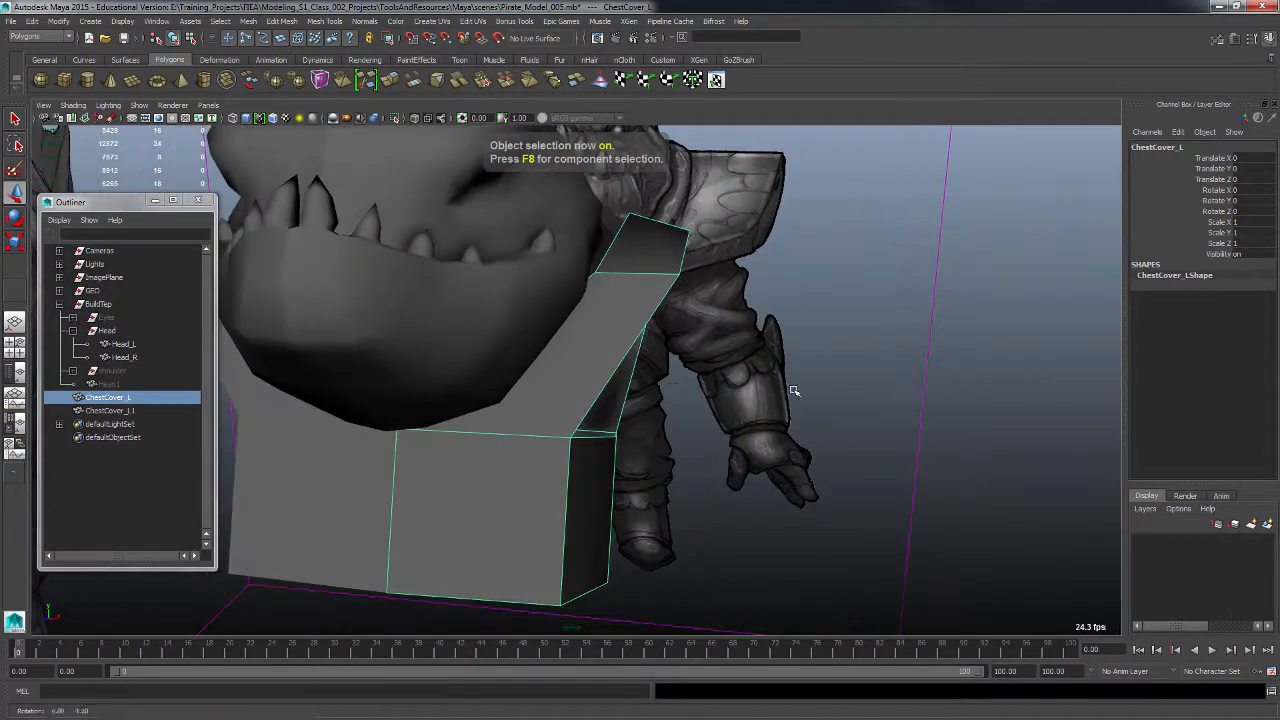
shift+right_click(610, 377)
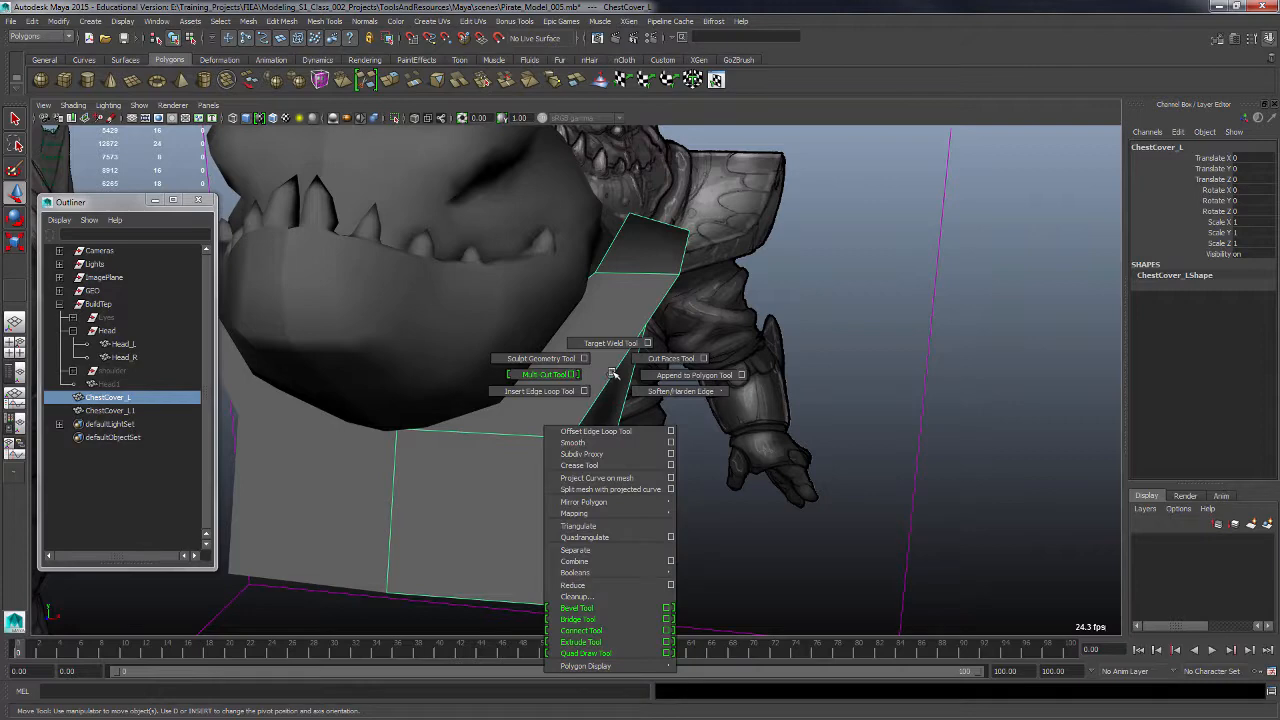
shift+right_drag(612, 373, 560, 390)
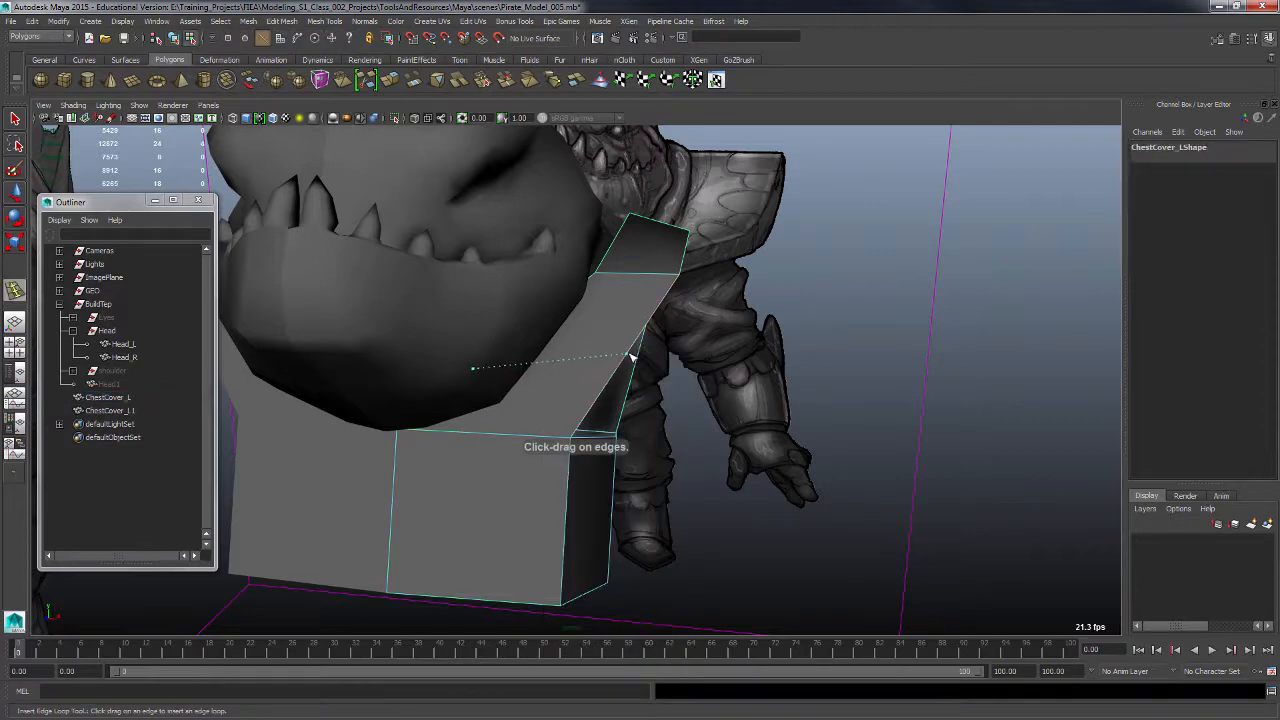
click(632, 355)
Step: Insert further edge loops across the back strap and across the front and rear top shoulder sections of ChestCover_L
mouse_move(632, 355)
alt+mouse_down()
mouse_move(674, 386)
mouse_move(531, 371)
mouse_move(629, 370)
alt+mouse_up()
click(594, 383)
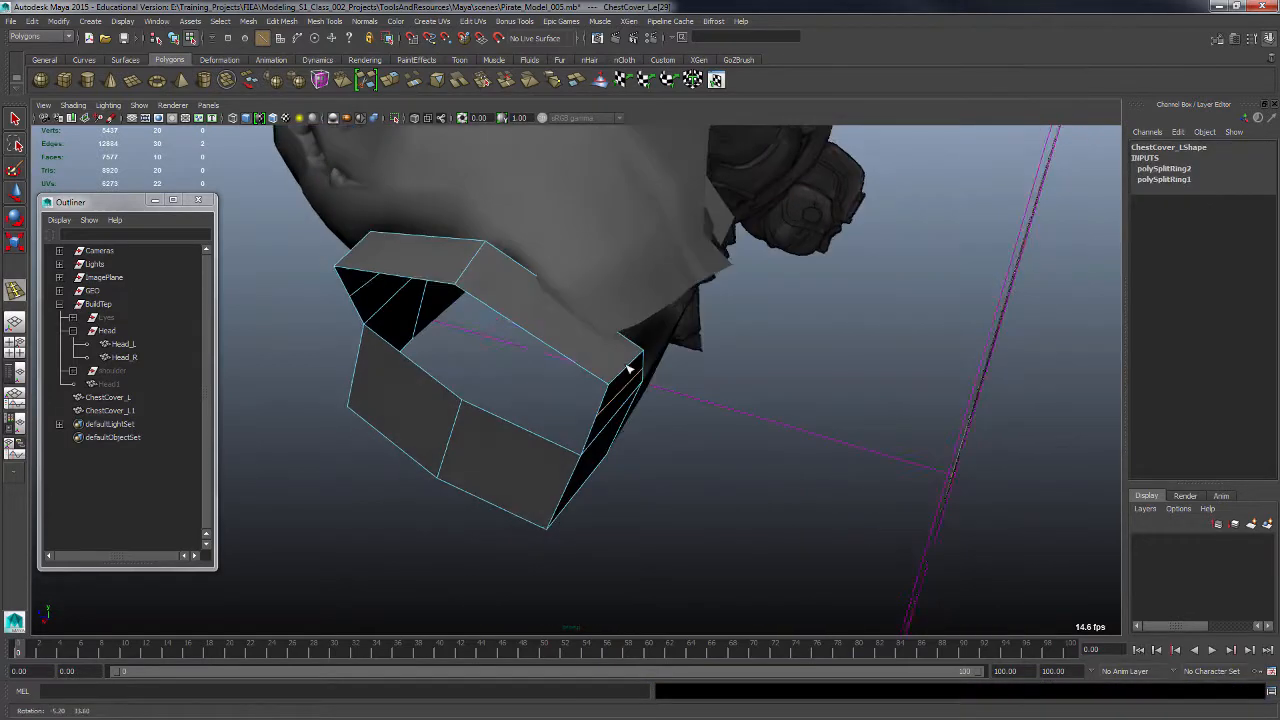
click(536, 333)
alt+drag(536, 333, 475, 453)
click(451, 355)
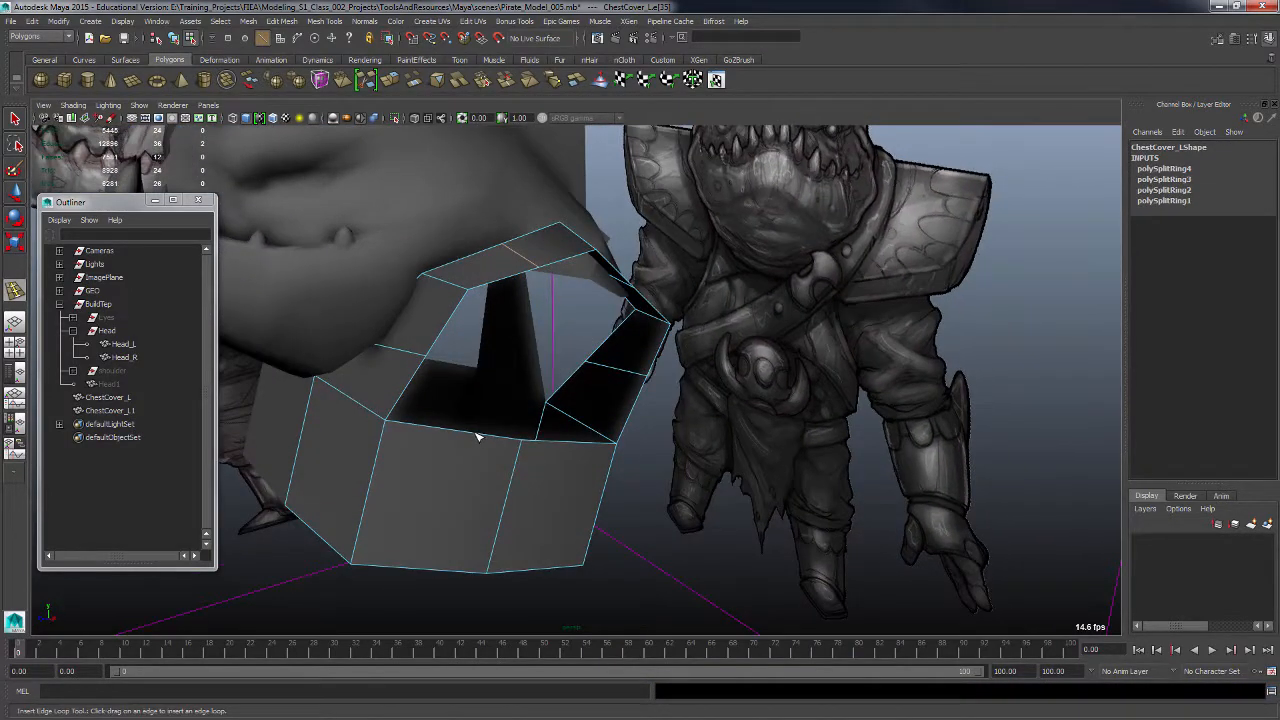
Step: Insert two vertical edge loops in the side panel and one horizontal loop around the lower band of ChestCover_L
click(461, 446)
click(571, 454)
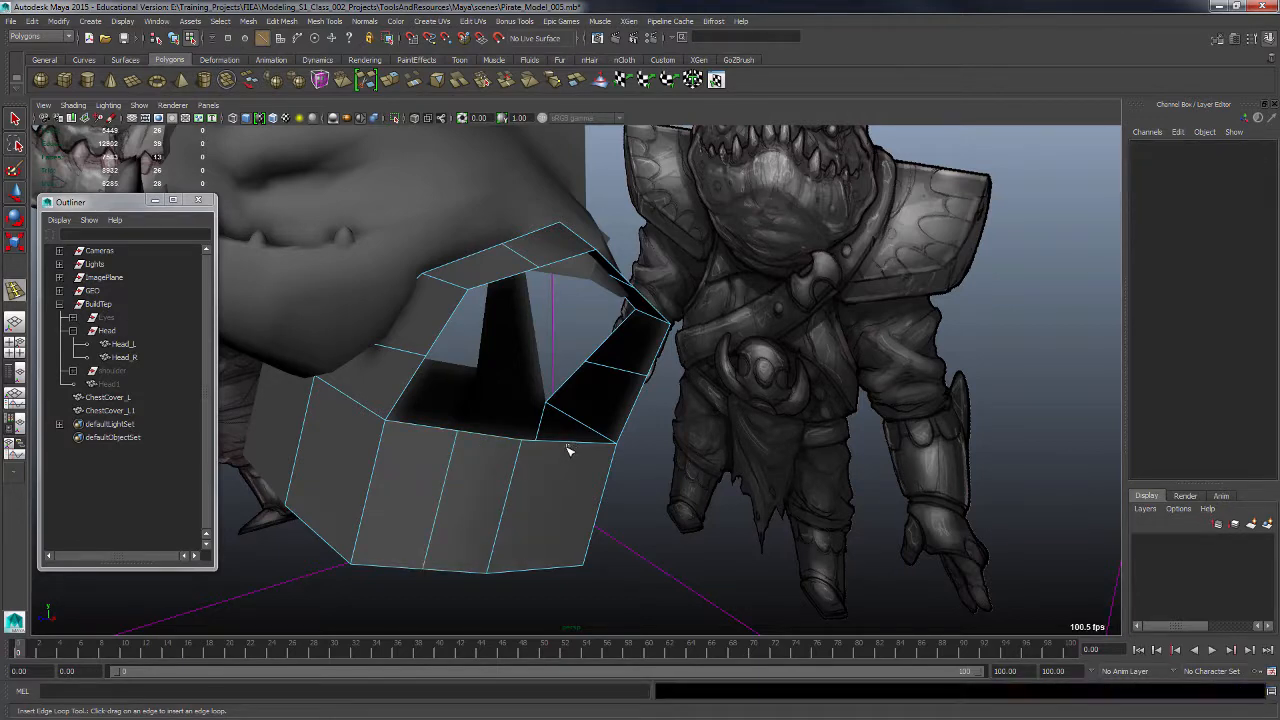
click(567, 444)
click(571, 448)
alt+drag(571, 448, 446, 432)
alt+drag(576, 511, 483, 398)
click(409, 491)
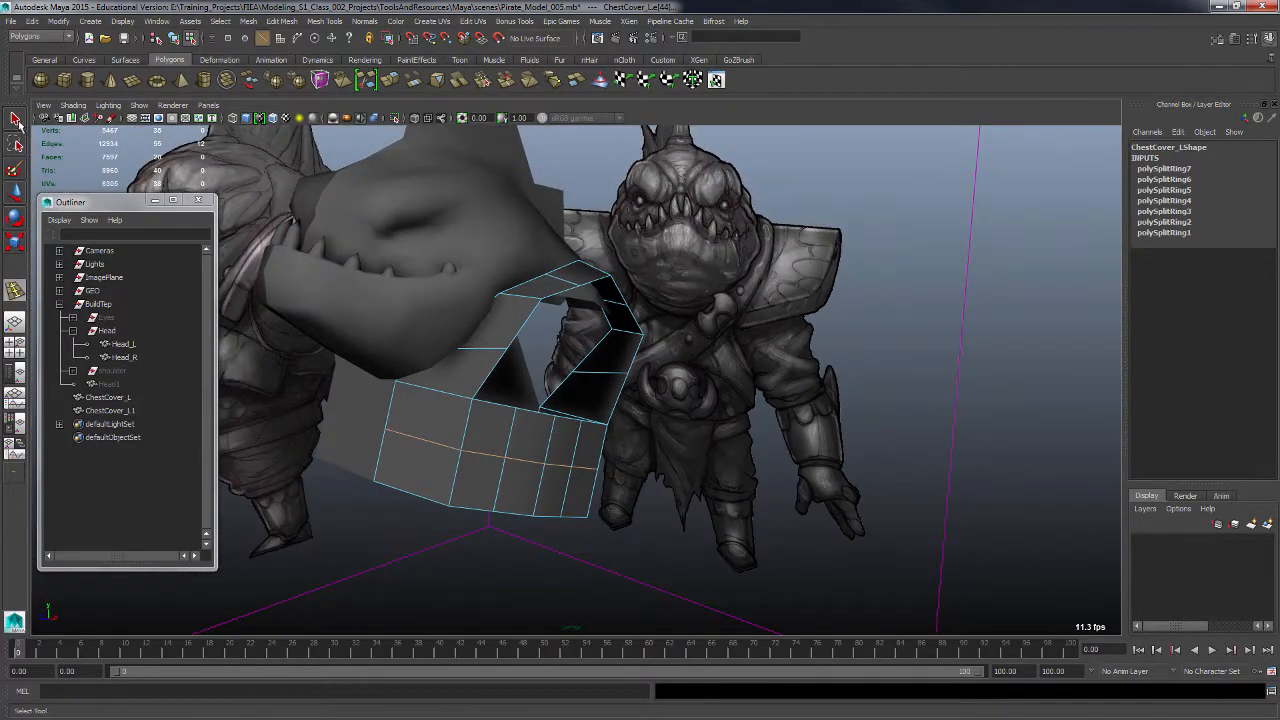
click(15, 118)
Step: In the side view, move the front chest and front shoulder vertex pairs of ChestCover_L onto the reference armor outline
alt+drag(786, 460, 706, 460)
key(space)
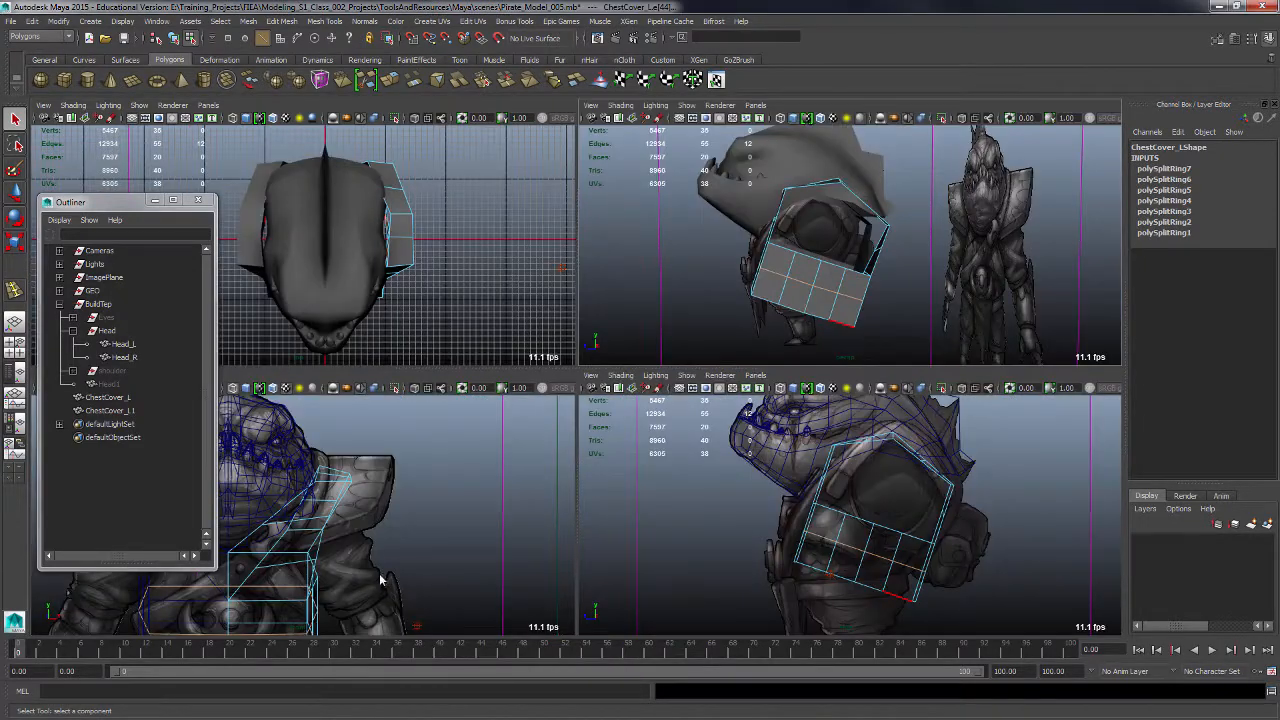
key(space)
key(space)
key(space)
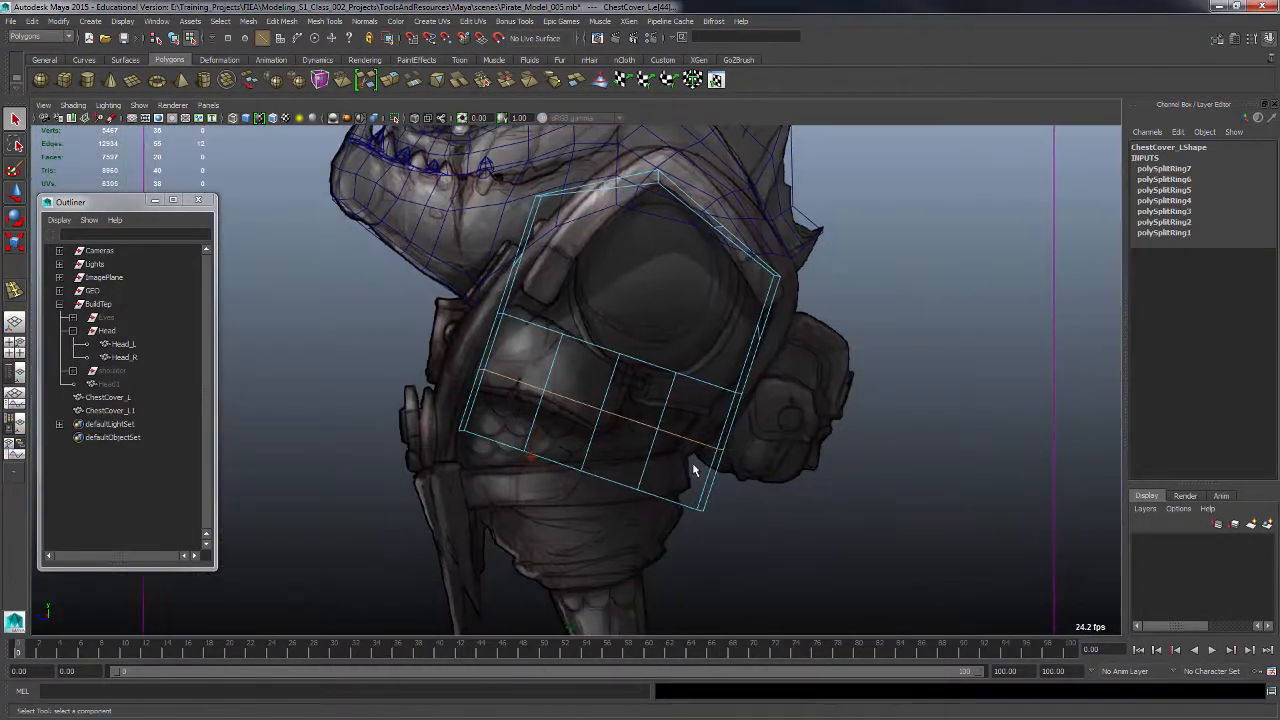
alt+drag(692, 462, 595, 418)
key(F8)
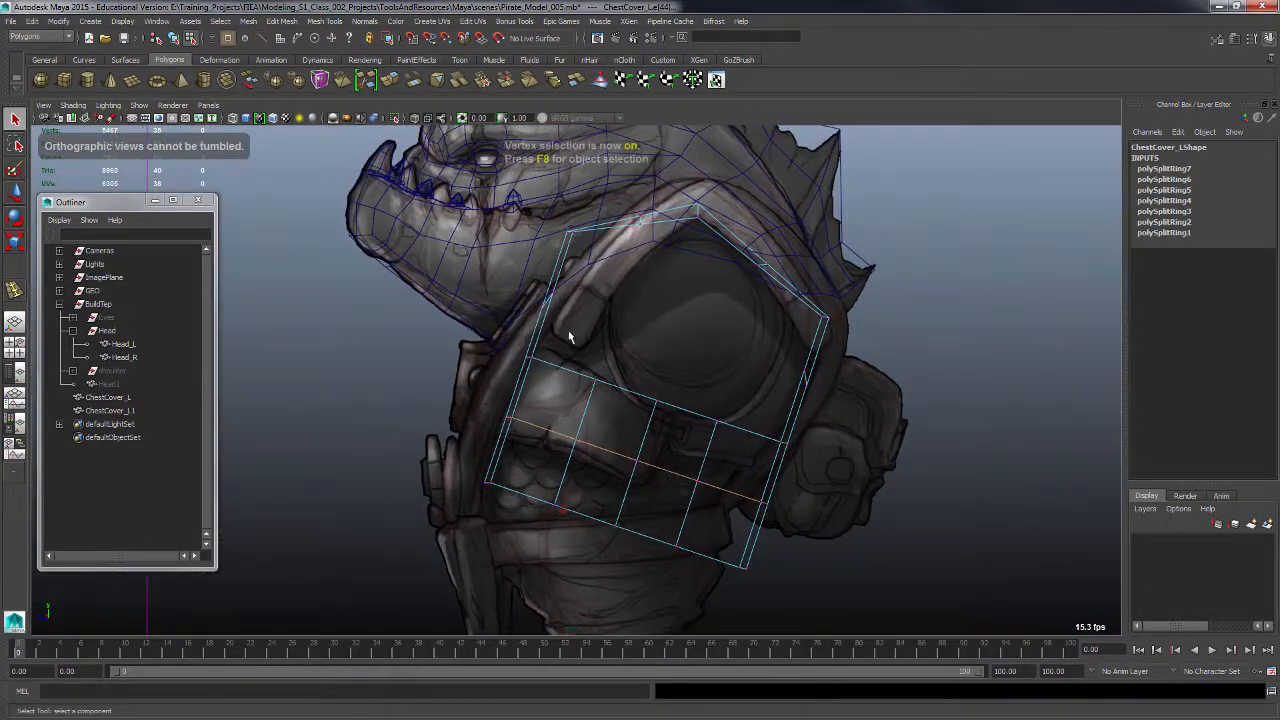
drag(488, 266, 514, 342)
key(w)
drag(584, 249, 586, 252)
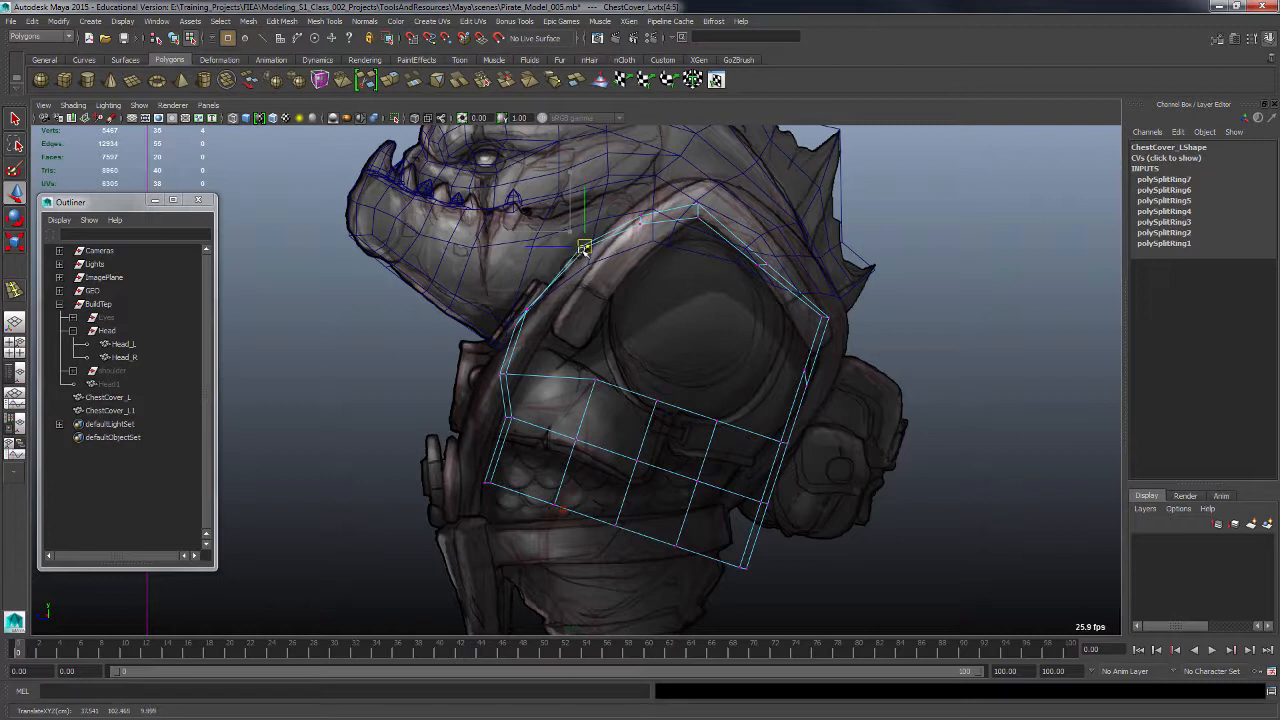
Step: Move the shoulder peak, upper back and middle back vertices of ChestCover_L outward to round the rear silhouette to the side reference
click(702, 202)
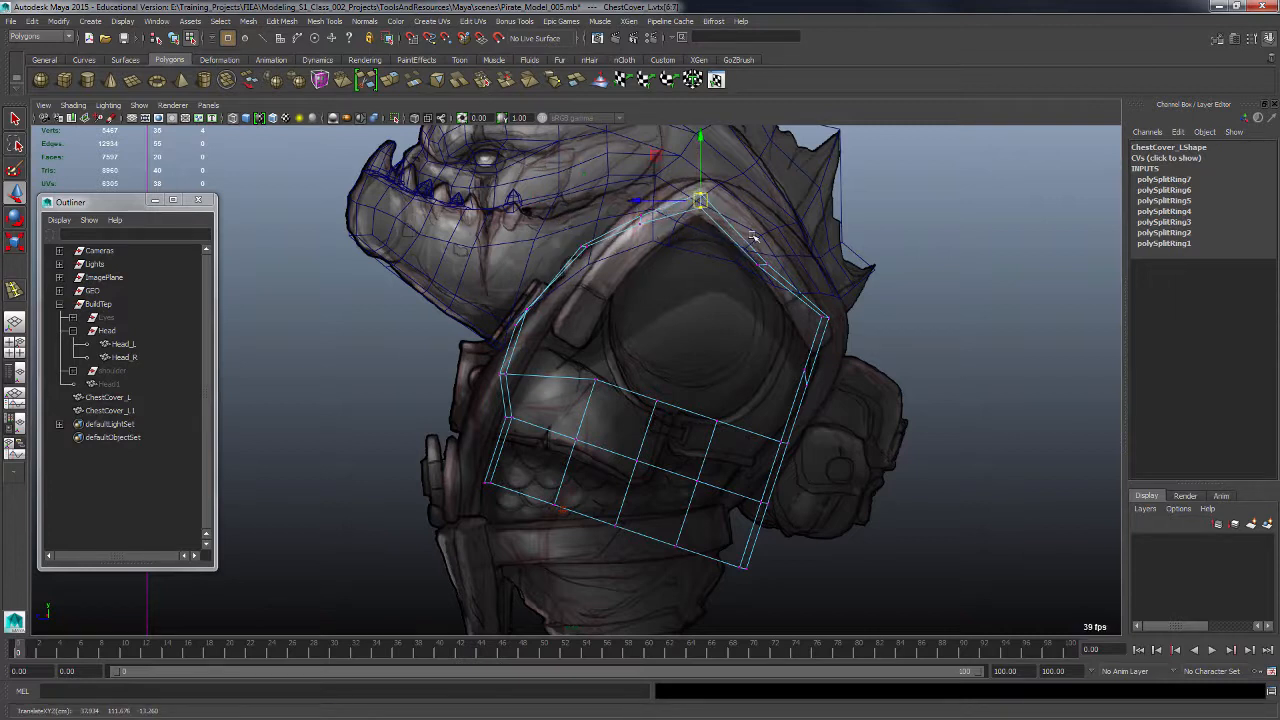
drag(751, 236, 790, 238)
drag(805, 287, 831, 303)
mouse_move(778, 225)
mouse_down()
mouse_move(798, 249)
mouse_move(785, 233)
mouse_up()
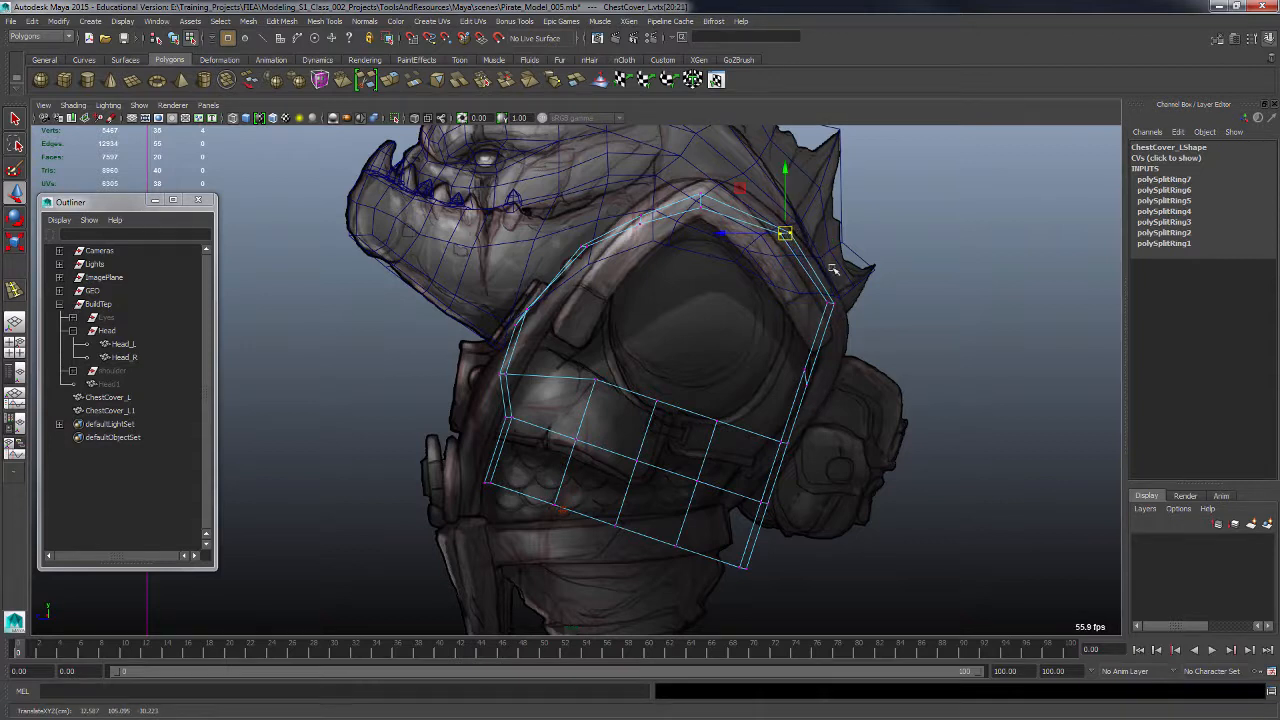
drag(818, 286, 840, 322)
drag(789, 355, 824, 397)
drag(807, 378, 816, 391)
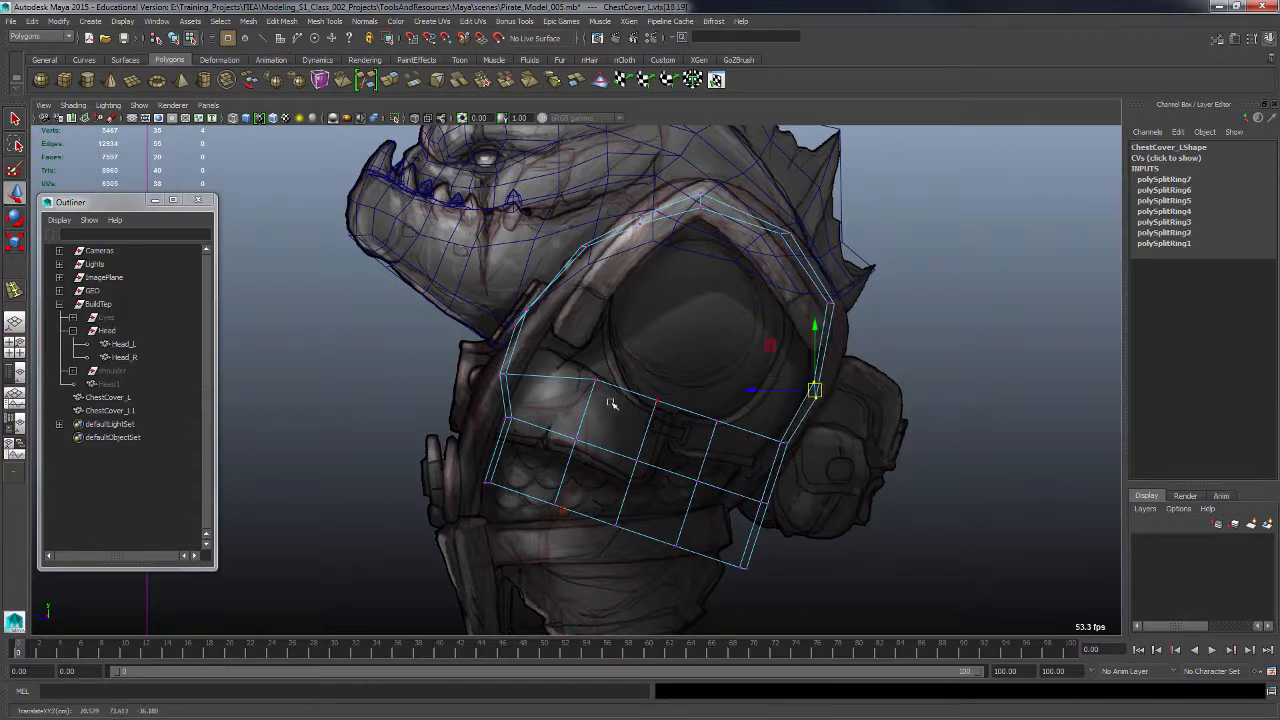
Step: Align the lower front and bottom vertices of ChestCover_L with the reference waistline, and raise its lower back side vertices
drag(494, 406, 523, 429)
drag(511, 420, 627, 534)
drag(617, 525, 686, 513)
drag(750, 412, 805, 470)
drag(781, 461, 781, 518)
drag(766, 502, 771, 453)
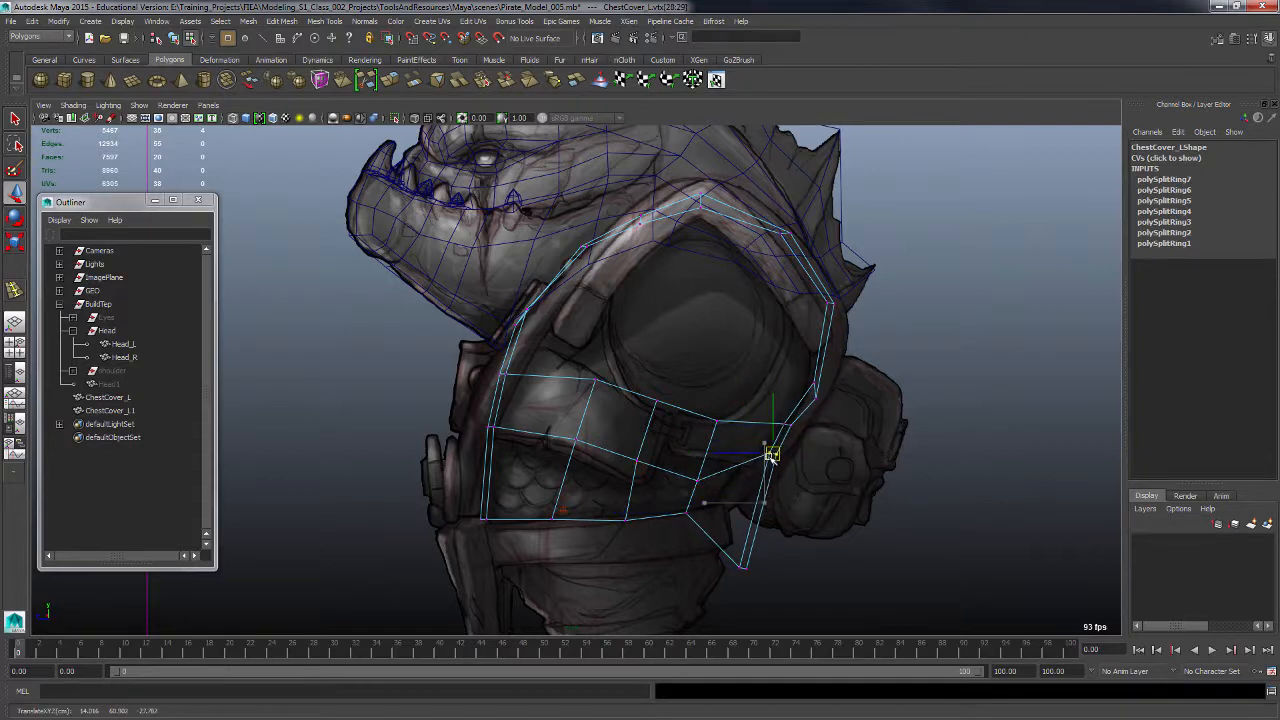
Step: In the side view, shift the middle and upper row vertices of ChestCover_L's side panel to follow the reference's armored band
mouse_move(687, 462)
mouse_down()
mouse_move(714, 503)
mouse_move(701, 457)
mouse_up()
mouse_move(619, 438)
mouse_down()
mouse_move(650, 467)
mouse_move(640, 447)
mouse_up()
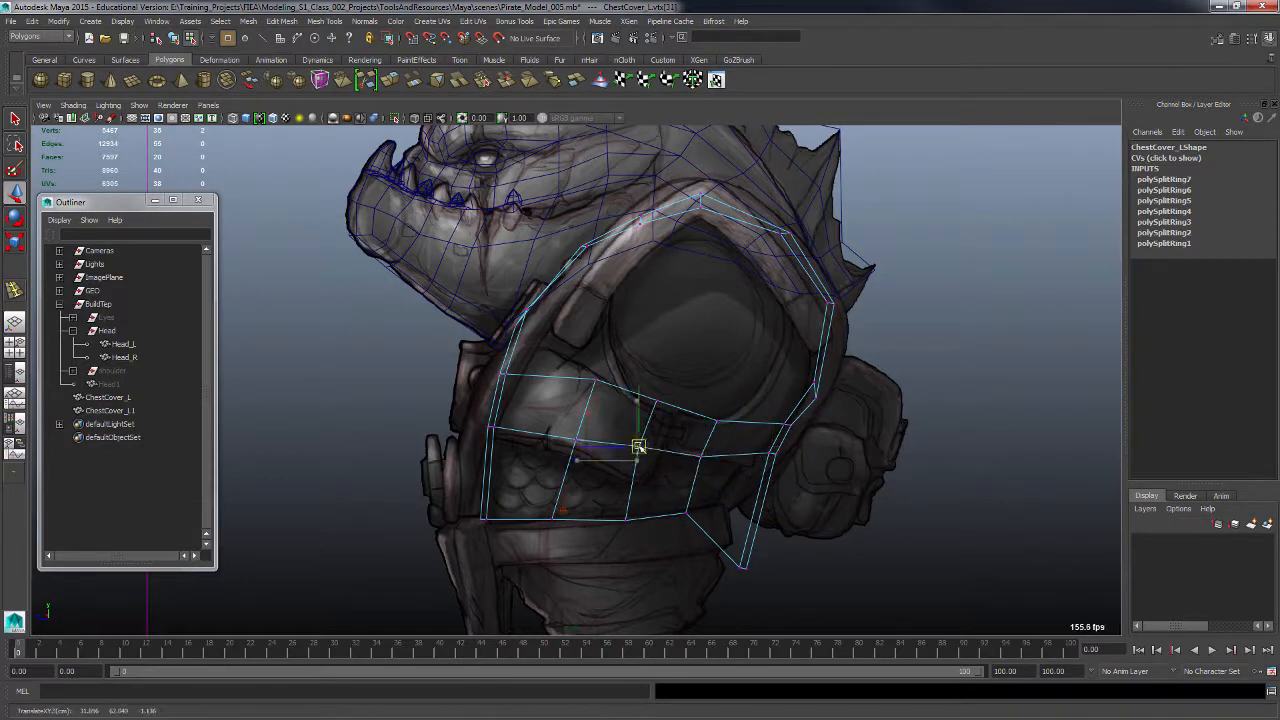
mouse_move(562, 423)
mouse_down()
mouse_move(595, 464)
mouse_move(561, 440)
mouse_up()
drag(578, 362, 609, 404)
drag(596, 381, 648, 420)
drag(573, 378, 601, 408)
drag(587, 397, 578, 383)
Step: Lower the rear vertices of the side panel's upper and middle rows so both edge lines curve beneath the arm opening
click(648, 425)
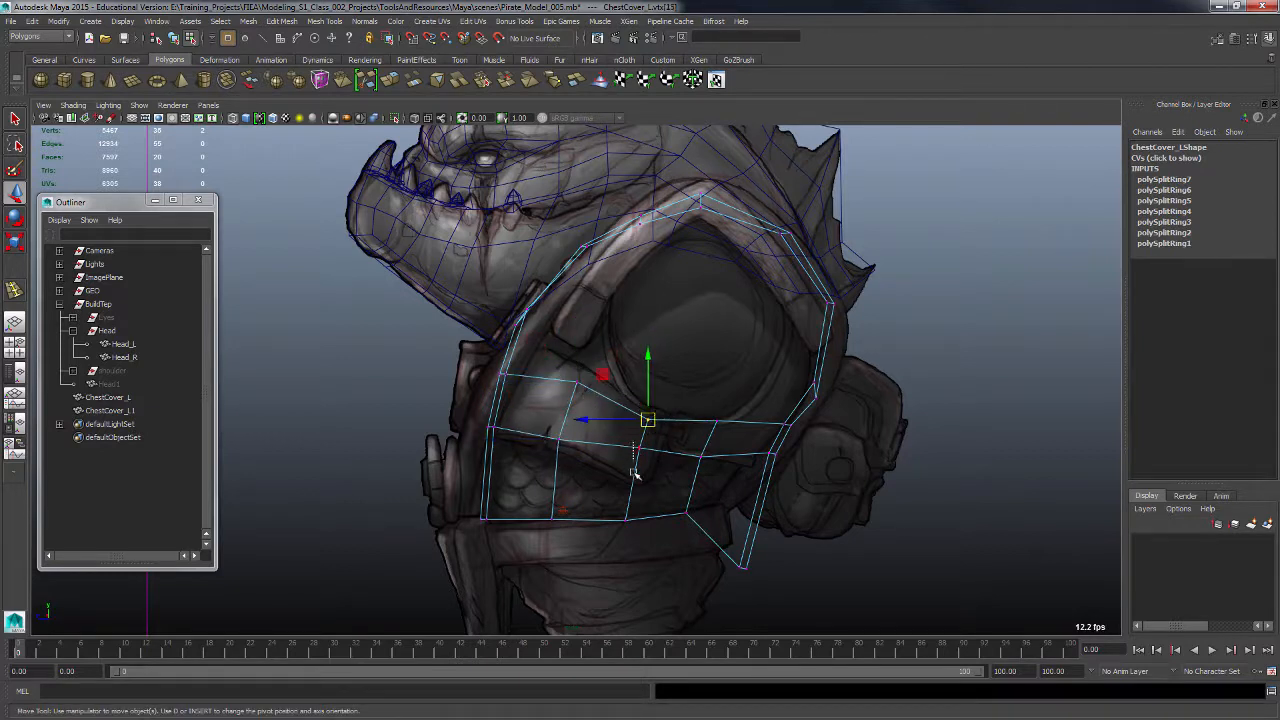
click(640, 457)
drag(630, 438, 654, 462)
drag(642, 457, 639, 473)
drag(706, 411, 711, 477)
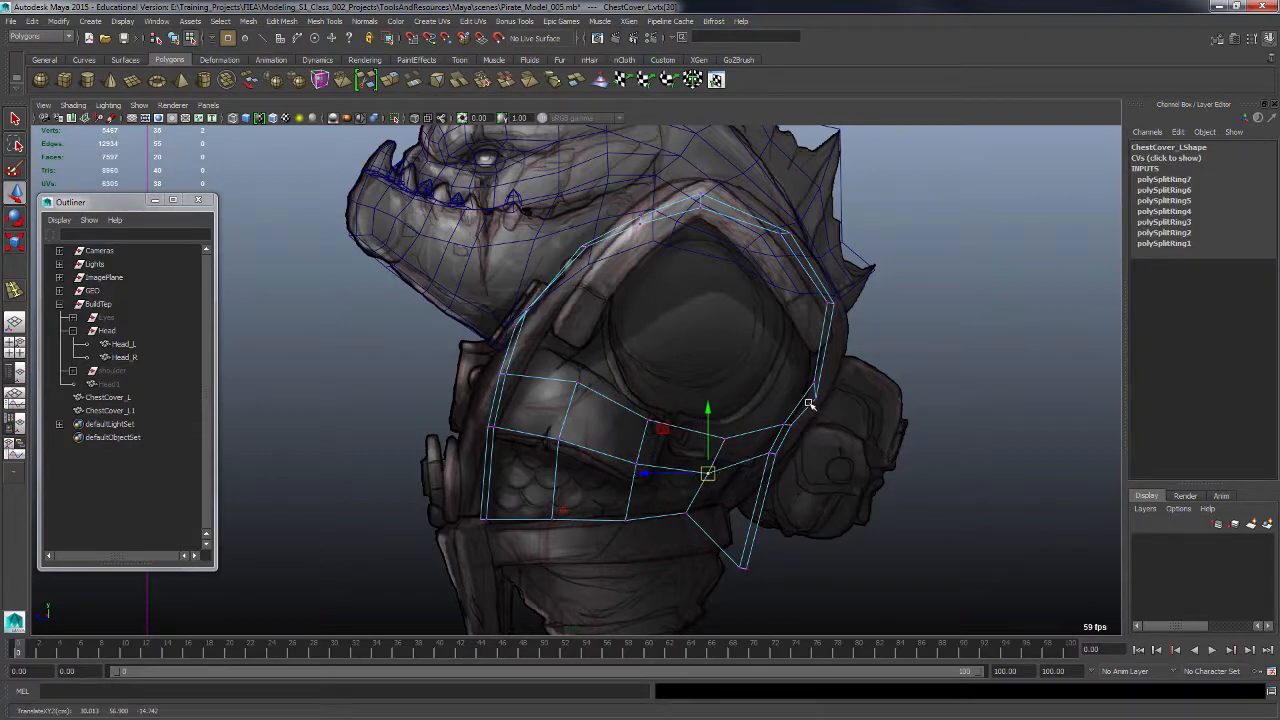
Step: Raise the rear bottom corner vertices of ChestCover_L to the waistline, adjusting the lower back vertex and the neighboring bottom-edge vertex to match
click(815, 403)
drag(816, 402, 824, 392)
click(744, 566)
drag(744, 566, 736, 508)
alt+right_drag(722, 530, 763, 543)
alt+middle_drag(763, 543, 763, 525)
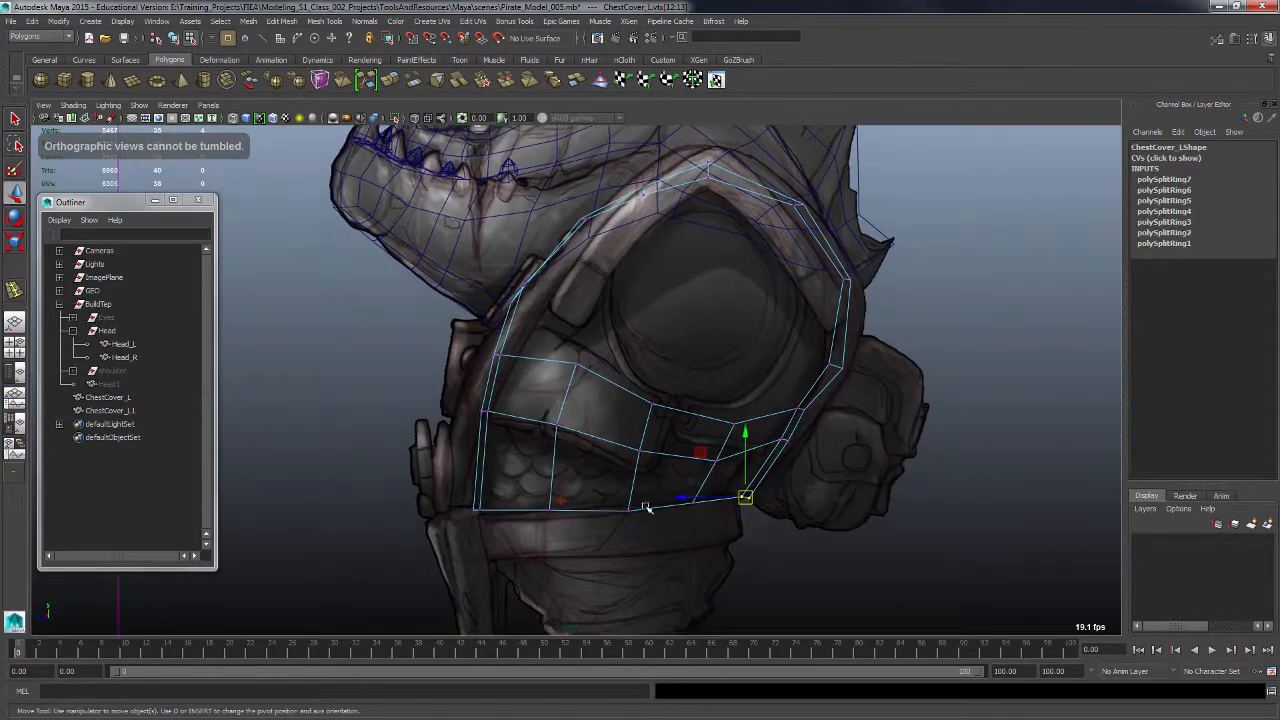
click(630, 510)
drag(629, 511, 629, 507)
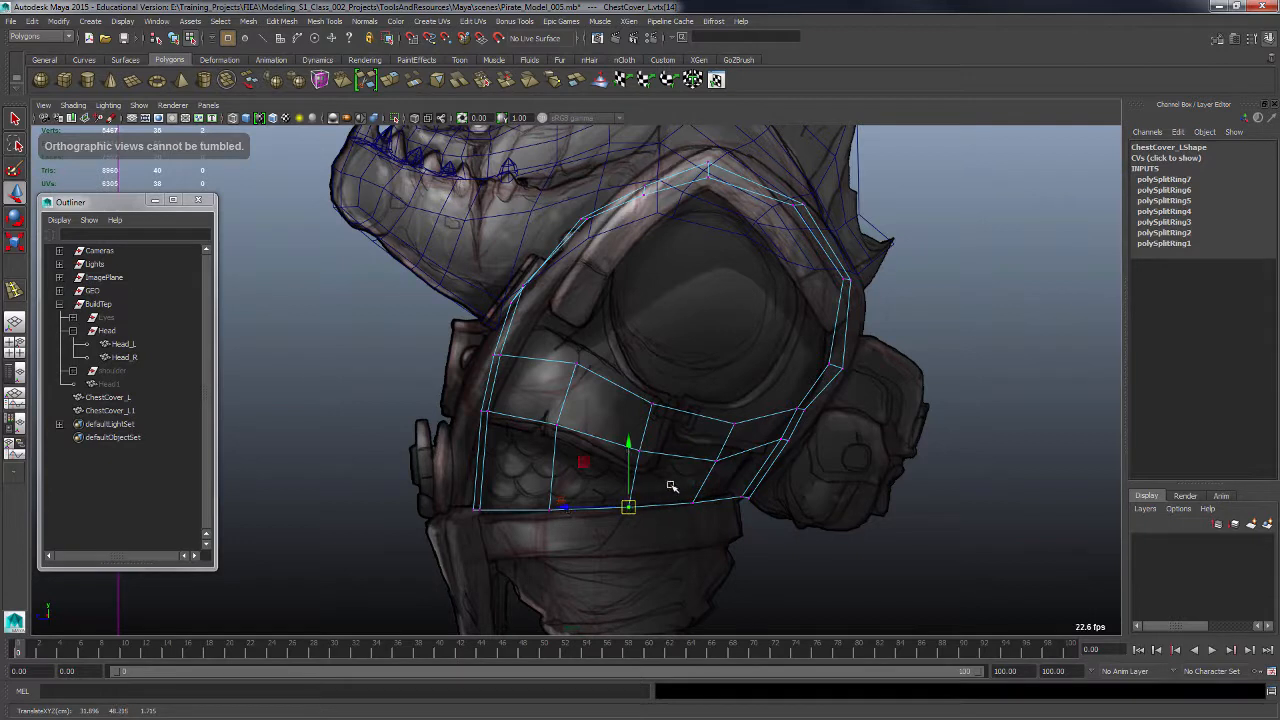
Step: Adjust the middle and upper vertices of the side panel's second column to fit the chest plate reference
click(556, 428)
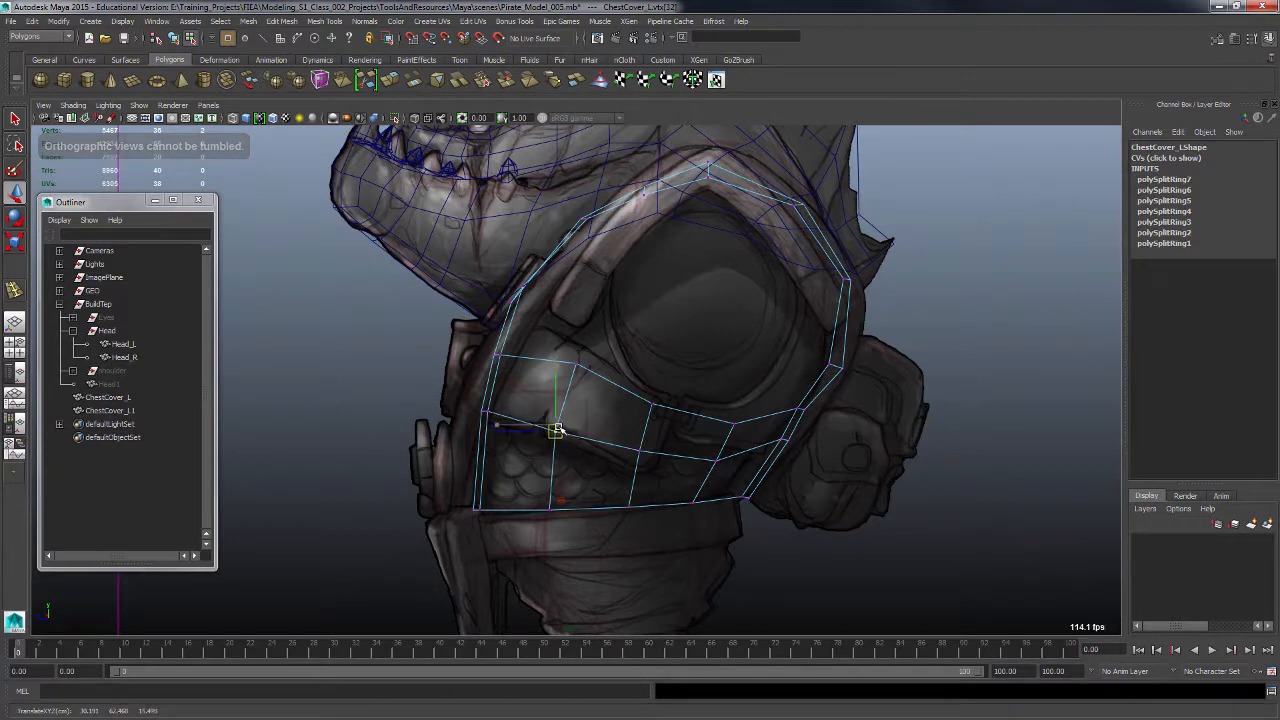
click(570, 358)
drag(570, 358, 583, 355)
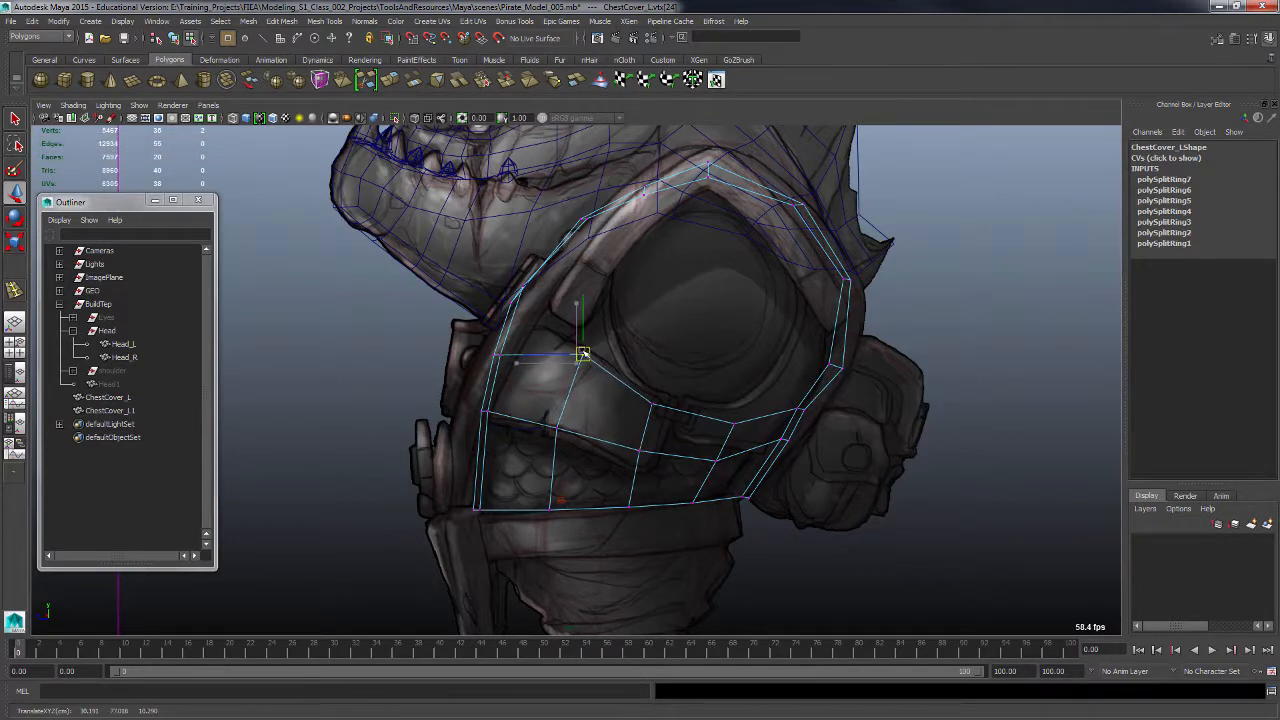
Step: Move the front side column's top vertex up and back, and align its middle and bottom vertices with it
click(503, 347)
drag(503, 347, 524, 330)
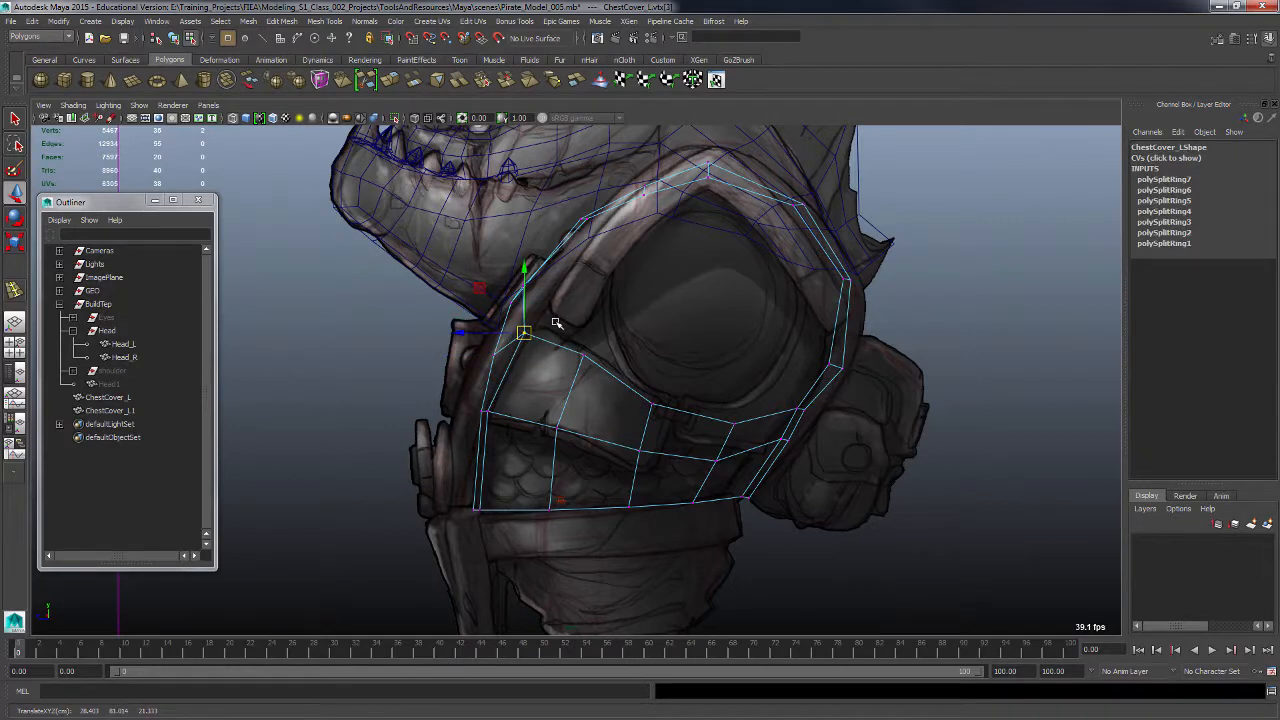
alt+middle_drag(556, 323, 573, 330)
drag(527, 421, 522, 417)
click(499, 517)
drag(499, 517, 518, 516)
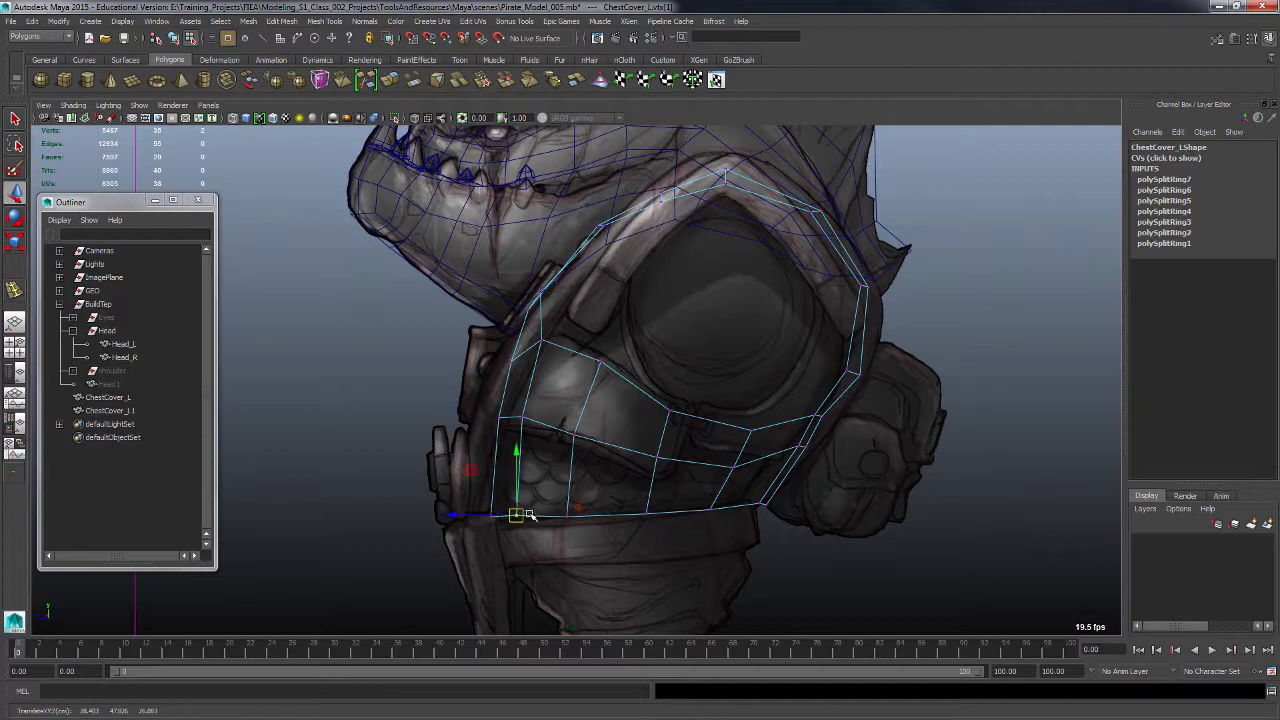
Step: Separate the two rear bottom corner vertices of ChestCover_L along the reference waistline
alt+middle_drag(787, 491, 757, 496)
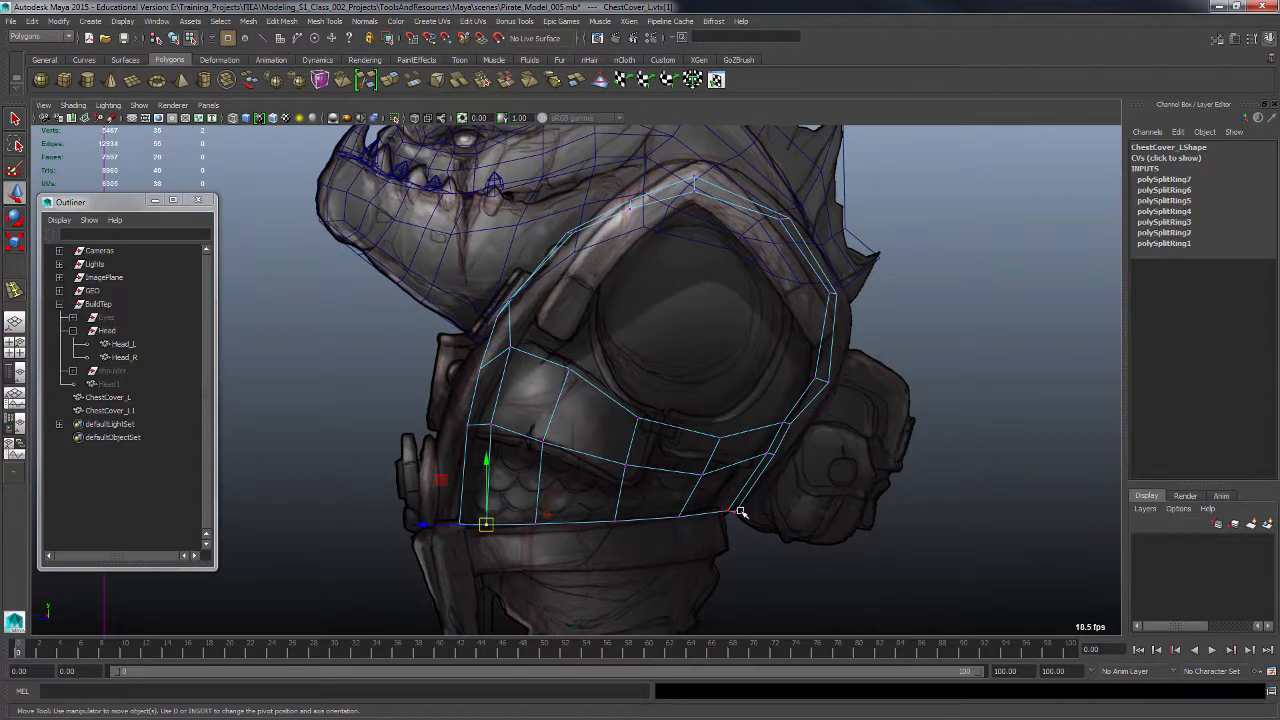
click(723, 514)
drag(723, 514, 719, 511)
click(744, 513)
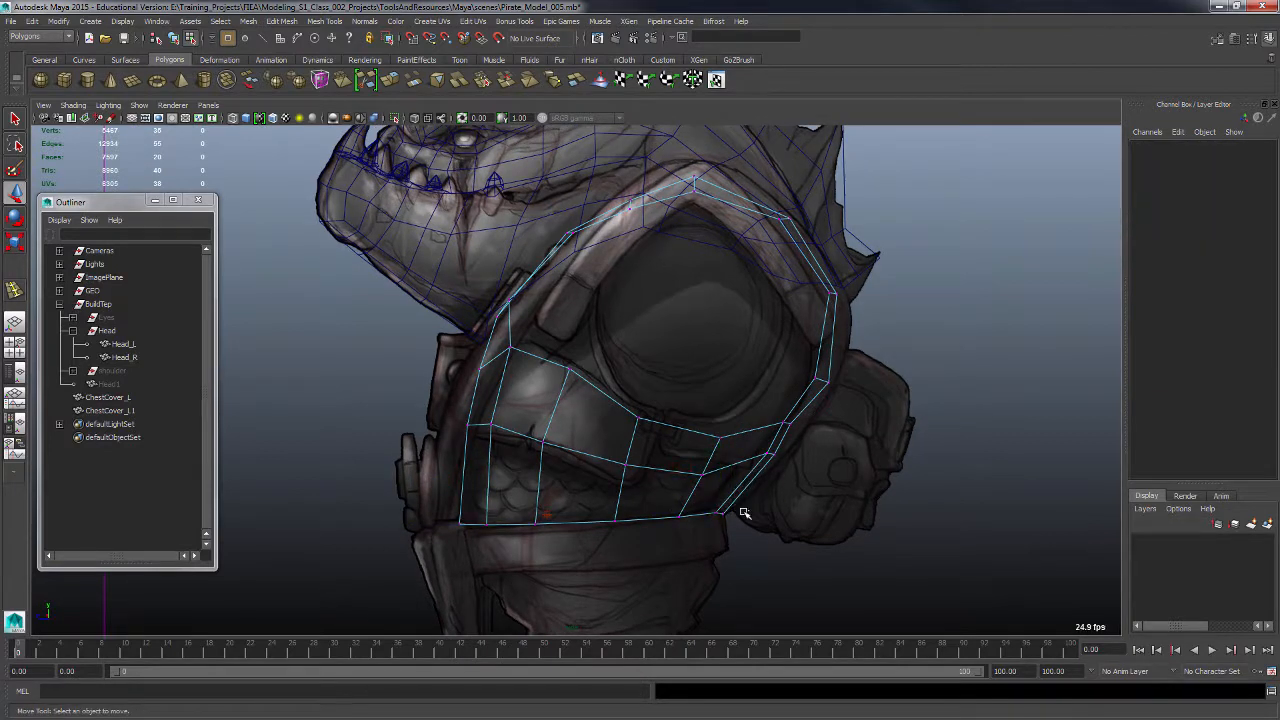
click(733, 507)
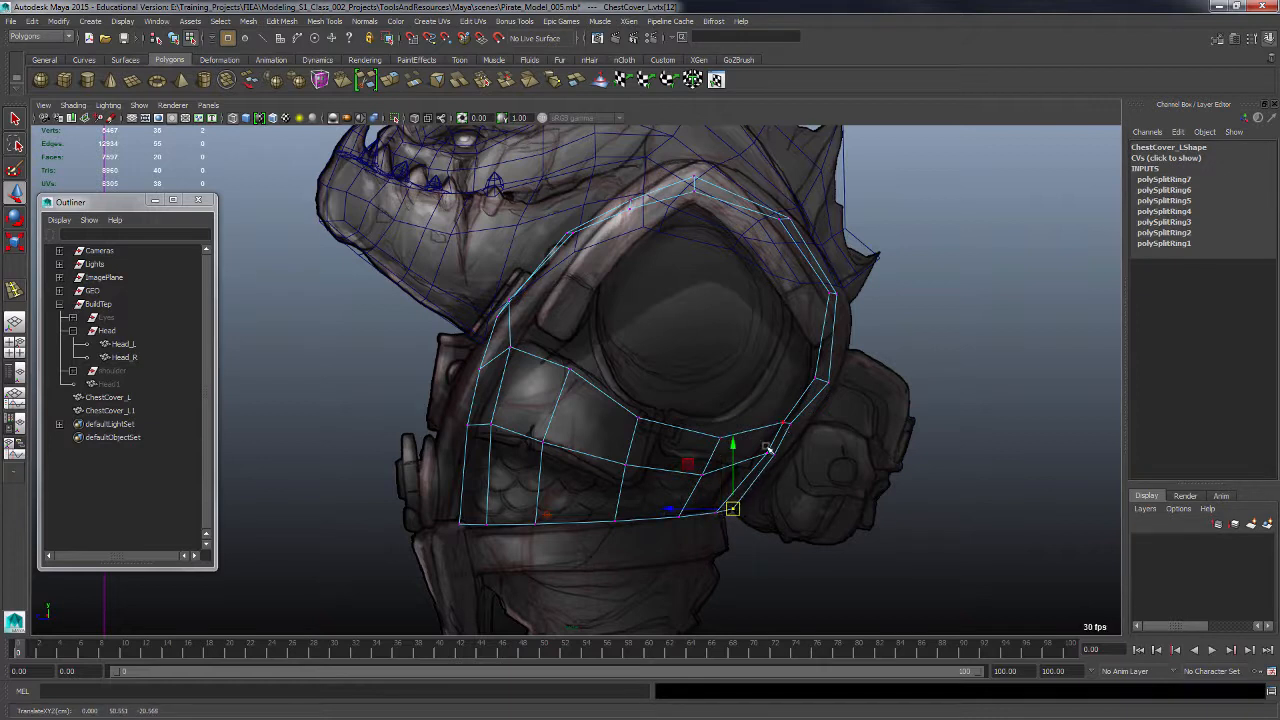
Step: Offset the inner and outer vertices up the back edge of ChestCover_L to give the rear strip an even width
drag(757, 443, 769, 458)
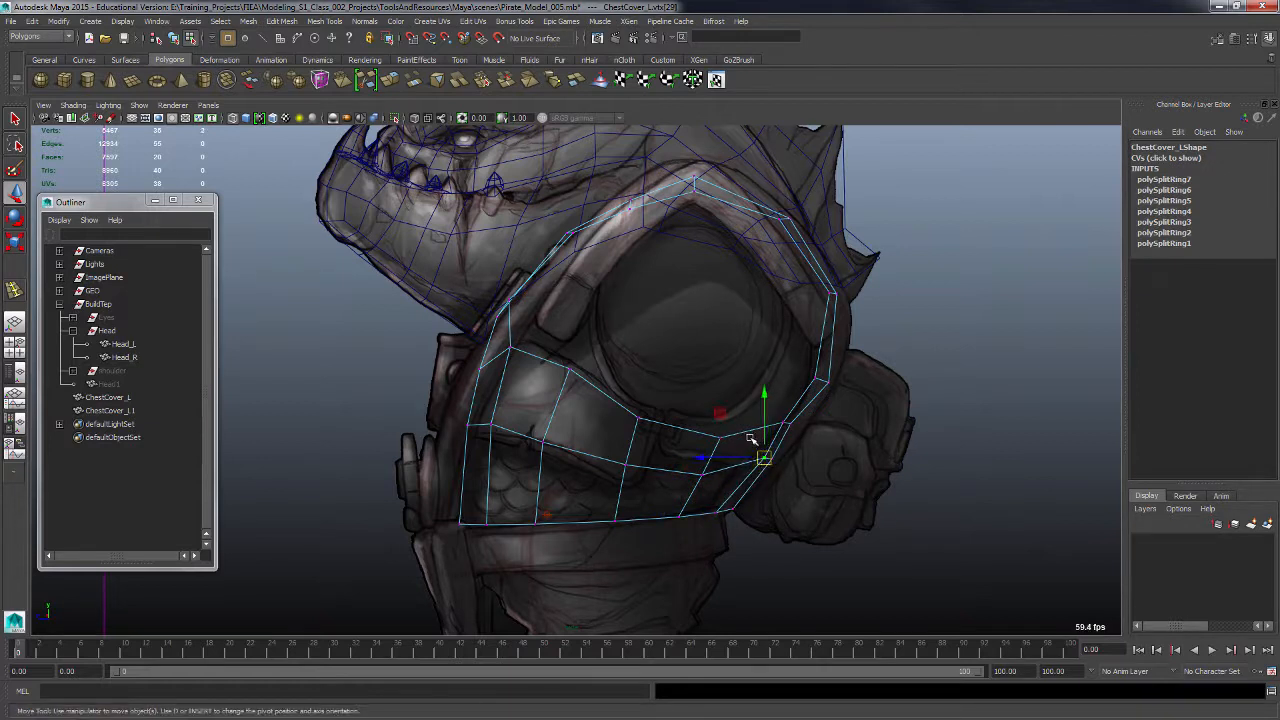
click(788, 450)
click(762, 460)
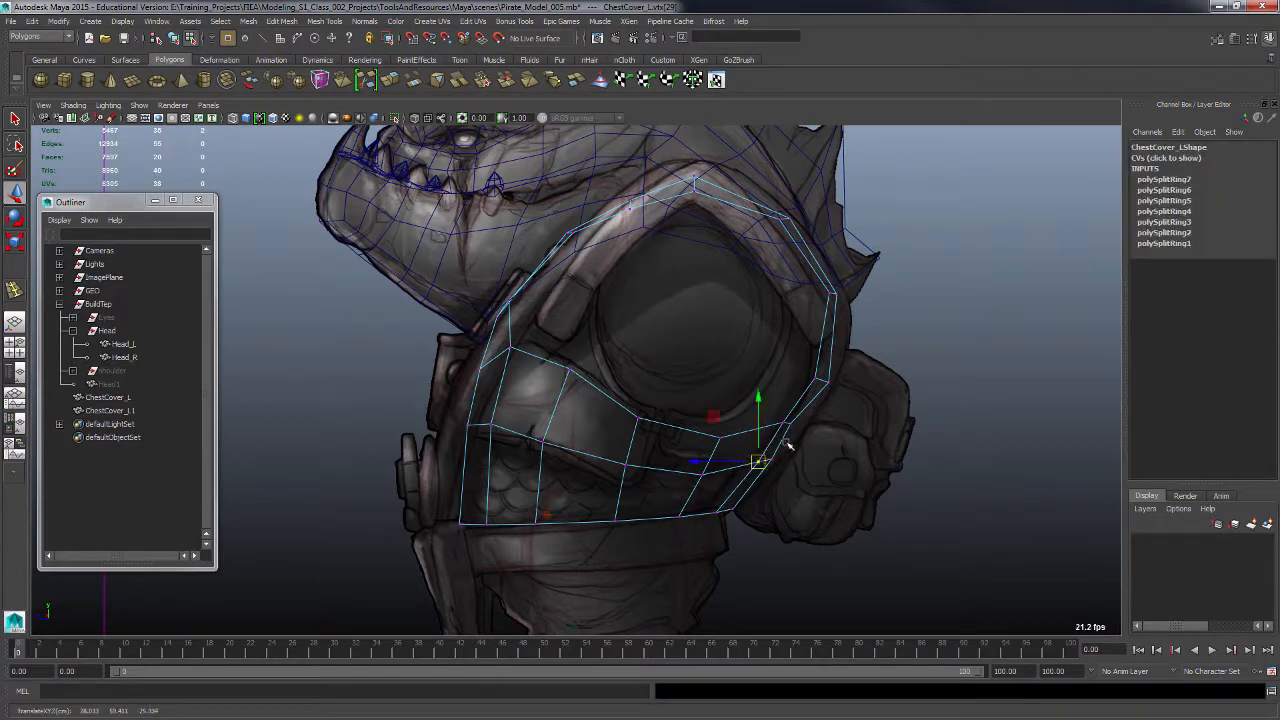
drag(783, 415, 796, 426)
drag(807, 361, 830, 380)
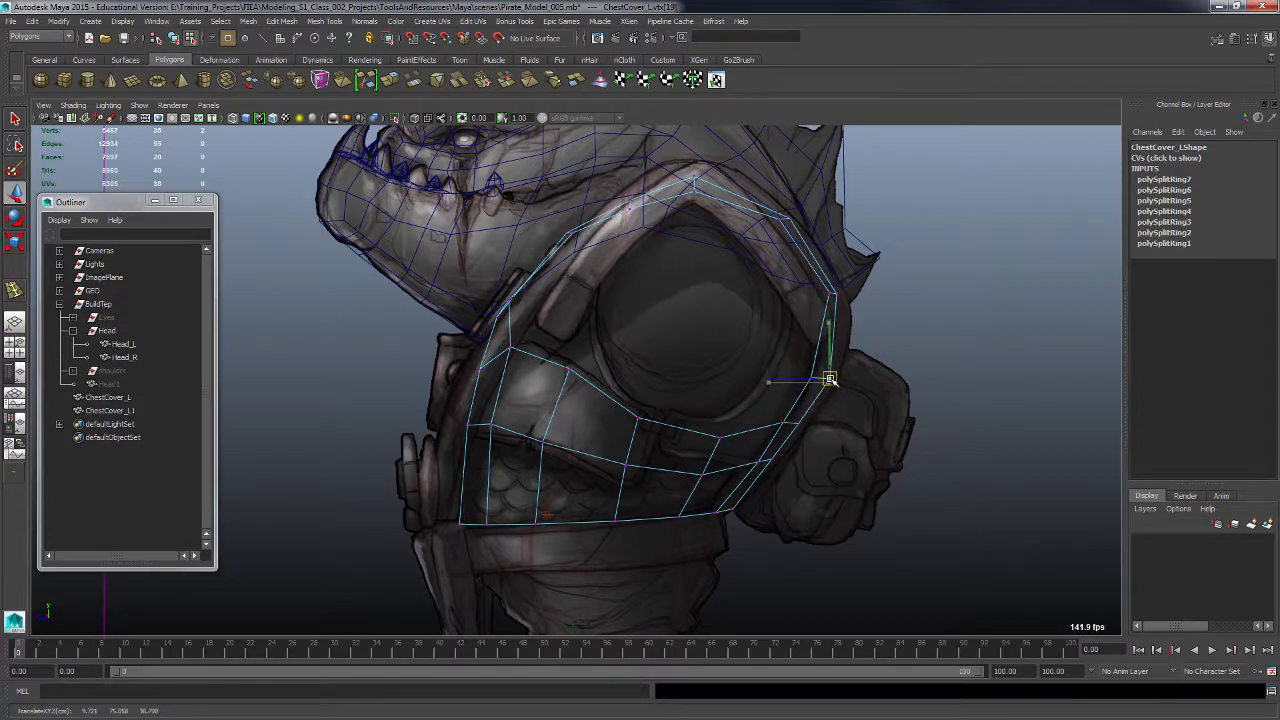
click(830, 292)
drag(830, 293, 823, 295)
Step: In the perspective view, move the inner shoulder strap vertices of ChestCover_L sideways to fit around the head
key(space)
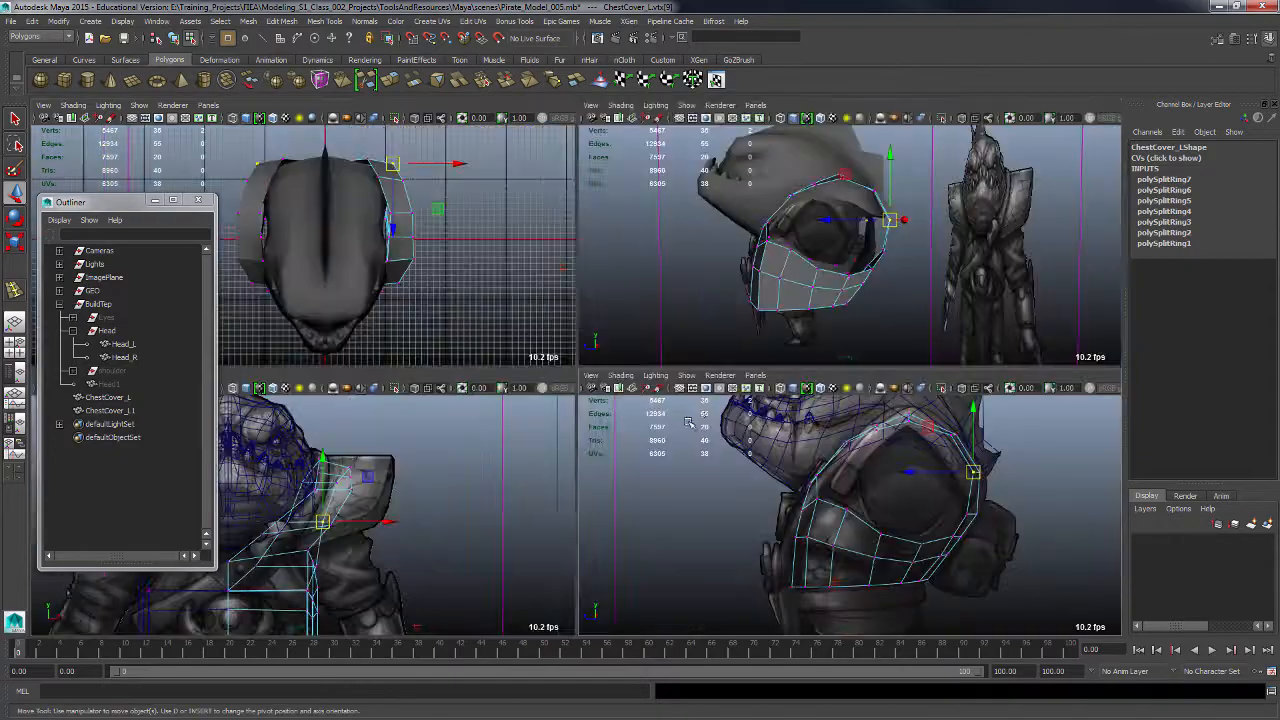
key(space)
alt+drag(717, 426, 601, 437)
alt+drag(688, 480, 606, 383)
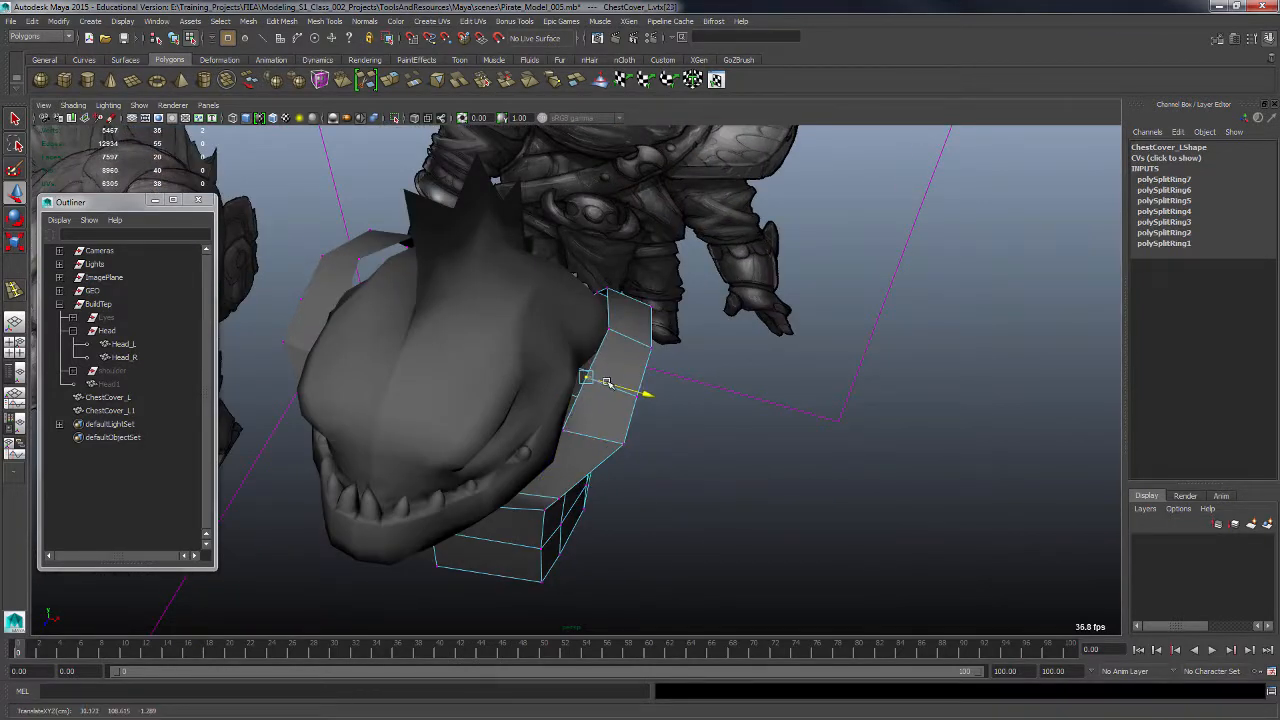
mouse_move(606, 333)
alt+mouse_down()
mouse_move(617, 350)
mouse_move(589, 356)
mouse_move(612, 352)
alt+mouse_up()
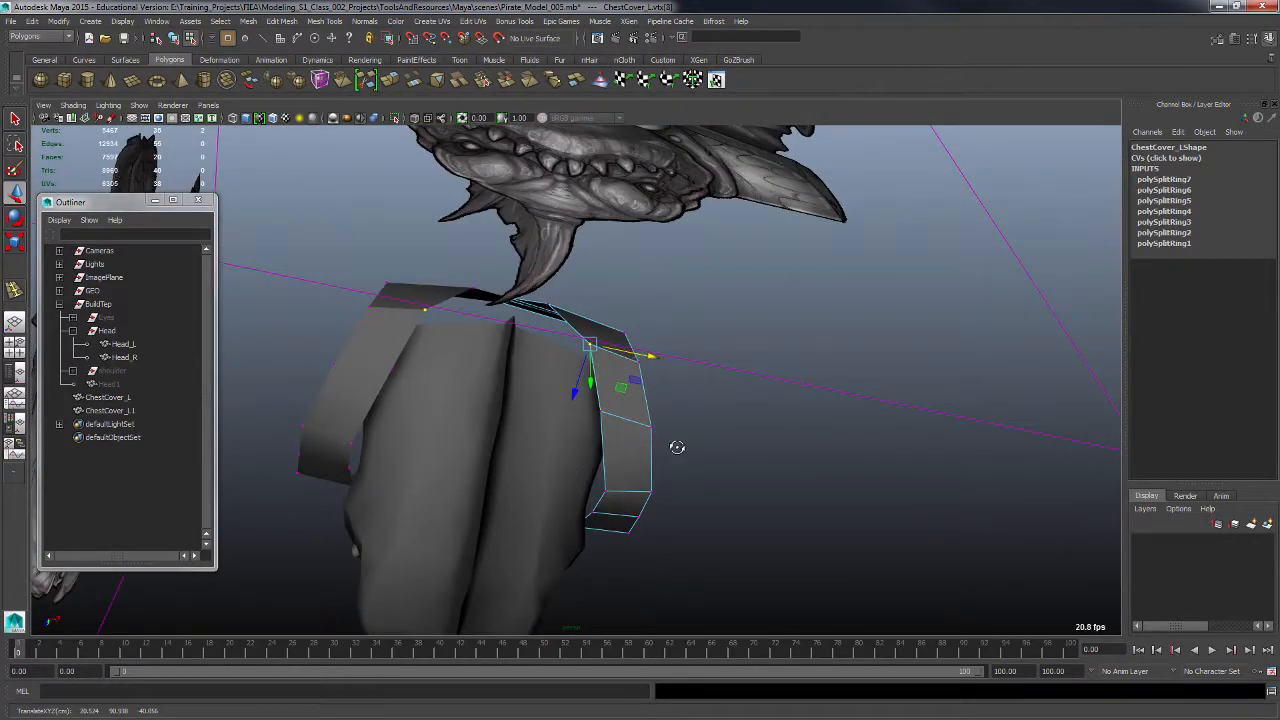
alt+drag(677, 447, 612, 400)
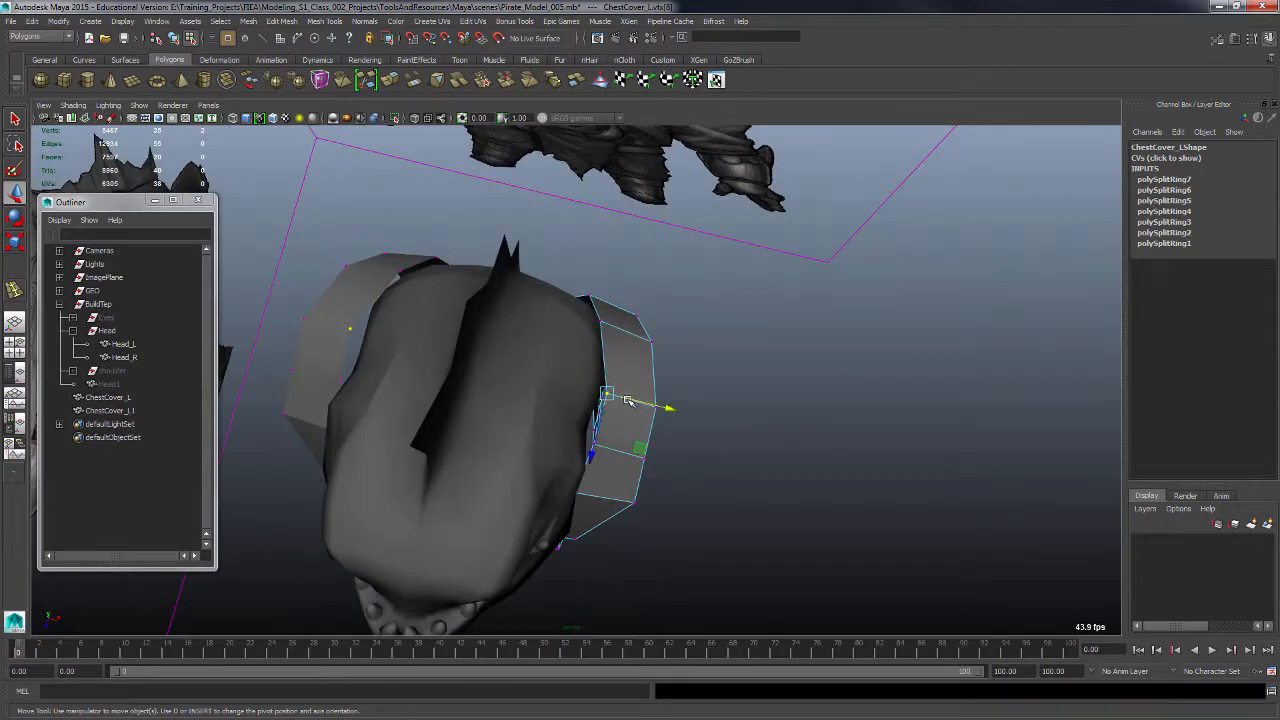
alt+drag(637, 448, 703, 455)
Step: Reposition the outer vertices along the rear shoulder strap of ChestCover_L to smooth its curve
click(760, 403)
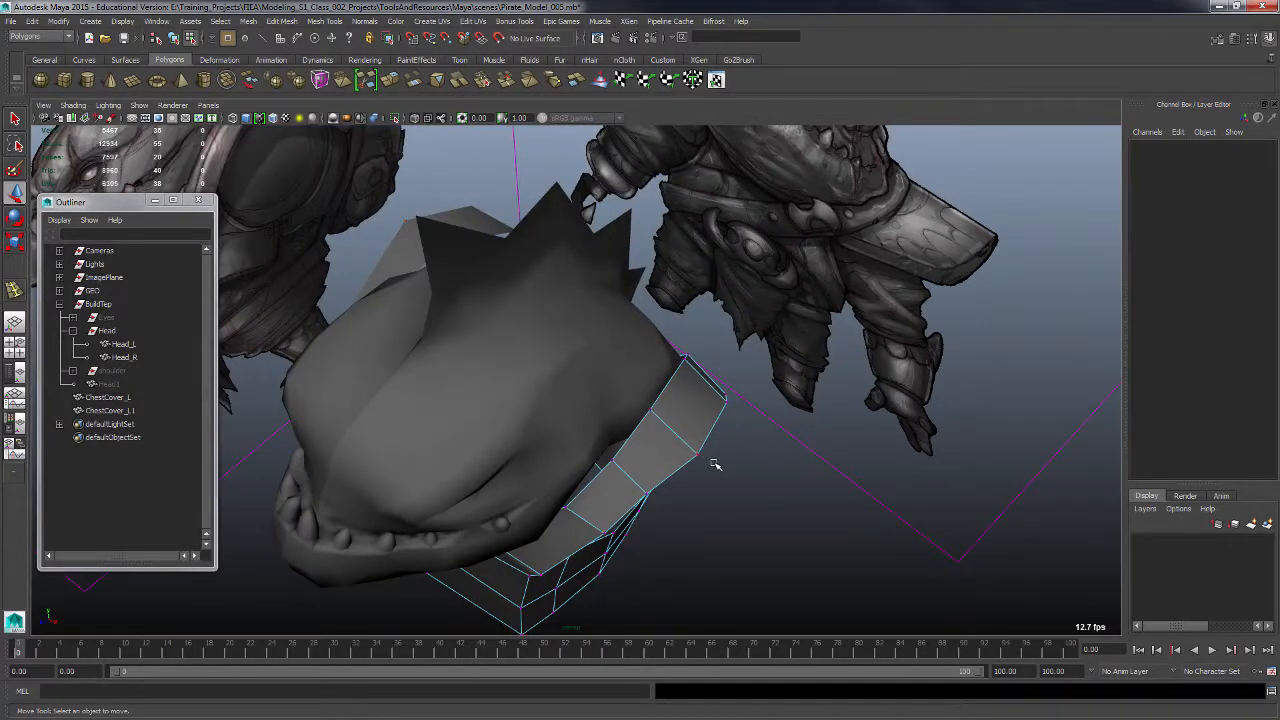
click(700, 454)
alt+drag(760, 434, 505, 416)
click(502, 356)
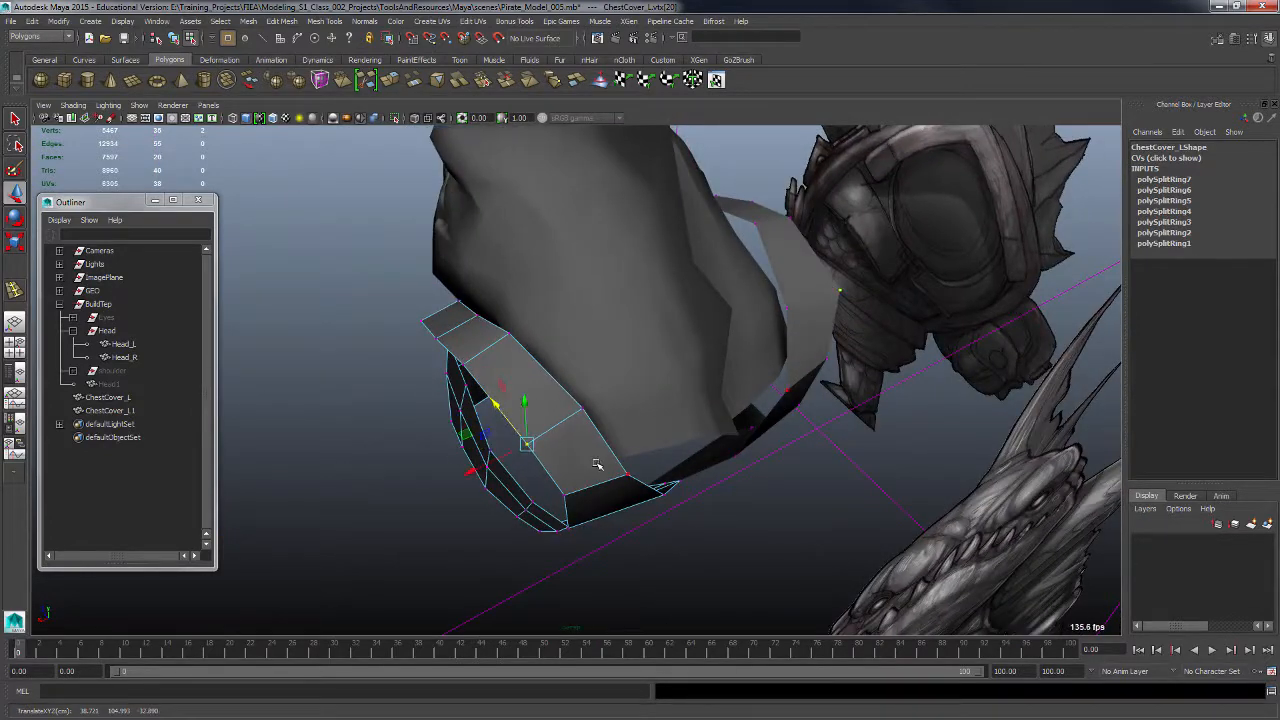
alt+drag(597, 464, 582, 456)
drag(478, 458, 483, 460)
click(552, 495)
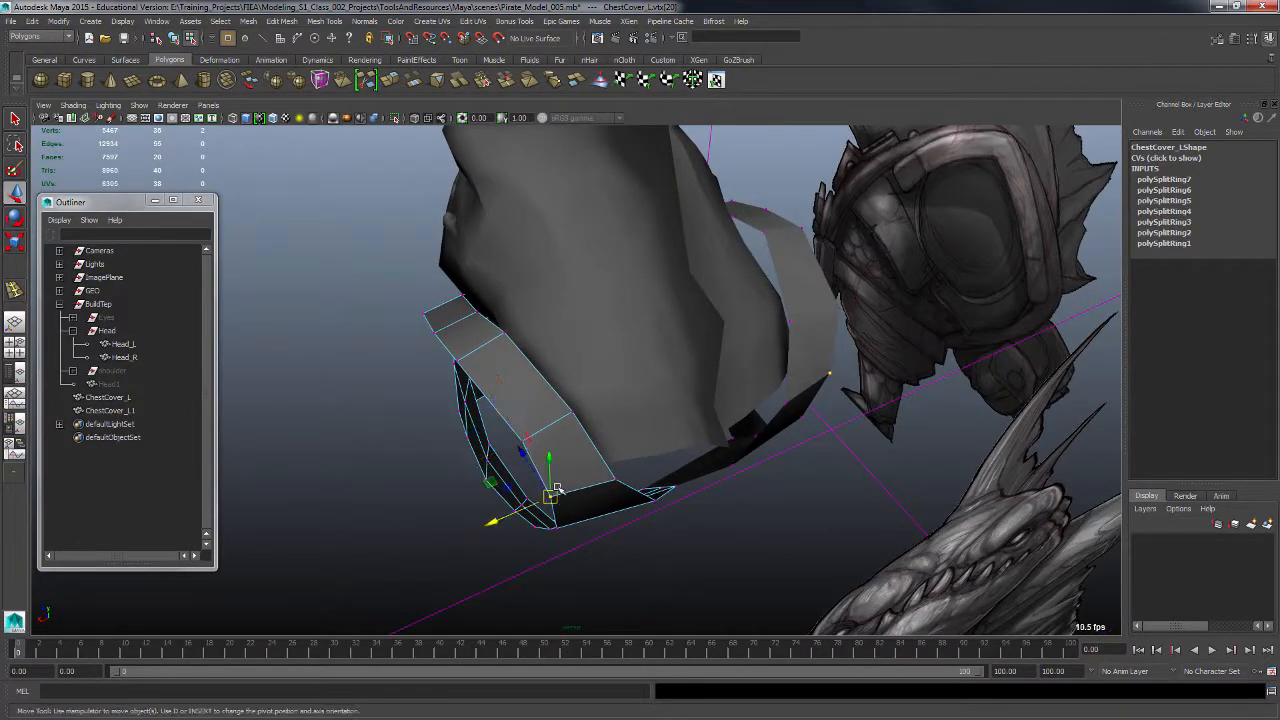
Step: Refine the upper back vertices on the arm opening's outer edge, rounding the strap behind the shoulder
alt+drag(583, 502, 547, 468)
alt+drag(590, 387, 523, 349)
alt+drag(700, 429, 767, 367)
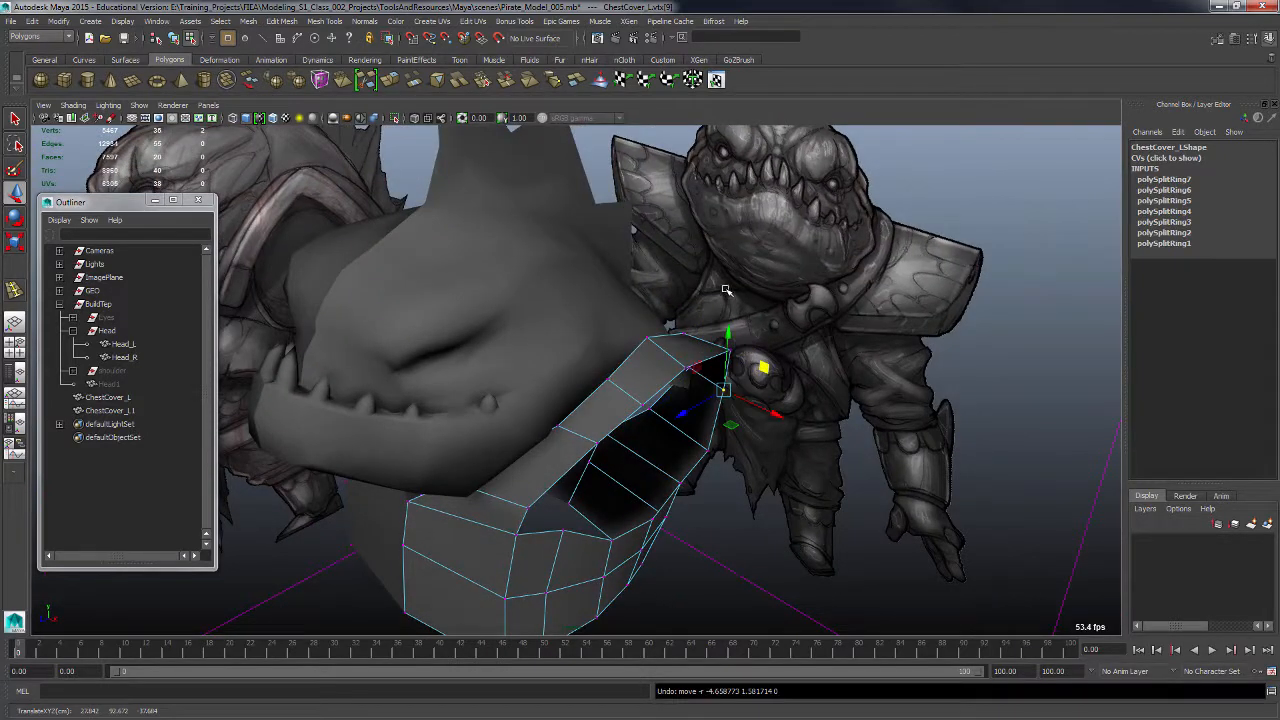
drag(721, 288, 620, 329)
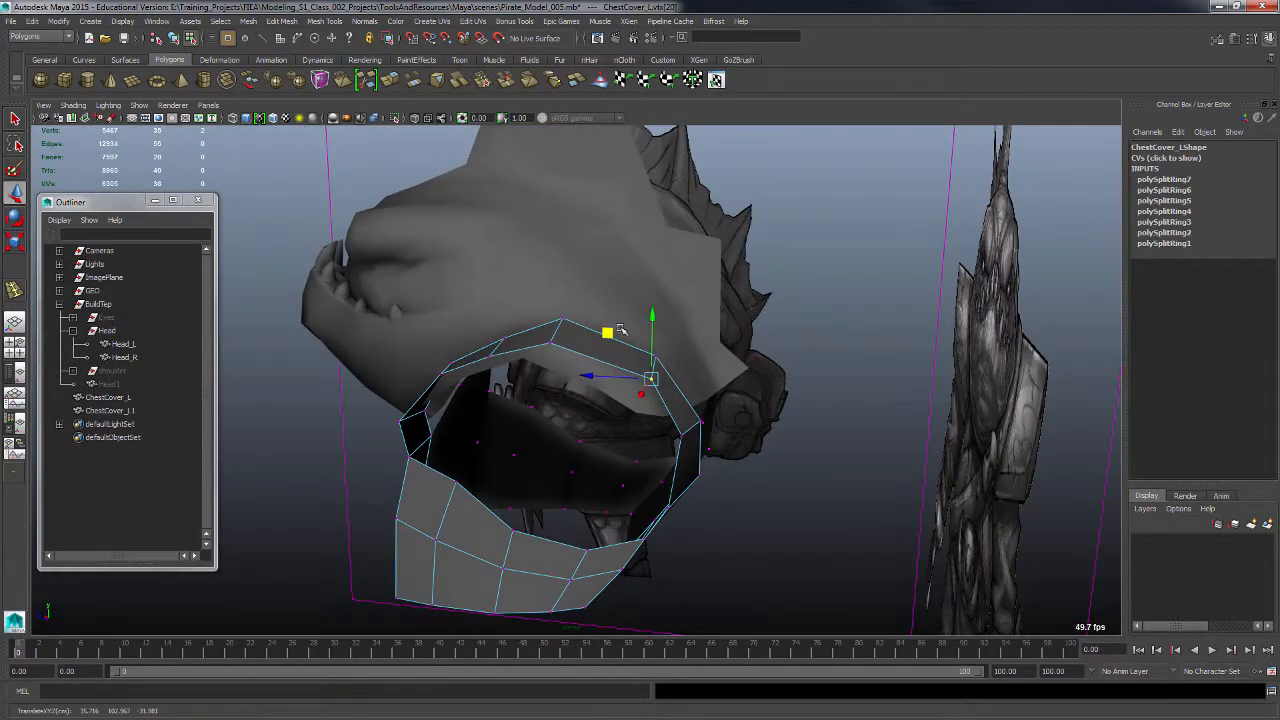
alt+drag(676, 415, 714, 366)
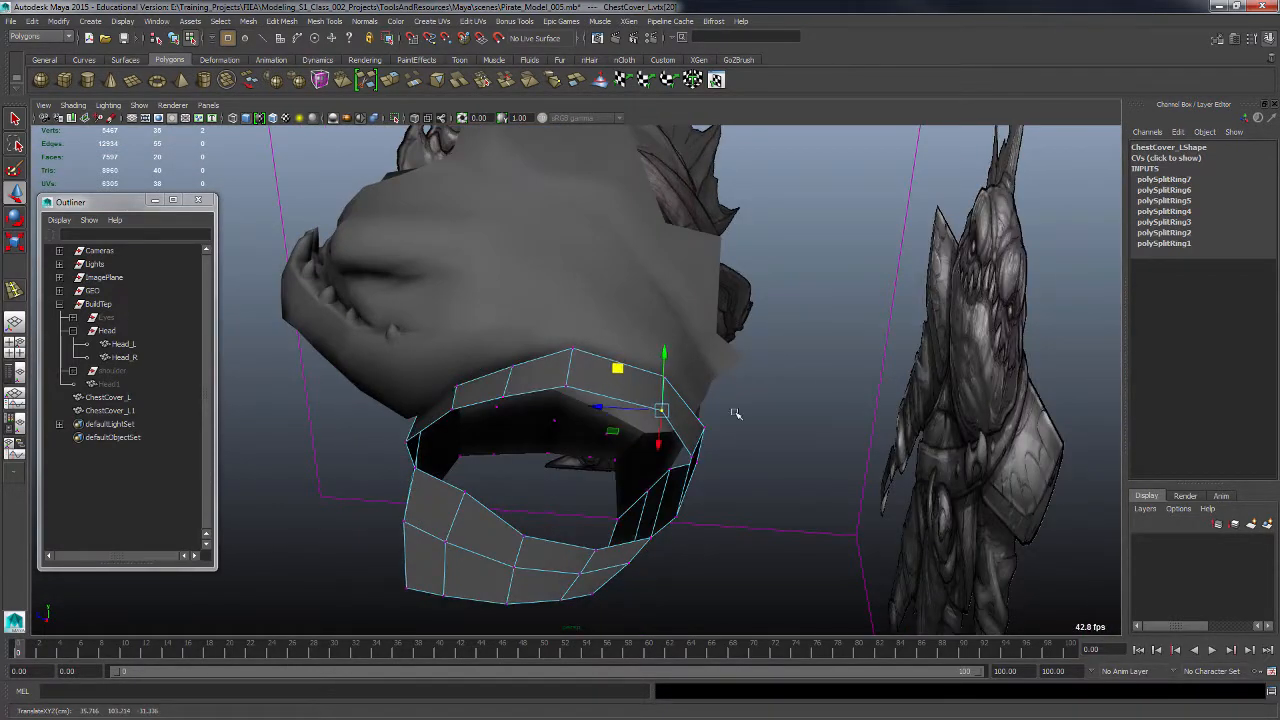
Step: Compare the upper side-panel vertex below the arm opening with the side reference and move it sideways to round the chest
alt+drag(735, 413, 618, 457)
click(605, 413)
key(space)
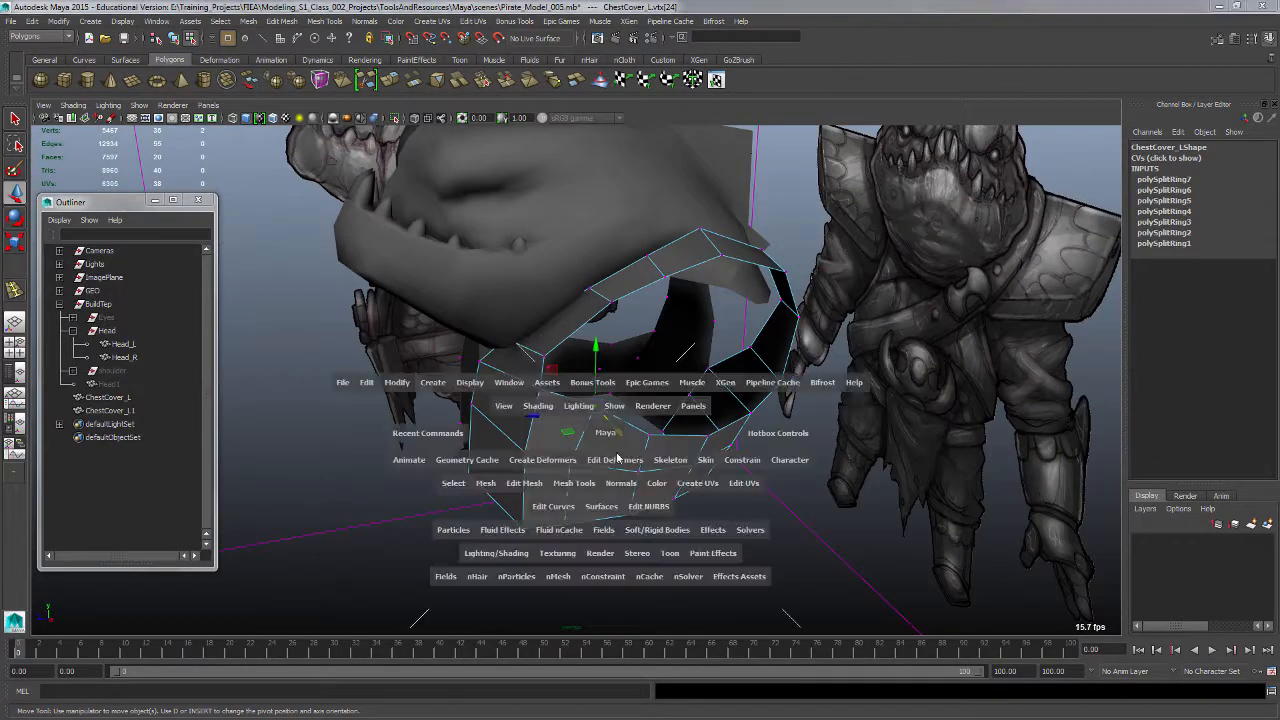
key(space)
alt+right_drag(826, 568, 612, 460)
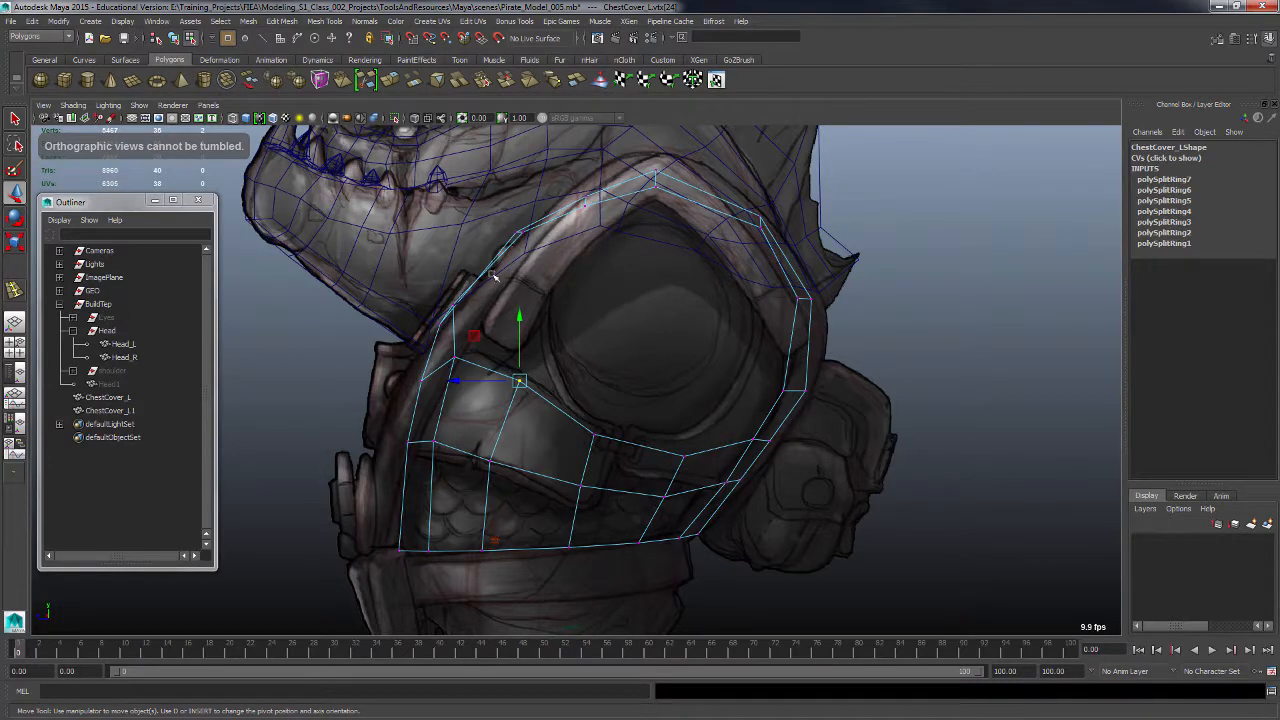
key(space)
key(space)
alt+drag(775, 350, 669, 371)
alt+drag(541, 467, 549, 476)
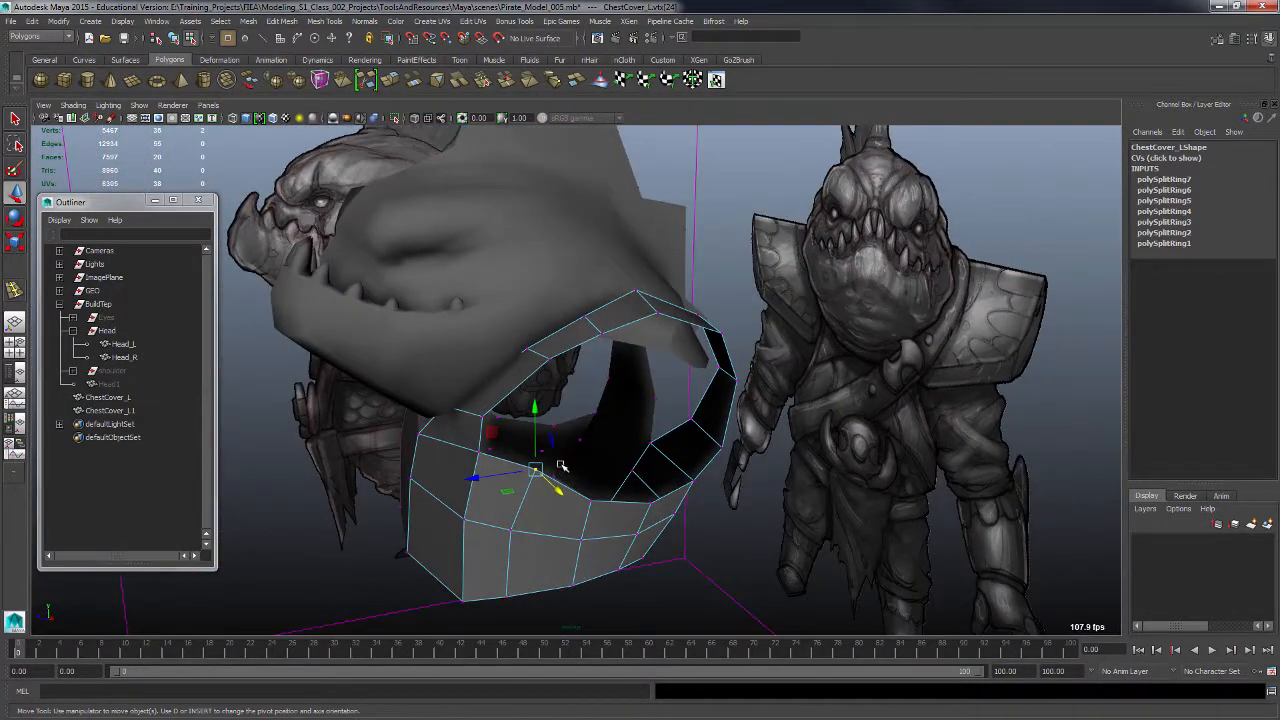
Step: Use Append to Polygon on ChestCover_L to fill the front corner of the arm opening with a new face
key(F8)
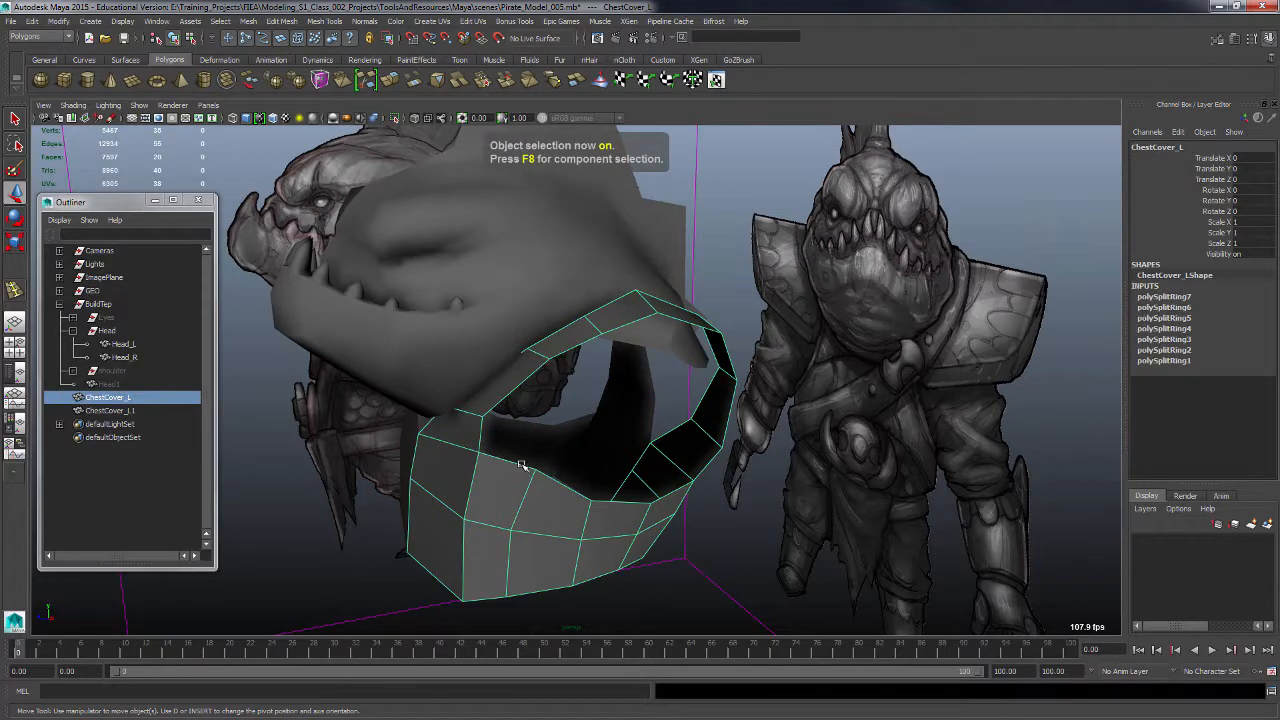
shift+right_click(521, 465)
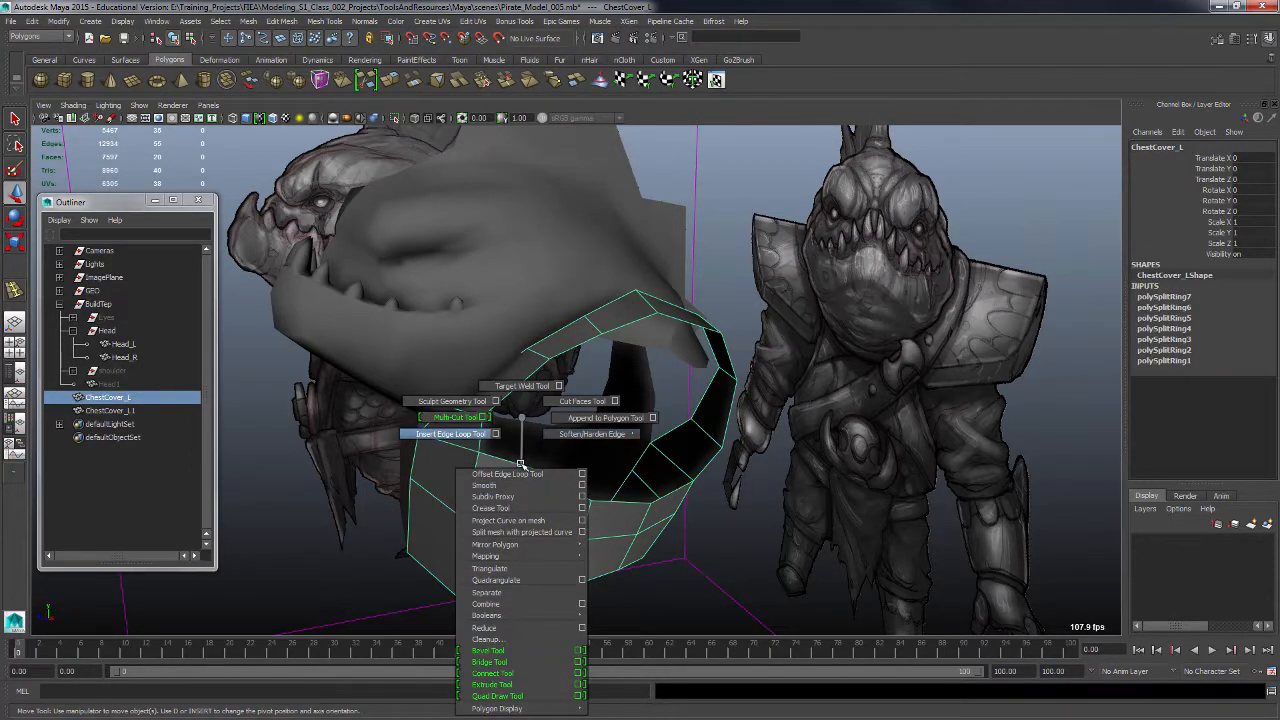
shift+right_drag(574, 419, 578, 420)
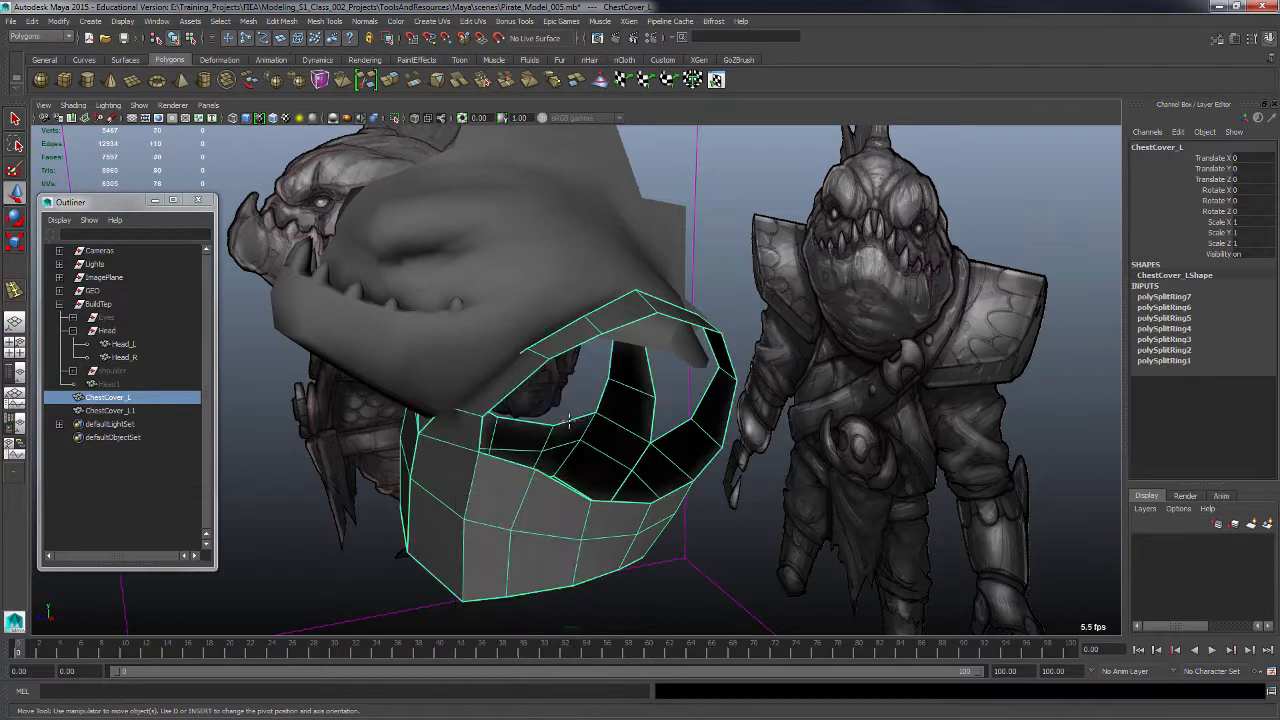
alt+drag(537, 450, 574, 436)
click(524, 468)
click(519, 437)
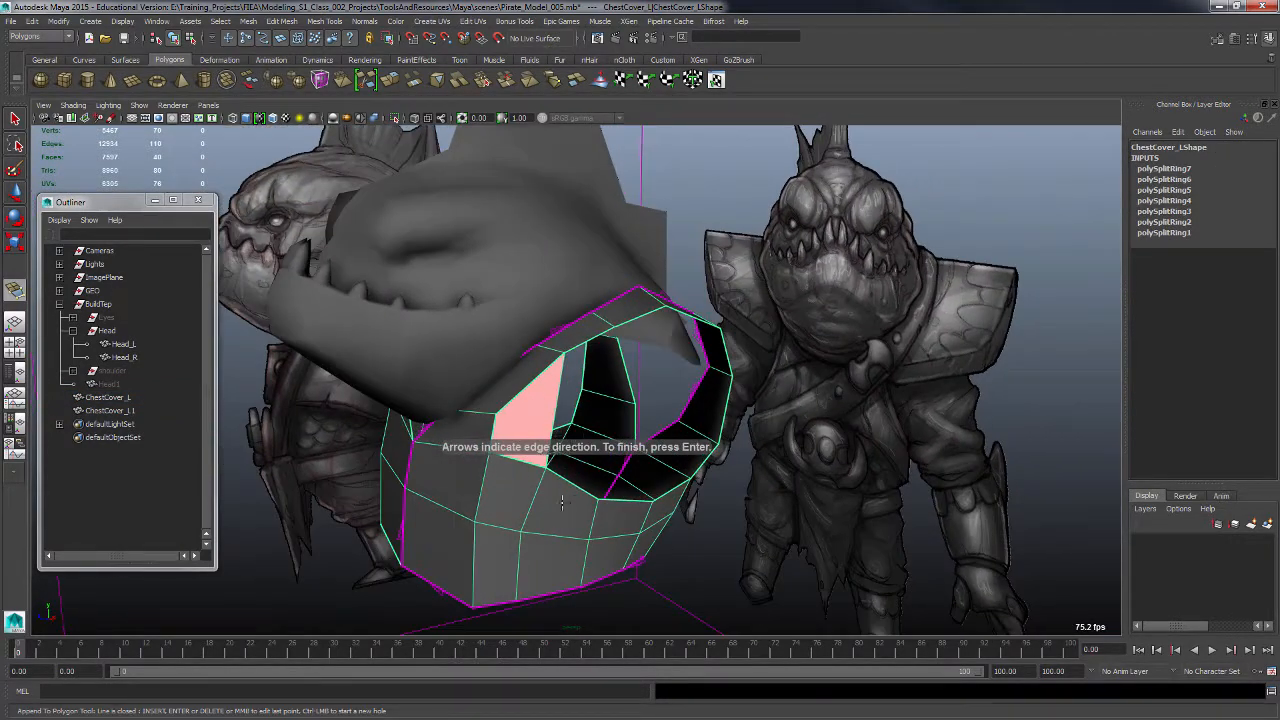
key(Return)
Step: Cut a new edge with the Multi-Cut tool across the appended face at the arm opening's front corner, from the front vertex to the opening's edge
alt+drag(562, 502, 539, 481)
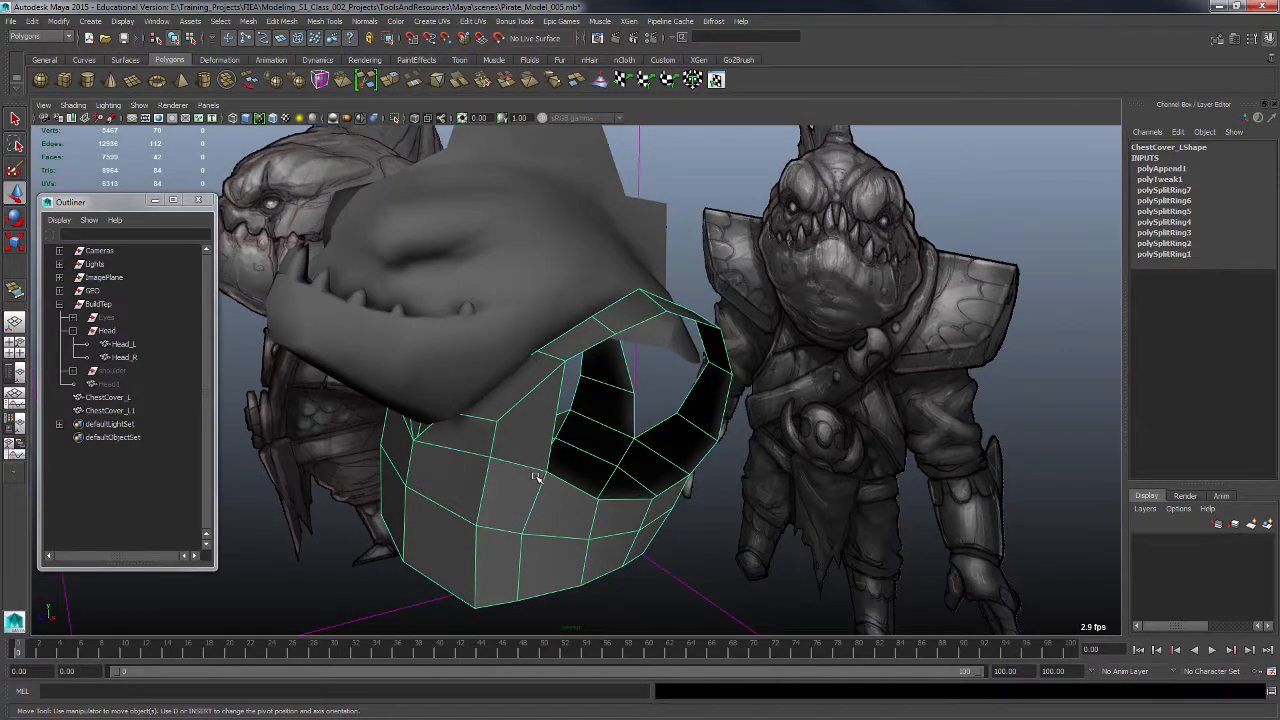
shift+right_drag(530, 475, 505, 445)
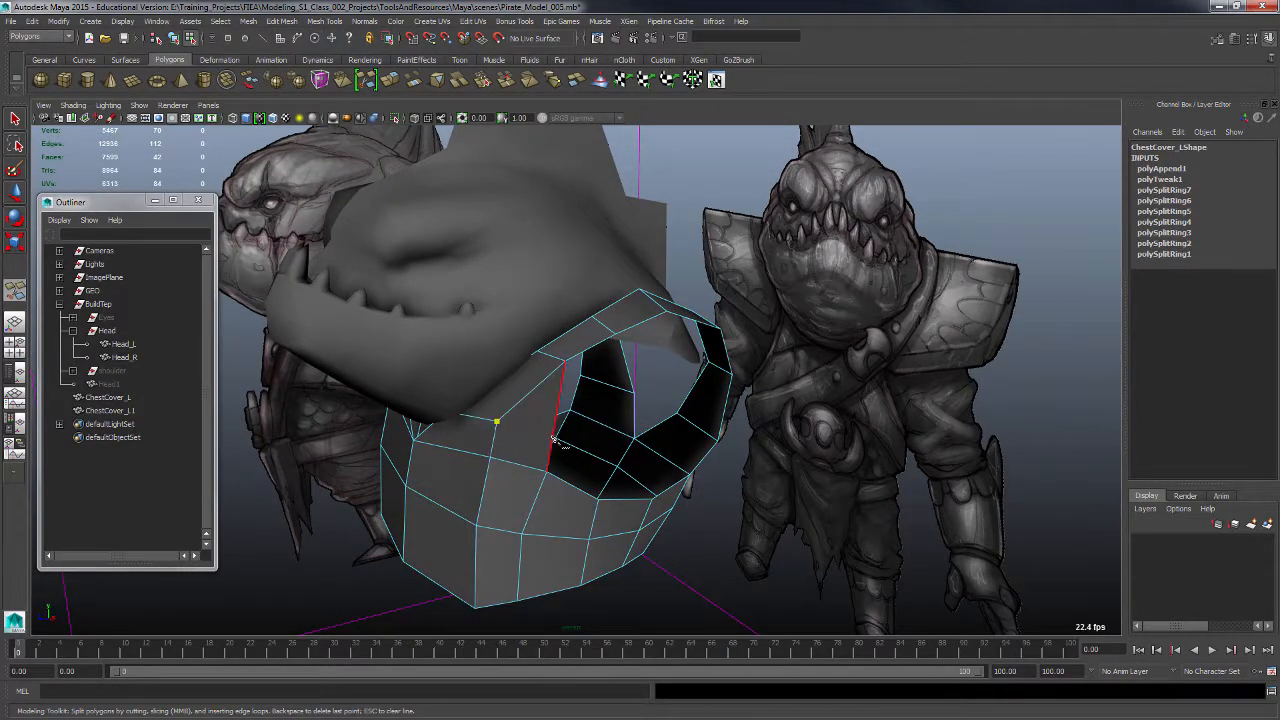
key(Return)
click(597, 499)
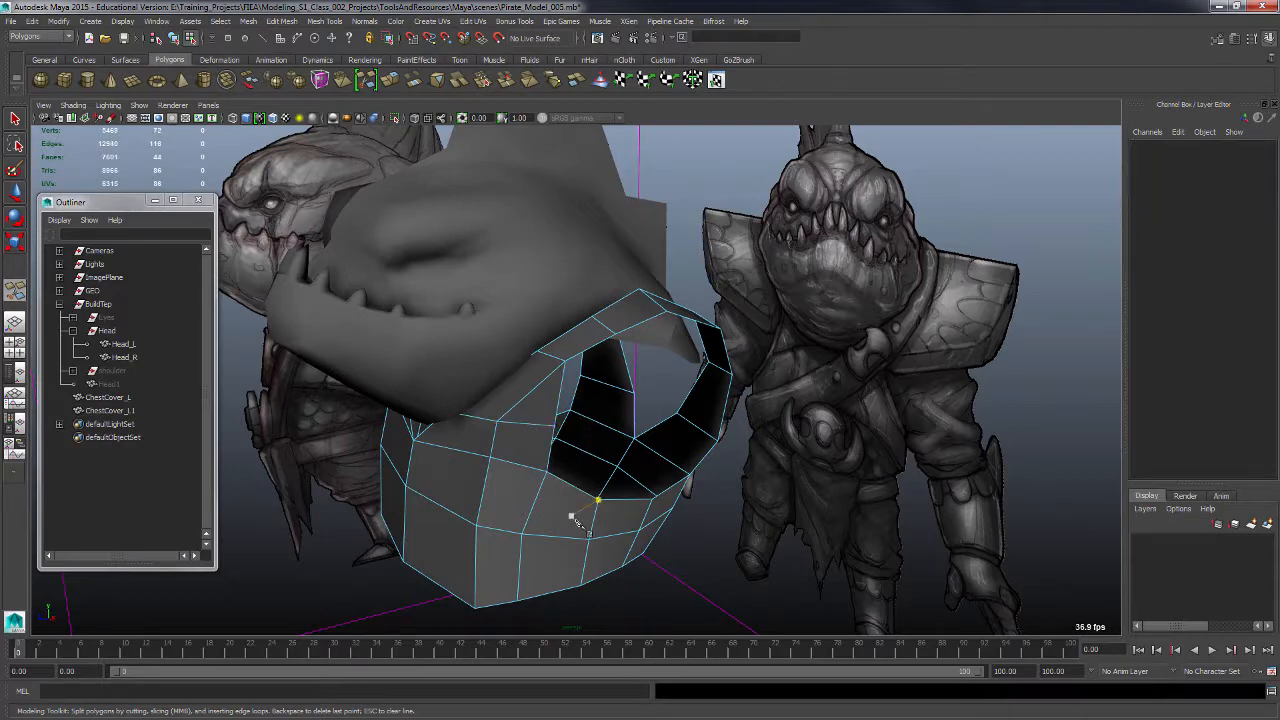
mouse_move(571, 515)
alt+mouse_down()
mouse_move(633, 506)
mouse_move(564, 508)
alt+mouse_up()
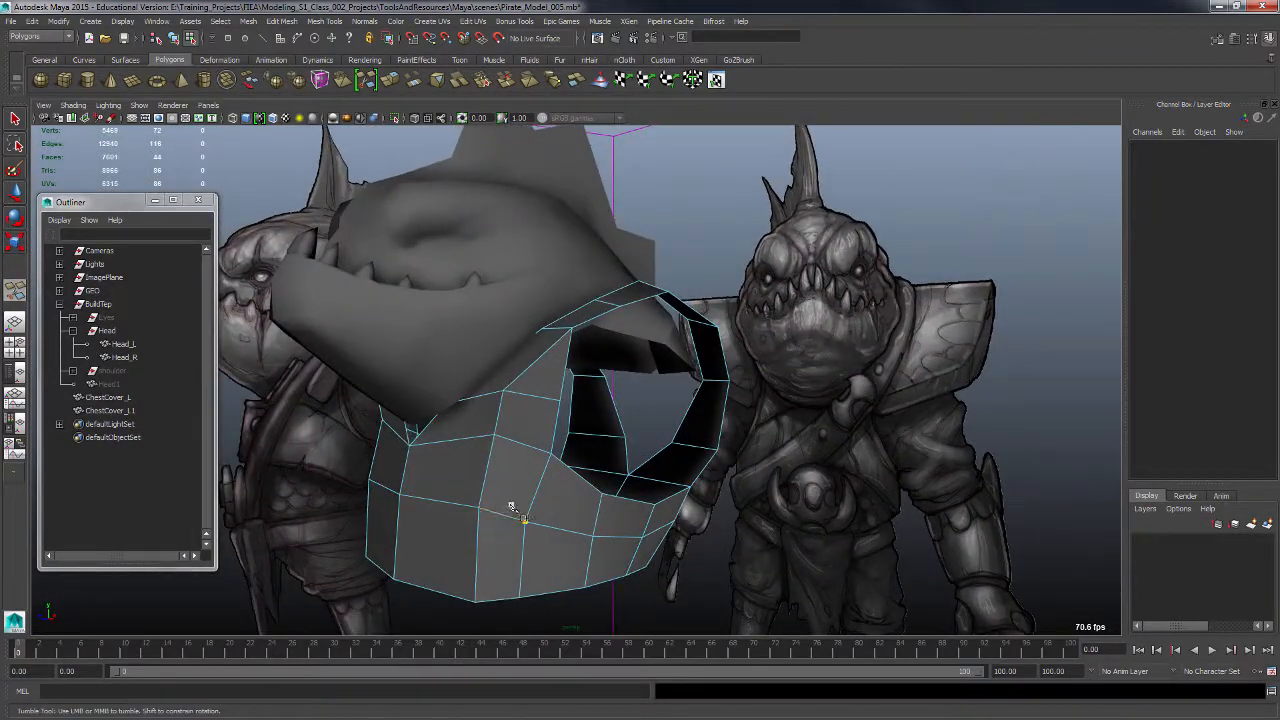
Step: Fit the front corner's newly cut vertices to the strap in the side reference, pulling the inner one away from the arm hole
key(F9)
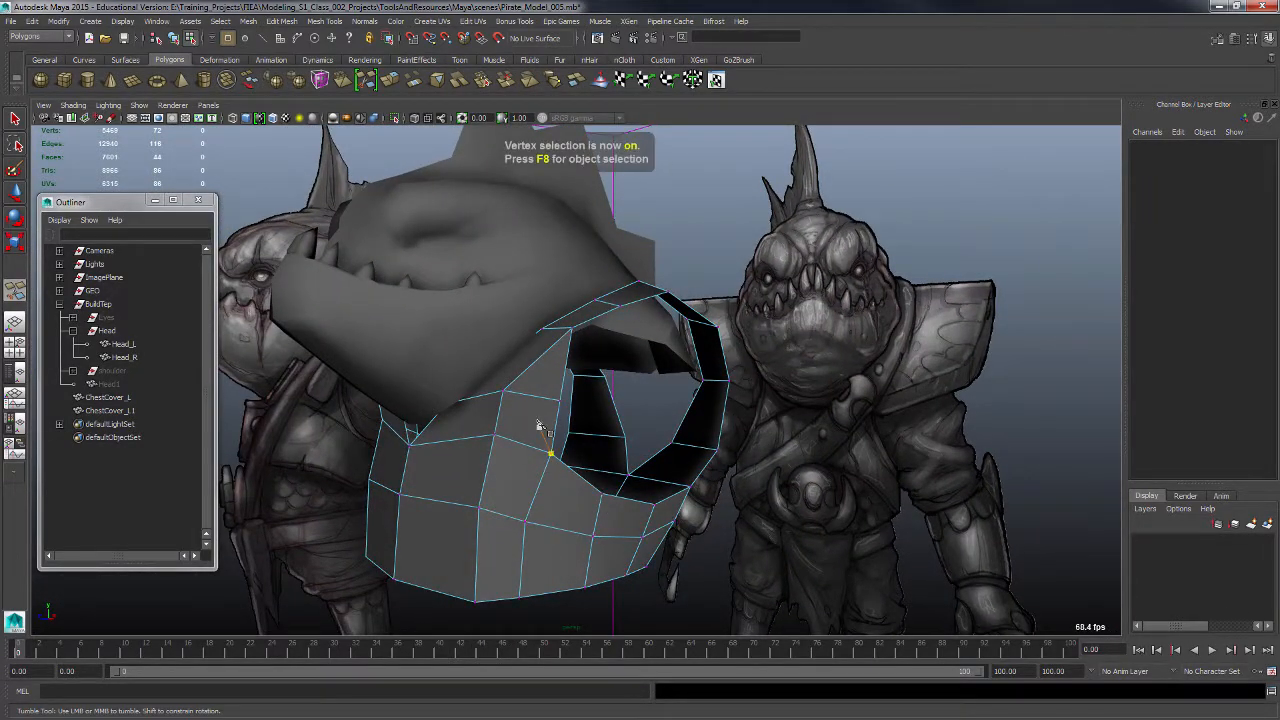
click(15, 192)
alt+drag(531, 397, 491, 406)
click(490, 402)
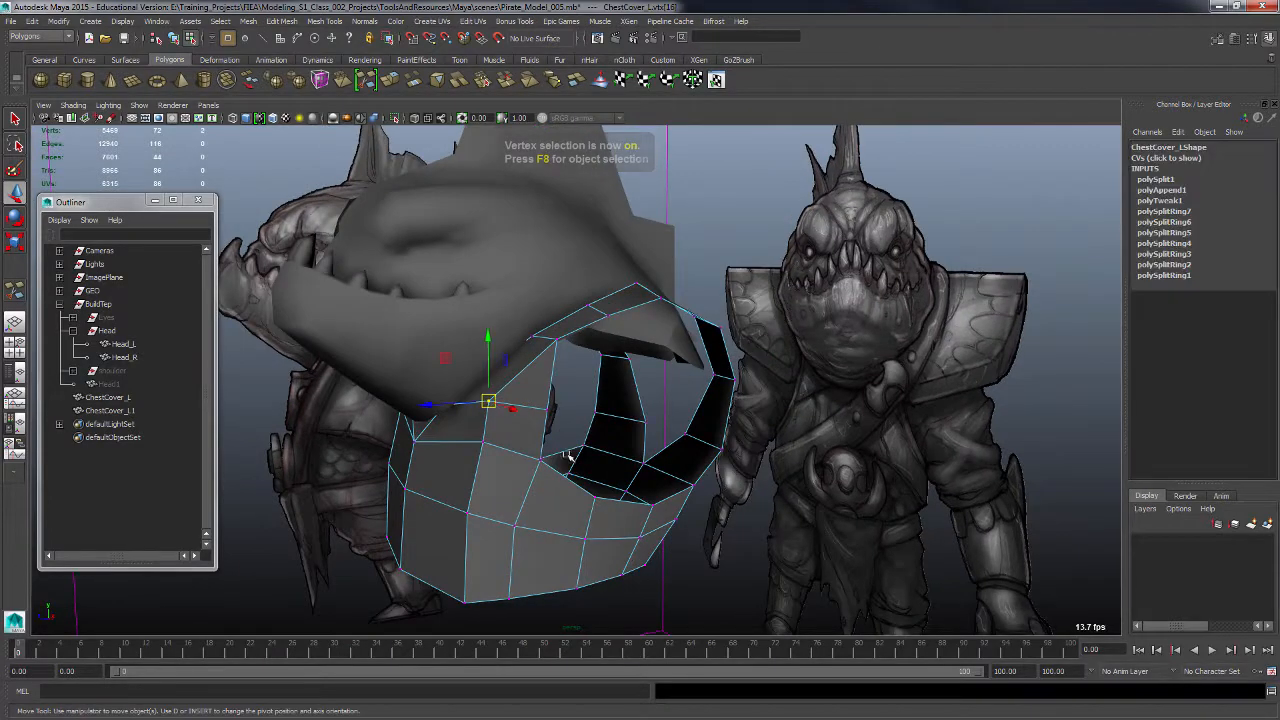
alt+drag(569, 458, 551, 489)
key(space)
key(space)
alt+drag(610, 446, 523, 437)
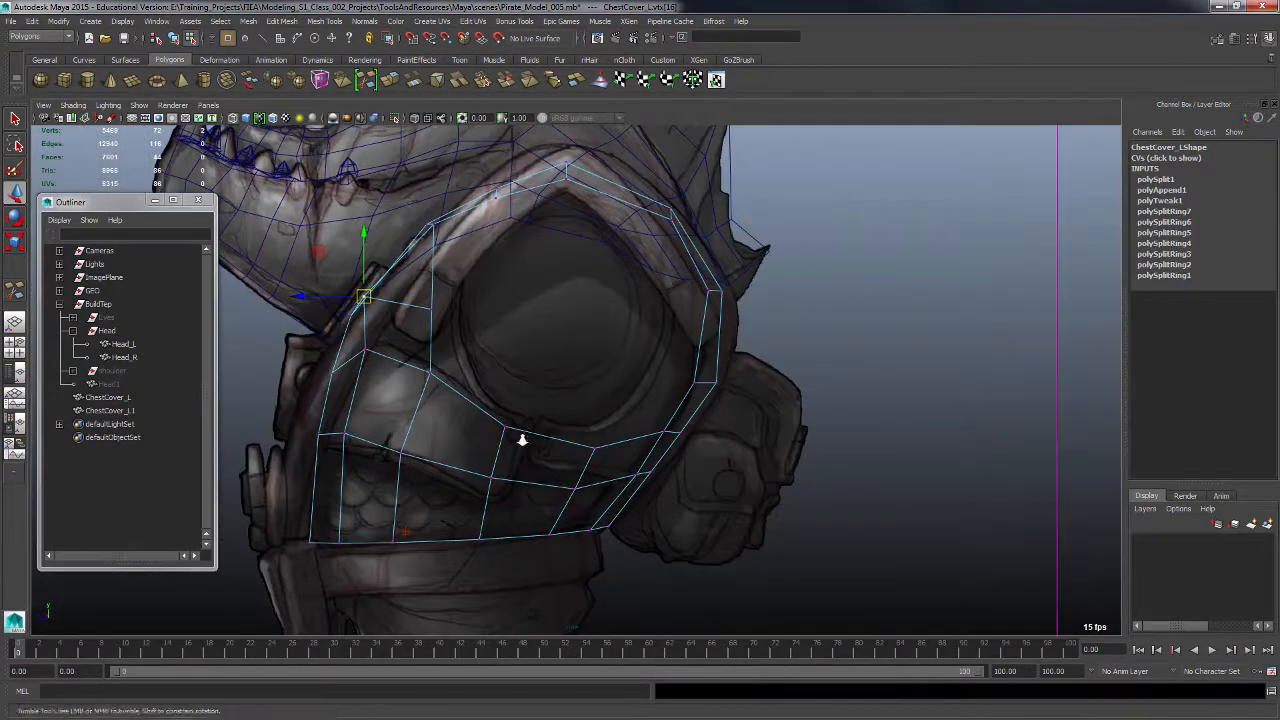
alt+right_drag(523, 437, 535, 437)
drag(355, 293, 368, 304)
middle_drag(410, 296, 411, 311)
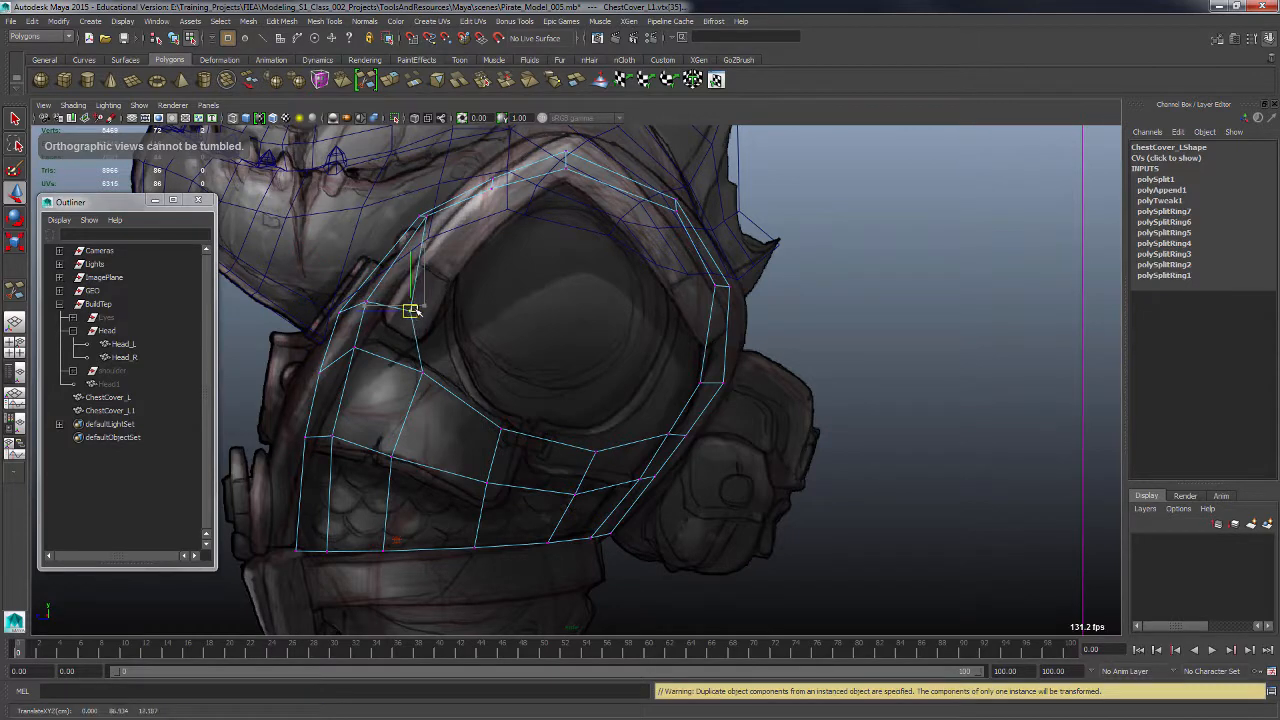
Step: Move the two vertices on the arm opening's lower front edge backward onto the arm hole's outline in the side reference
click(422, 371)
drag(423, 371, 459, 373)
click(501, 428)
drag(501, 429, 528, 427)
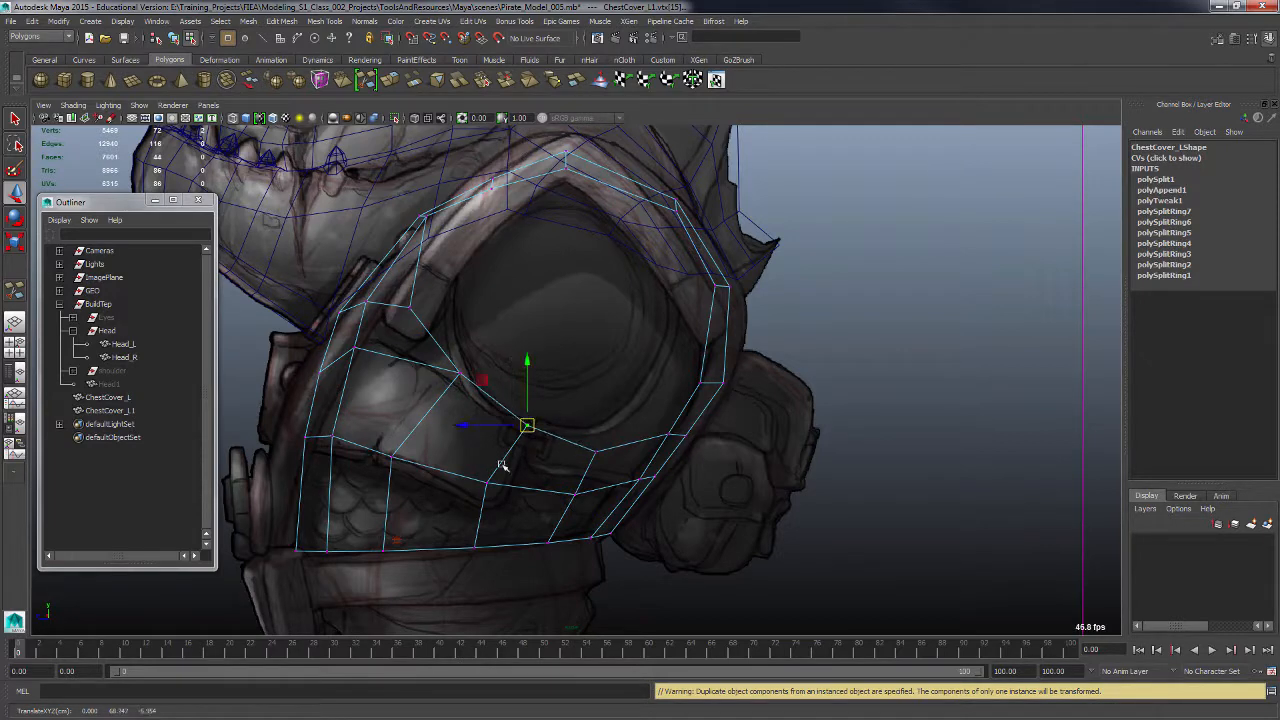
Step: Shift the middle-row and bottom-edge vertices below the arm opening backward, and lower the next middle-row vertex onto the chest plate's edge
click(487, 483)
drag(487, 483, 508, 488)
drag(469, 528, 488, 546)
drag(383, 443, 398, 466)
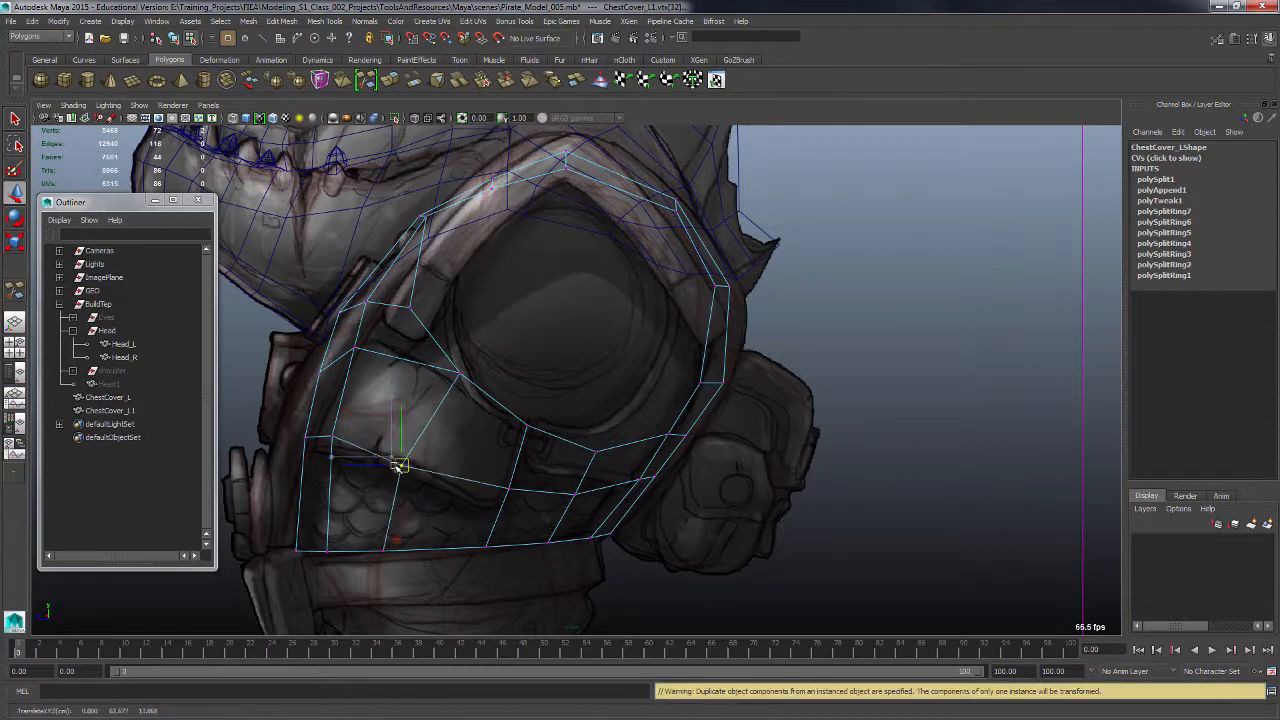
Step: Reposition the front chest vertices from the strap base down to the bottom corner to follow the torso's front outline
click(331, 441)
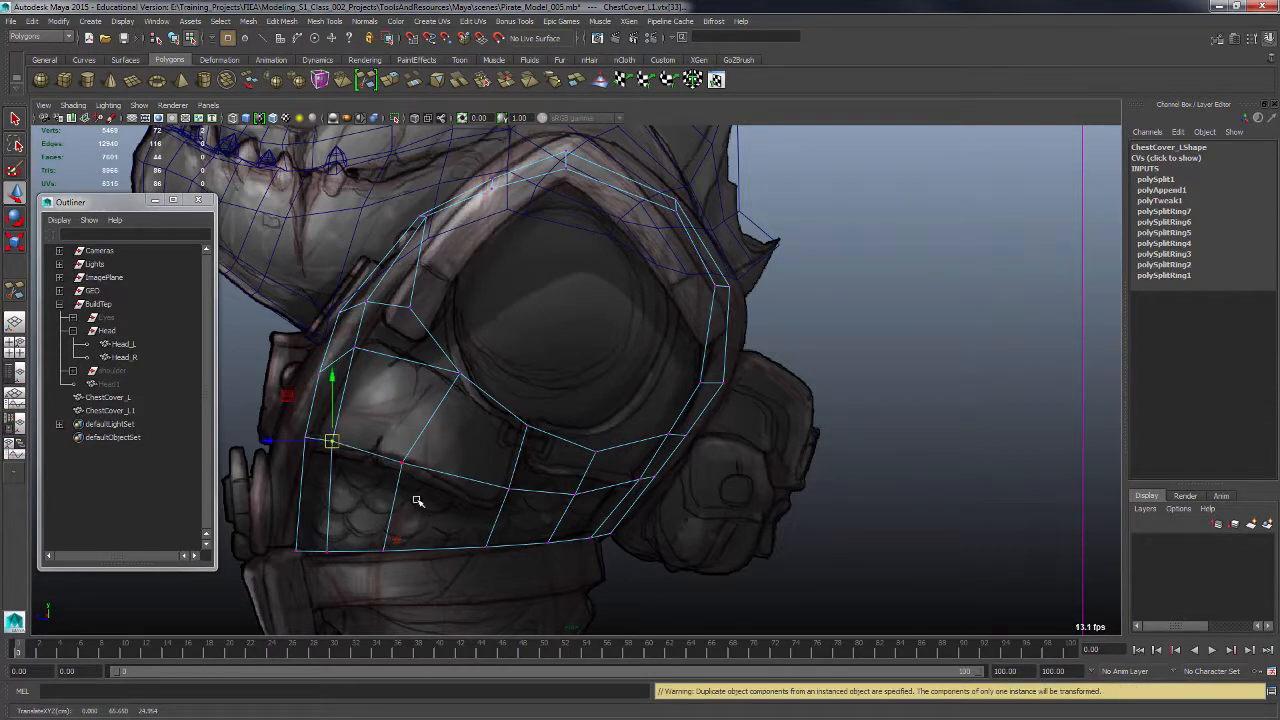
drag(281, 431, 240, 434)
click(319, 371)
drag(320, 371, 355, 366)
click(355, 348)
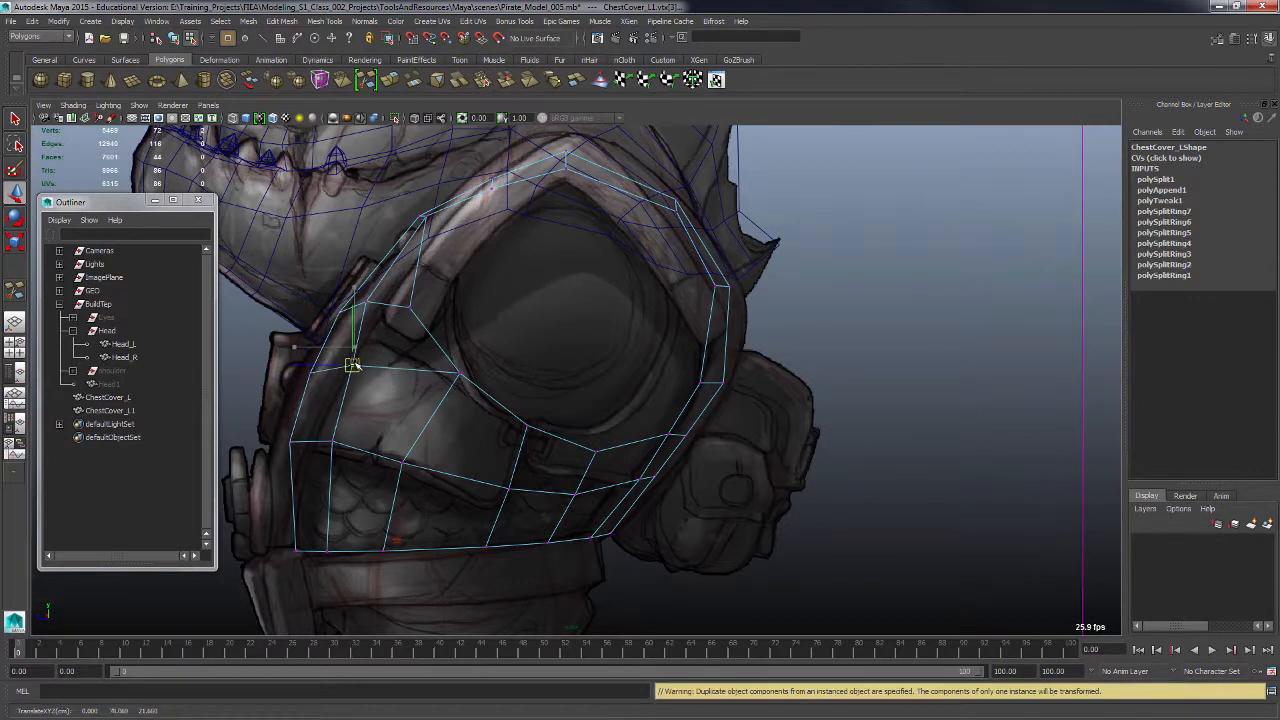
click(413, 307)
click(368, 302)
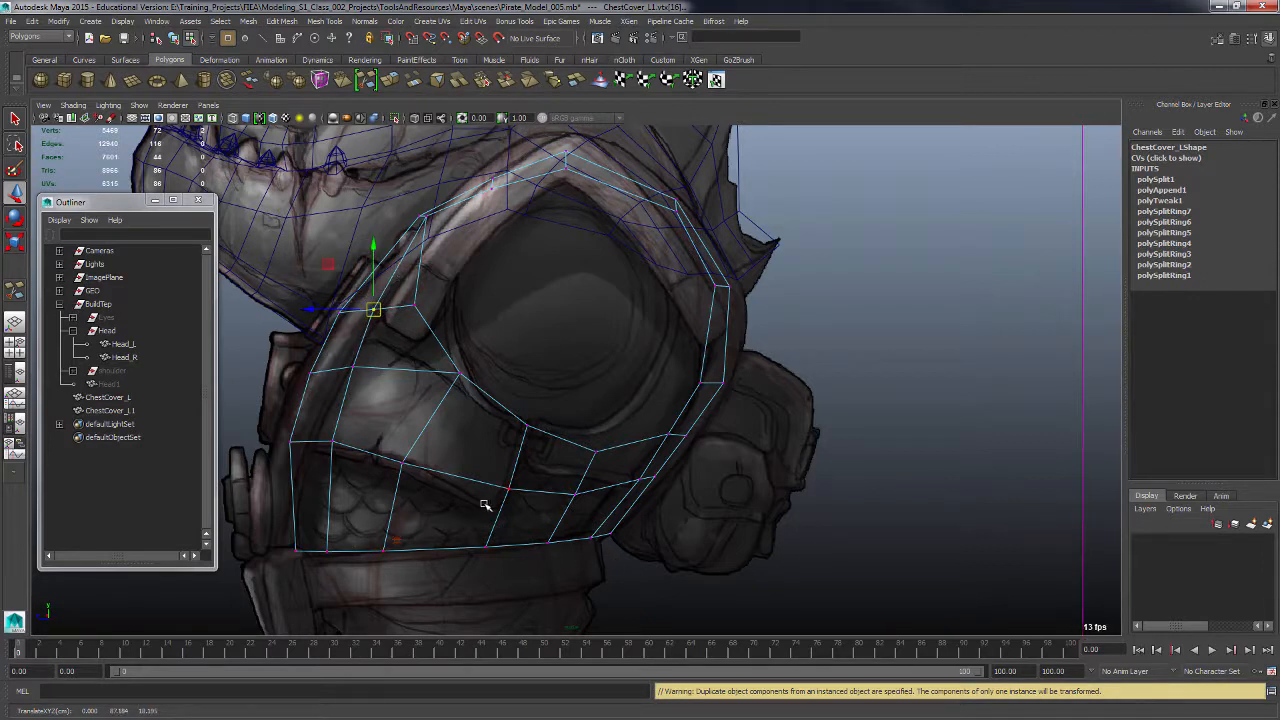
click(293, 541)
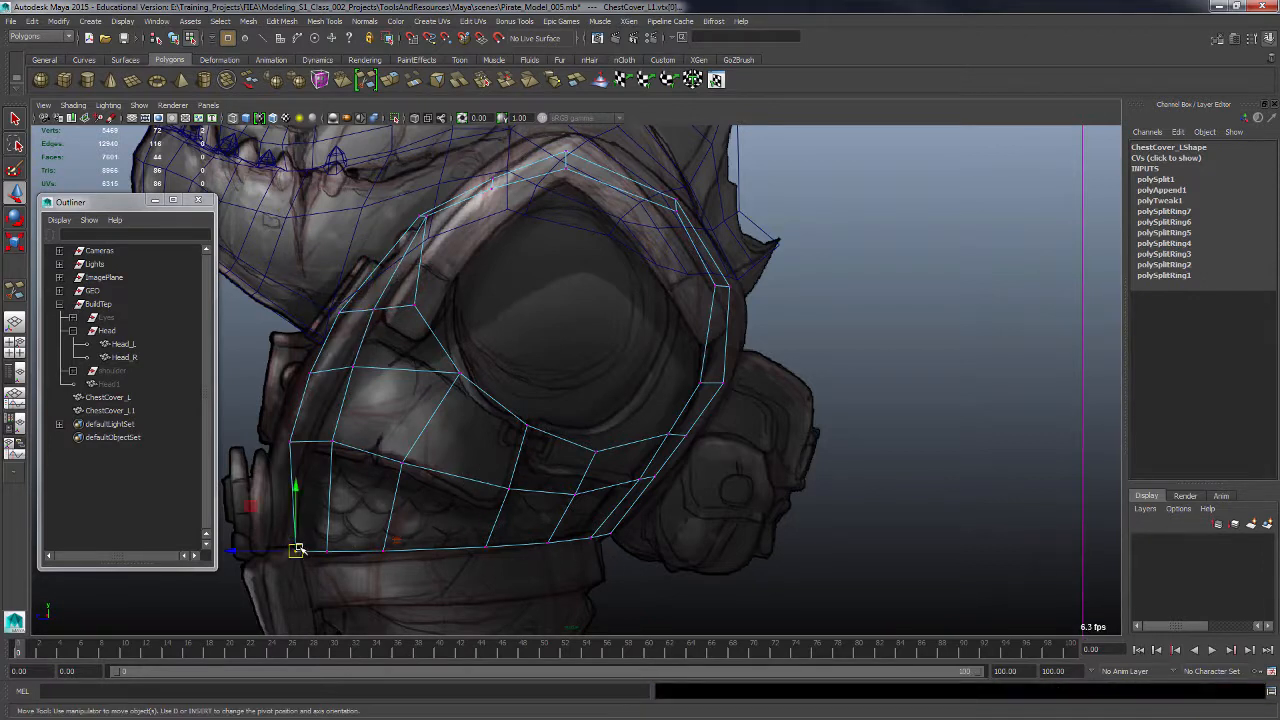
drag(293, 541, 284, 549)
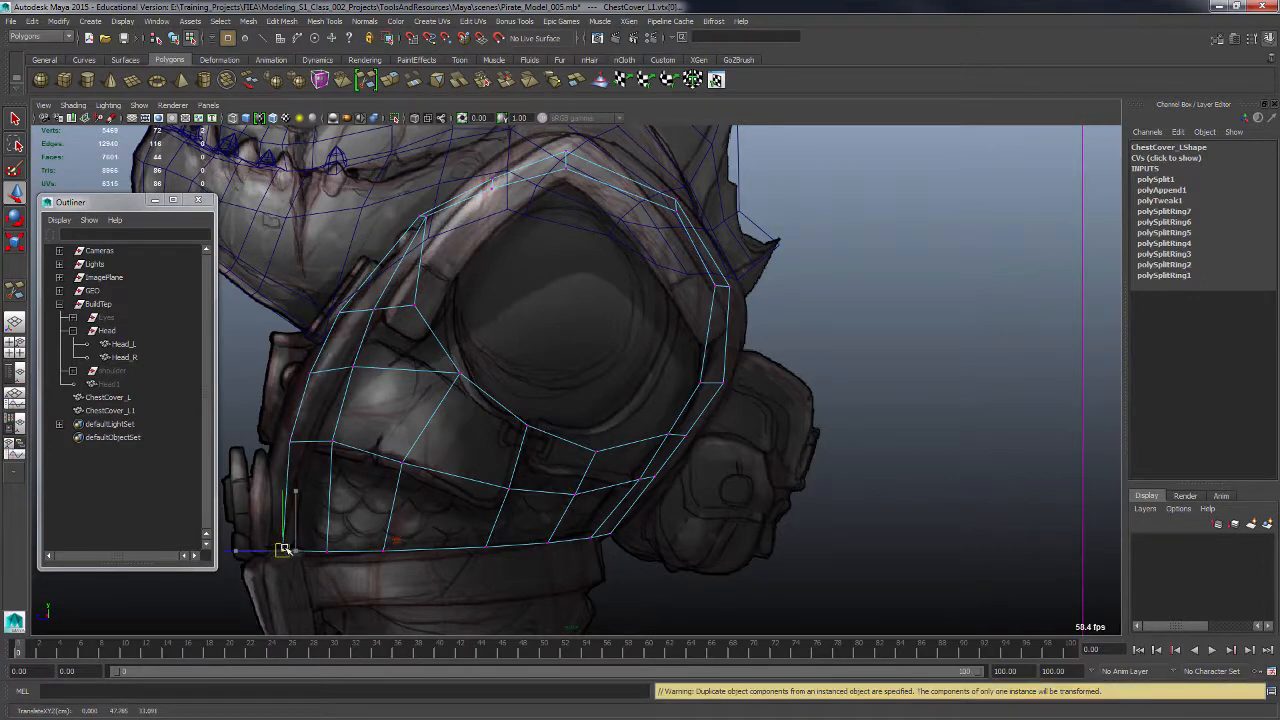
Step: Align the middle-row vertices with the chest plate's lower edge and raise the arm opening's bottom vertex to the arm hole outline
click(338, 446)
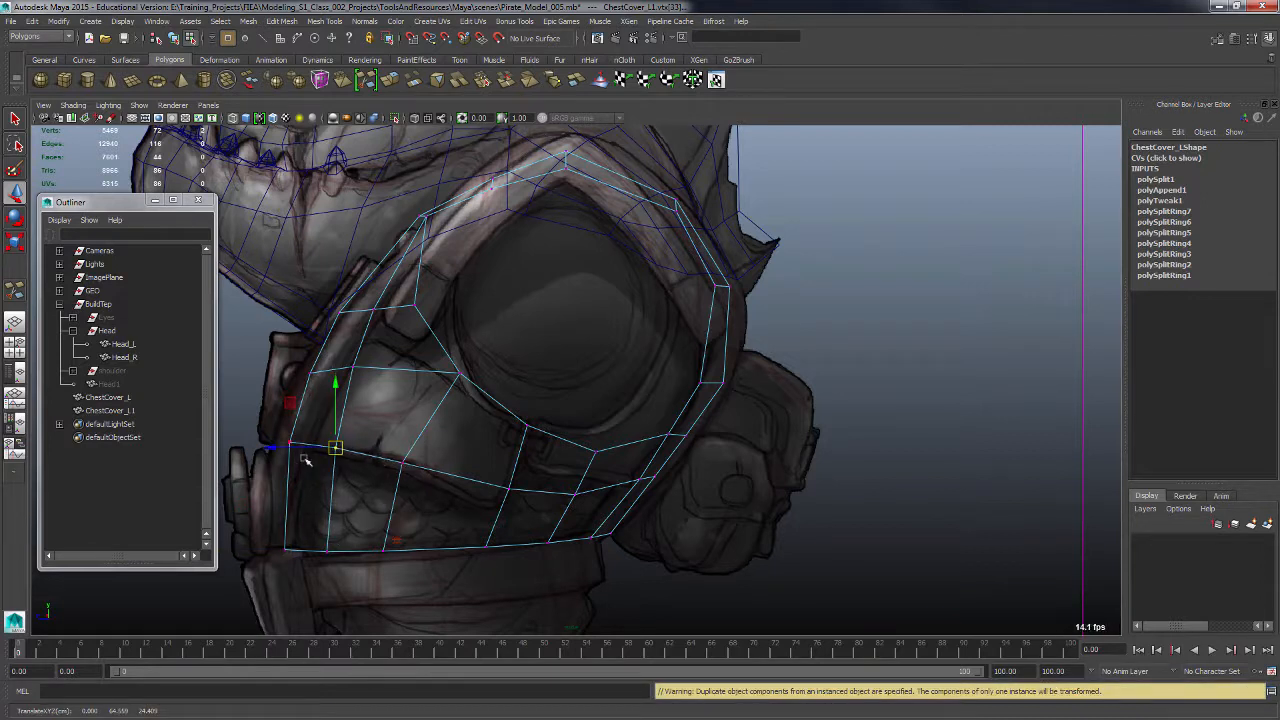
drag(503, 480, 515, 511)
drag(509, 489, 497, 505)
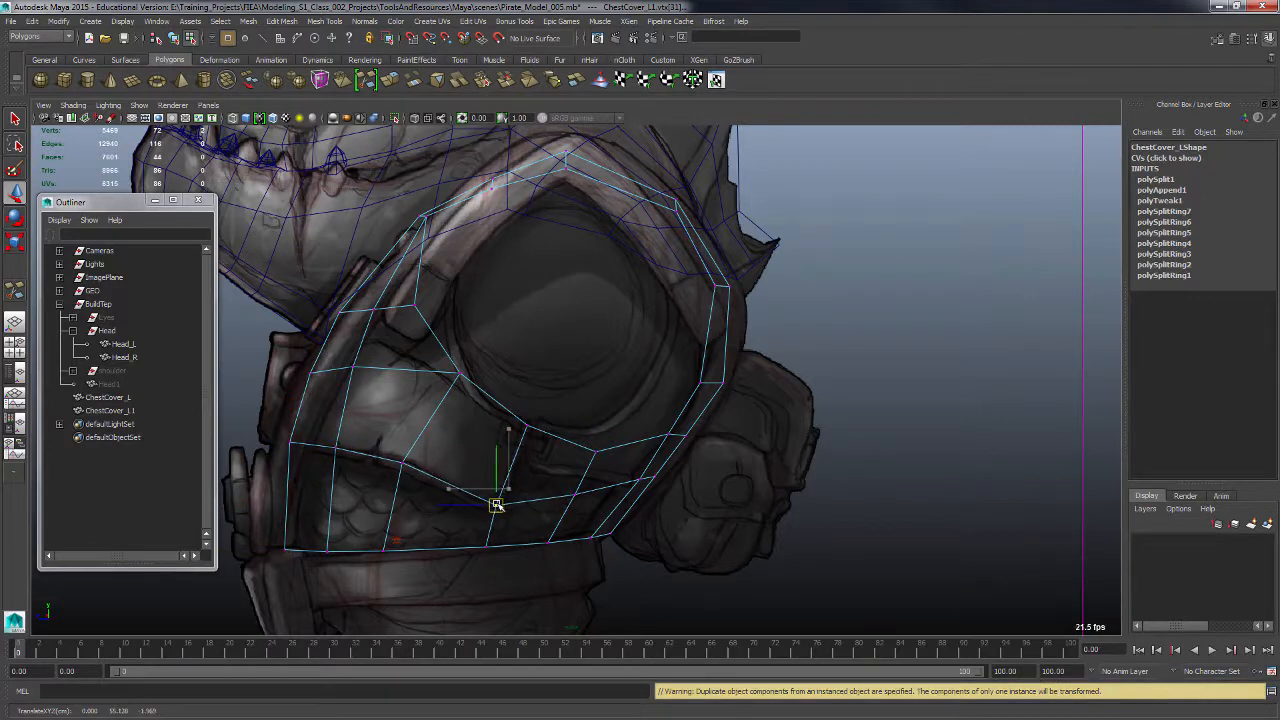
click(594, 450)
drag(597, 451, 608, 434)
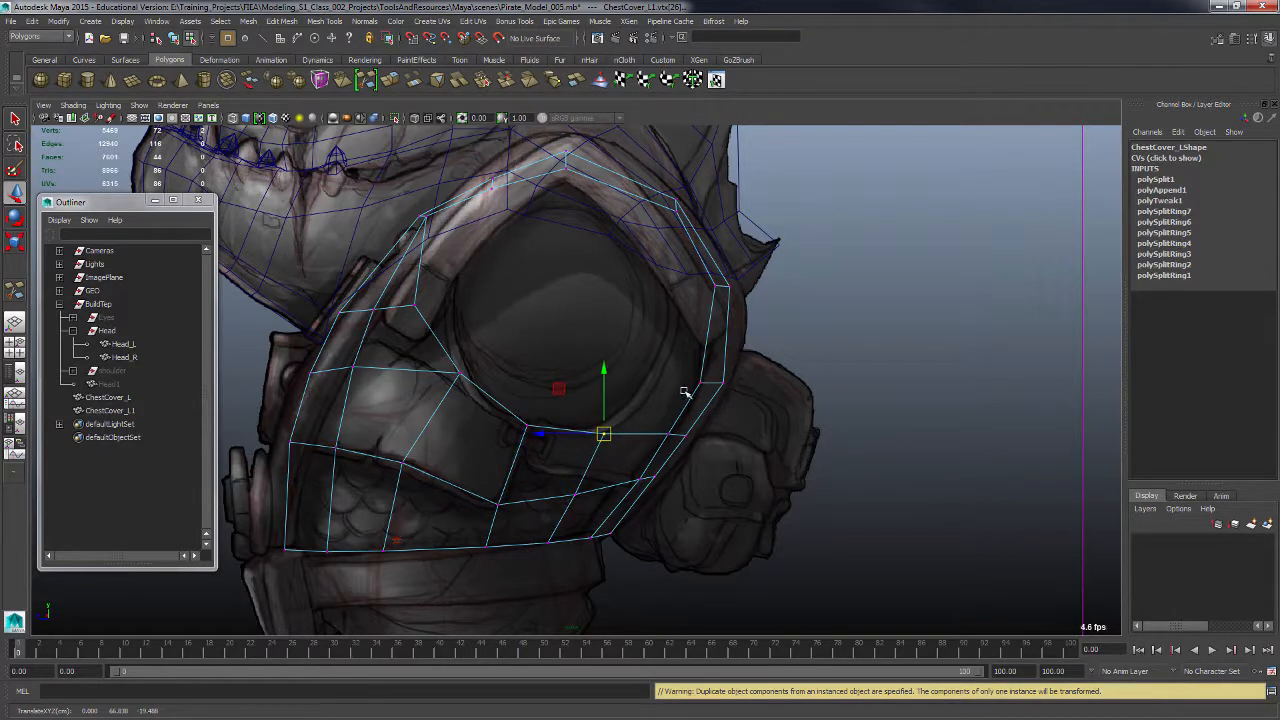
Step: Adjust the inner and outer vertices at the upper rear shoulder strap to match the strap in the side reference
drag(661, 180, 686, 221)
mouse_move(676, 209)
mouse_down()
mouse_move(655, 216)
mouse_move(656, 204)
mouse_up()
drag(664, 176, 682, 200)
mouse_move(670, 188)
mouse_down()
mouse_move(650, 199)
mouse_move(662, 198)
mouse_up()
Step: Fit the vertices at the shoulder's peak and along the front shoulder strap to the strap's outline in the side reference
drag(560, 137, 580, 157)
drag(567, 152, 566, 148)
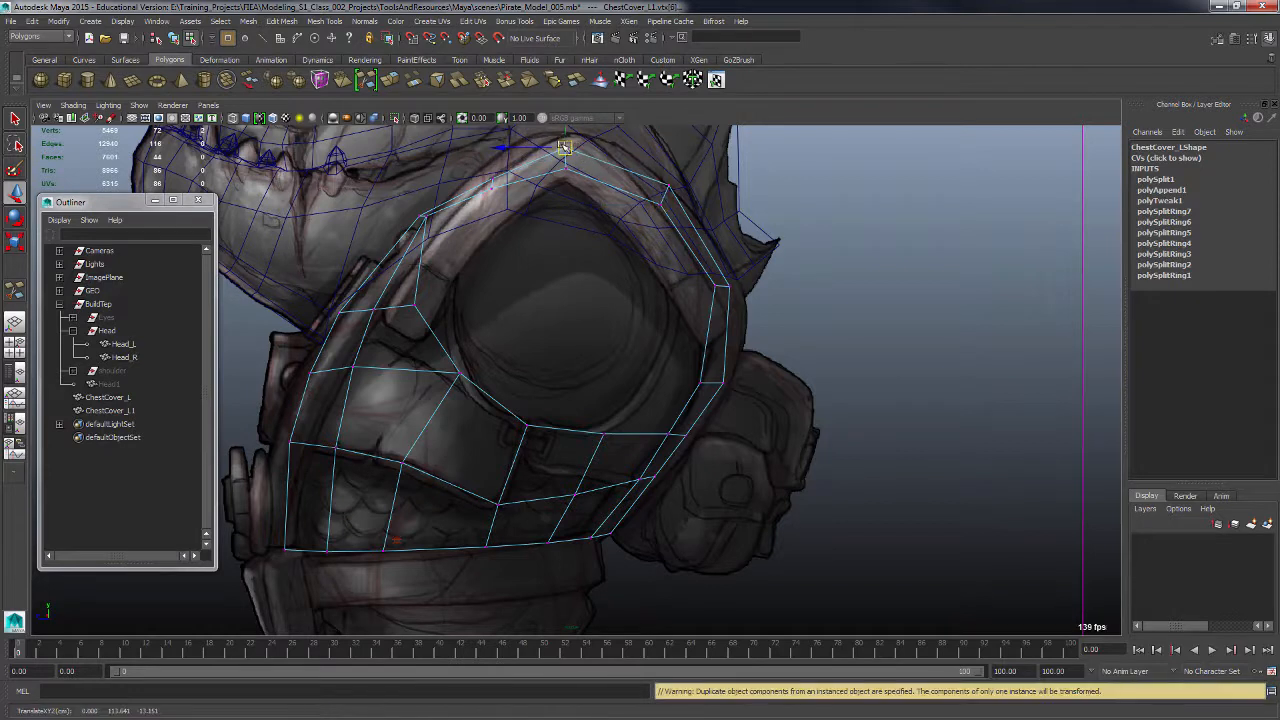
drag(481, 162, 499, 182)
drag(489, 179, 438, 226)
drag(428, 217, 430, 229)
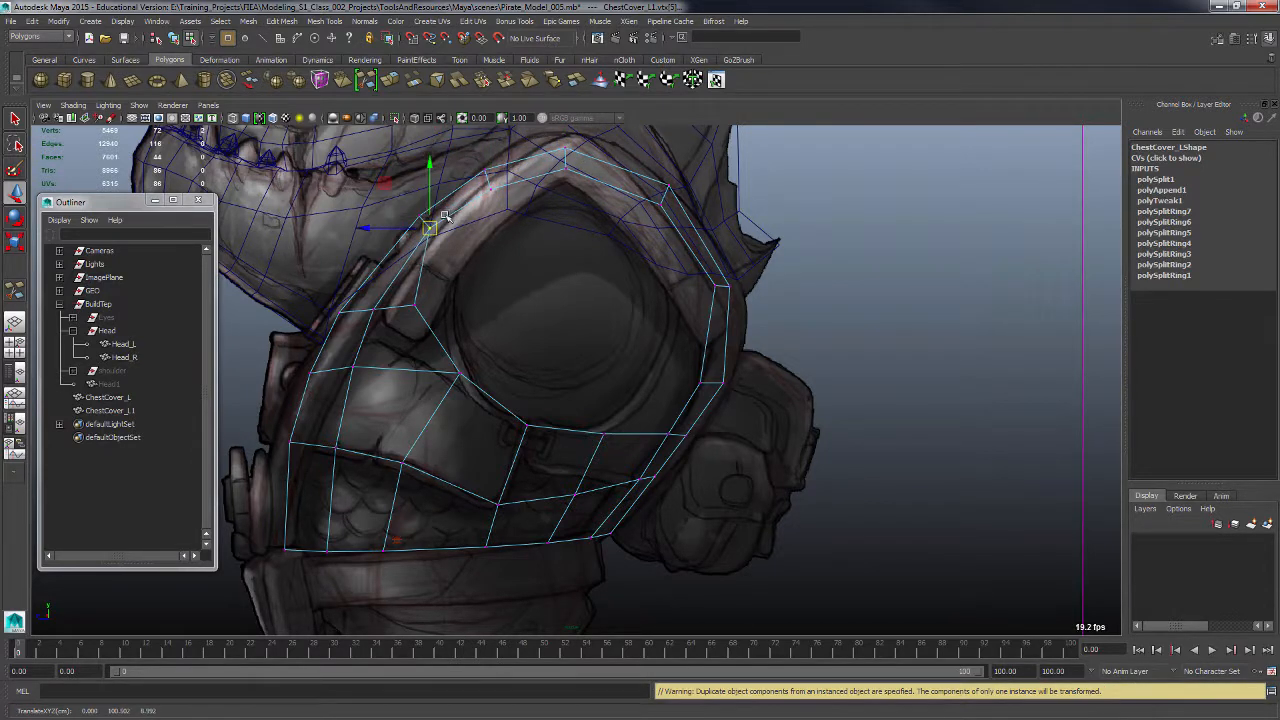
drag(558, 139, 582, 158)
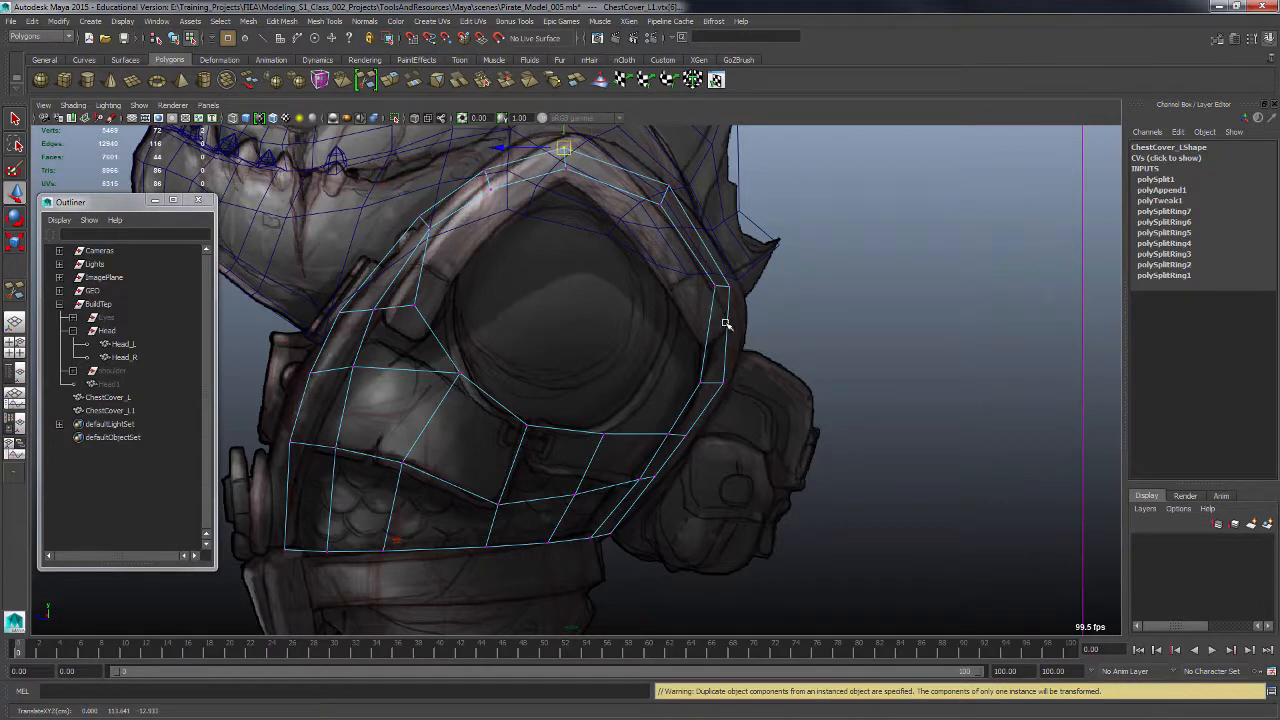
Step: Reposition the vertices down the rear of the chest cover to widen the back strip and follow the reference's back outline
mouse_move(721, 273)
mouse_down()
mouse_move(737, 294)
mouse_move(709, 288)
mouse_up()
click(726, 380)
click(721, 375)
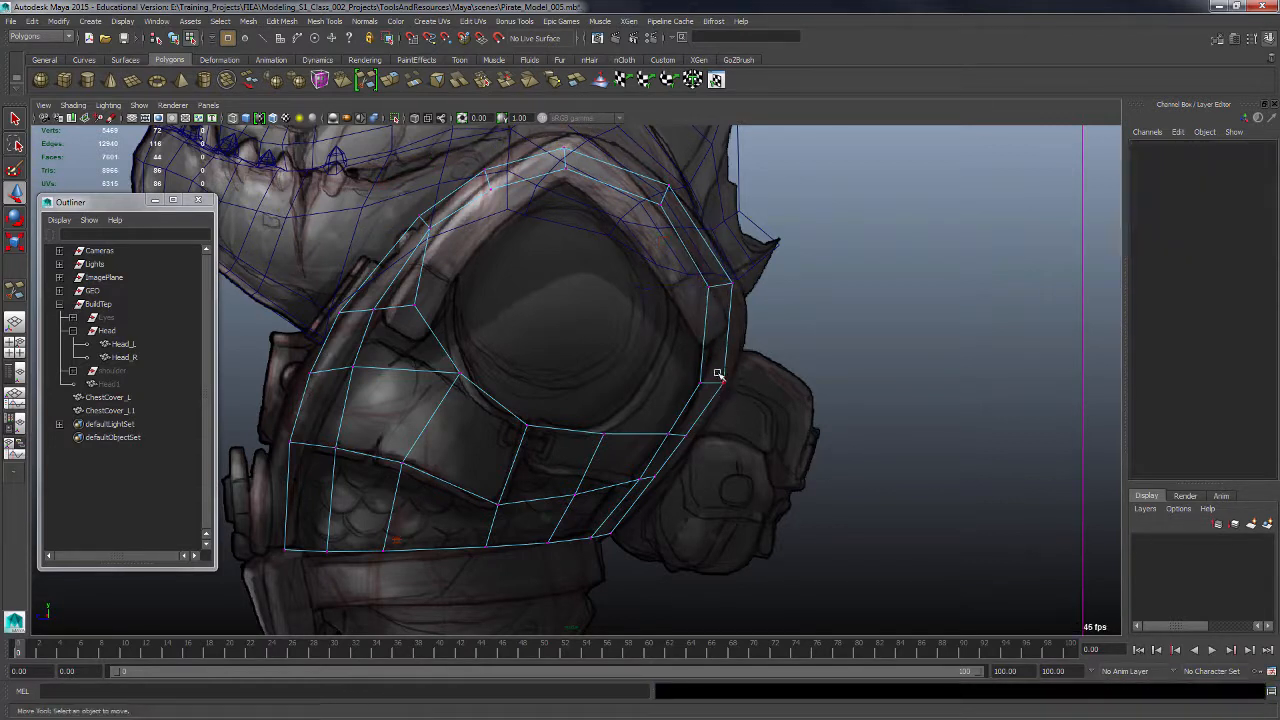
drag(715, 370, 722, 390)
drag(679, 430, 663, 485)
drag(655, 477, 634, 483)
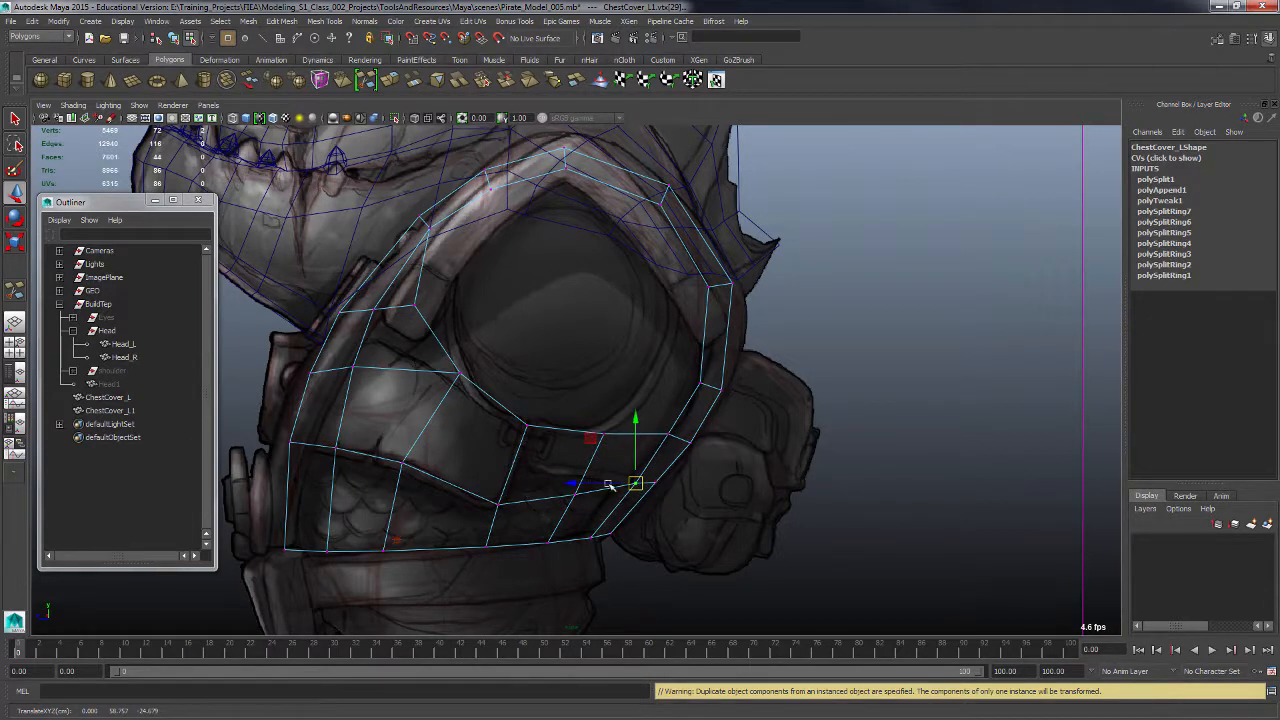
Step: Raise the middle-row vertex below the arm opening, lower the rear outer vertex, and nudge the opening's lower front vertex upward
click(575, 495)
drag(575, 494, 578, 479)
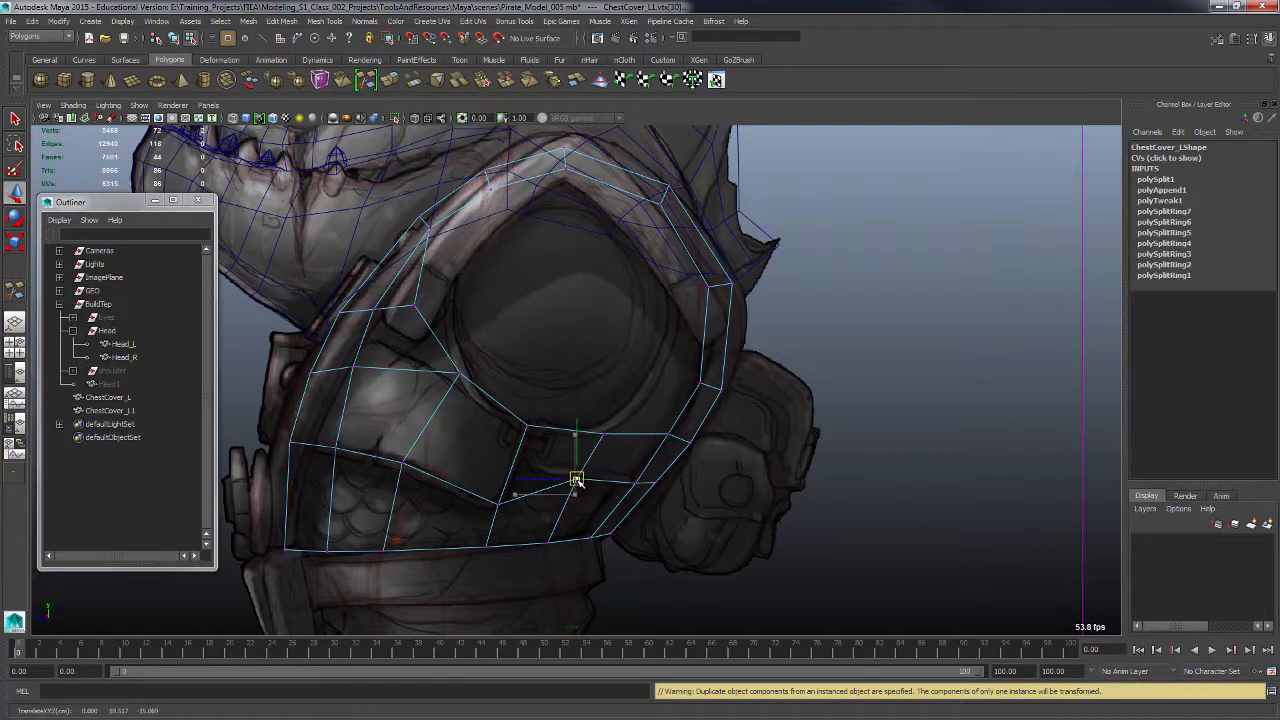
click(659, 483)
click(658, 483)
mouse_move(658, 483)
mouse_down()
mouse_move(666, 501)
mouse_move(655, 491)
mouse_up()
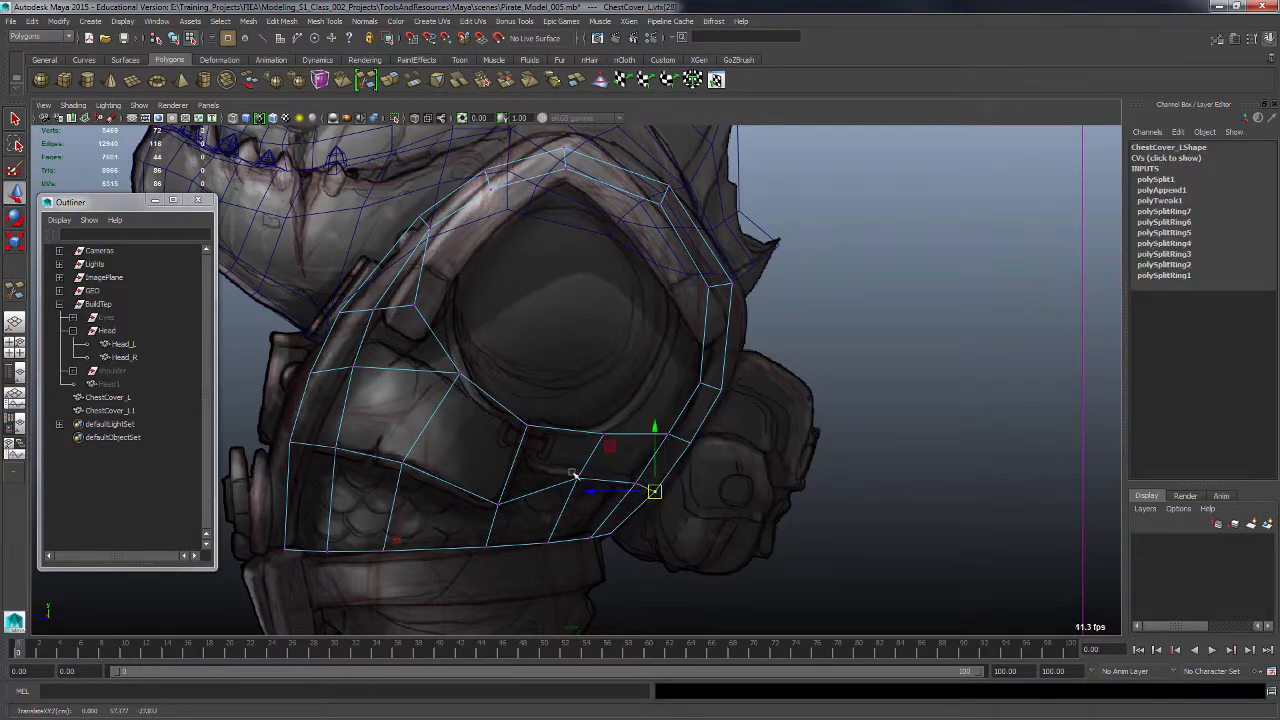
click(530, 421)
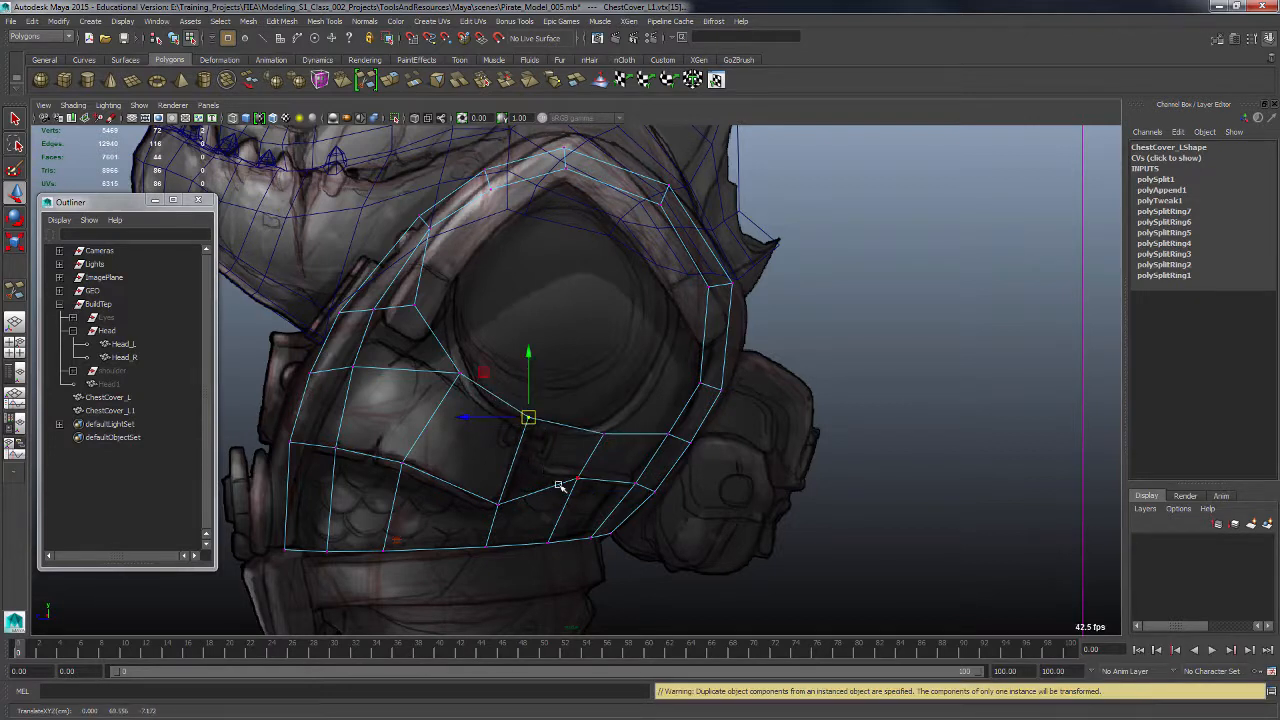
Step: Cut a new edge on ChestCover_L from the middle-row vertex below the arm opening to the vertical edge in front of it
key(F8)
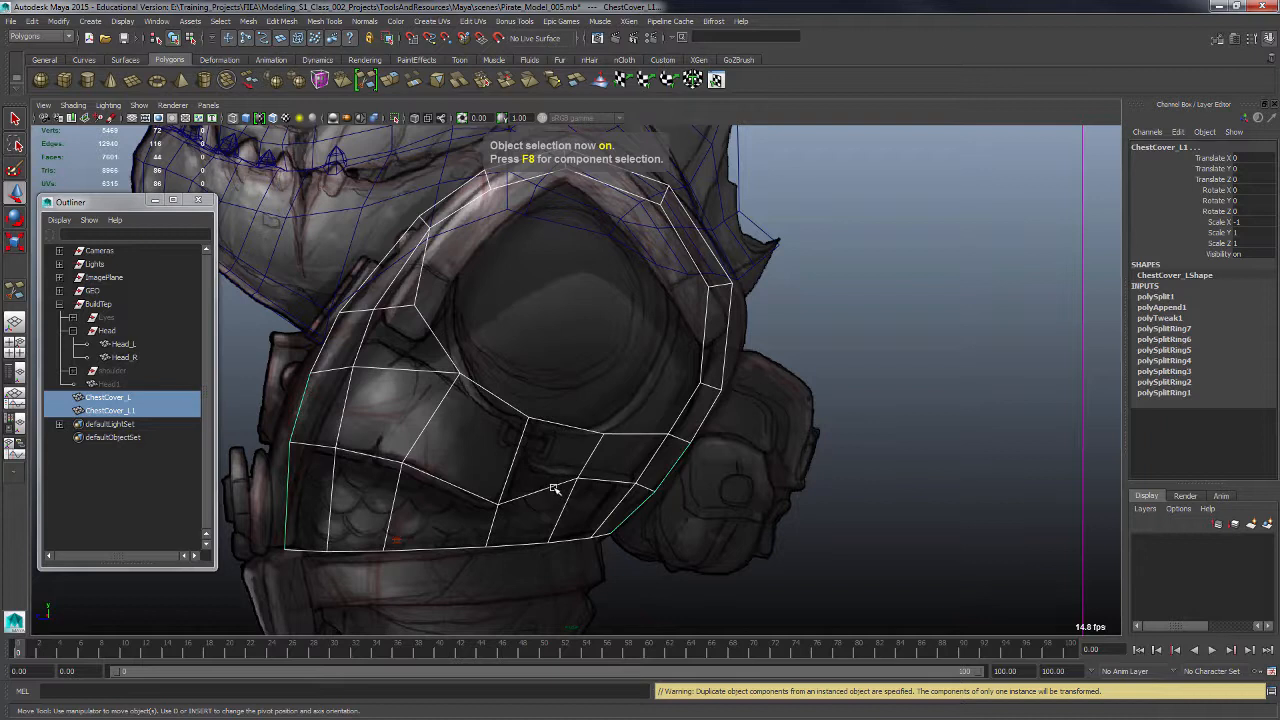
shift+right_drag(551, 490, 500, 425)
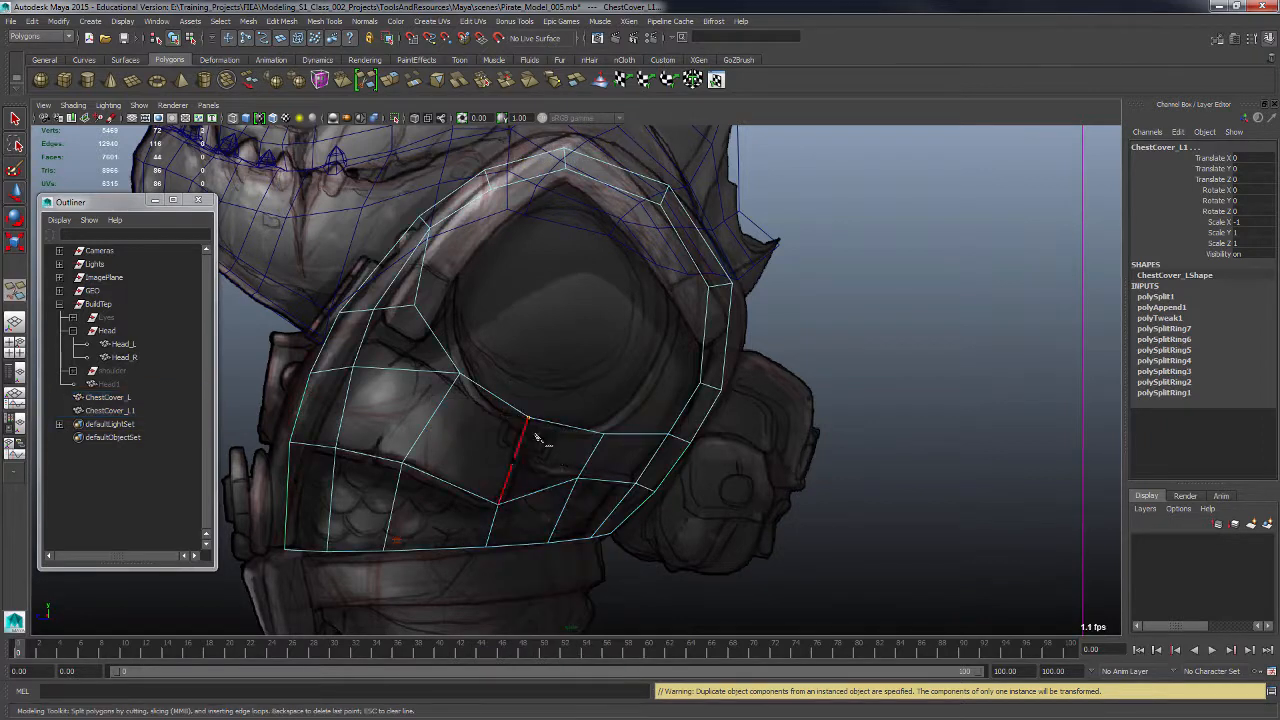
click(577, 478)
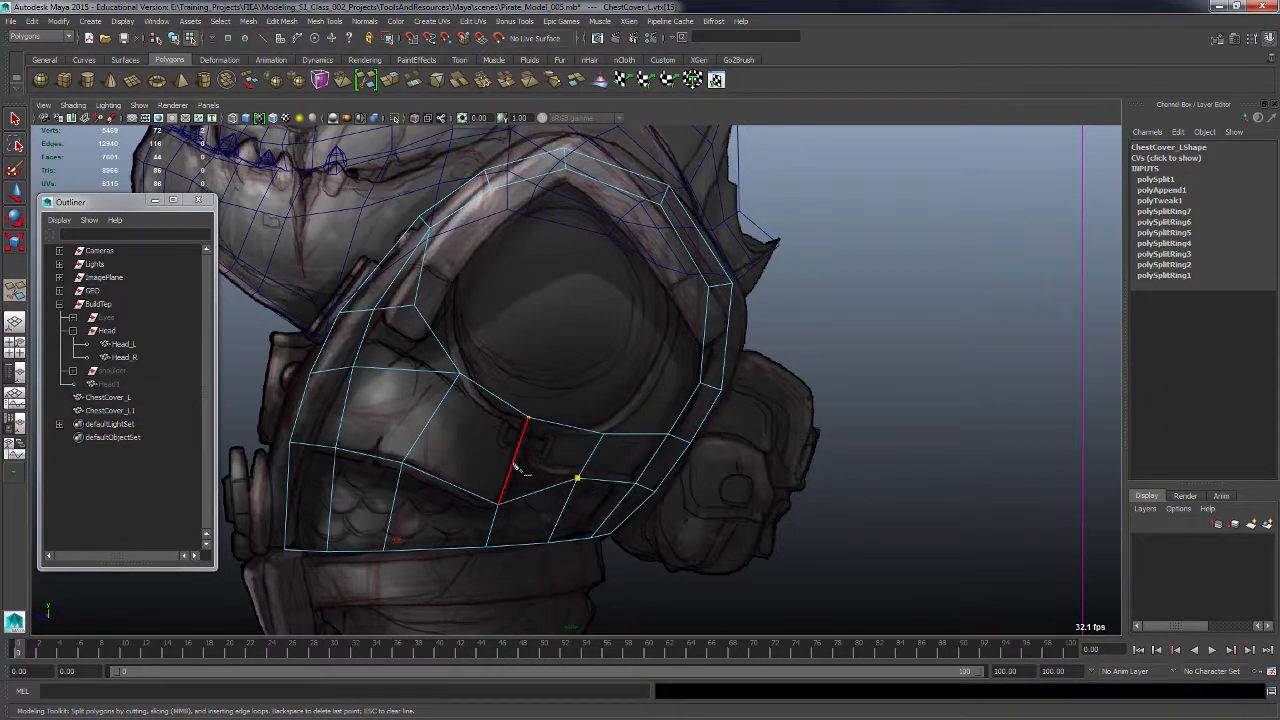
click(520, 465)
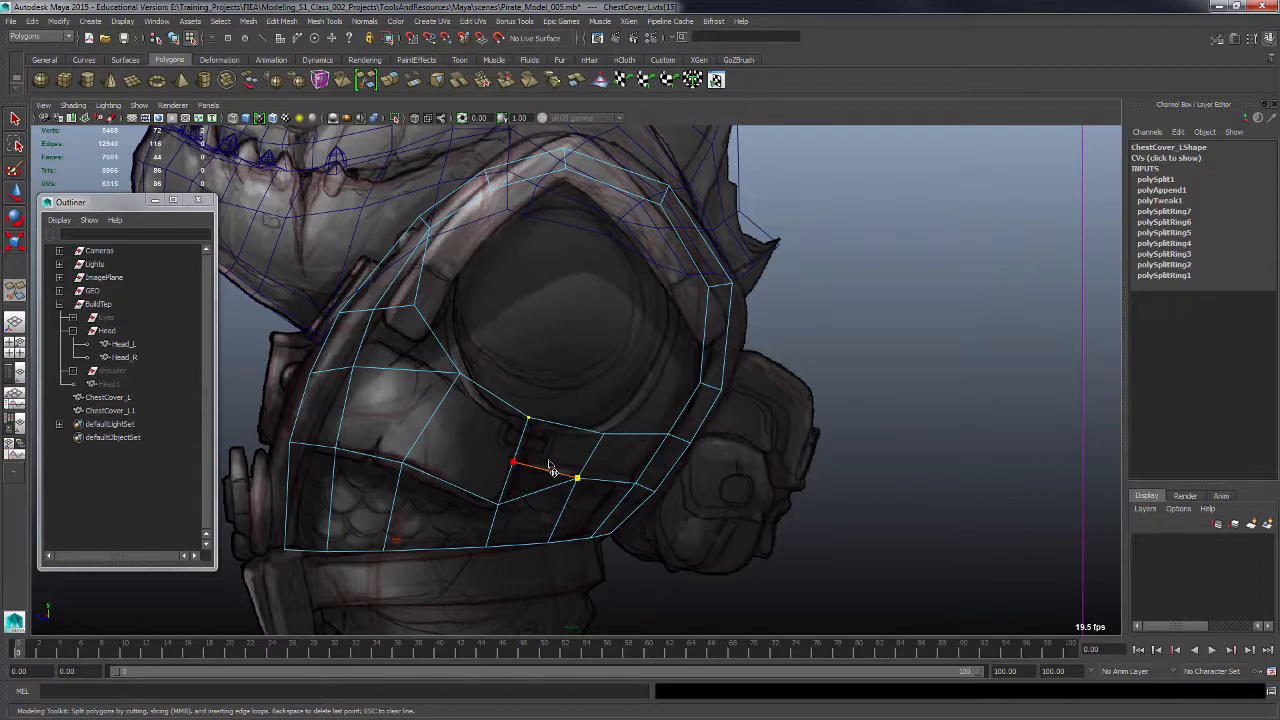
right_click(586, 508)
Step: Use Append to Polygon to add a face inside the arm opening's rear, placing two new vertices along the round arm hole
alt+middle_drag(576, 514, 570, 538)
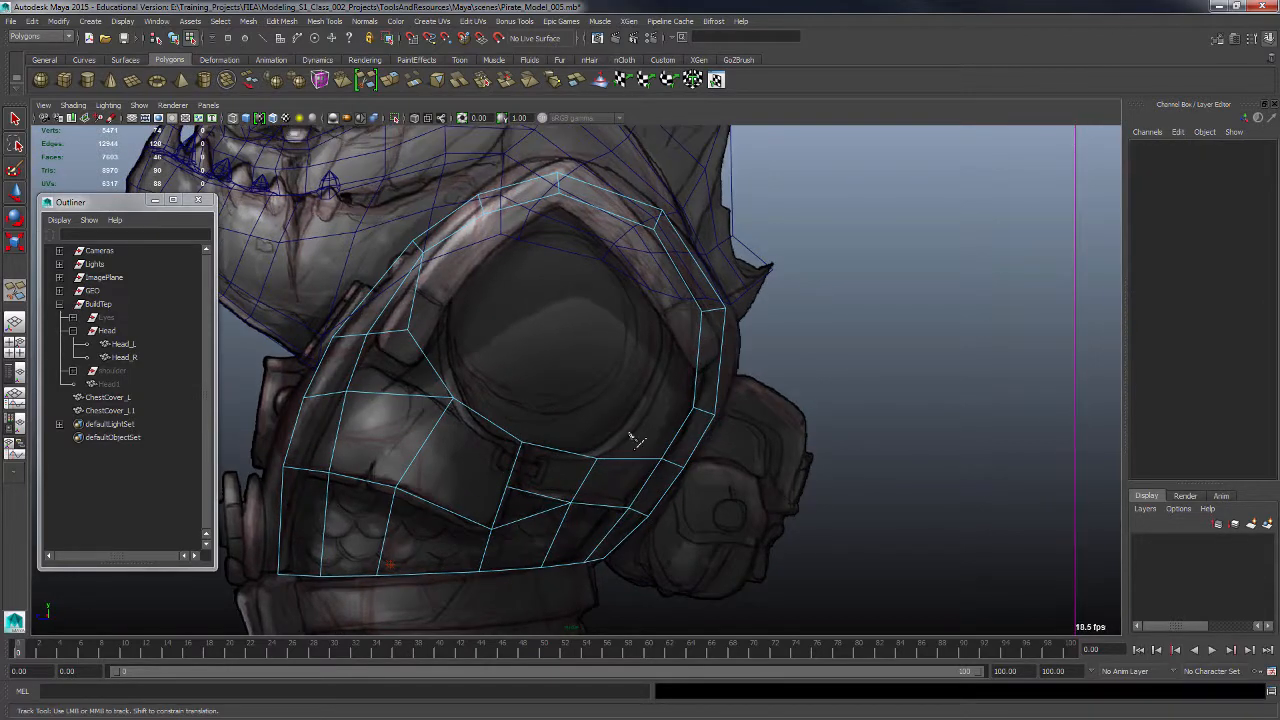
alt+middle_drag(609, 495, 608, 505)
key(F8)
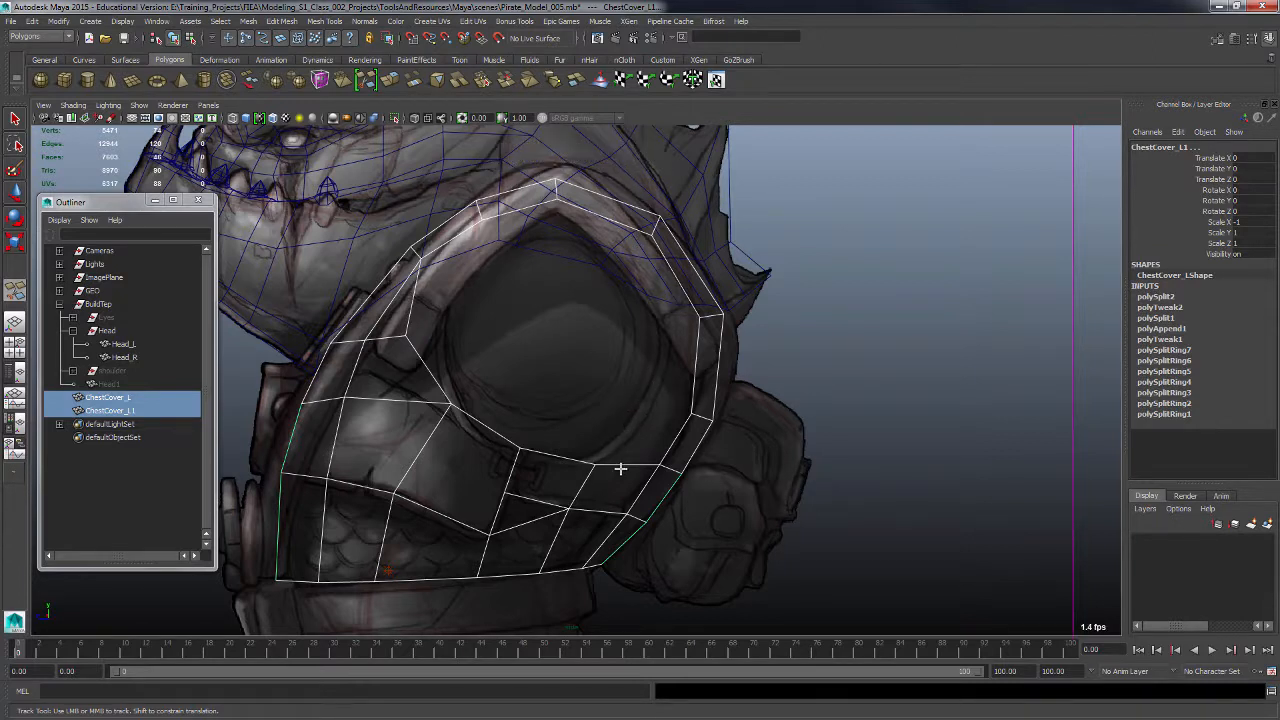
shift+right_drag(623, 467, 675, 418)
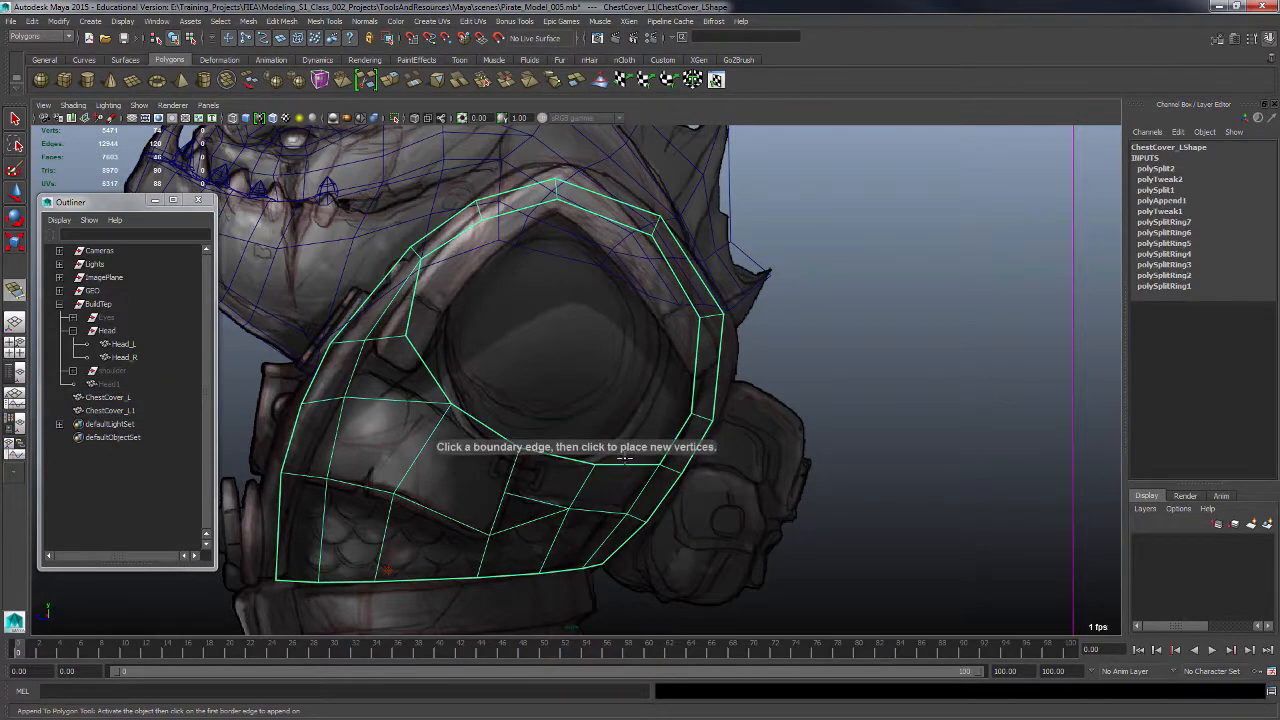
click(690, 400)
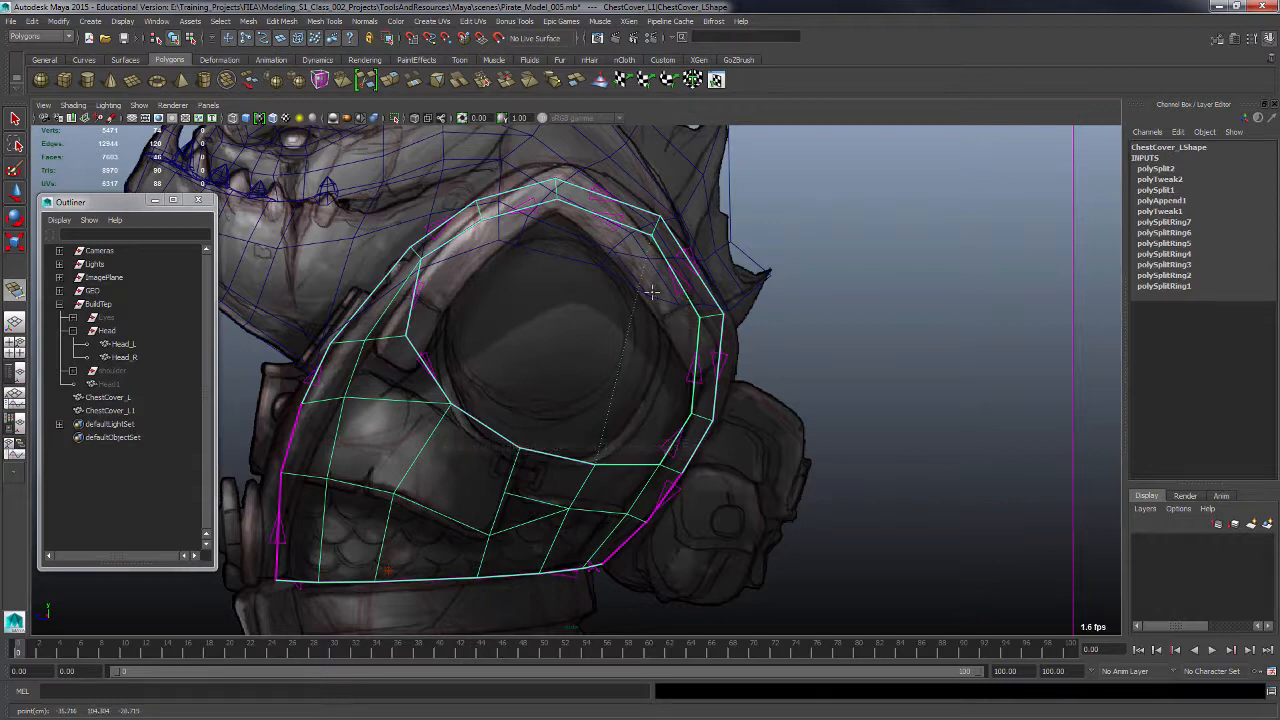
click(646, 402)
key(Return)
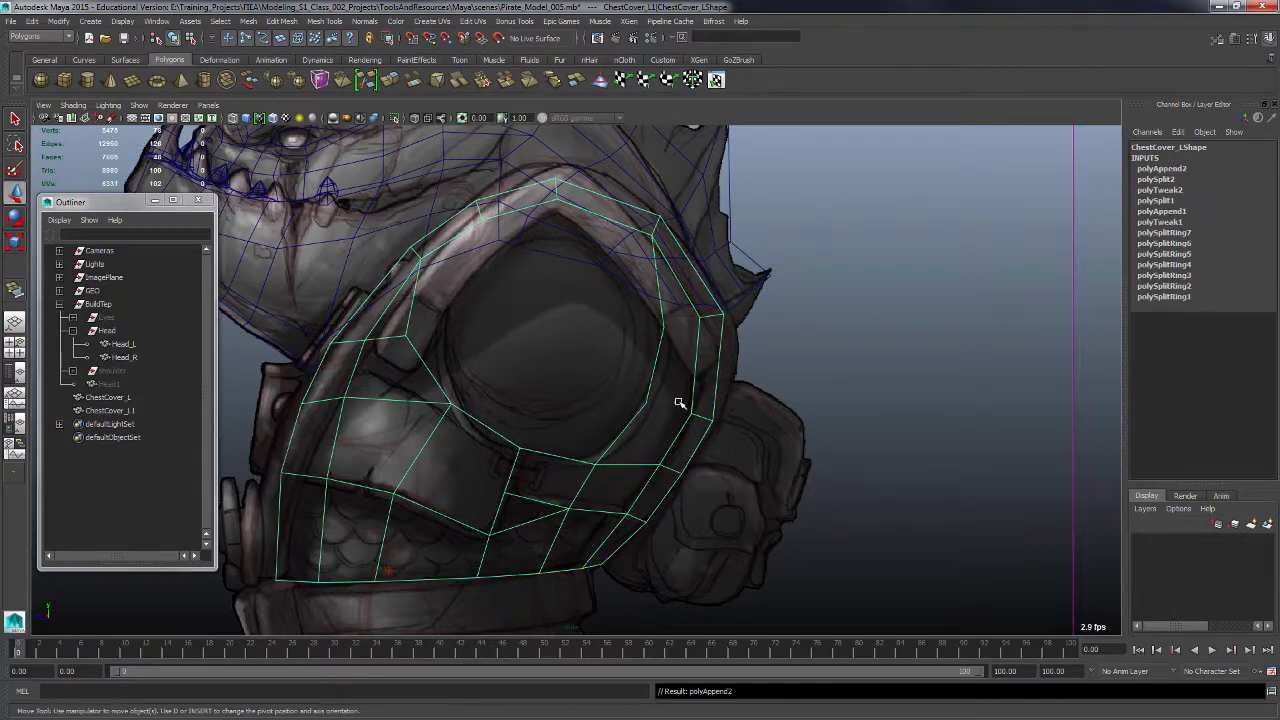
Step: Reposition the appended face's two new vertices in the perspective view so they follow the rear rim of the arm opening
key(space)
alt+drag(780, 330, 810, 316)
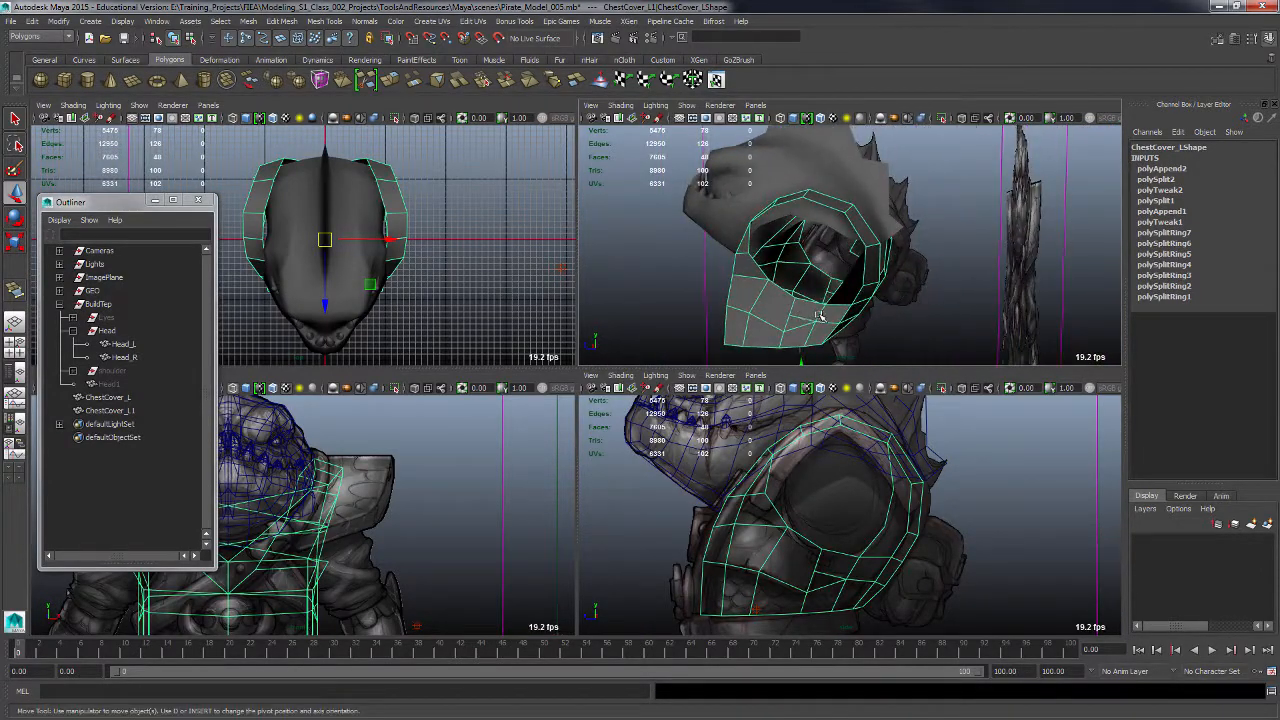
key(space)
alt+drag(686, 393, 740, 410)
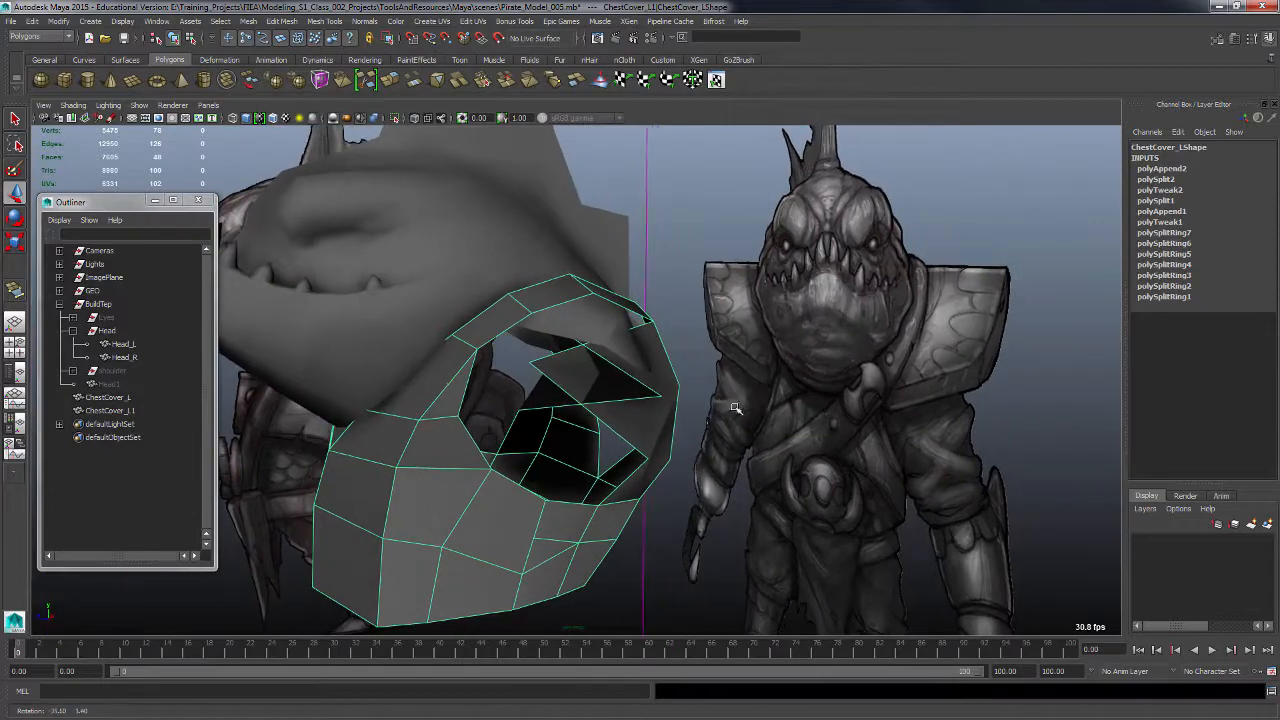
key(F9)
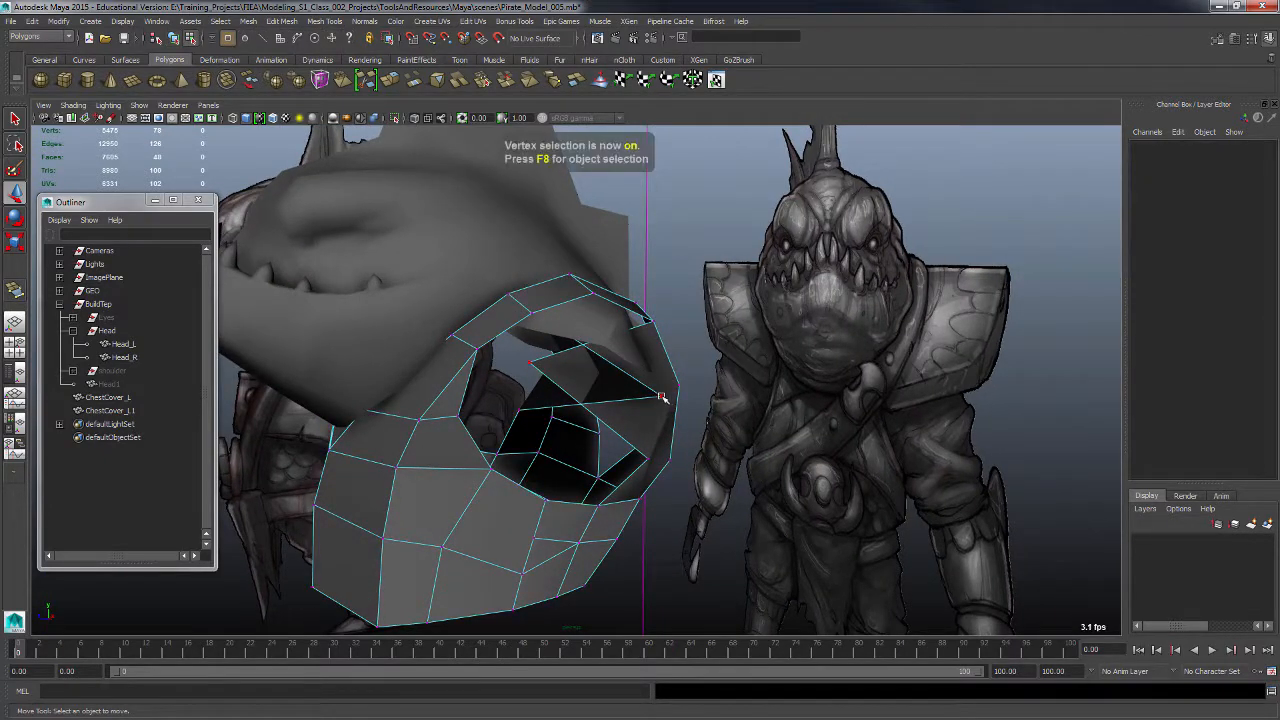
click(662, 398)
drag(689, 408, 545, 447)
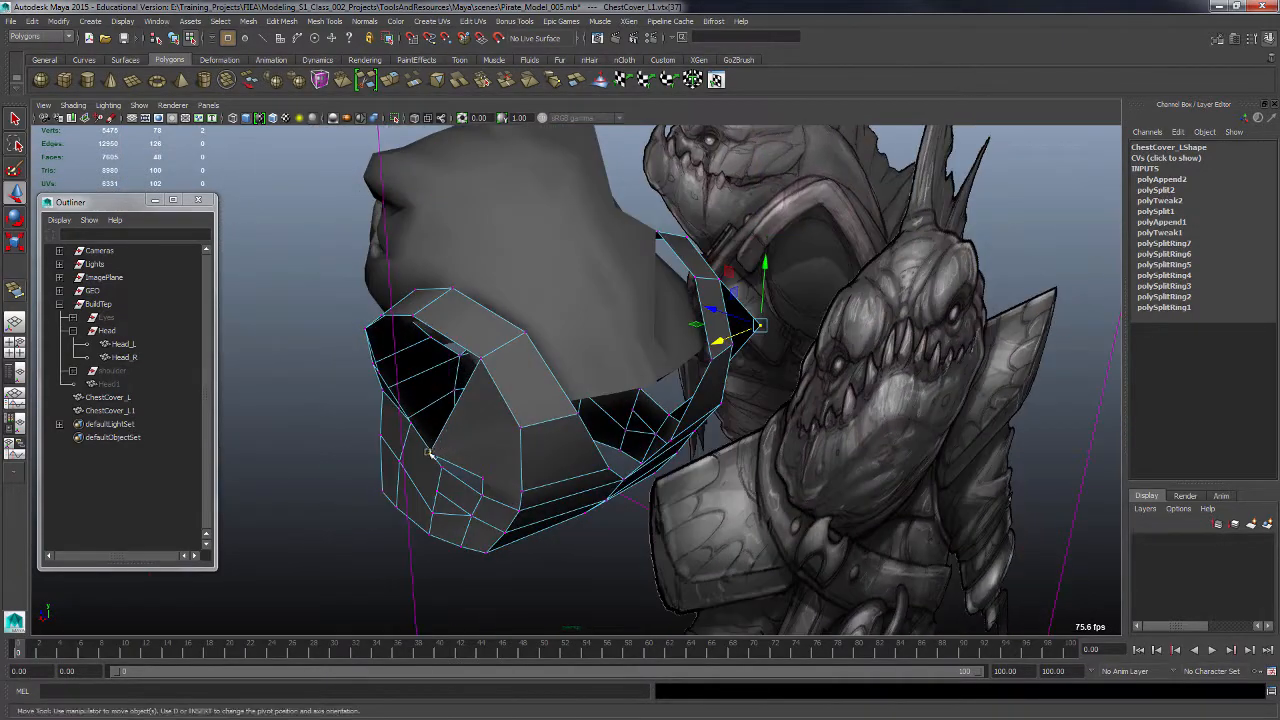
click(430, 453)
drag(402, 465, 461, 442)
alt+drag(560, 434, 493, 386)
click(458, 446)
click(484, 478)
click(497, 425)
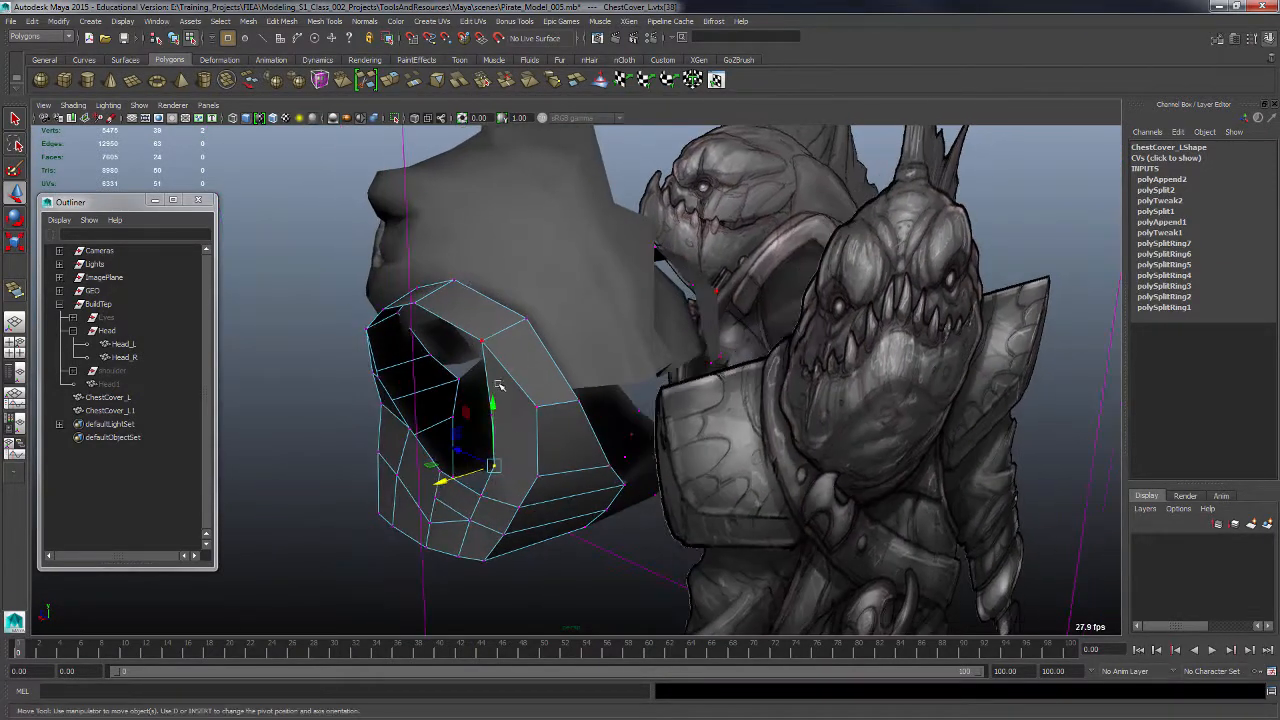
Step: Cut two edges across the strip behind ChestCover_L's arm opening, joining the new rim vertices to the matching outer vertices
key(F8)
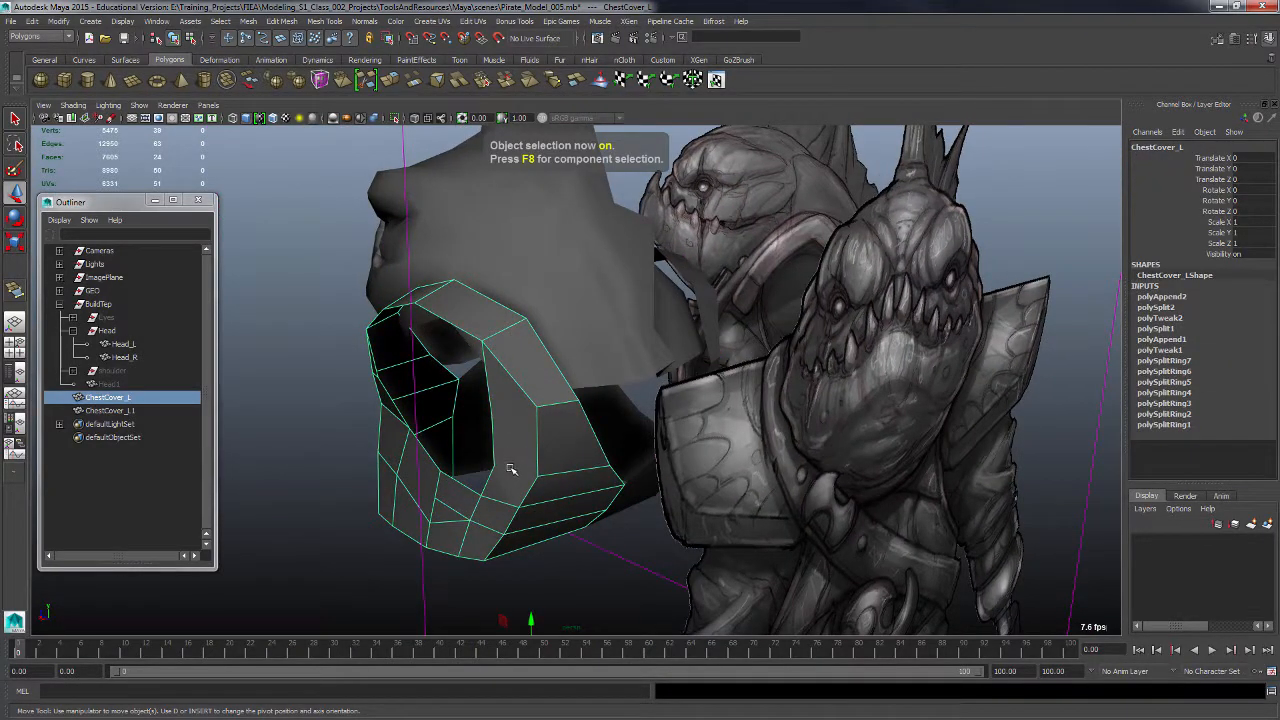
shift+right_drag(513, 473, 460, 420)
alt+drag(512, 426, 515, 443)
click(515, 446)
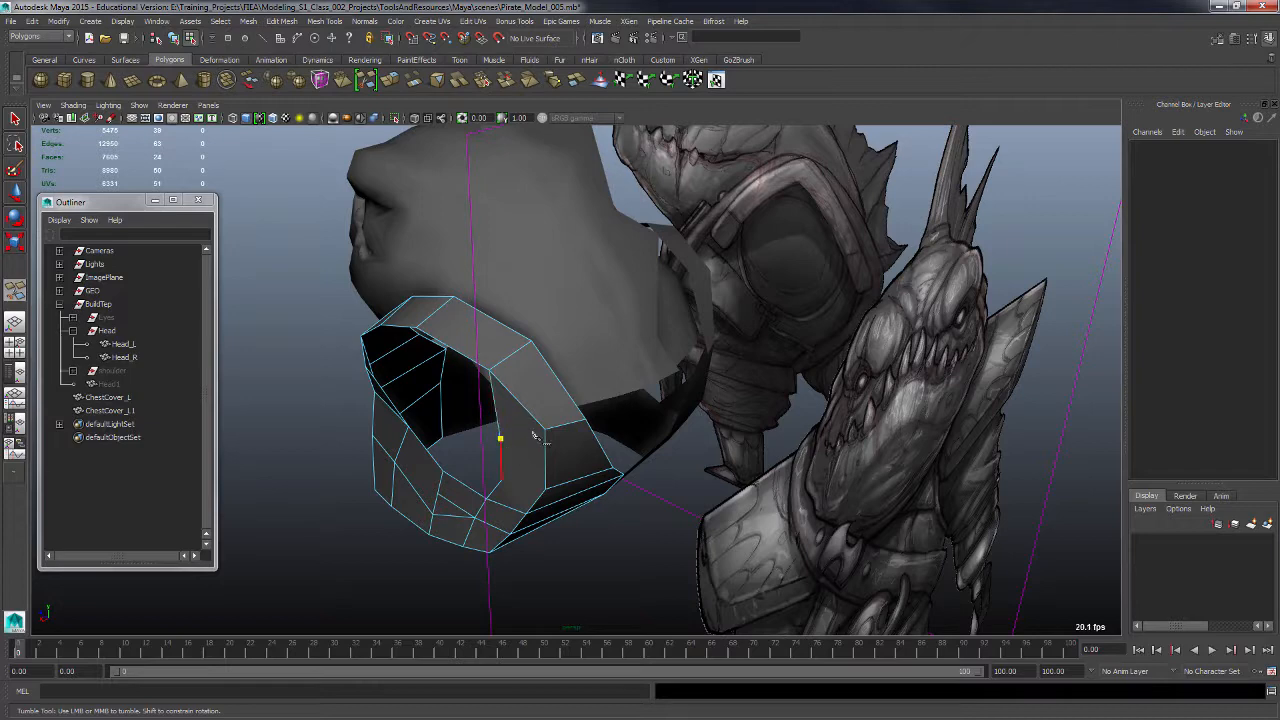
click(544, 431)
right_click(522, 458)
alt+drag(512, 493, 687, 349)
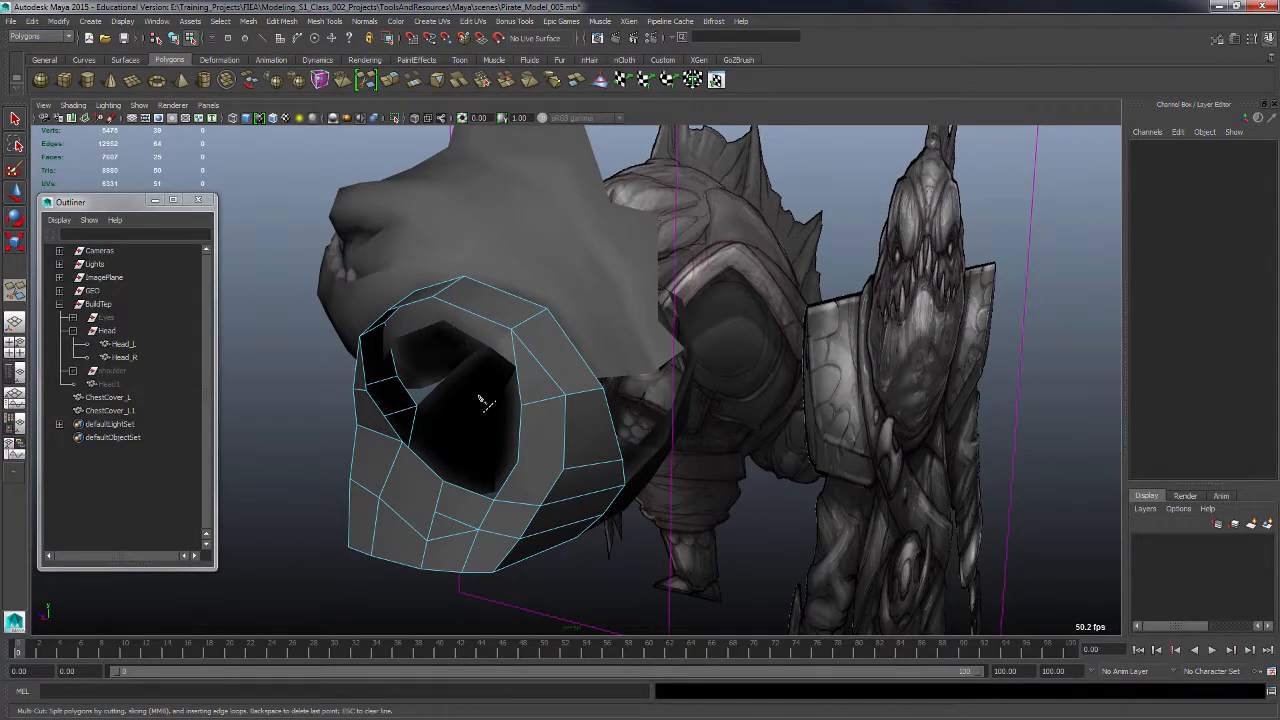
alt+drag(578, 425, 515, 442)
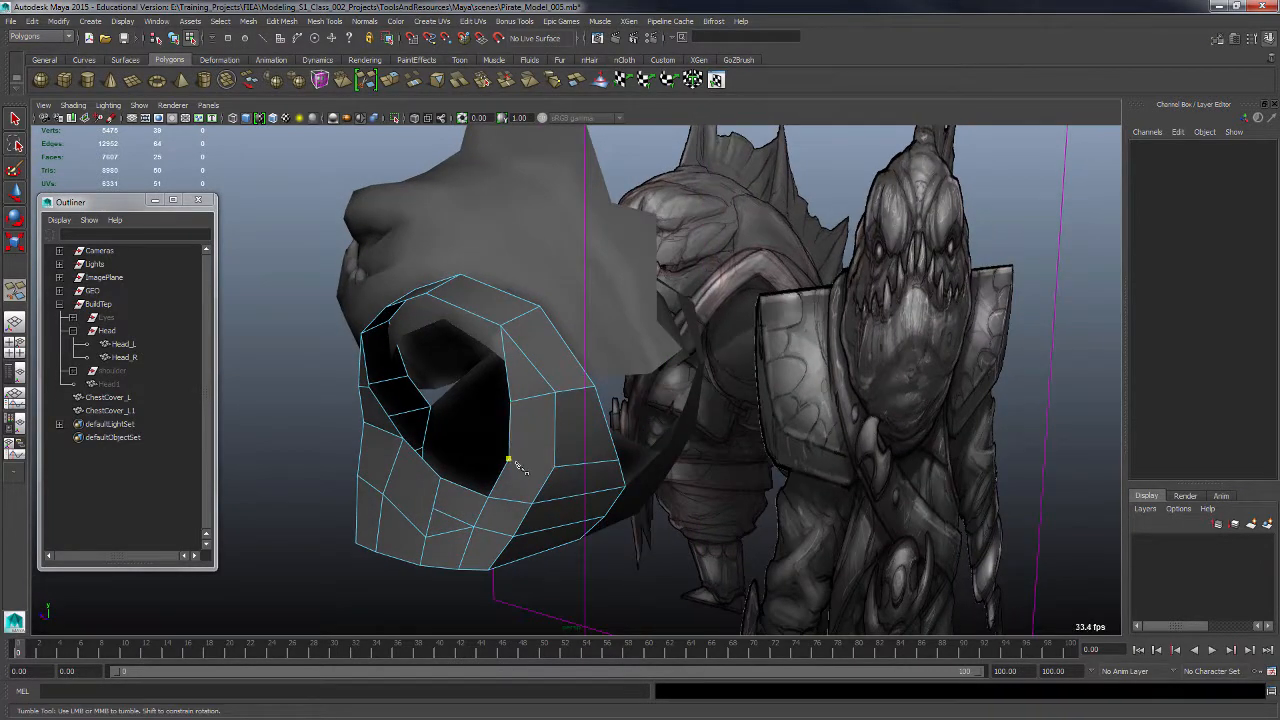
click(556, 428)
key(Return)
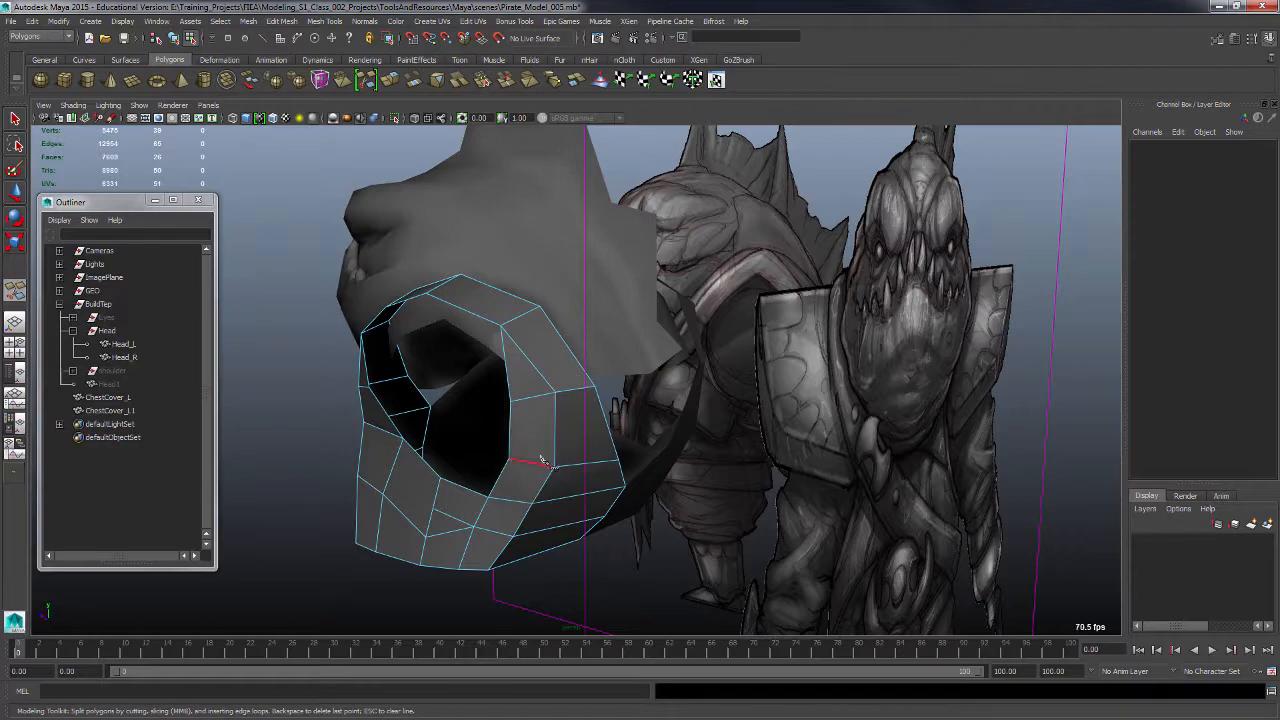
Step: Cut an edge path beneath the arm opening, from the upper front corner vertex diagonally through to the row behind it
alt+drag(549, 477, 680, 443)
alt+right_drag(680, 443, 655, 437)
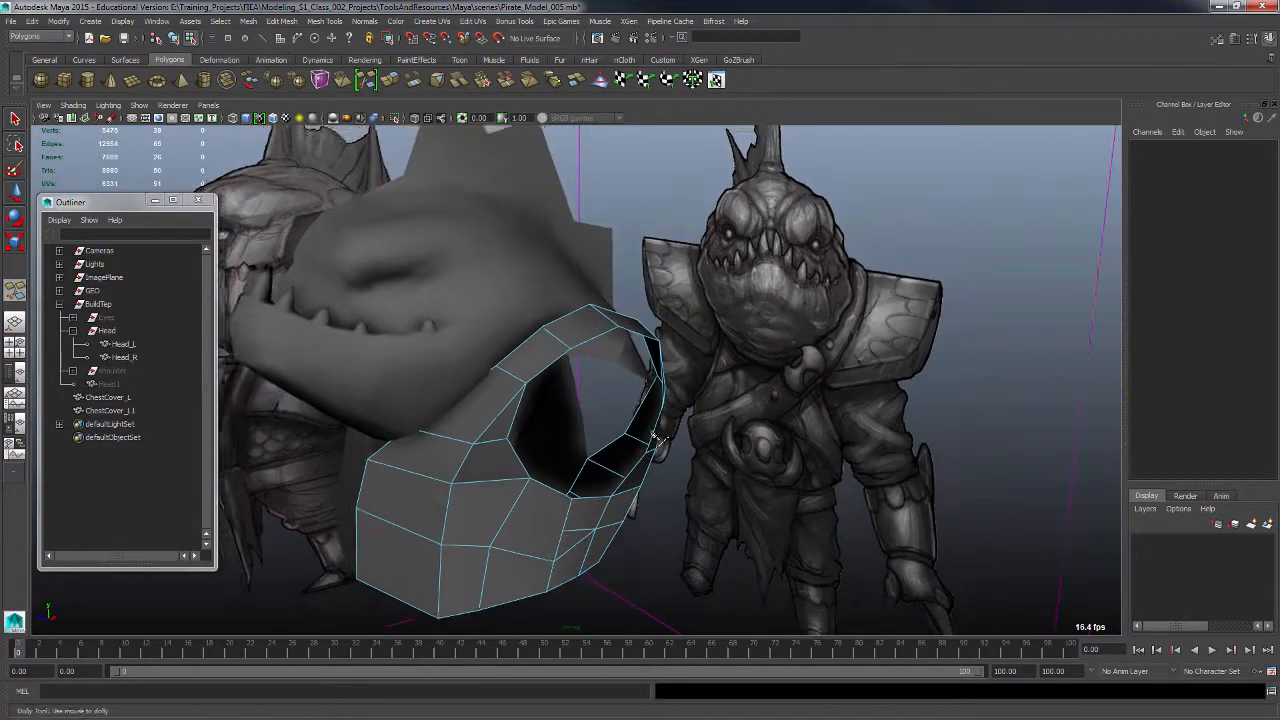
alt+drag(655, 437, 549, 466)
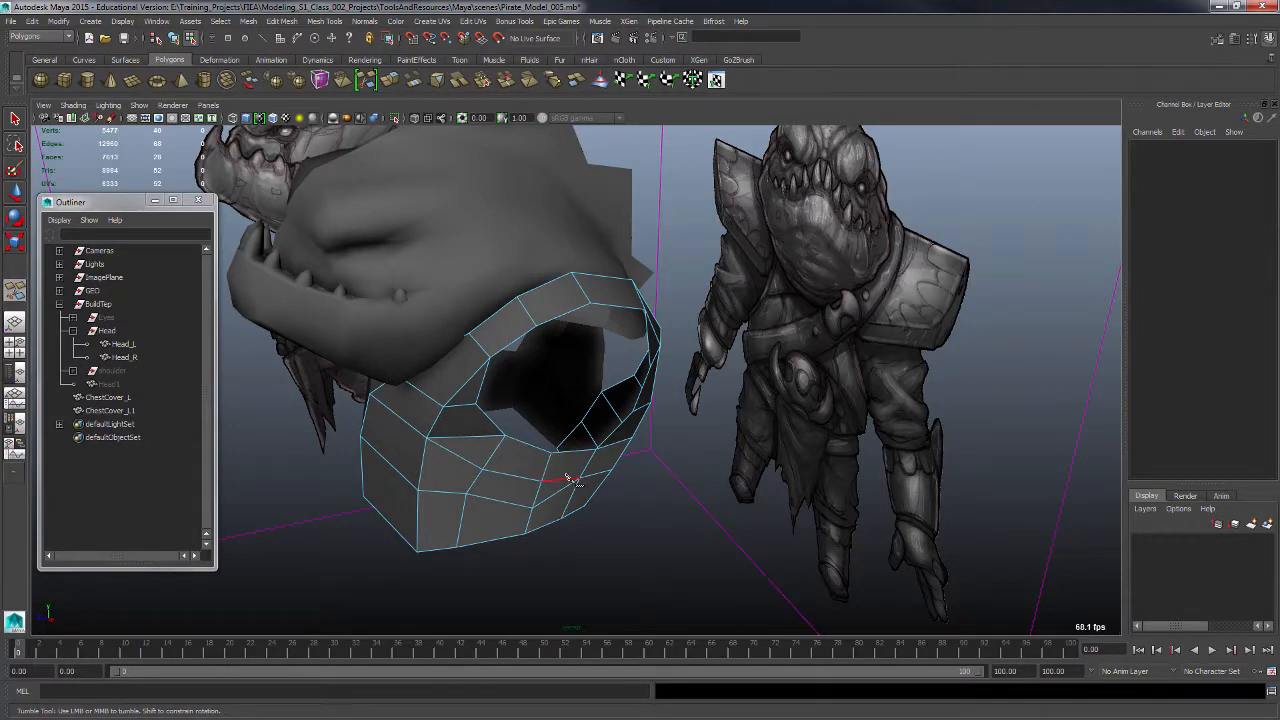
alt+drag(570, 479, 488, 398)
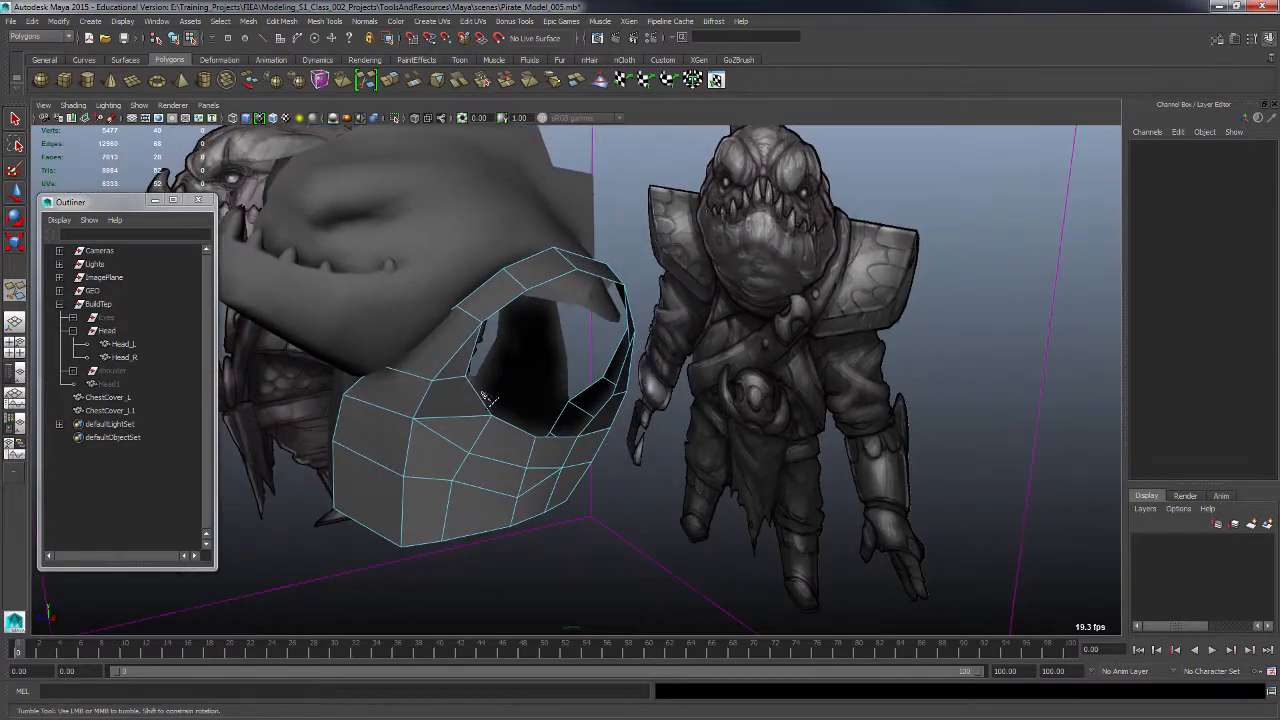
Step: Select the neckline vertex beside the jaw for moving and delete ChestCover_L's construction history
click(15, 145)
mouse_move(485, 478)
alt+mouse_down()
mouse_move(506, 466)
mouse_move(557, 491)
mouse_move(603, 491)
mouse_move(508, 507)
mouse_move(471, 489)
mouse_move(571, 491)
mouse_move(571, 526)
mouse_move(603, 500)
mouse_move(575, 430)
mouse_move(617, 433)
mouse_move(601, 449)
alt+mouse_up()
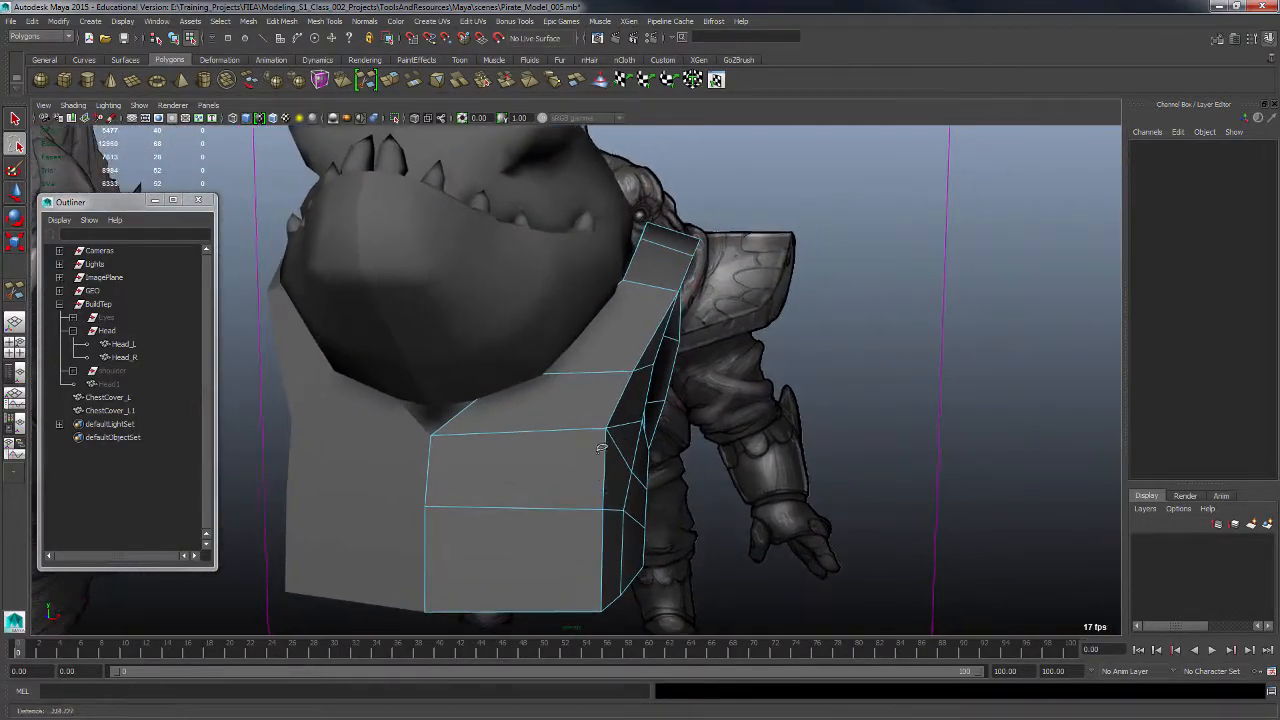
key(F9)
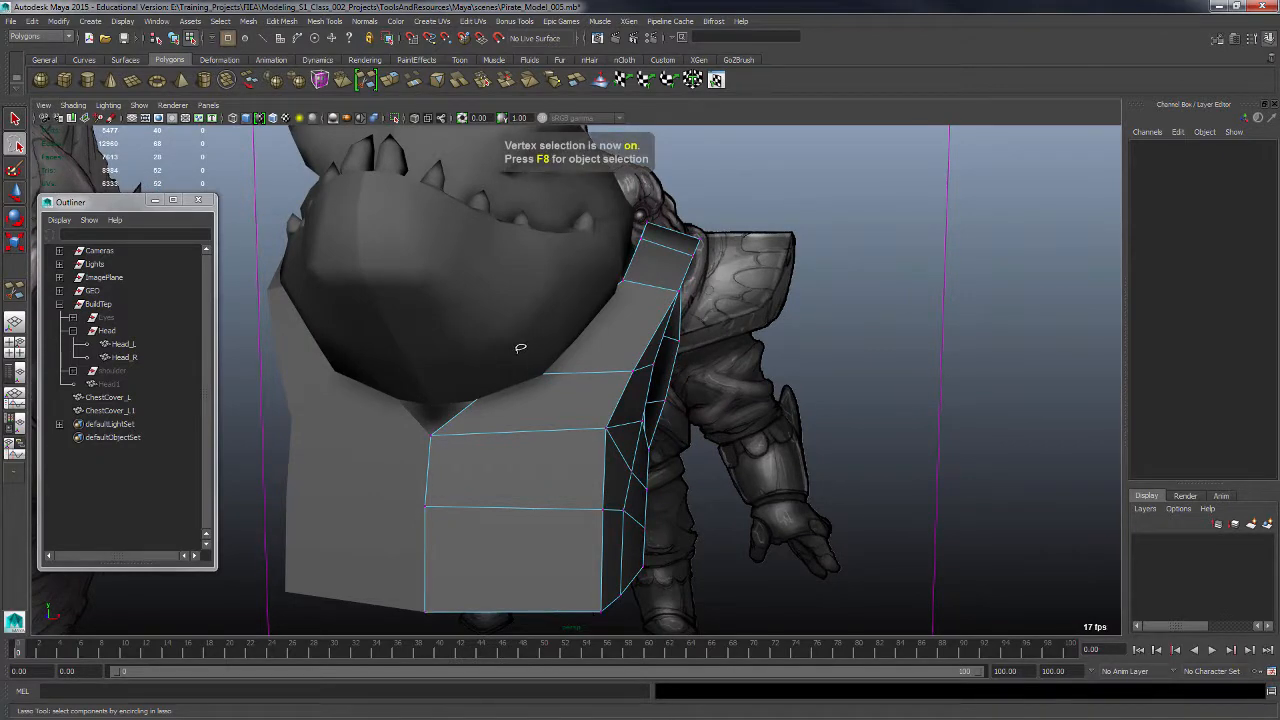
mouse_move(520, 348)
mouse_down()
mouse_move(582, 395)
mouse_move(577, 430)
mouse_move(590, 412)
mouse_move(617, 414)
mouse_move(601, 436)
mouse_move(558, 448)
mouse_move(523, 394)
mouse_up()
key(w)
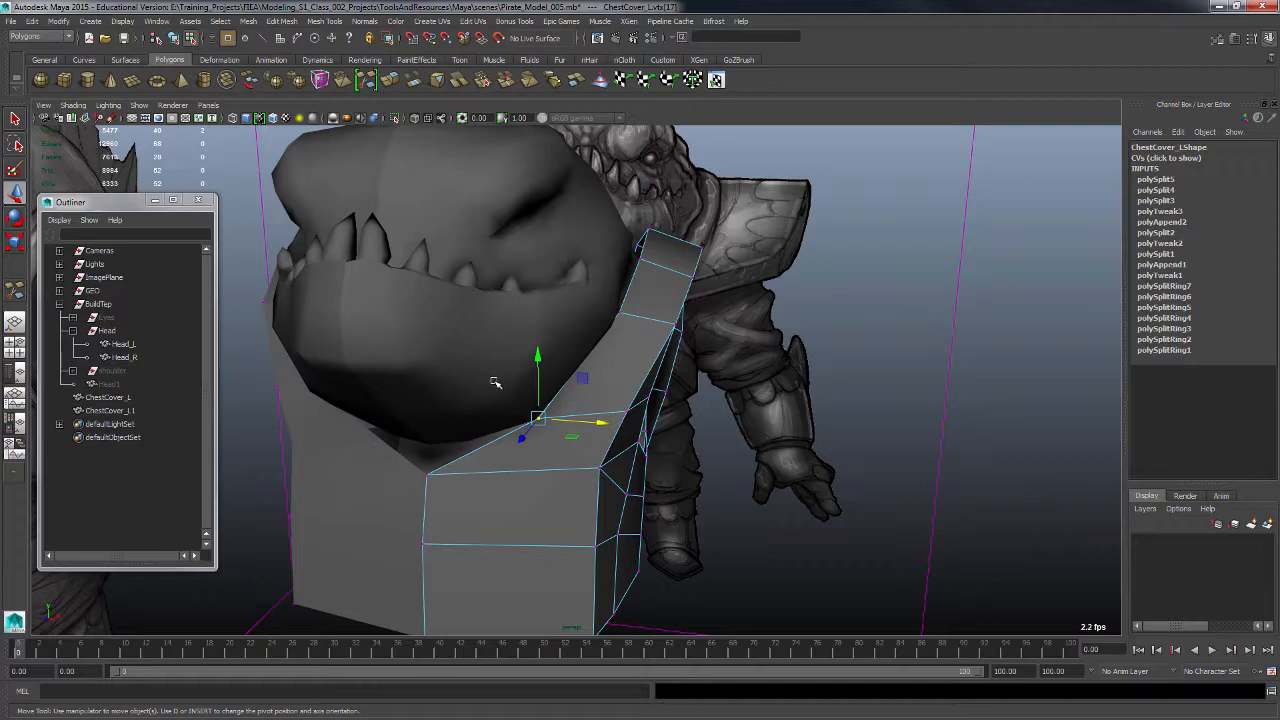
key(F8)
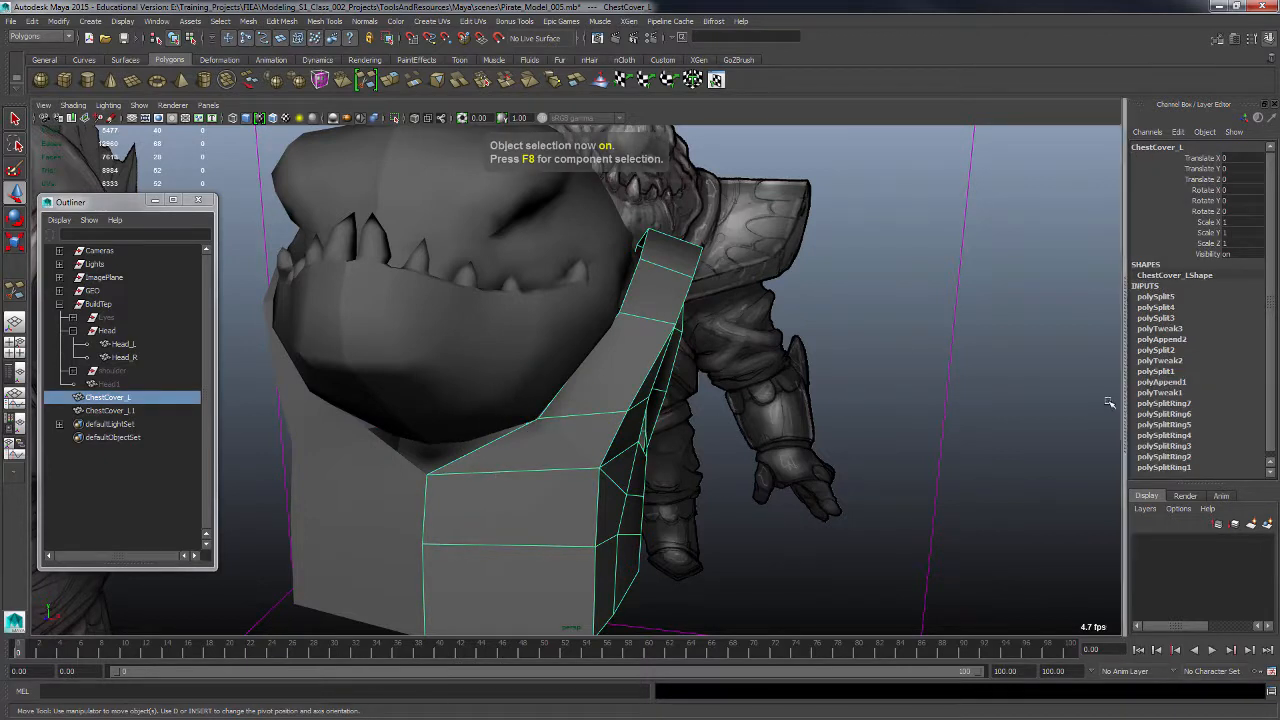
key(alt+shift+d)
Step: Insert a new vertex on ChestCover_L's front neckline edge, between the centre seam and the vertex beside the jaw
alt+drag(610, 453, 592, 453)
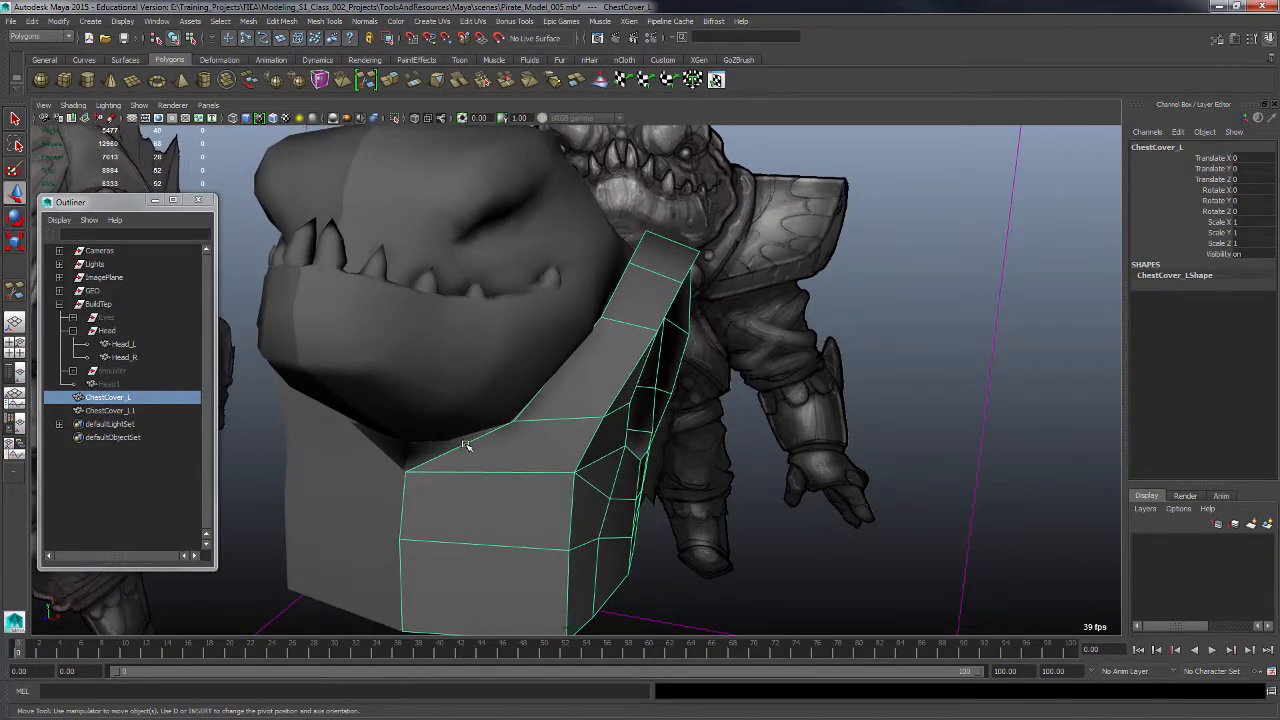
shift+right_drag(466, 442, 428, 420)
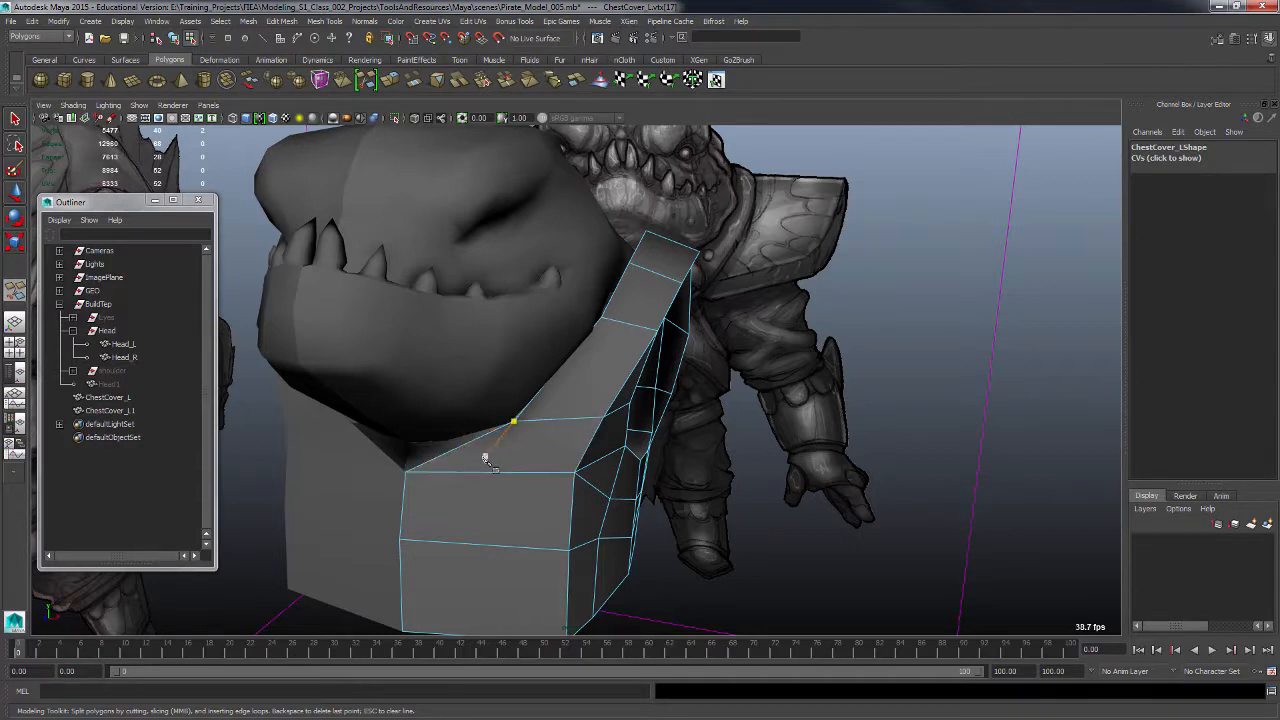
click(469, 448)
shift+drag(463, 447, 459, 447)
alt+drag(470, 462, 498, 475)
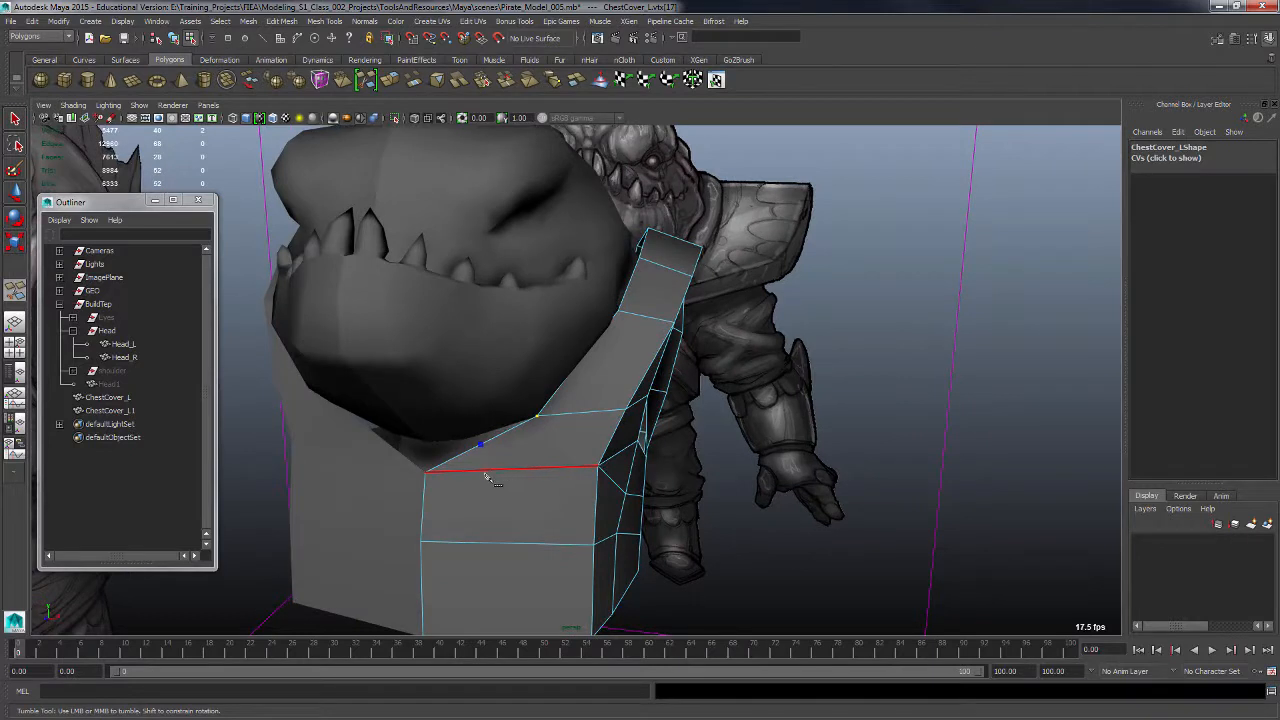
right_click(491, 468)
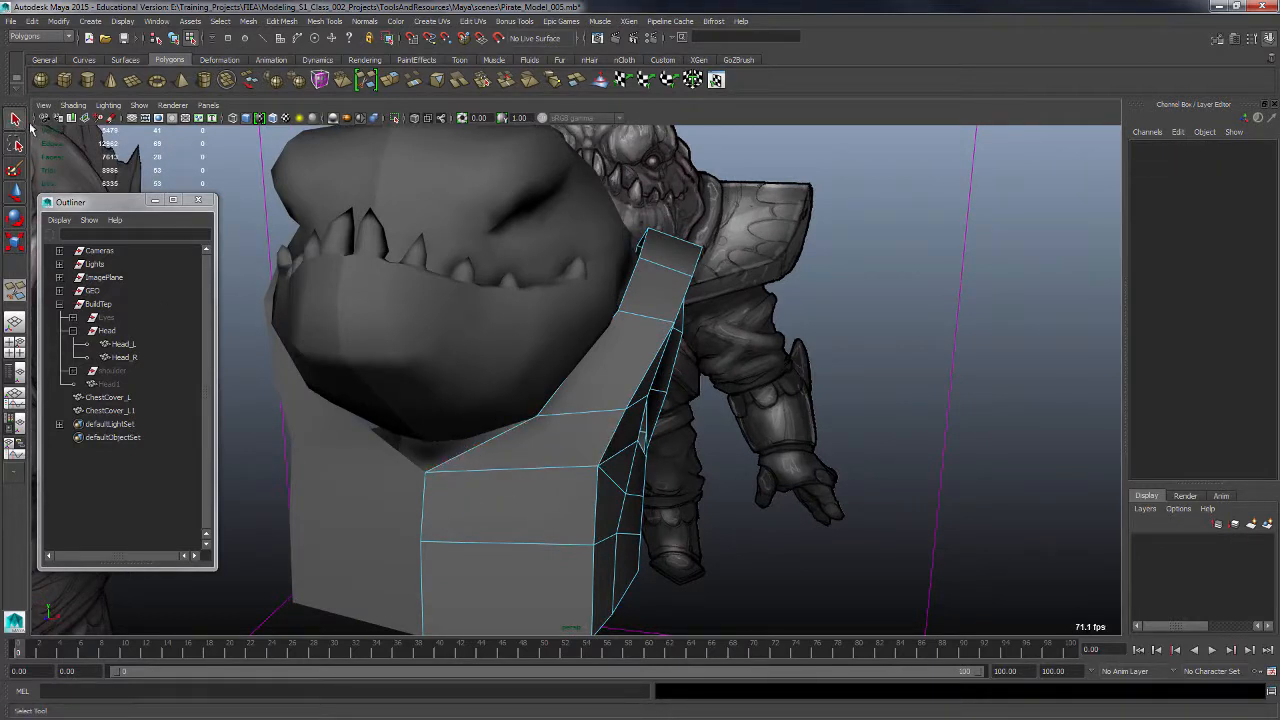
Step: Move the new neckline vertex inward toward the centre seam and up beneath the jaw
key(q)
key(F9)
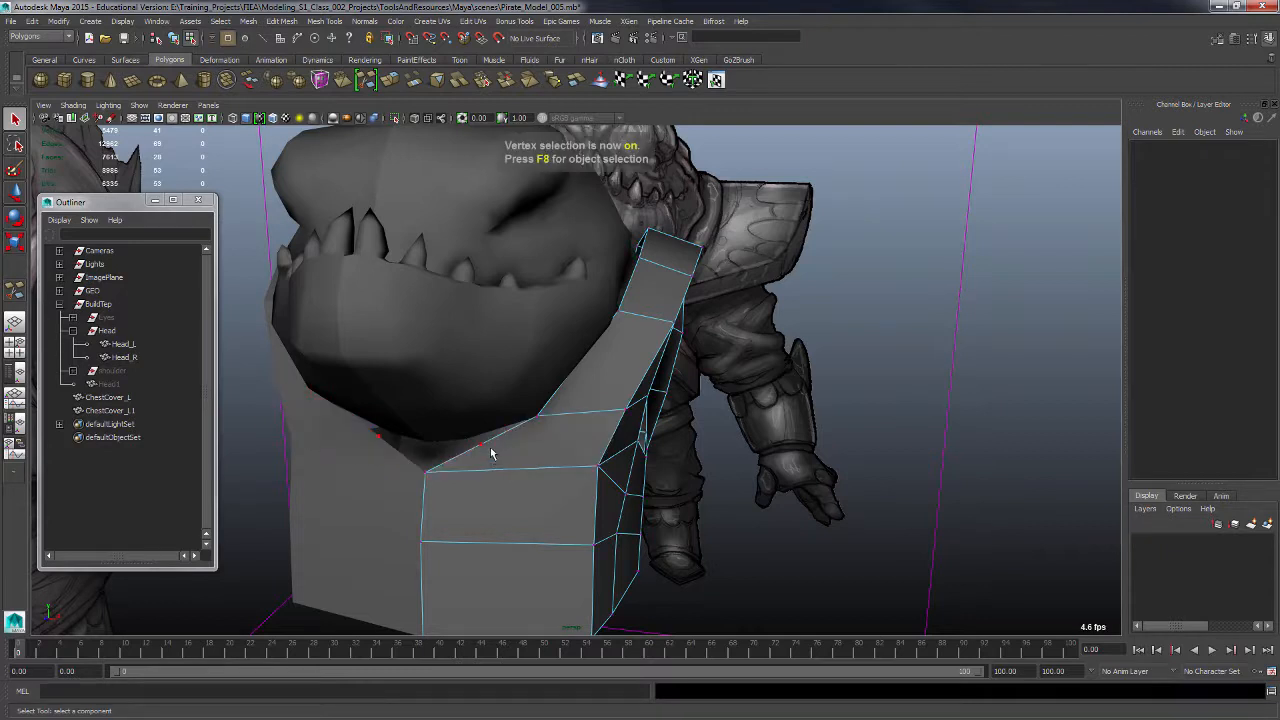
alt+drag(495, 461, 479, 461)
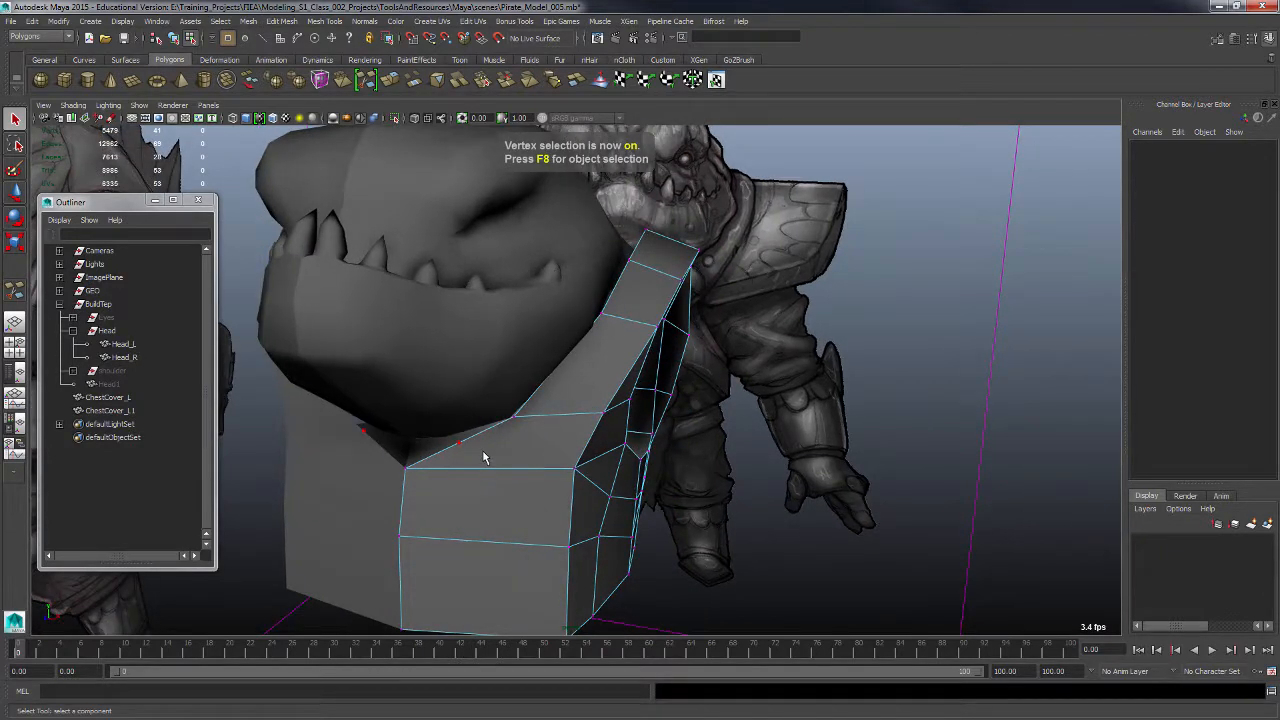
key(F11)
right_drag(476, 404, 438, 407)
click(462, 443)
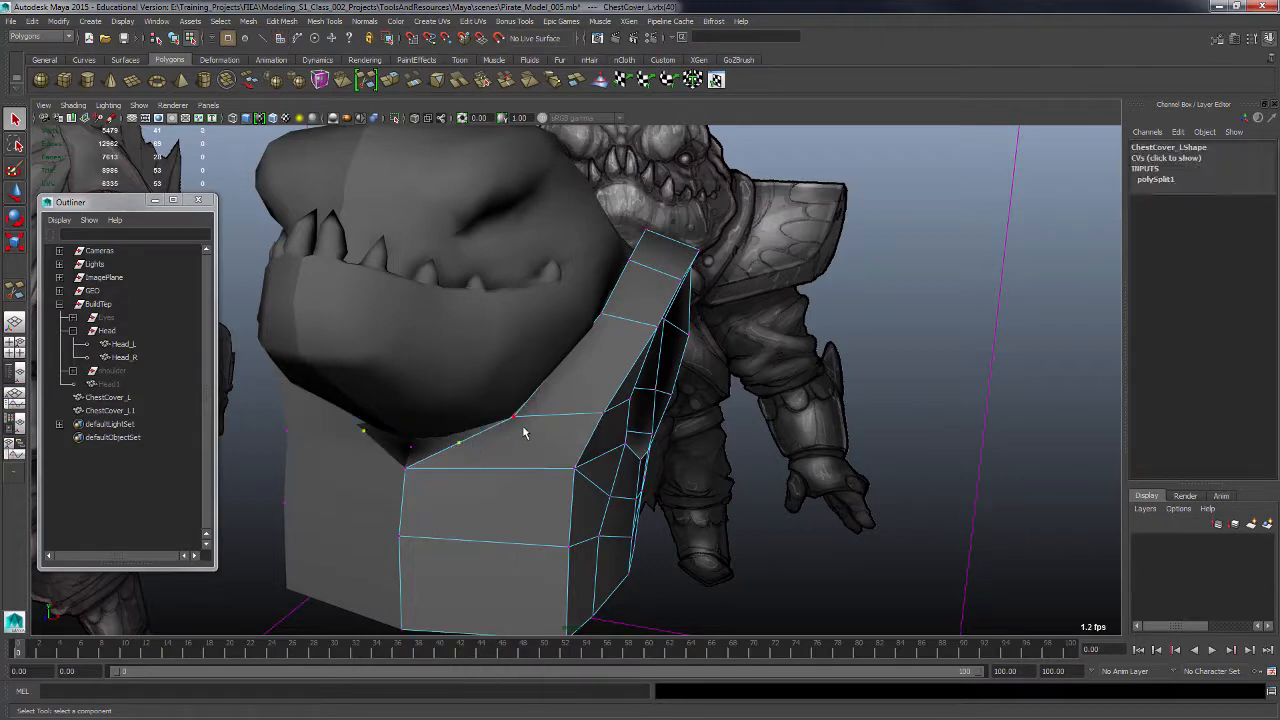
key(w)
alt+drag(489, 475, 501, 407)
drag(487, 408, 496, 407)
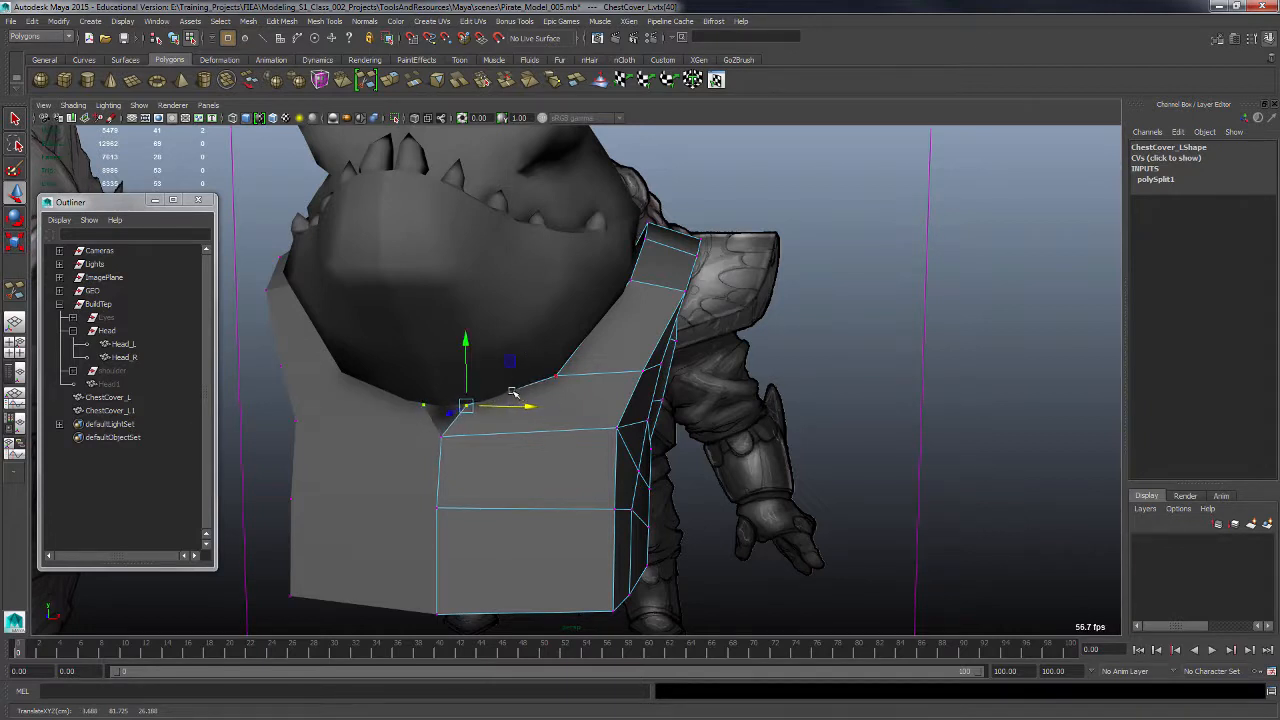
Step: Snap the neckline vertex sideways onto the centre line and adjust its height and depth below the jaw
key(x)
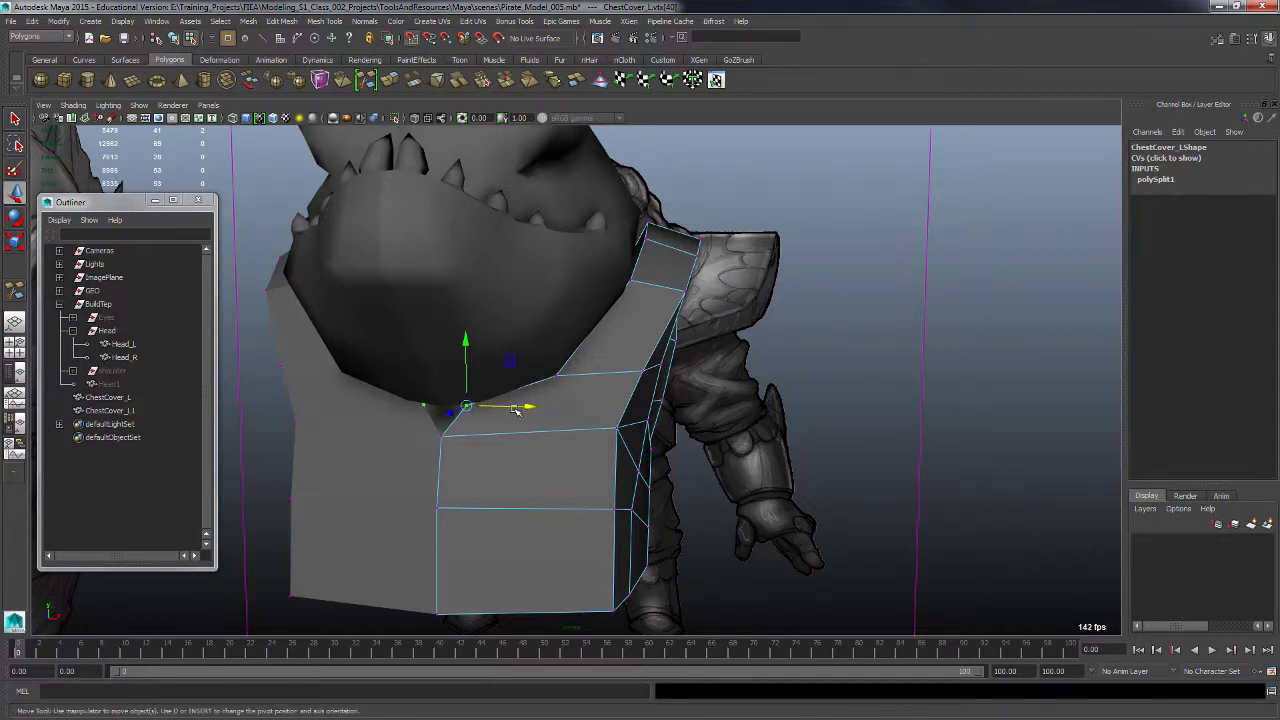
drag(518, 408, 388, 372)
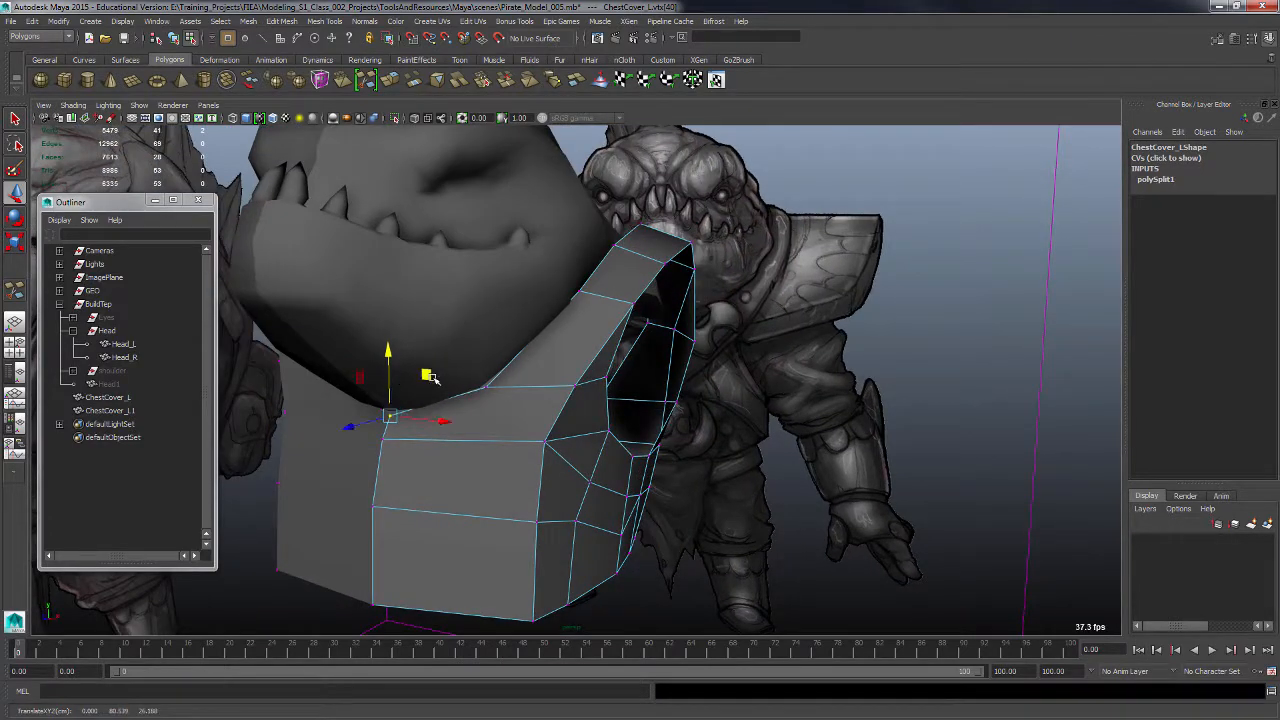
alt+middle_drag(392, 374, 608, 416)
alt+drag(608, 416, 512, 370)
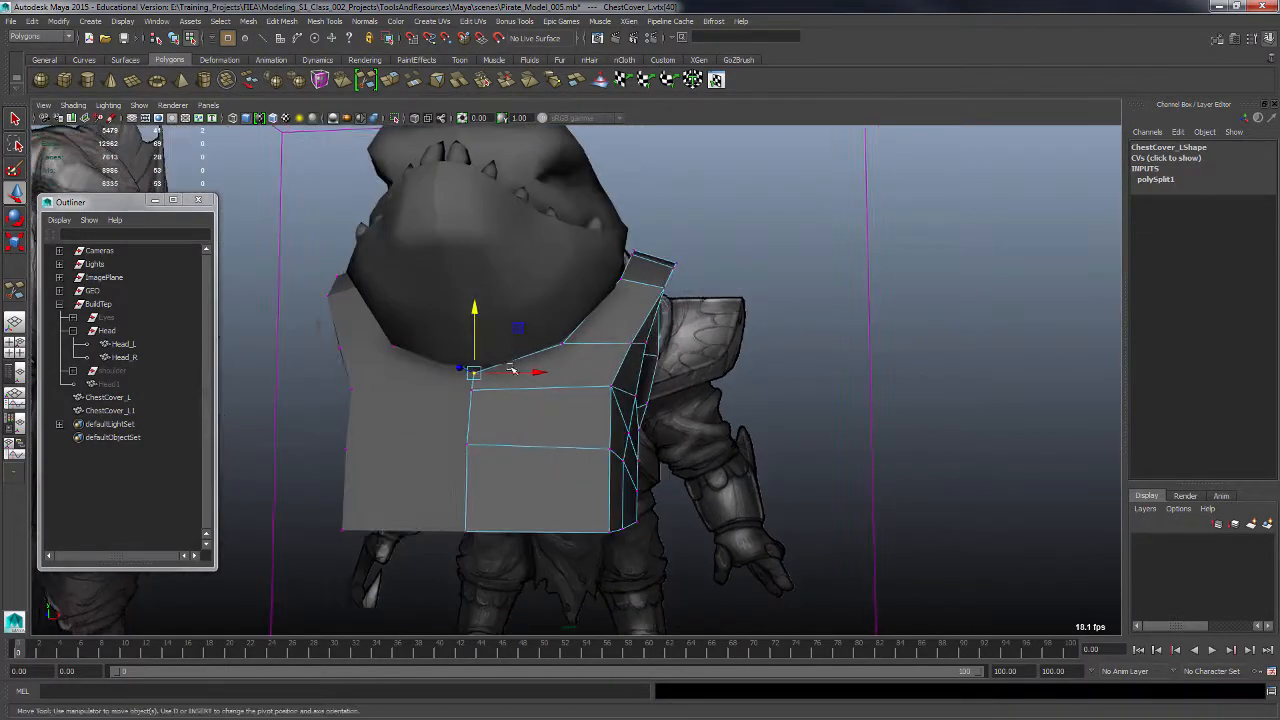
mouse_move(490, 446)
alt+mouse_down()
mouse_move(551, 423)
mouse_move(563, 434)
mouse_move(466, 446)
alt+mouse_up()
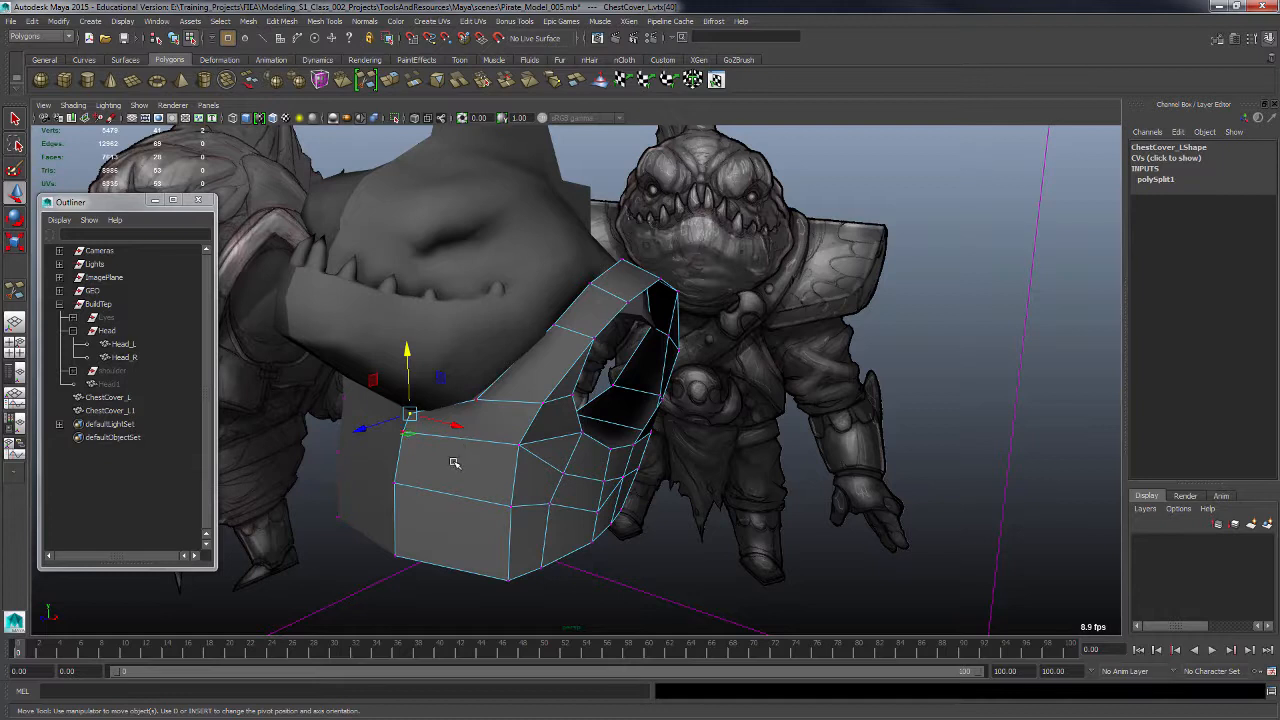
Step: Cut a vertical edge line down the chest front from the neckline vertex beside the jaw, through both rows, to the lower border
key(F8)
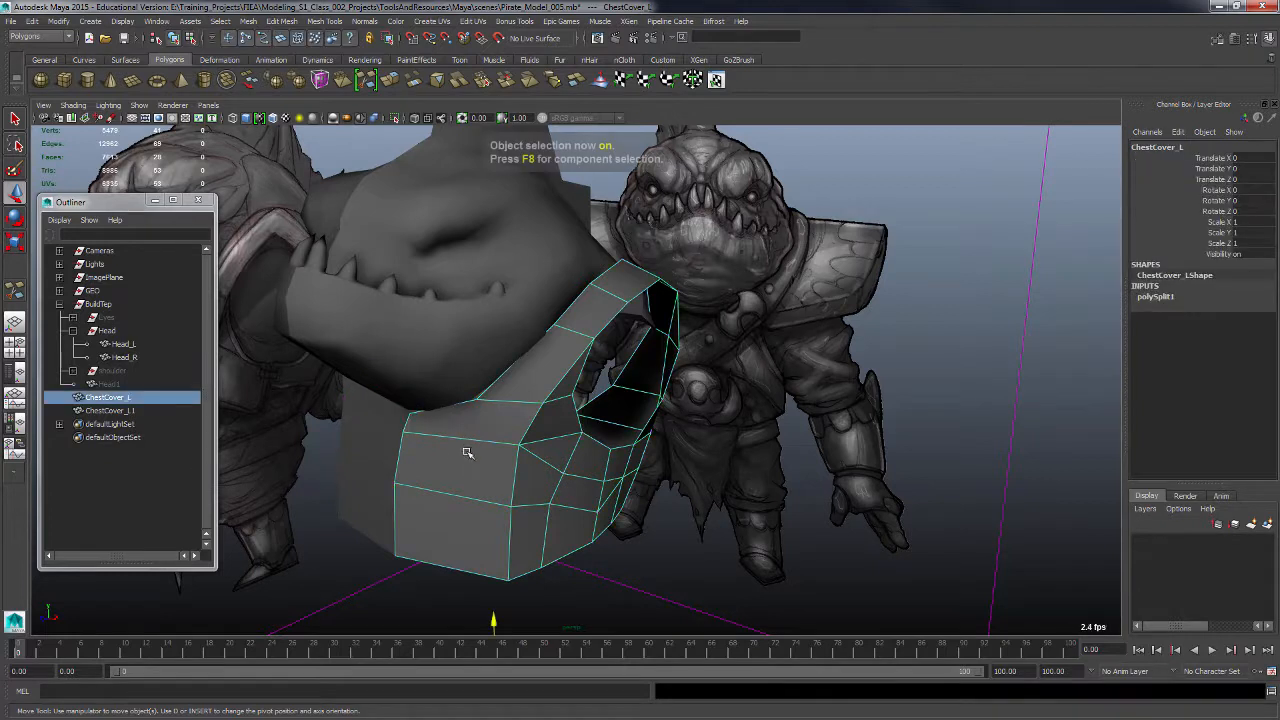
mouse_move(470, 442)
shift+right_down()
mouse_move(440, 419)
mouse_move(453, 424)
shift+right_up()
alt+drag(453, 421, 527, 513)
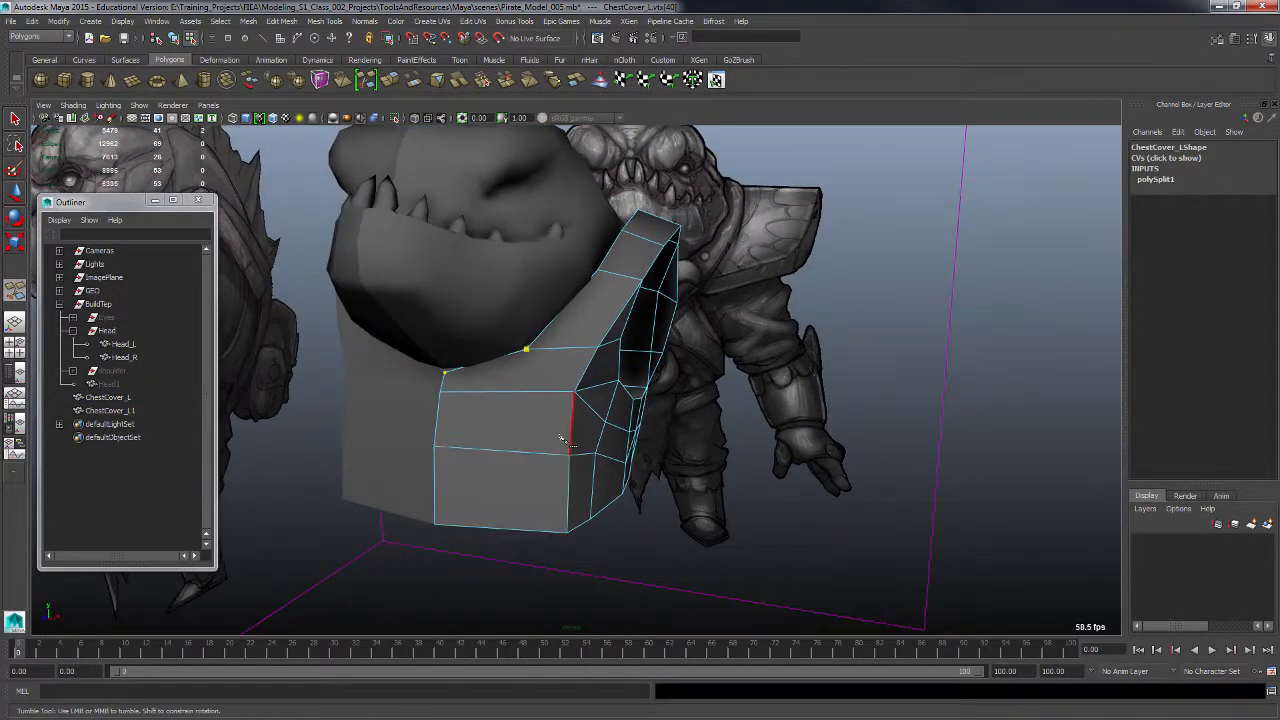
click(516, 391)
click(510, 452)
click(510, 528)
key(ctrl+z)
key(ctrl+z)
key(ctrl+z)
click(498, 531)
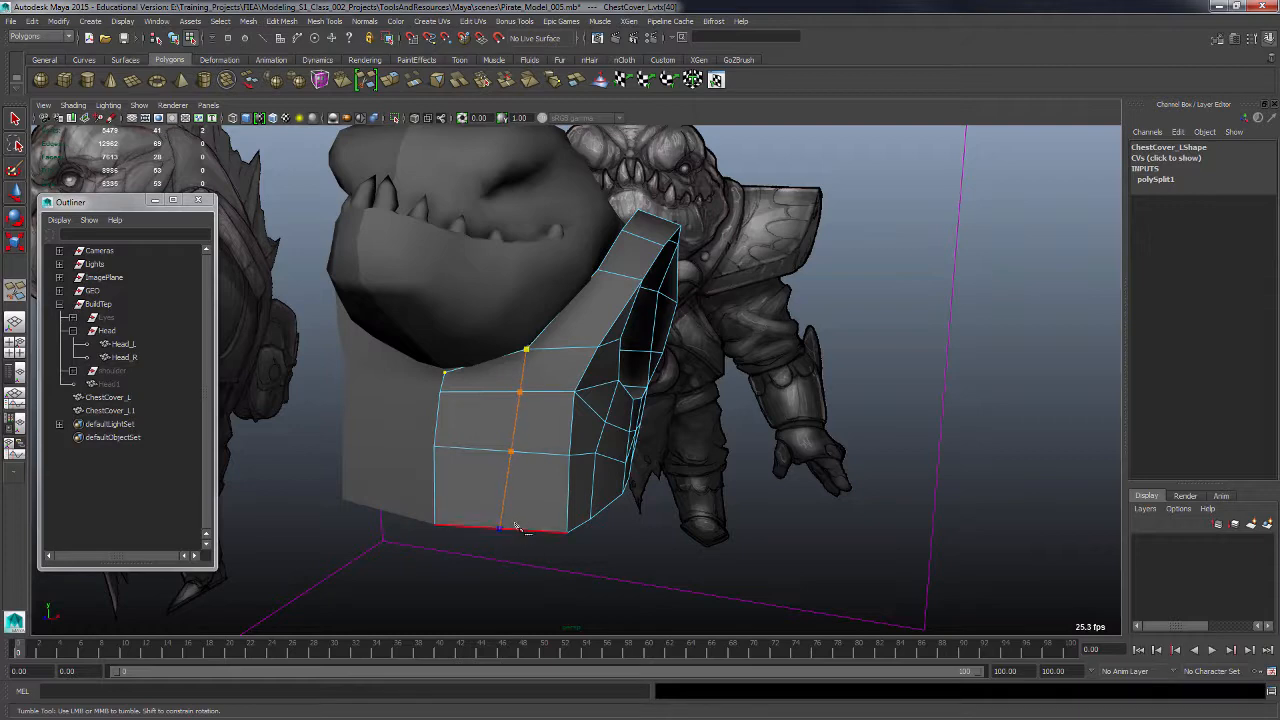
key(Return)
alt+drag(573, 500, 598, 490)
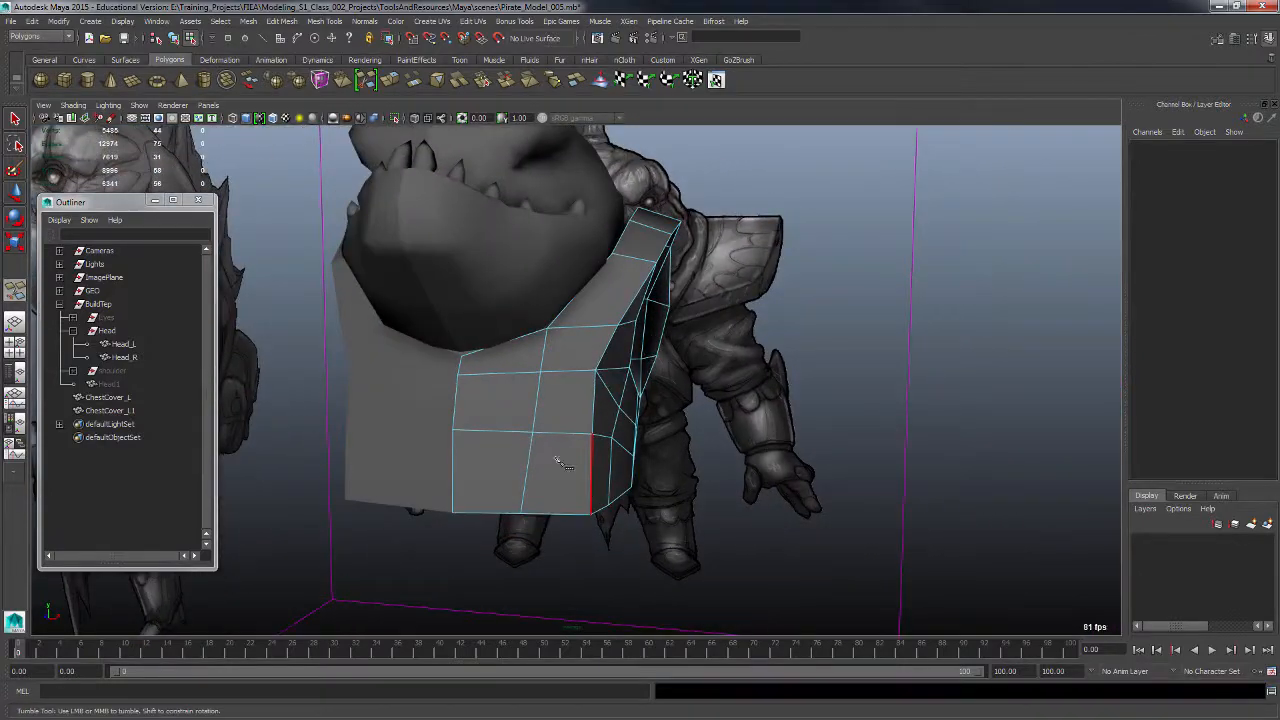
click(16, 119)
Step: Pull the two interior vertices of ChestCover_L's new vertical edge line outward to round the chest front
alt+drag(572, 408, 537, 434)
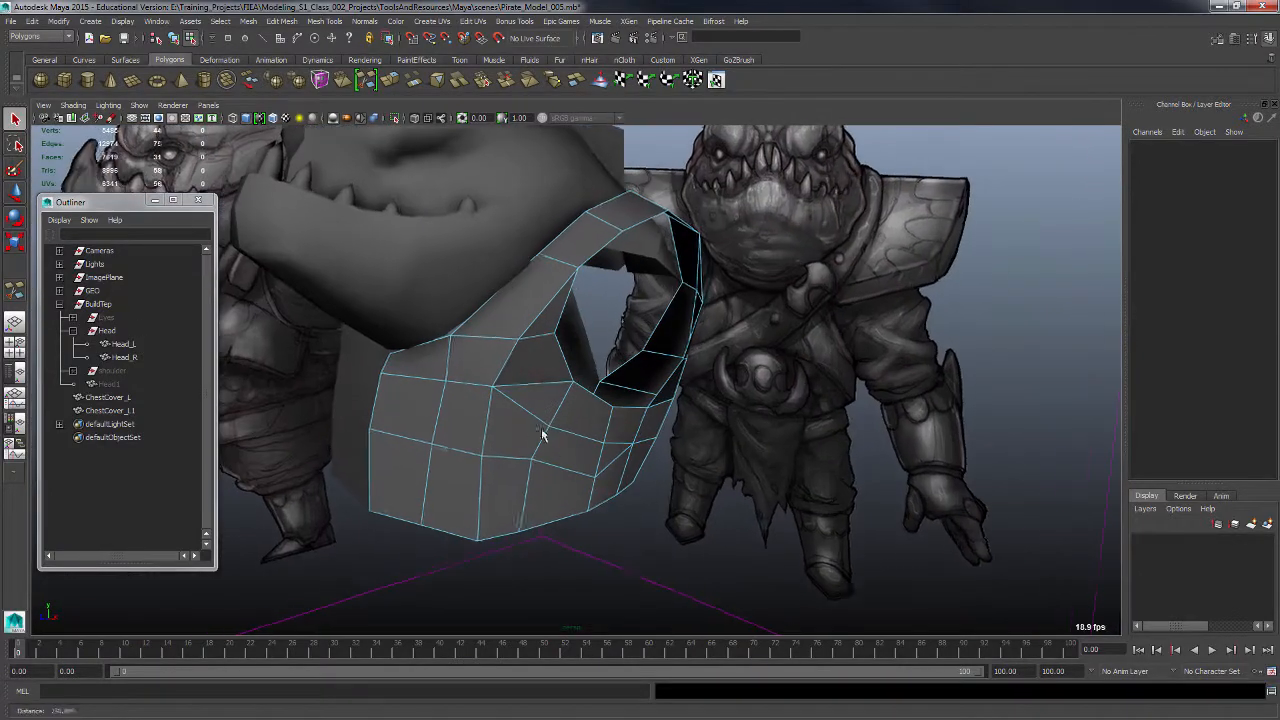
key(F8)
alt+drag(446, 385, 383, 395)
click(438, 400)
key(w)
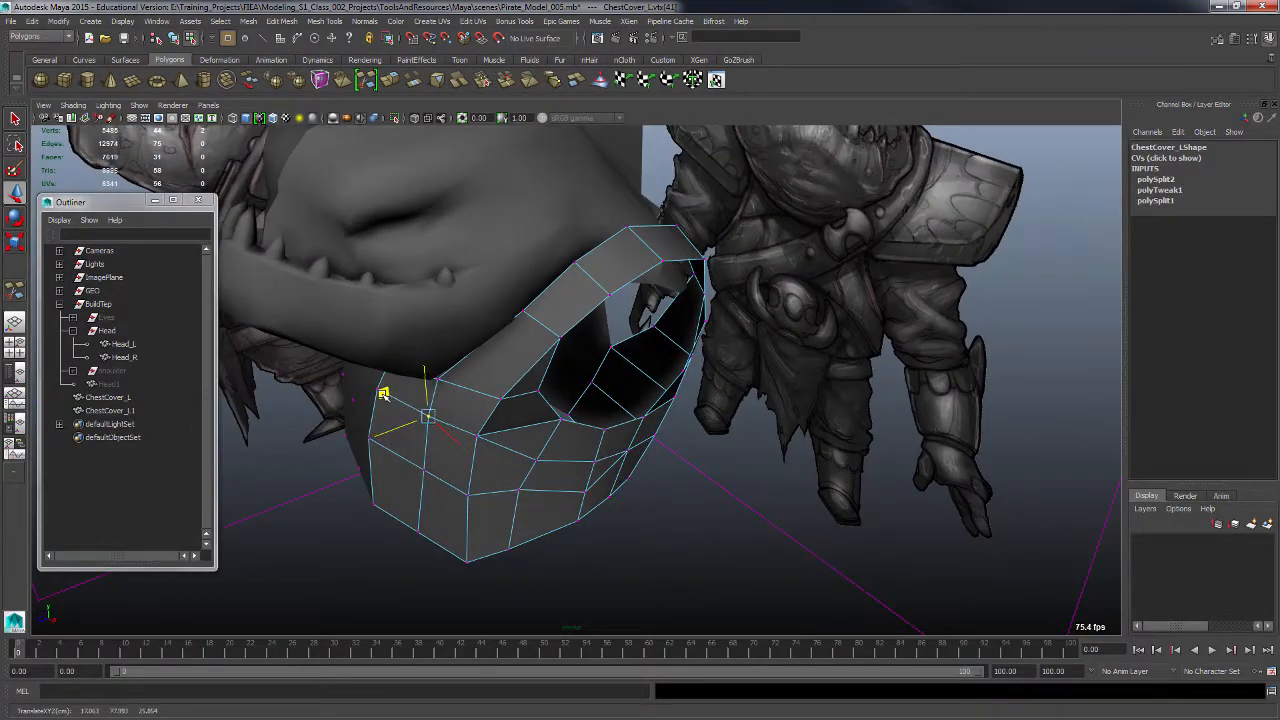
mouse_move(480, 443)
alt+mouse_down()
mouse_move(488, 428)
mouse_move(470, 422)
alt+mouse_up()
click(422, 446)
drag(377, 415, 368, 417)
mouse_move(446, 450)
alt+mouse_down()
mouse_move(429, 437)
mouse_move(438, 427)
alt+mouse_up()
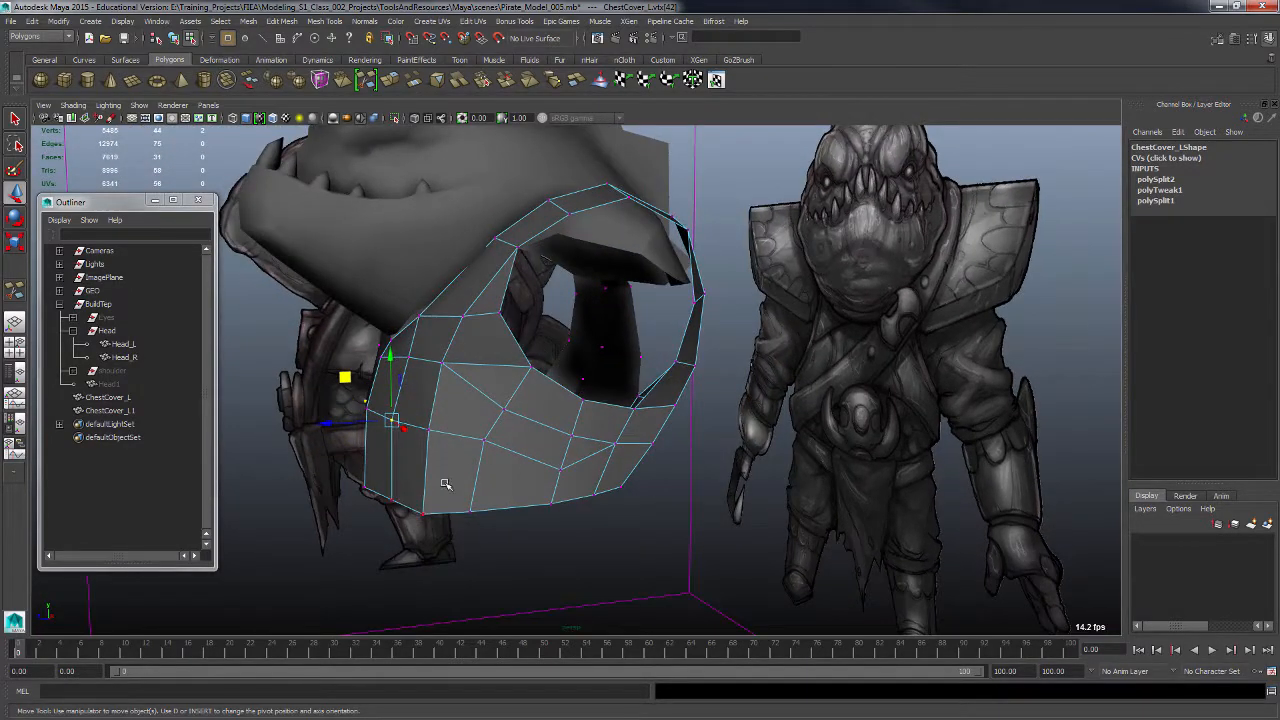
Step: Reposition the lower-row vertex at the chest's front corner to soften the turn toward the side
alt+drag(446, 484, 476, 556)
alt+drag(550, 494, 479, 520)
click(500, 521)
drag(472, 574, 471, 521)
click(525, 499)
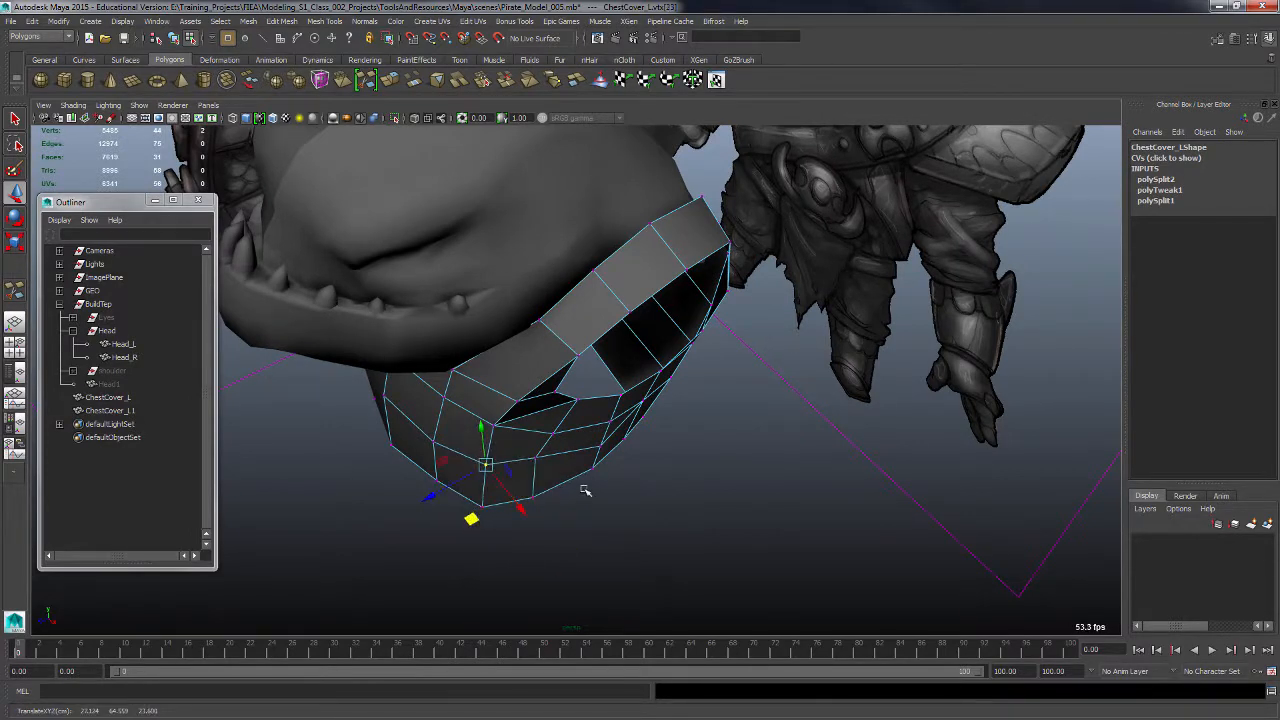
Step: Select a vertical column of vertices on the chest cover's back and shift it sideways
alt+drag(586, 486, 565, 456)
drag(579, 514, 583, 395)
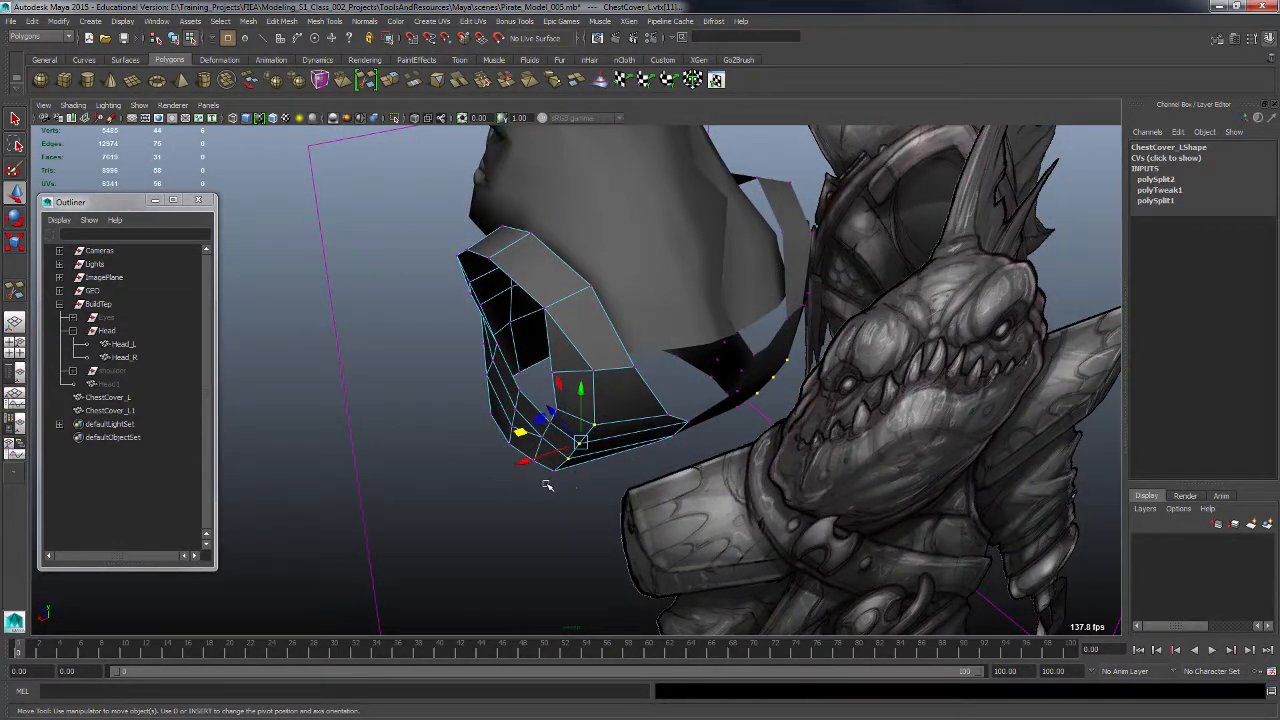
alt+drag(529, 457, 677, 468)
alt+drag(603, 432, 745, 460)
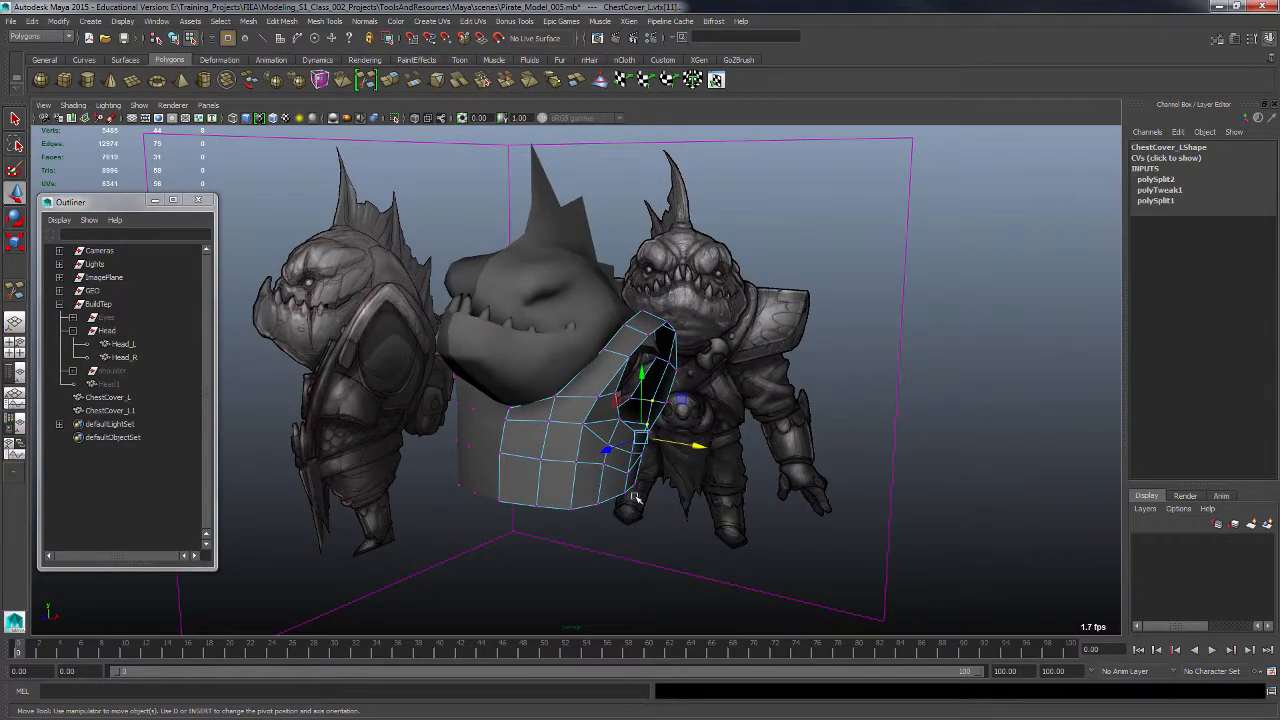
Step: In the front view, move the vertices at the top of the shoulder strap to fit the reference shoulder
key(space)
key(space)
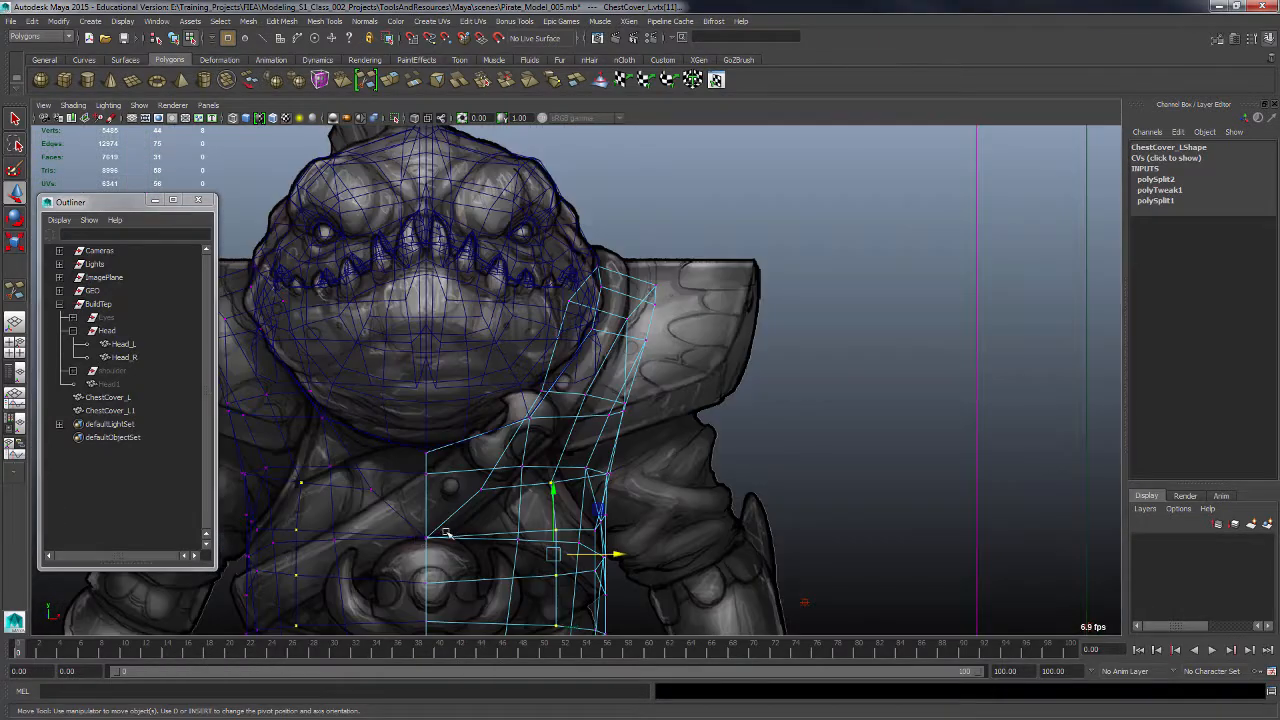
alt+middle_drag(500, 543, 491, 451)
alt+right_drag(491, 451, 587, 472)
alt+click(587, 472)
alt+middle_drag(620, 438, 686, 462)
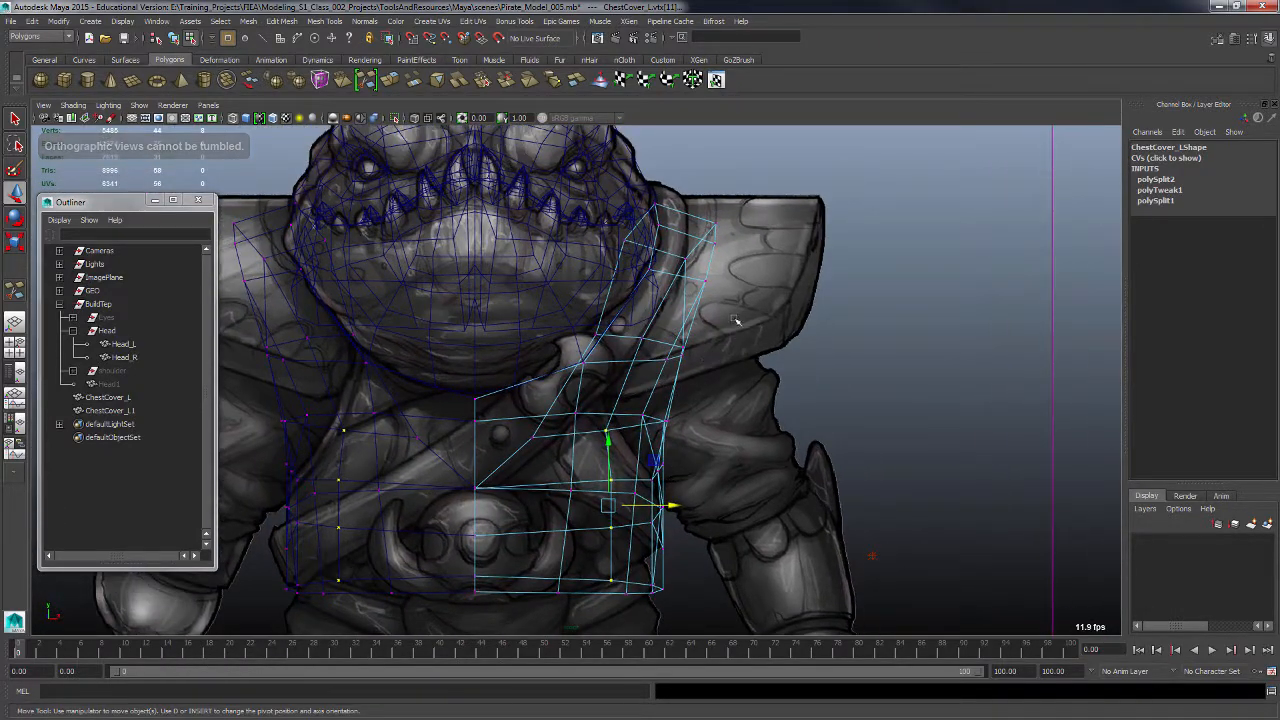
click(698, 214)
drag(698, 214, 644, 247)
click(626, 240)
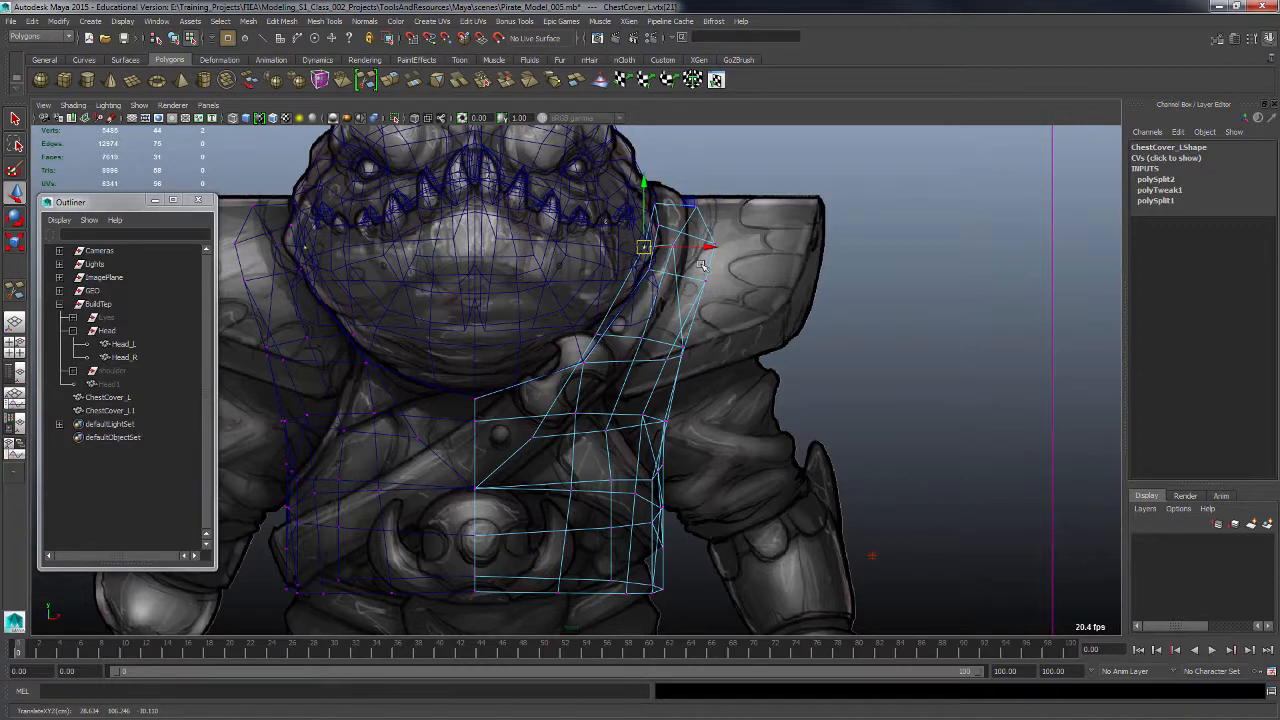
Step: Pull the two outer vertices on the front of the shoulder strap inward toward the neck
key(5)
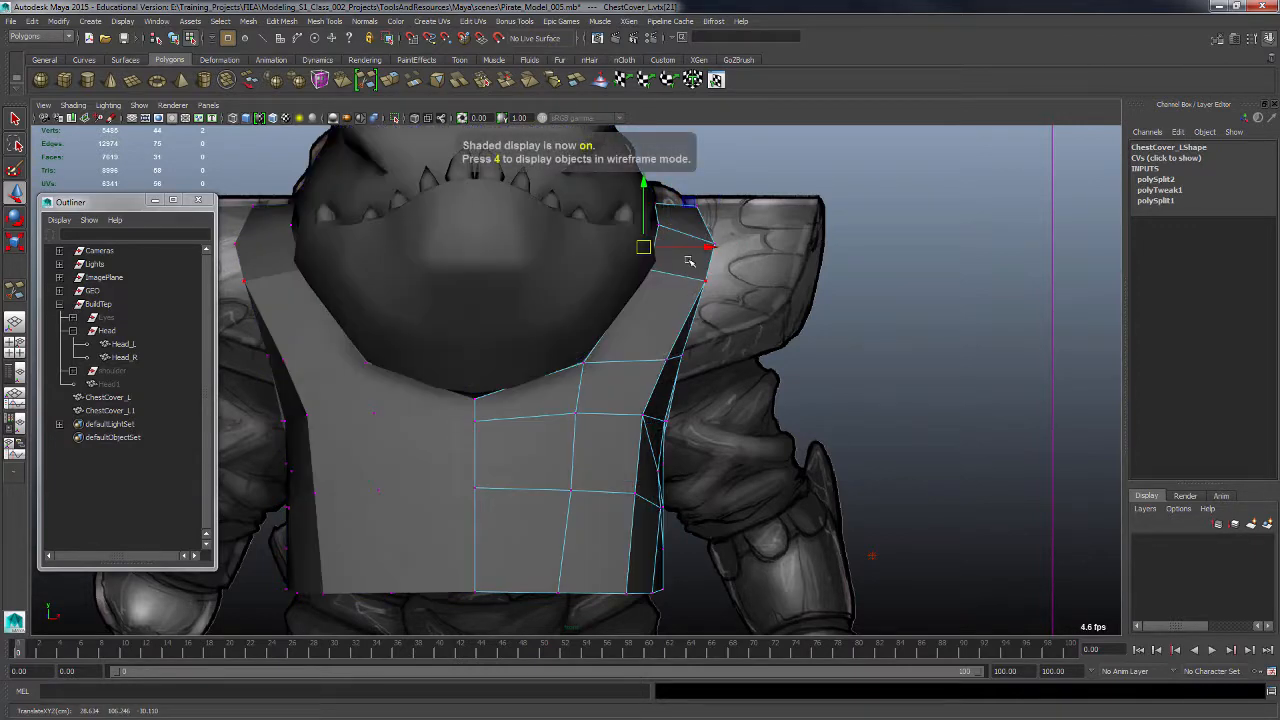
click(649, 272)
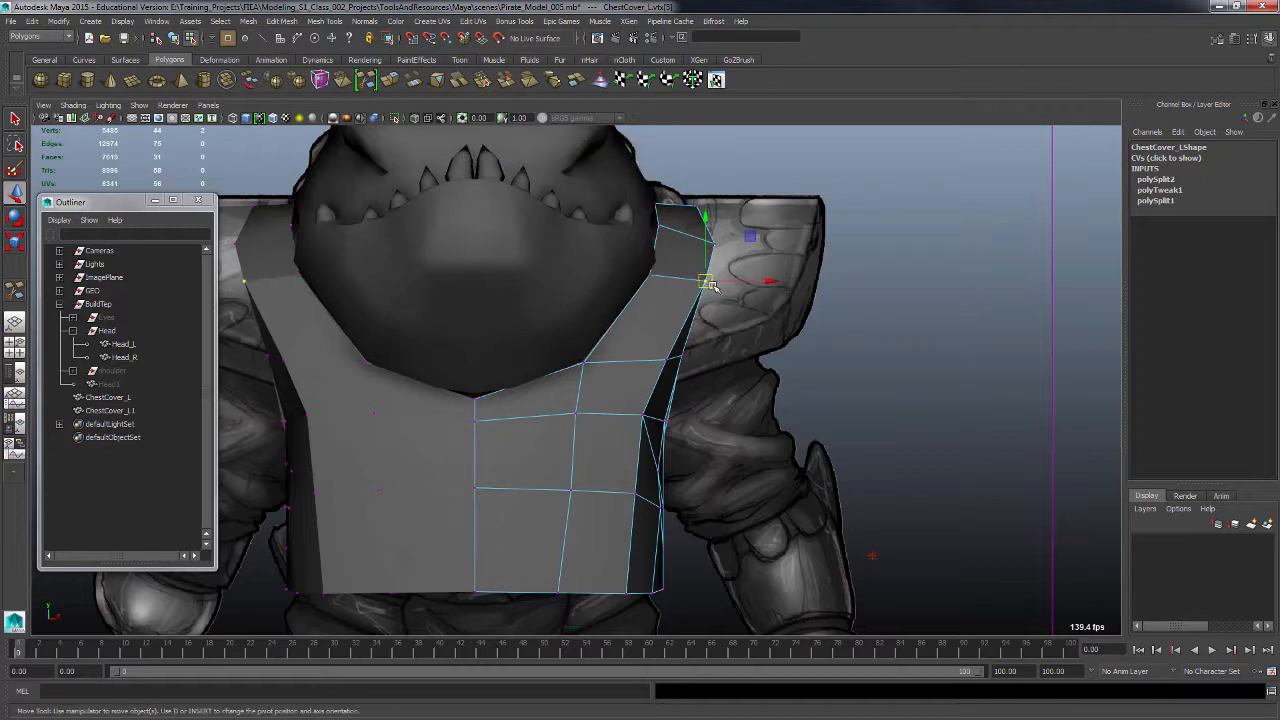
click(714, 243)
drag(714, 243, 702, 239)
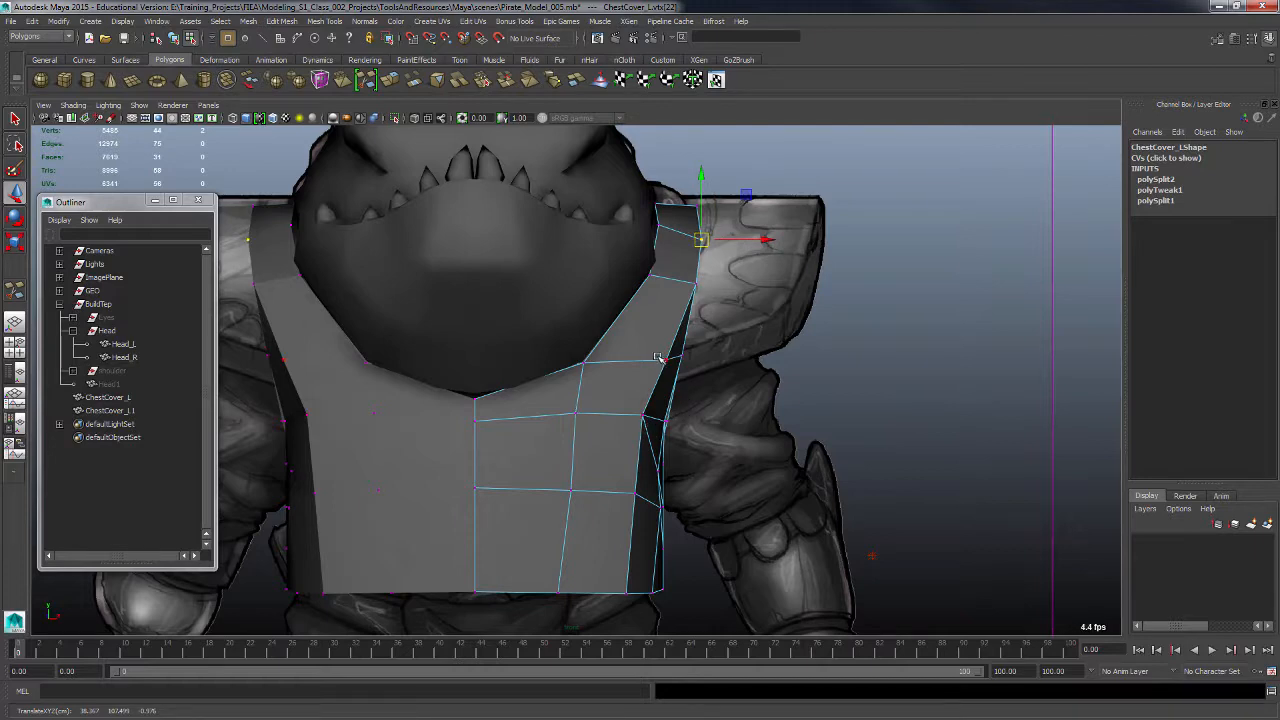
Step: Move the arm opening's front vertex below the strap inward and realign the strap's outer vertices above it
key(4)
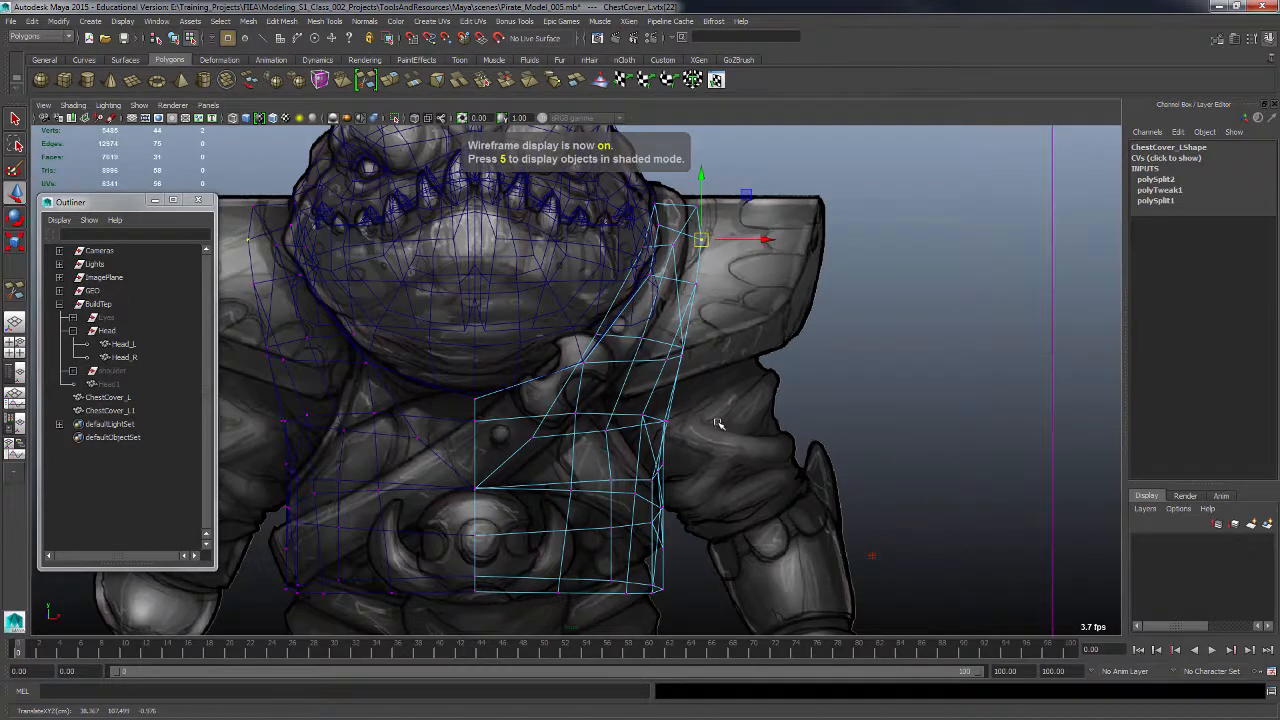
alt+middle_drag(718, 423, 723, 371)
alt+right_drag(723, 371, 746, 389)
alt+middle_drag(746, 389, 738, 369)
alt+right_drag(729, 383, 724, 376)
alt+middle_drag(724, 376, 708, 413)
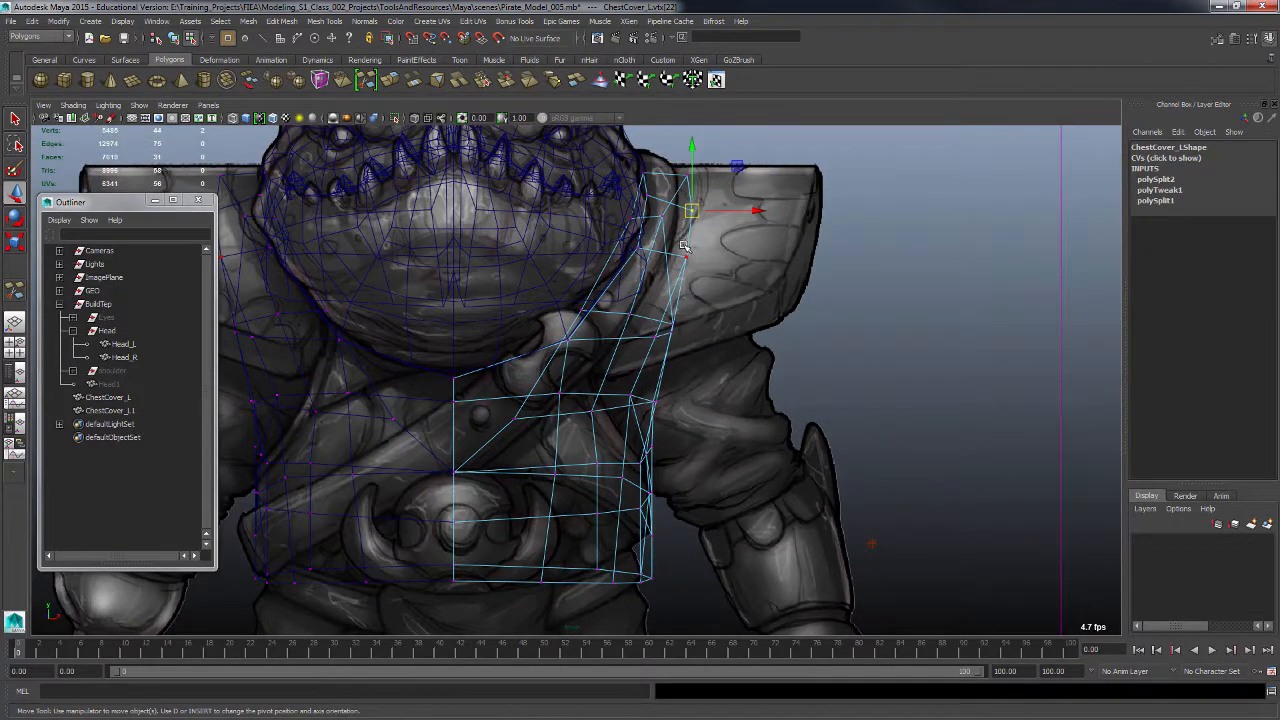
key(5)
click(684, 255)
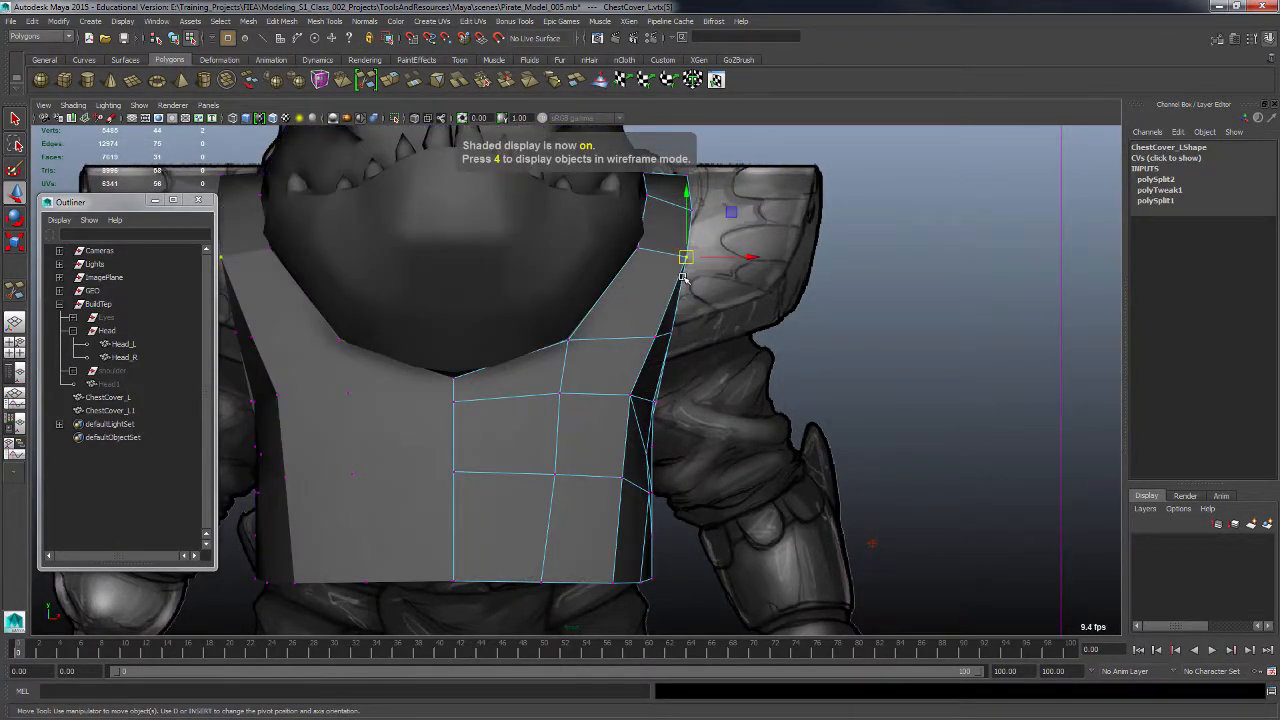
key(4)
drag(687, 256, 687, 256)
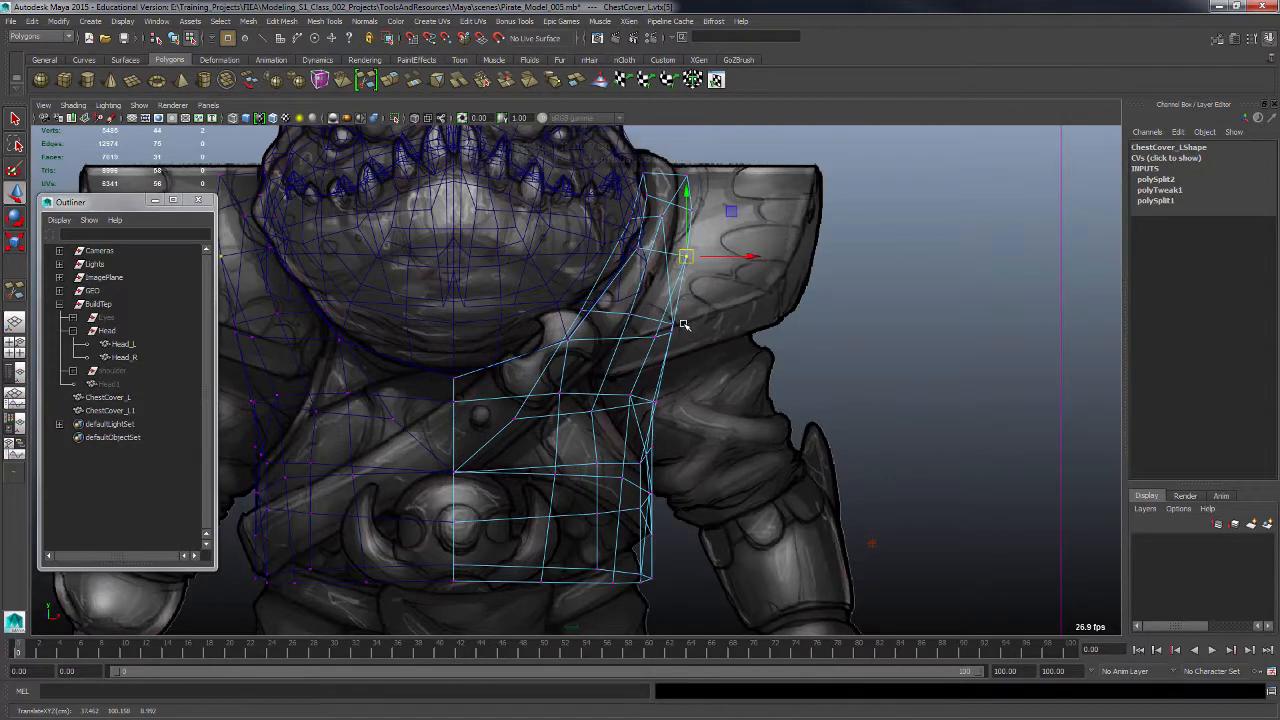
key(5)
click(655, 336)
drag(655, 337, 680, 259)
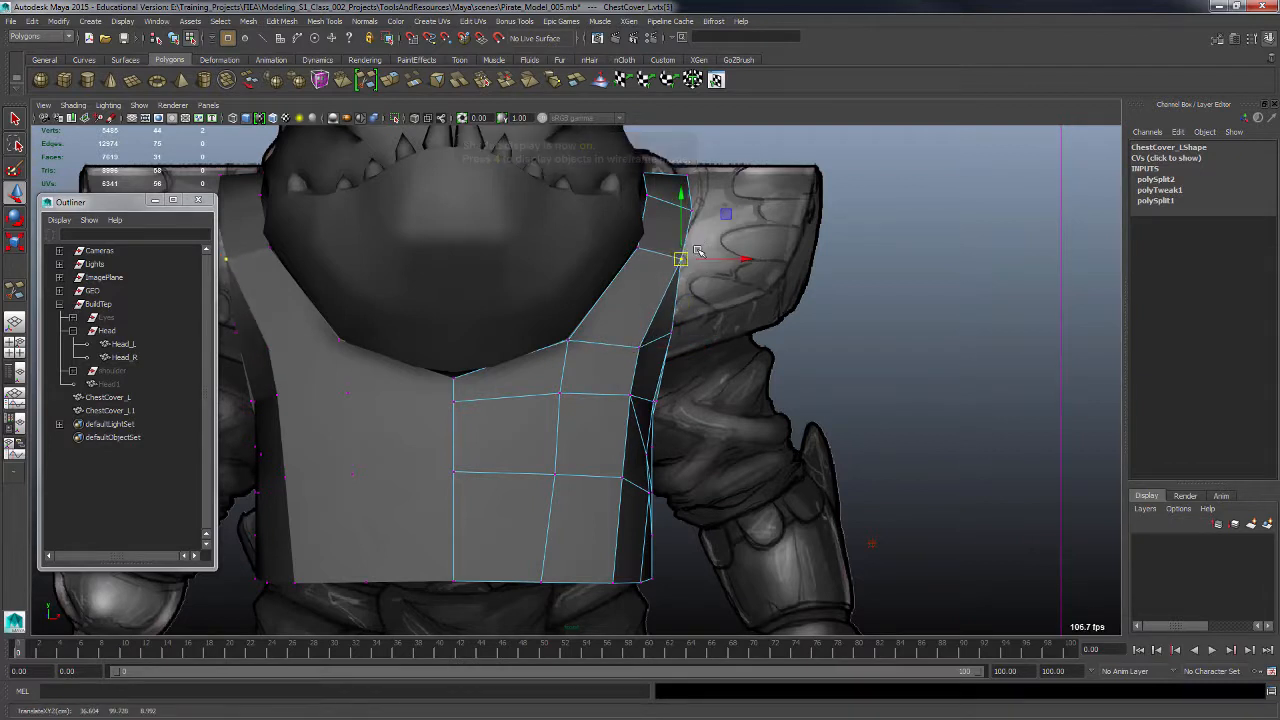
click(687, 206)
click(687, 181)
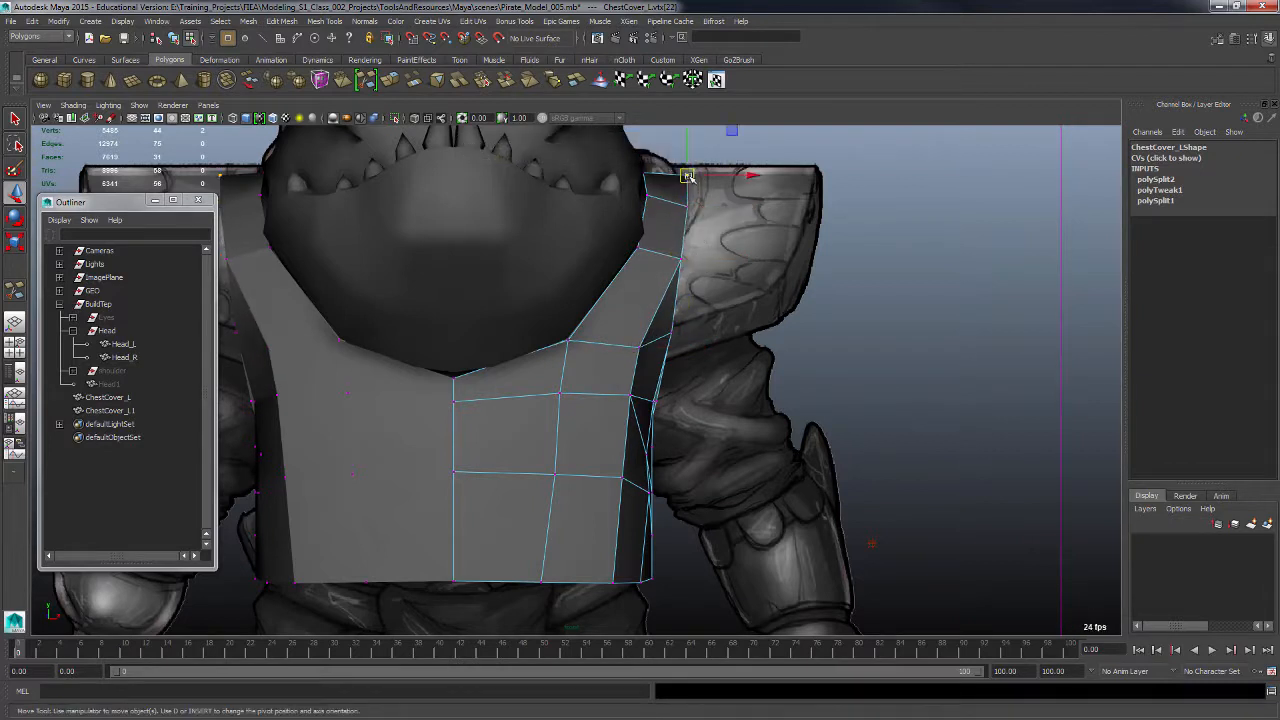
Step: Nudge the middle vertex between the chest front's lower two rows slightly toward the centre line
alt+right_drag(737, 314, 716, 321)
alt+click(700, 360)
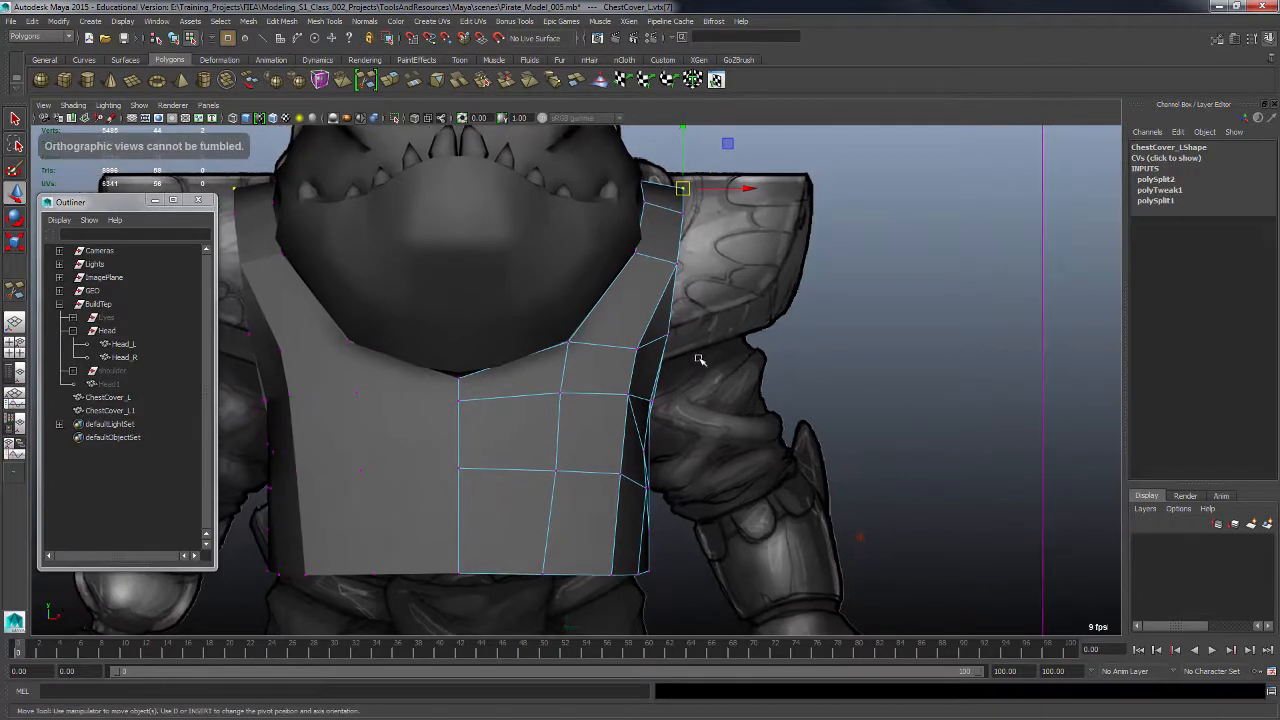
alt+middle_drag(700, 360, 703, 326)
click(560, 436)
drag(558, 437, 554, 436)
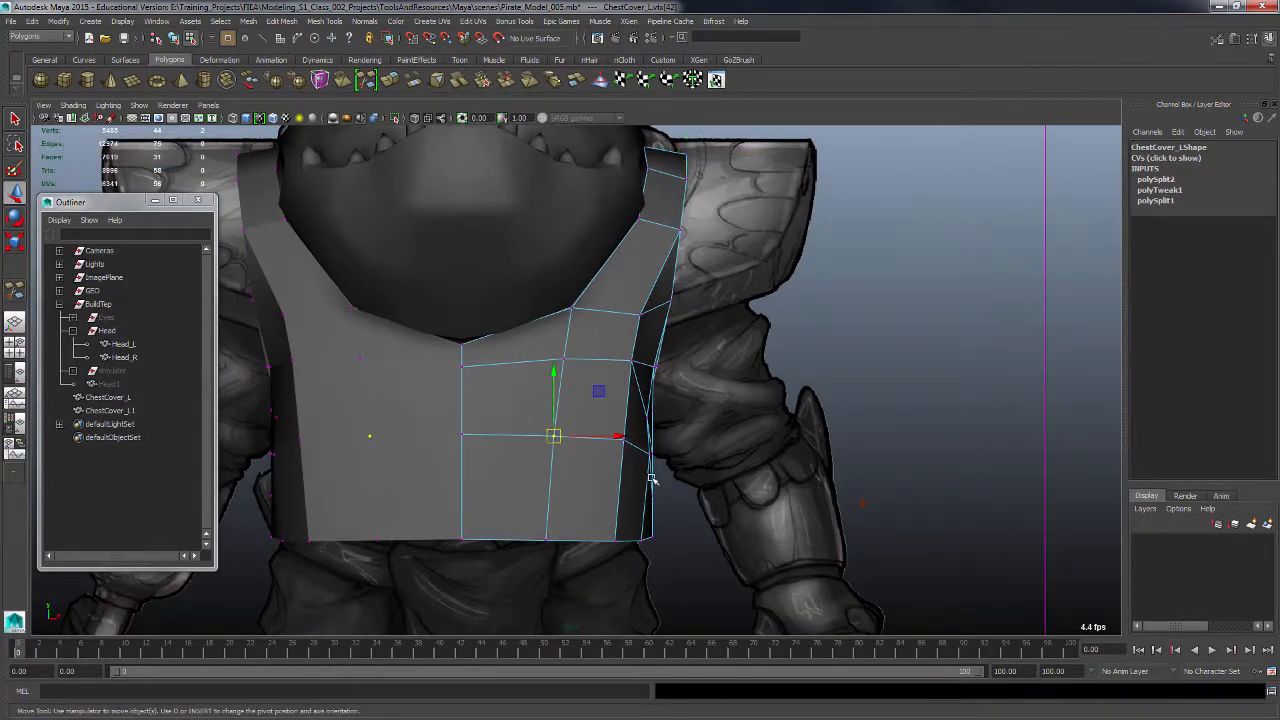
Step: Preview the chest cover smoothed over the front reference in wireframe, then restore the unsmoothed display
key(3)
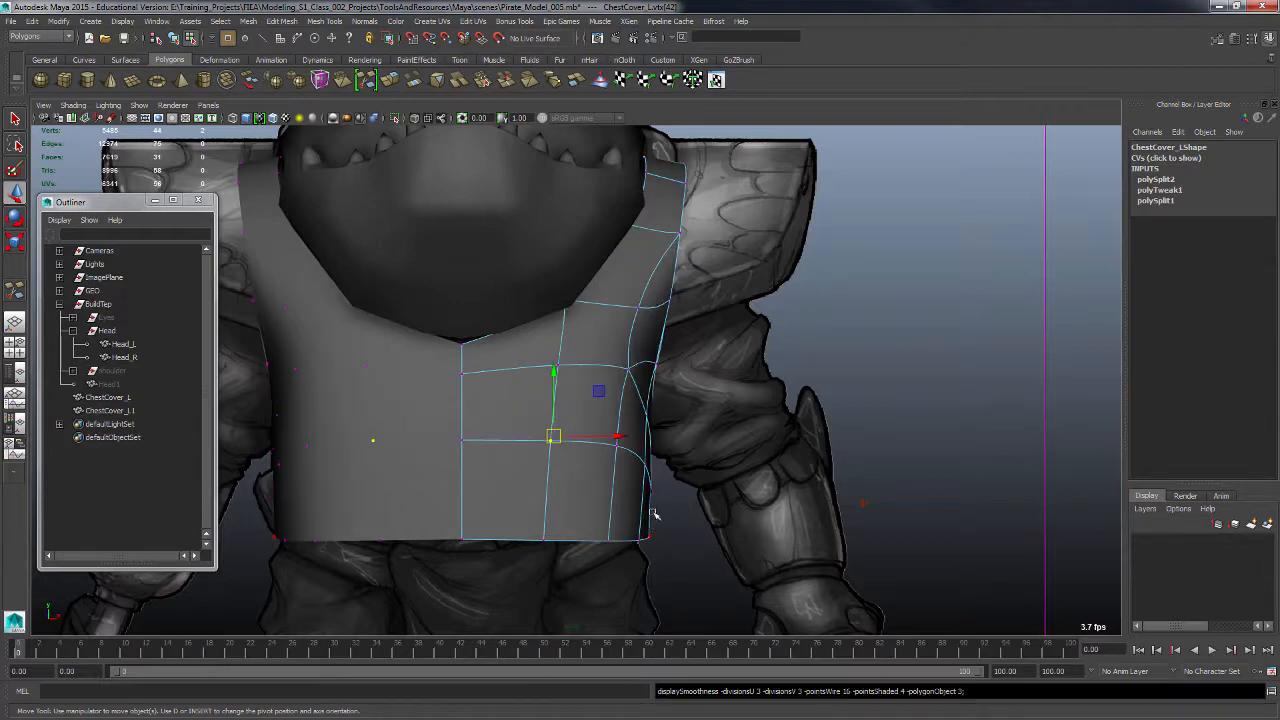
key(4)
alt+right_drag(656, 467, 650, 479)
alt+middle_drag(650, 479, 672, 453)
alt+click(672, 453)
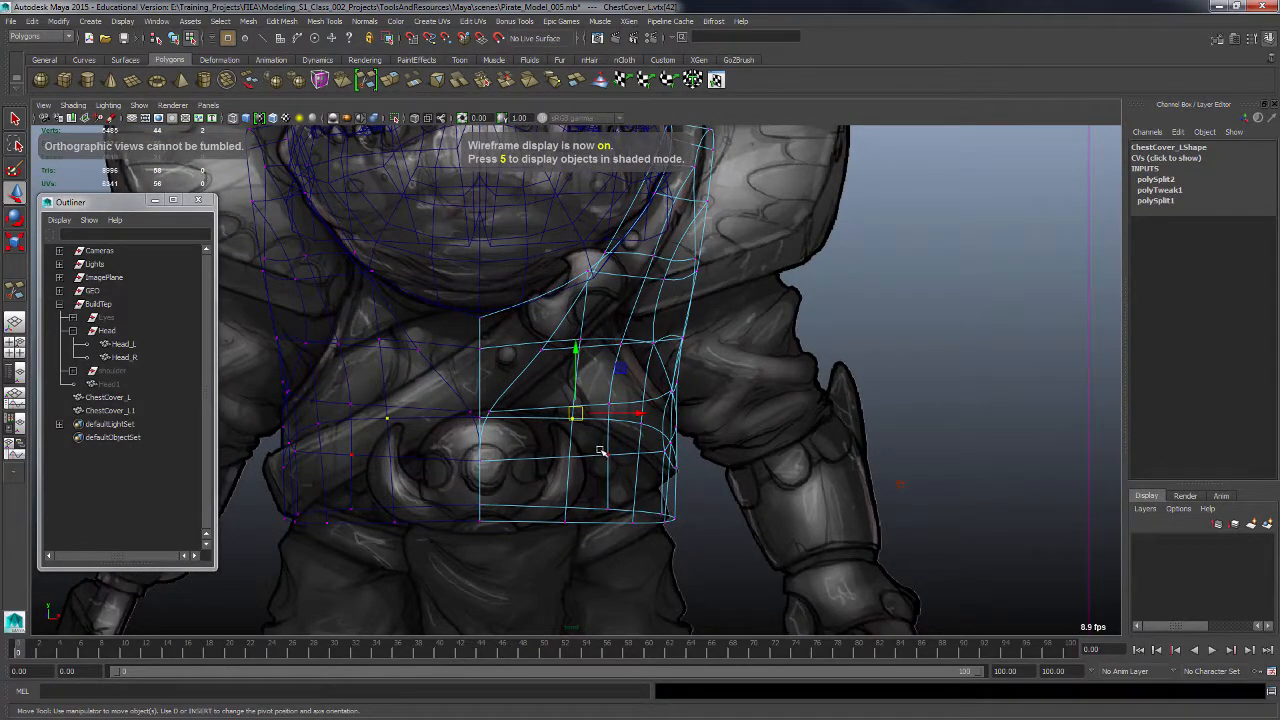
key(1)
Step: Lower the middle and corner vertices of the chest front's lower edge line so it slopes down toward the side
alt+right_drag(640, 462, 660, 475)
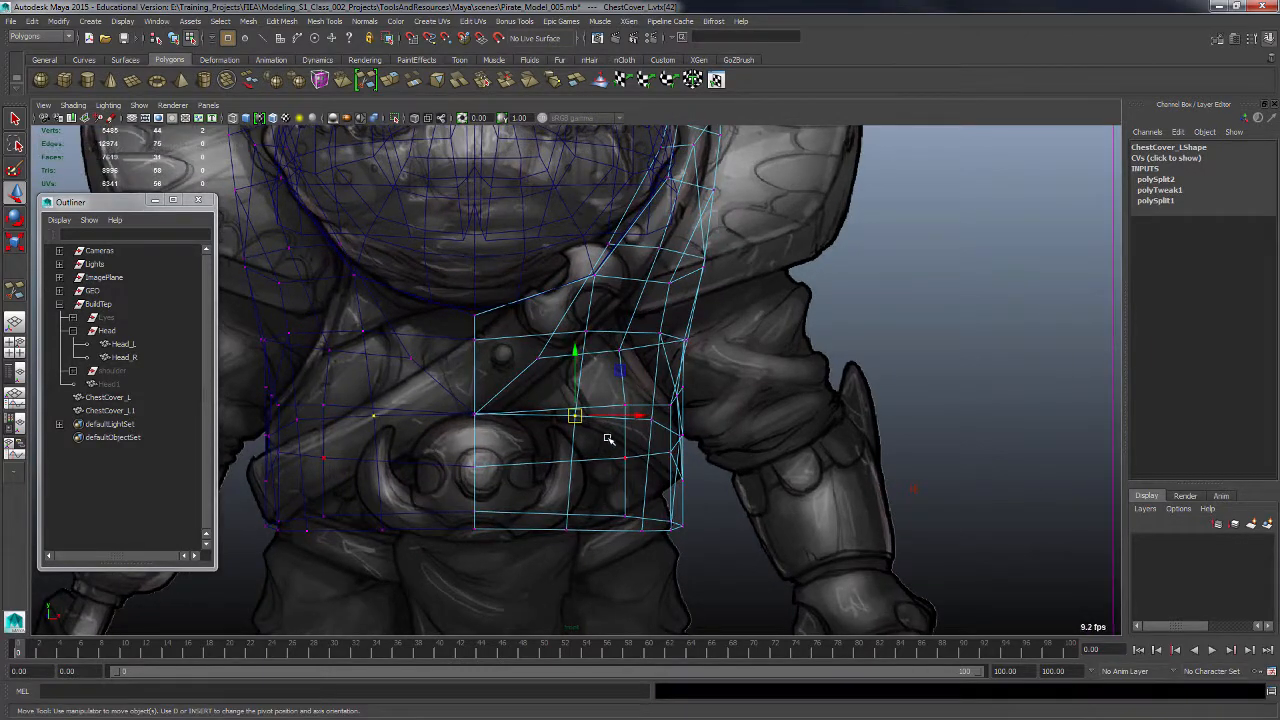
key(5)
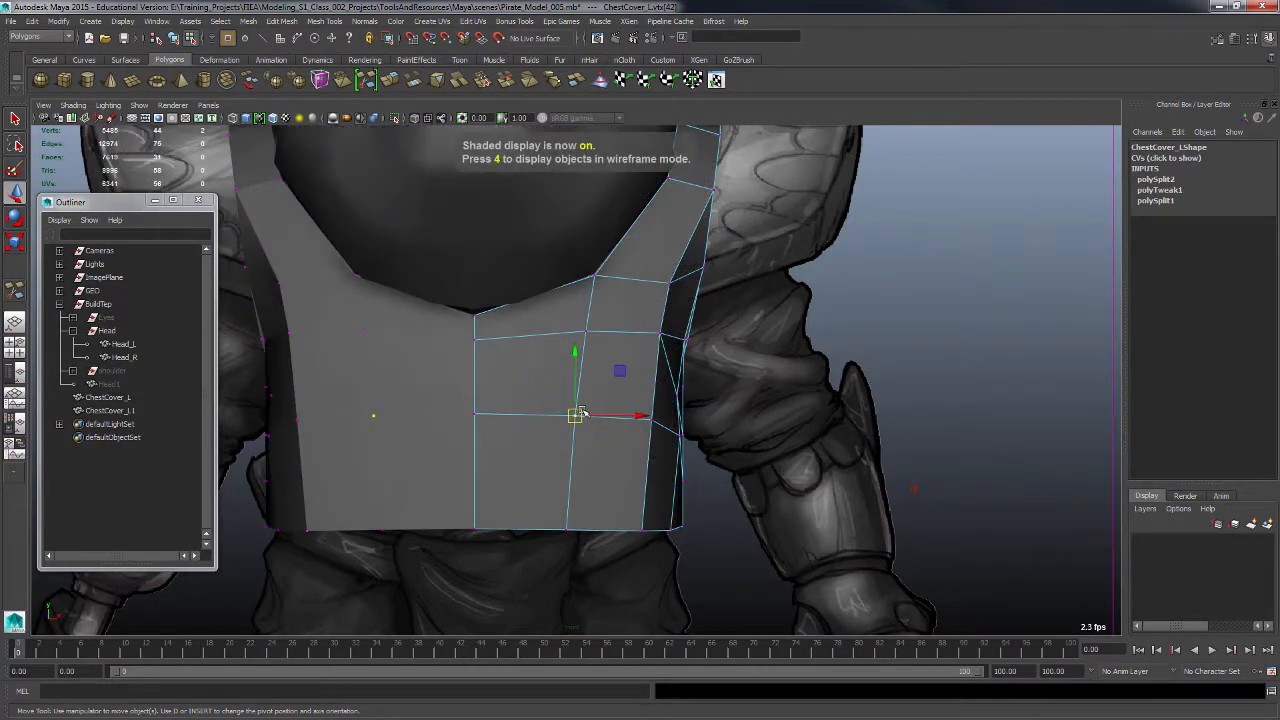
mouse_move(576, 418)
mouse_down()
mouse_move(580, 437)
mouse_move(574, 422)
mouse_up()
key(4)
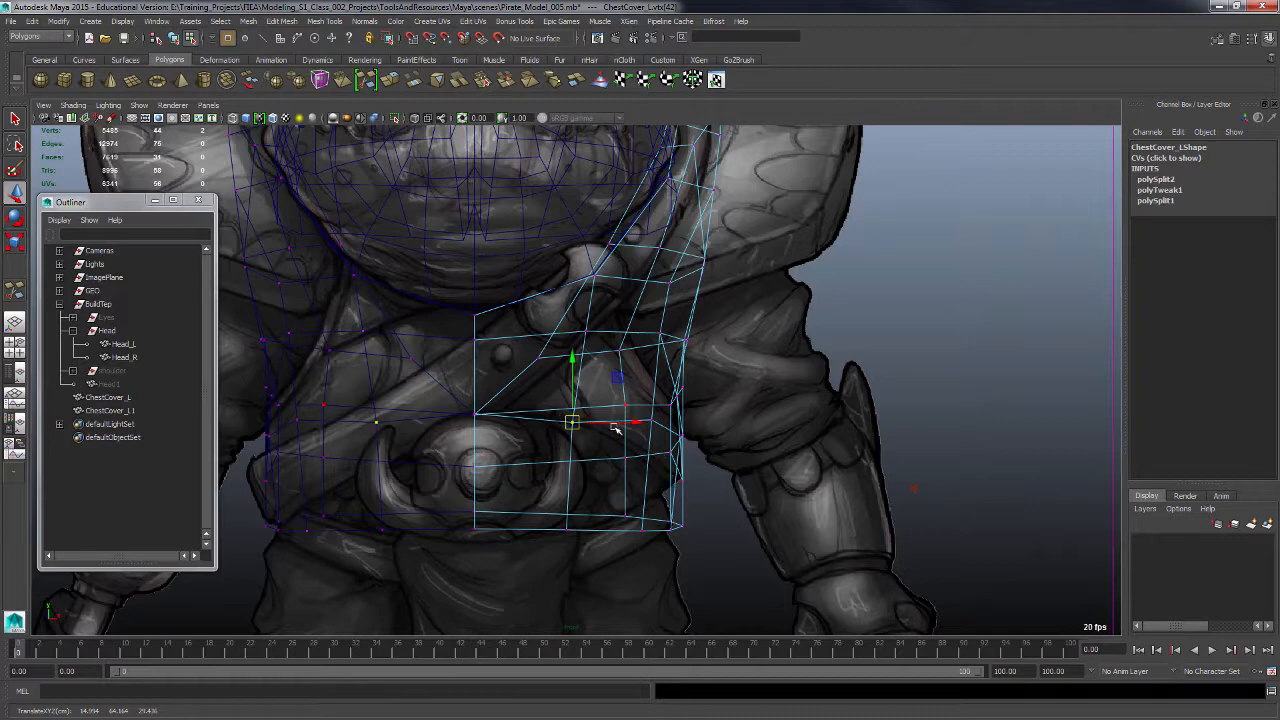
key(5)
mouse_move(590, 422)
mouse_down()
mouse_move(665, 425)
mouse_move(640, 446)
mouse_up()
key(4)
key(5)
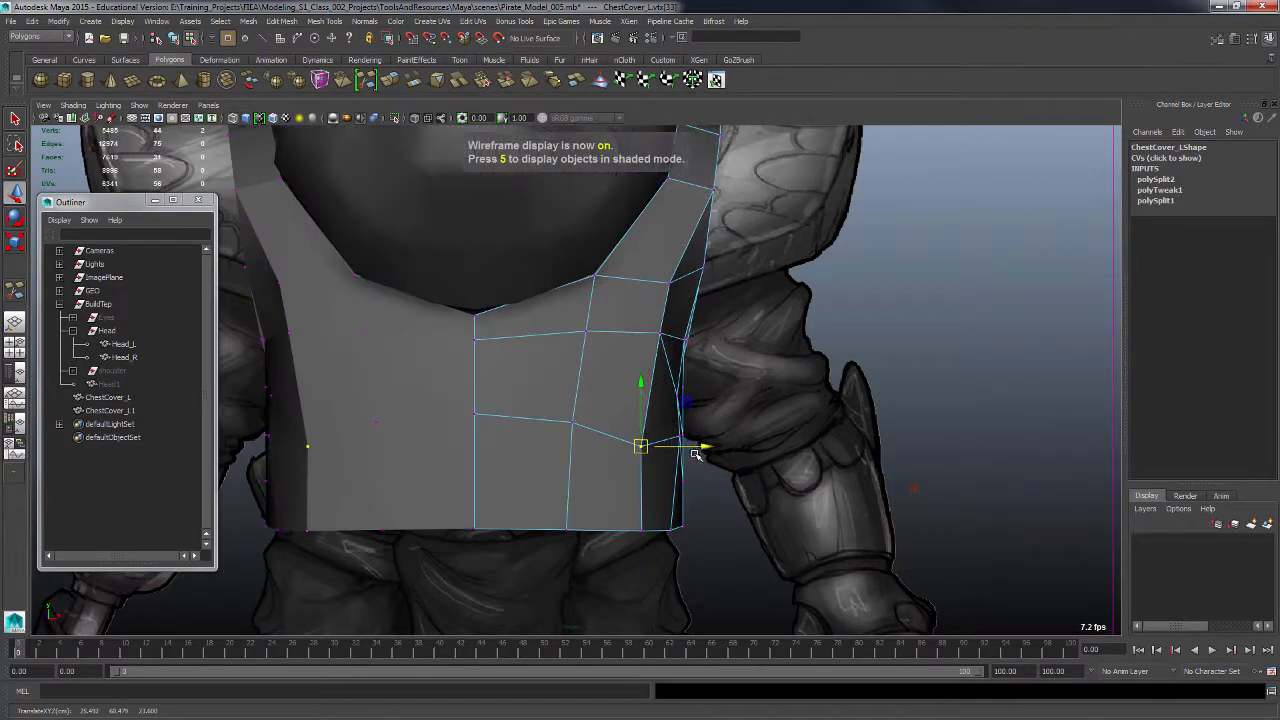
Step: Lower the side vertex beyond the chest's front corner and adjust the corner vertex to continue the slope
click(677, 442)
drag(677, 438, 685, 473)
key(4)
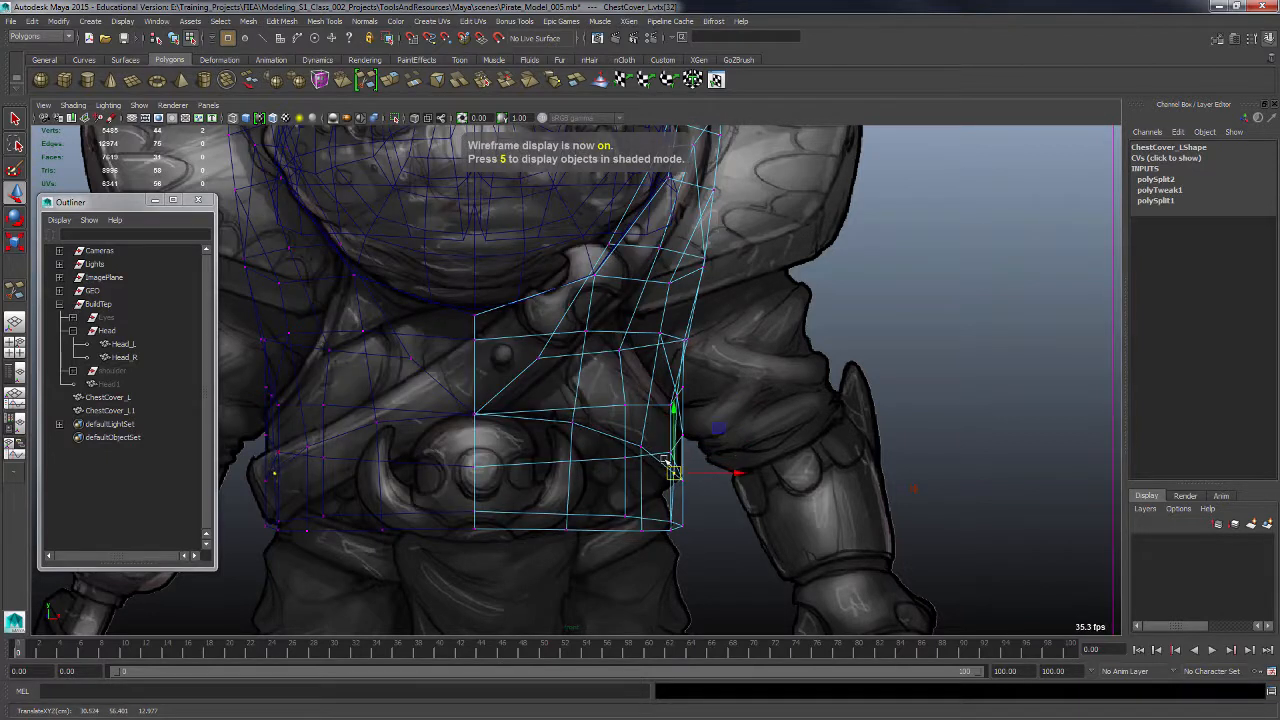
click(643, 448)
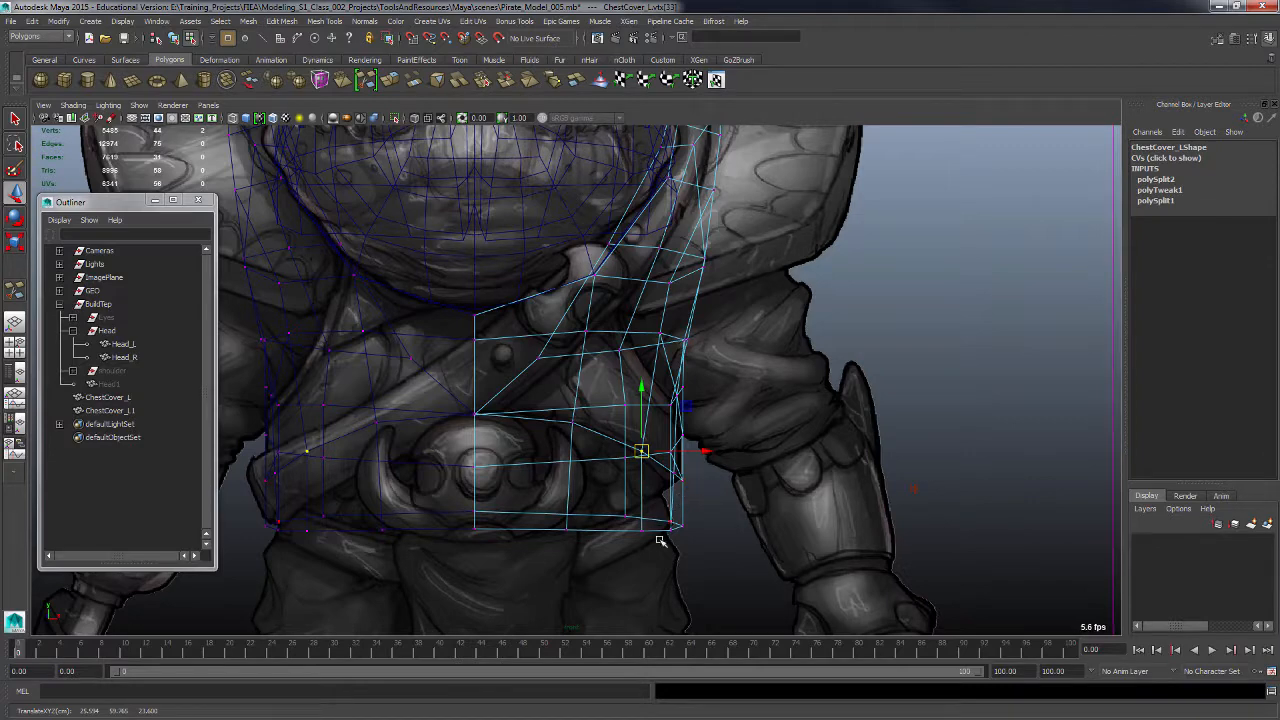
Step: Move the bottom border vertices away from the centre seam inward together to taper the chest cover at the waist
drag(554, 502, 712, 569)
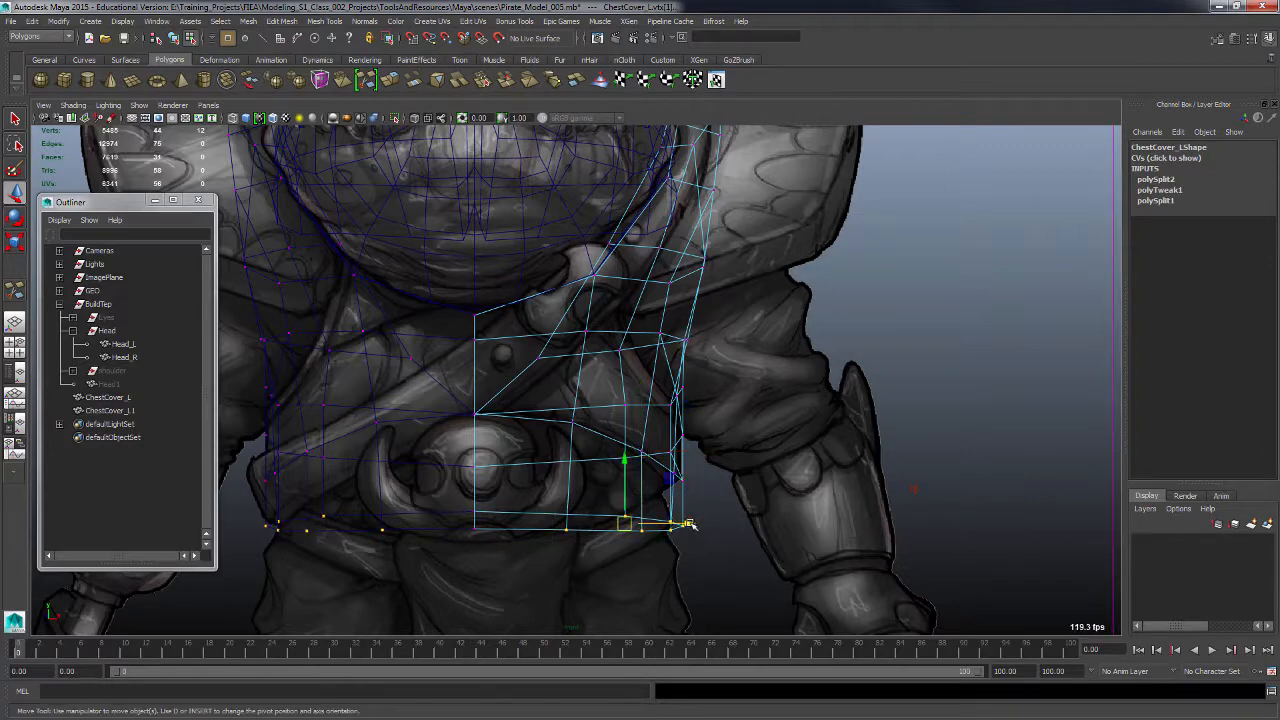
drag(686, 524, 660, 523)
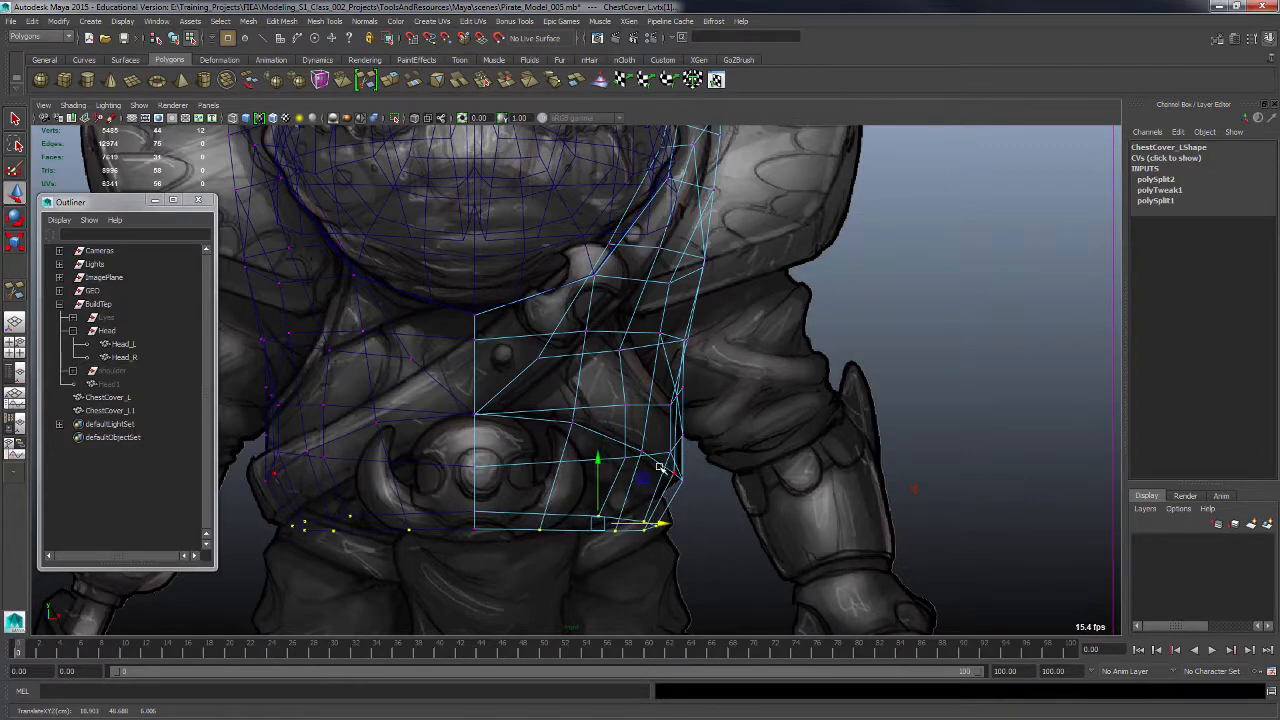
key(space)
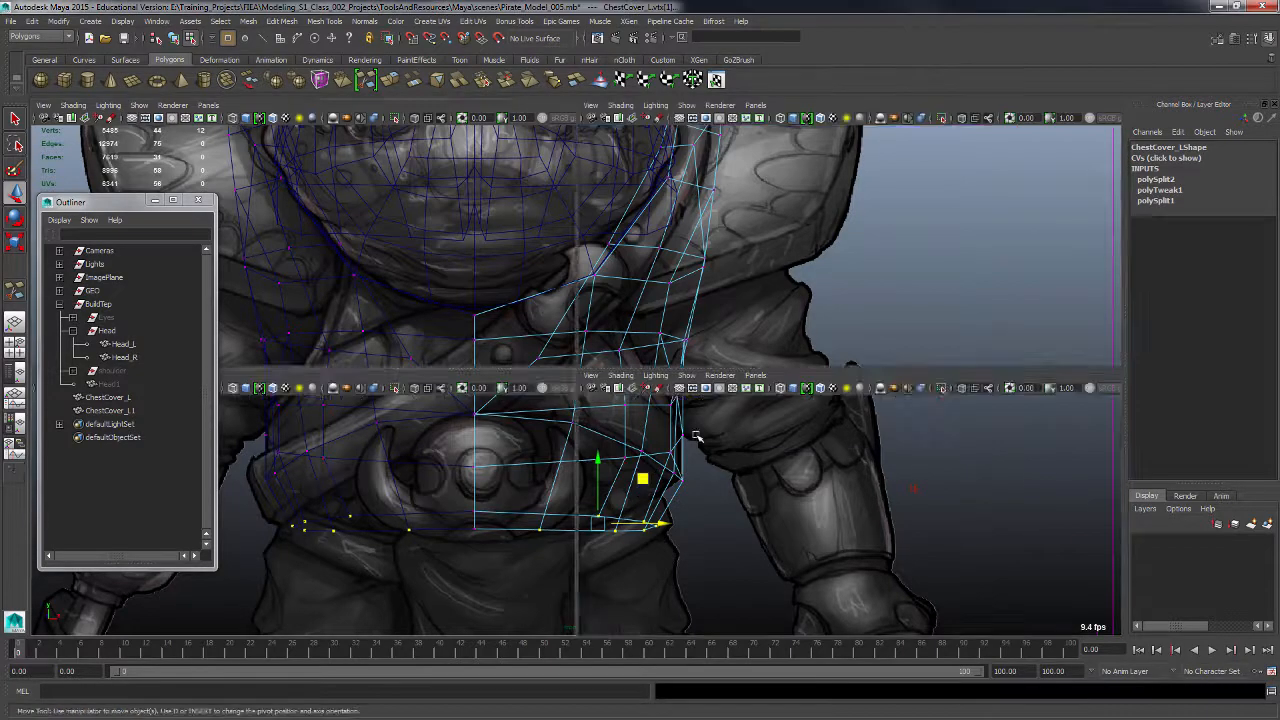
key(space)
alt+drag(775, 418, 708, 420)
Step: In the side view, raise the lower edge line's vertices near the chest front to even out its downward slope
key(space)
key(space)
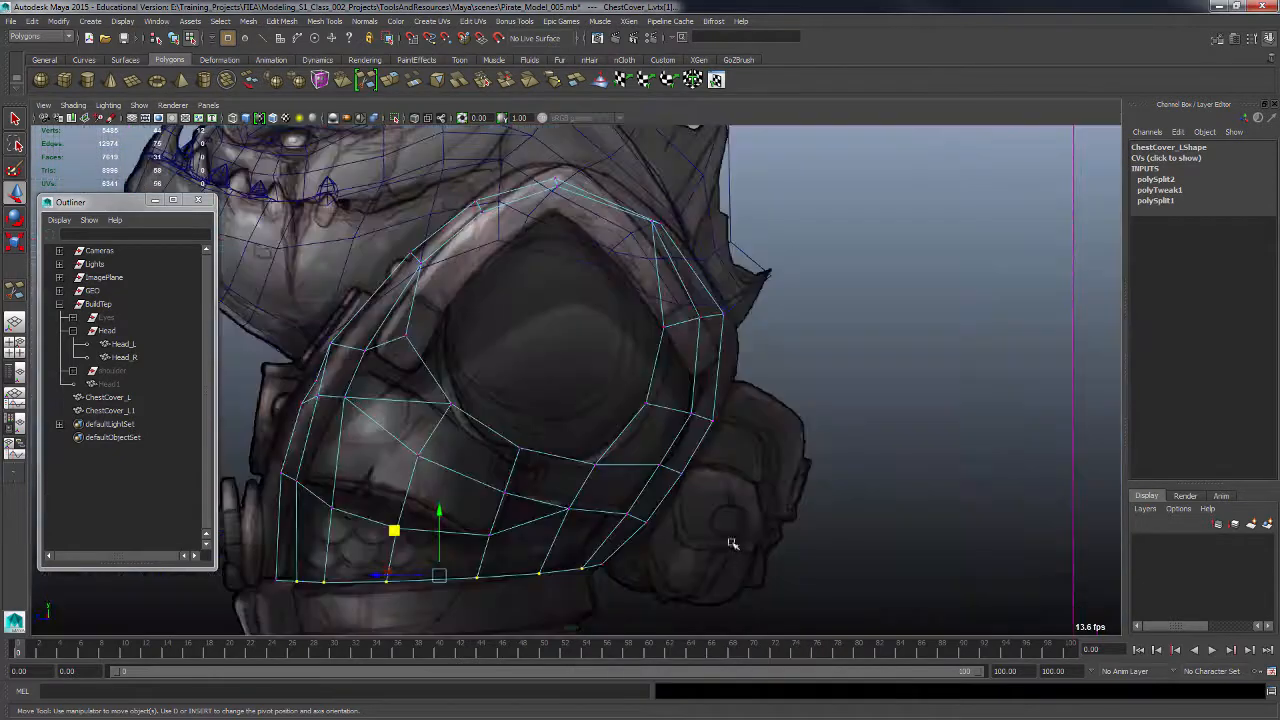
alt+middle_drag(571, 525, 557, 474)
alt+right_drag(557, 474, 612, 480)
alt+middle_drag(612, 480, 738, 469)
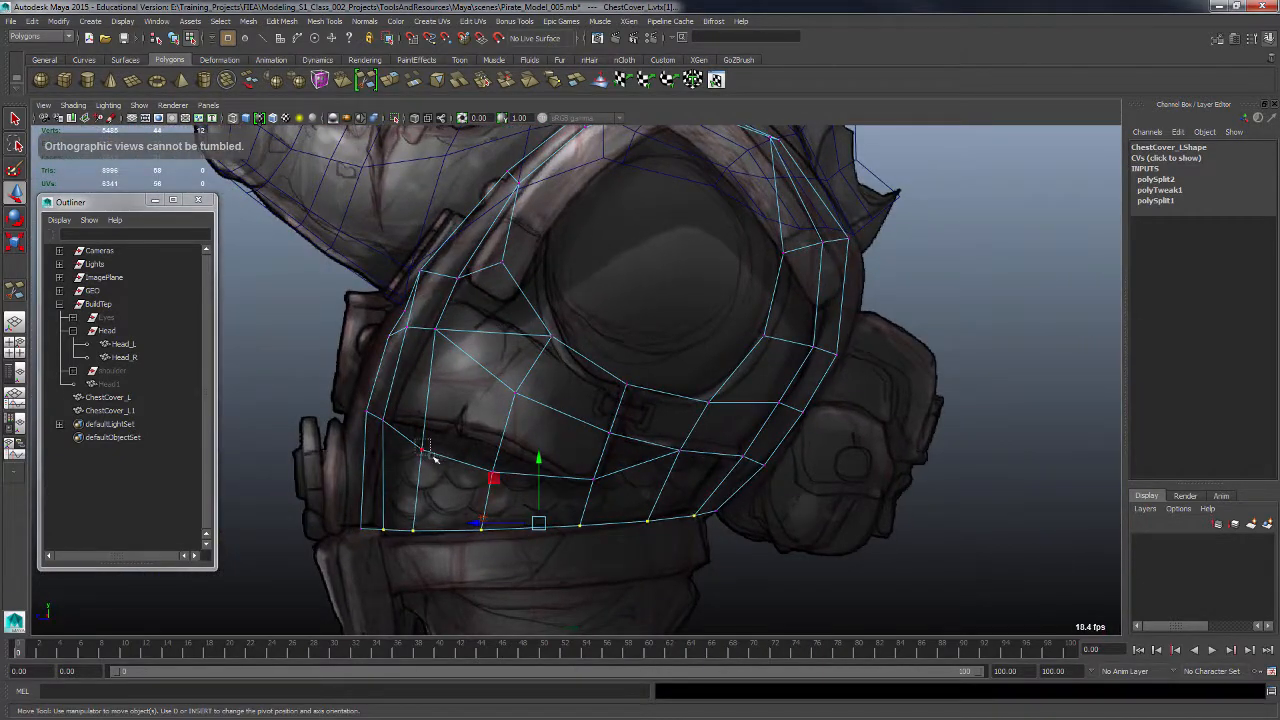
click(421, 448)
drag(410, 449, 425, 449)
click(390, 421)
drag(365, 420, 503, 486)
drag(494, 471, 499, 458)
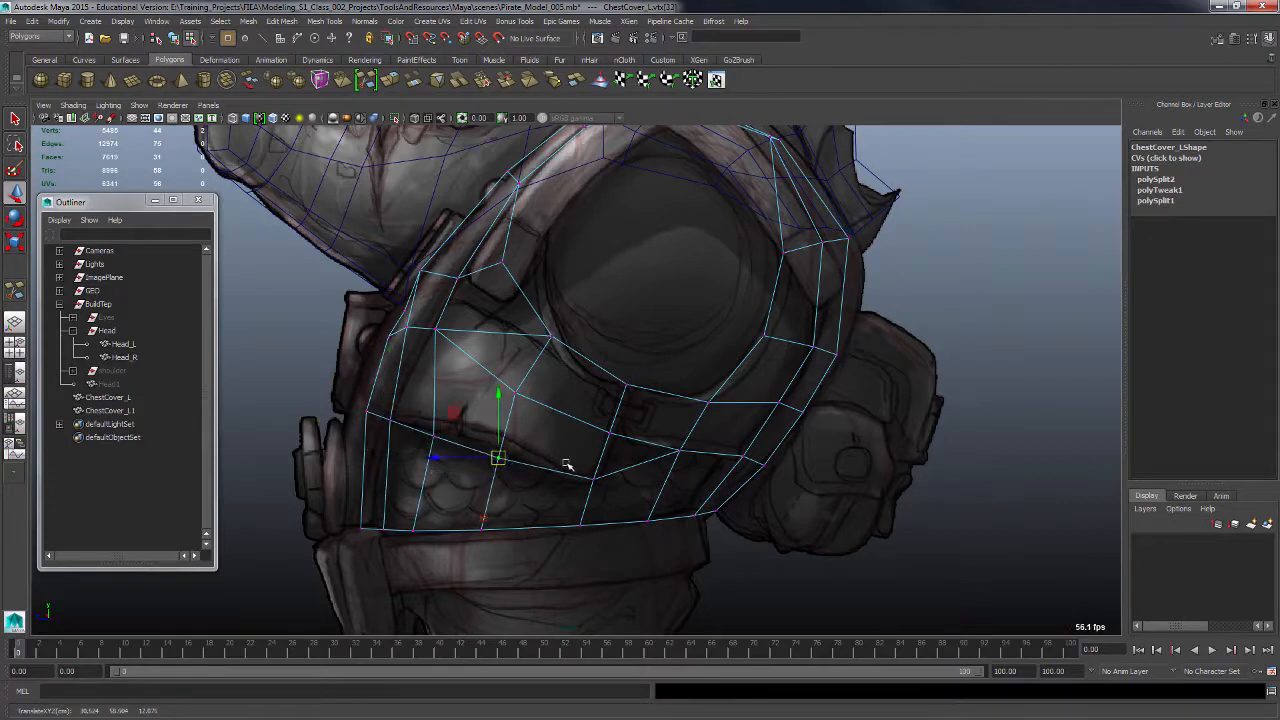
Step: Lower the edge line's vertex beneath the arm opening and fine-tune the neighbouring vertex toward the front
drag(582, 463, 593, 488)
drag(490, 448, 506, 464)
drag(499, 458, 498, 456)
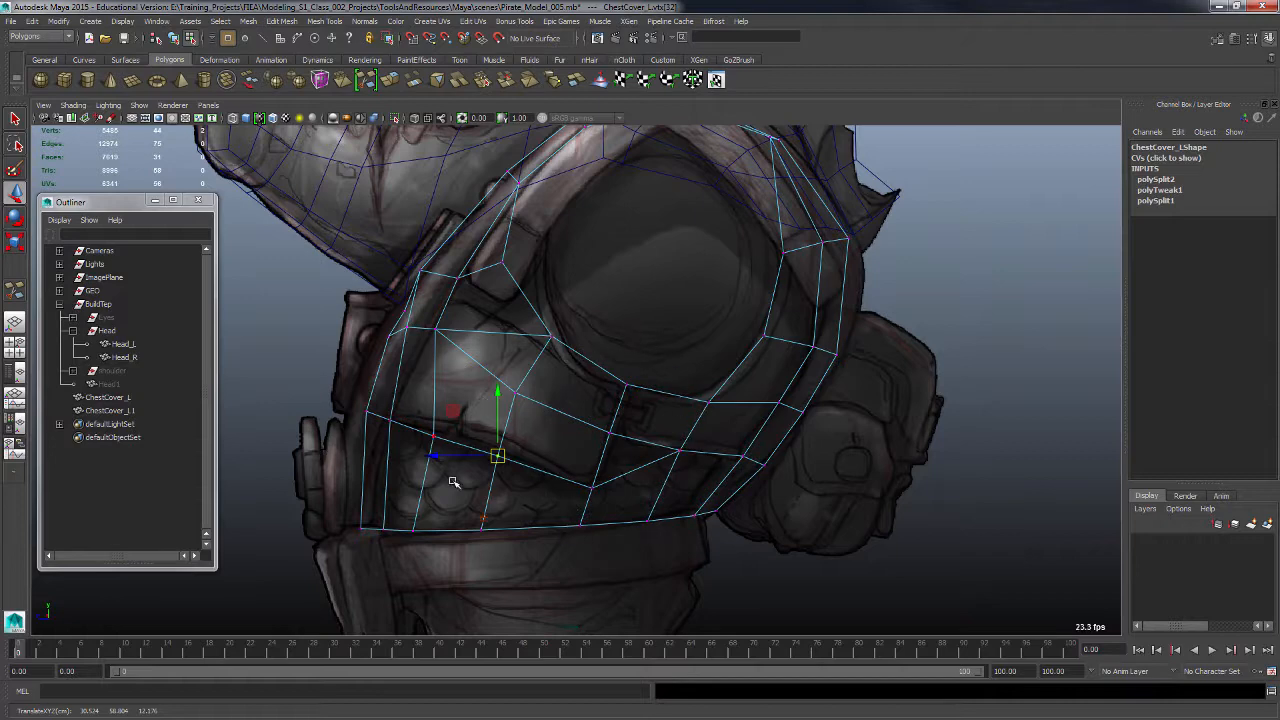
Step: Check the chest cover in the other views and fine-tune the two lower edge line vertices nearest the chest front in the side view
key(space)
key(space)
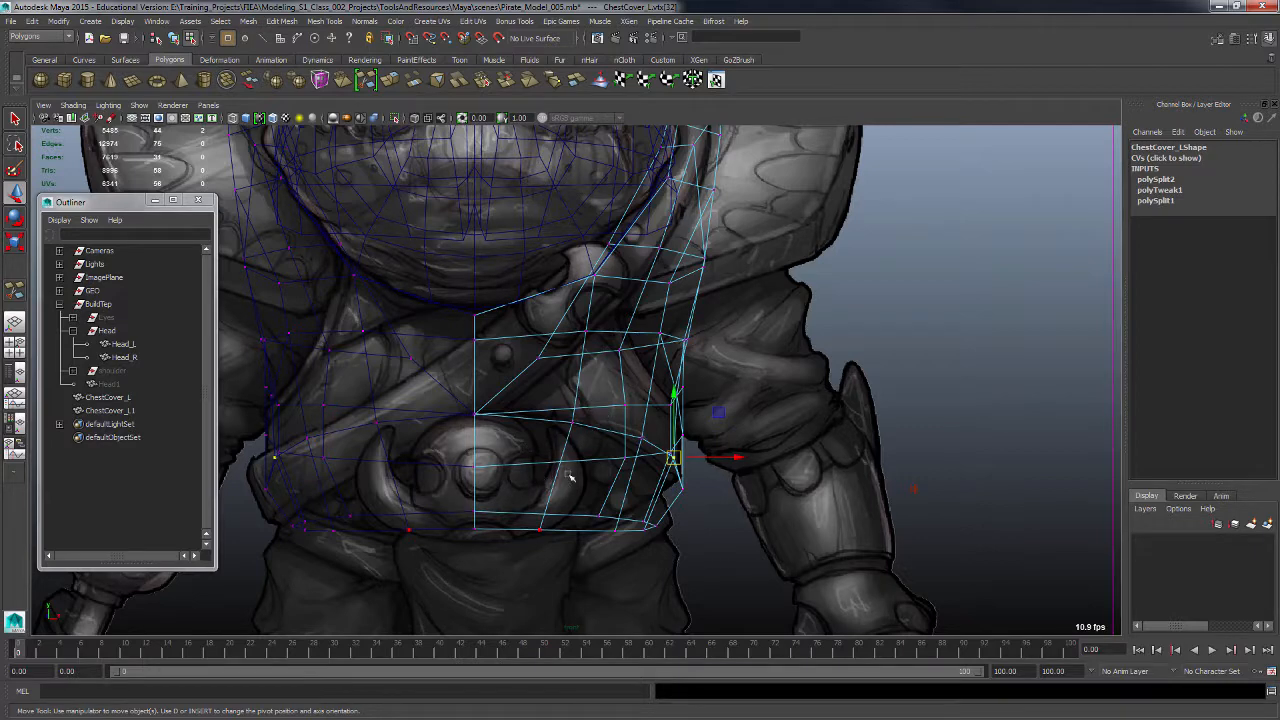
key(space)
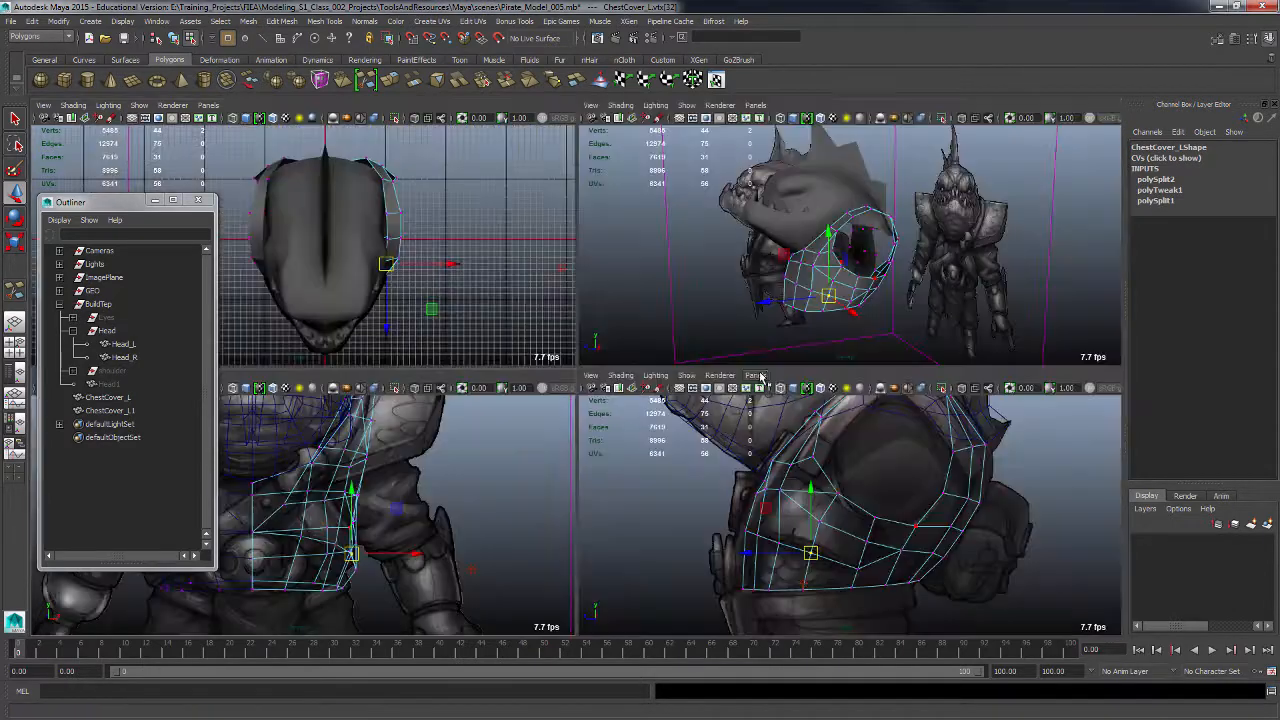
key(space)
alt+drag(612, 472, 445, 457)
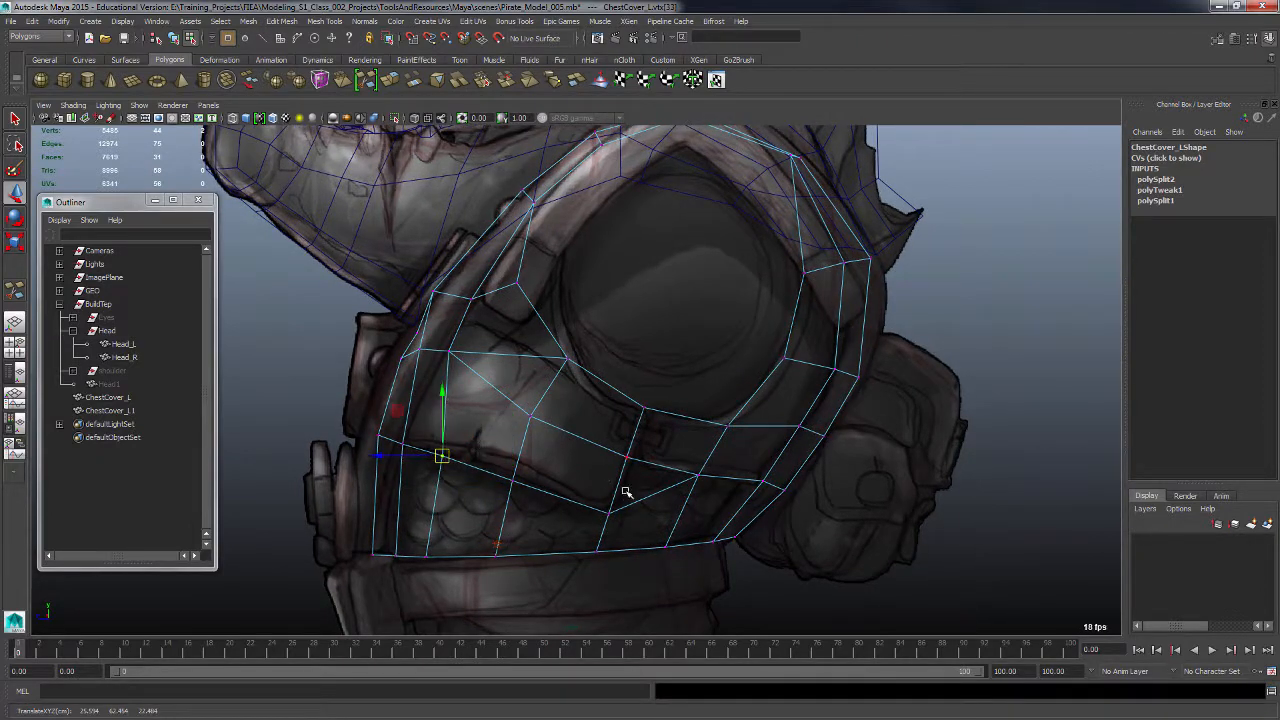
alt+middle_drag(612, 512, 556, 521)
click(493, 491)
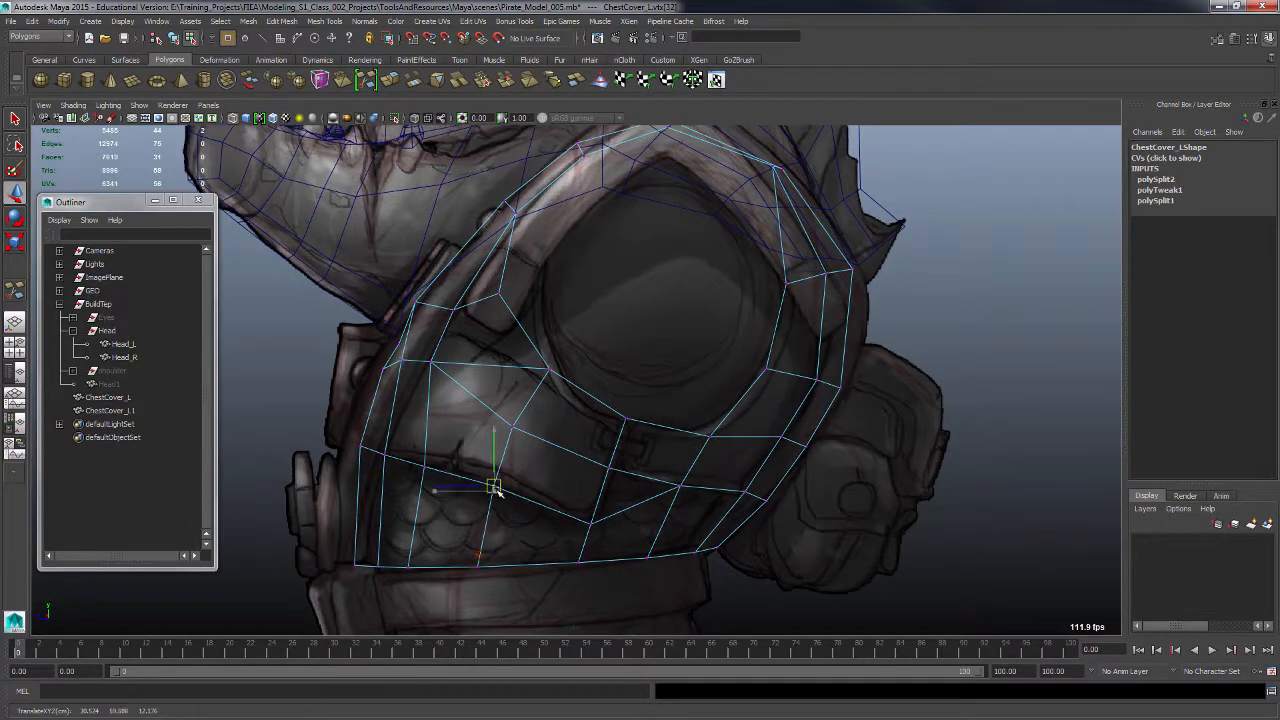
alt+drag(651, 514, 609, 491)
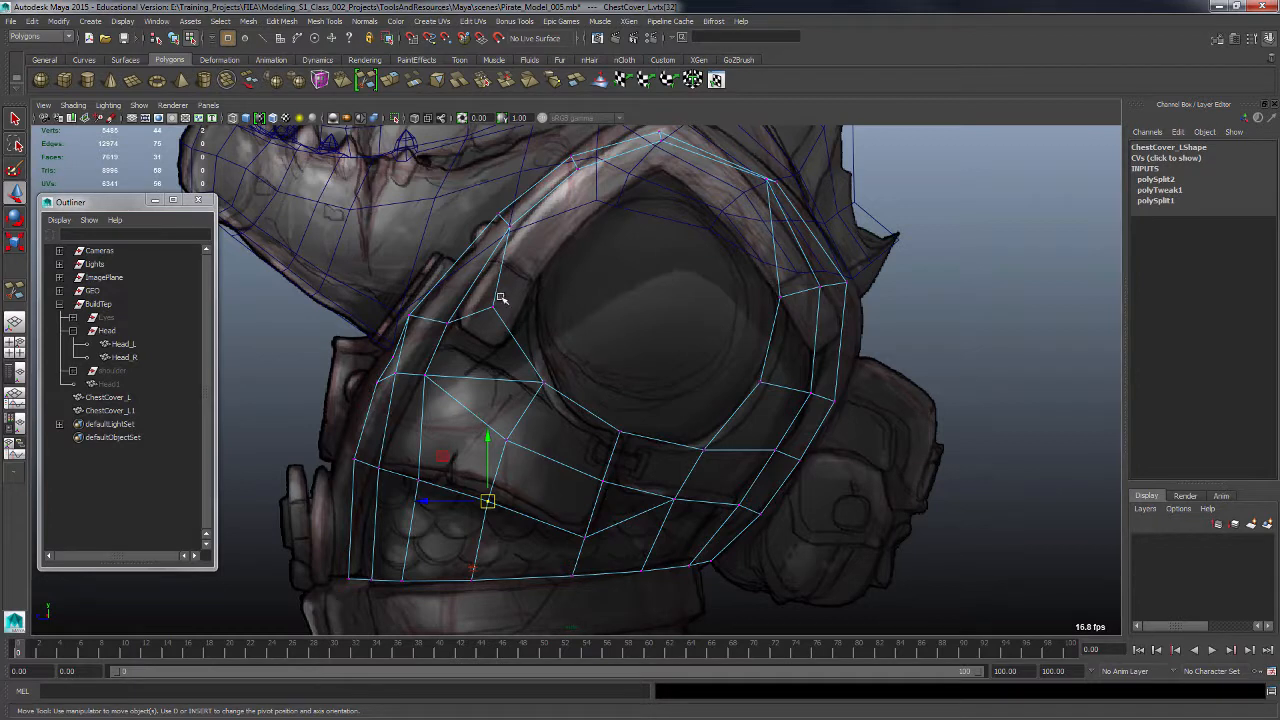
Step: Move the front strap's inner-edge vertices back toward the arm opening to match the strap width in the reference art
drag(486, 293, 508, 315)
click(509, 226)
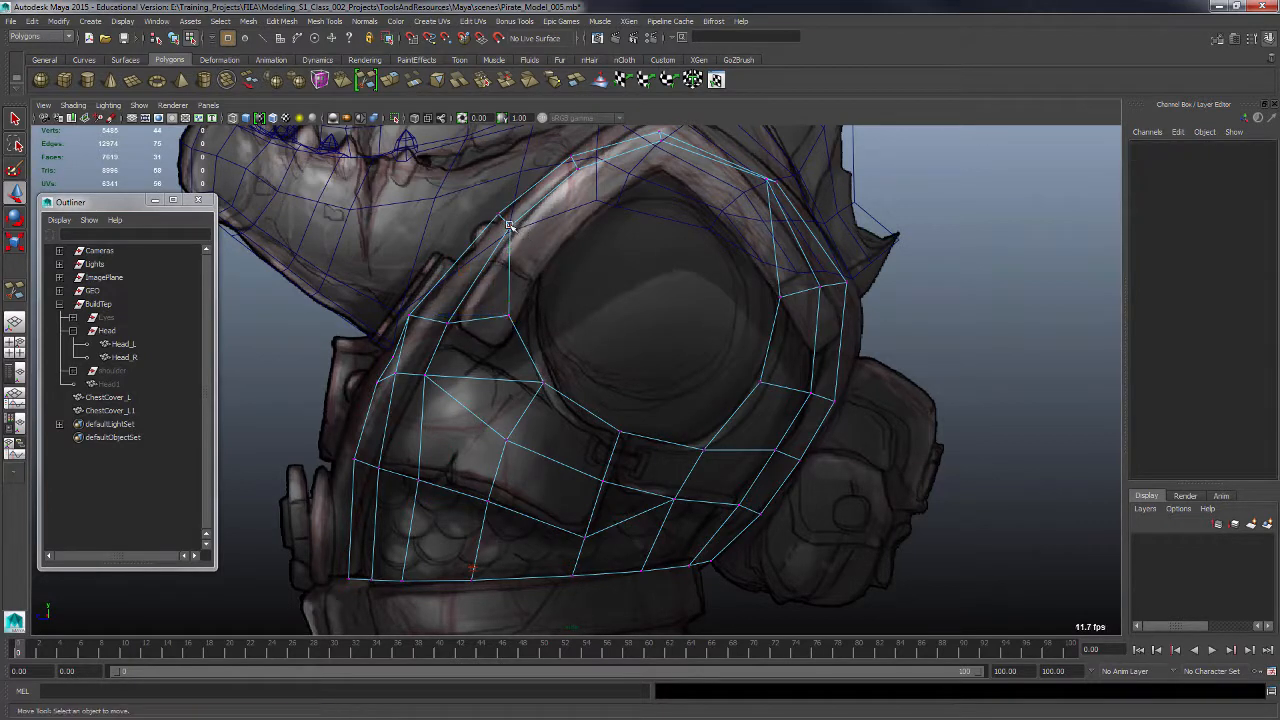
drag(507, 223, 527, 233)
drag(571, 165, 585, 177)
drag(580, 169, 584, 171)
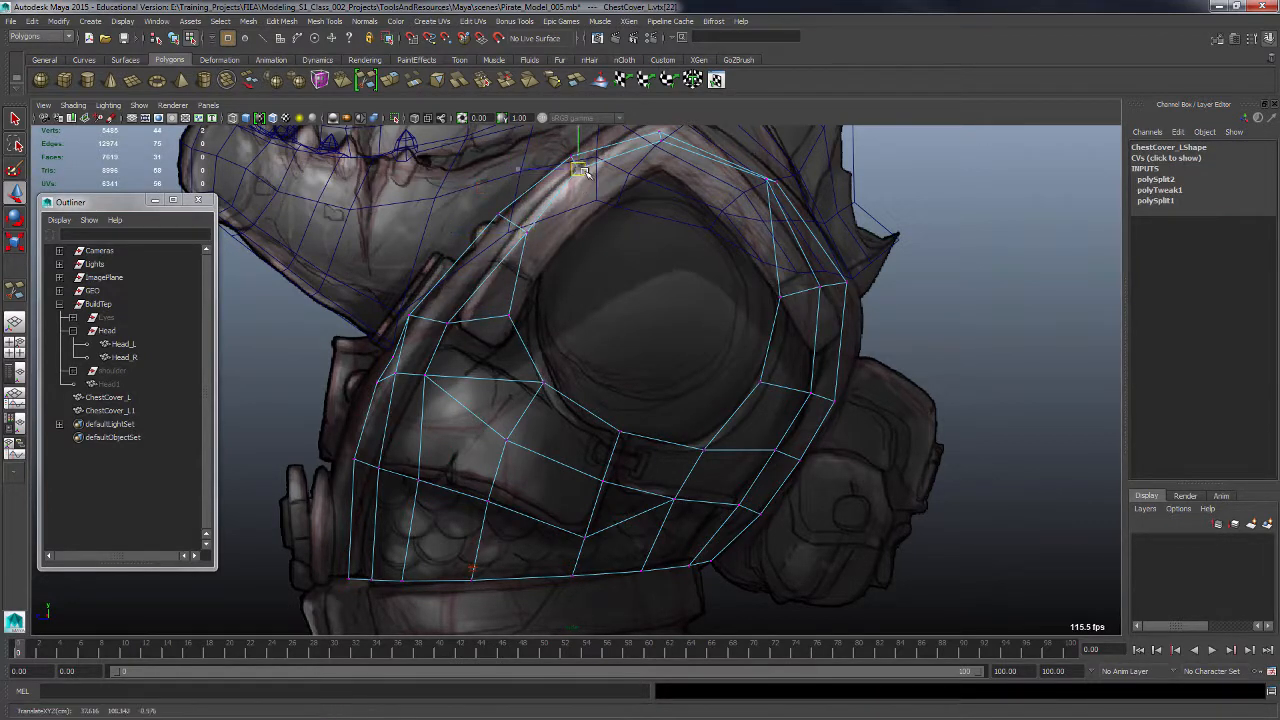
Step: Adjust the inner and outer vertices at the shoulder strap's peak and rear bend to follow the strap in the side reference
alt+drag(693, 167, 616, 257)
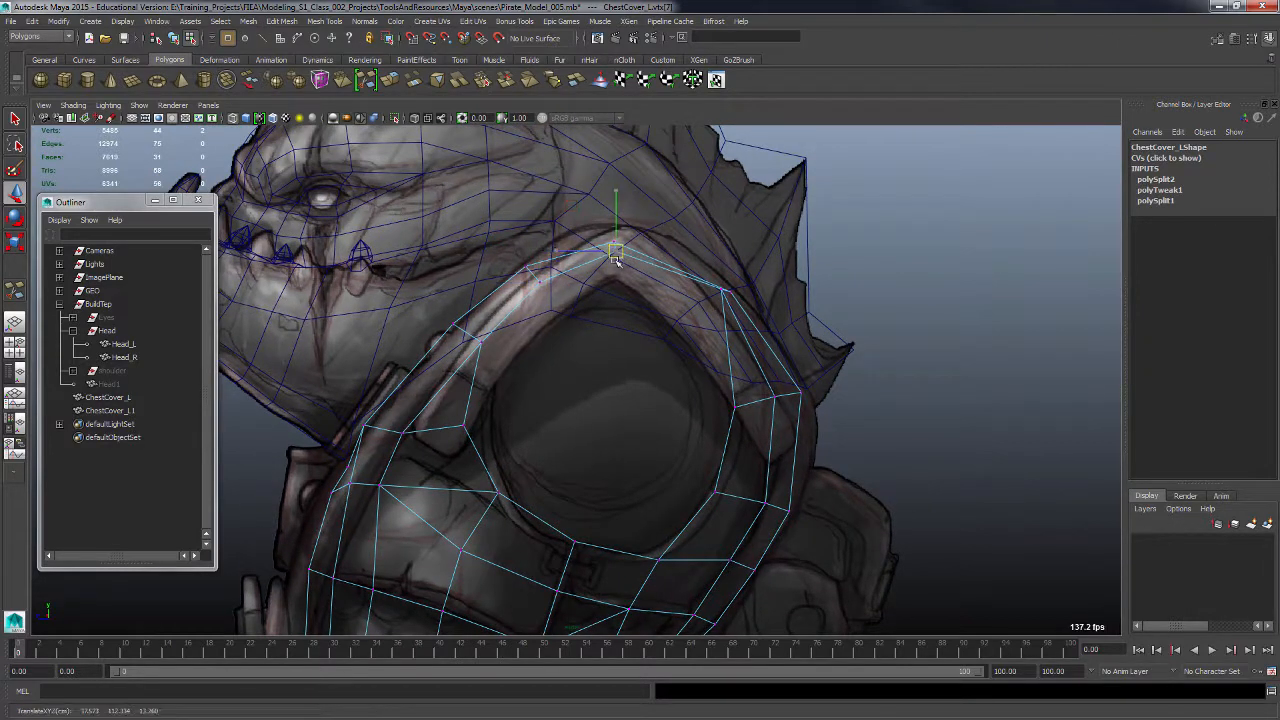
click(726, 290)
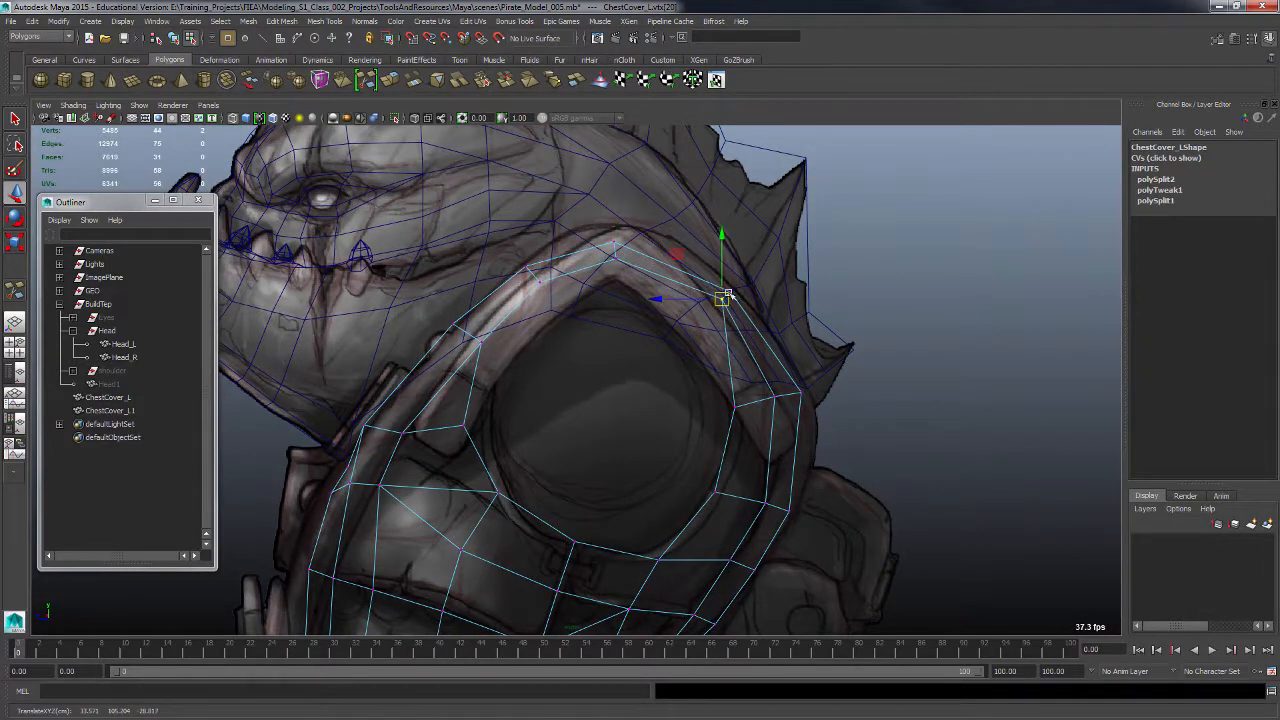
drag(733, 292, 740, 282)
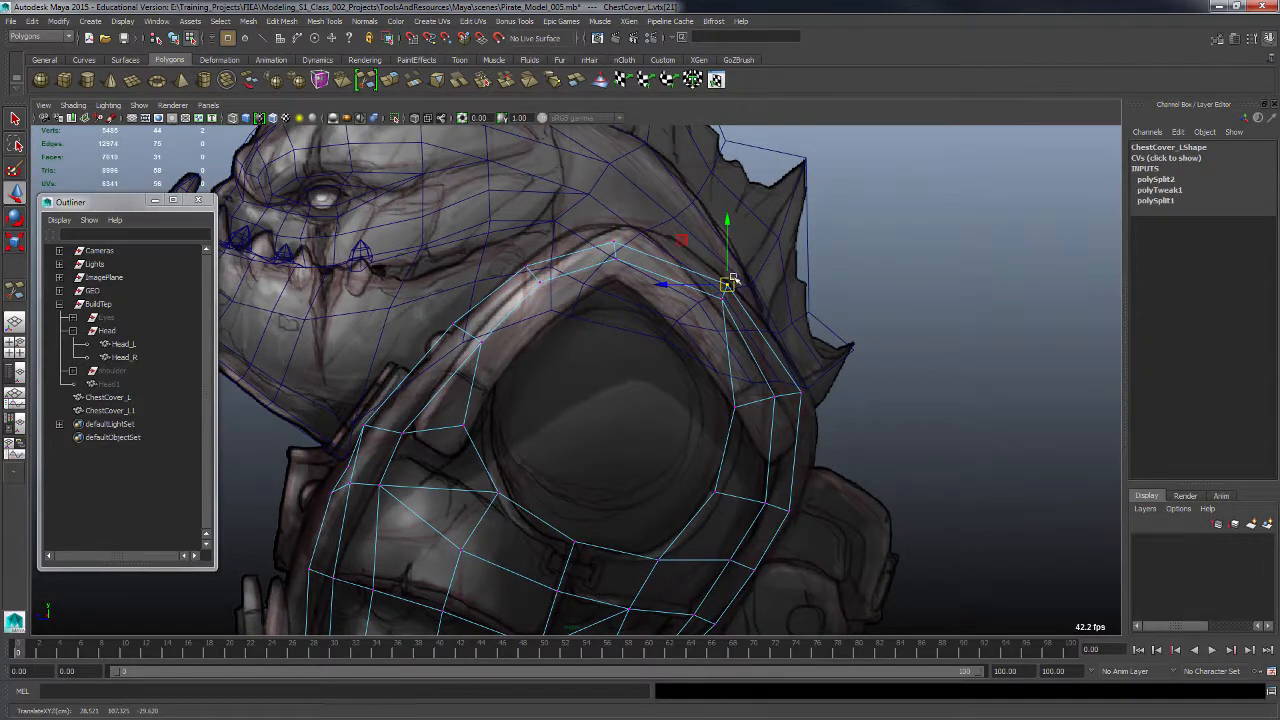
click(621, 243)
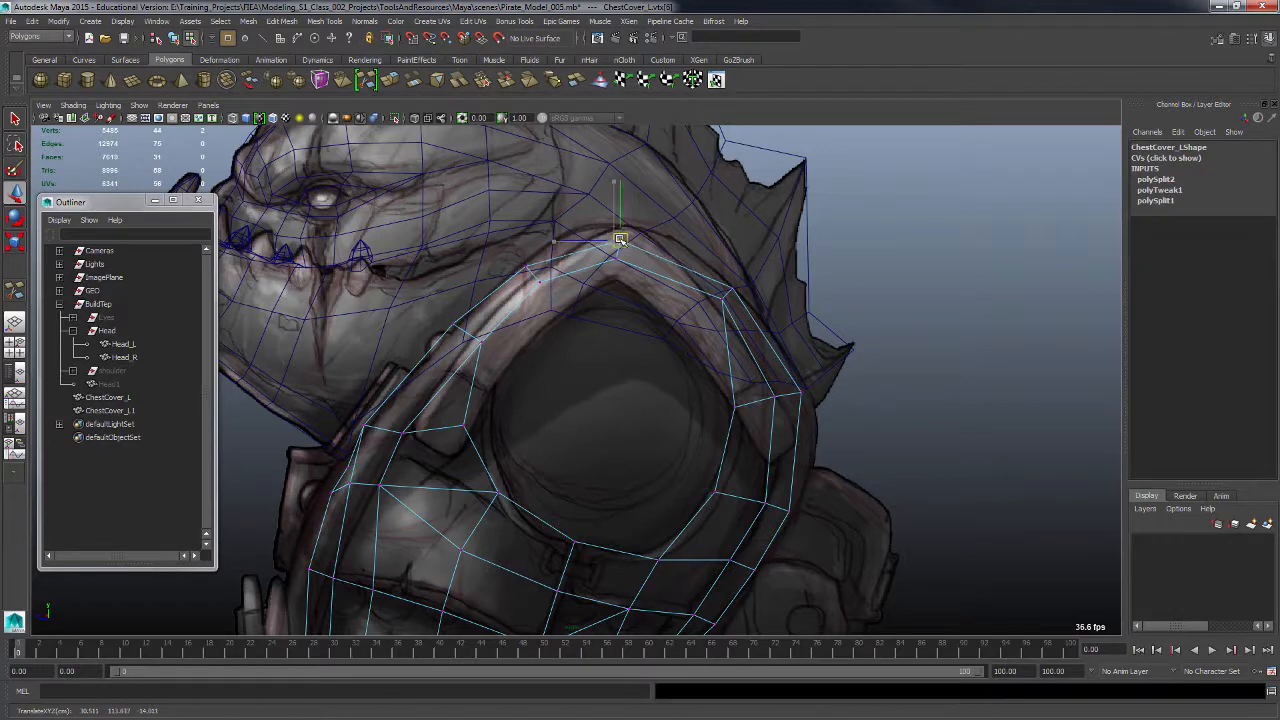
drag(620, 239, 615, 240)
Step: Nudge the vertex at the arm opening's lower front corner slightly toward the chest front to follow the reference outline
alt+right_drag(743, 434, 686, 480)
alt+middle_drag(664, 490, 669, 410)
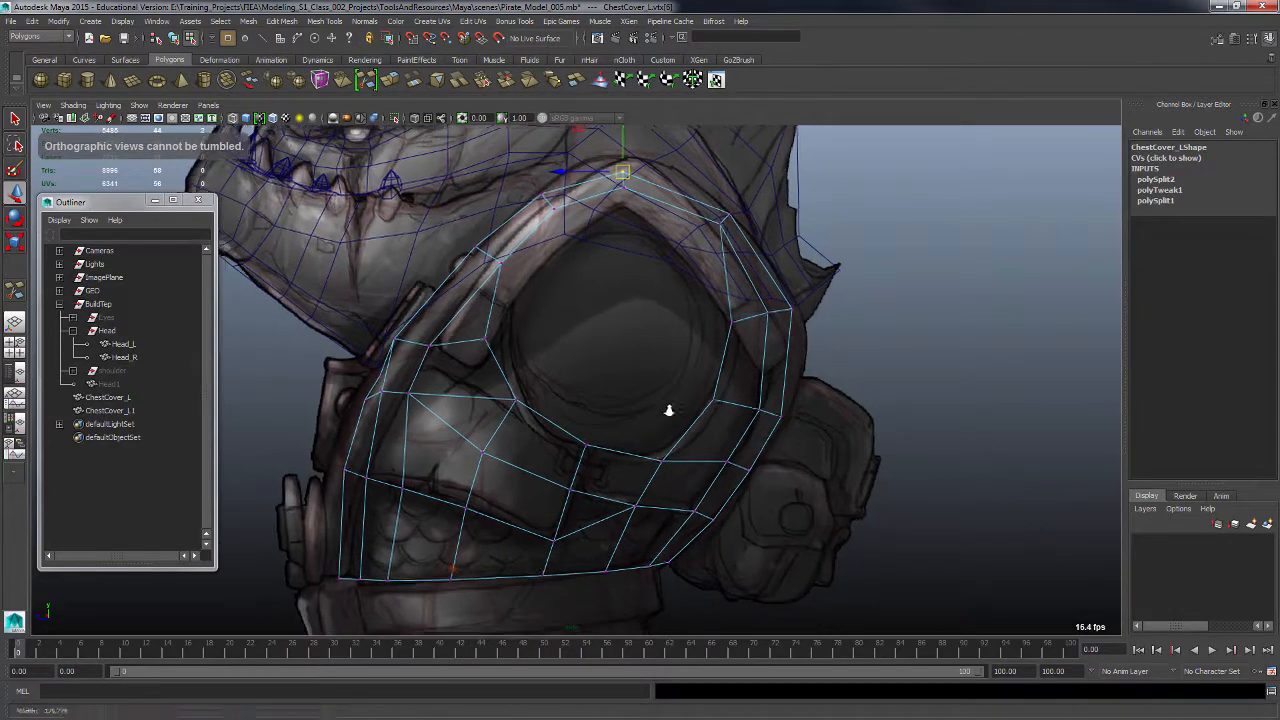
click(515, 401)
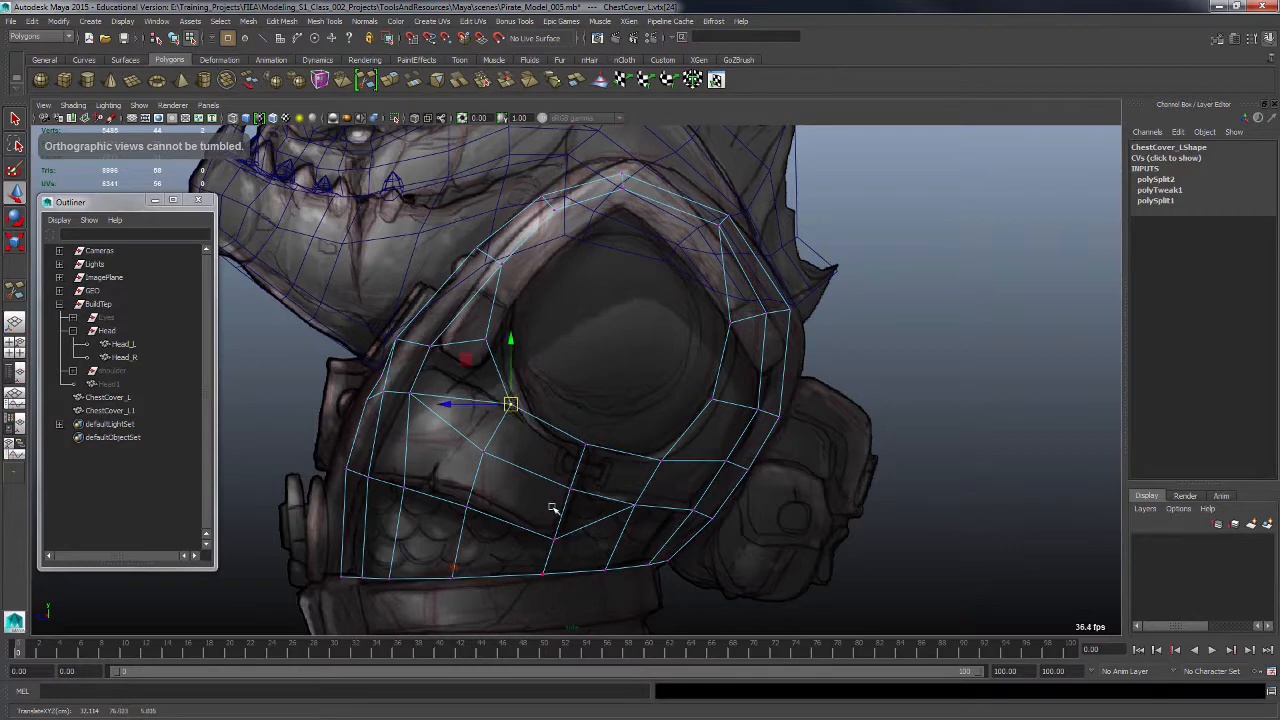
alt+middle_drag(553, 508, 562, 472)
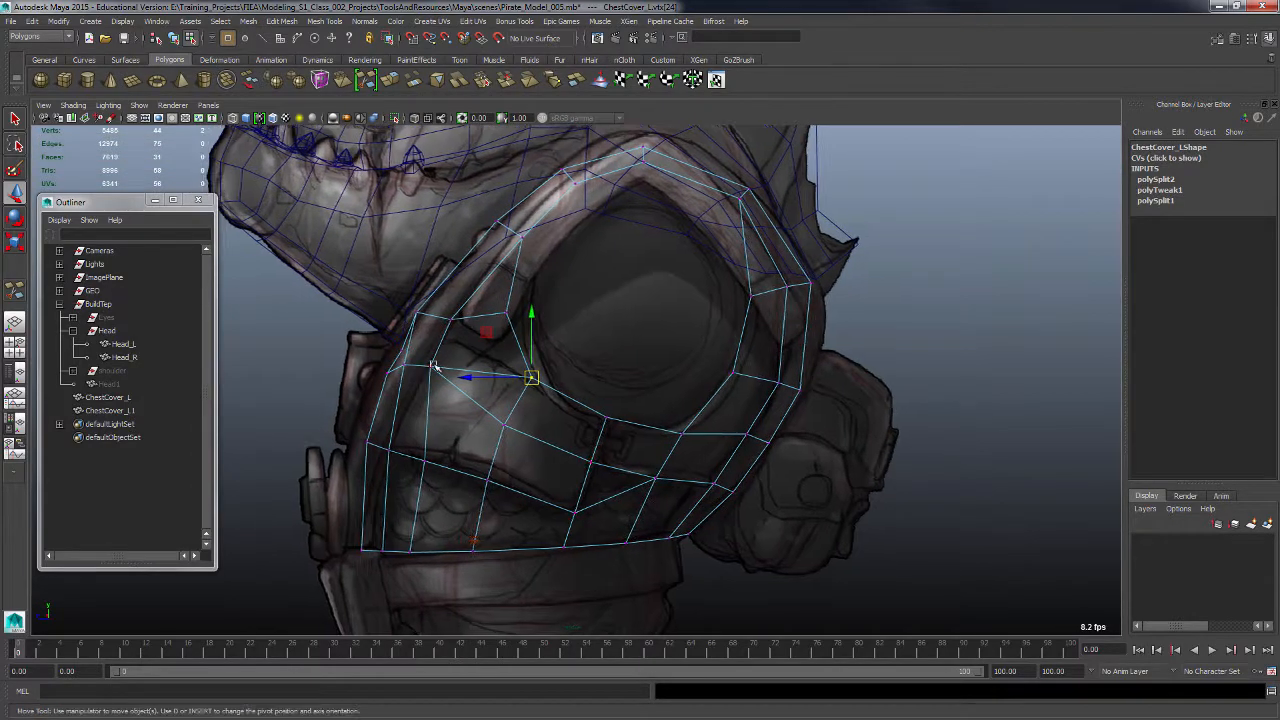
Step: Examine the left chest cover's outer vertices against the side reference, including the mesh's shape in perspective
click(366, 441)
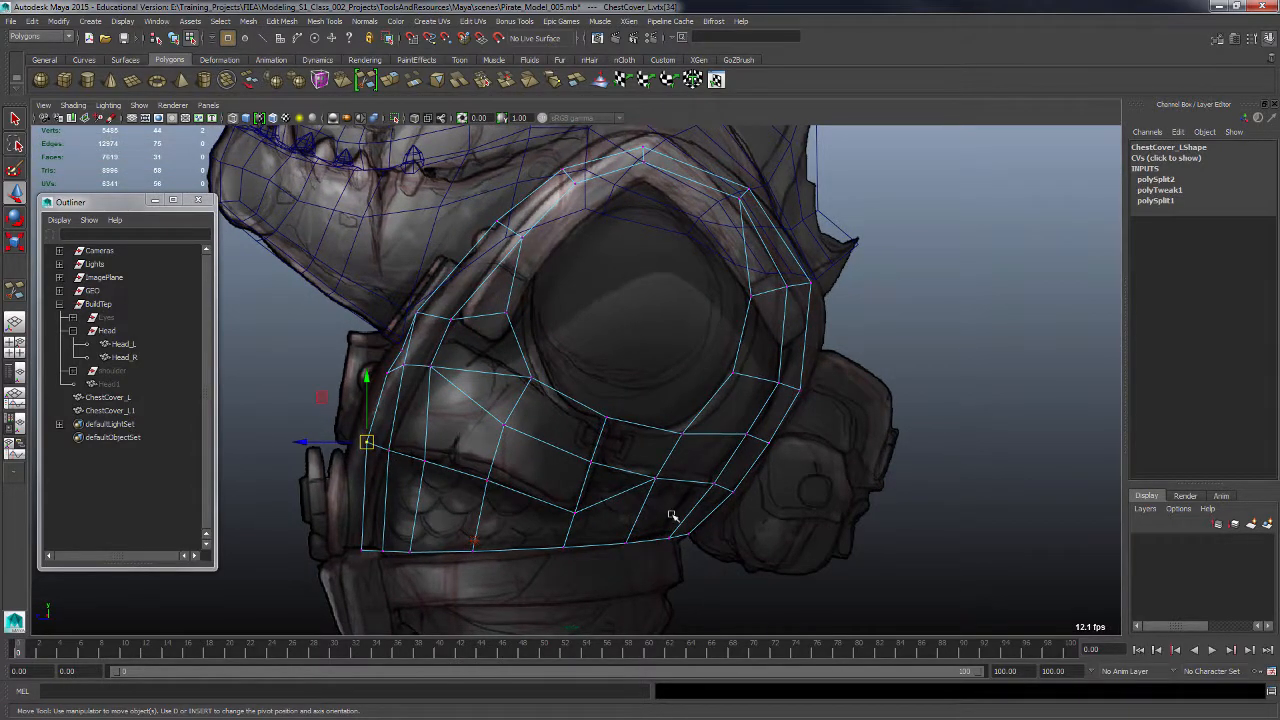
click(730, 483)
alt+middle_drag(829, 389, 797, 428)
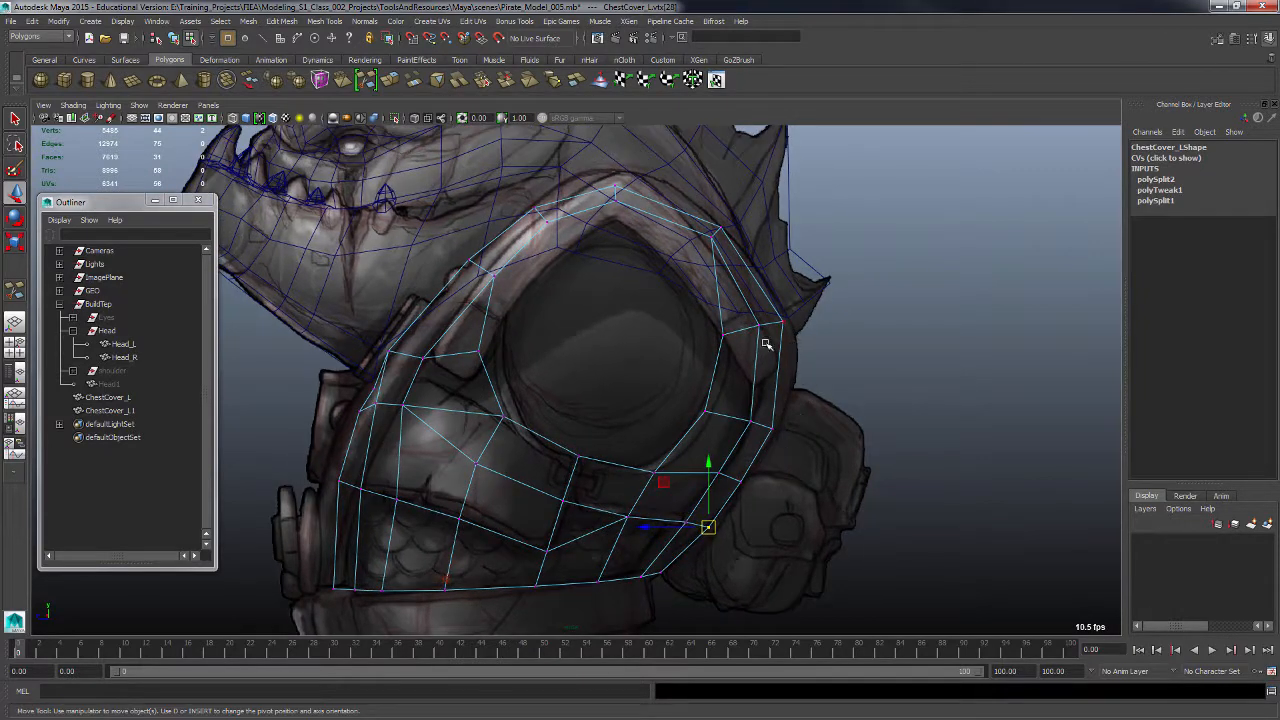
key(space)
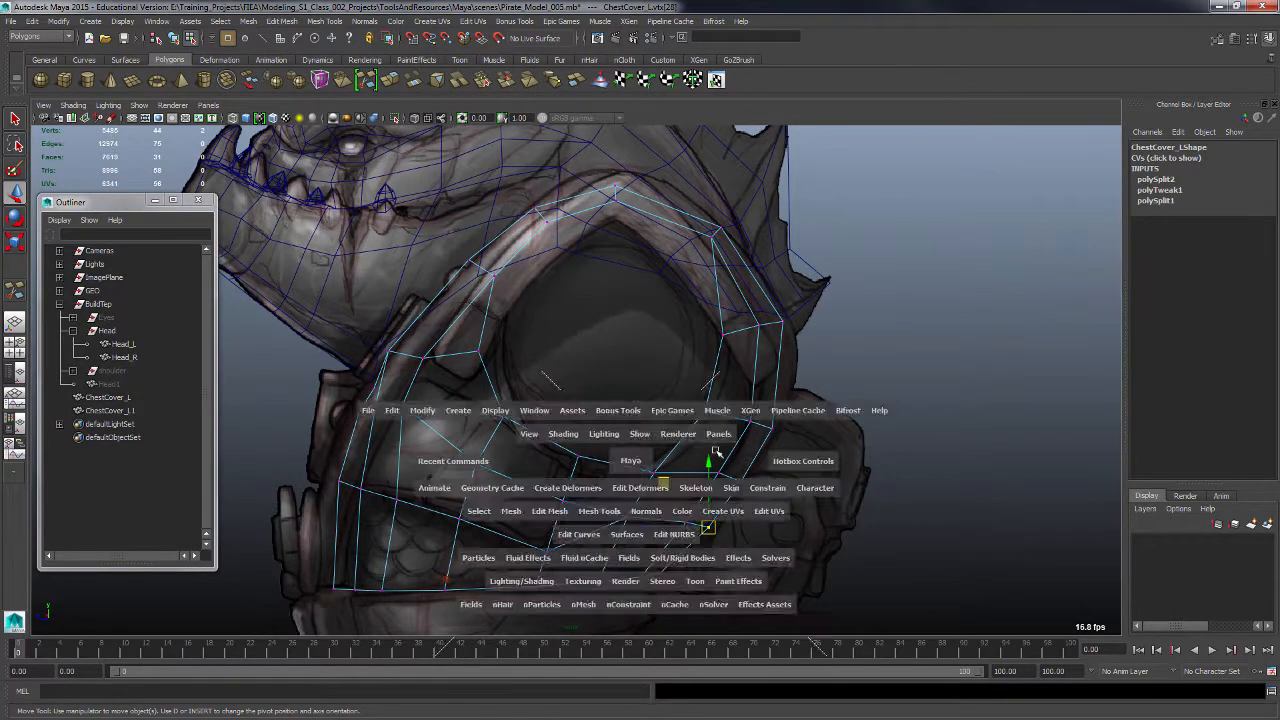
key(space)
mouse_move(686, 449)
alt+mouse_down()
mouse_move(837, 451)
mouse_move(690, 458)
alt+mouse_up()
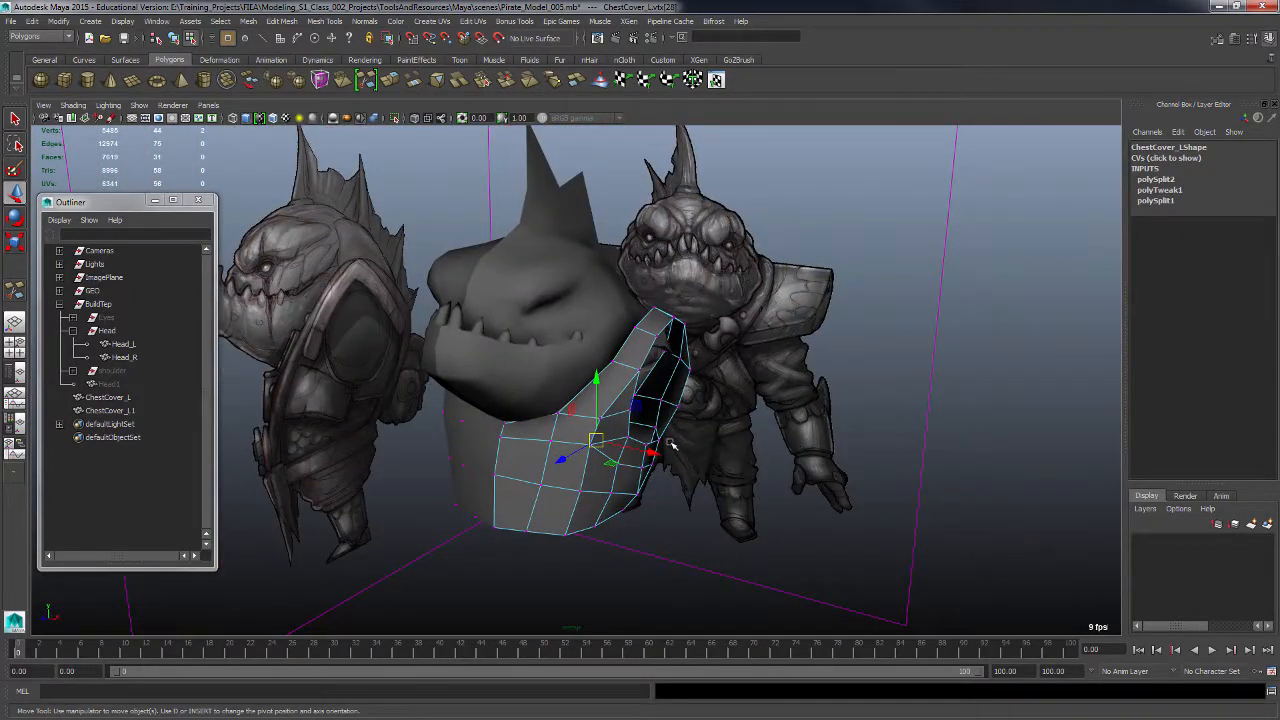
Step: Harden all edges of the left chest cover and inspect its faceted surface from several angles
key(F8)
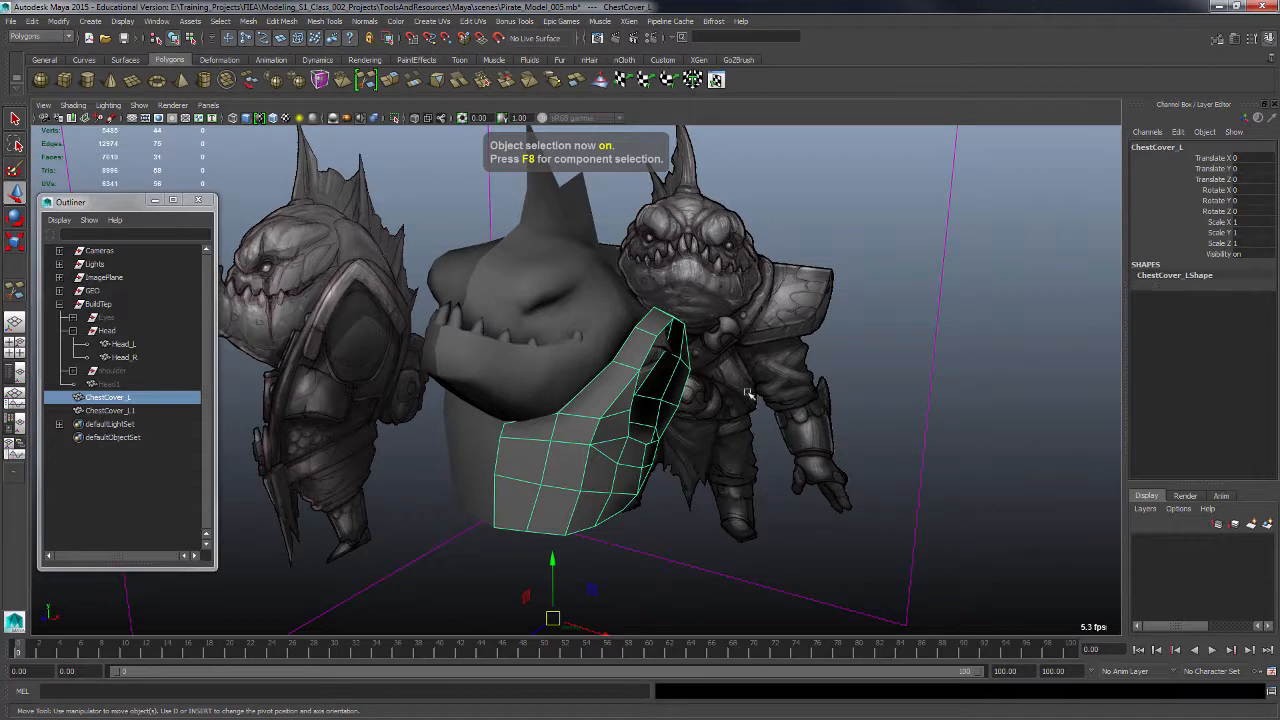
click(364, 21)
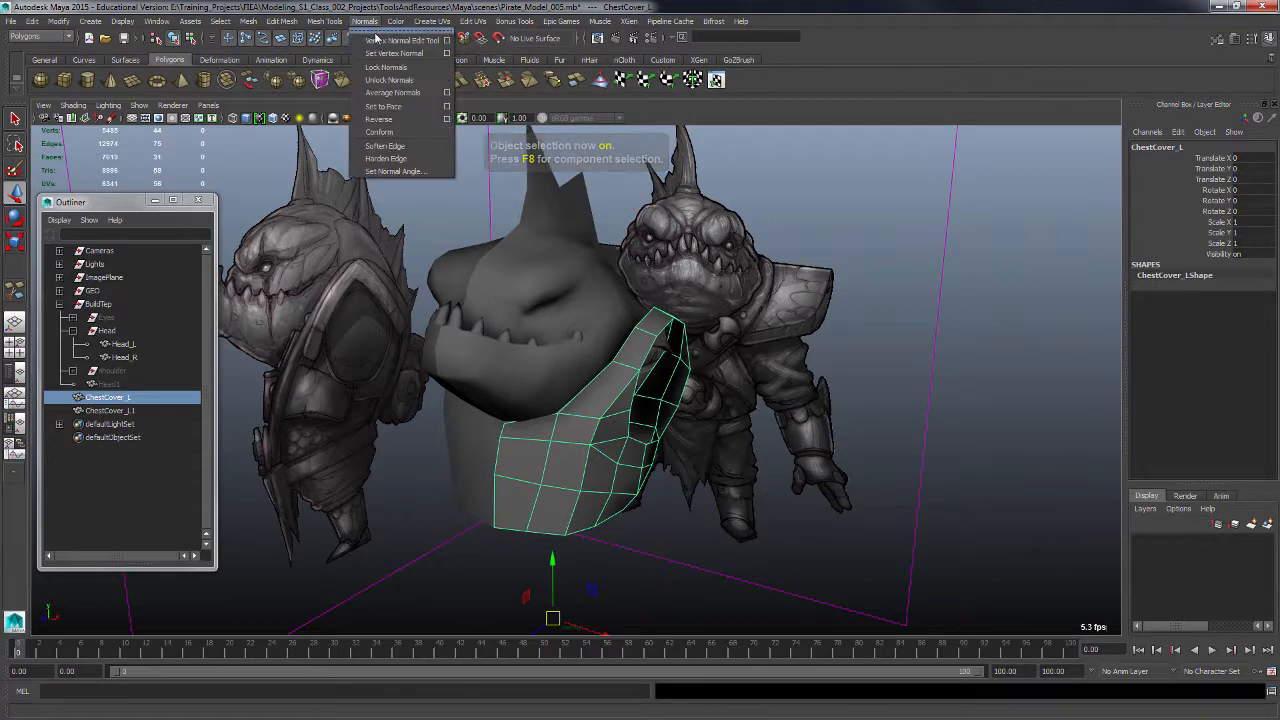
click(434, 163)
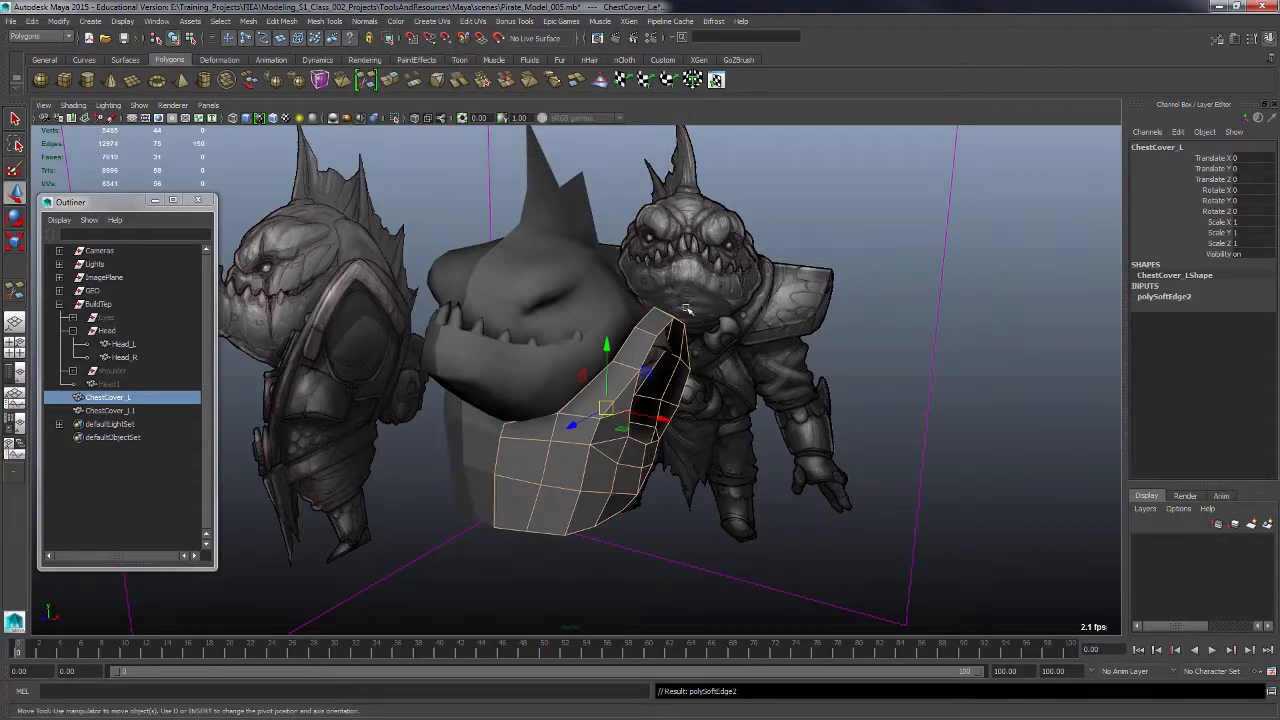
click(650, 566)
alt+drag(714, 531, 683, 435)
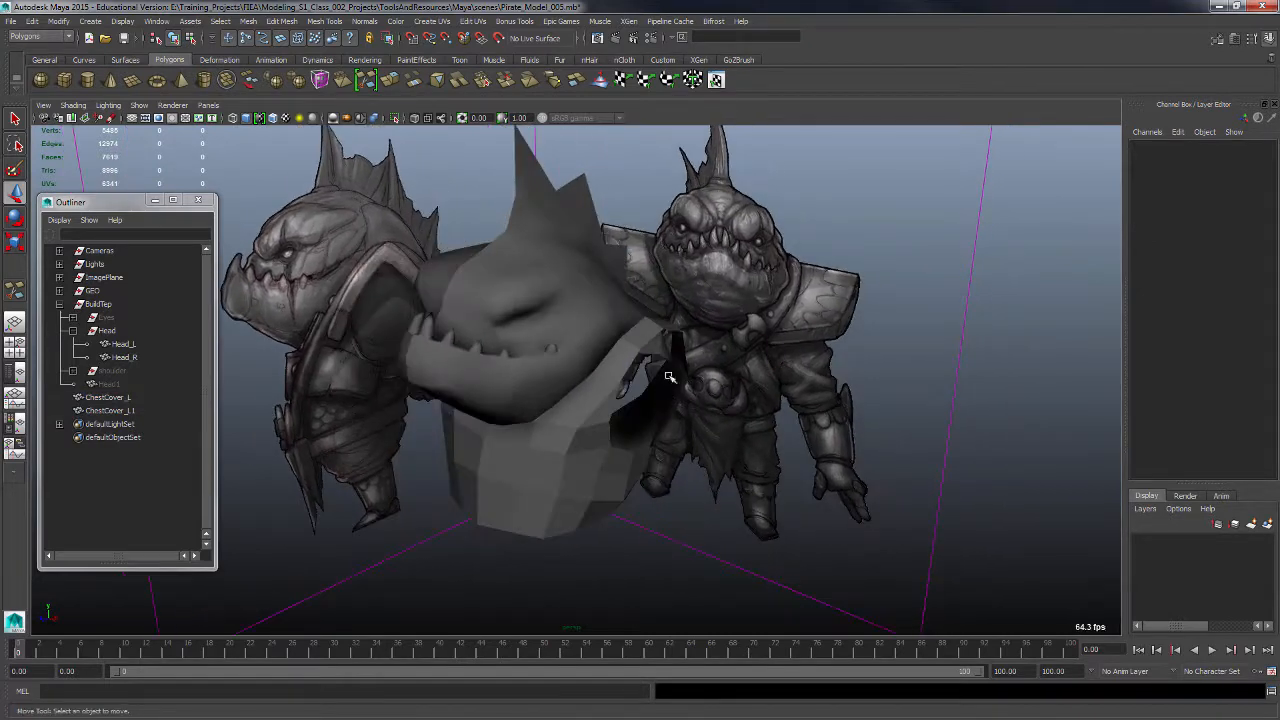
alt+drag(634, 546, 608, 477)
click(608, 477)
alt+drag(619, 575, 680, 550)
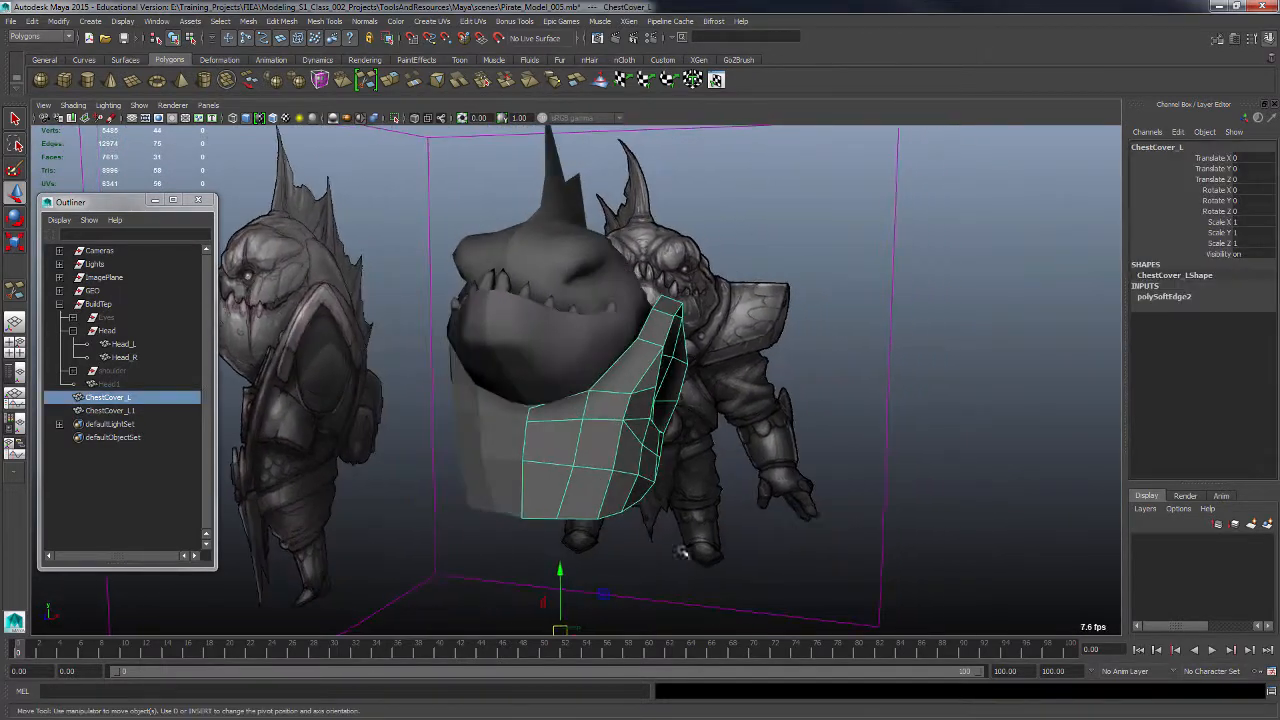
click(957, 495)
alt+drag(957, 500, 700, 503)
Step: Soften all edges of the left chest cover
click(578, 484)
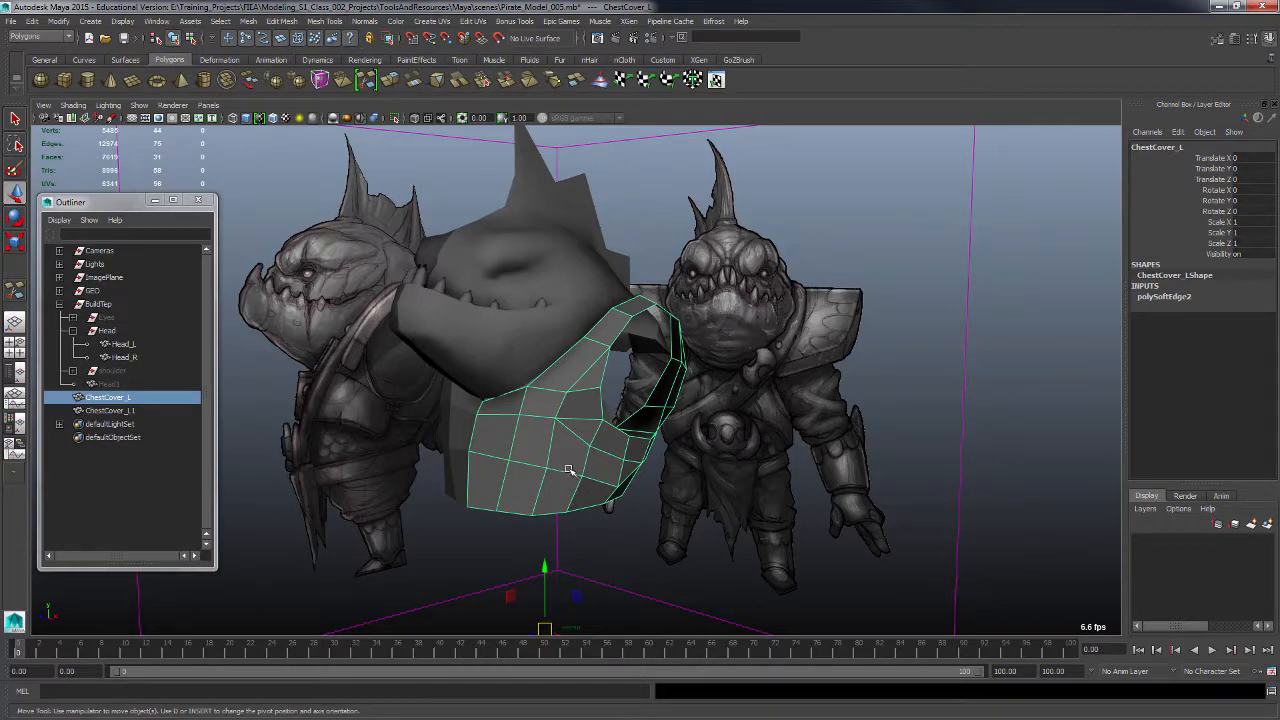
shift+right_drag(569, 469, 673, 428)
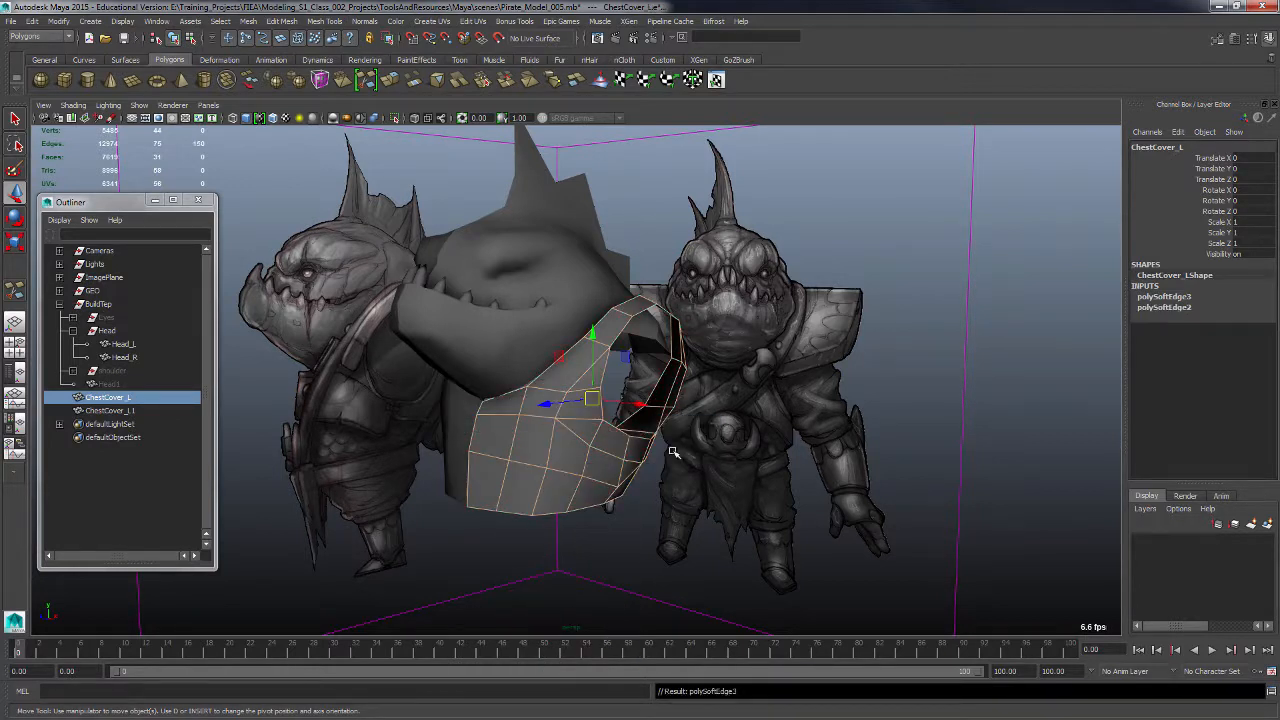
click(620, 574)
alt+drag(620, 574, 596, 527)
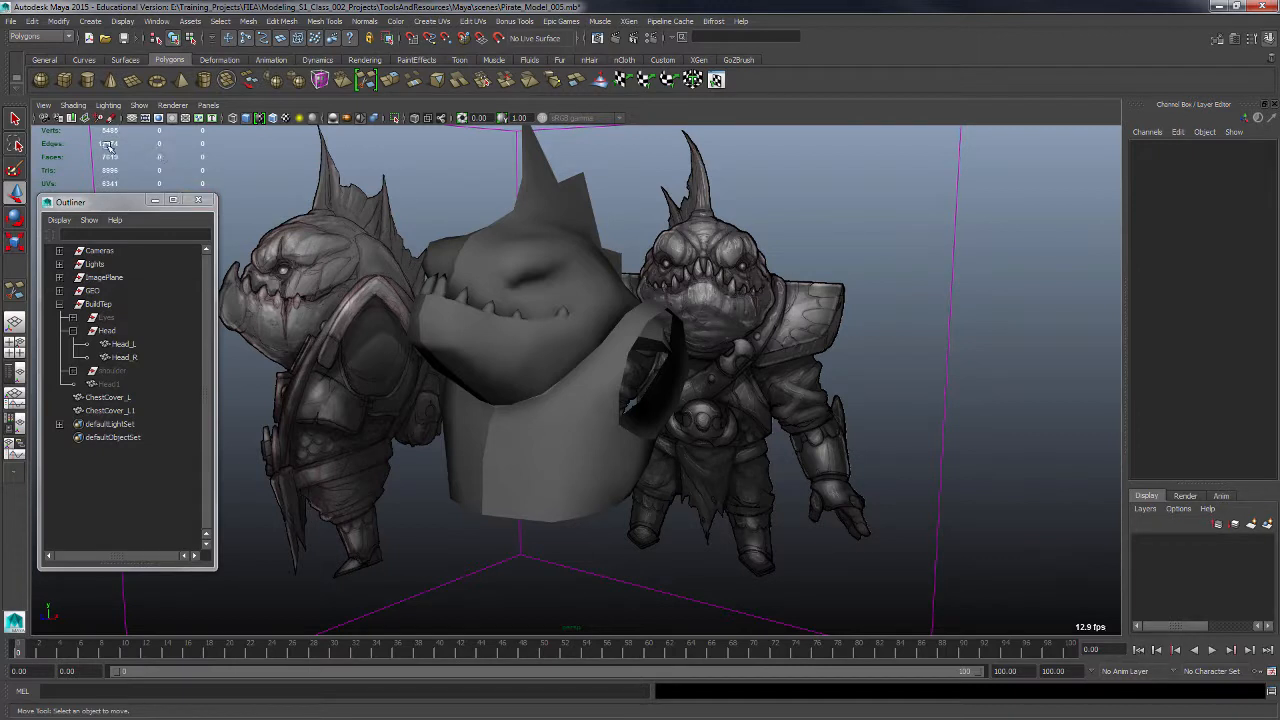
Step: Set the perspective view to Flat Shade All
click(73, 105)
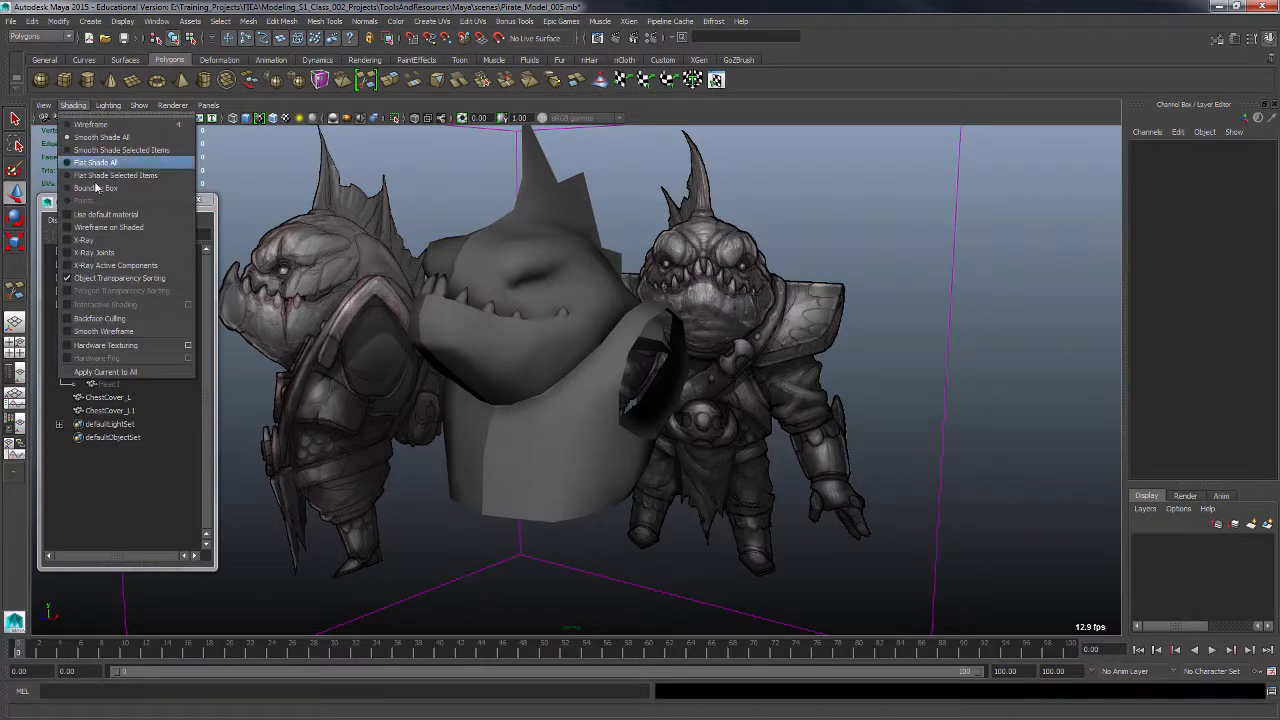
click(139, 163)
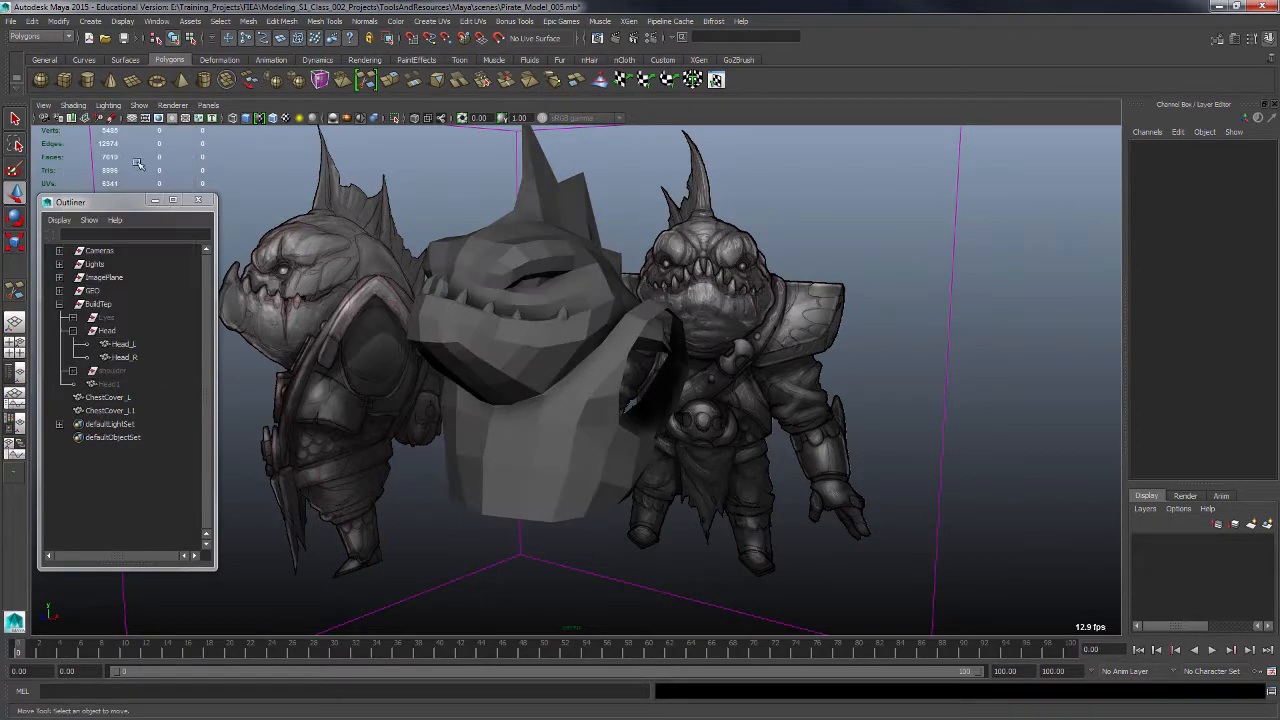
alt+drag(813, 446, 770, 454)
alt+right_drag(770, 454, 743, 450)
alt+drag(743, 450, 782, 519)
Step: Delete the construction history of the left chest cover
click(666, 417)
key(alt+shift+d)
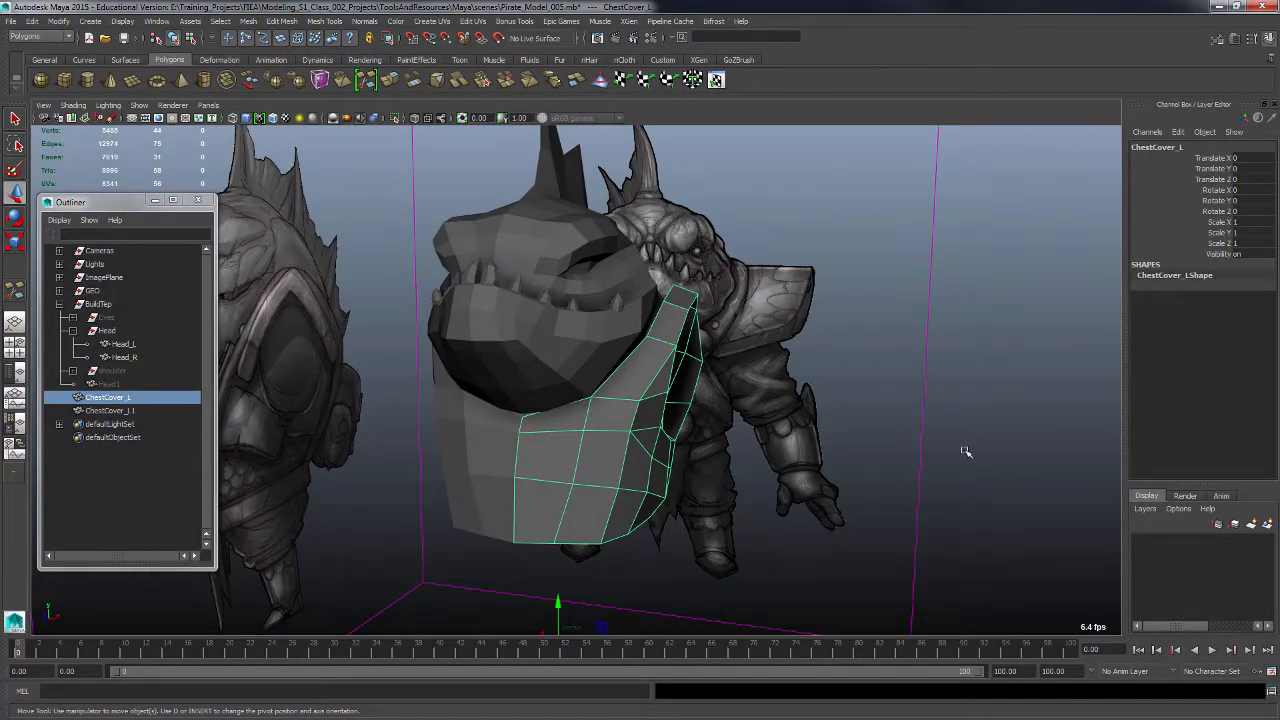
alt+drag(966, 452, 977, 466)
click(977, 467)
Step: Hide Front_imagePlane and make Back_imagePlane visible
alt+right_drag(977, 490, 880, 464)
alt+drag(880, 464, 862, 450)
click(858, 180)
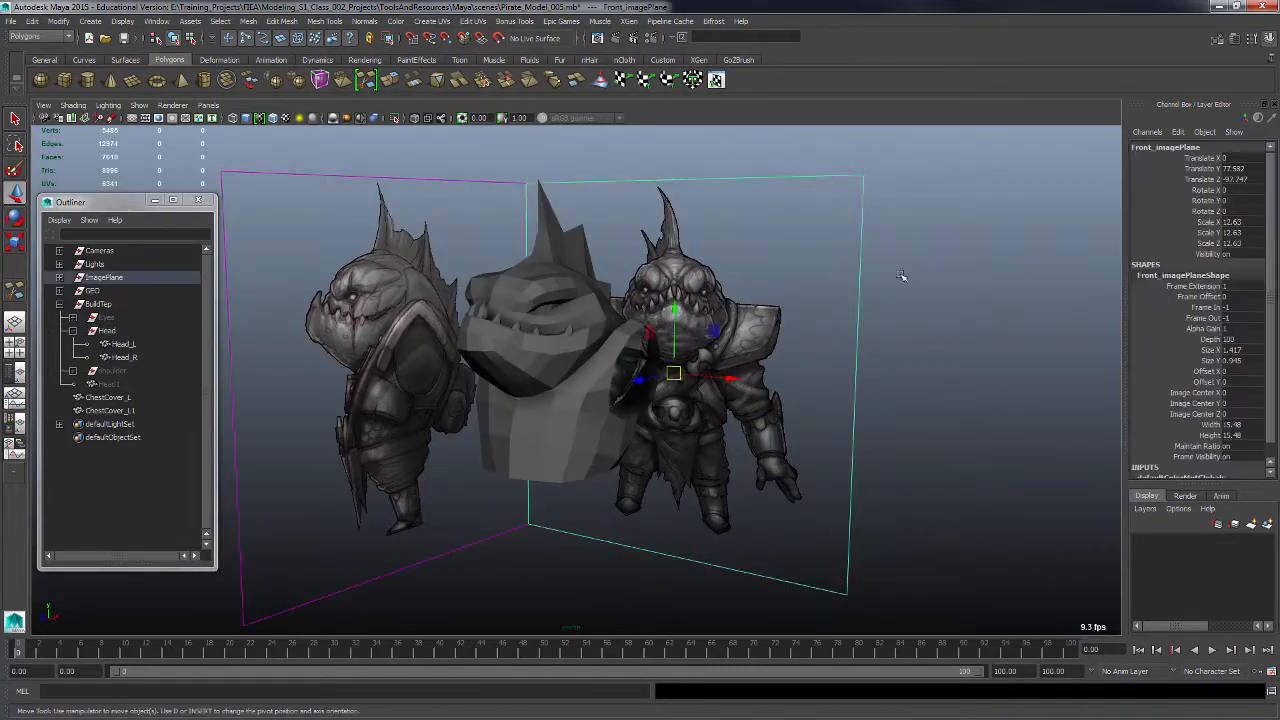
click(60, 278)
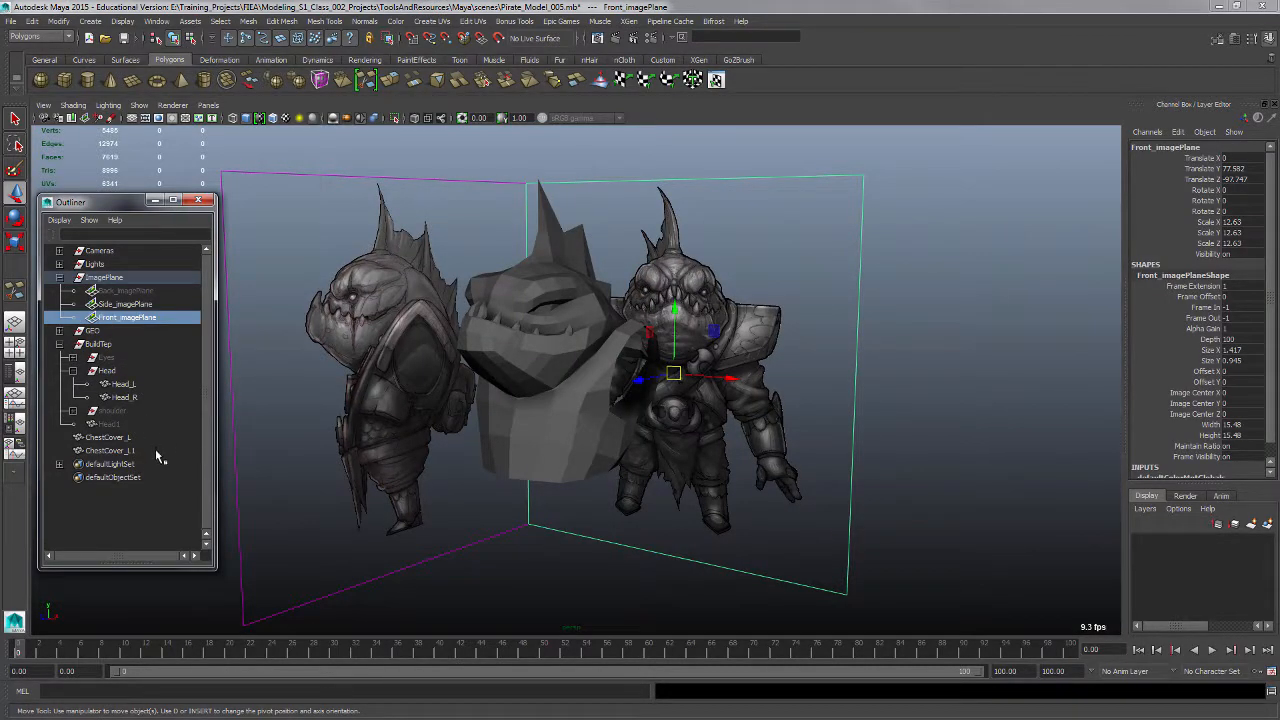
key(ctrl+h)
click(150, 291)
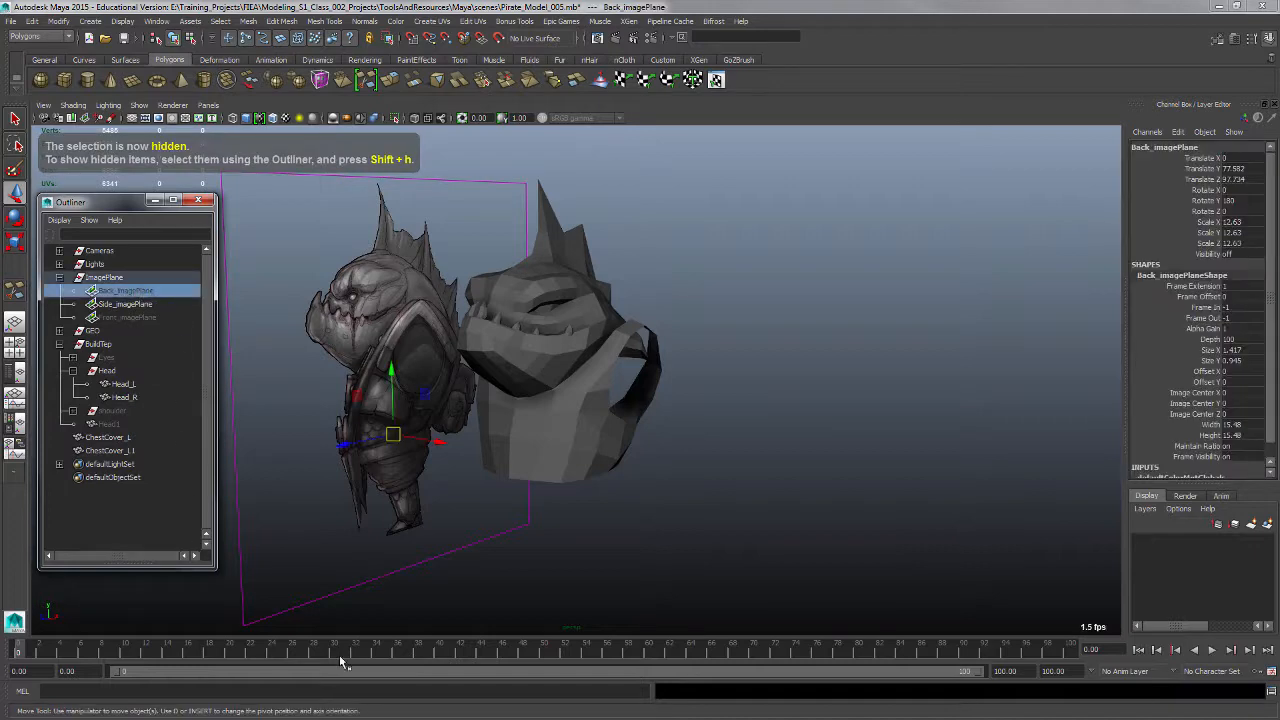
key(ctrl+z)
Step: Switch the enlarged front viewport to the orthographic Back view
alt+drag(768, 396, 699, 373)
key(space)
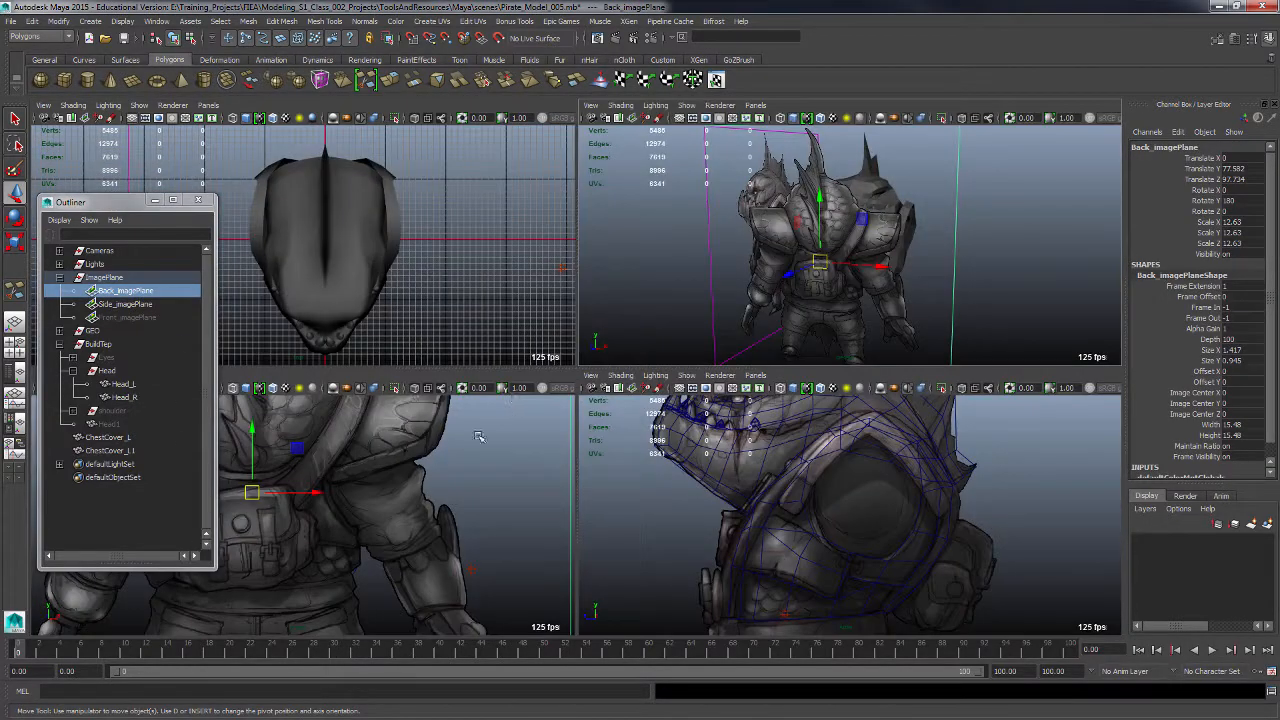
key(space)
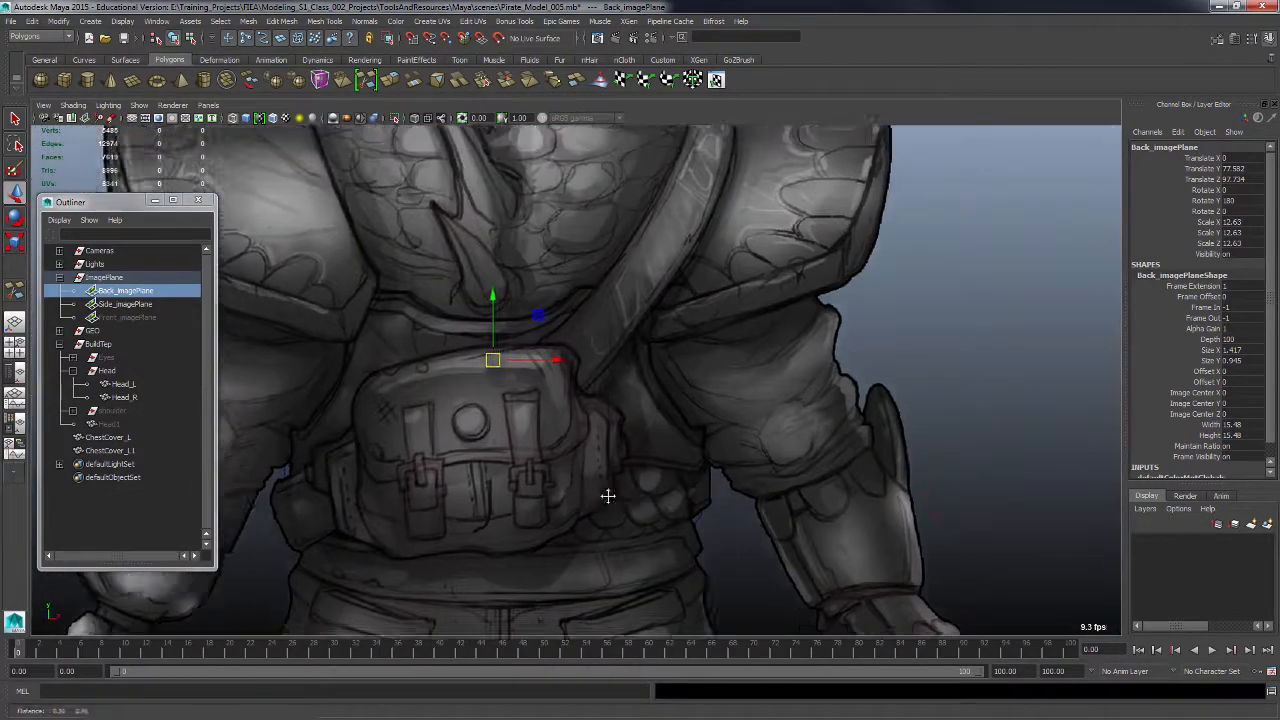
scroll(606, 494, down, 3)
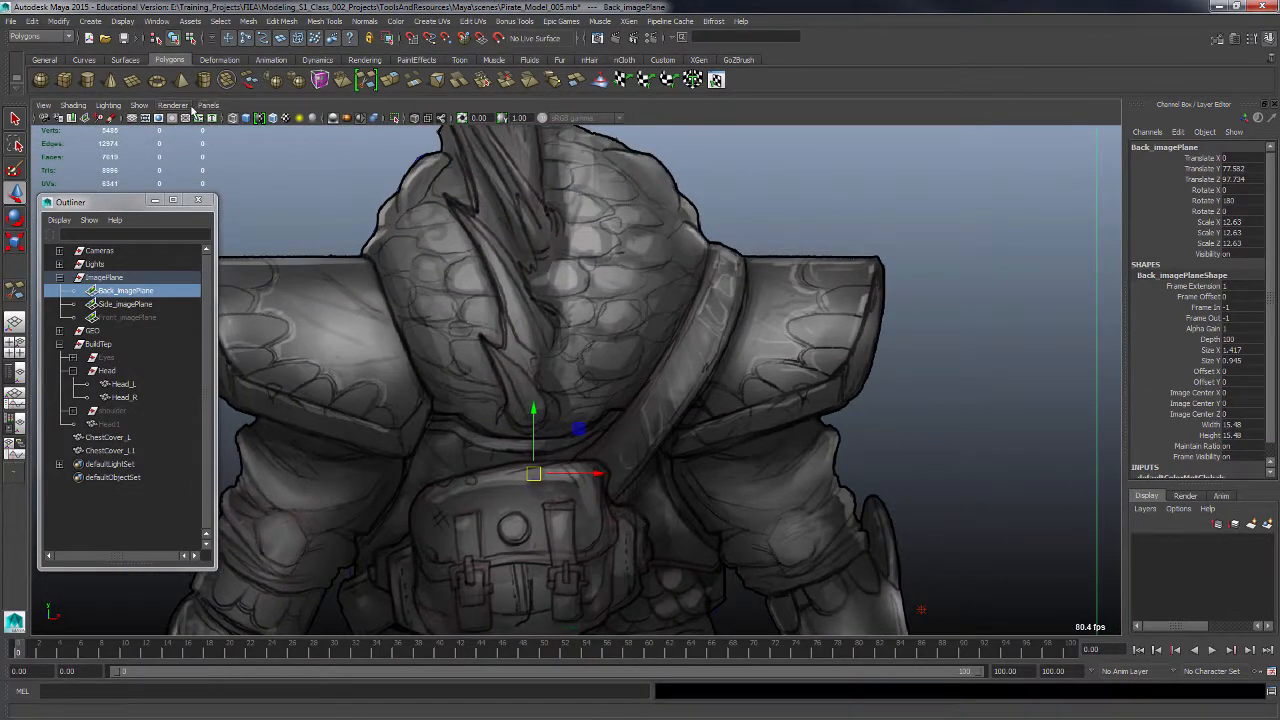
click(208, 105)
mouse_move(247, 147)
click(323, 144)
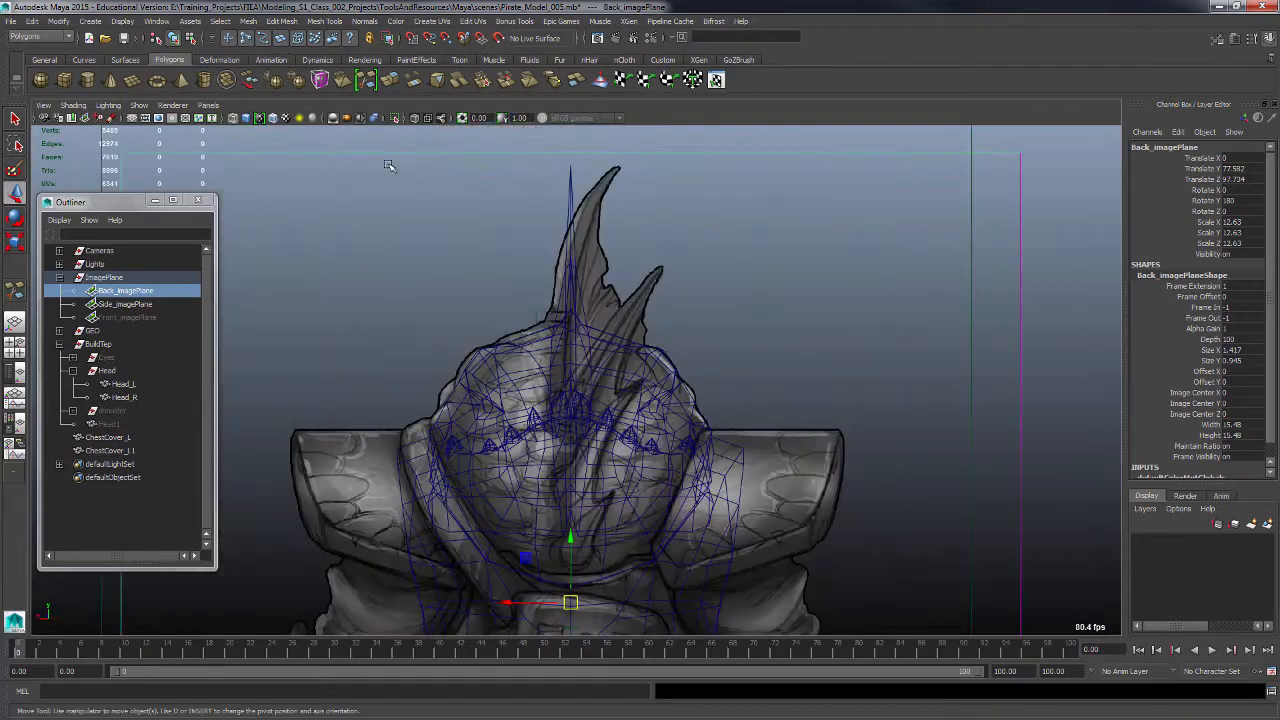
alt+middle_drag(835, 469, 851, 375)
alt+right_drag(868, 380, 851, 440)
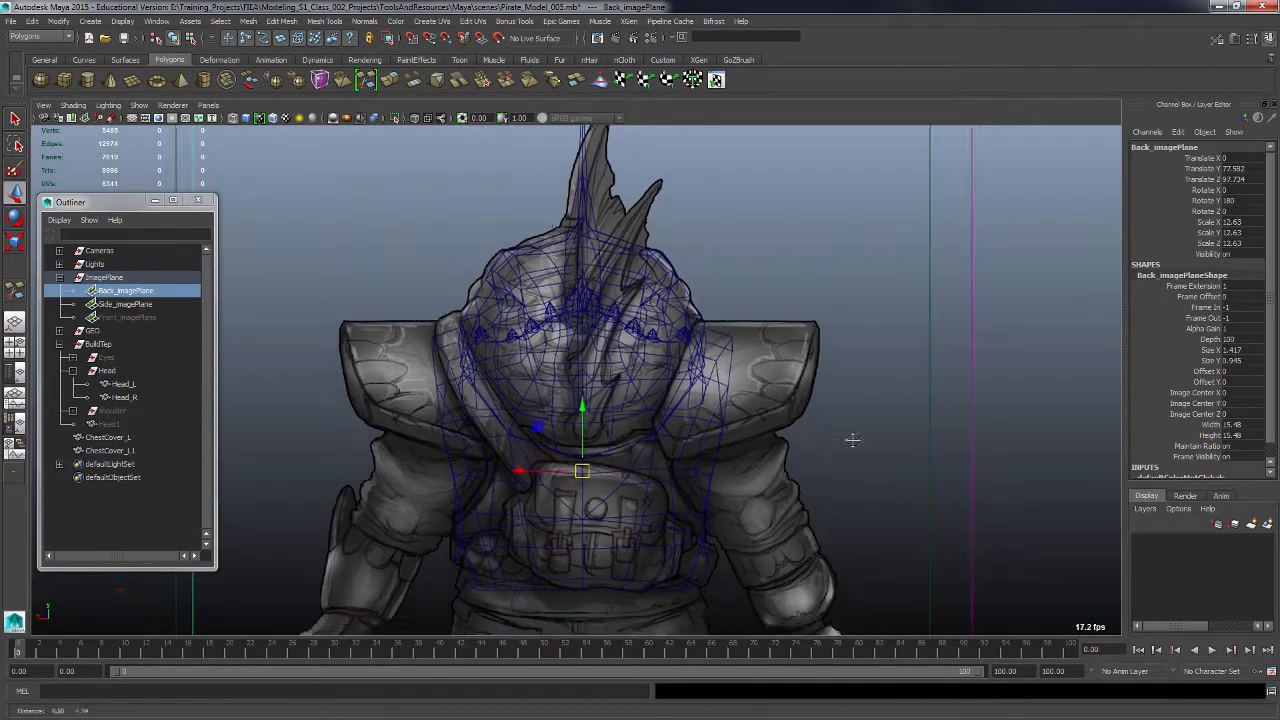
alt+middle_drag(885, 492, 830, 418)
alt+right_drag(830, 418, 814, 432)
alt+middle_drag(680, 422, 714, 454)
alt+right_drag(714, 454, 797, 494)
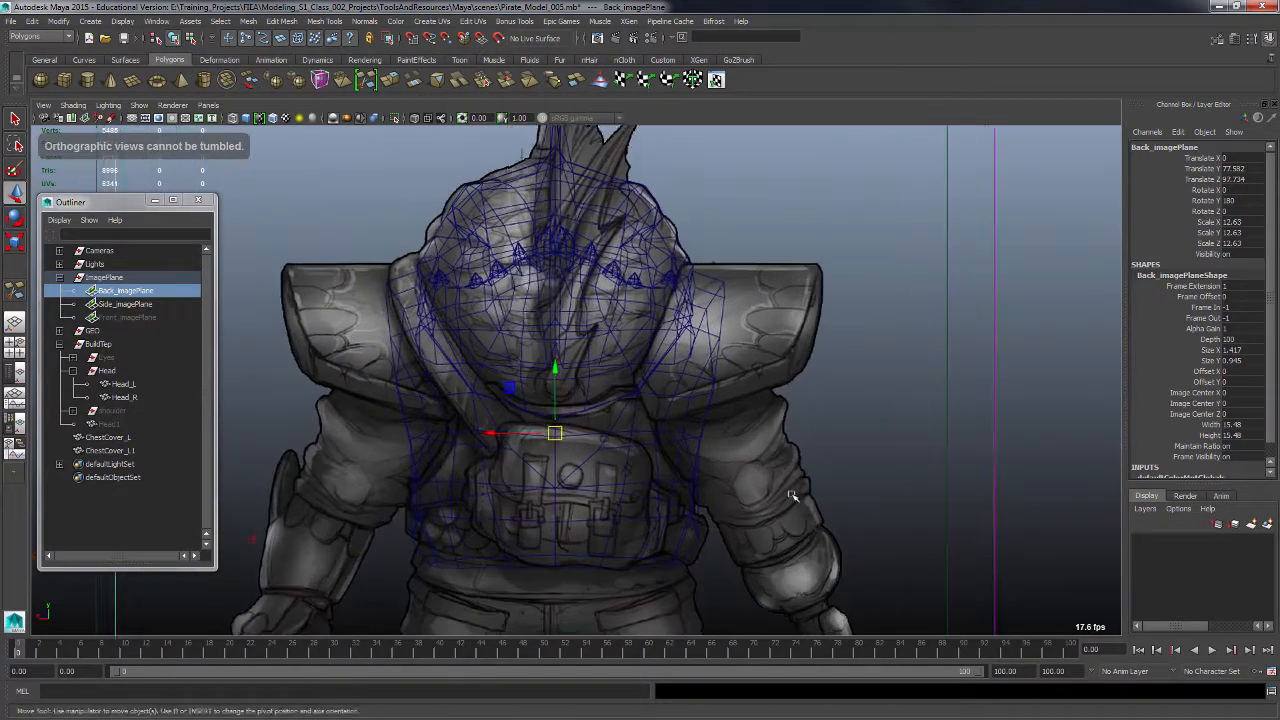
alt+middle_drag(727, 511, 755, 477)
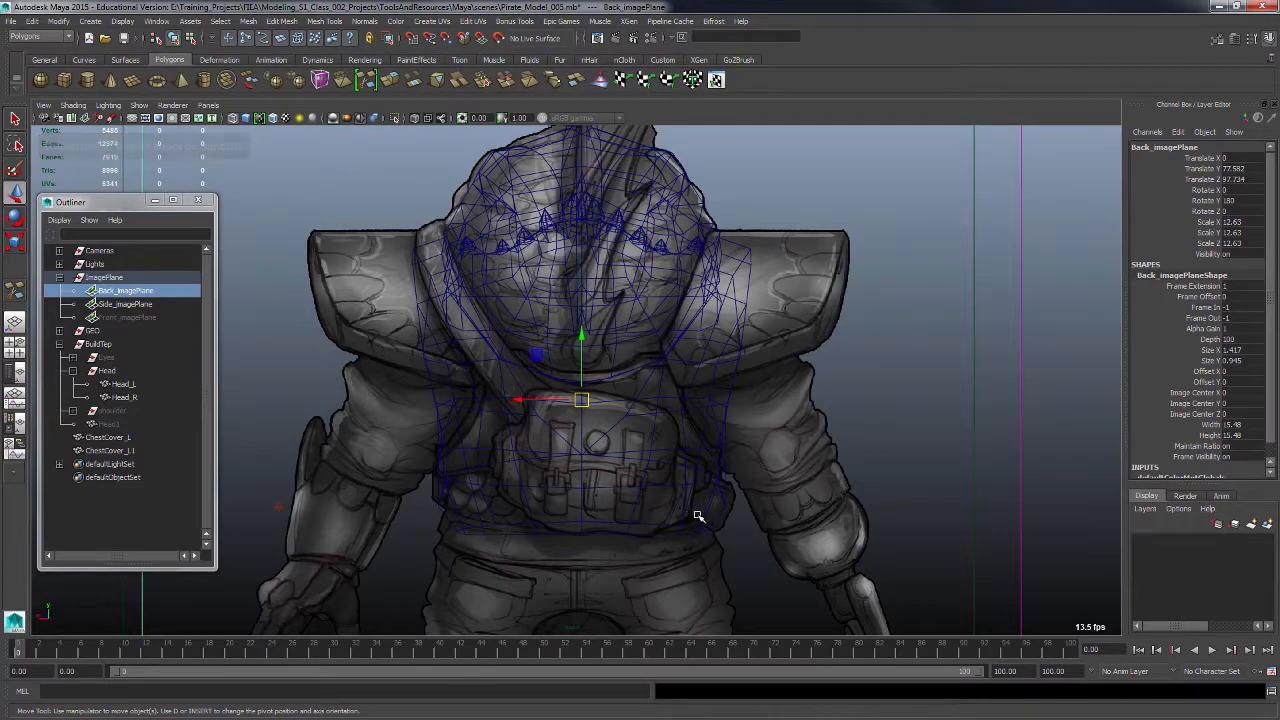
Step: Move the left chest cover's inner back neckline vertex up onto the centre line, matching the back reference
key(5)
click(549, 476)
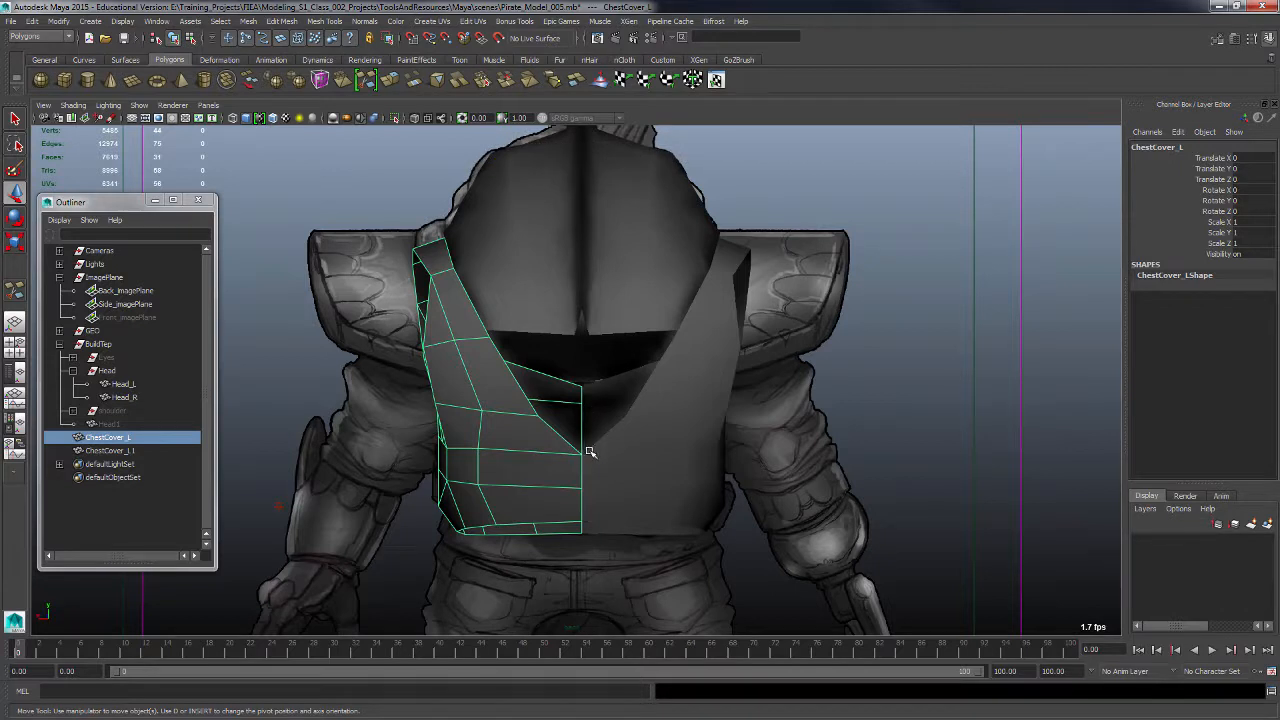
key(F9)
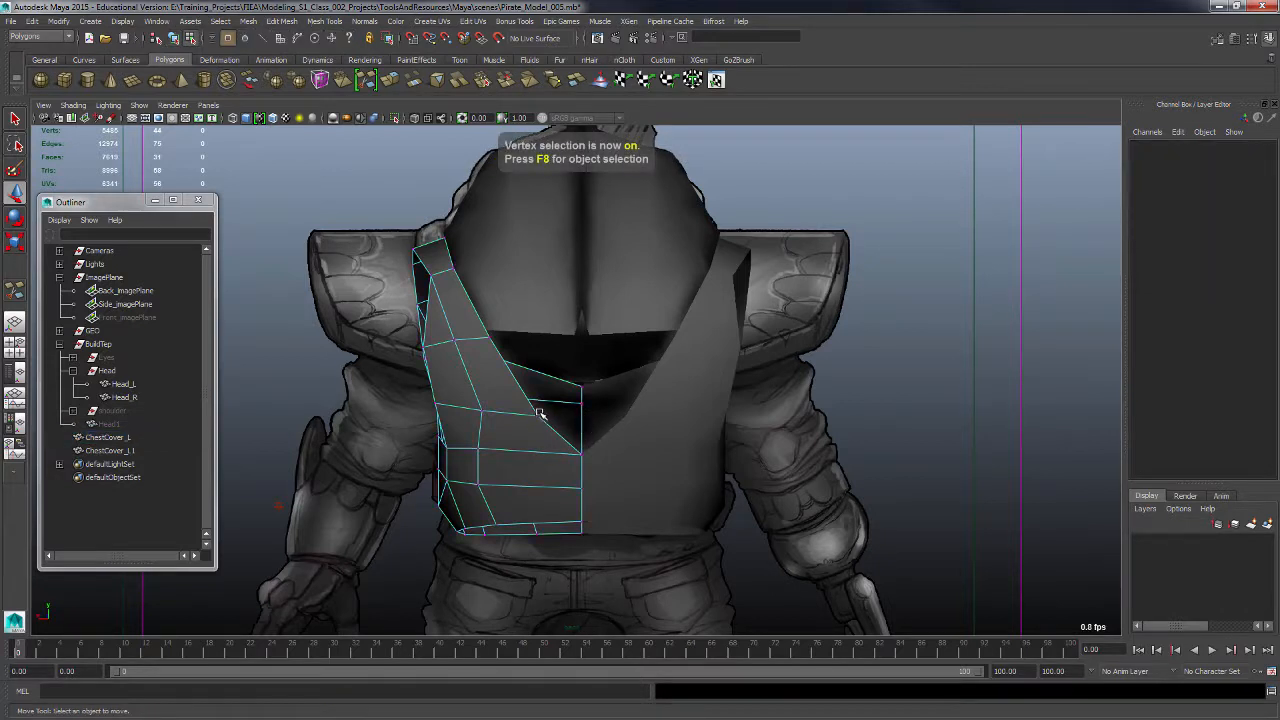
click(535, 413)
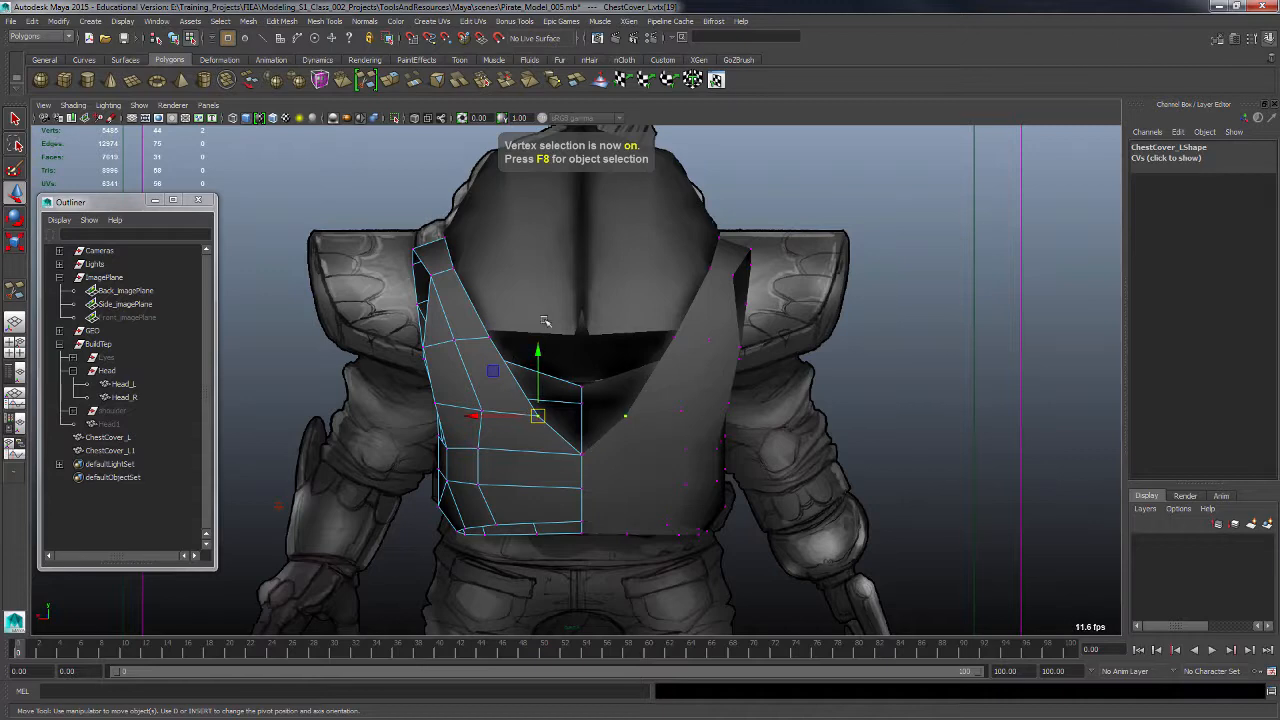
key(5)
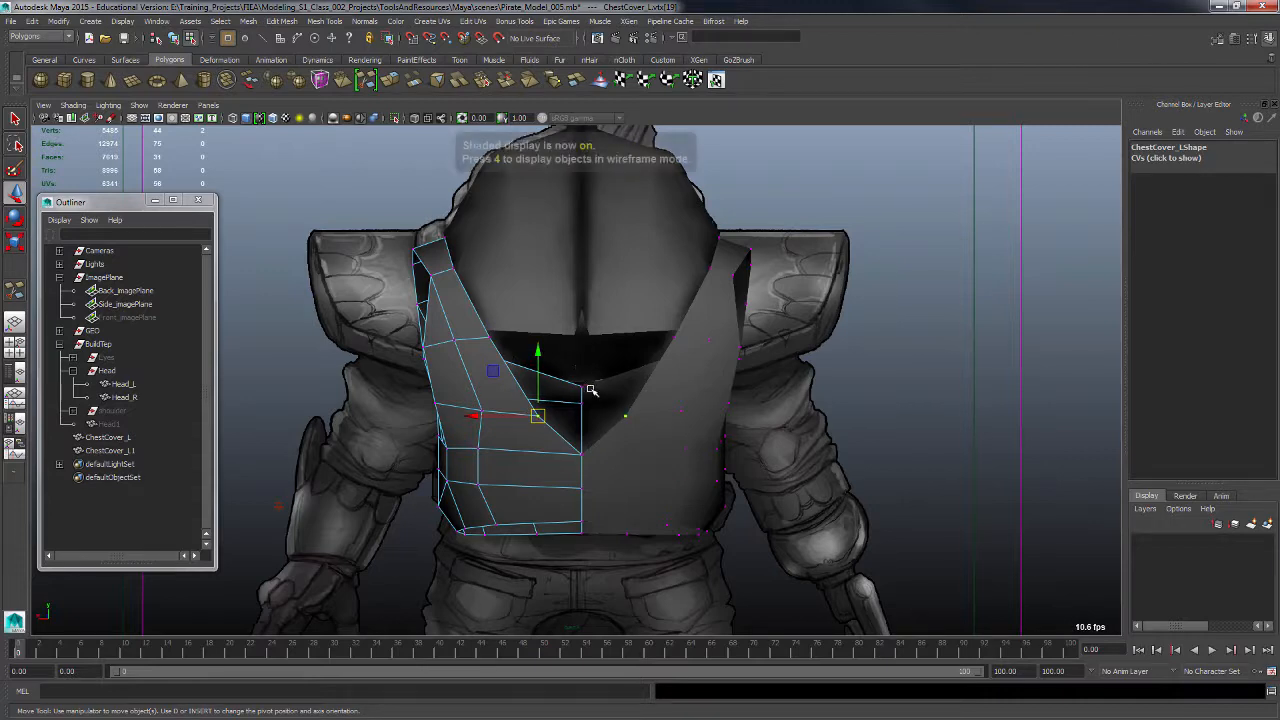
key(4)
alt+middle_drag(591, 420, 601, 455)
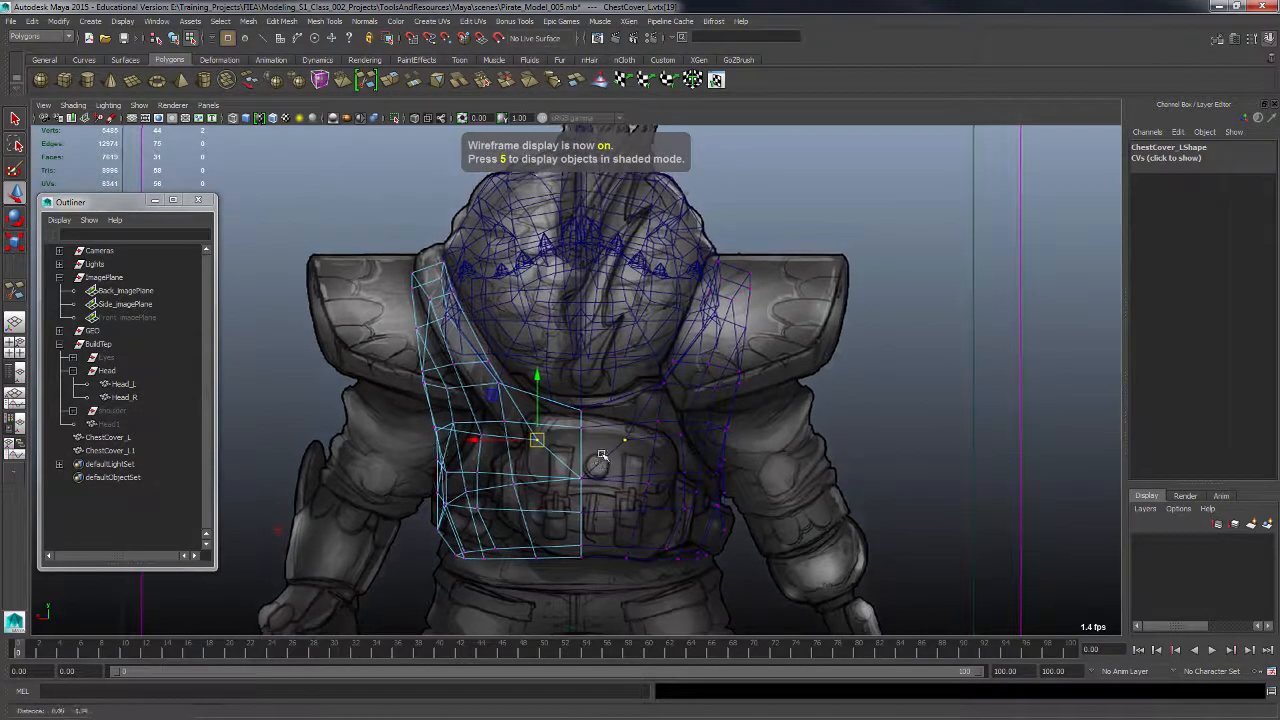
alt+right_drag(601, 455, 617, 451)
drag(535, 440, 585, 402)
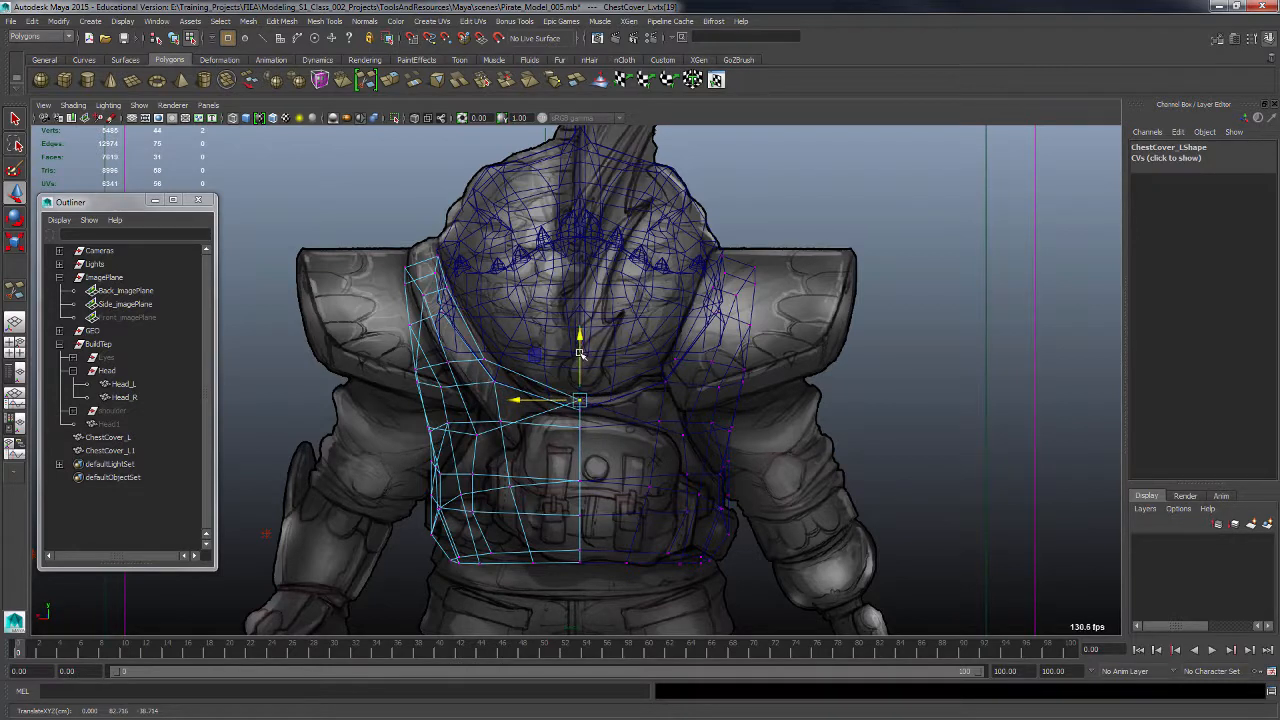
Step: Adjust the left chest cover's outer back neckline vertex and the inner back vertices below it to match the back reference
click(495, 359)
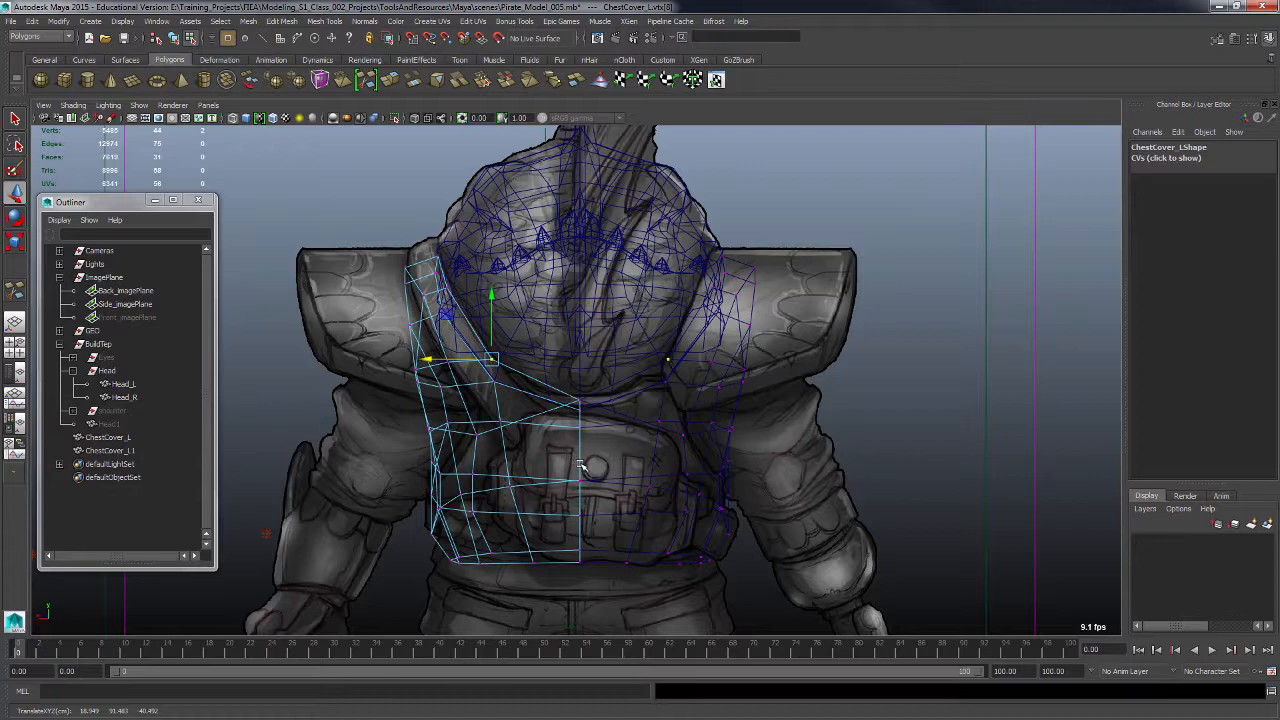
key(5)
click(480, 437)
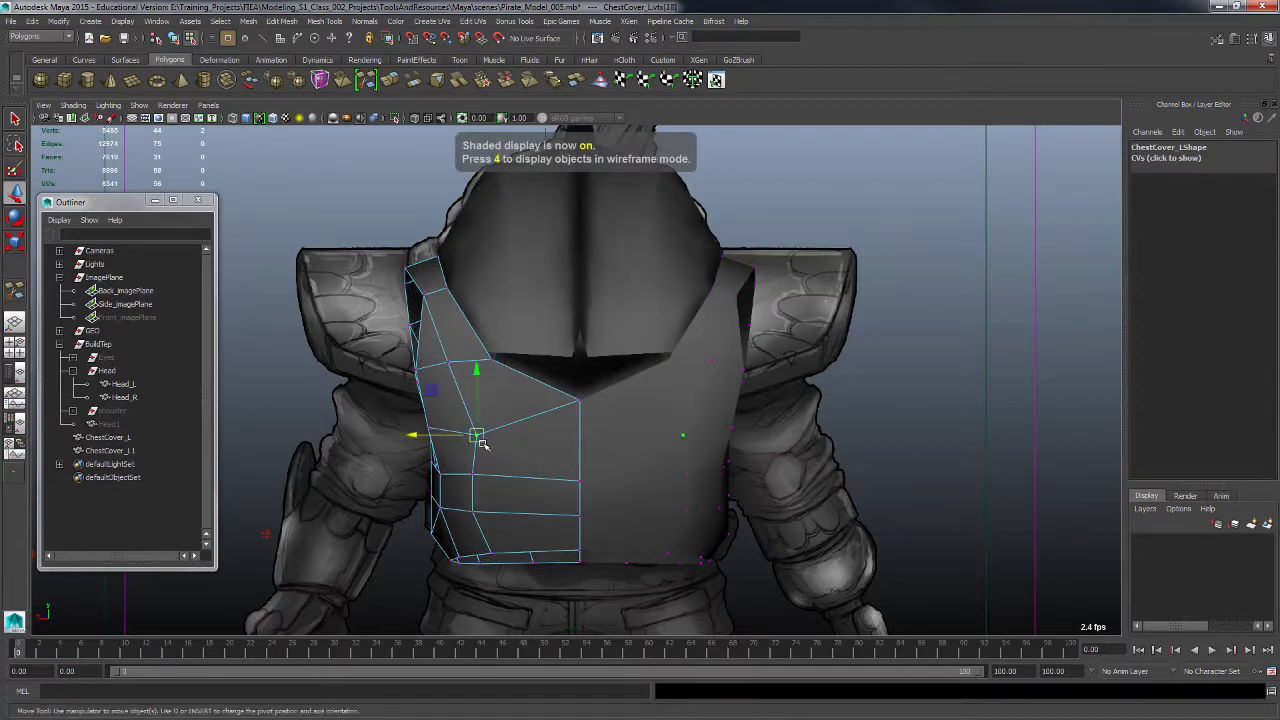
drag(480, 437, 468, 429)
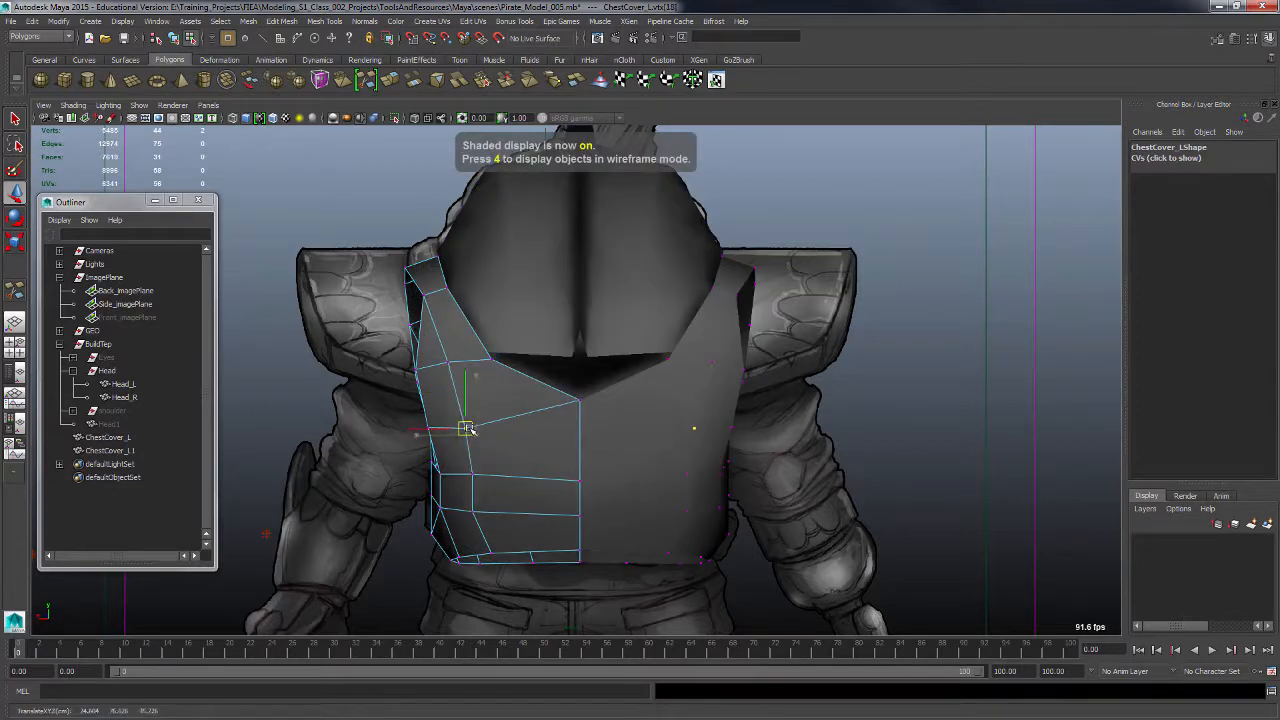
click(478, 510)
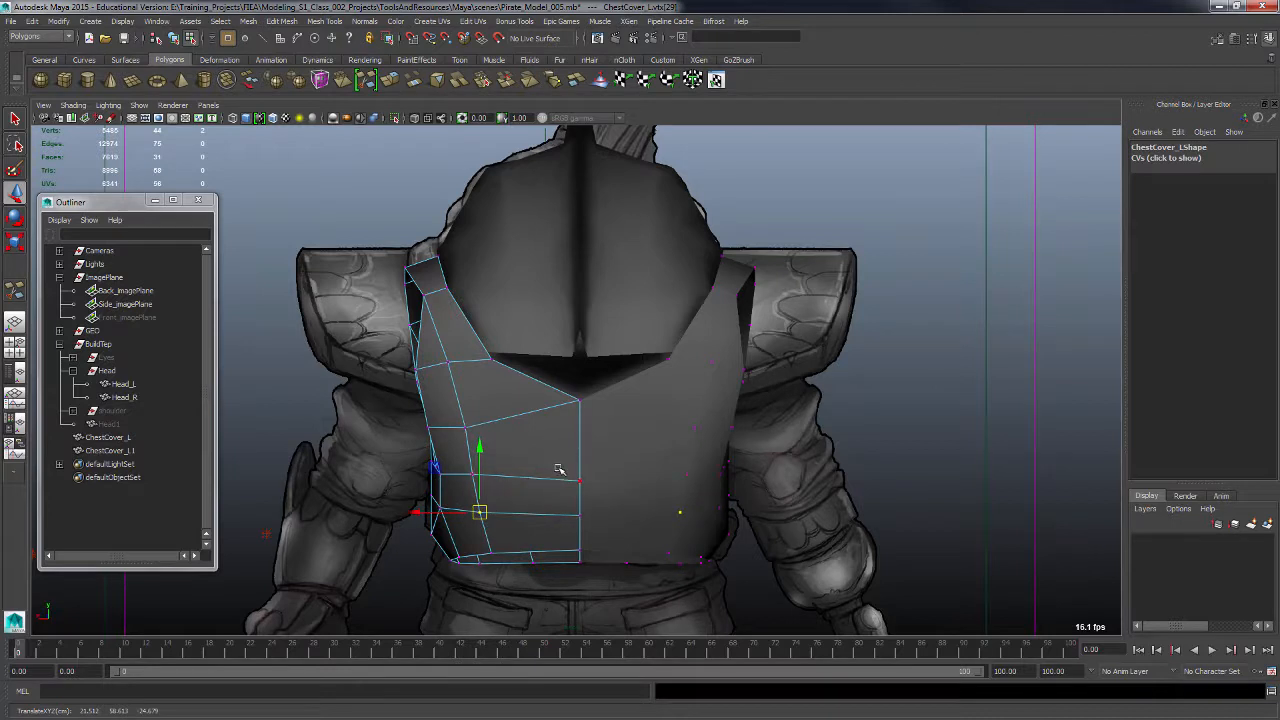
Step: Raise the lower back edge row's centre-line vertex and its neighbour on the left chest cover, following the back reference
key(4)
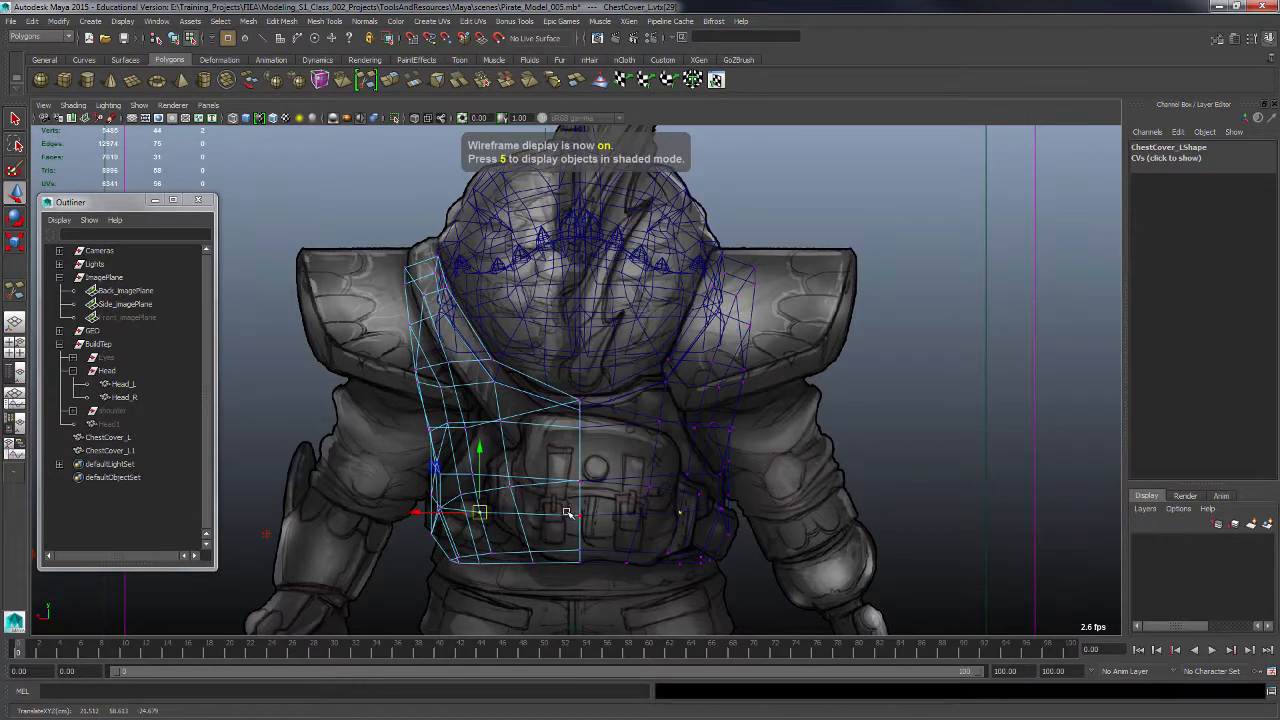
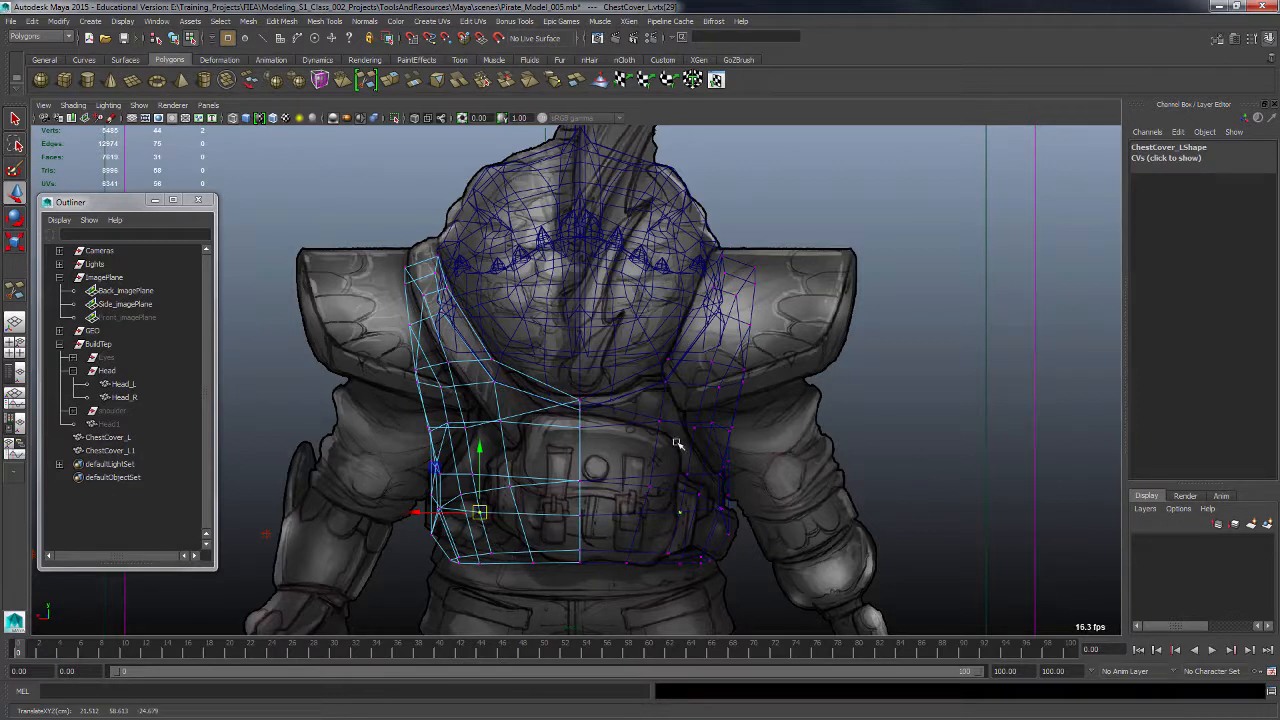
click(511, 488)
key(5)
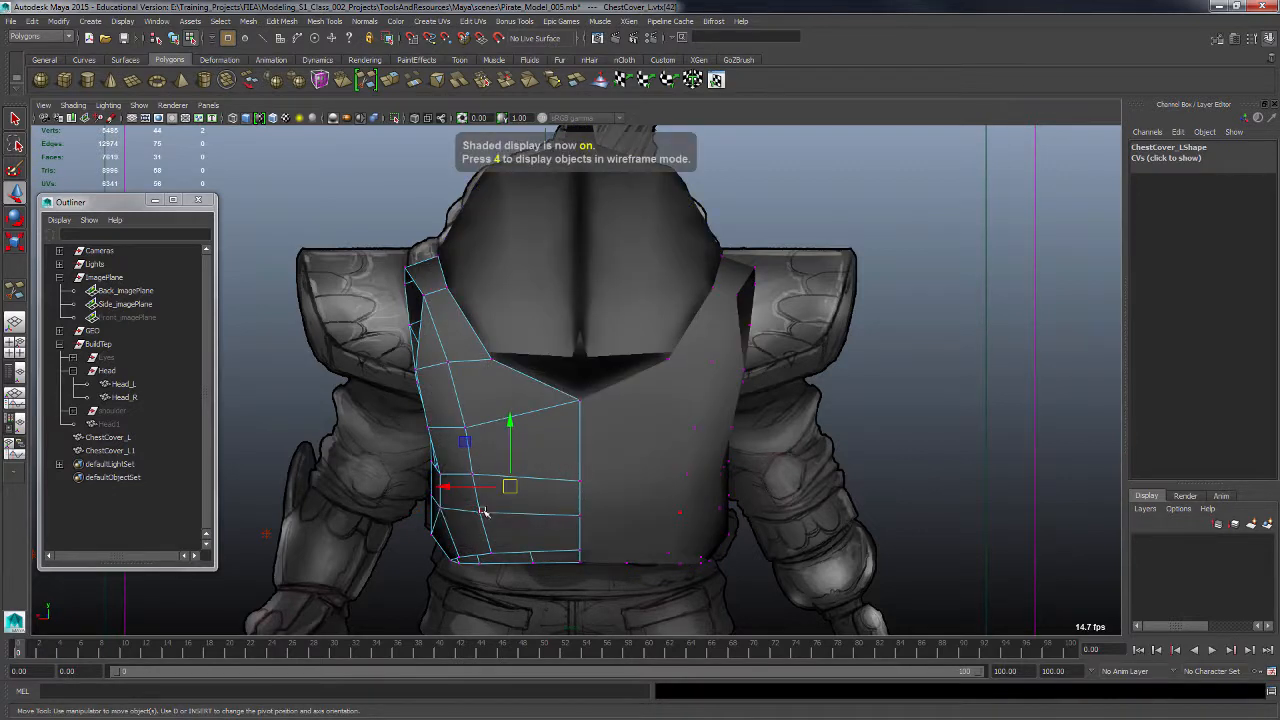
click(481, 512)
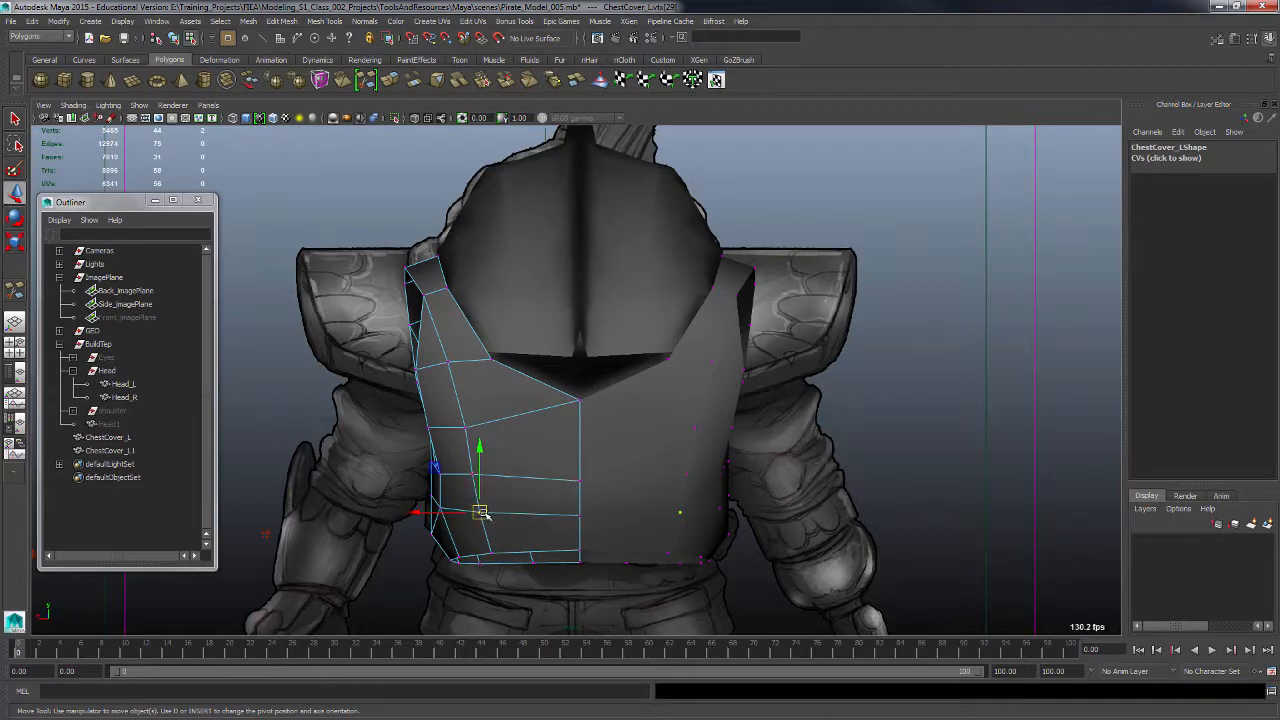
click(582, 515)
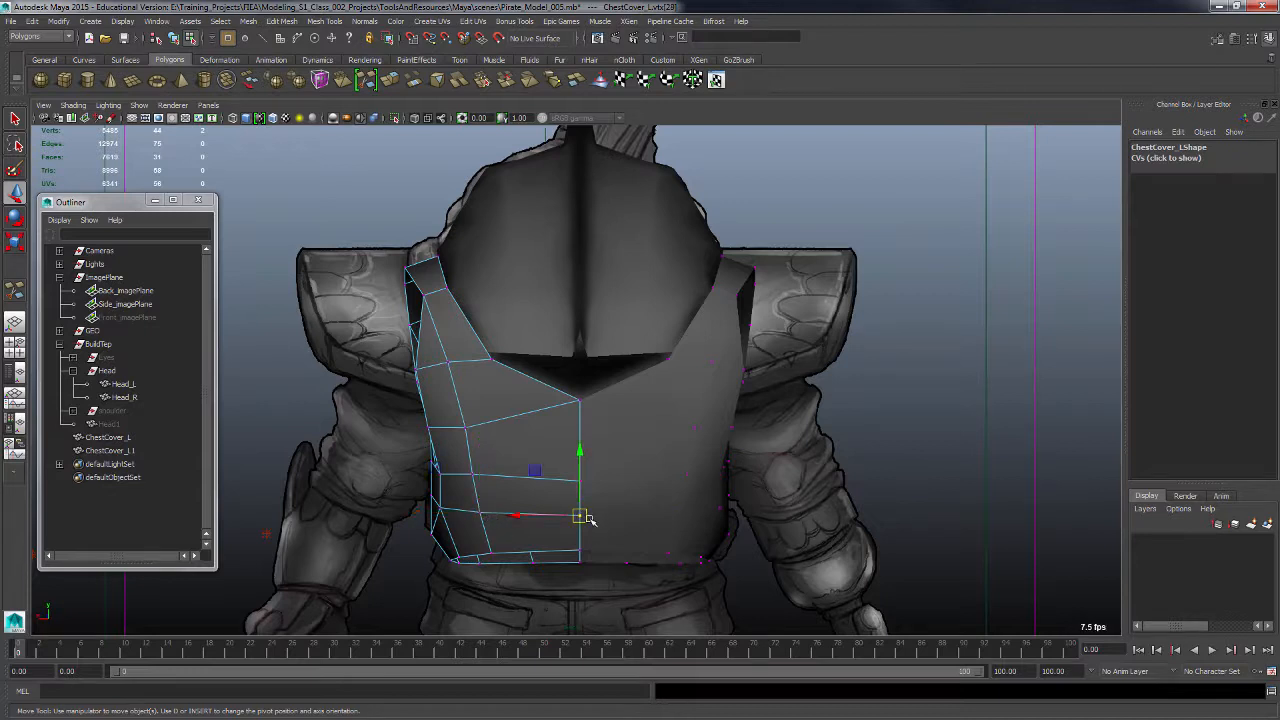
key(4)
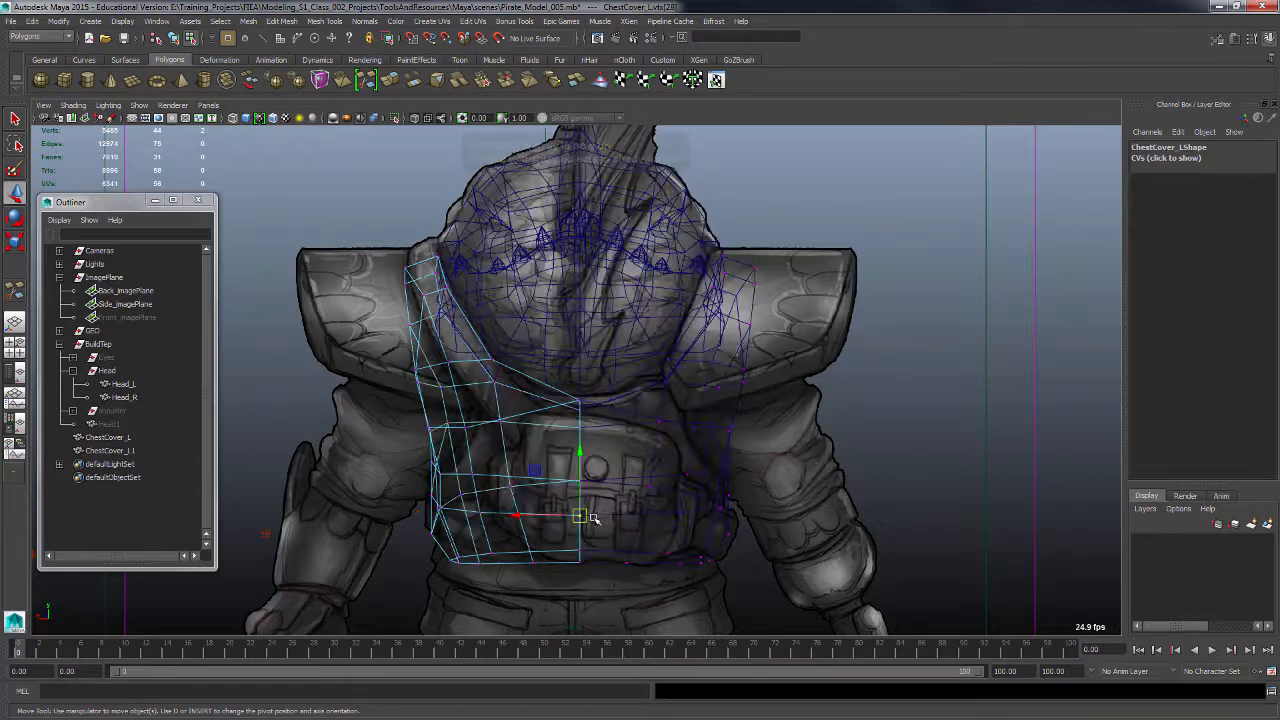
drag(580, 500, 580, 475)
click(497, 513)
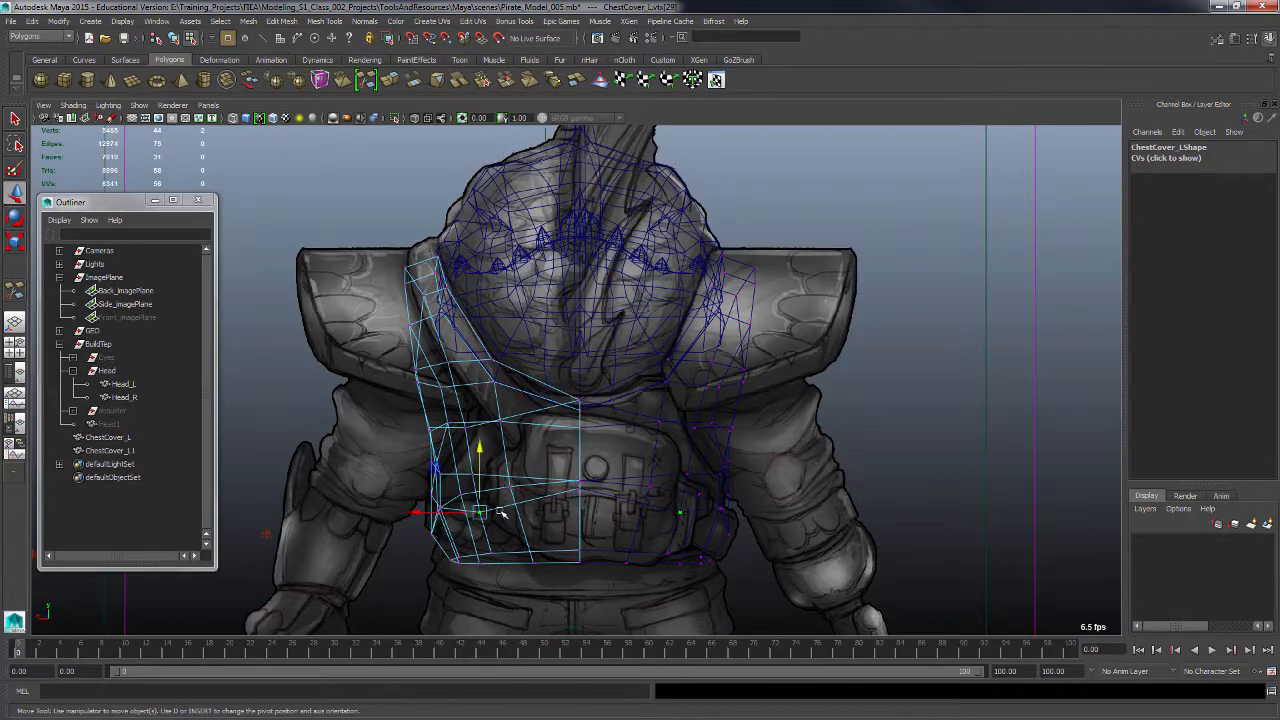
key(5)
key(4)
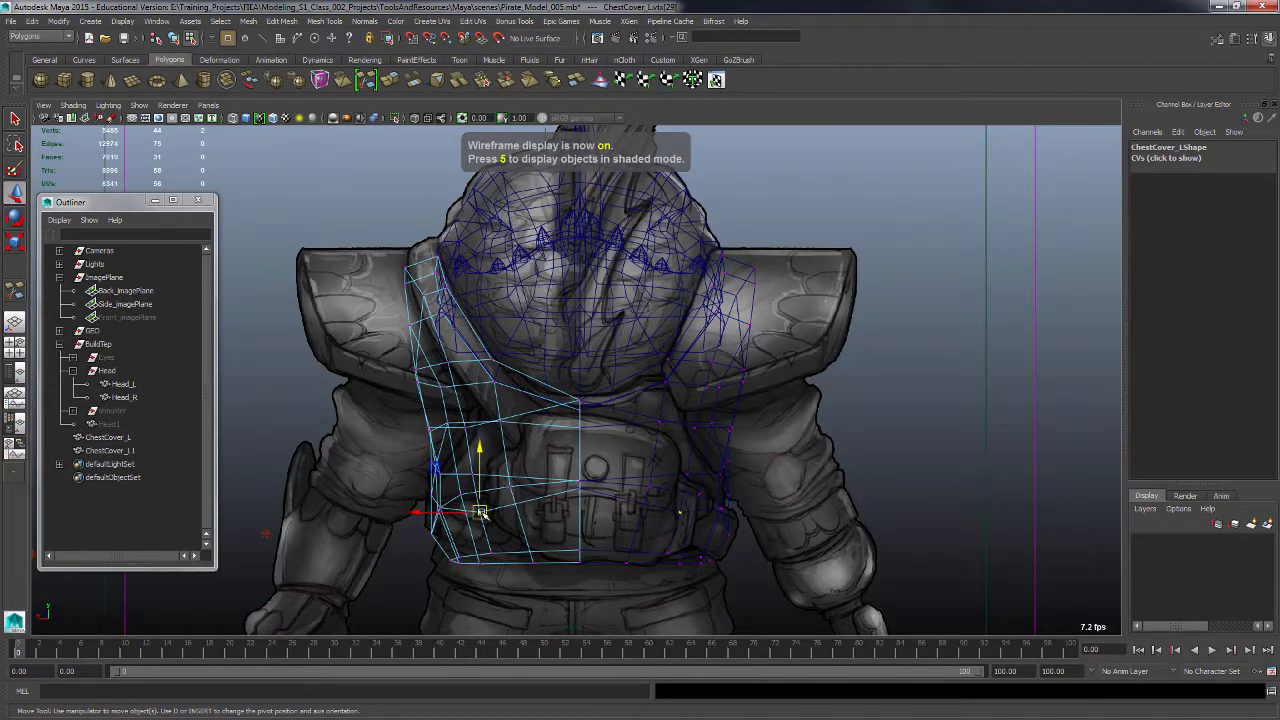
drag(482, 513, 479, 495)
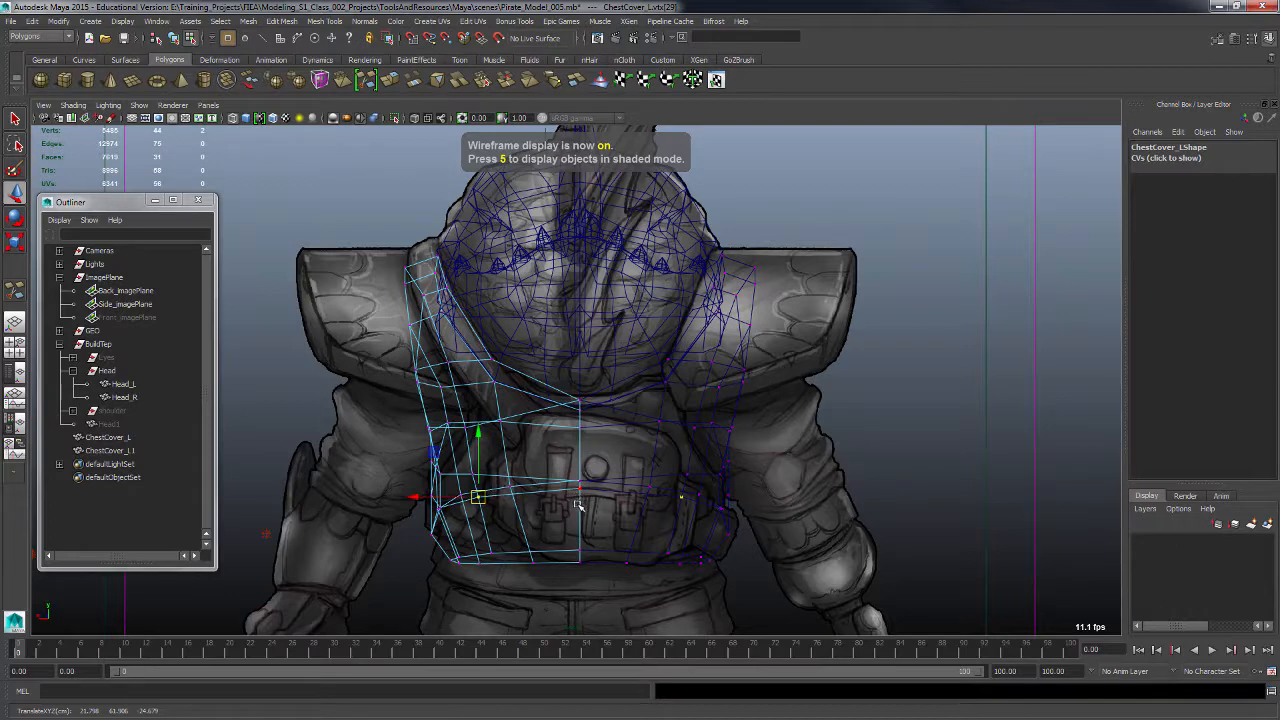
key(5)
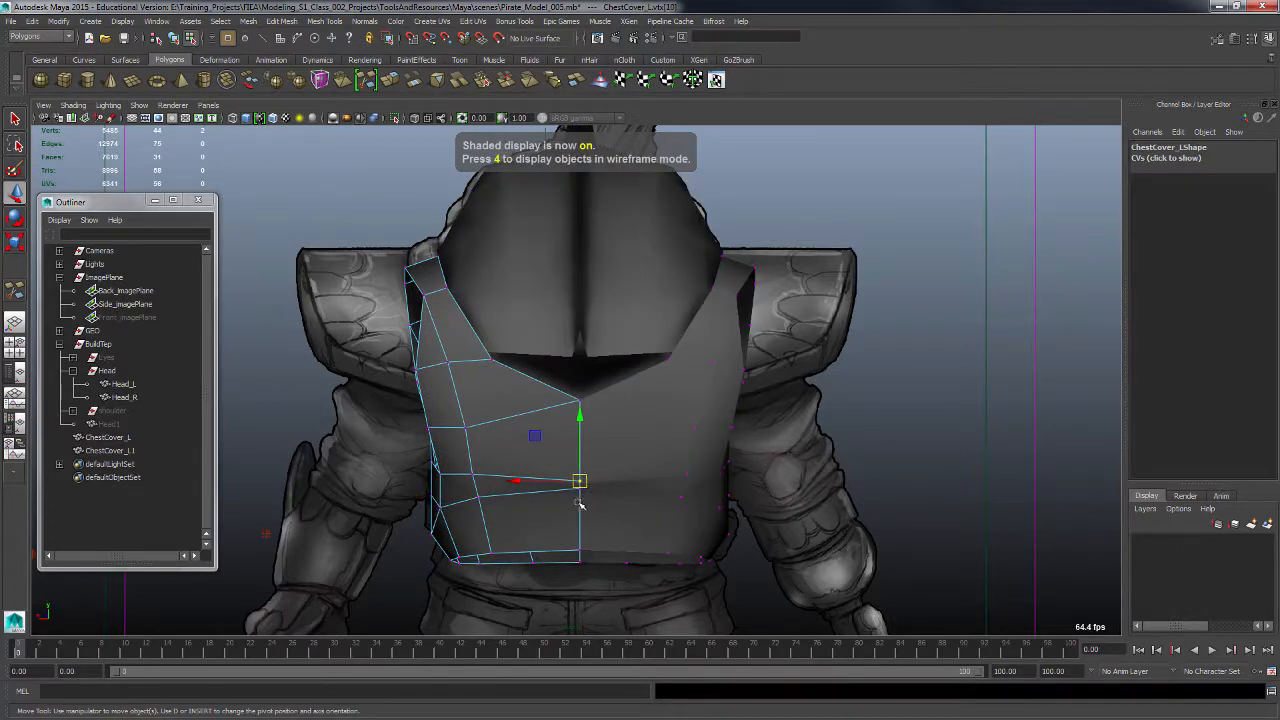
Step: Reposition the middle back row's centre-line vertex and its neighbour in perspective to even out the edge flow across the back
key(space)
key(space)
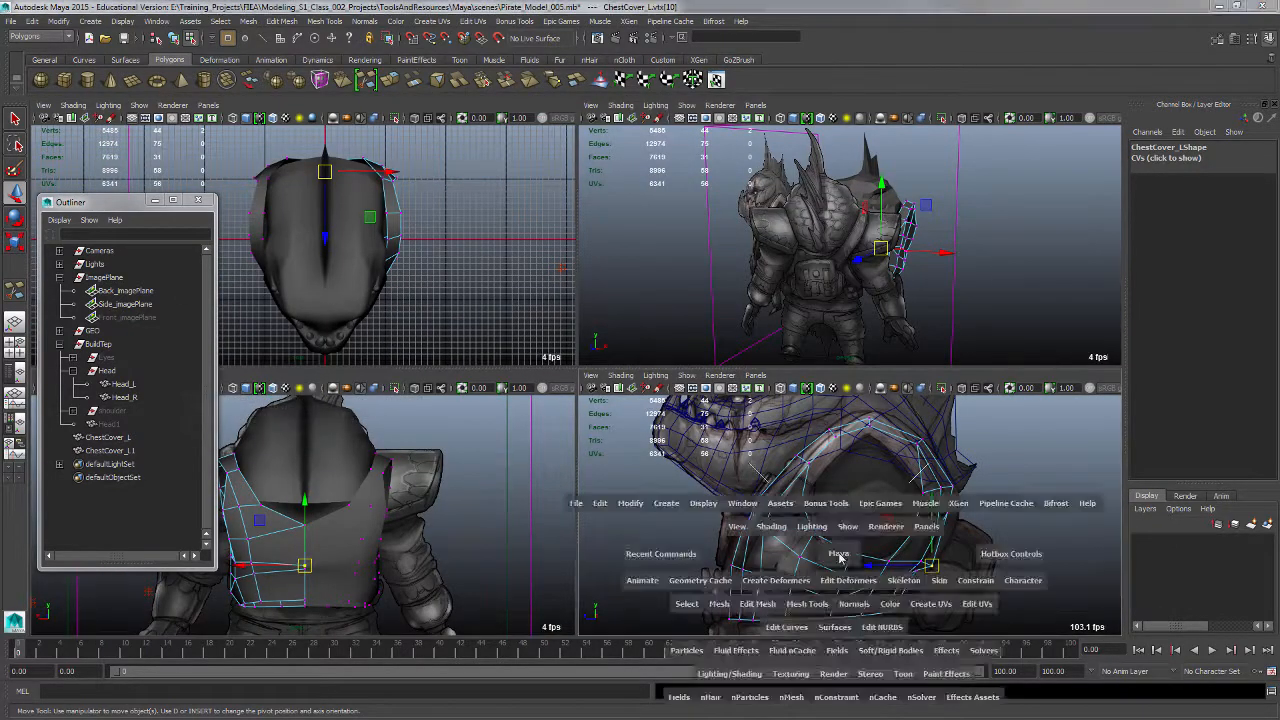
key(space)
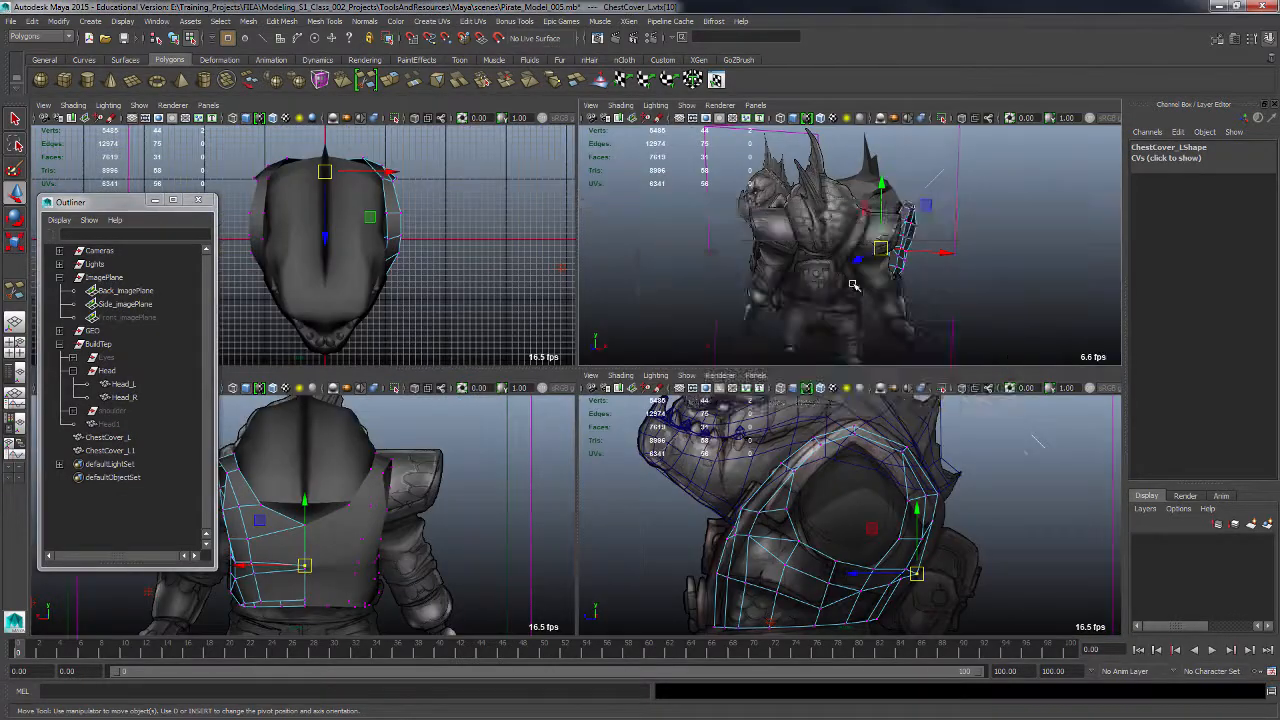
key(space)
alt+drag(840, 320, 690, 446)
alt+right_drag(690, 446, 823, 503)
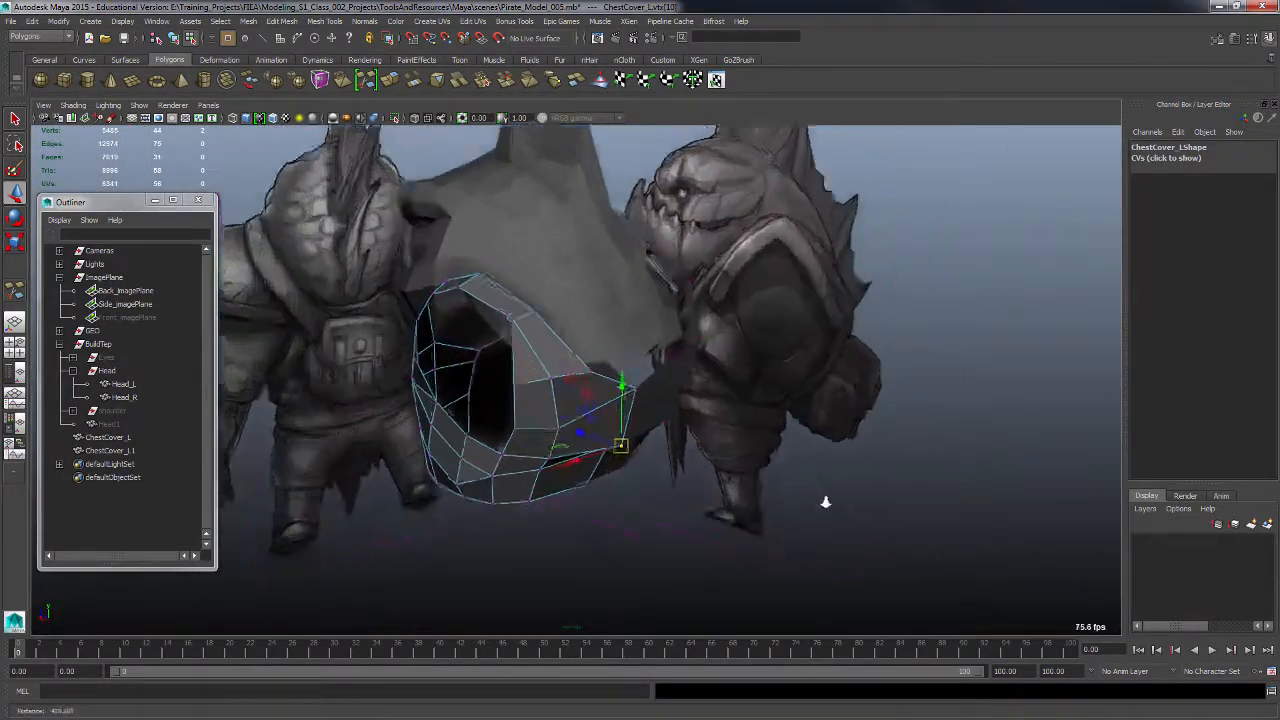
alt+drag(823, 503, 692, 415)
alt+right_drag(692, 415, 712, 390)
alt+middle_drag(712, 390, 694, 443)
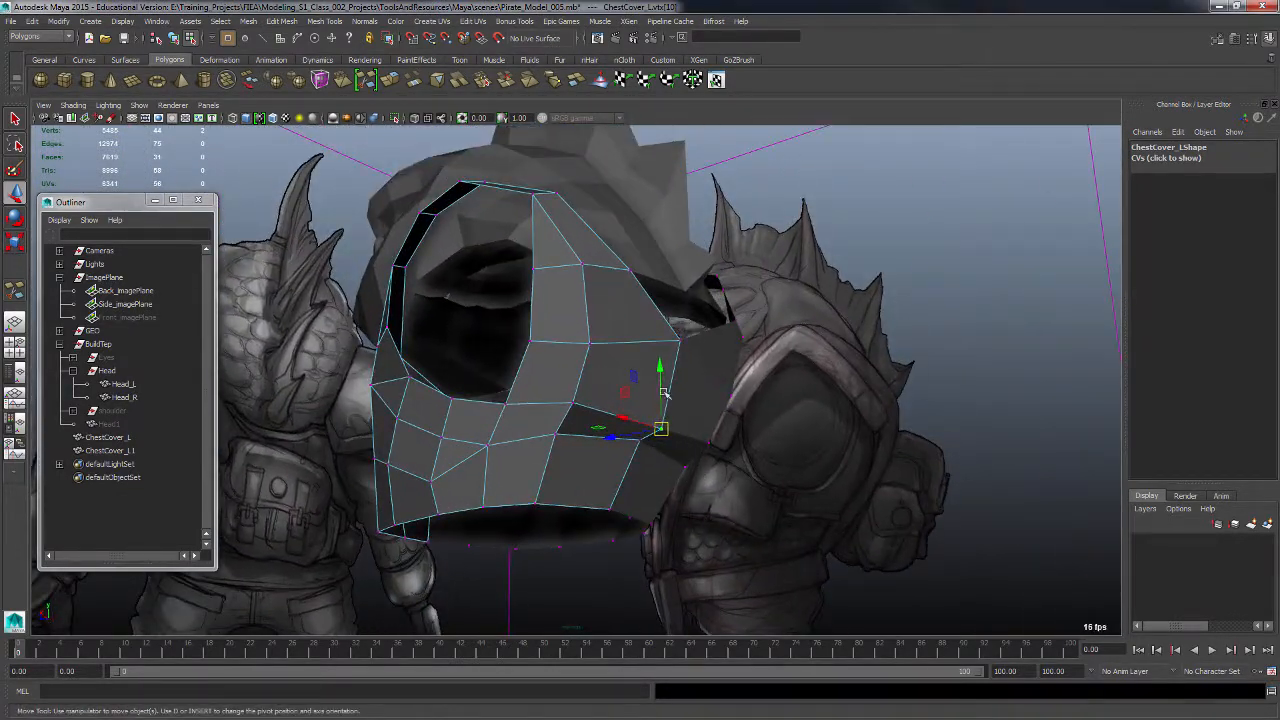
drag(664, 393, 646, 421)
click(641, 453)
key(space)
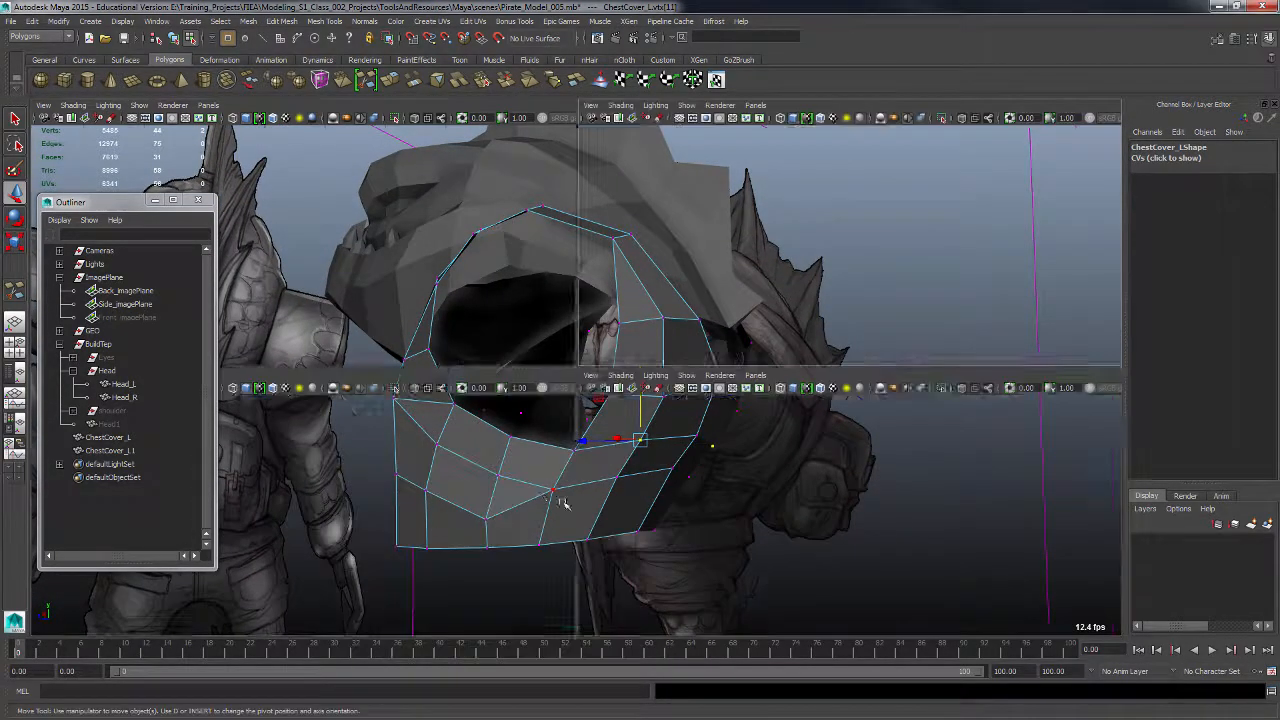
key(space)
key(space)
key(space)
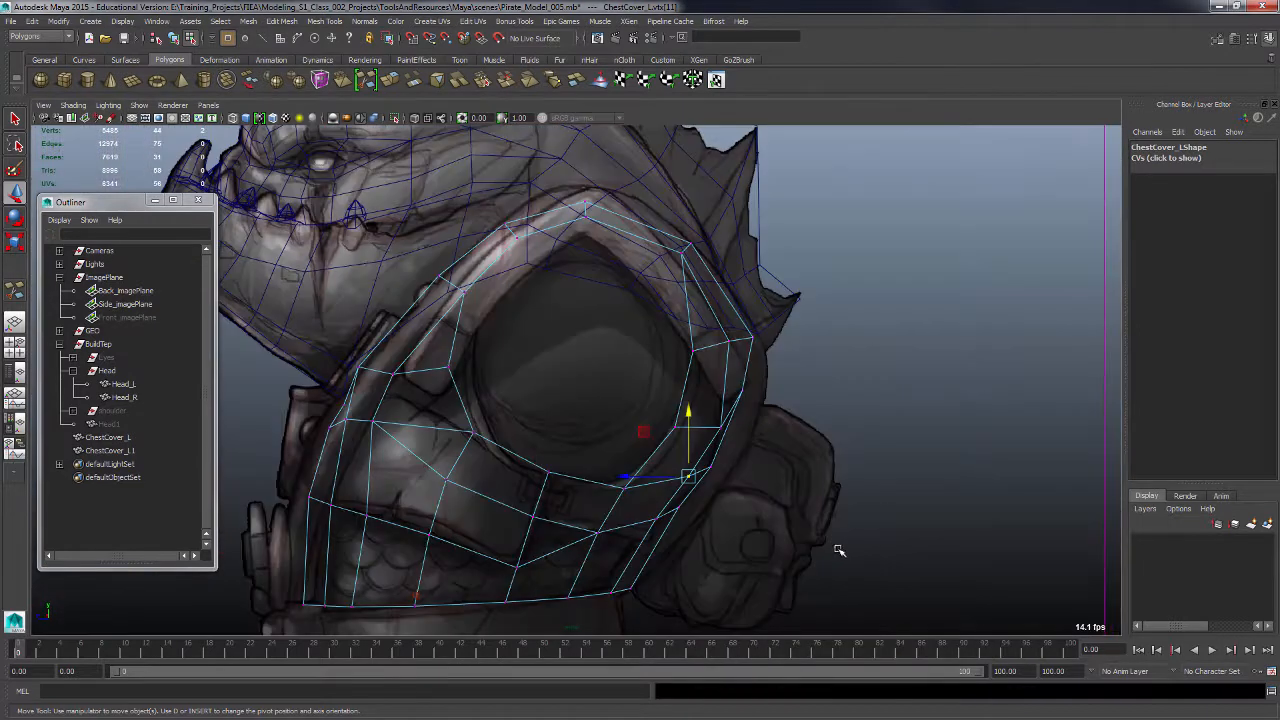
Step: Adjust the two vertices behind the armhole in the side view to smooth the upper back contour, and inspect them in perspective
alt+drag(838, 550, 656, 419)
click(663, 339)
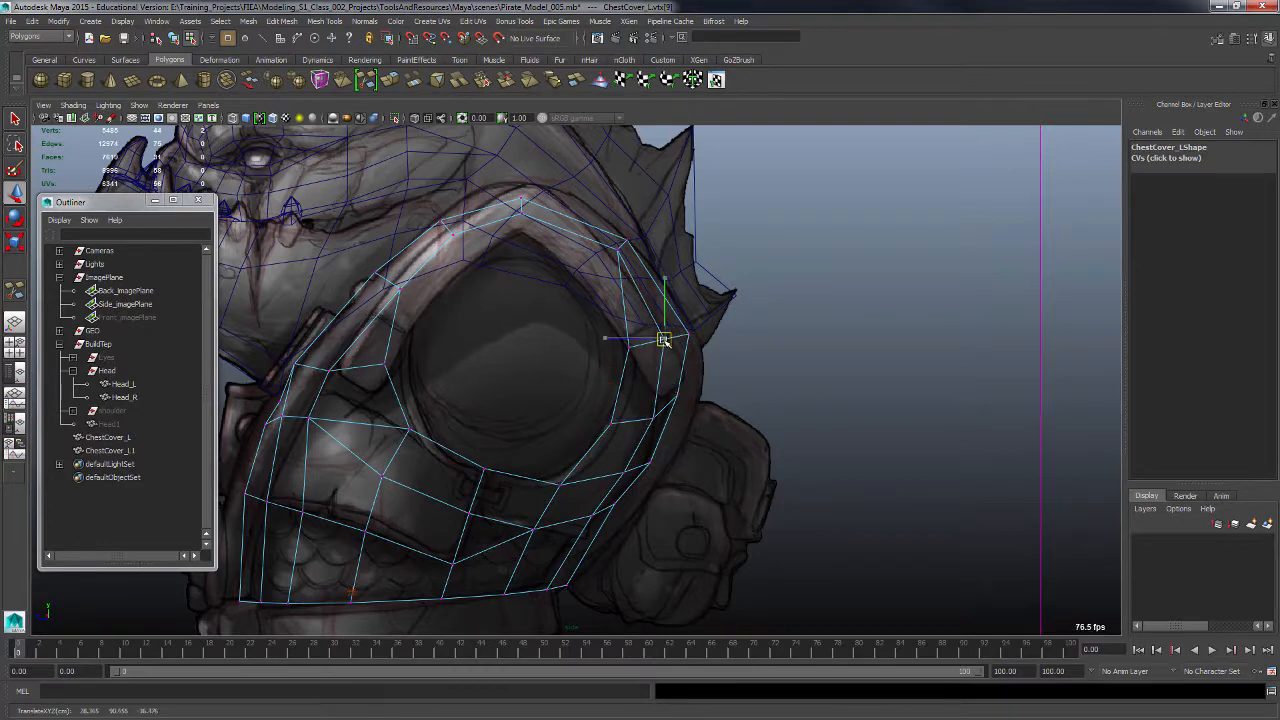
click(656, 420)
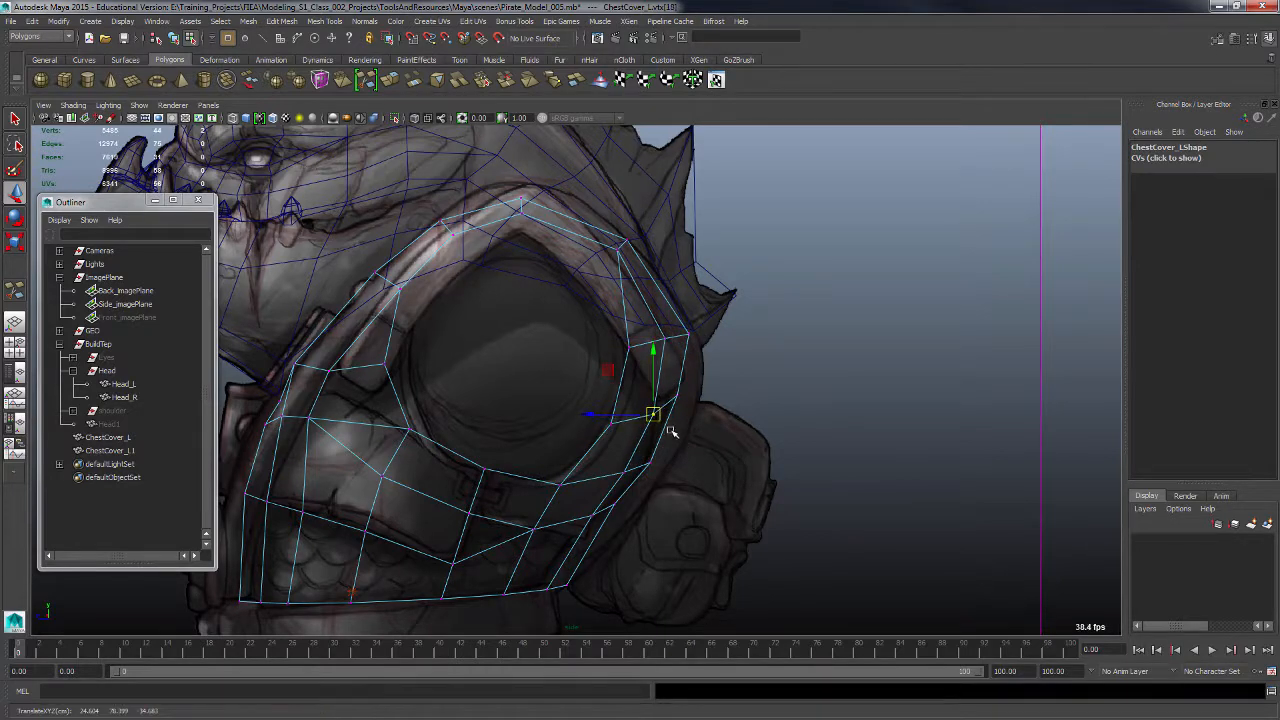
key(space)
key(space)
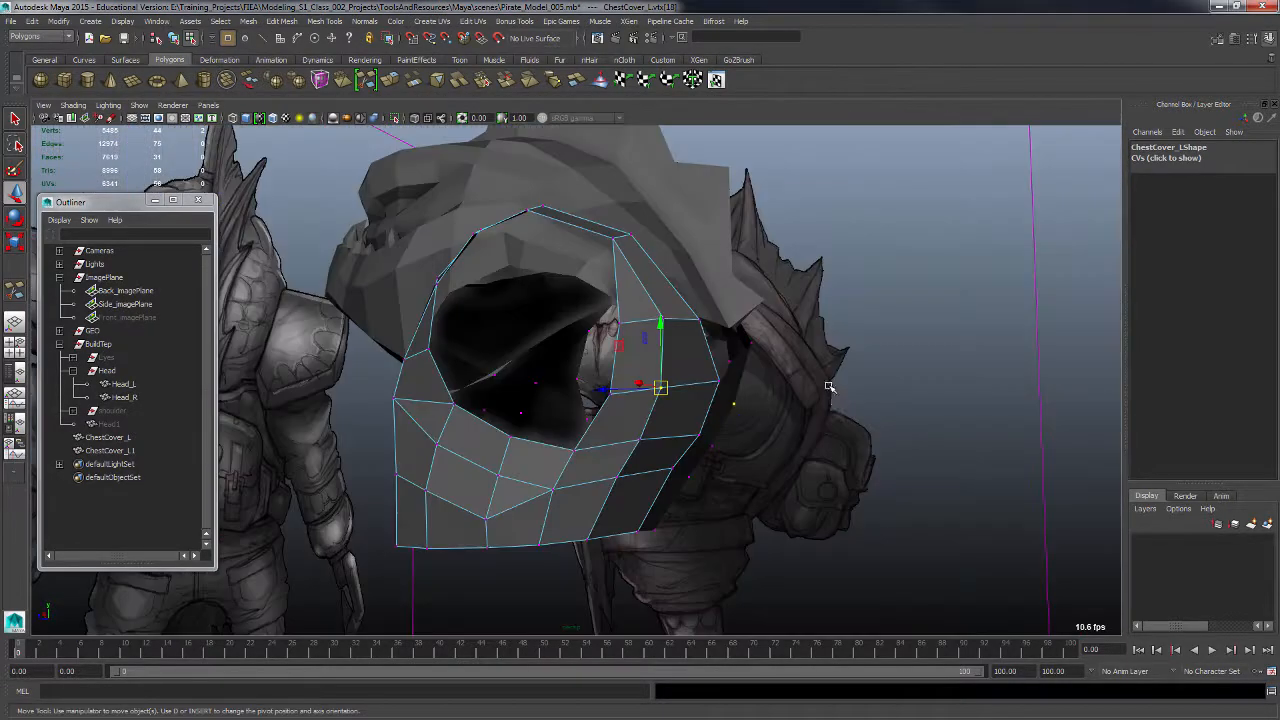
mouse_move(813, 408)
alt+mouse_down()
mouse_move(764, 416)
mouse_move(823, 406)
alt+mouse_up()
alt+right_drag(823, 406, 809, 440)
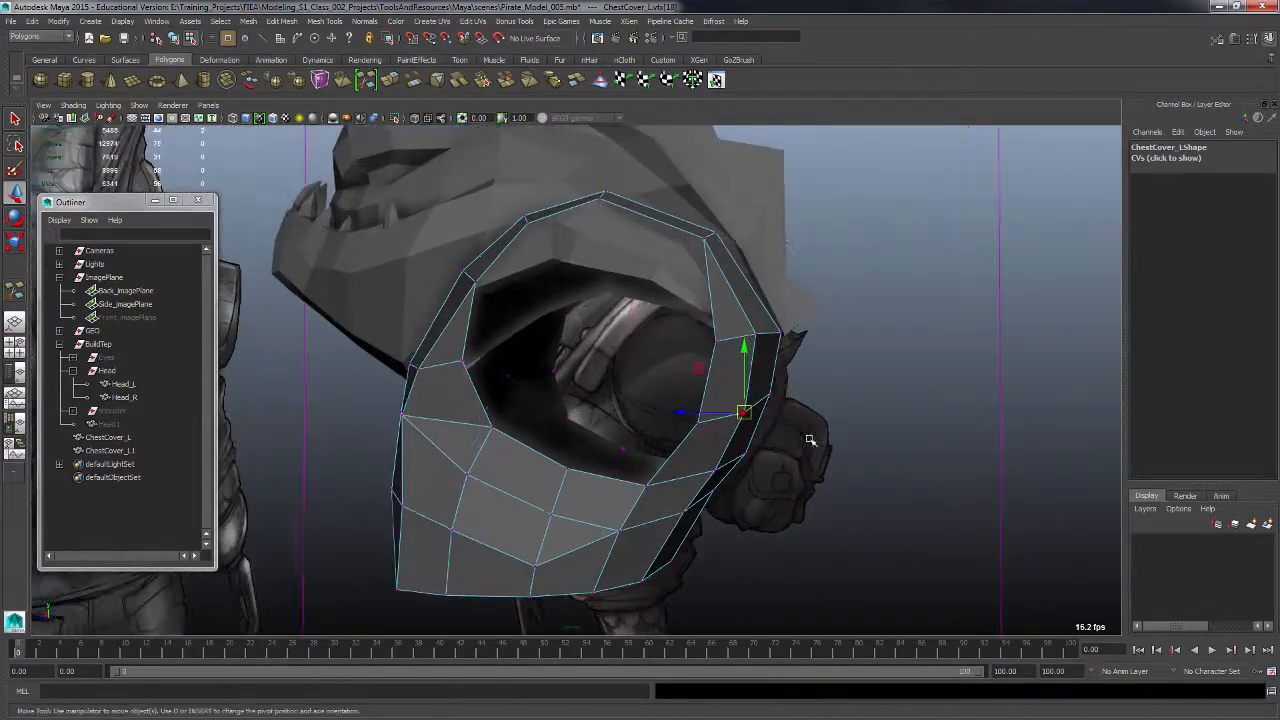
alt+drag(809, 440, 607, 532)
Step: Nudge the chest cover's middle front centre-line vertex in the side view to match the side reference
key(space)
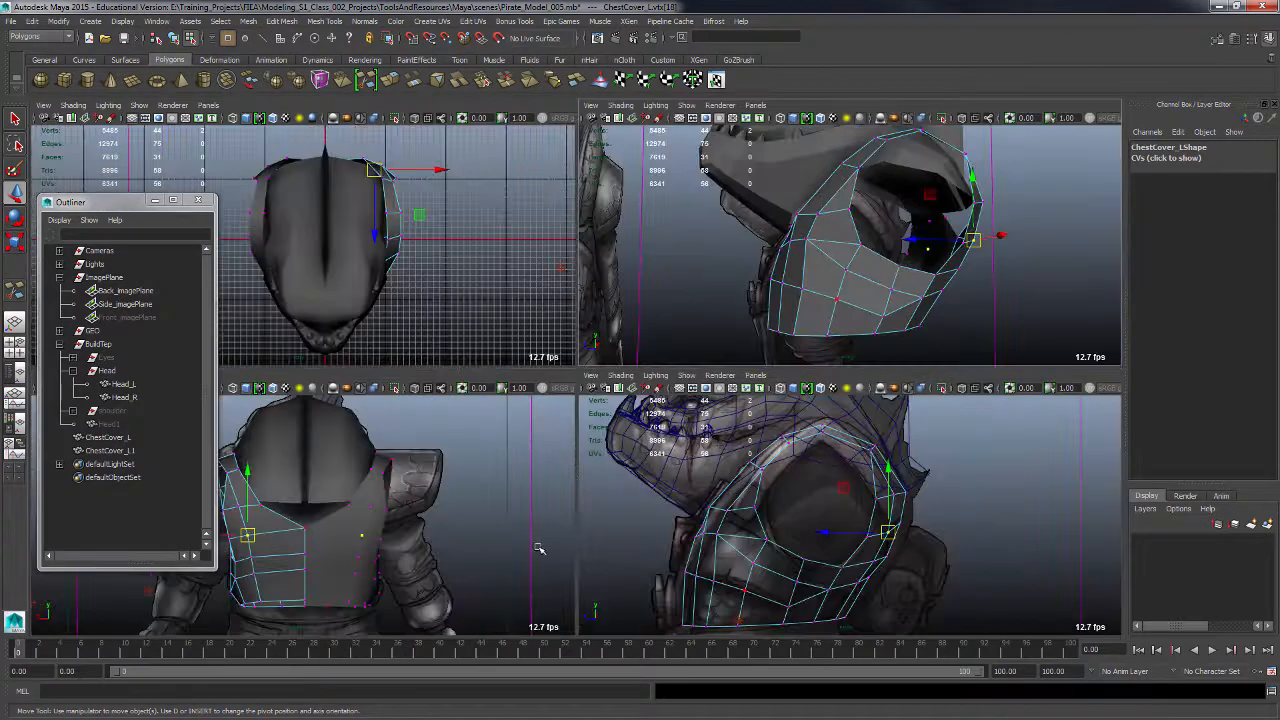
key(space)
alt+middle_drag(703, 474, 776, 426)
alt+right_drag(590, 492, 620, 508)
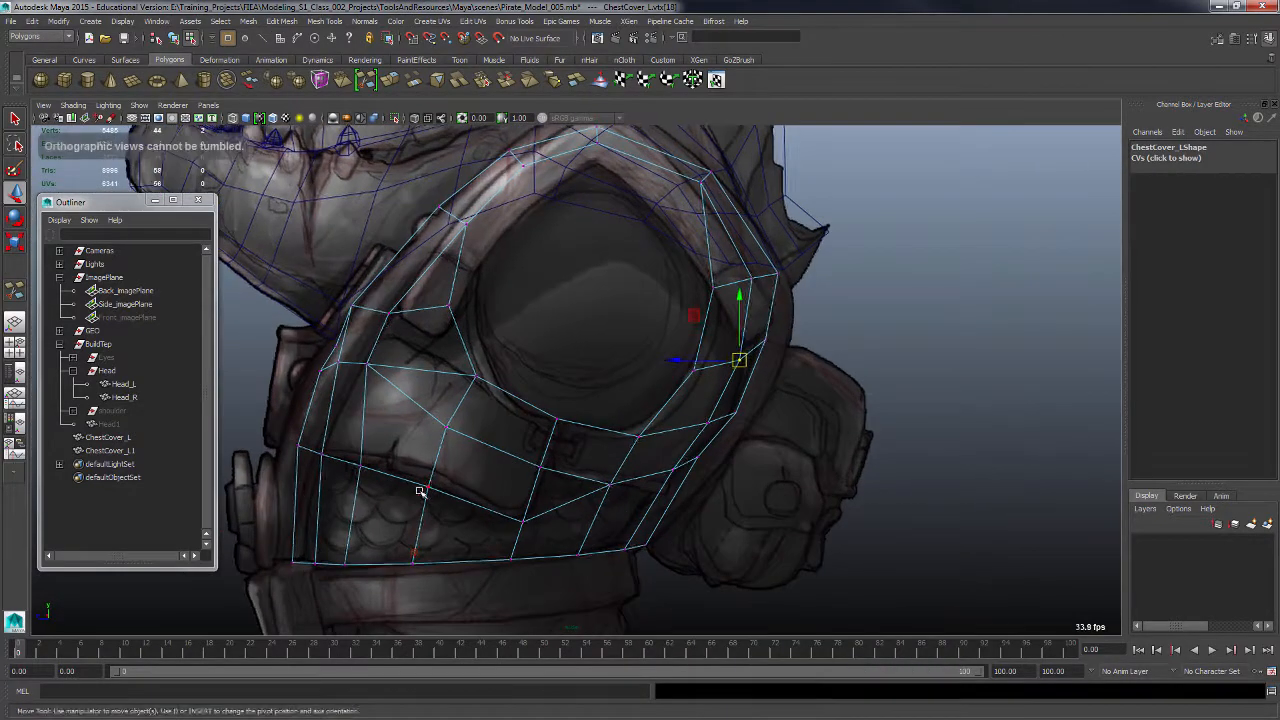
click(297, 443)
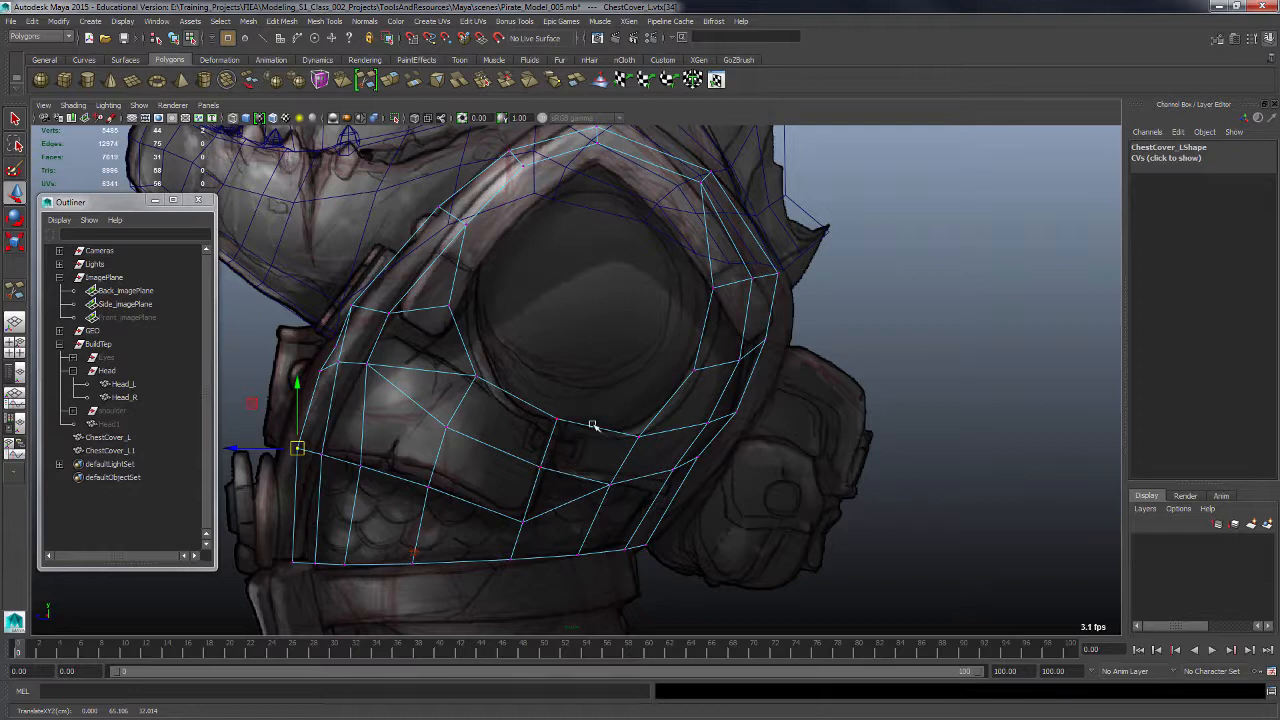
Step: Cut a new edge line with Multi-Cut from the armhole's lower rim to the bottom hem, just behind the existing side edge
key(F8)
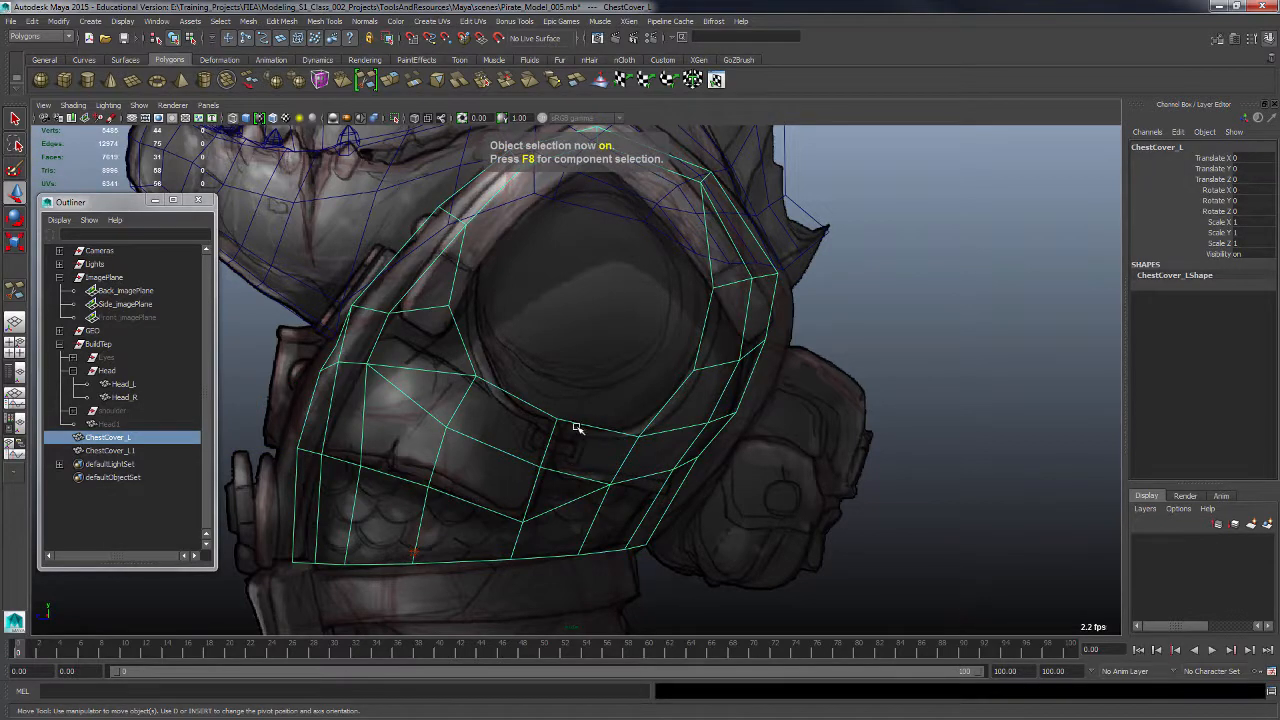
shift+right_drag(577, 428, 530, 418)
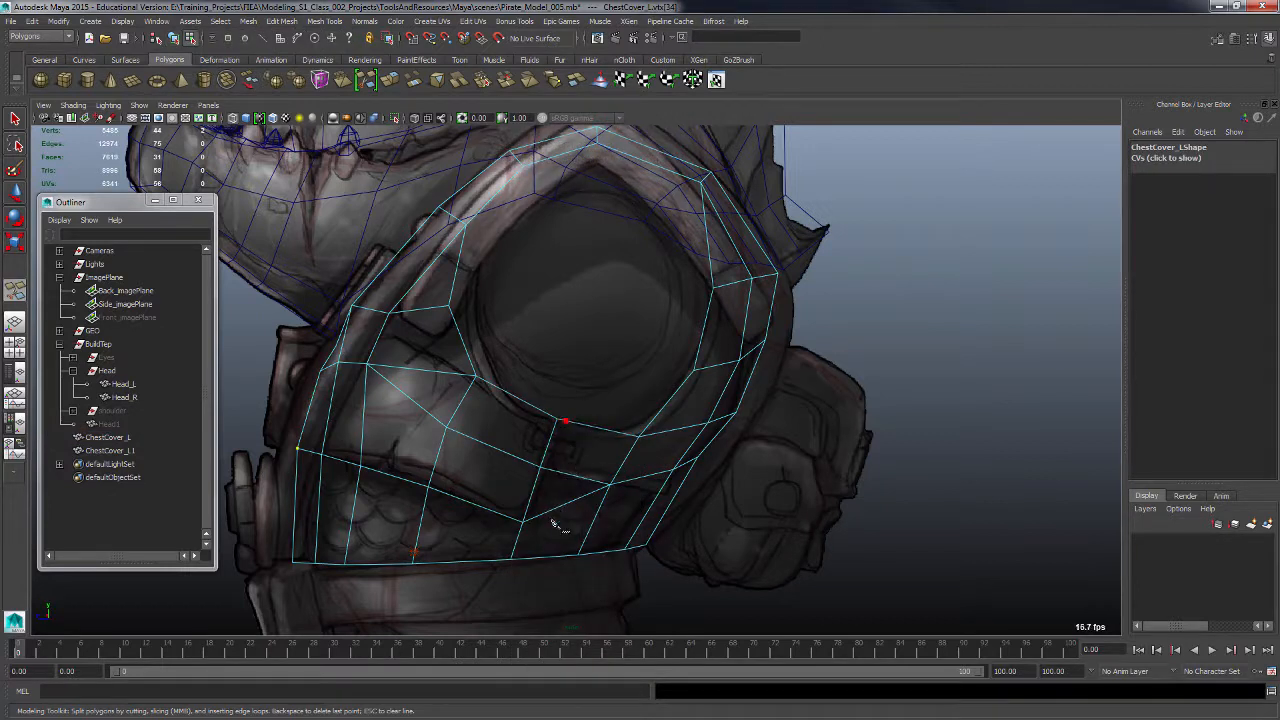
drag(557, 472, 552, 472)
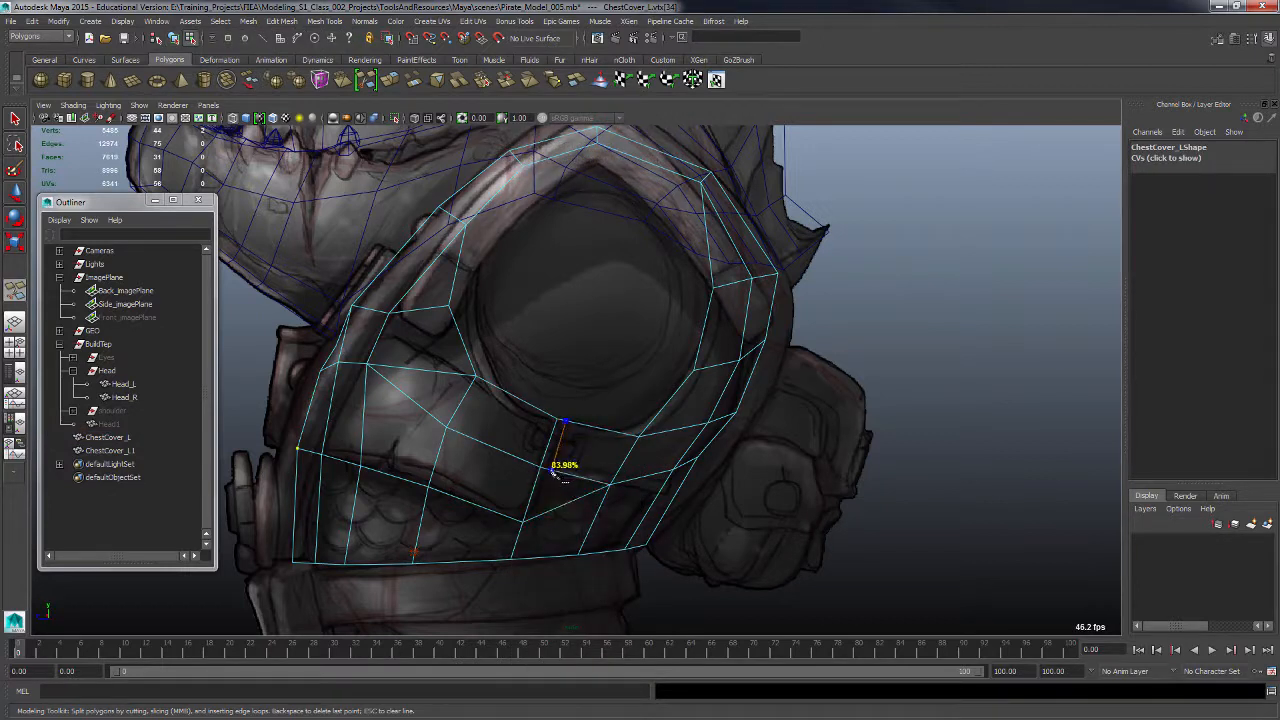
click(528, 519)
click(517, 560)
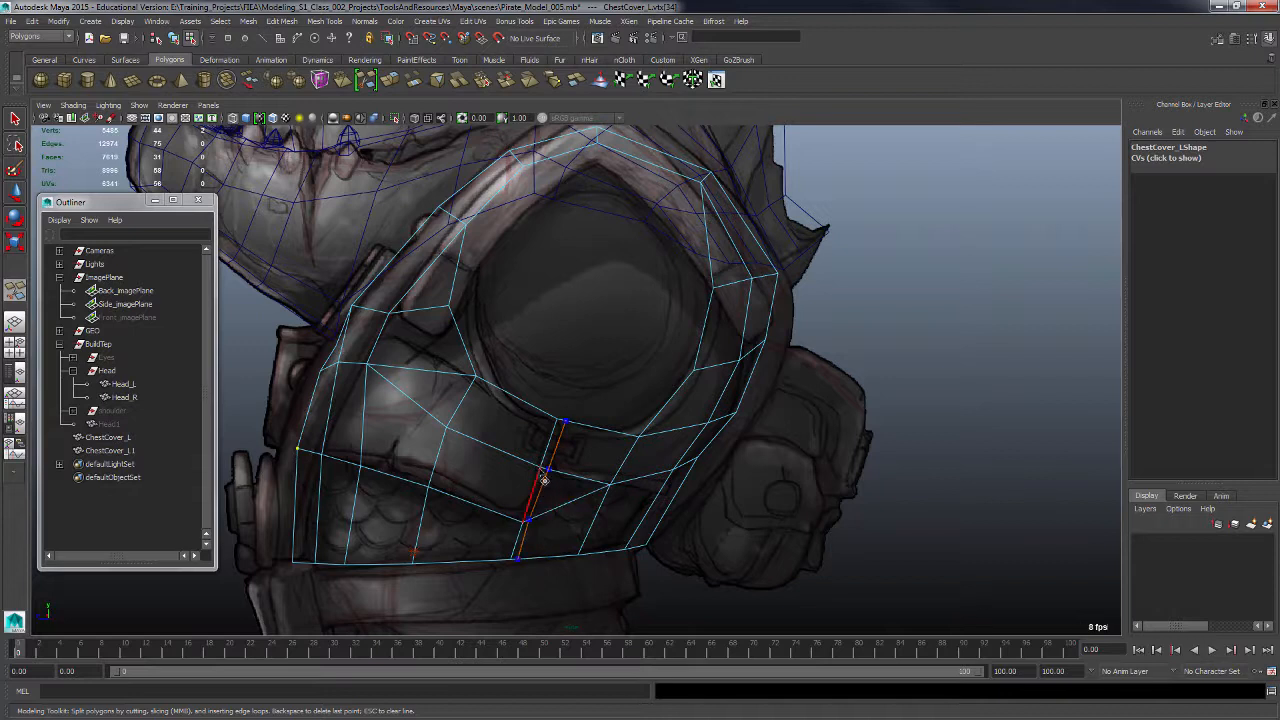
key(Return)
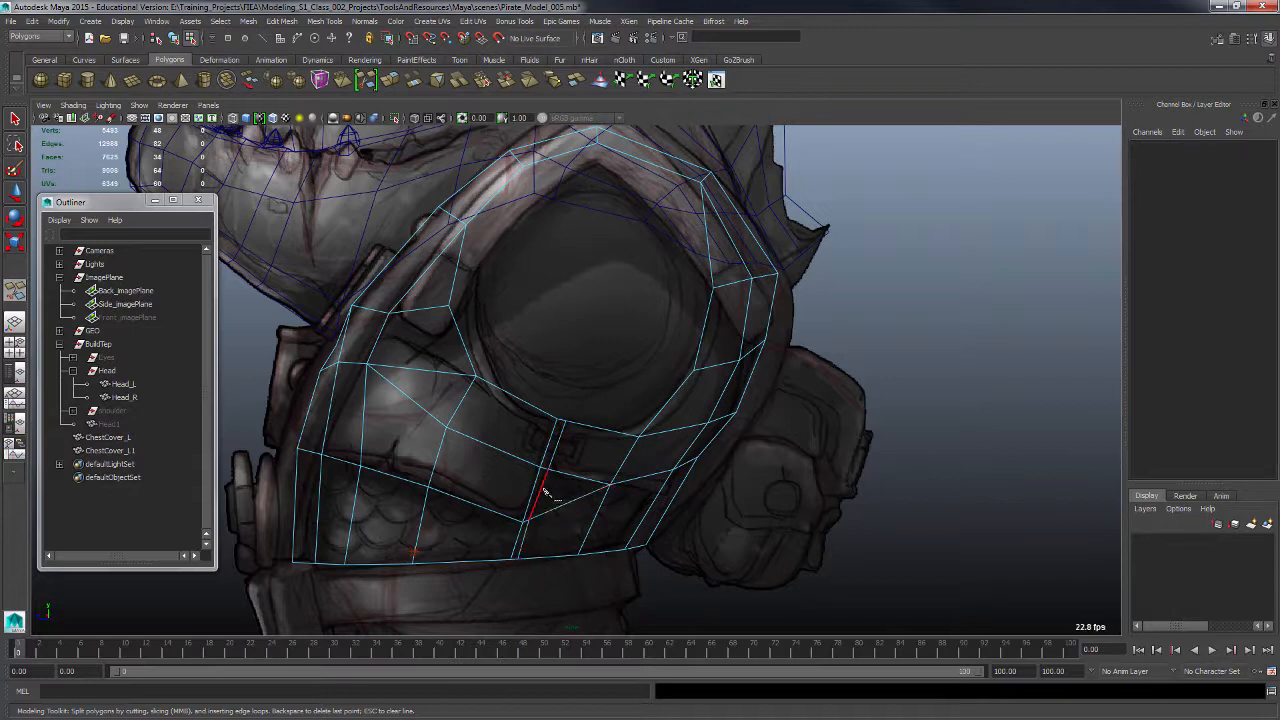
Step: Delete the narrow strip of three faces between the side edge and the new cut below the armhole
right_drag(545, 492, 560, 452)
key(q)
click(551, 443)
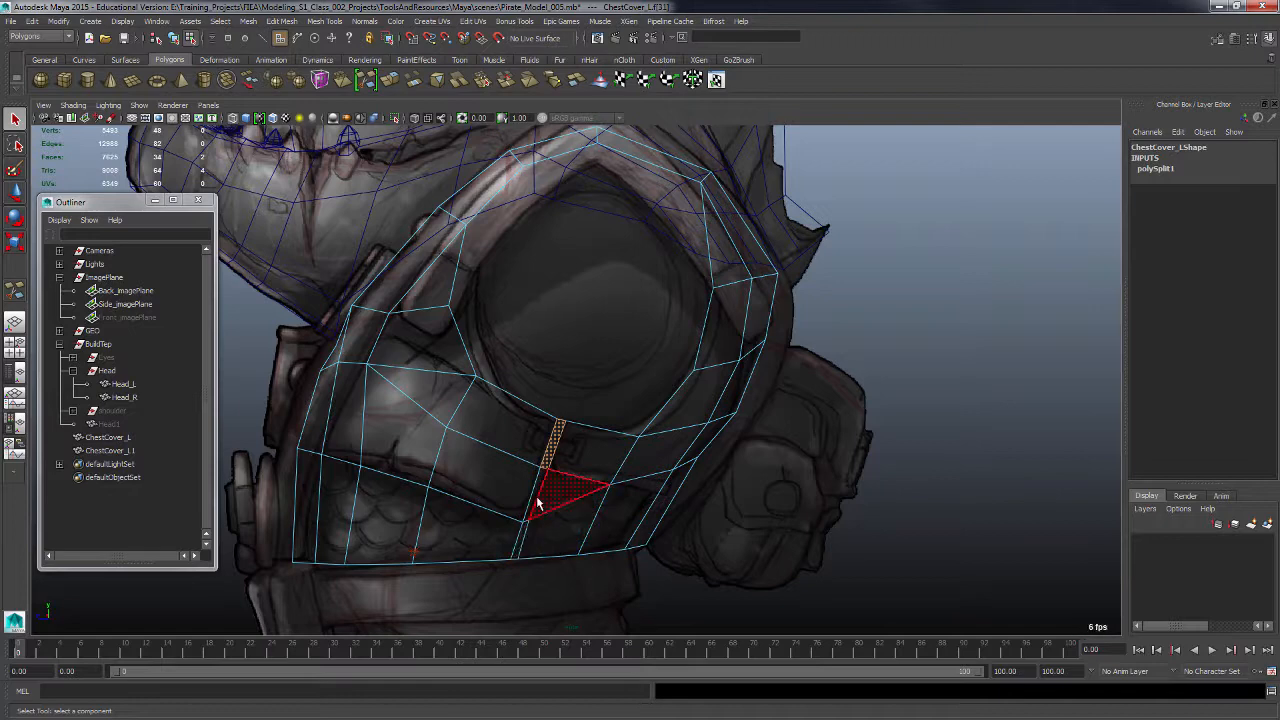
click(522, 542)
shift+click(554, 447)
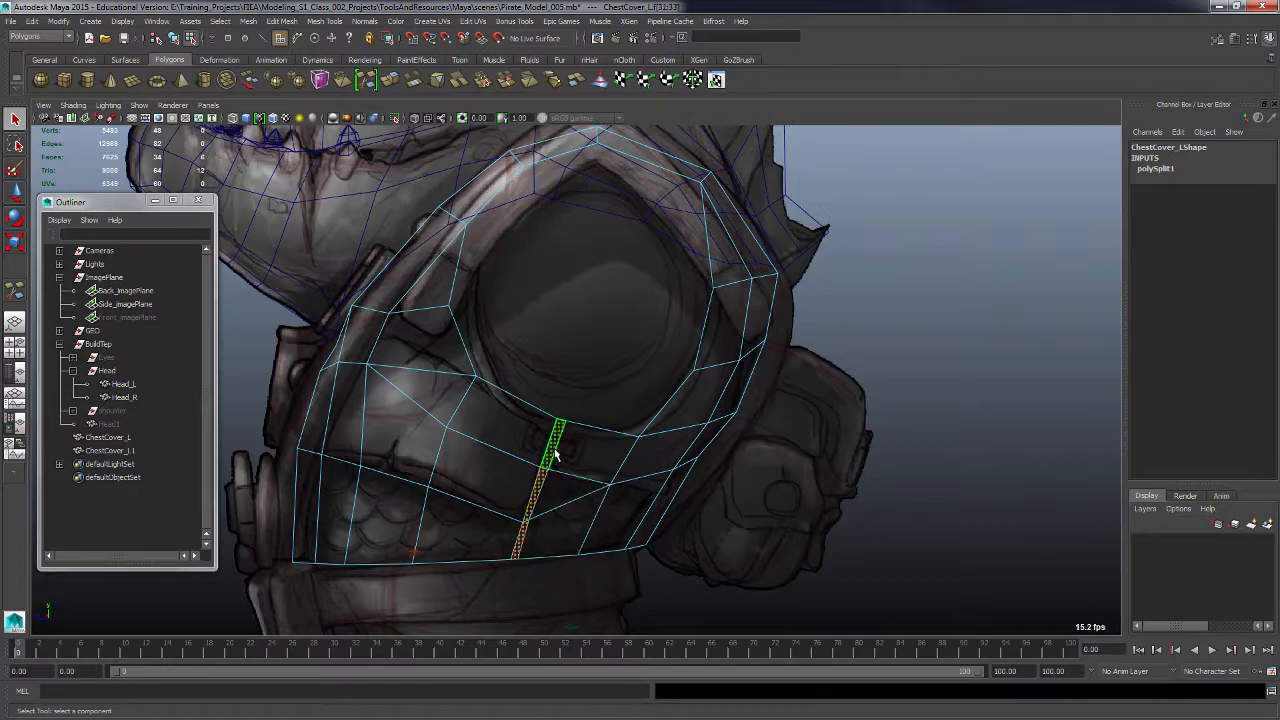
key(Delete)
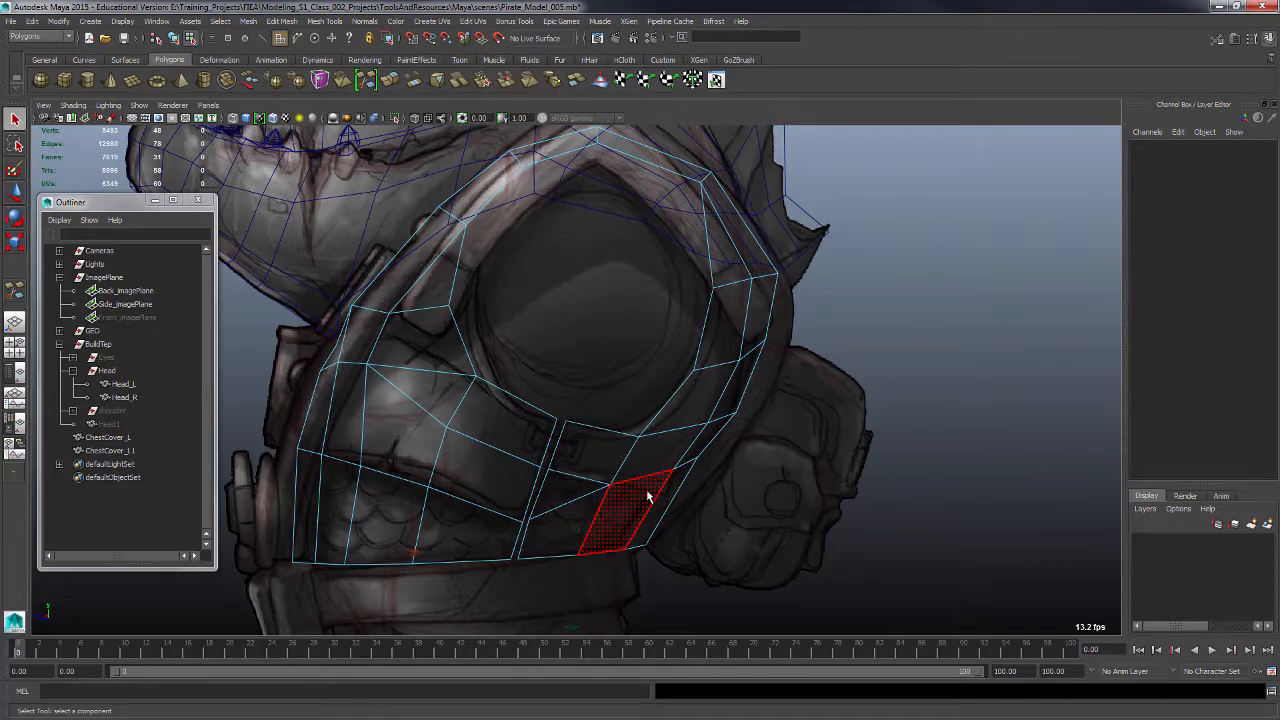
Step: Cut a new edge line with Multi-Cut across the left chest cover's front panel, just below the existing slanted edge from side gap to front centre
alt+middle_drag(634, 520, 664, 488)
alt+right_drag(664, 488, 717, 539)
alt+middle_drag(704, 508, 690, 503)
alt+right_drag(668, 503, 723, 540)
alt+middle_drag(660, 486, 692, 491)
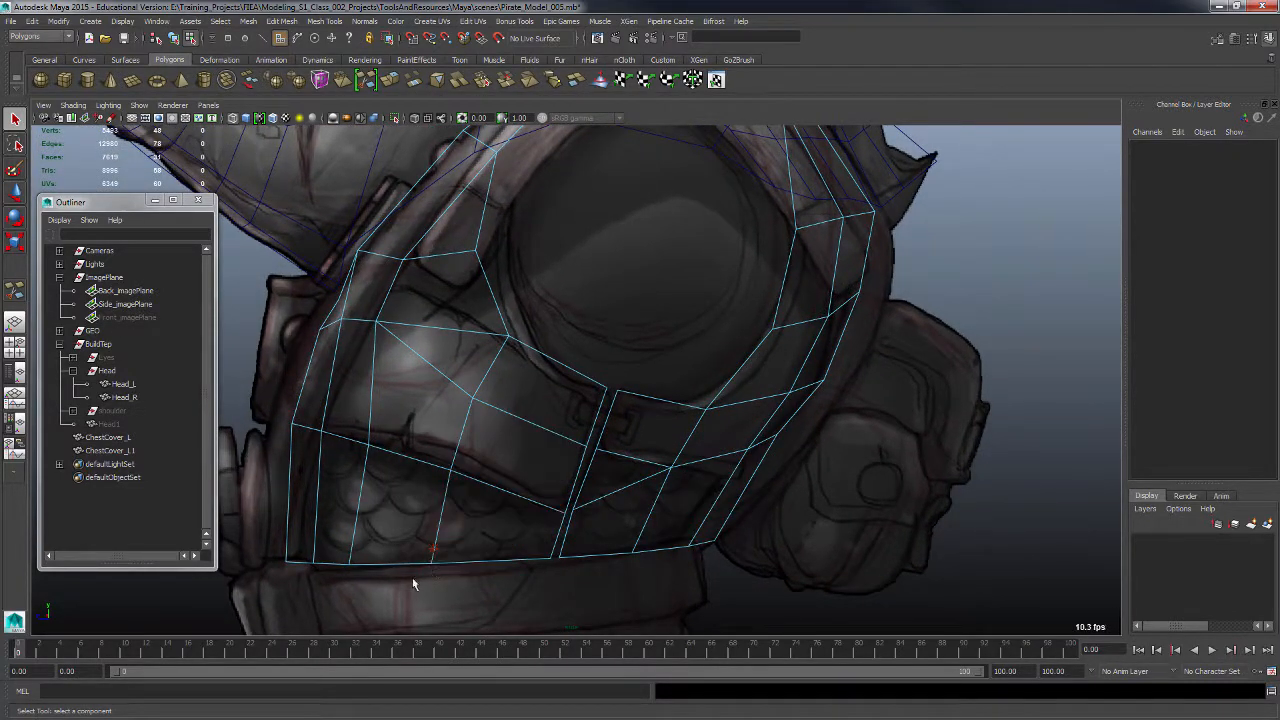
key(F8)
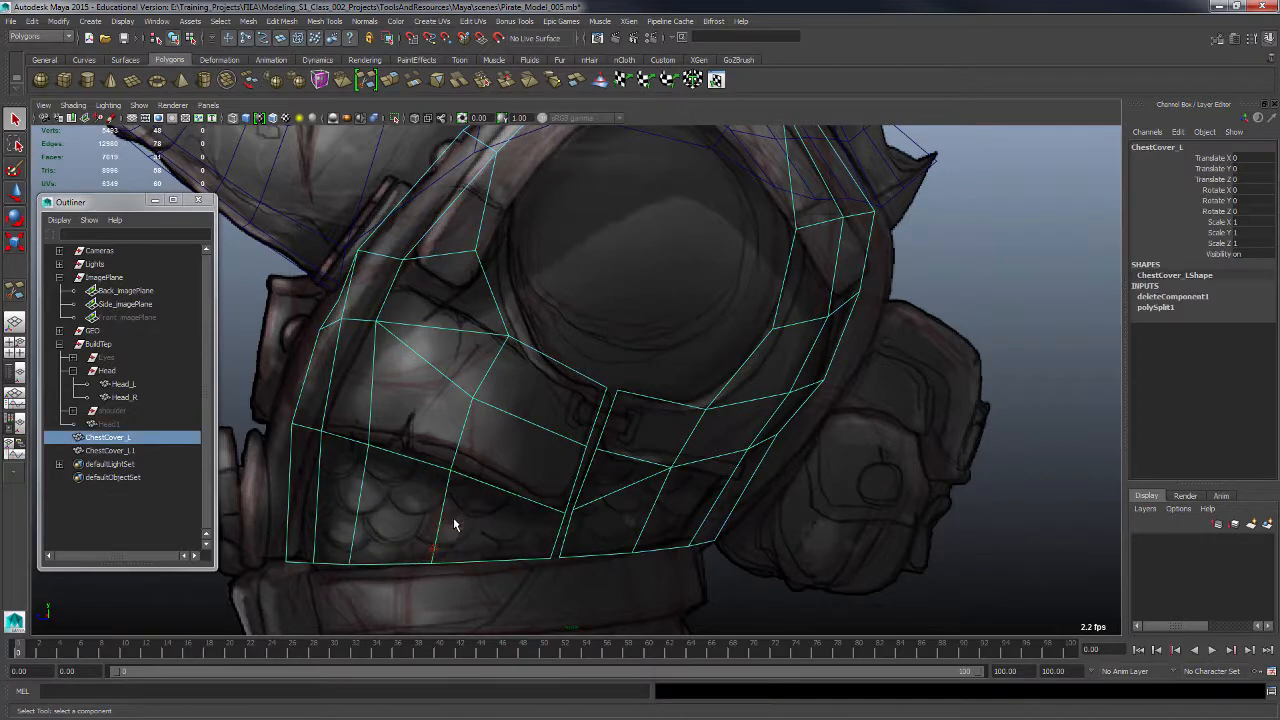
right_click(443, 521)
click(444, 519)
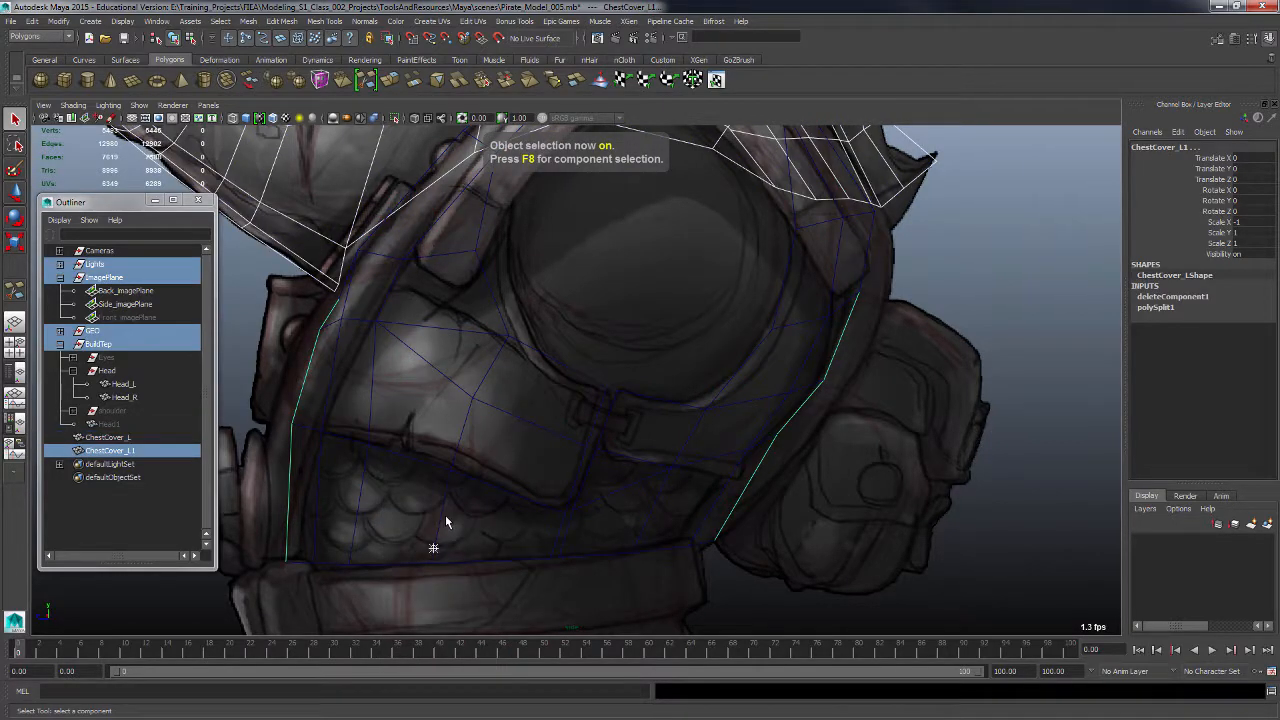
click(450, 519)
click(442, 517)
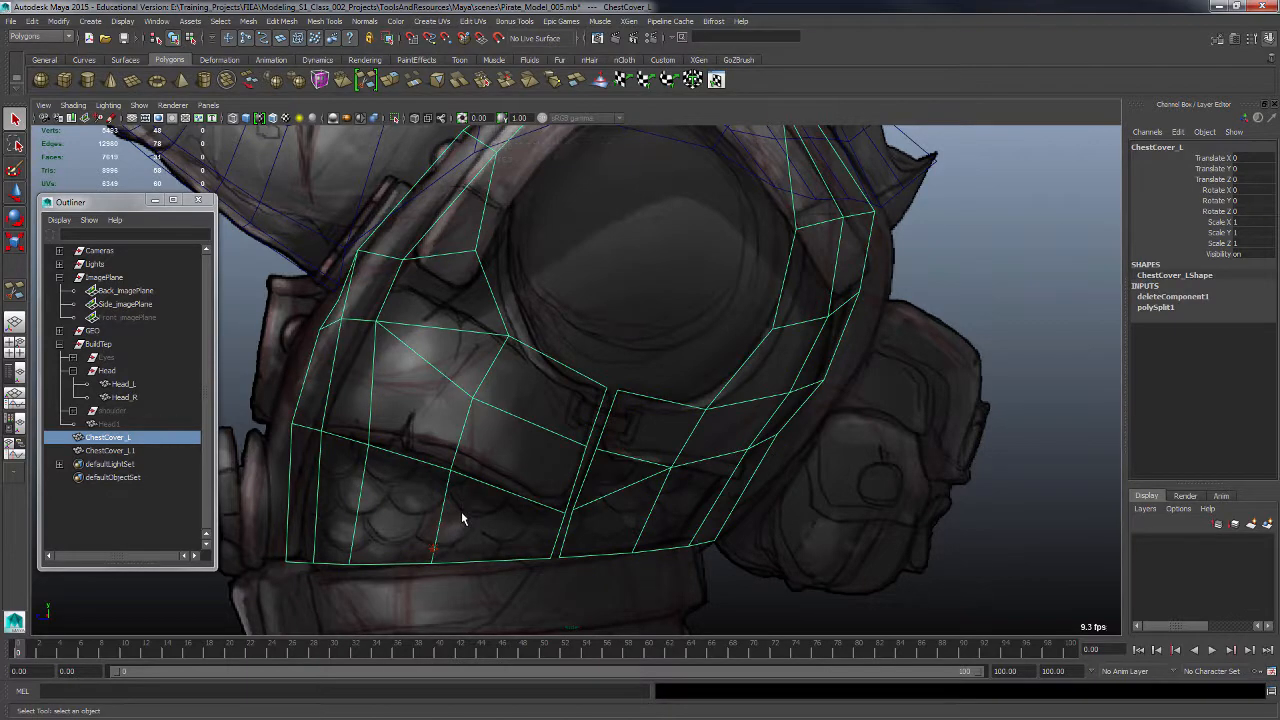
shift+right_drag(444, 510, 388, 418)
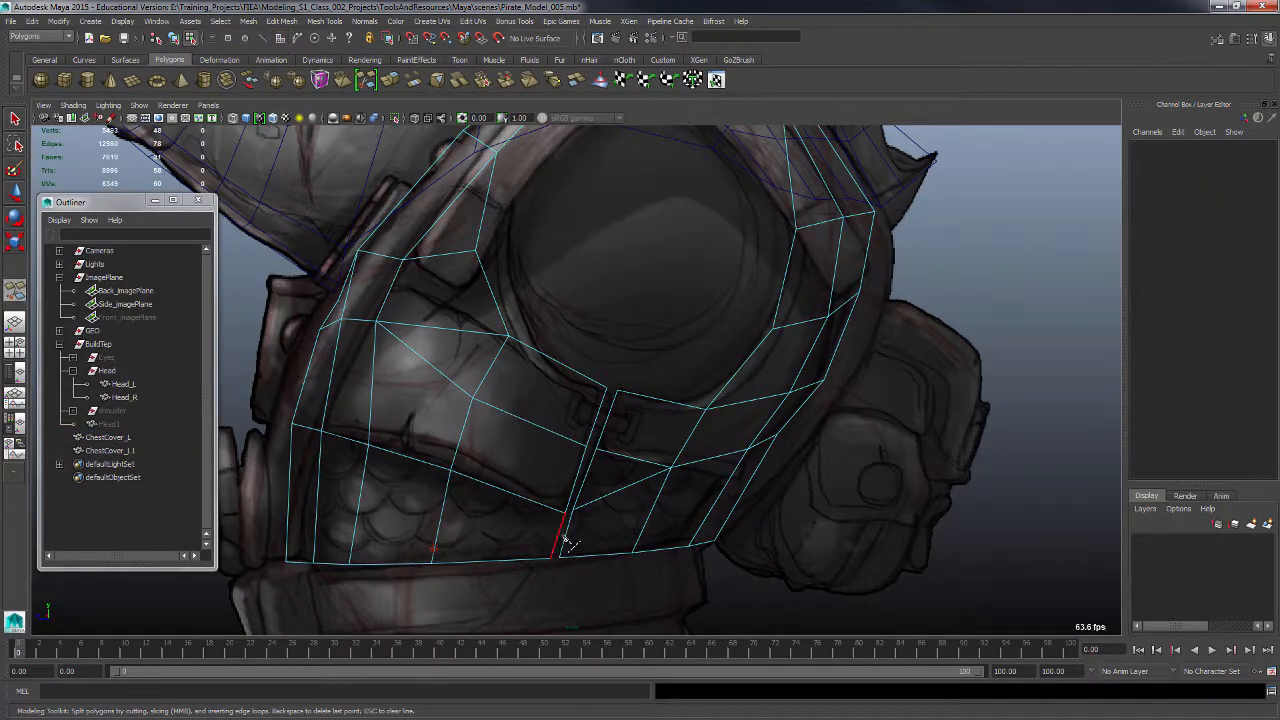
click(563, 522)
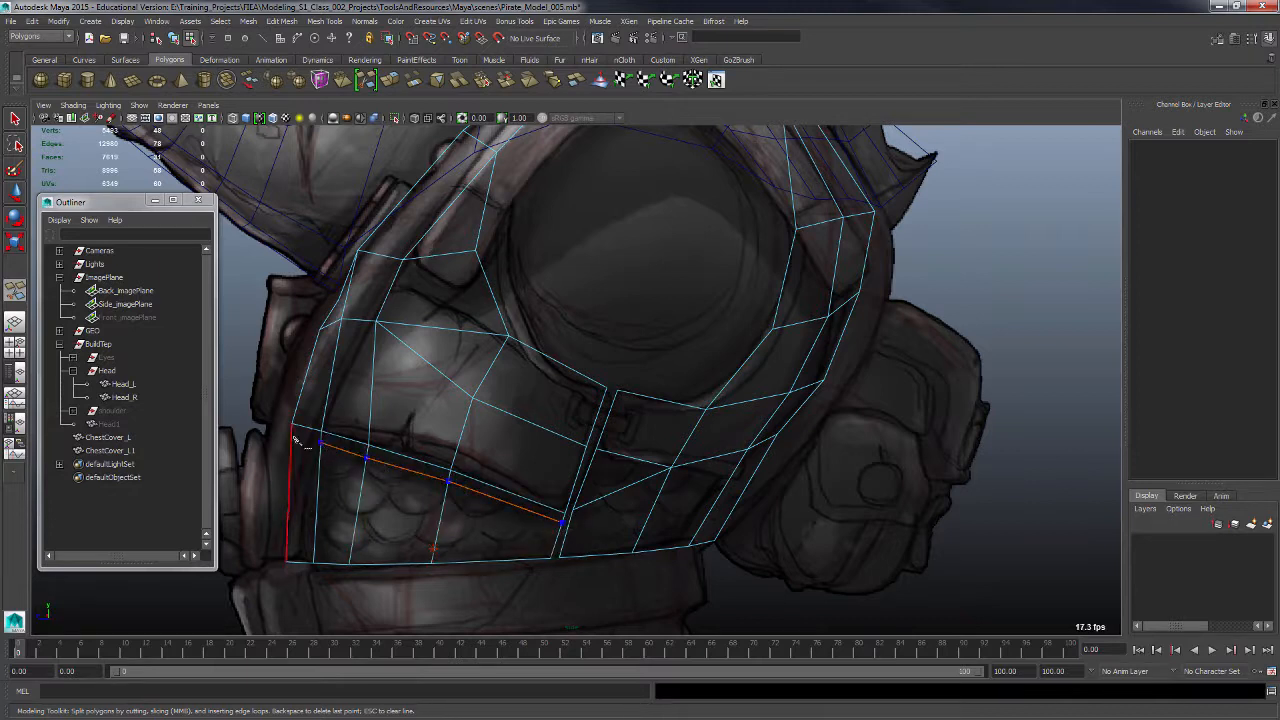
click(292, 438)
key(Return)
Step: Cut a matching edge line with Multi-Cut across the back panel, just below its existing crosswise edge, from the side gap to the back centre
click(596, 450)
click(658, 473)
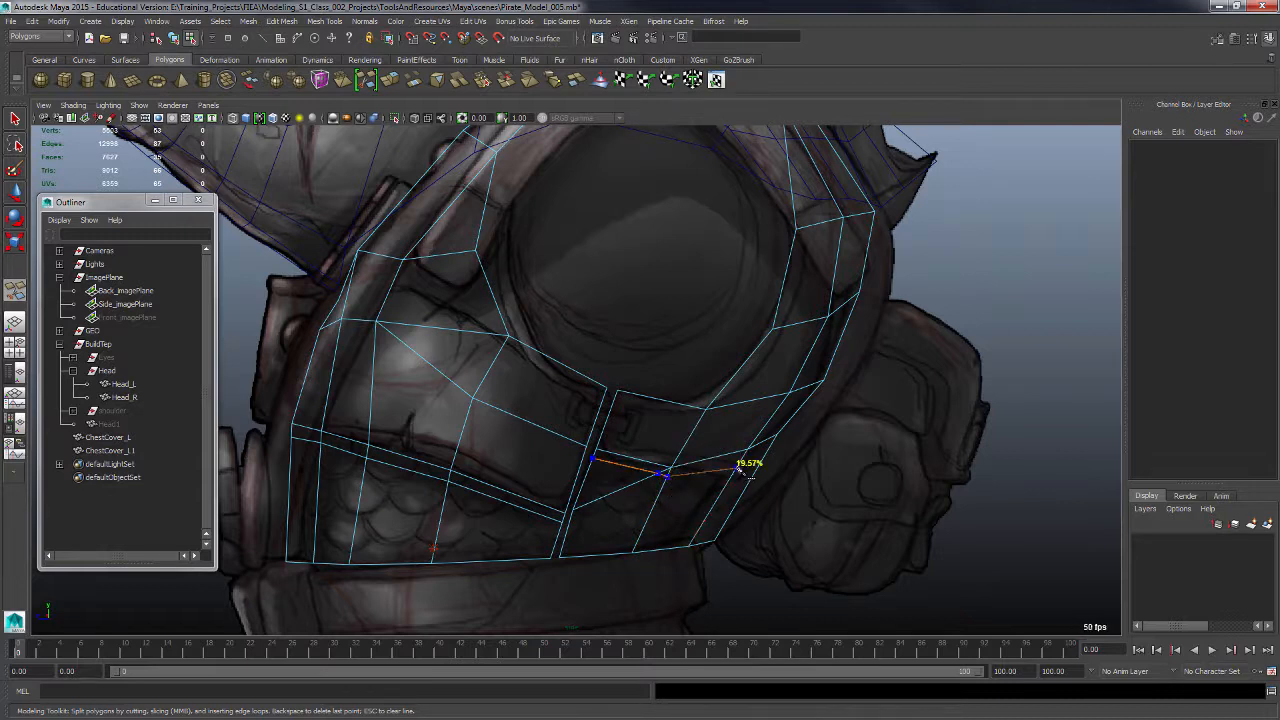
click(742, 460)
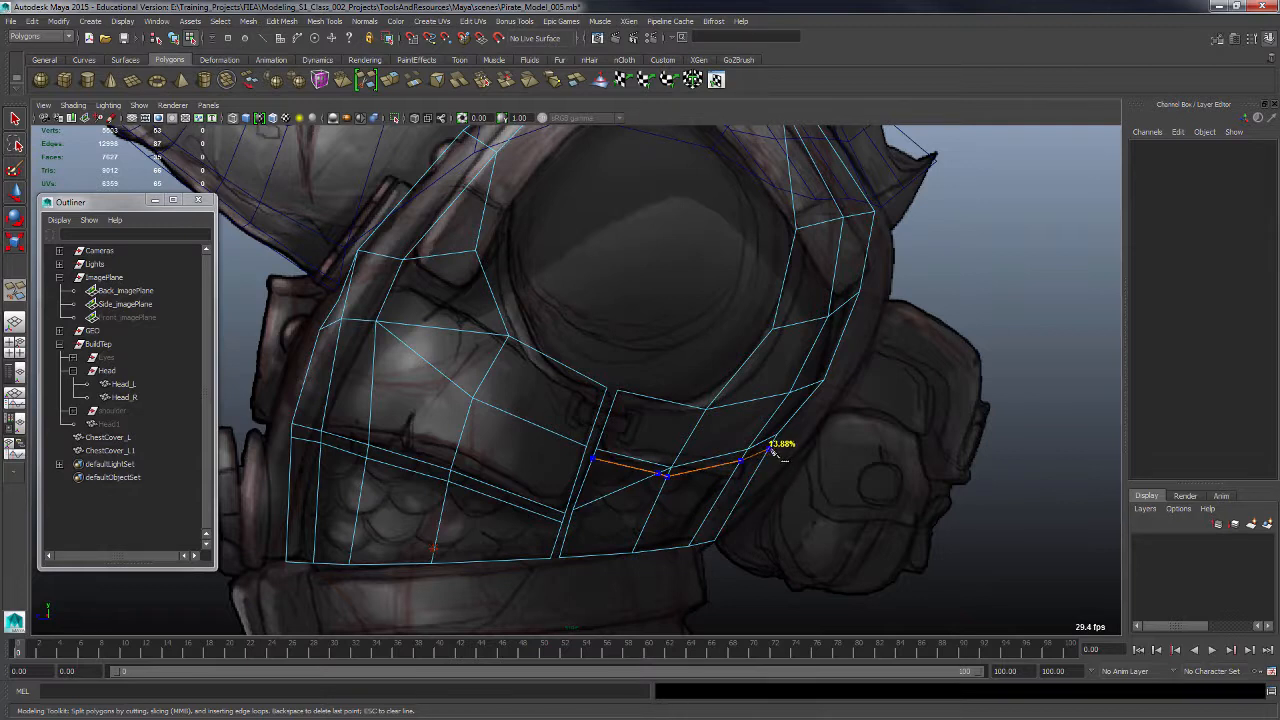
click(768, 451)
key(q)
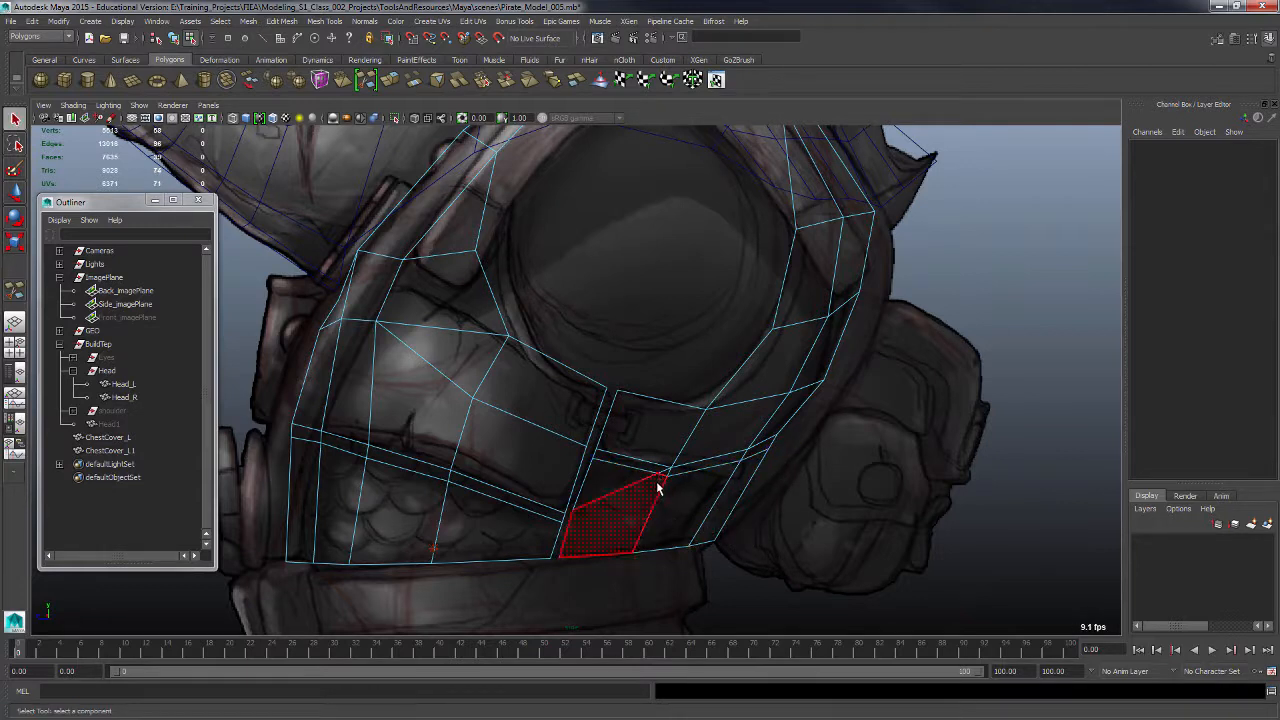
Step: Target-weld the two neighbouring vertices on the back panel's new cut, and weld the diagonal edge's side-gap vertex into the cut
click(1221, 41)
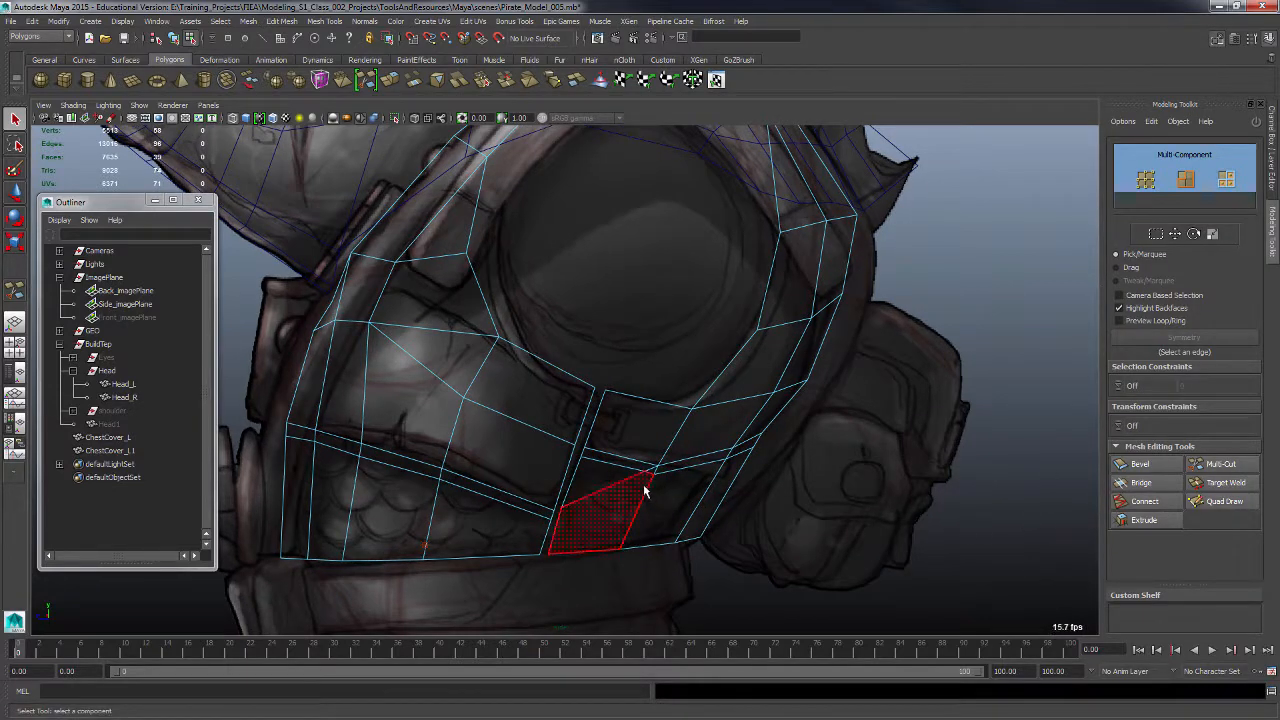
right_drag(652, 480, 627, 455)
drag(660, 476, 658, 493)
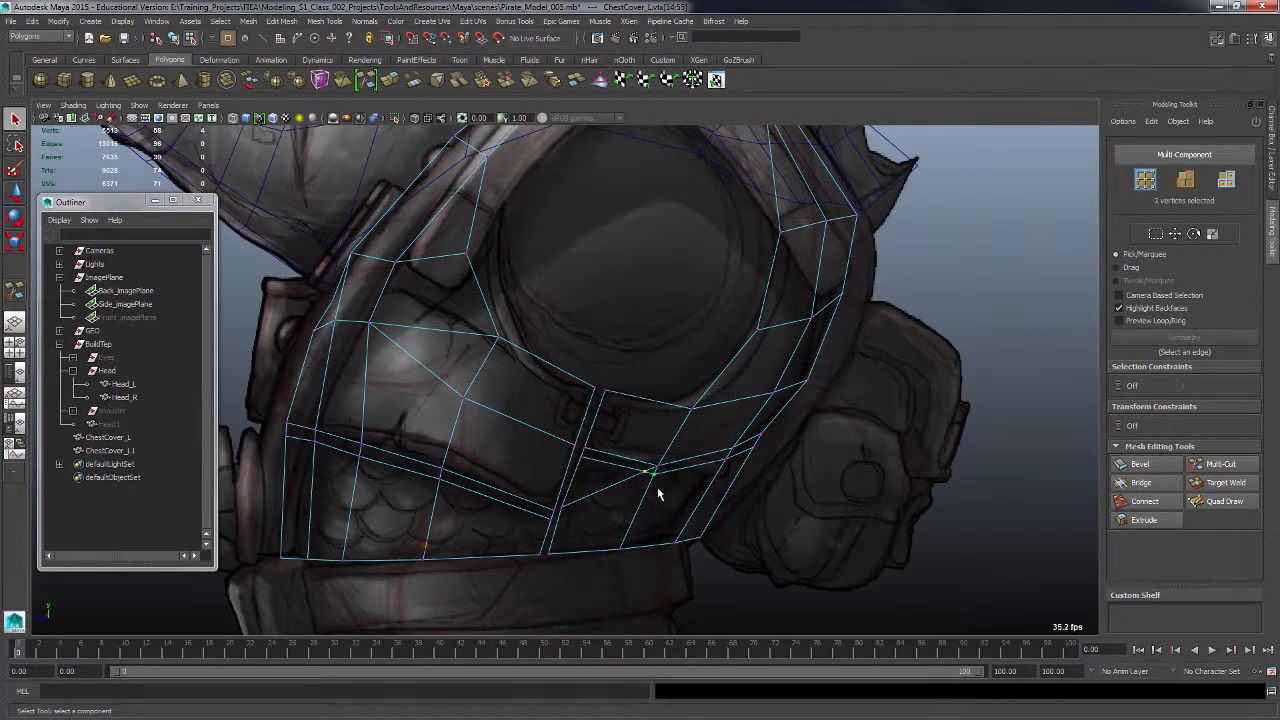
shift+right_drag(648, 477, 658, 412)
click(1222, 483)
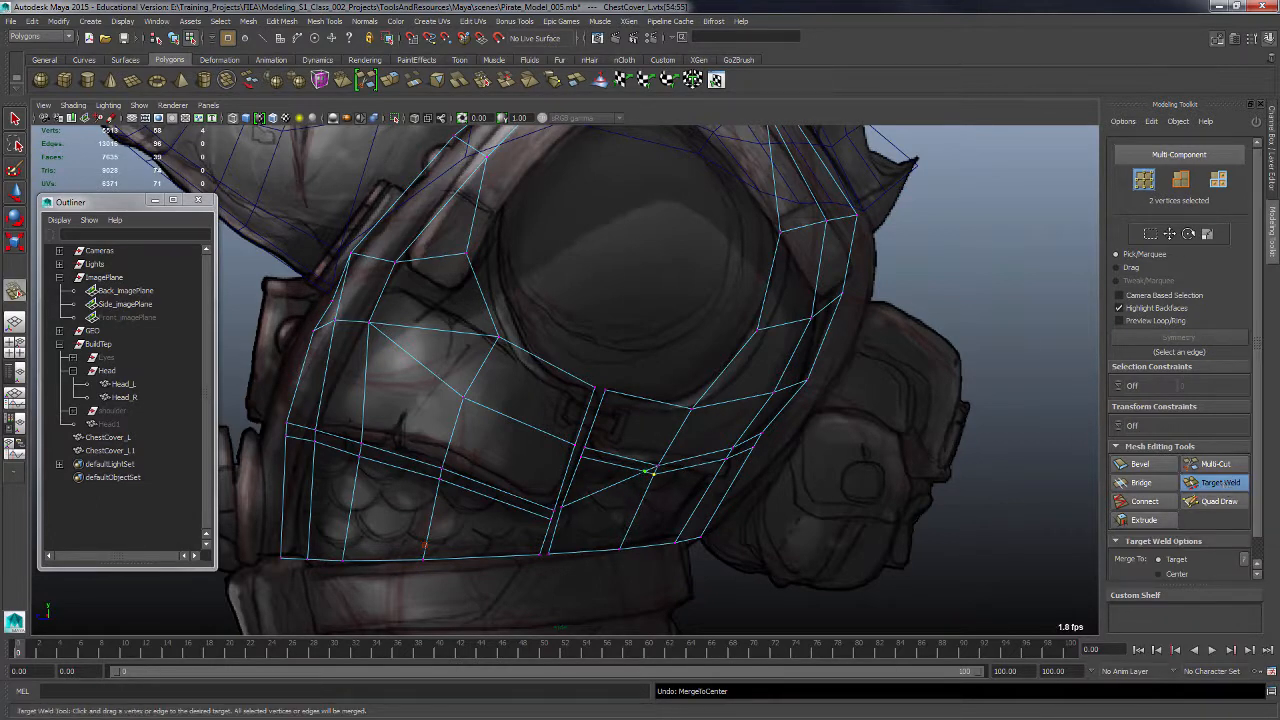
drag(648, 472, 654, 474)
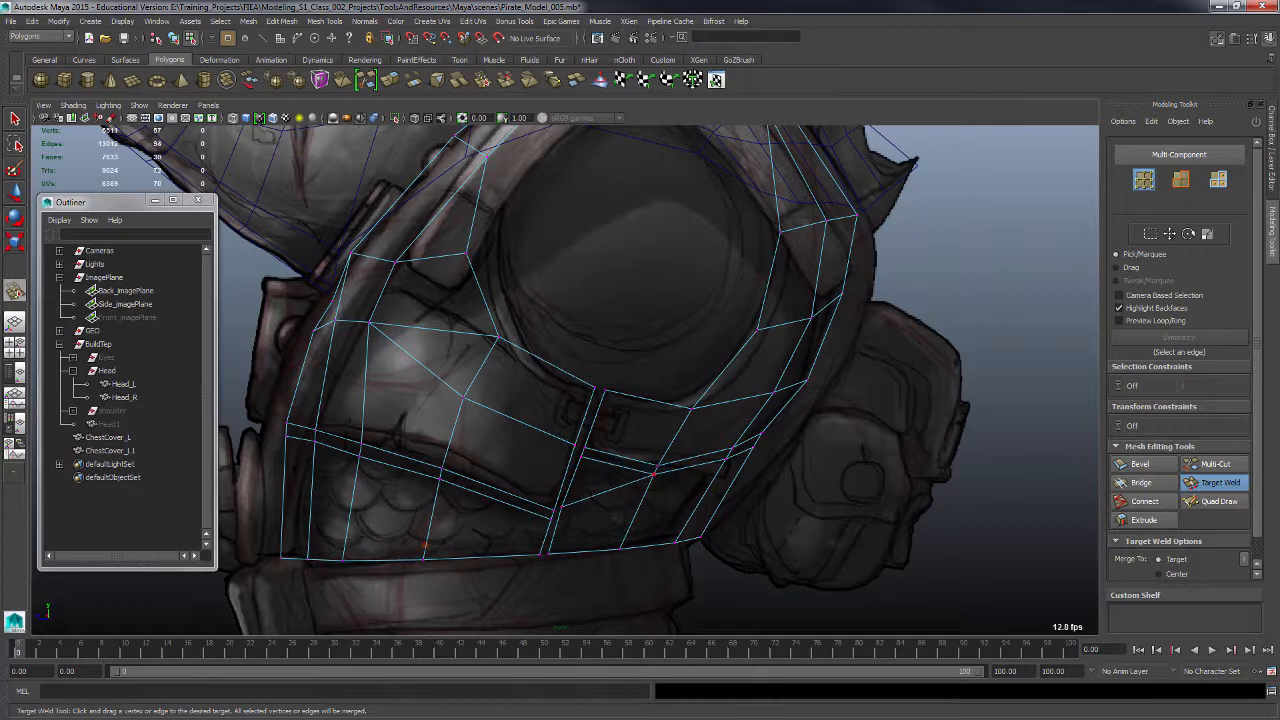
alt+middle_drag(682, 505, 697, 512)
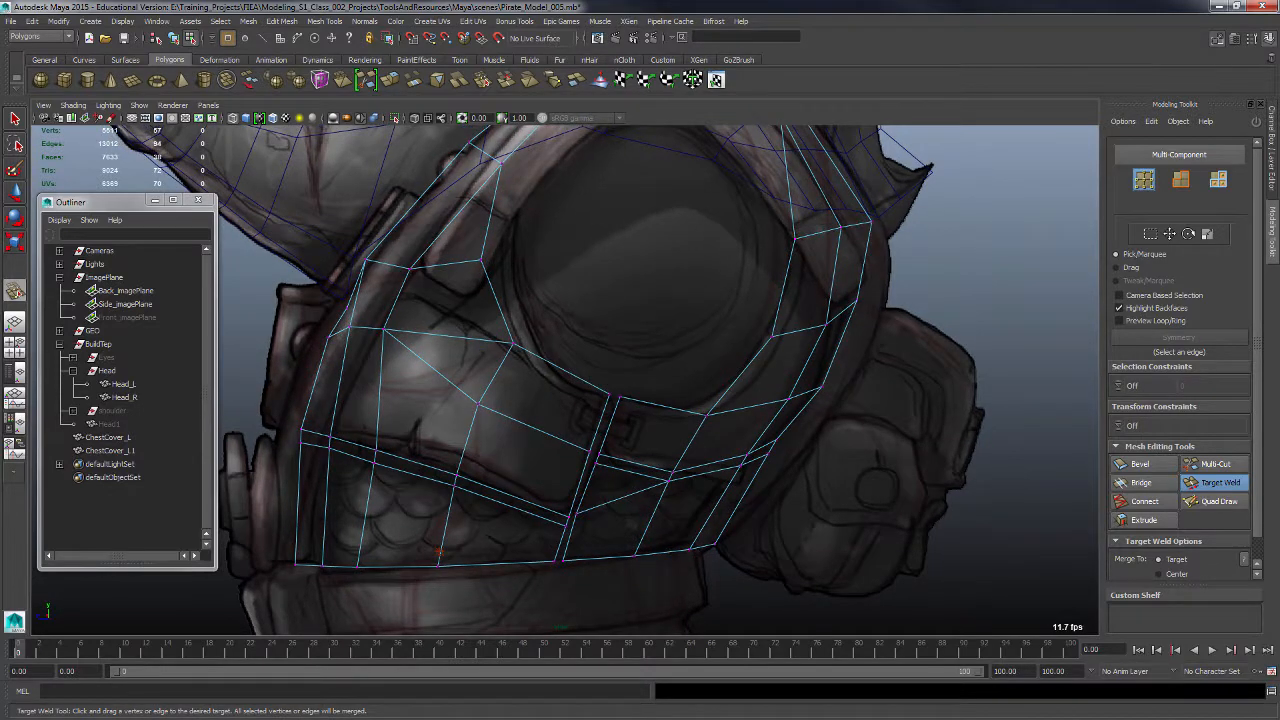
drag(576, 514, 568, 521)
alt+drag(757, 509, 758, 509)
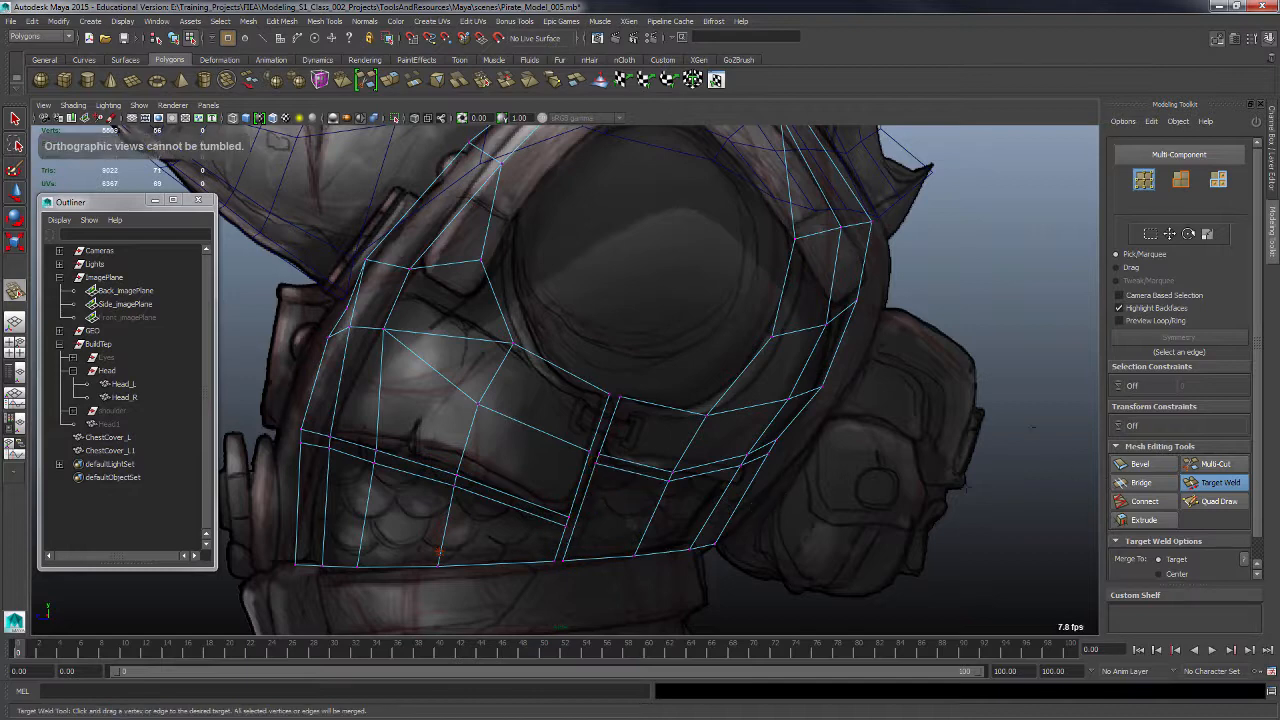
key(q)
Step: Move the vertices of the front panel's new edge line in the side view to follow the plate's lower rim in the reference
mouse_move(783, 485)
alt+middle_down()
mouse_move(848, 473)
mouse_move(782, 496)
alt+middle_up()
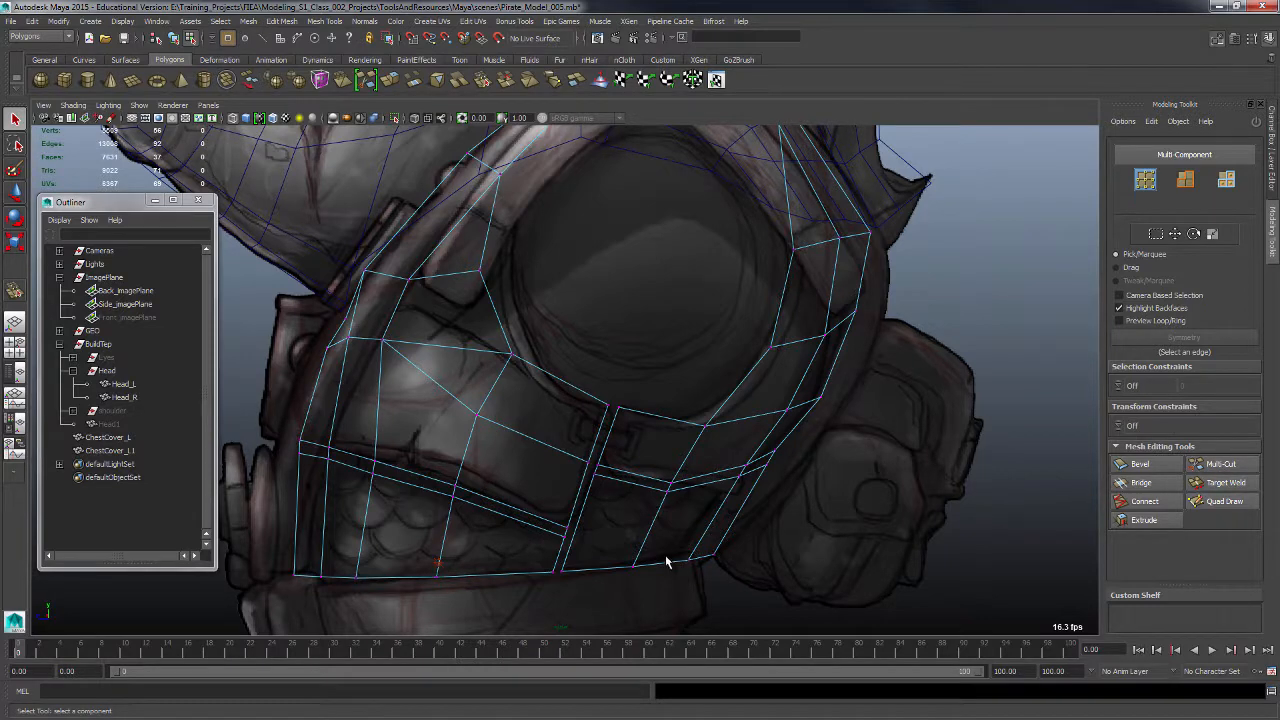
alt+middle_drag(666, 477, 707, 507)
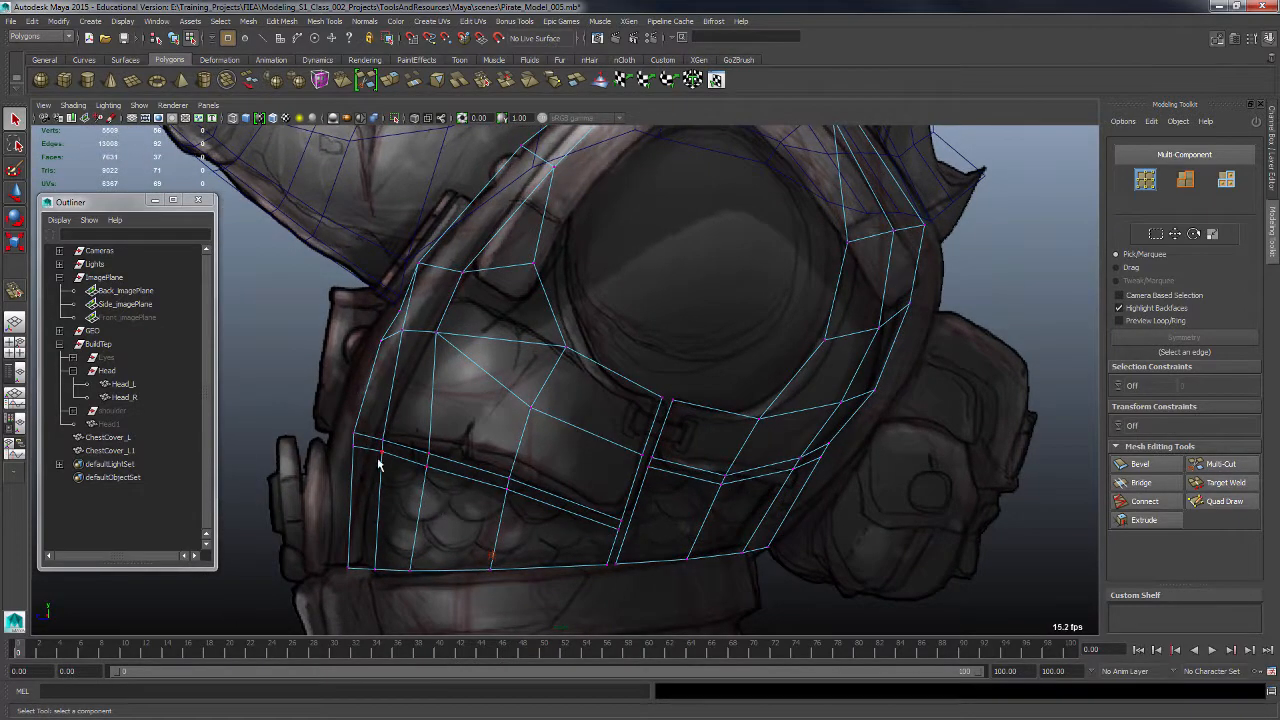
key(w)
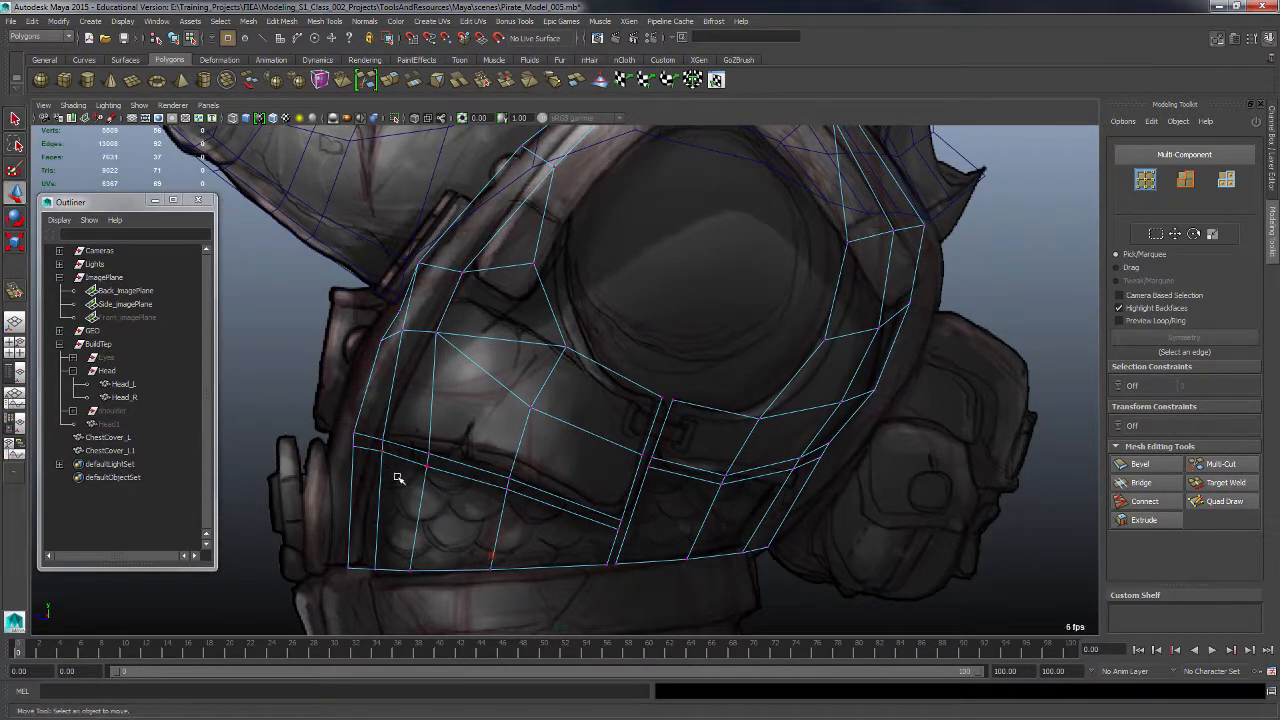
click(377, 445)
drag(380, 443, 430, 463)
click(428, 467)
click(509, 487)
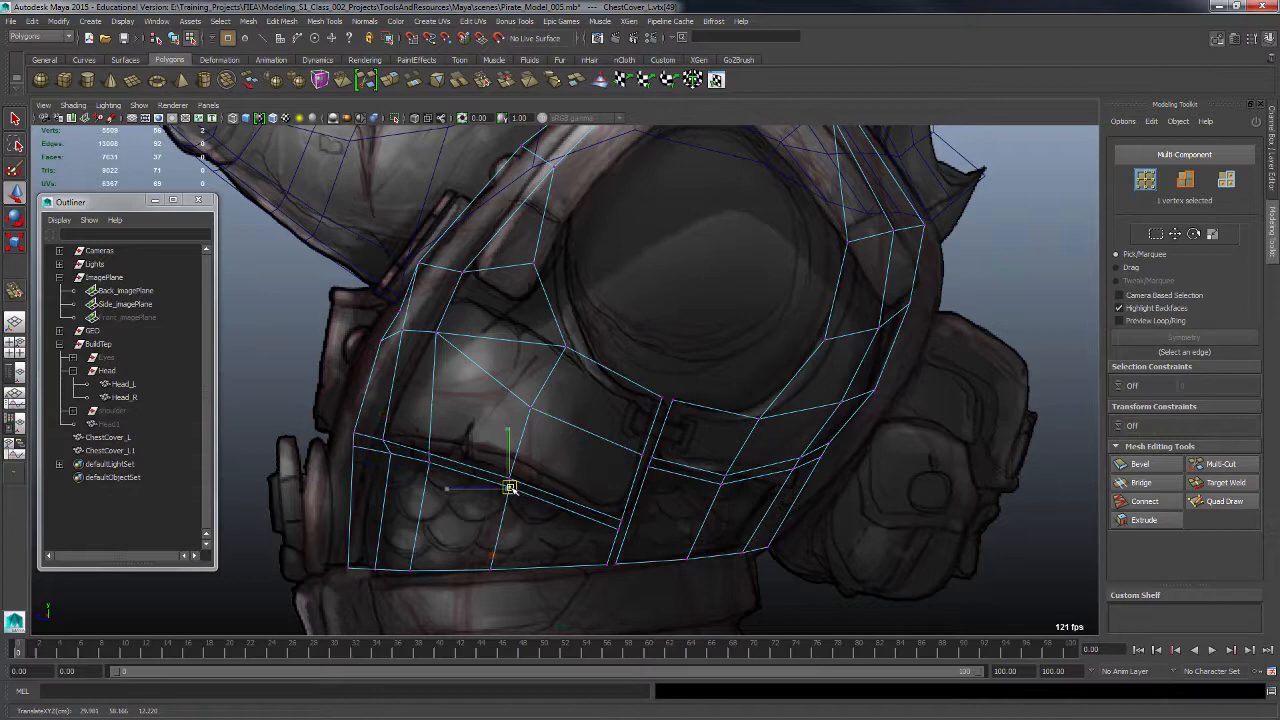
click(618, 524)
drag(617, 528, 591, 559)
click(607, 564)
click(357, 443)
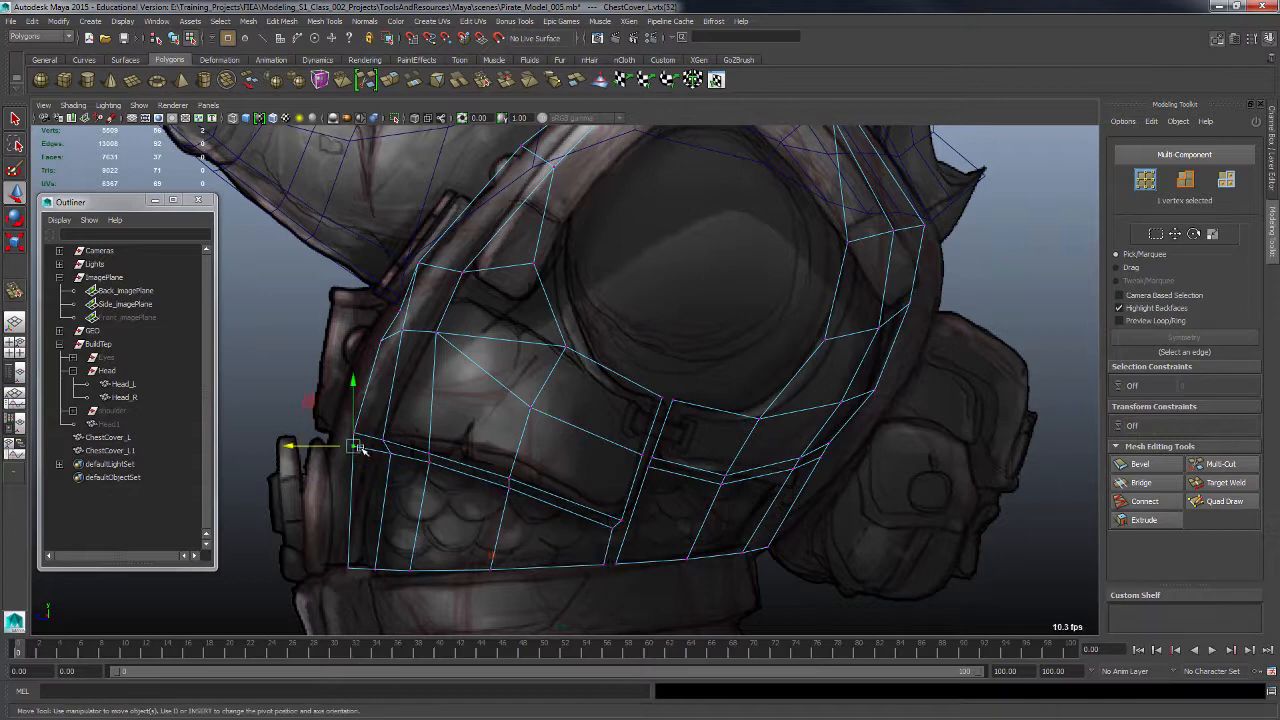
drag(358, 444, 366, 445)
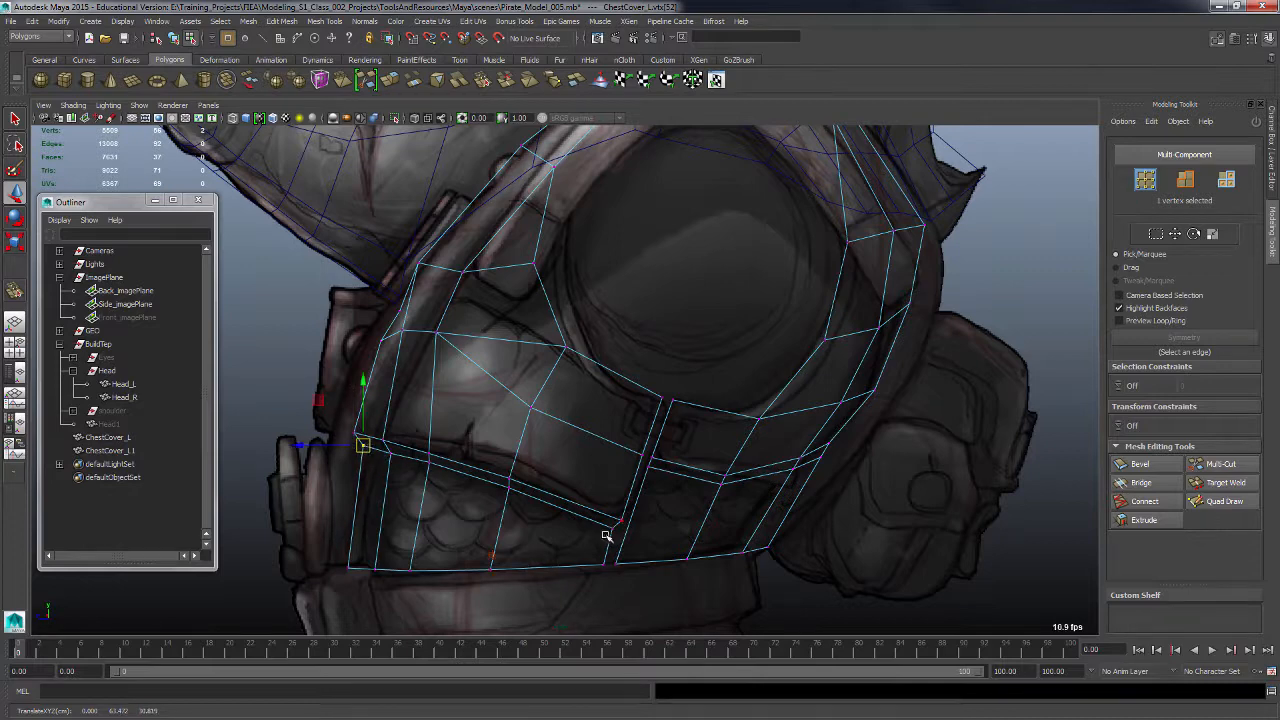
Step: Move the back panel's new edge-line vertices in the side view closer to the edge above, narrowing the strip along the plate's rim
alt+middle_drag(636, 518, 612, 534)
click(627, 482)
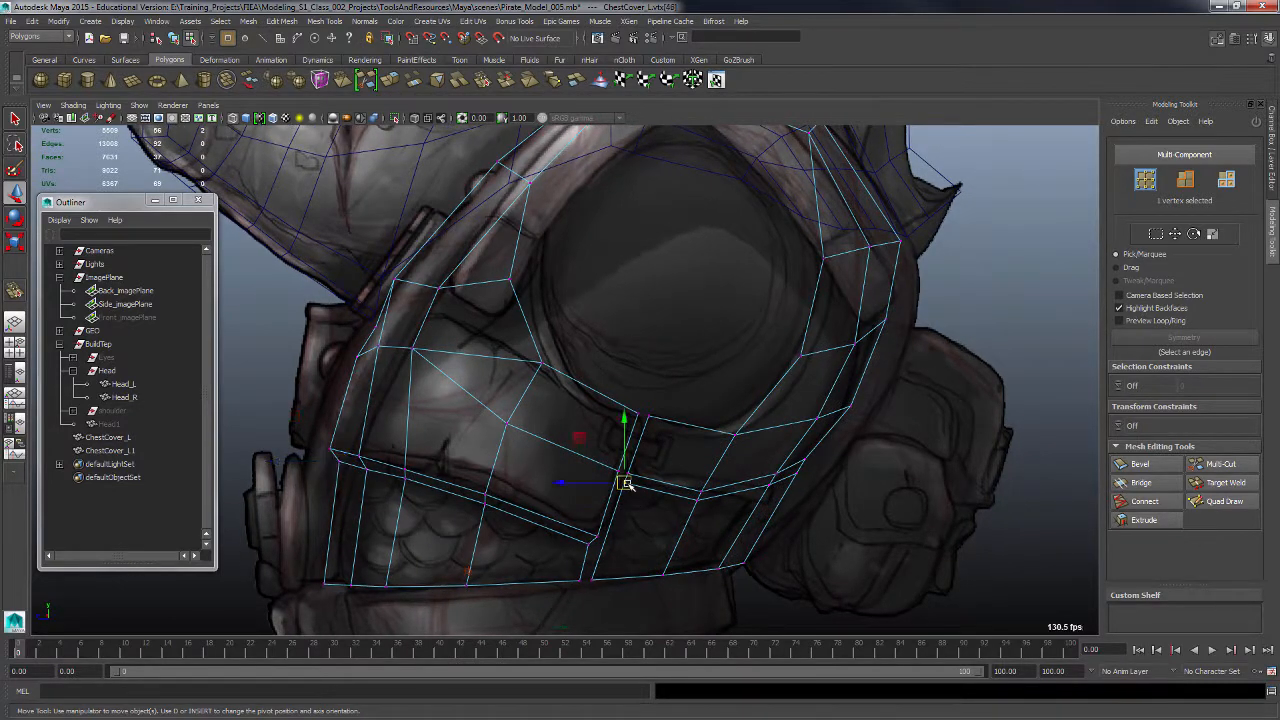
drag(628, 483, 621, 481)
click(697, 500)
drag(697, 500, 692, 501)
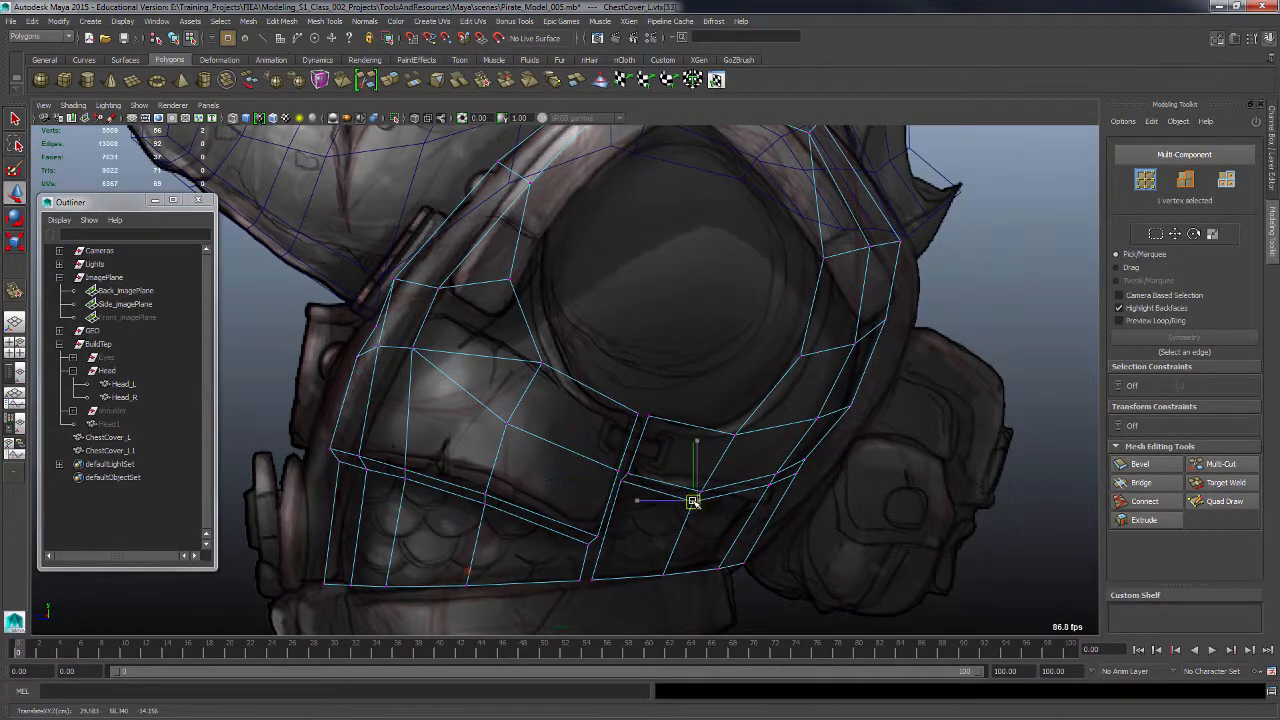
click(802, 479)
drag(803, 480, 693, 497)
click(771, 485)
click(697, 500)
click(621, 479)
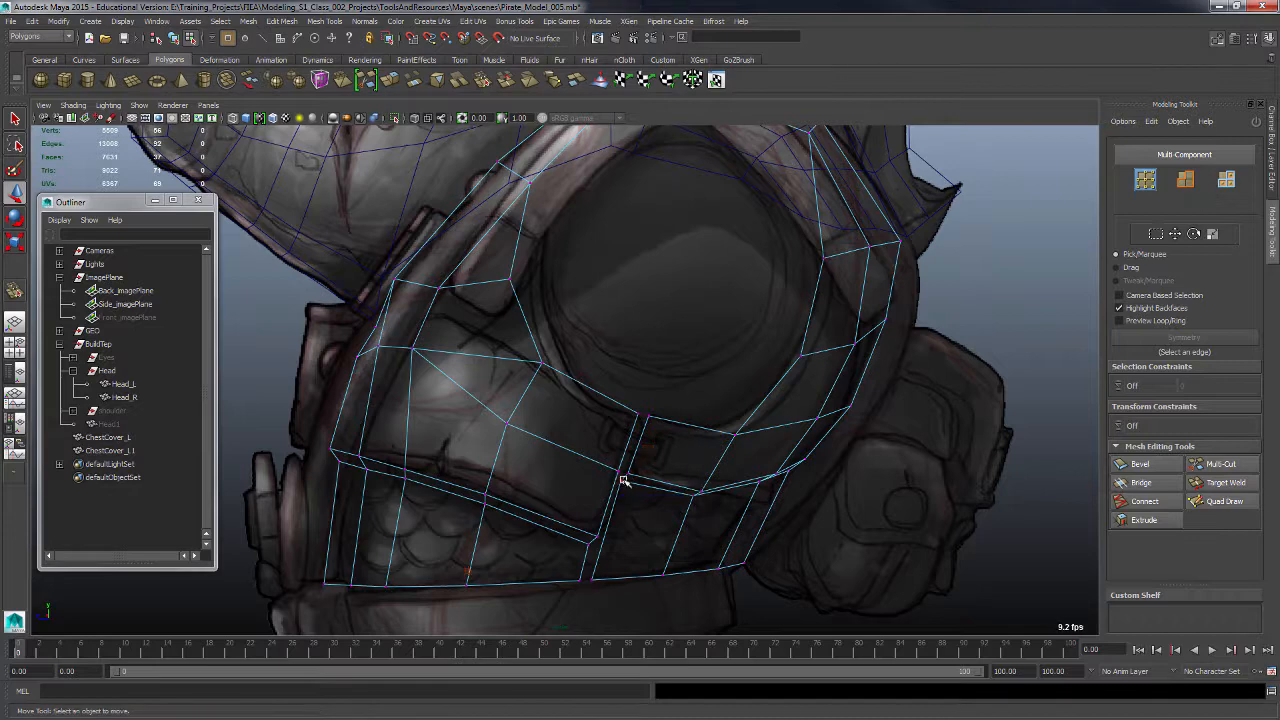
Step: Refine the vertices of the front panel's new edge line near the front centre in the side view
click(486, 500)
click(364, 468)
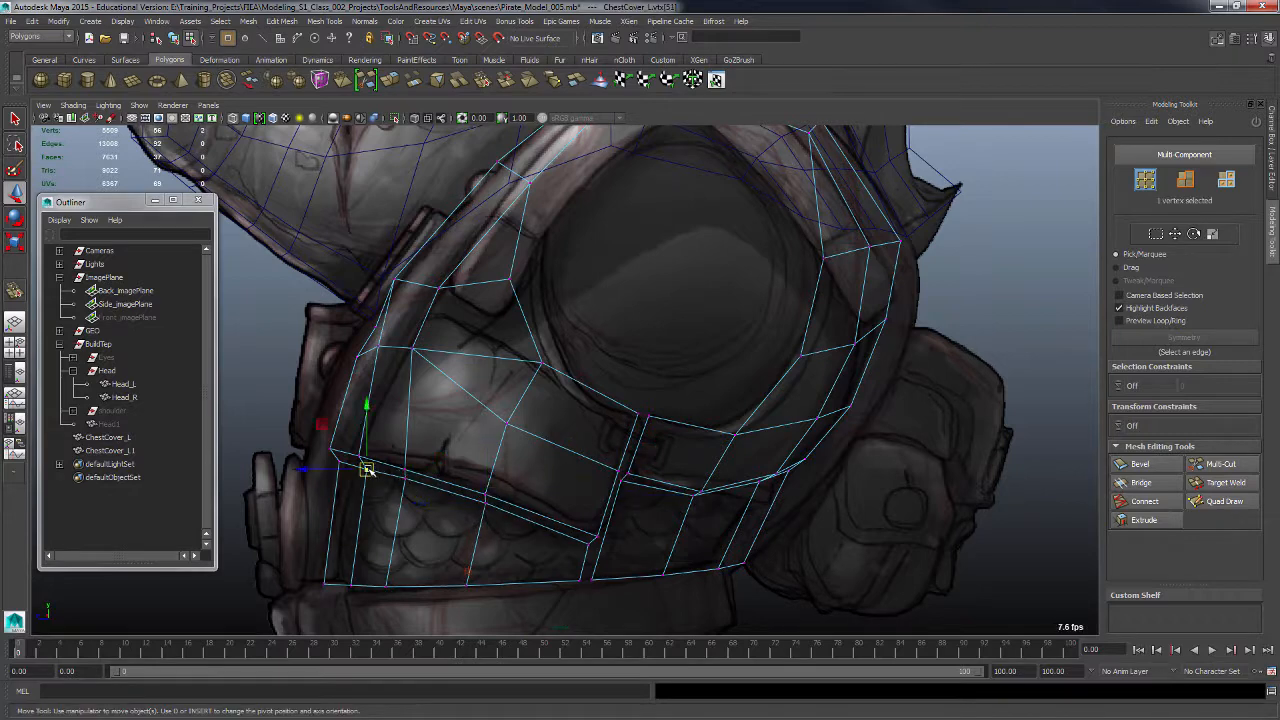
mouse_move(365, 469)
mouse_down()
mouse_move(338, 458)
mouse_move(347, 474)
mouse_up()
drag(340, 462, 411, 477)
click(371, 470)
click(408, 478)
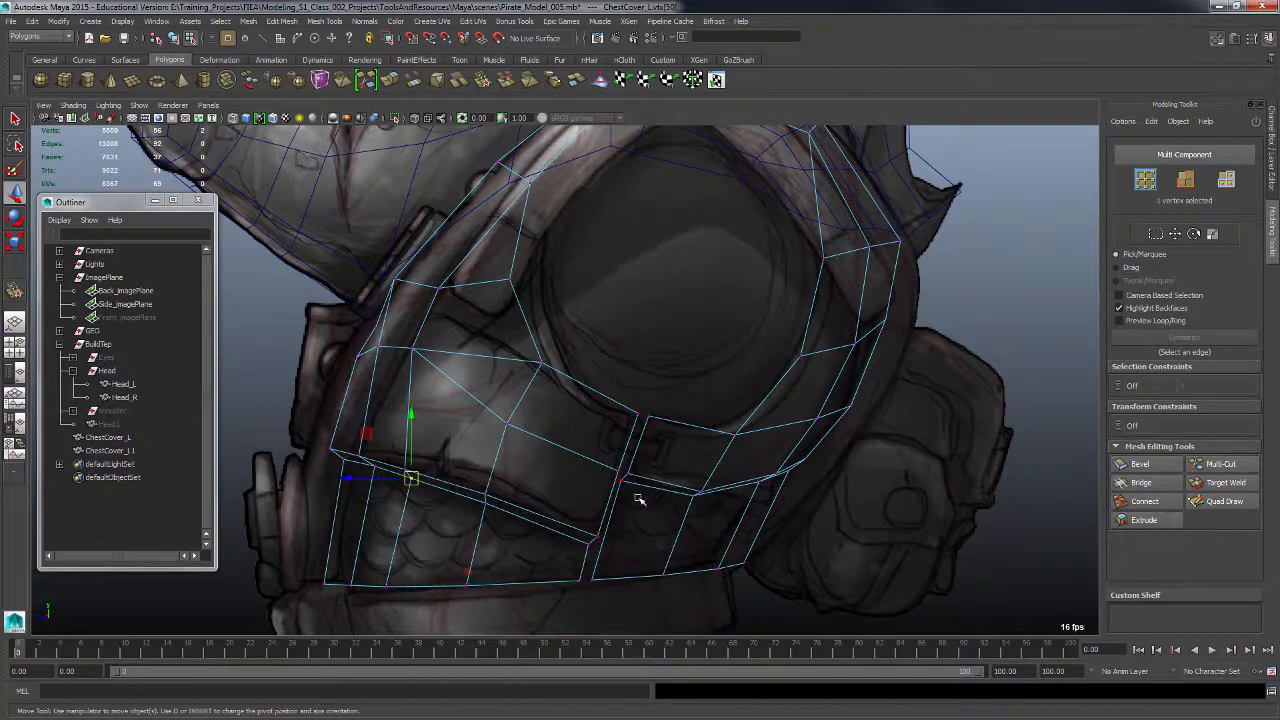
Step: Push the front panel's new edge-line vertices inward in the perspective view to form a step beneath the plate's rim
key(space)
key(space)
alt+drag(790, 318, 722, 434)
click(515, 493)
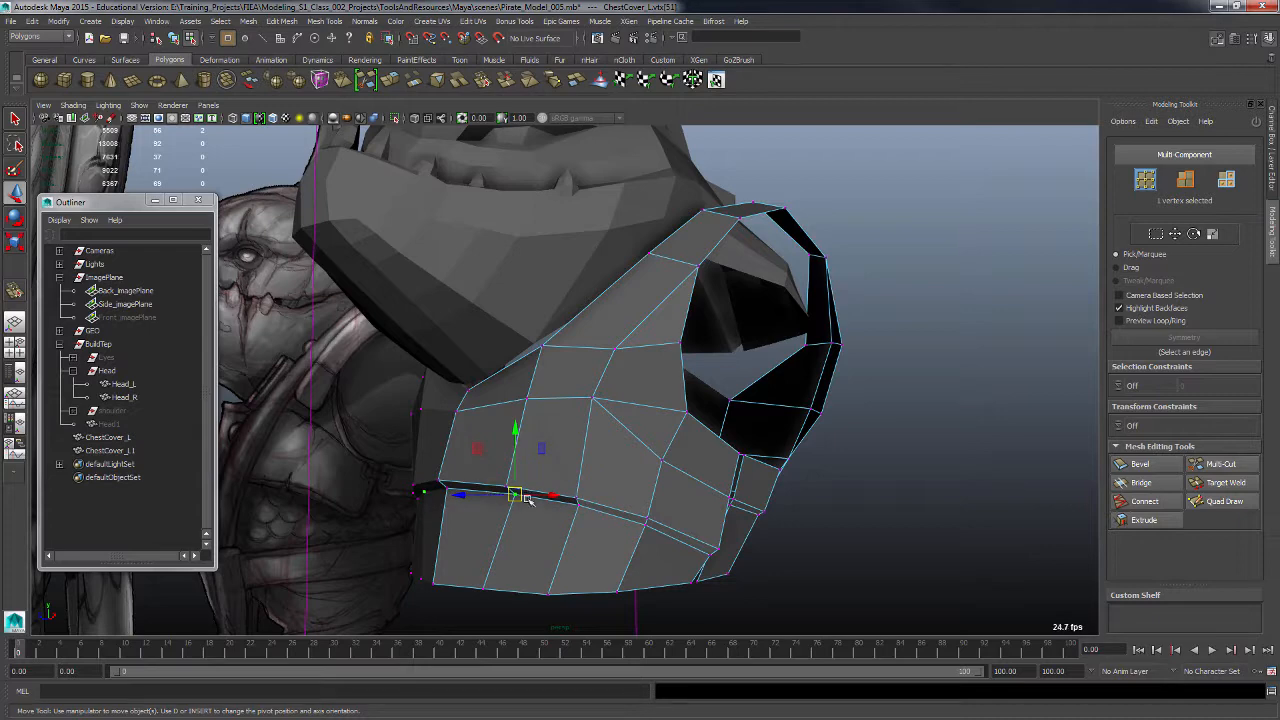
click(578, 504)
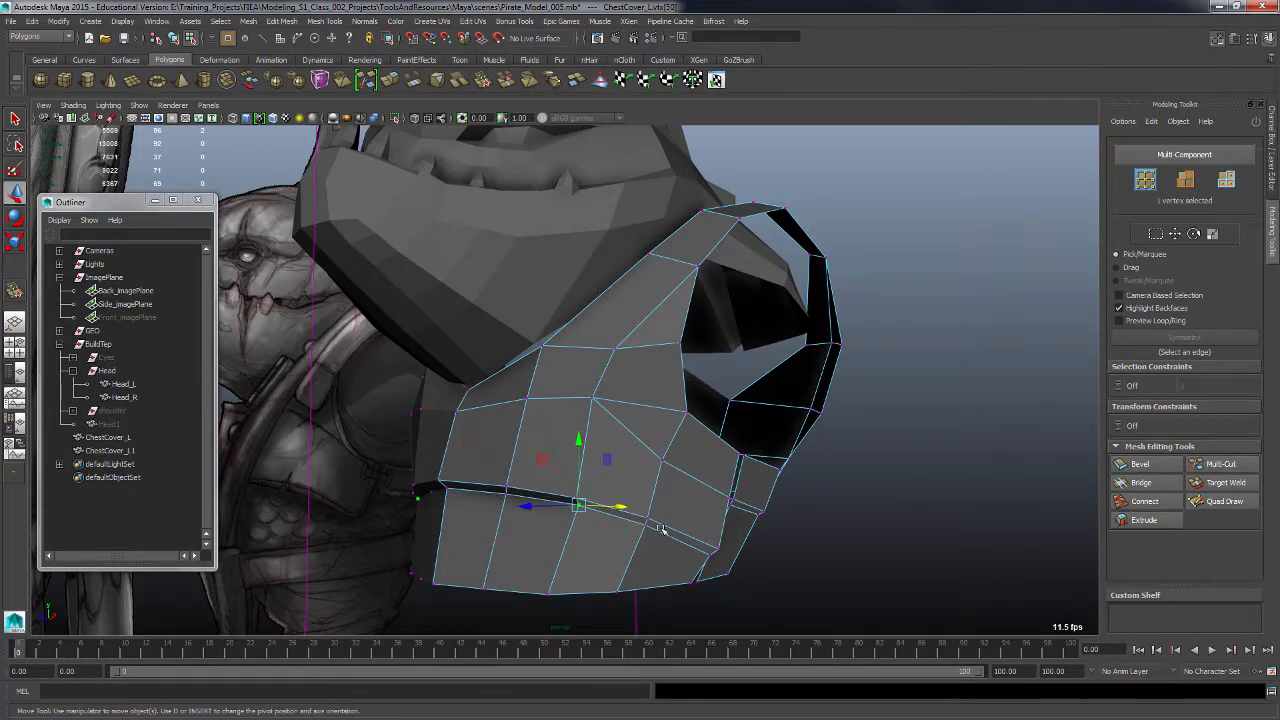
alt+drag(660, 530, 576, 348)
drag(712, 317, 700, 321)
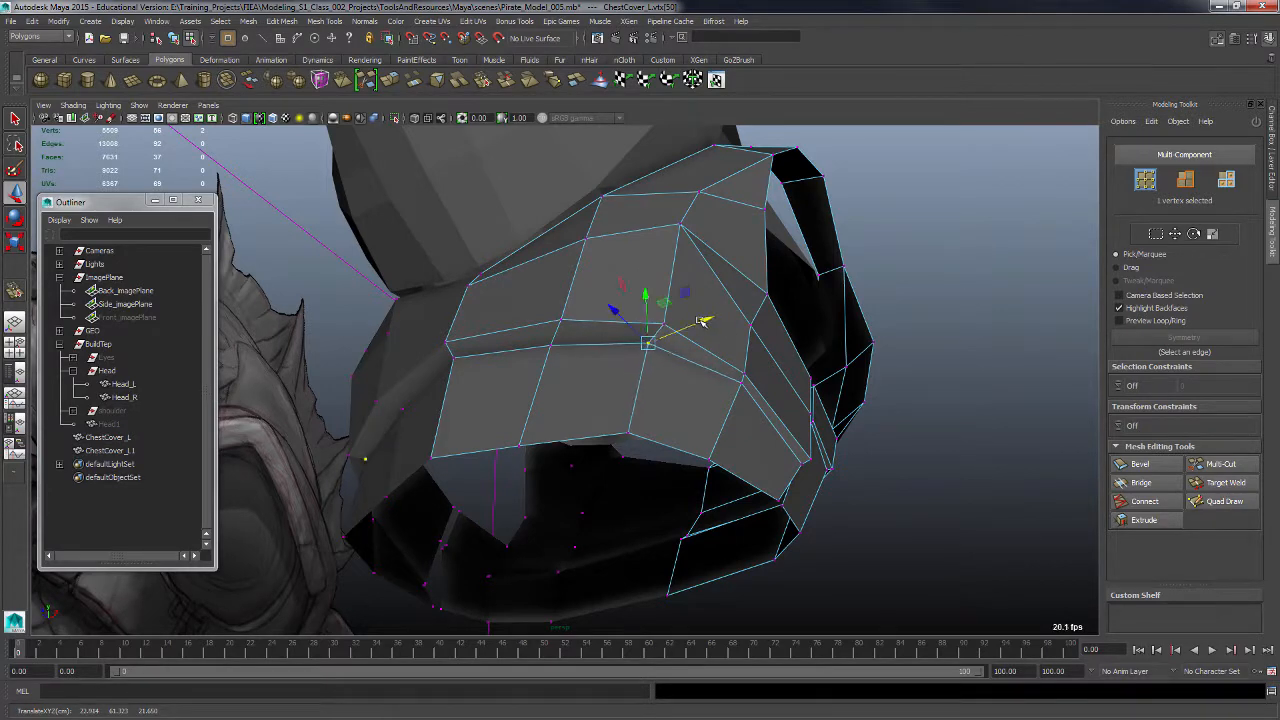
alt+drag(752, 380, 465, 318)
click(735, 405)
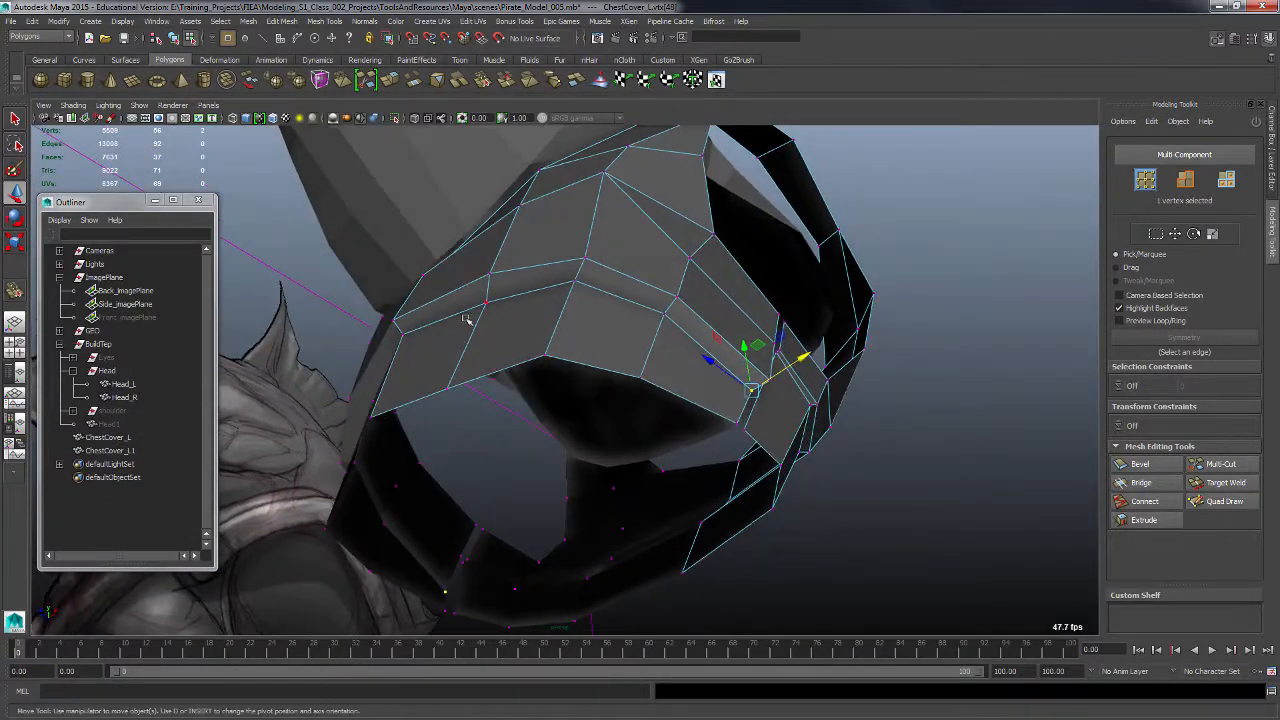
click(579, 285)
alt+drag(611, 314, 535, 320)
drag(388, 284, 405, 288)
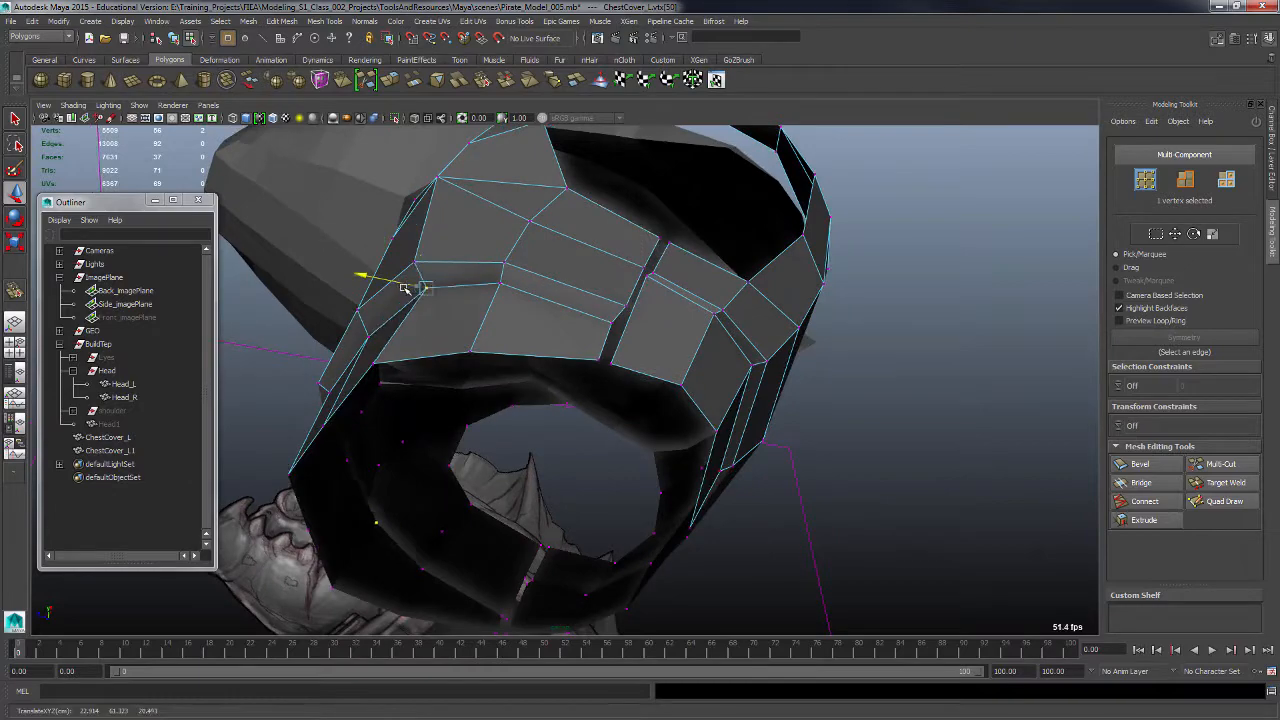
Step: Push the back panel's new edge-line vertices inward in the perspective view to continue the stepped rim around the back
alt+drag(552, 318, 491, 460)
drag(388, 414, 400, 232)
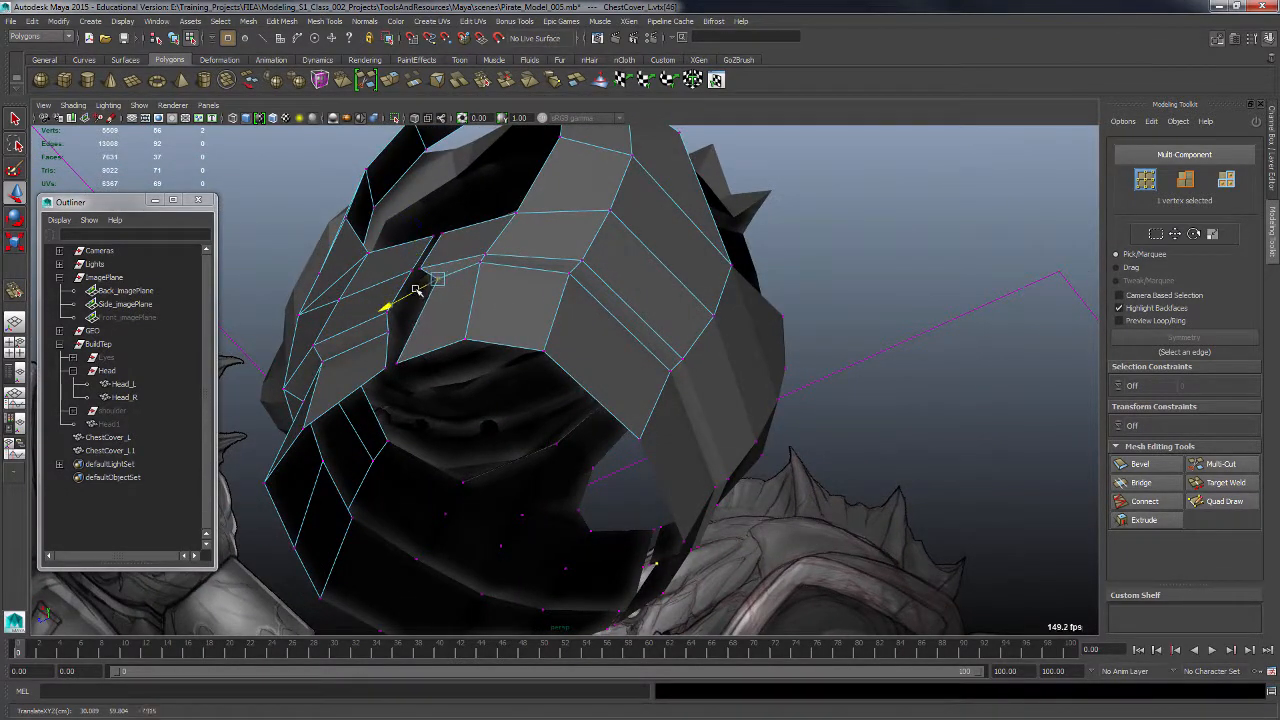
alt+drag(505, 272, 794, 324)
drag(766, 229, 509, 300)
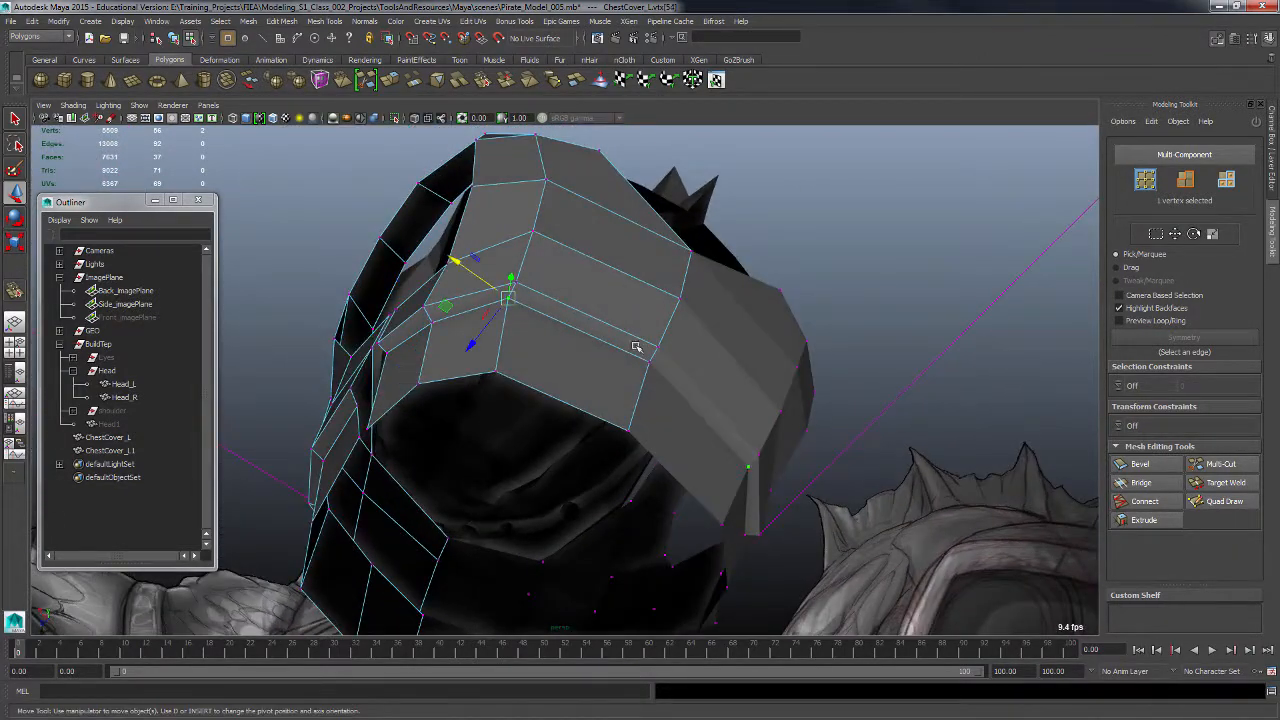
alt+drag(636, 346, 537, 353)
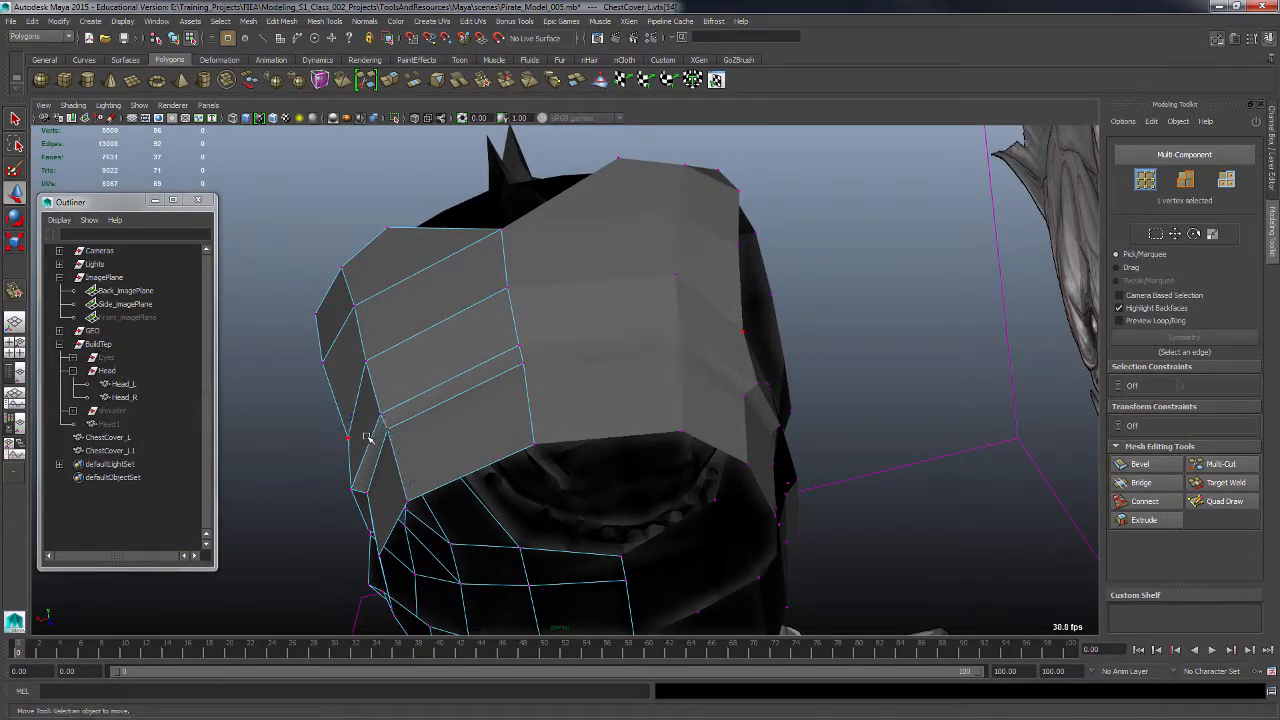
drag(361, 441, 366, 437)
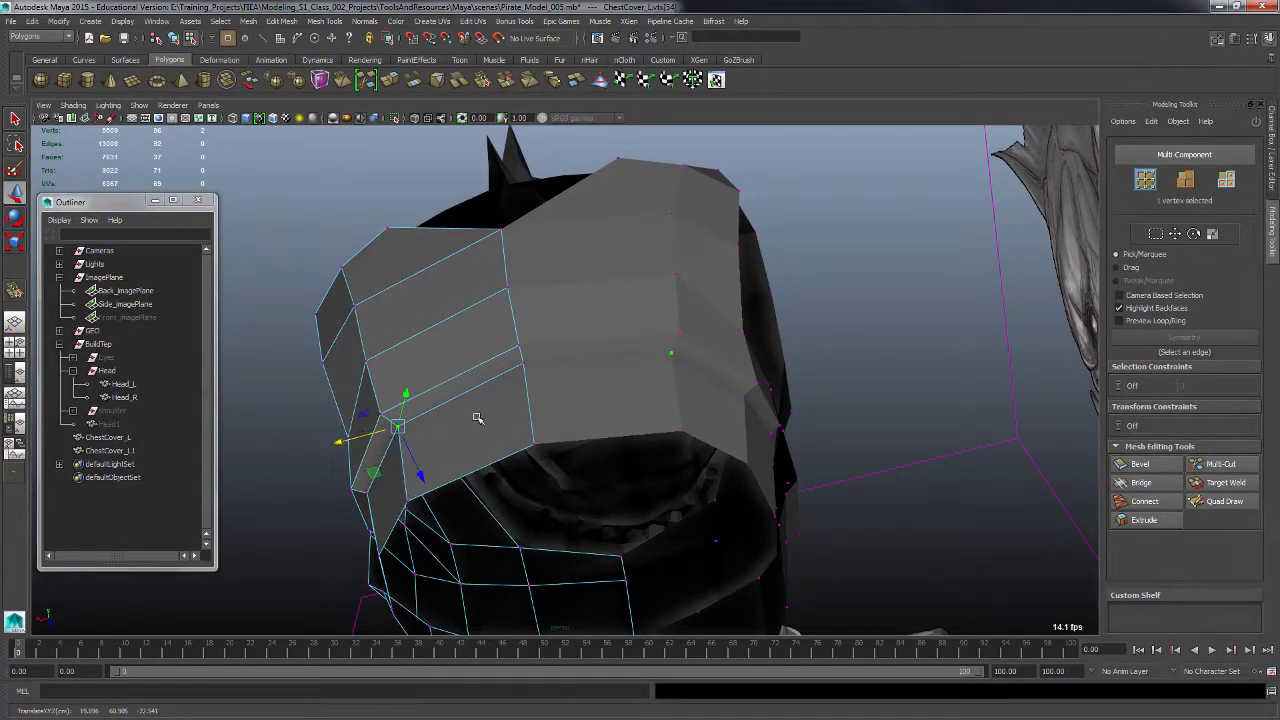
Step: Raise the centre vertex of the chest cover's back neckline slightly in the back view to match the reference
alt+drag(477, 418, 636, 488)
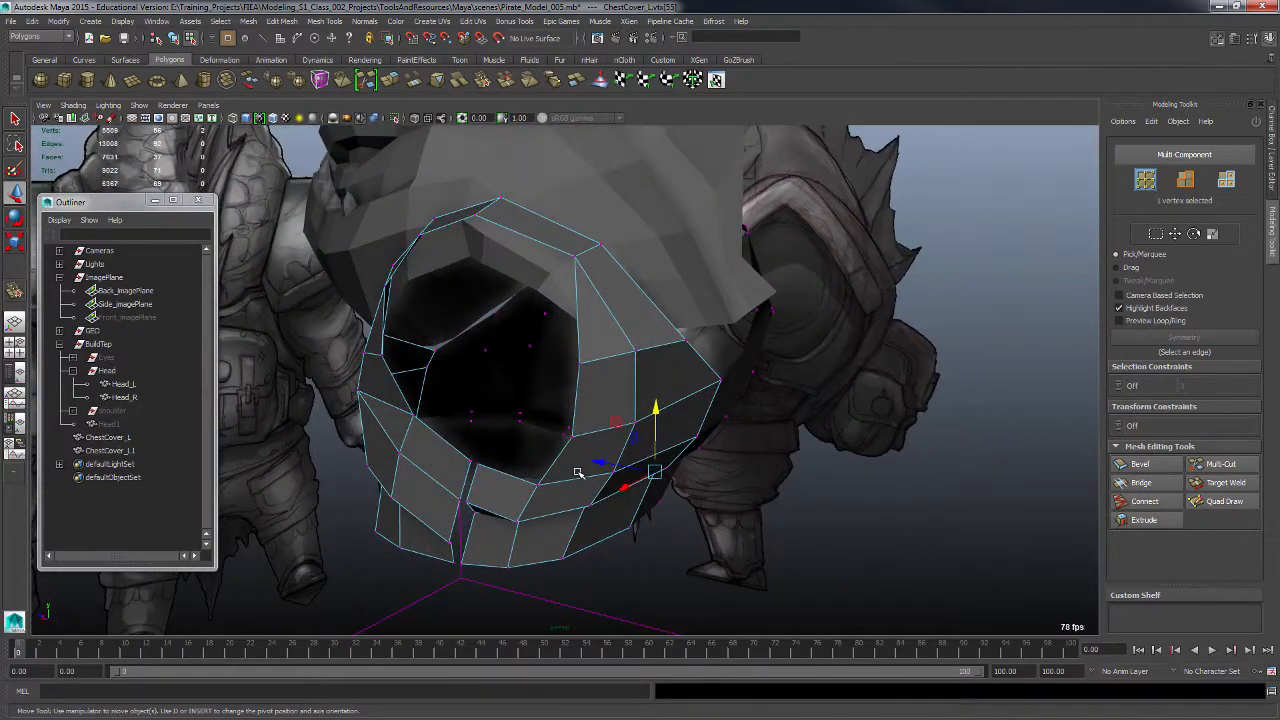
alt+drag(578, 473, 720, 455)
alt+drag(815, 423, 677, 460)
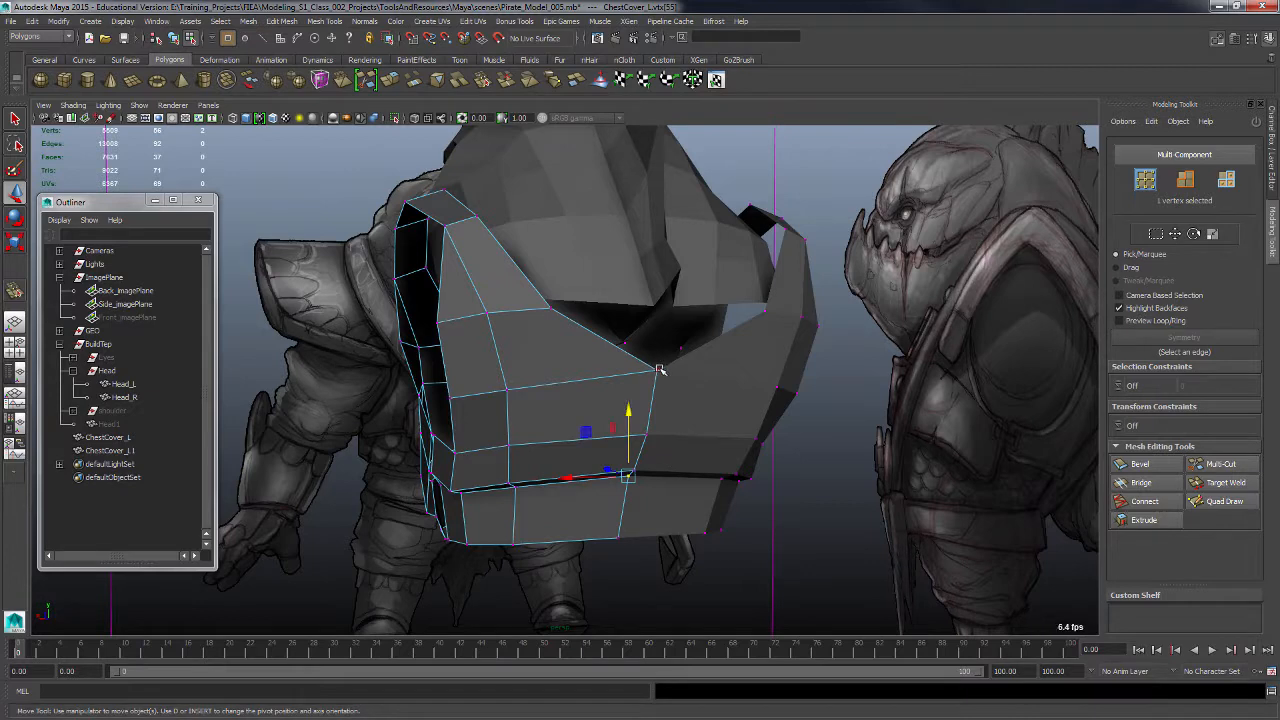
key(space)
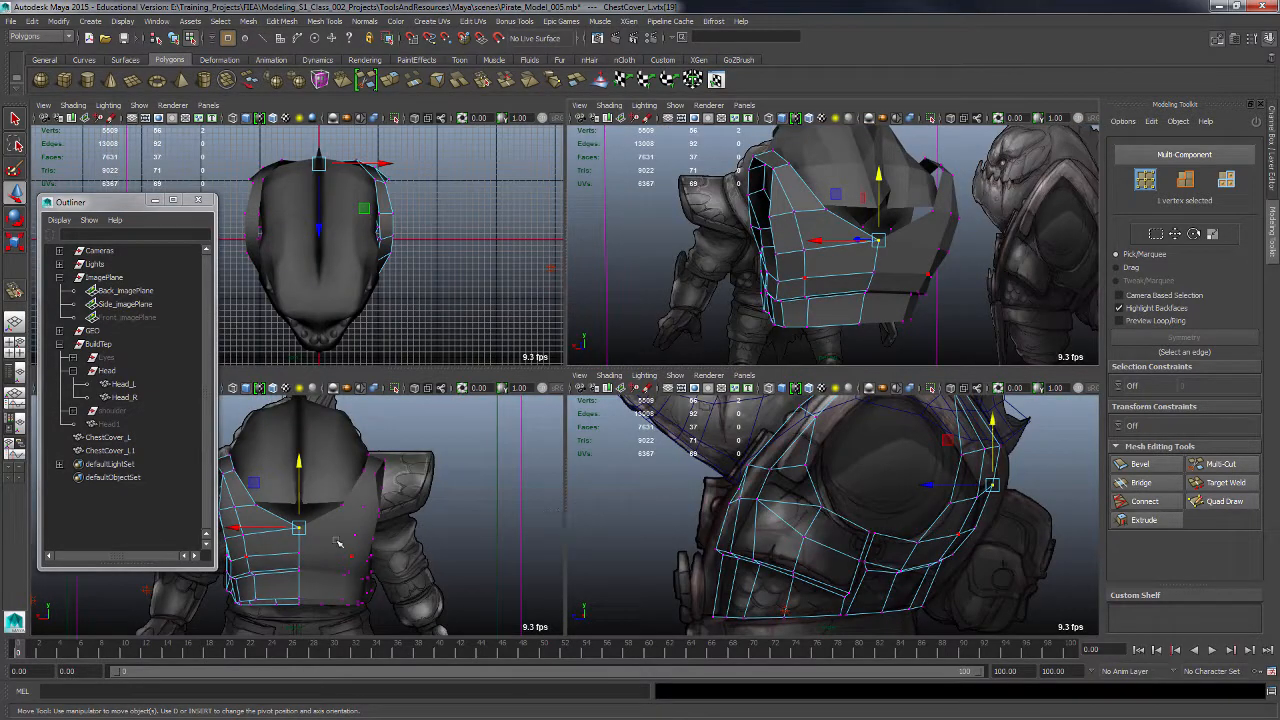
key(space)
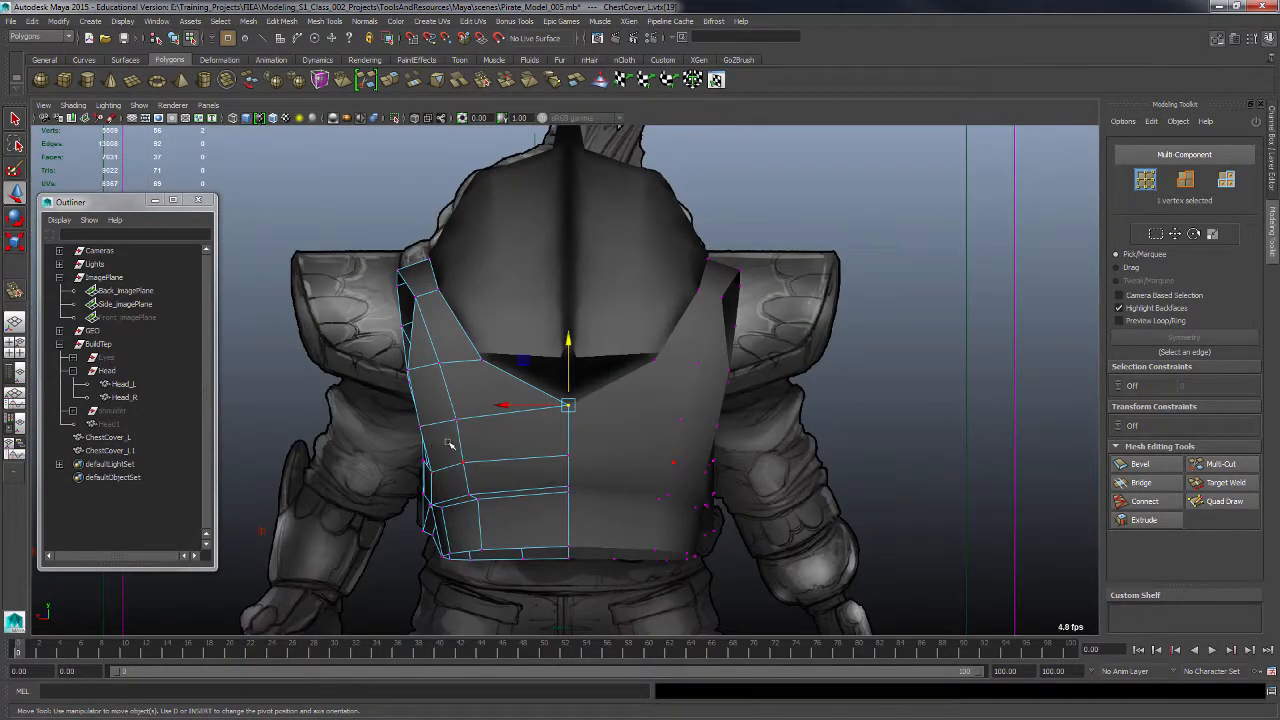
key(4)
drag(567, 385, 568, 381)
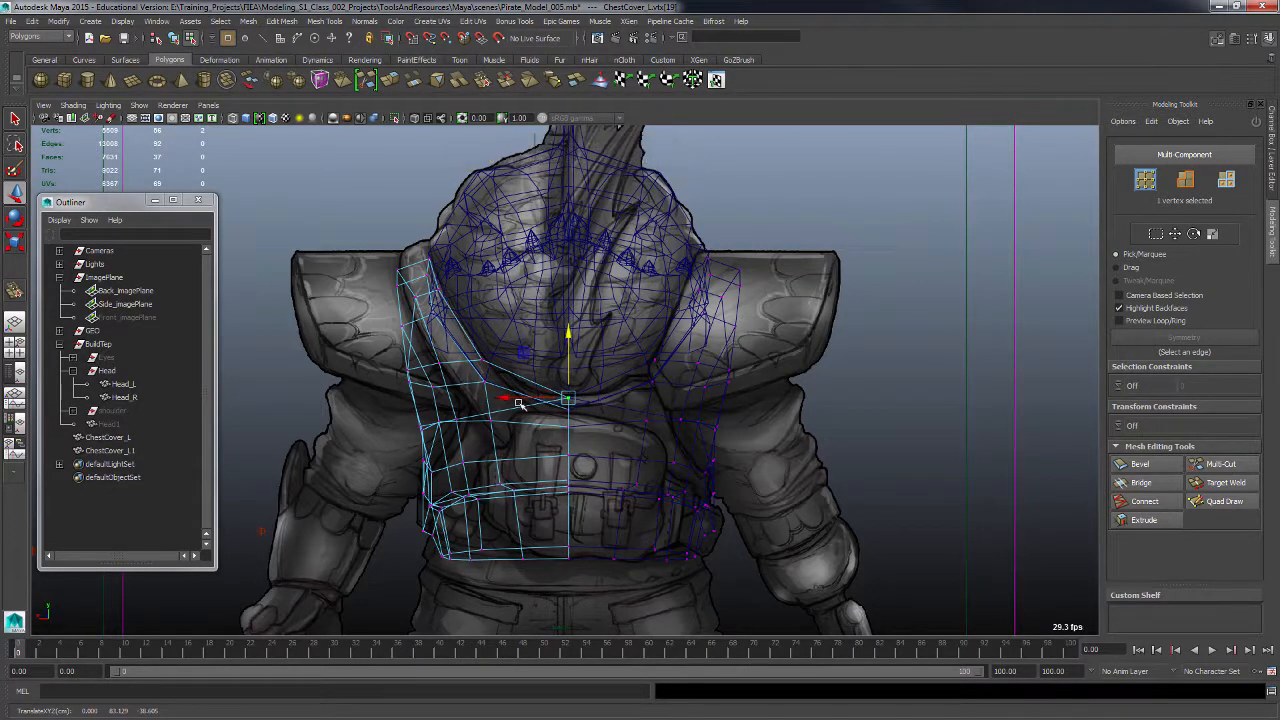
Step: Move the back neckline vertex beside the centre inward and slightly down in the back view to follow the reference
key(space)
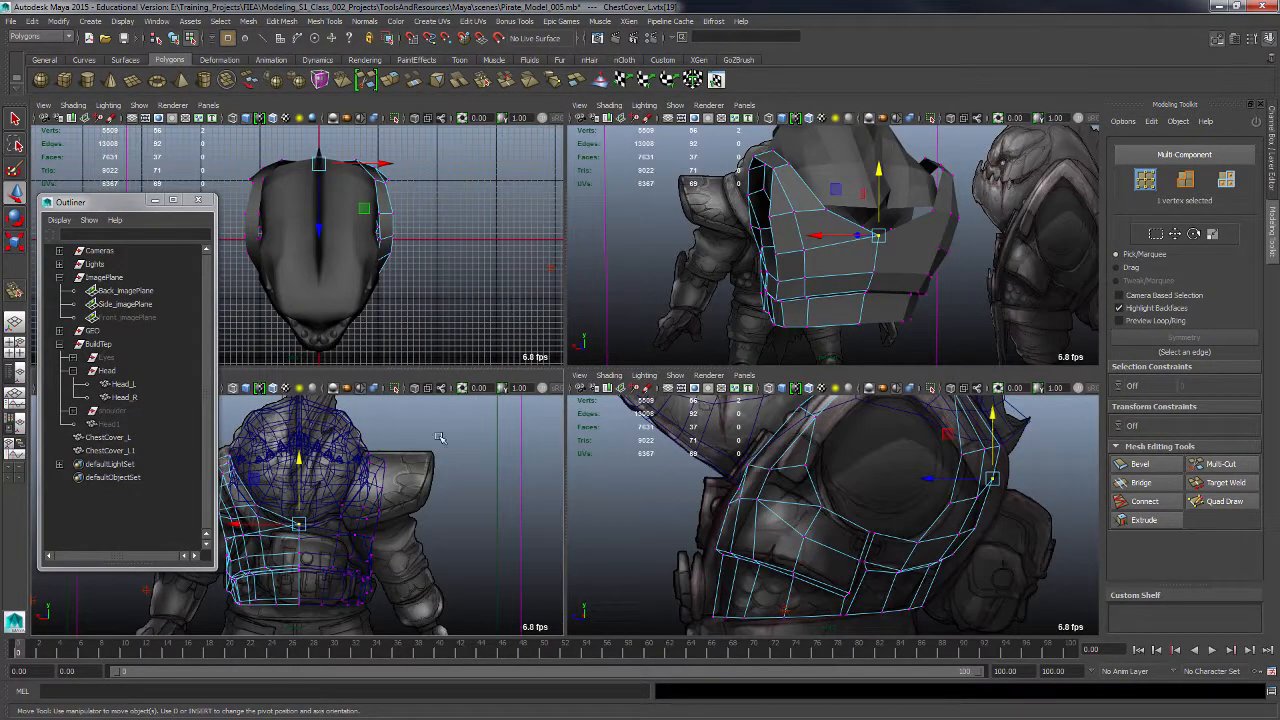
key(space)
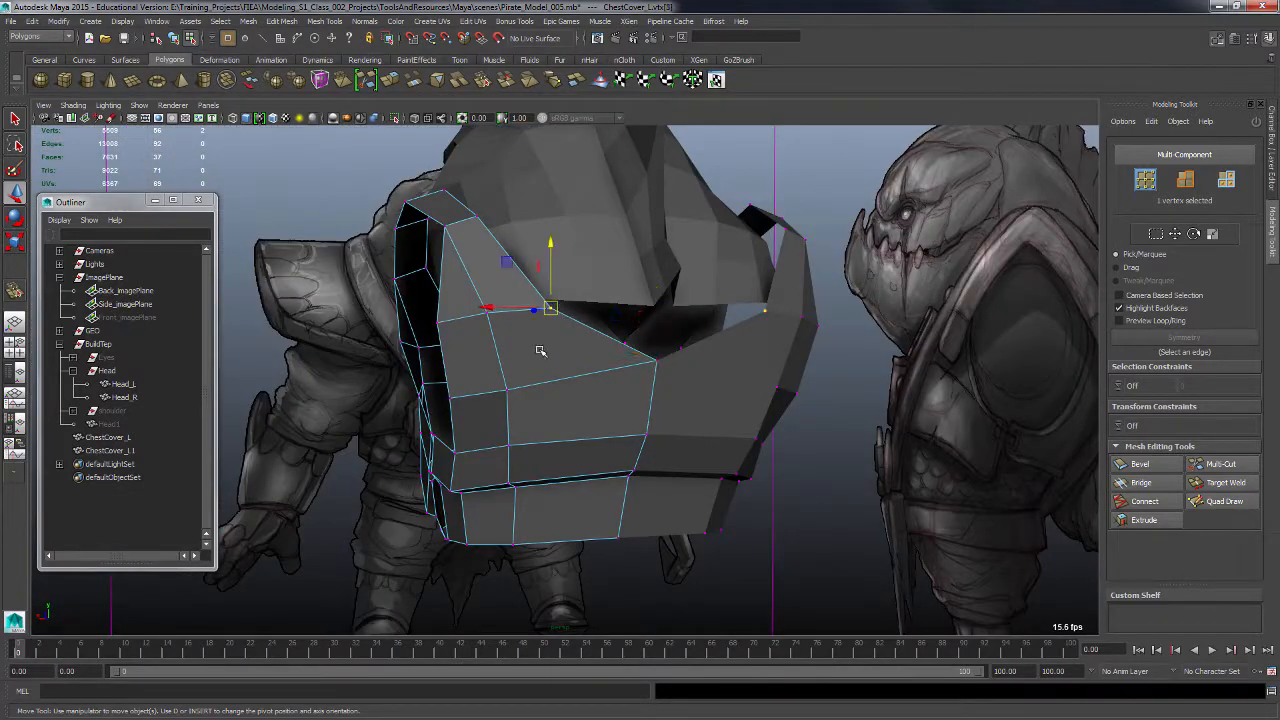
key(space)
key(space)
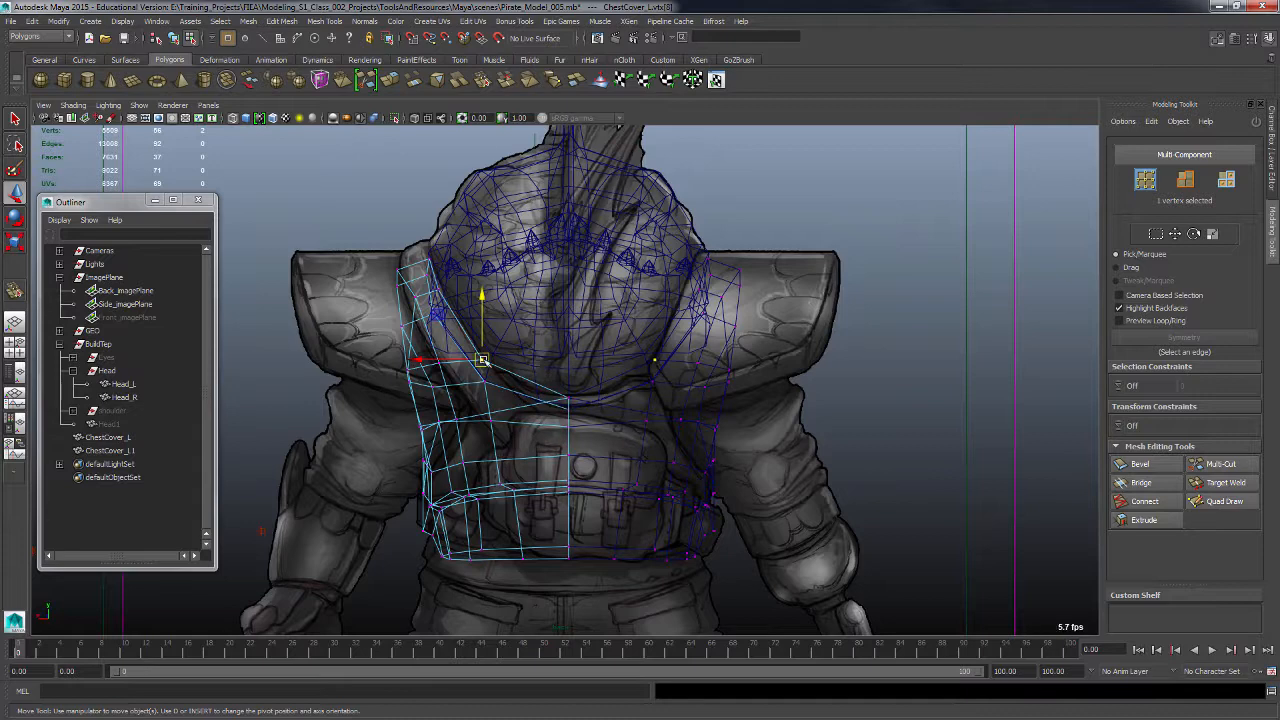
drag(484, 362, 503, 373)
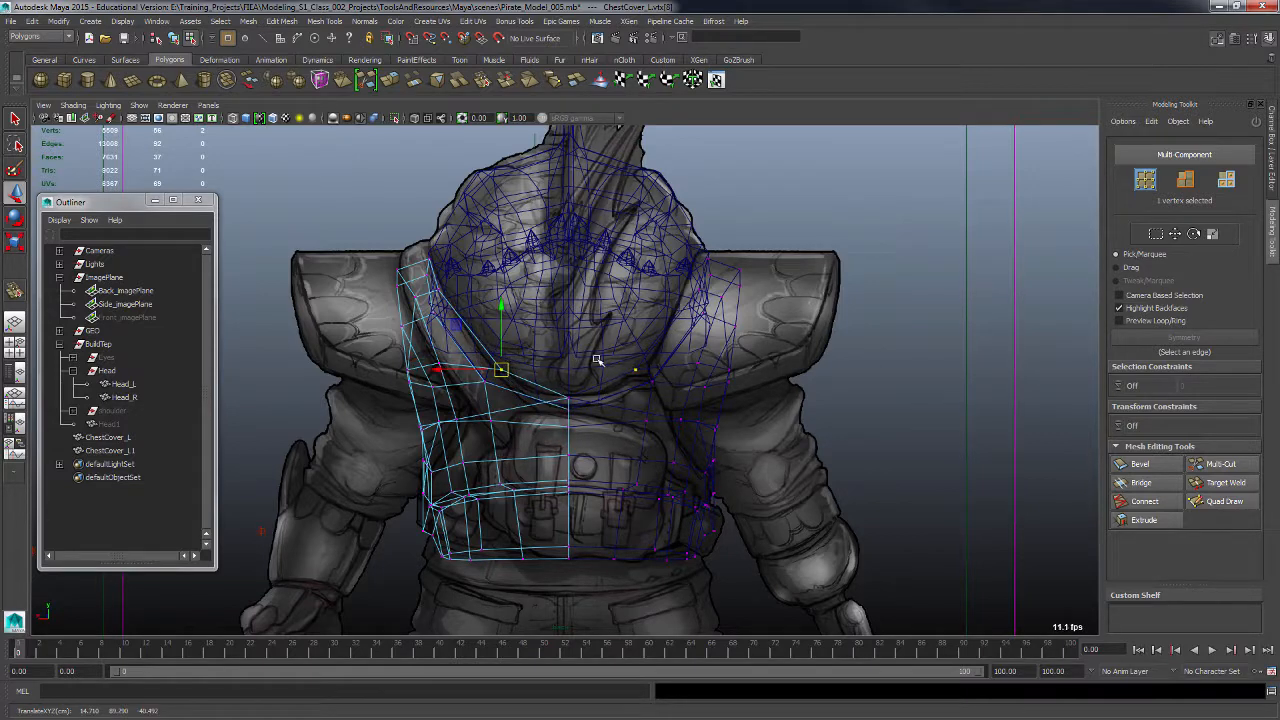
Step: Adjust the vertices along the rear edge of the arm opening in the perspective view
key(space)
key(space)
alt+middle_drag(705, 340, 654, 394)
mouse_move(654, 394)
alt+mouse_down()
mouse_move(486, 405)
mouse_move(531, 430)
mouse_move(548, 402)
alt+mouse_up()
click(487, 403)
drag(567, 357, 511, 433)
click(481, 413)
drag(434, 445, 474, 307)
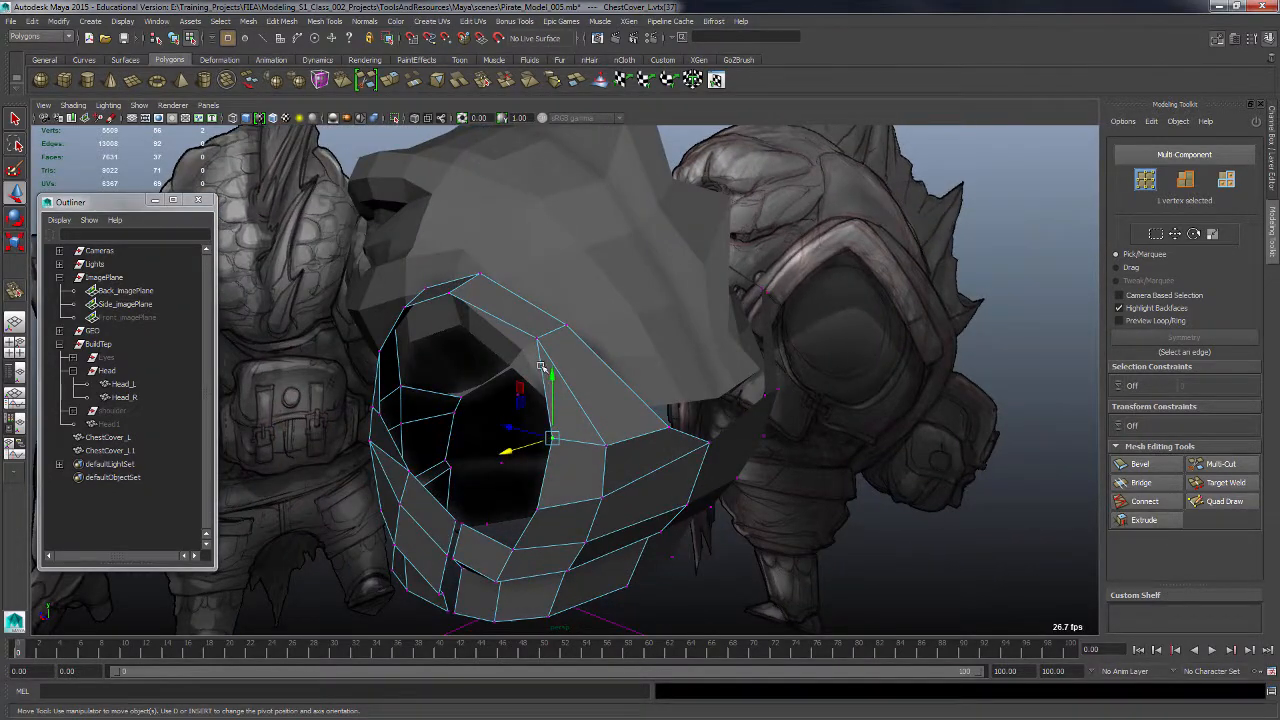
Step: Refine the vertices around the lower rear corner of the arm opening in the perspective view
alt+drag(583, 397, 694, 440)
click(634, 504)
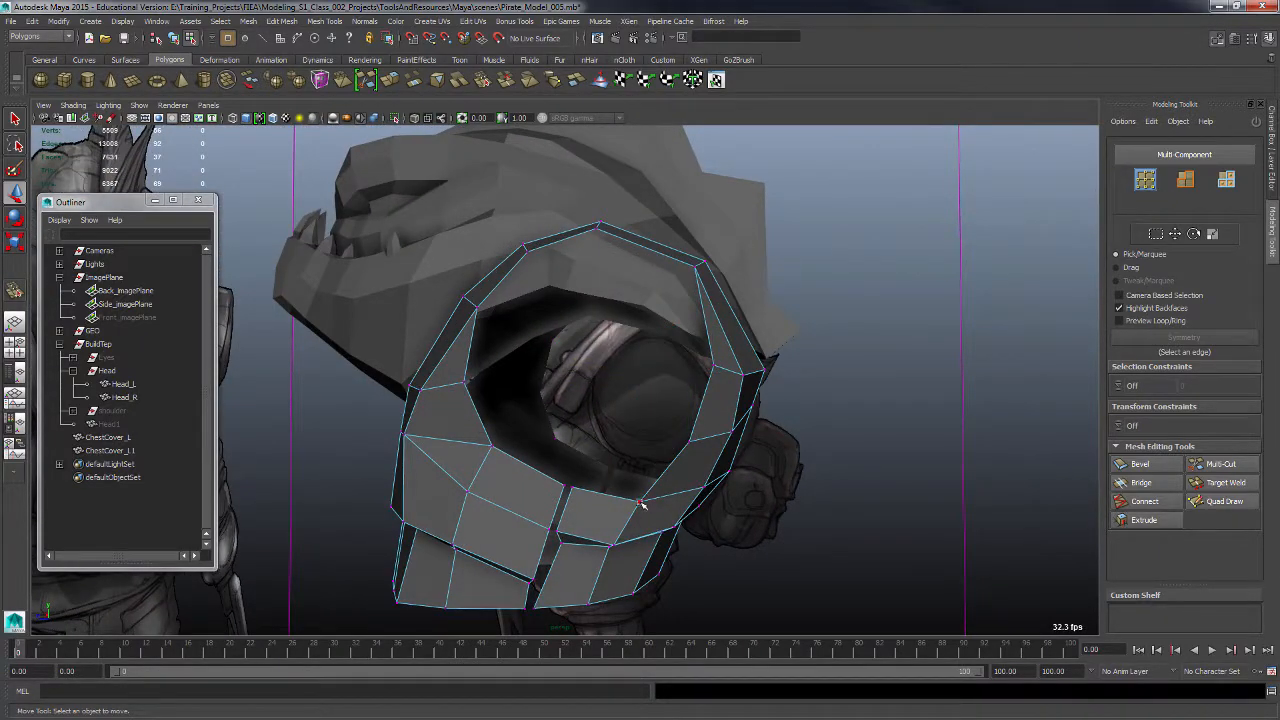
drag(641, 487, 578, 515)
click(600, 405)
click(561, 446)
shift+click(443, 458)
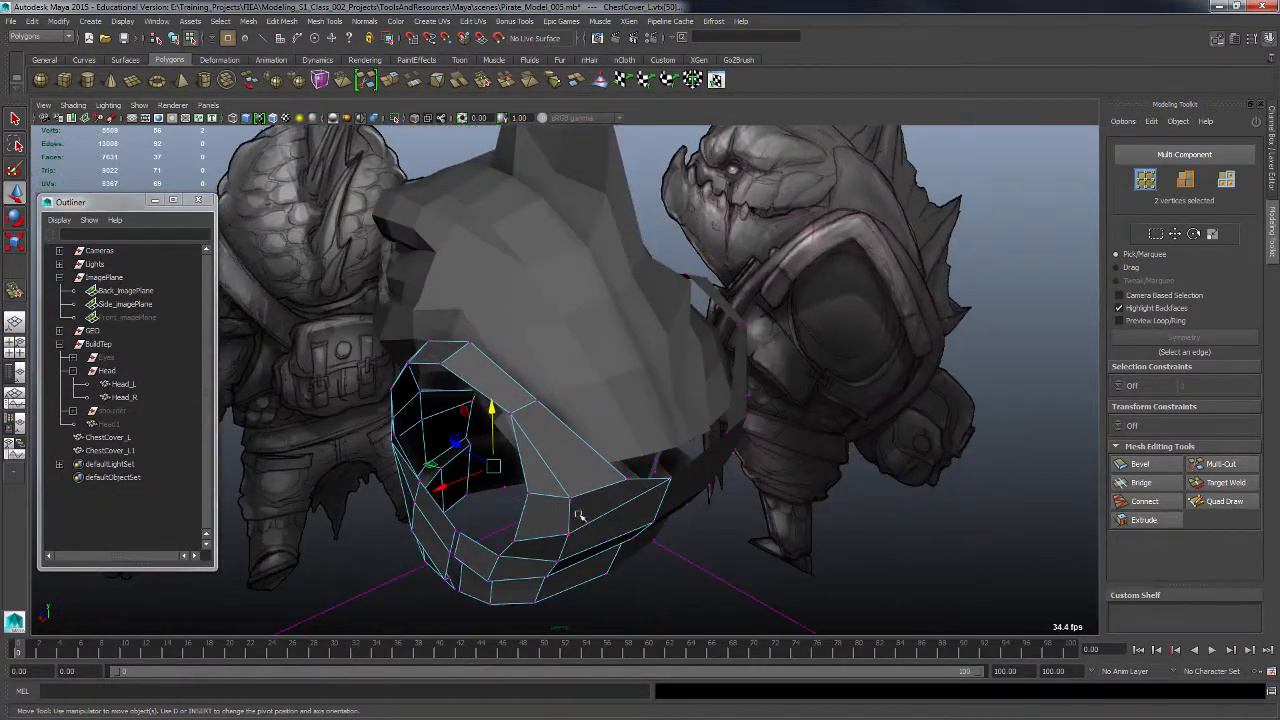
Step: Cut a new edge across the back shoulder strap, about midway along its length, with Multi-Cut
key(F8)
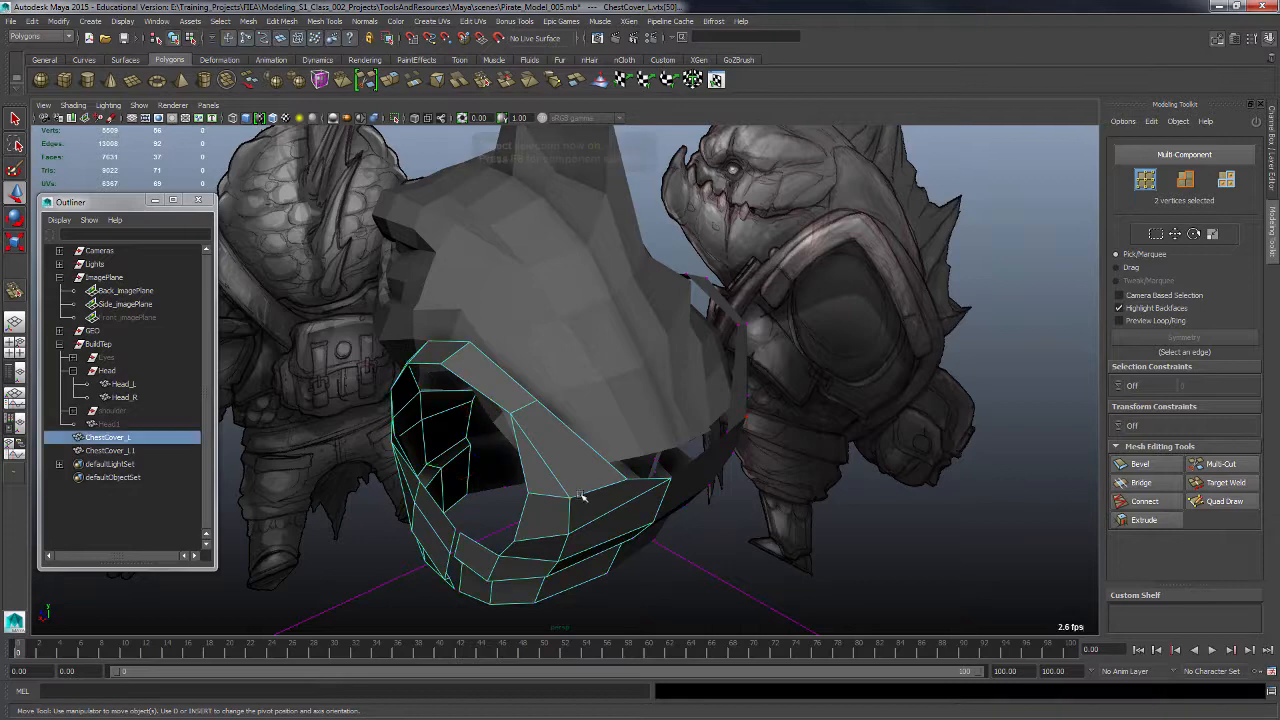
shift+right_drag(533, 476, 488, 417)
alt+drag(502, 432, 522, 472)
click(500, 471)
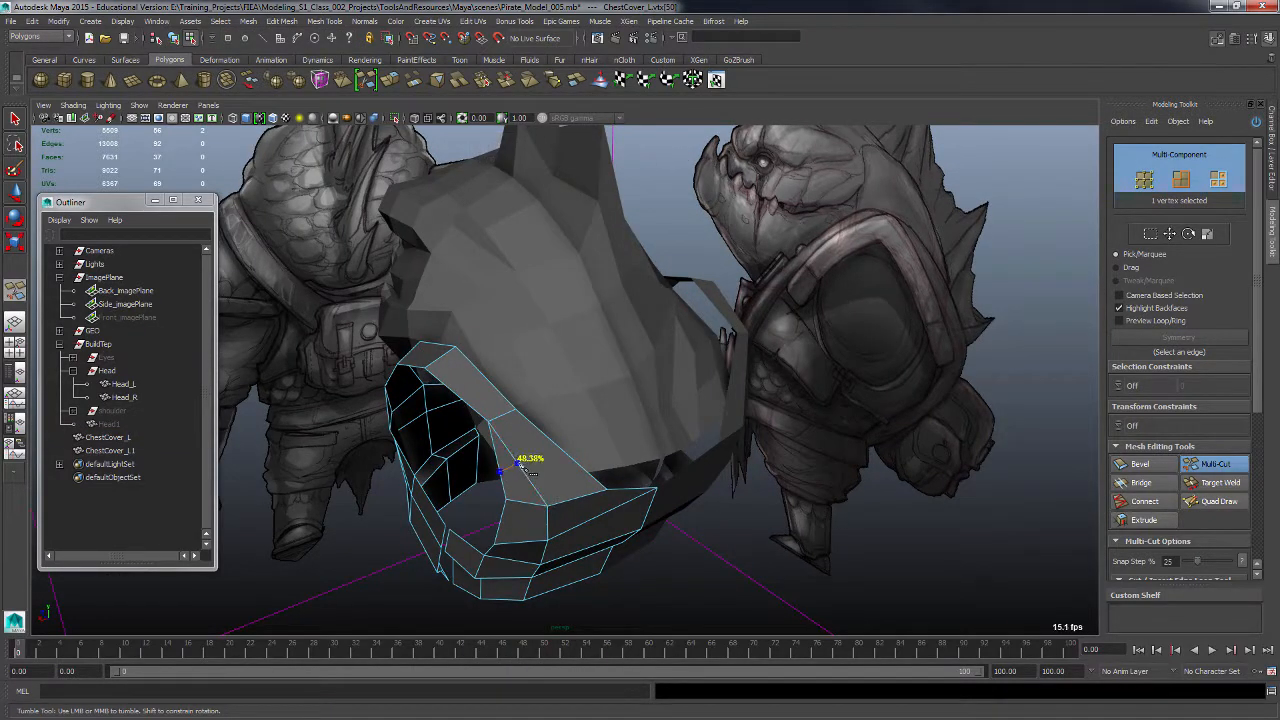
click(518, 464)
key(q)
Step: Reposition the new edge's neckline-side vertex and the strap vertex above it to round the back shoulder strap
alt+drag(548, 458, 519, 398)
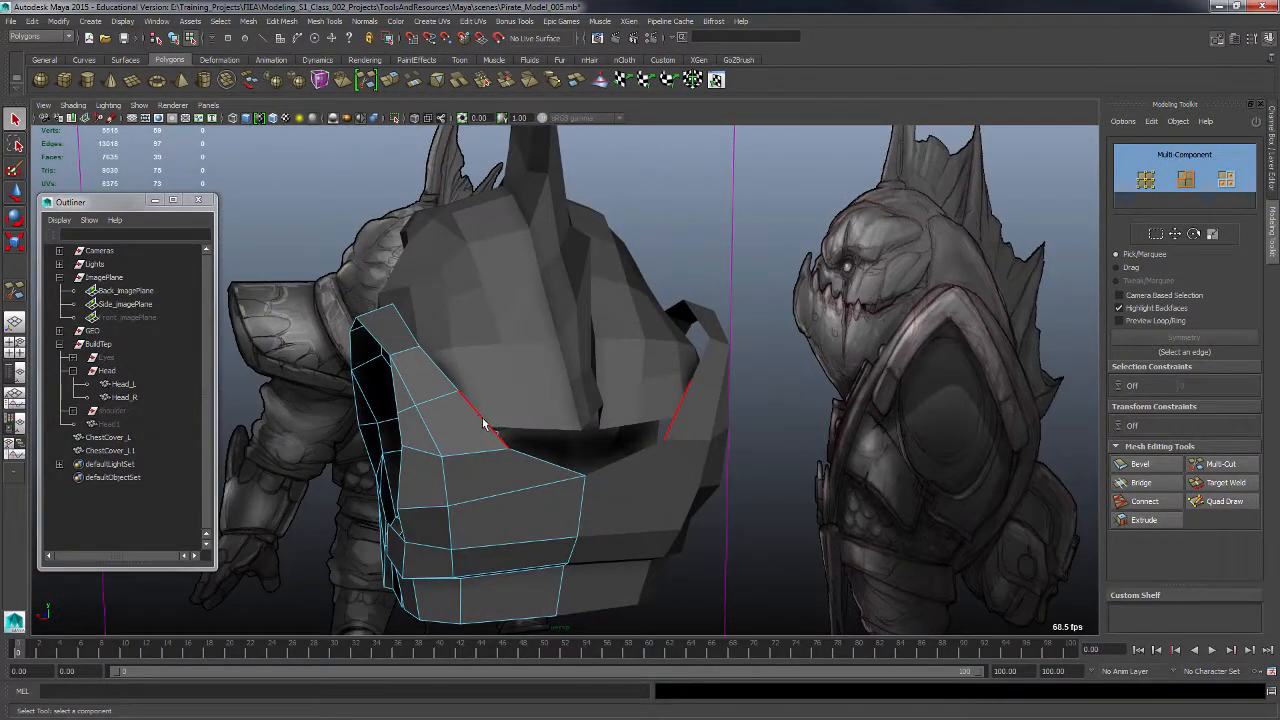
key(F9)
click(470, 395)
key(w)
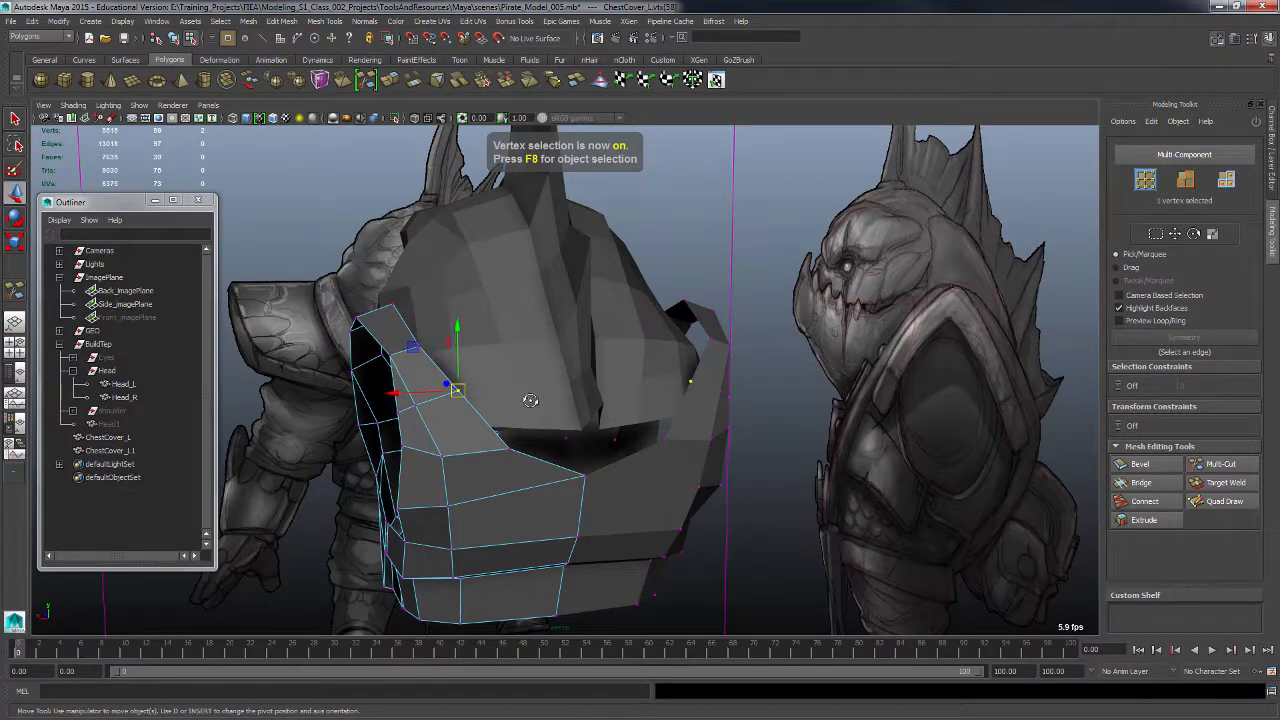
alt+drag(481, 374, 432, 416)
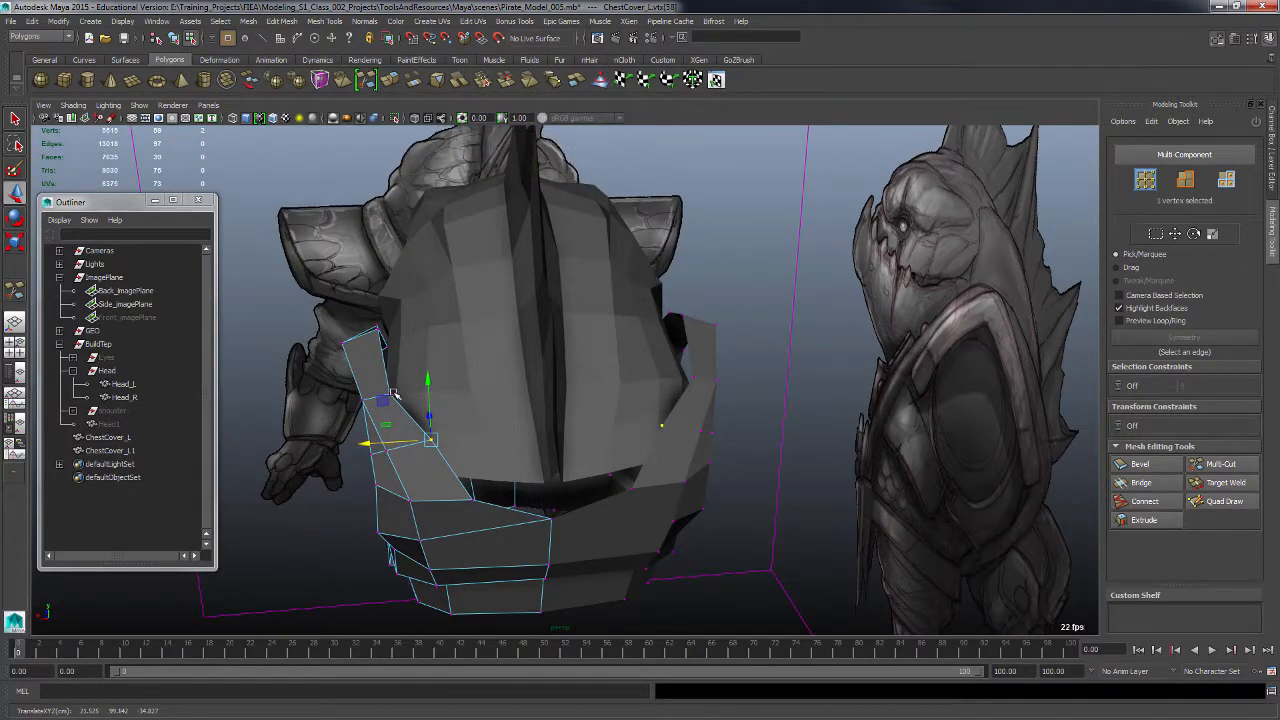
click(289, 480)
click(391, 394)
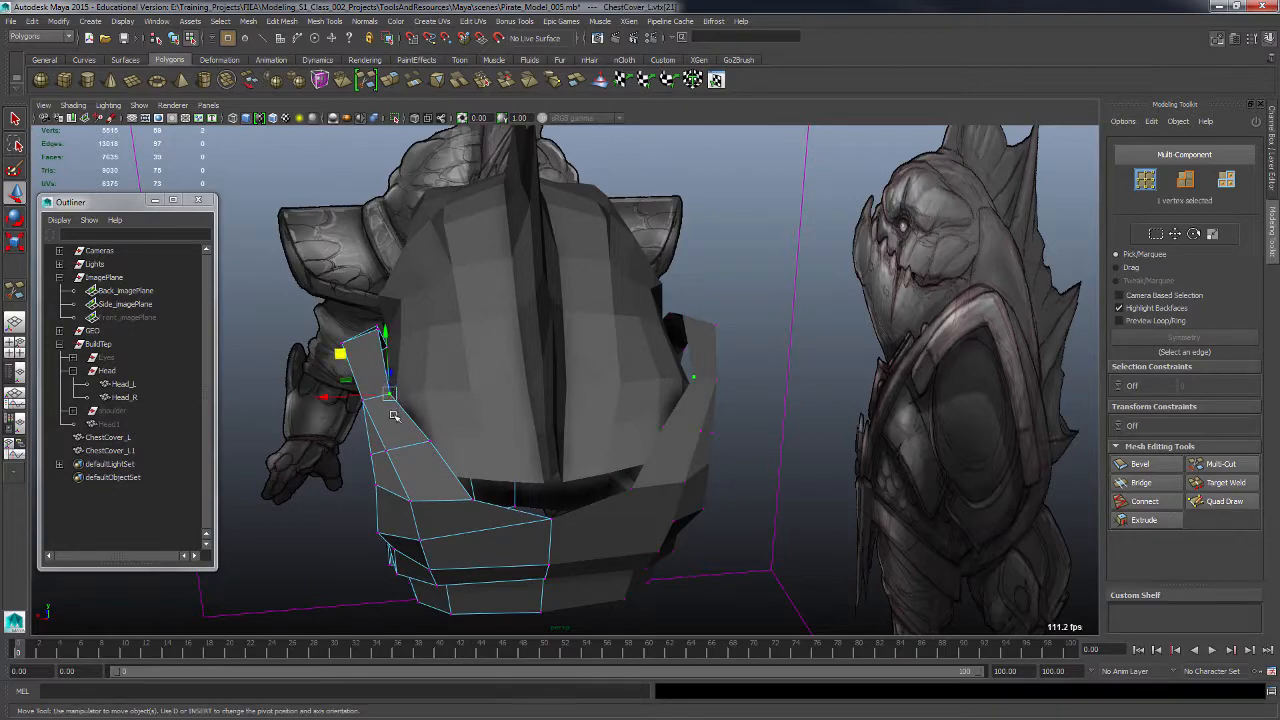
alt+drag(395, 413, 414, 438)
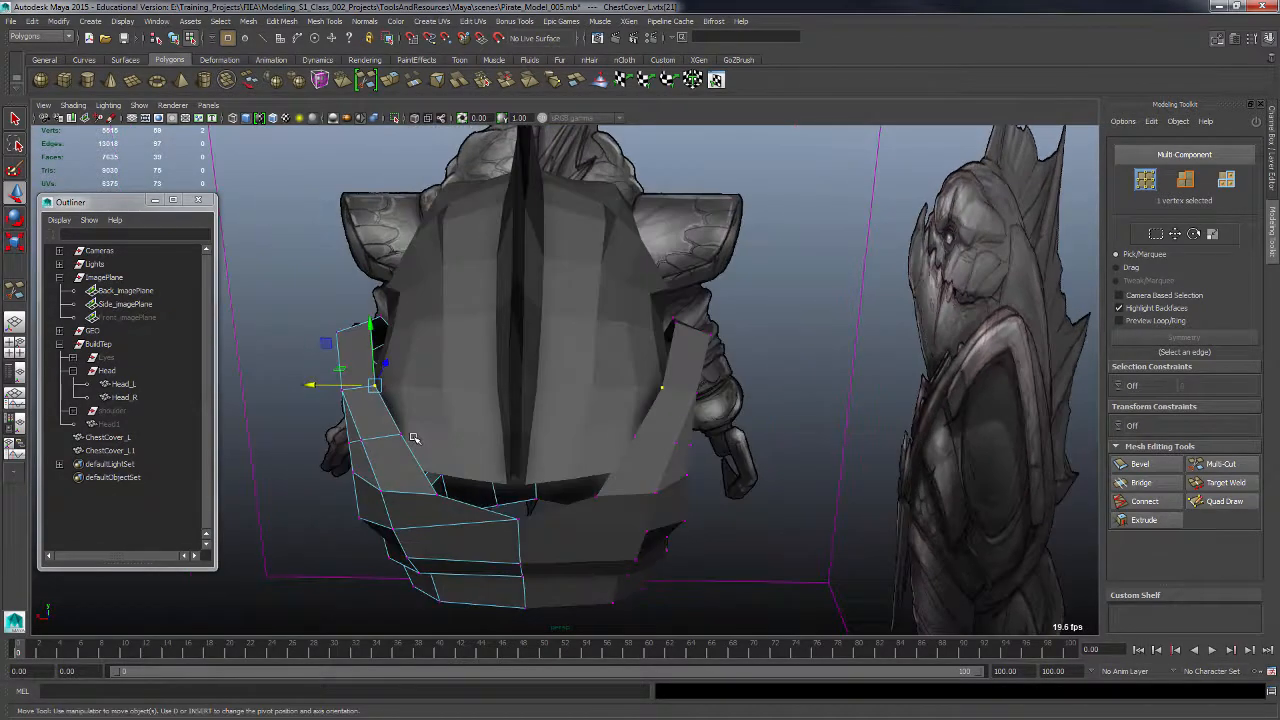
alt+drag(511, 497, 647, 414)
click(358, 471)
Step: Adjust the rear arm-opening vertex and the upper back outline vertex in the side view to follow the reference
key(space)
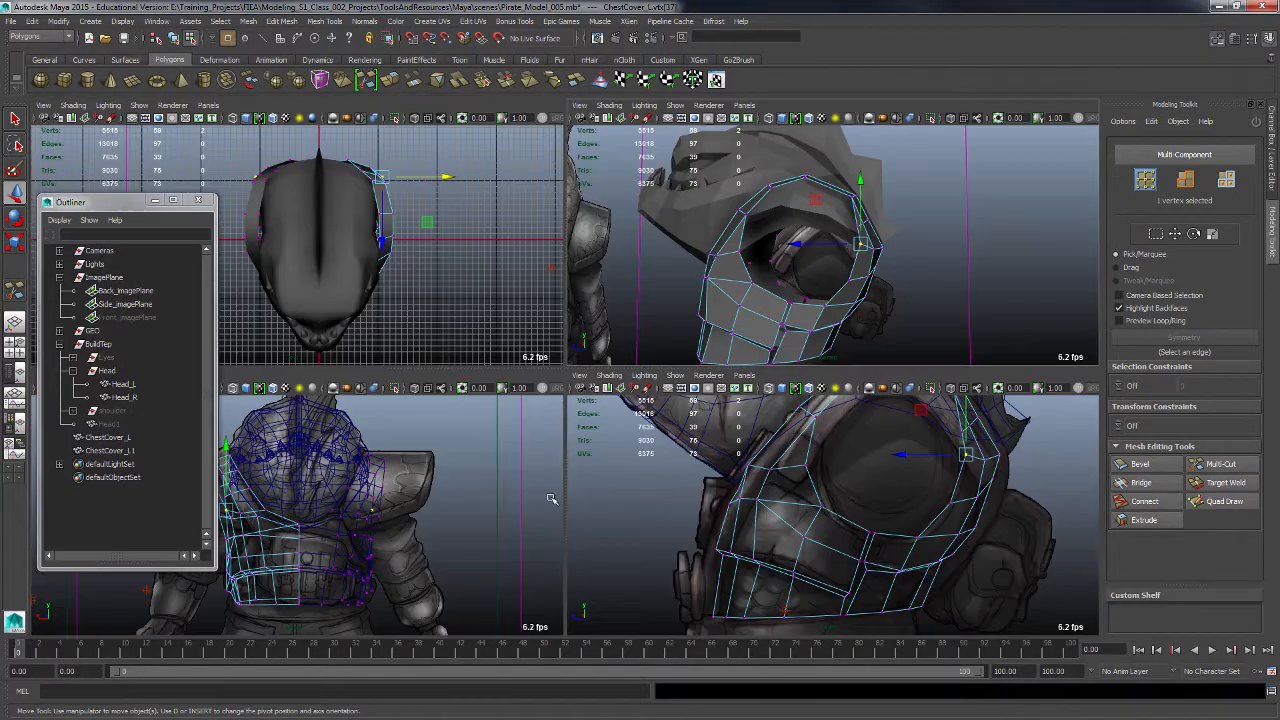
key(space)
alt+middle_drag(842, 443, 750, 533)
drag(750, 347, 741, 366)
alt+click(781, 377)
mouse_move(809, 331)
mouse_down()
mouse_move(822, 357)
mouse_move(809, 337)
mouse_up()
alt+right_drag(825, 352, 816, 343)
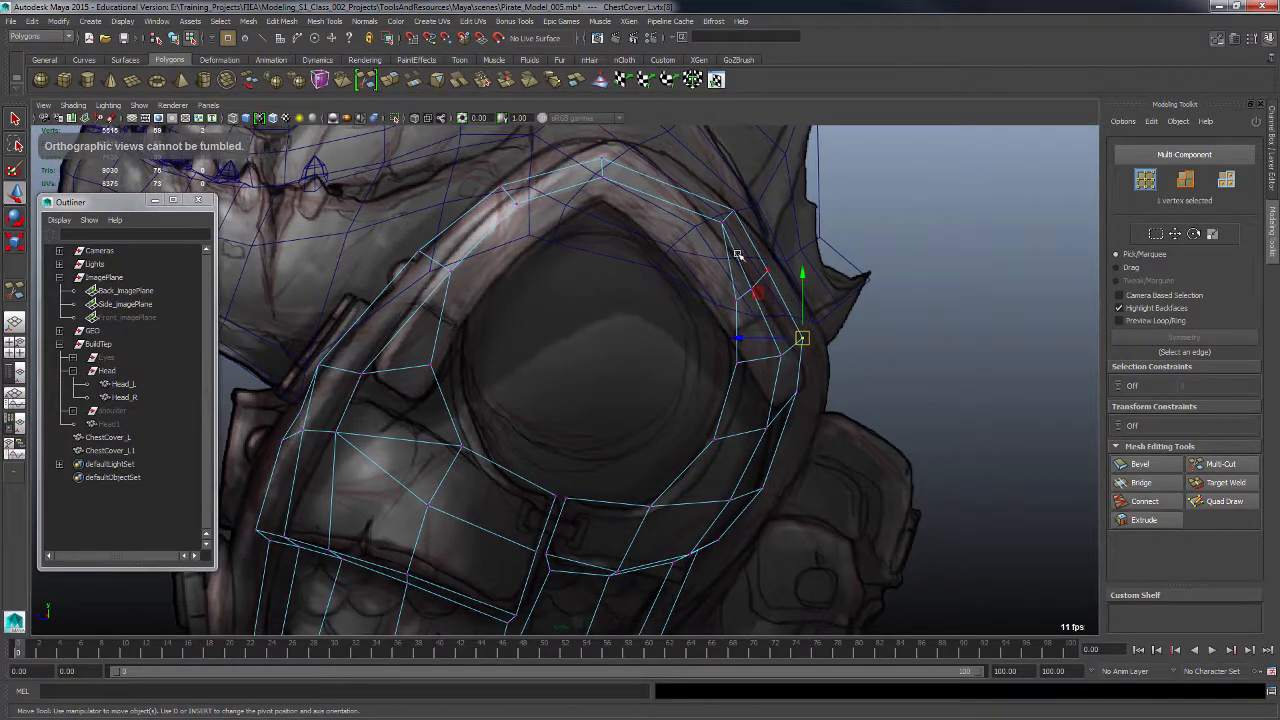
Step: Shift the back strap's new edge vertices outward and nudge the strap corner above them in the side view
drag(728, 245, 772, 294)
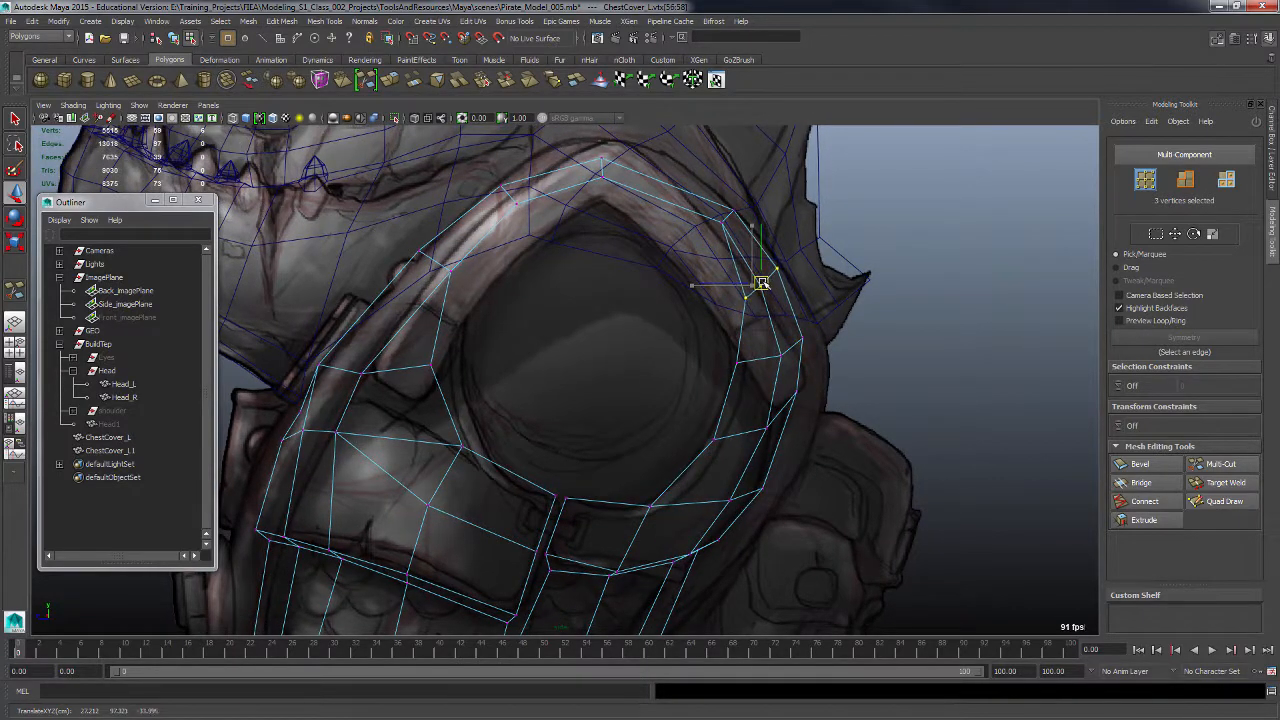
shift+drag(706, 188, 745, 247)
drag(728, 216, 725, 213)
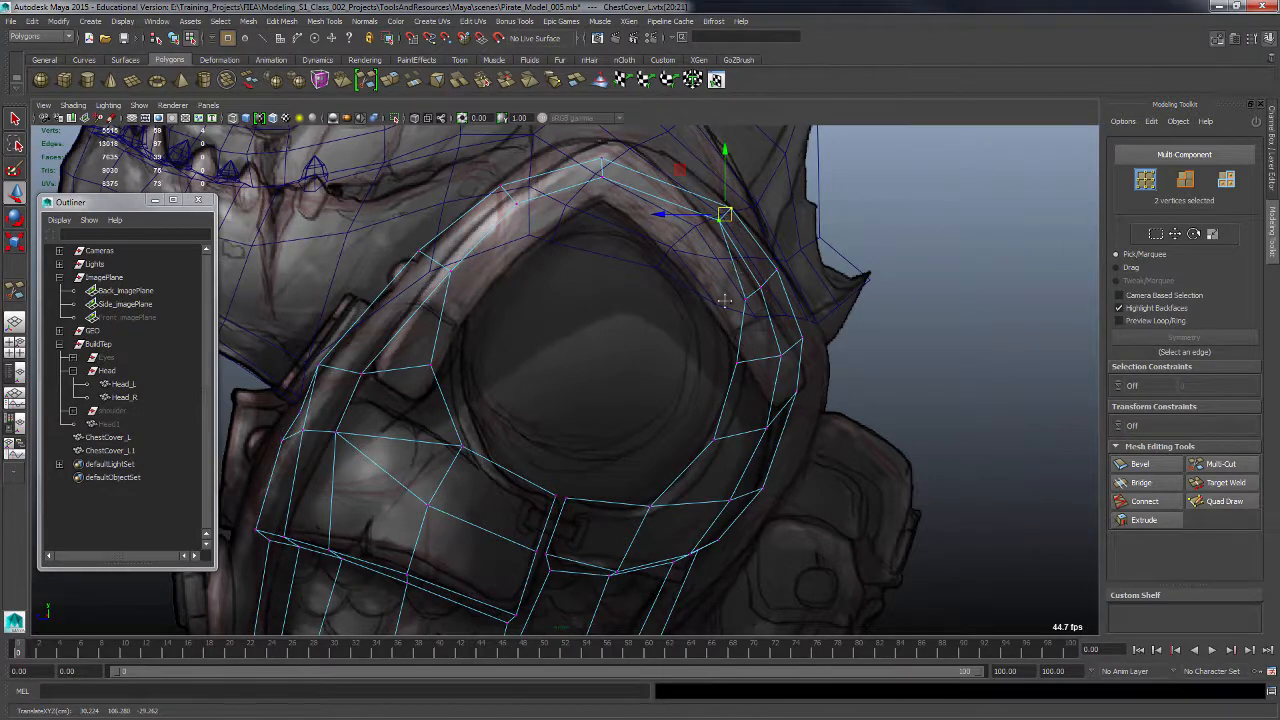
Step: Cut a new edge across the shoulder strap between its peak and the rear corner with Multi-Cut
alt+middle_drag(726, 294, 699, 389)
key(F9)
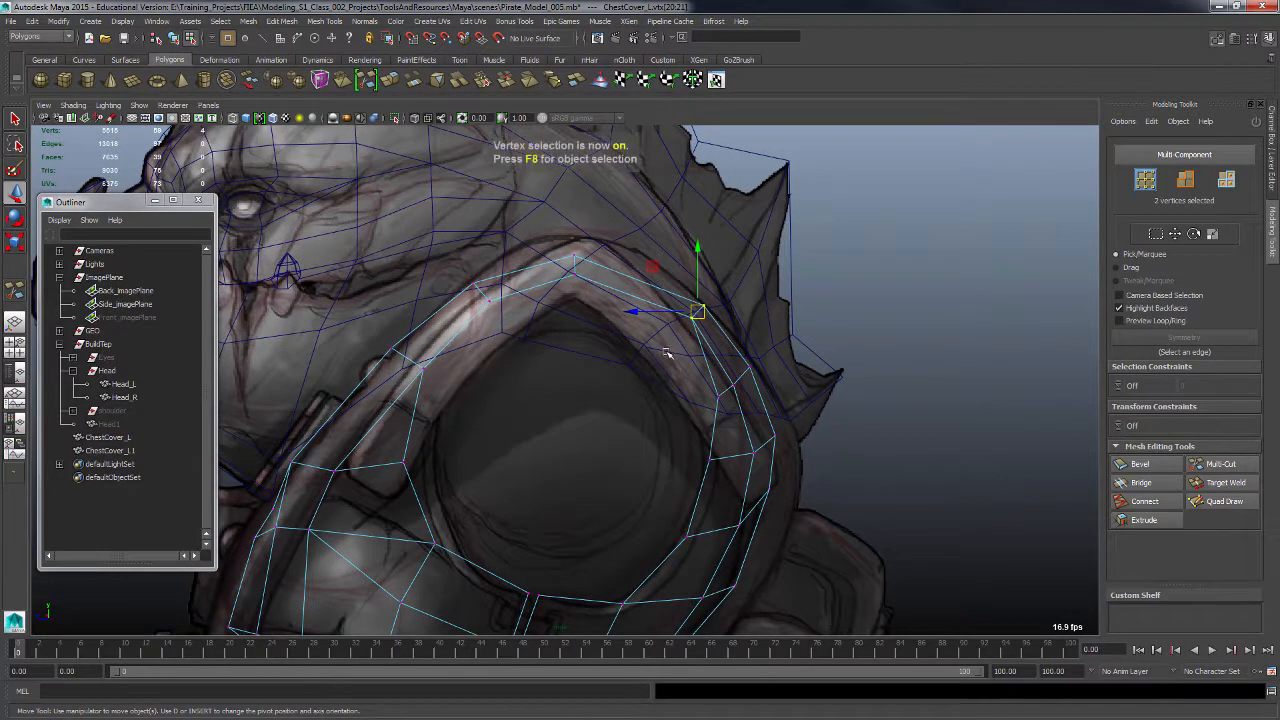
key(F8)
shift+right_drag(640, 295, 648, 308)
click(631, 296)
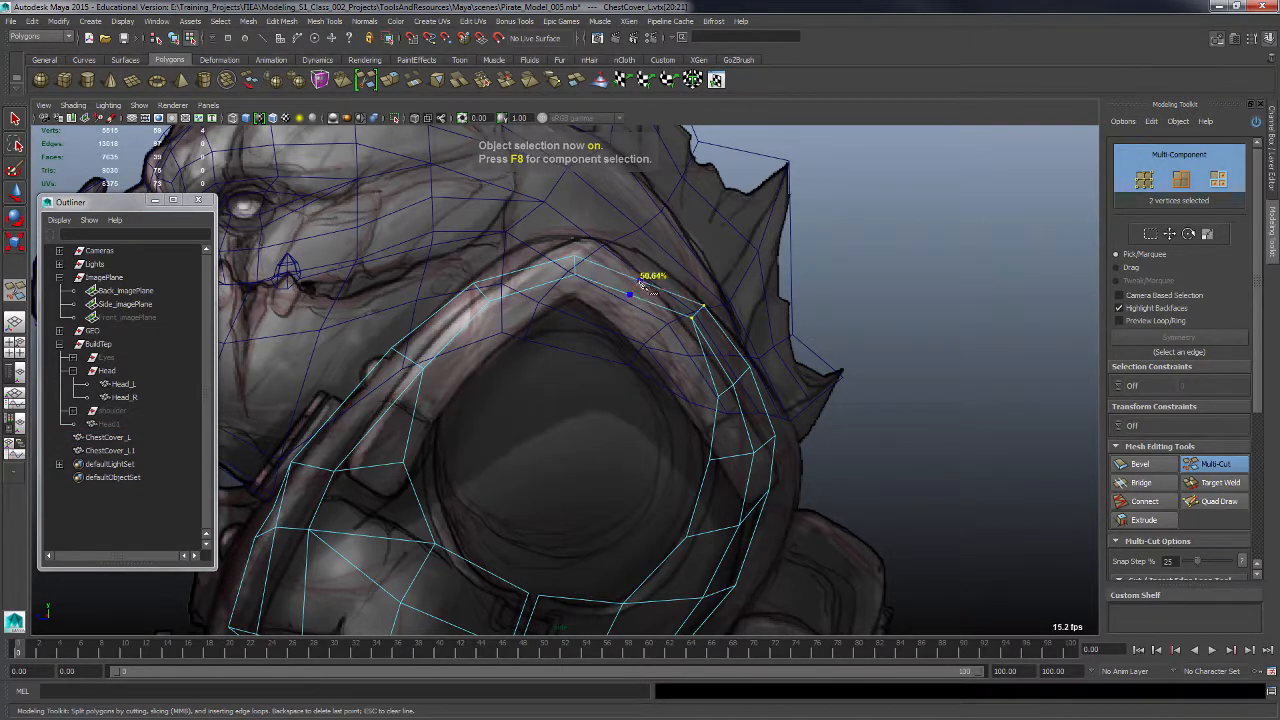
click(639, 281)
key(Return)
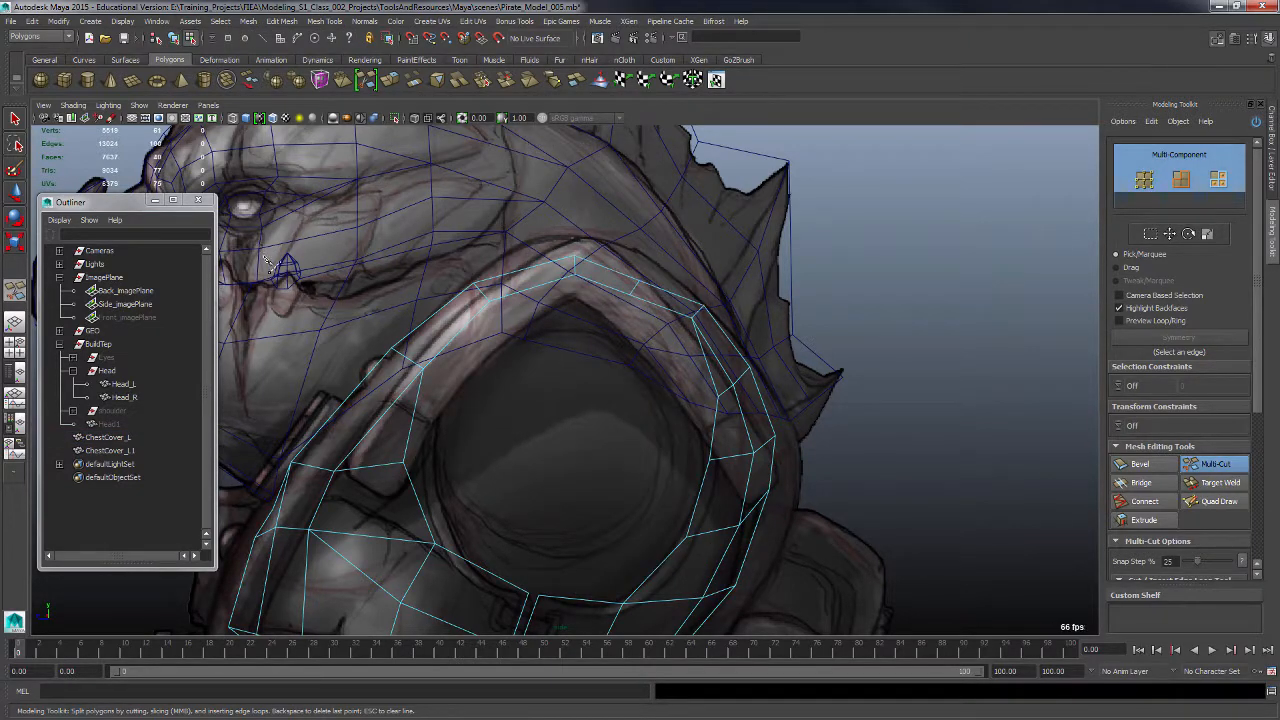
Step: Raise and rotate the new edge behind the strap's peak, and adjust the strap's front vertices to round the curve
key(q)
right_drag(641, 296, 590, 290)
click(637, 291)
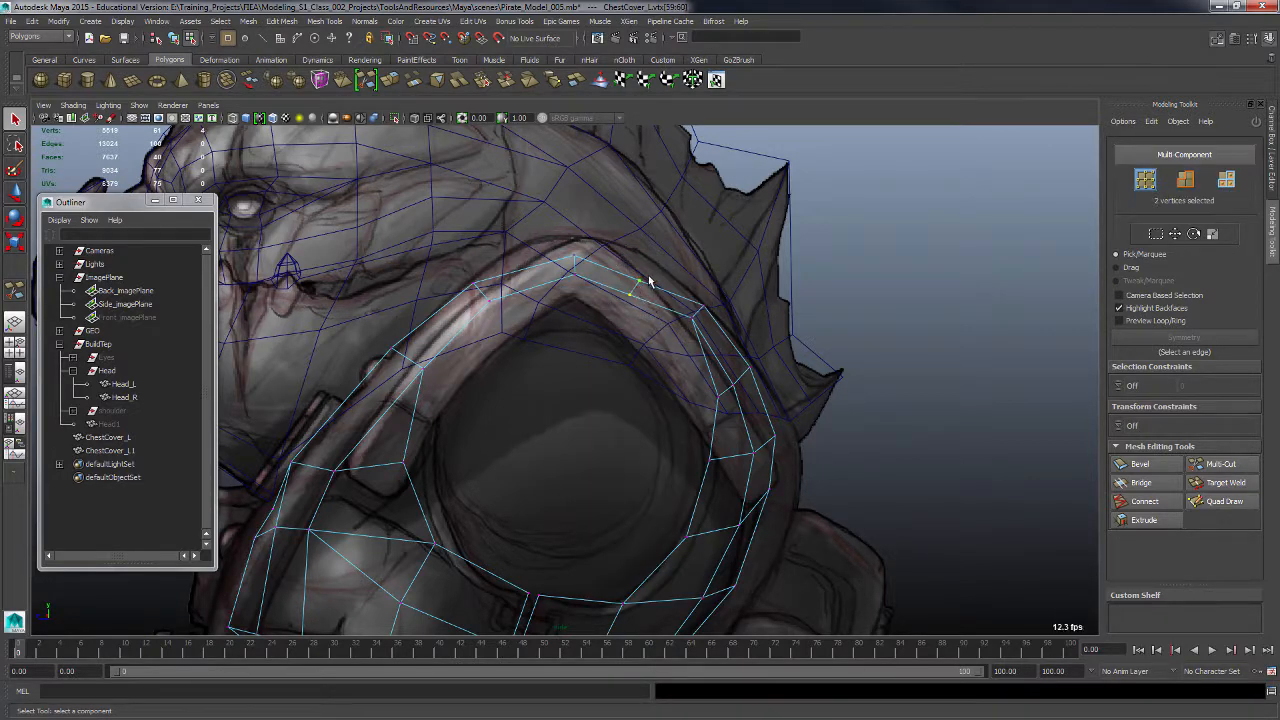
key(w)
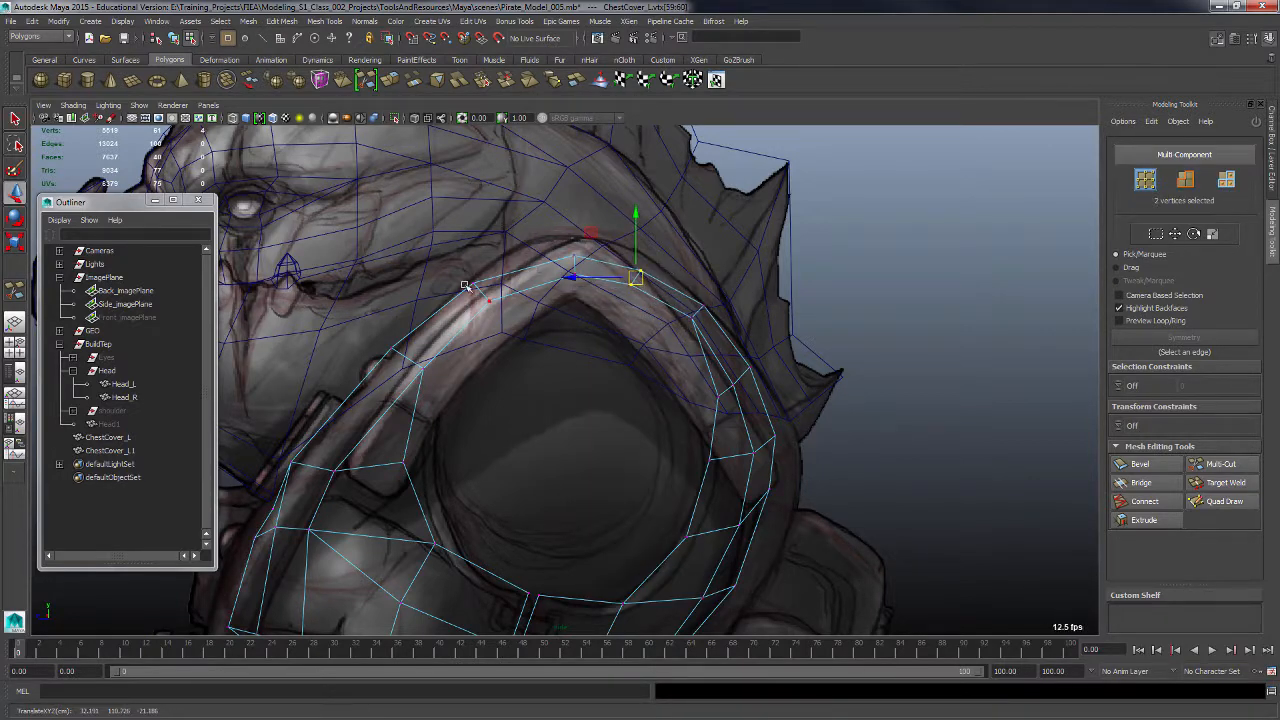
drag(465, 277, 504, 313)
drag(482, 293, 470, 298)
drag(561, 251, 641, 281)
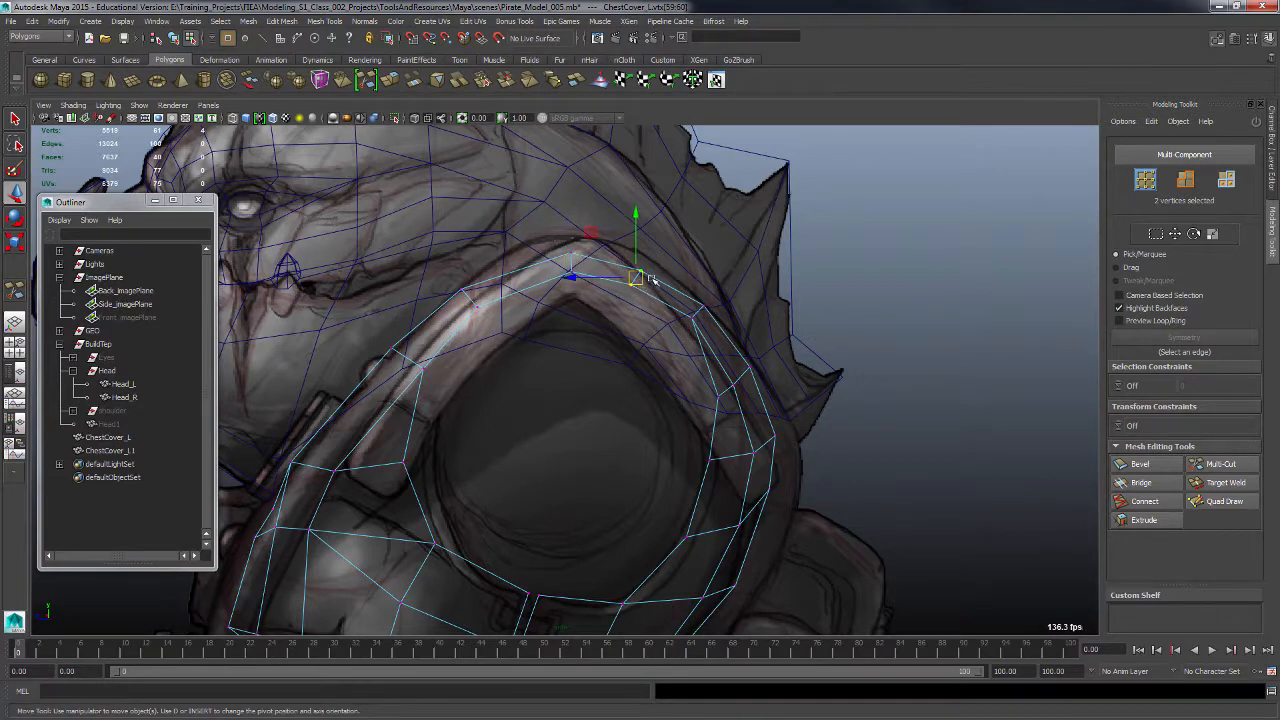
key(e)
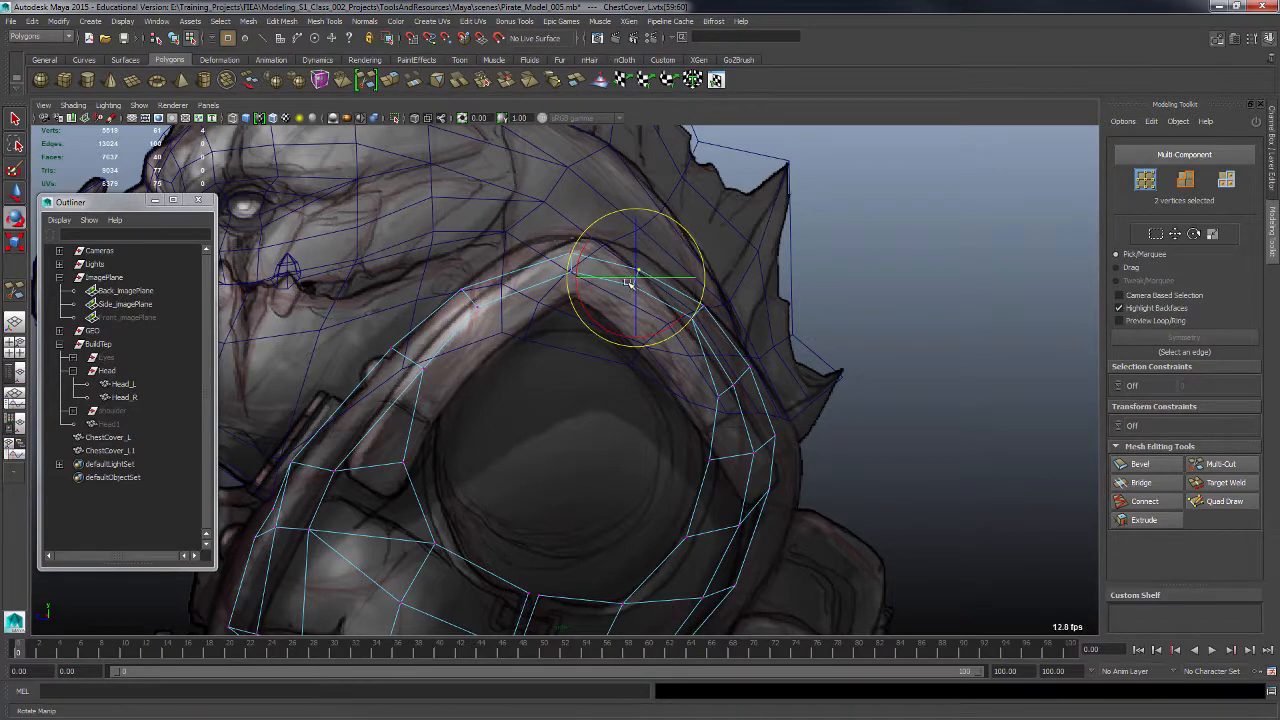
key(w)
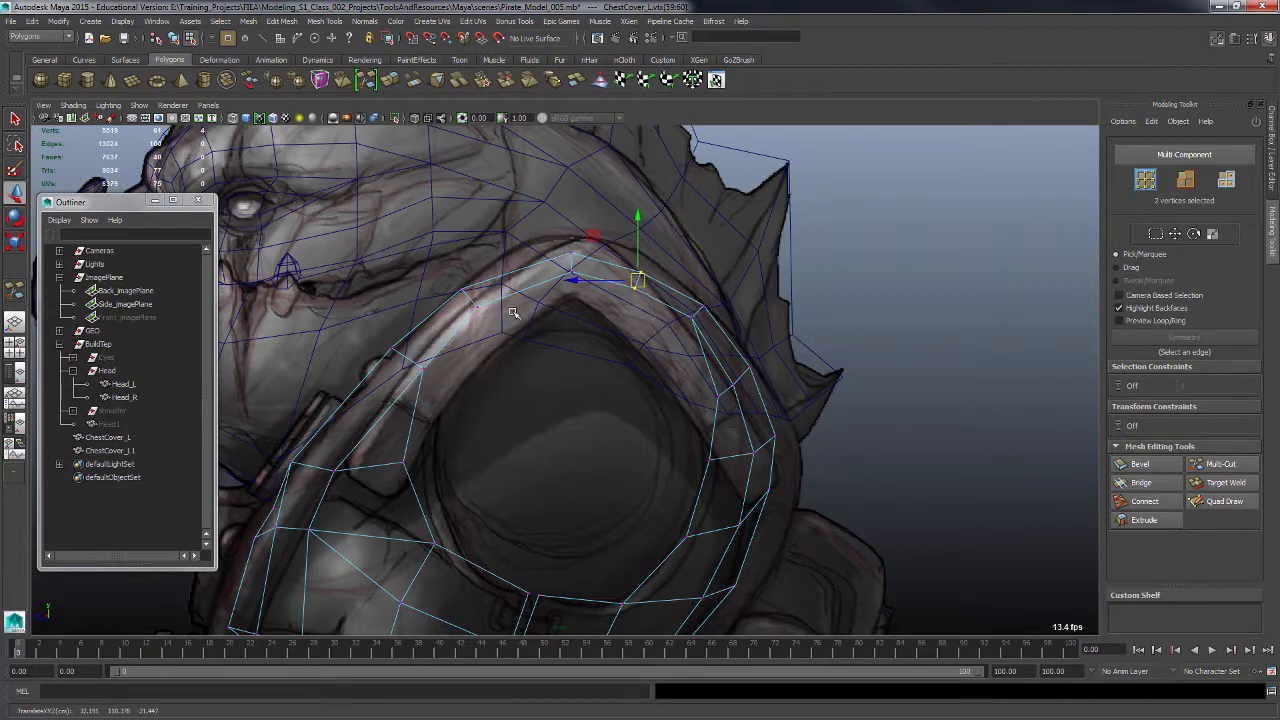
Step: Cut another edge across the shoulder strap just in front of its peak with Multi-Cut
key(F8)
shift+right_drag(518, 290, 481, 280)
click(521, 288)
click(519, 270)
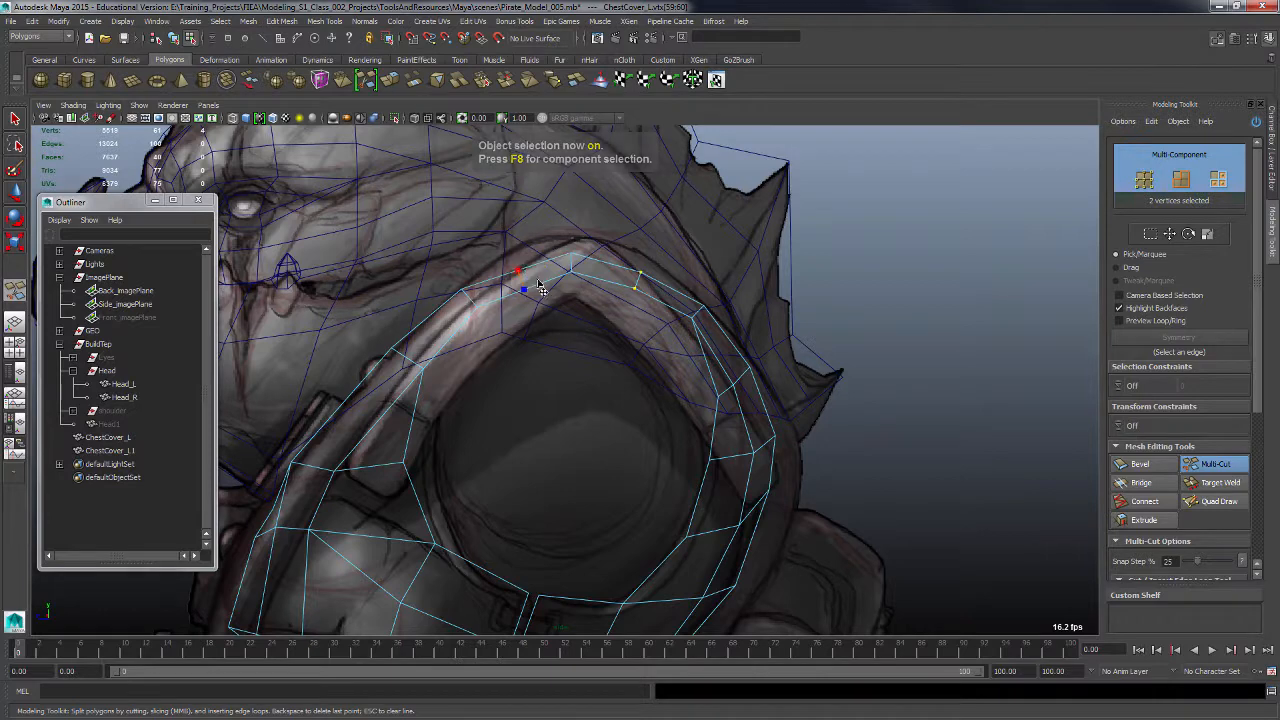
right_click(571, 325)
click(16, 118)
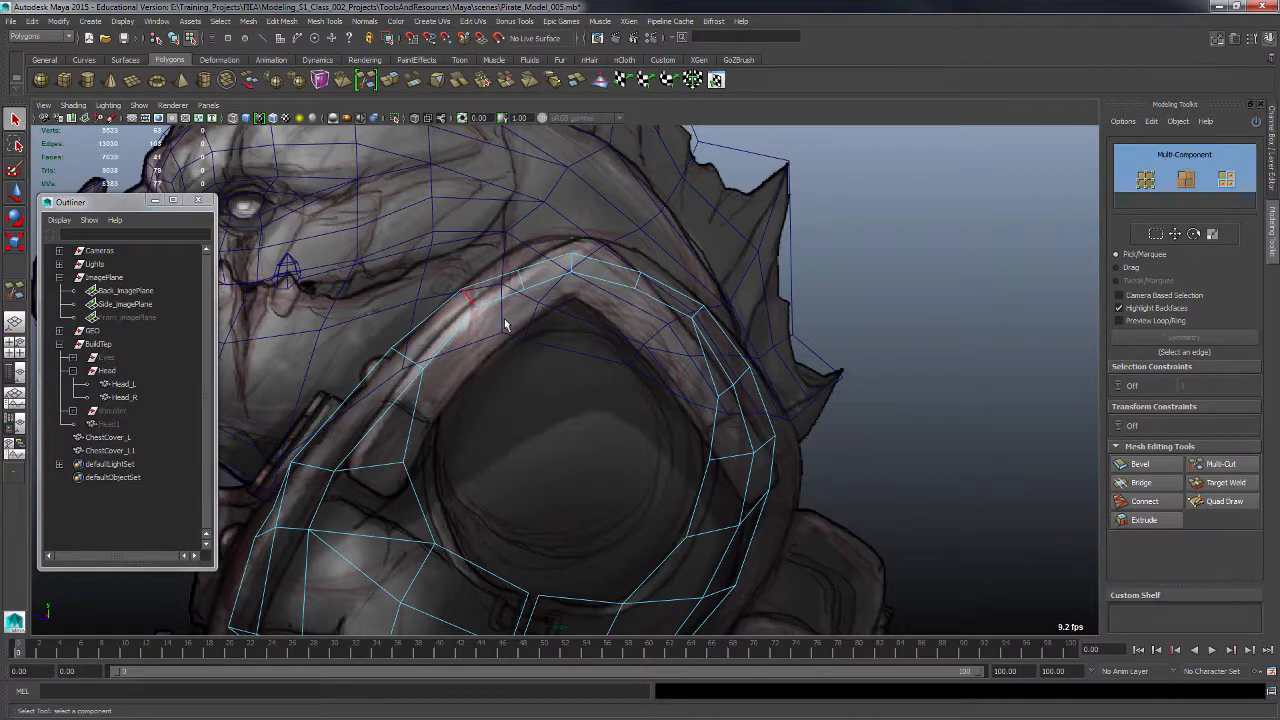
Step: Shift the two vertex pairs in front of the shoulder strap's peak outward in the side view to round the curve
right_drag(521, 291, 514, 271)
click(516, 272)
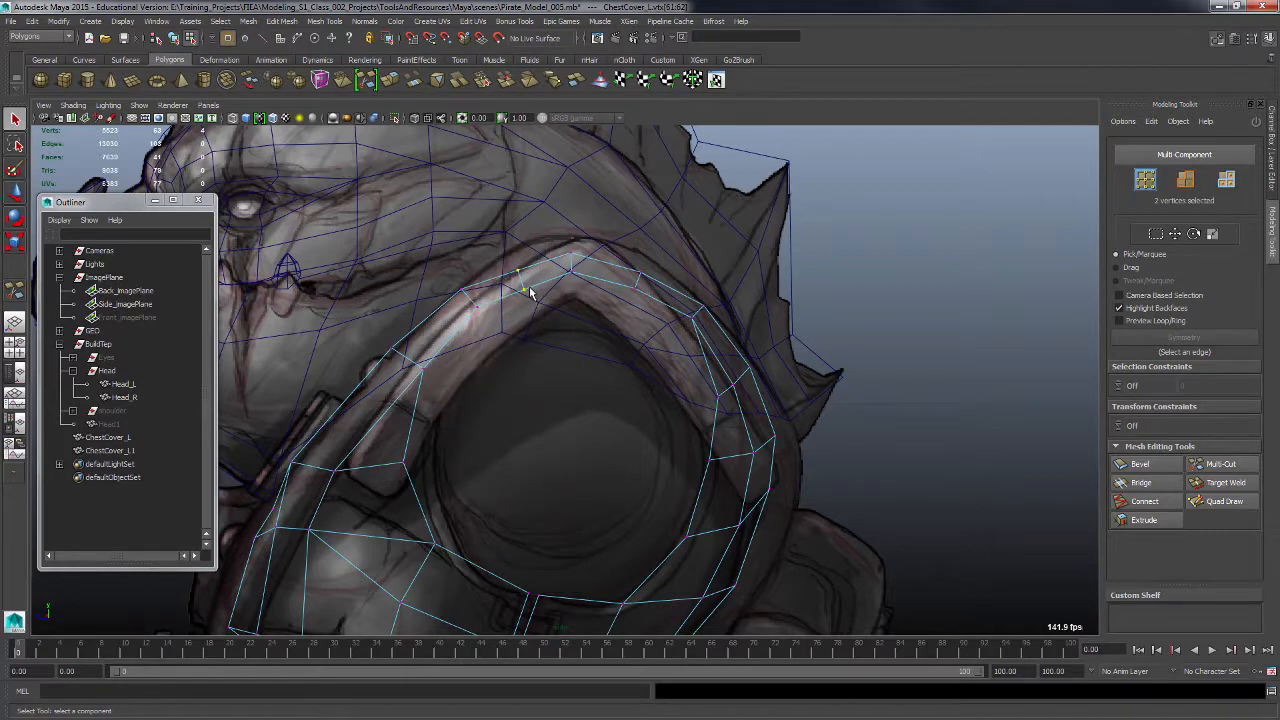
key(w)
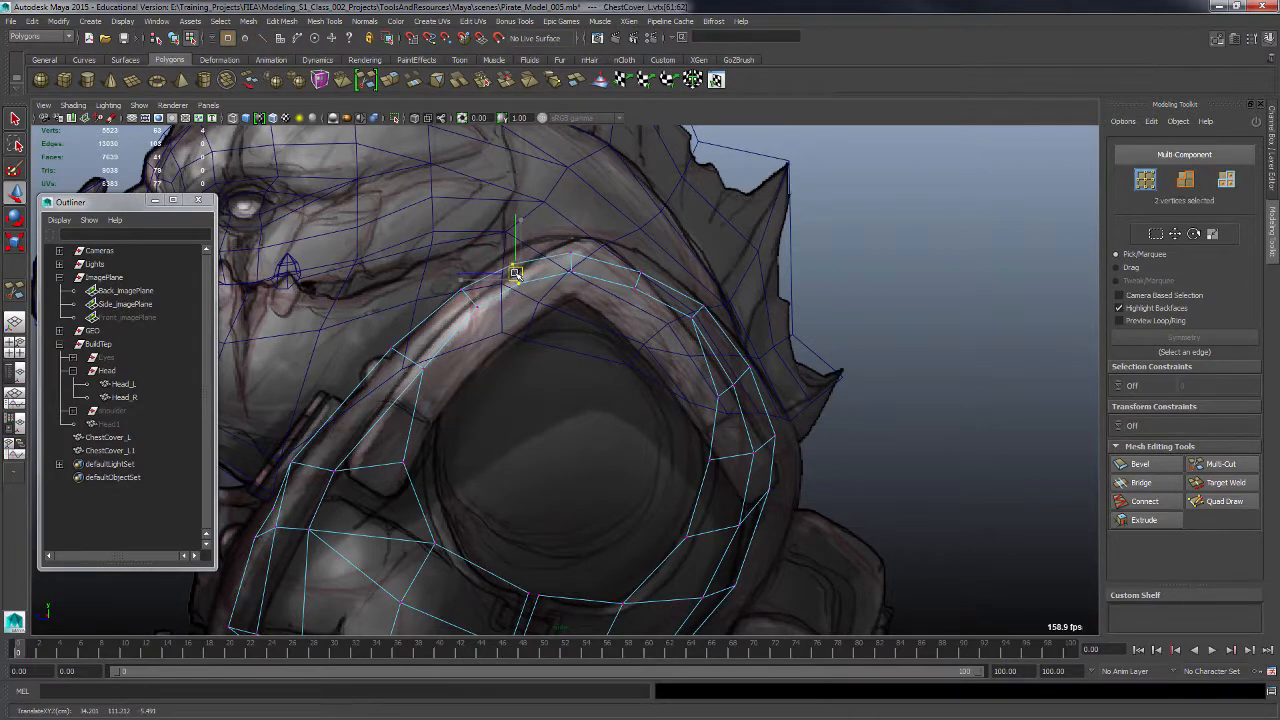
mouse_move(456, 280)
mouse_down()
mouse_move(477, 303)
mouse_move(503, 278)
mouse_move(454, 300)
mouse_up()
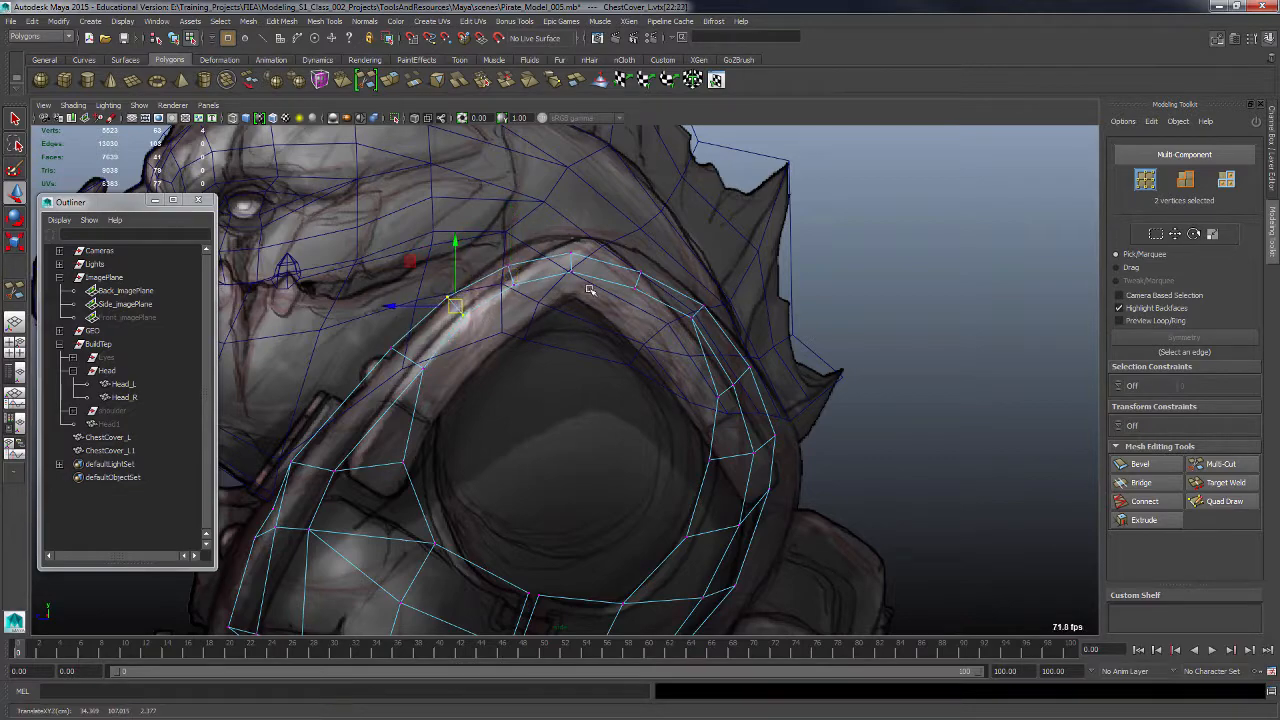
Step: Cut a curved edge across the upper chest front from the neckline corner through the strap's base to the centre line with Multi-Cut
alt+right_drag(663, 374, 598, 376)
alt+drag(600, 378, 655, 414)
key(space)
key(space)
alt+drag(767, 312, 565, 452)
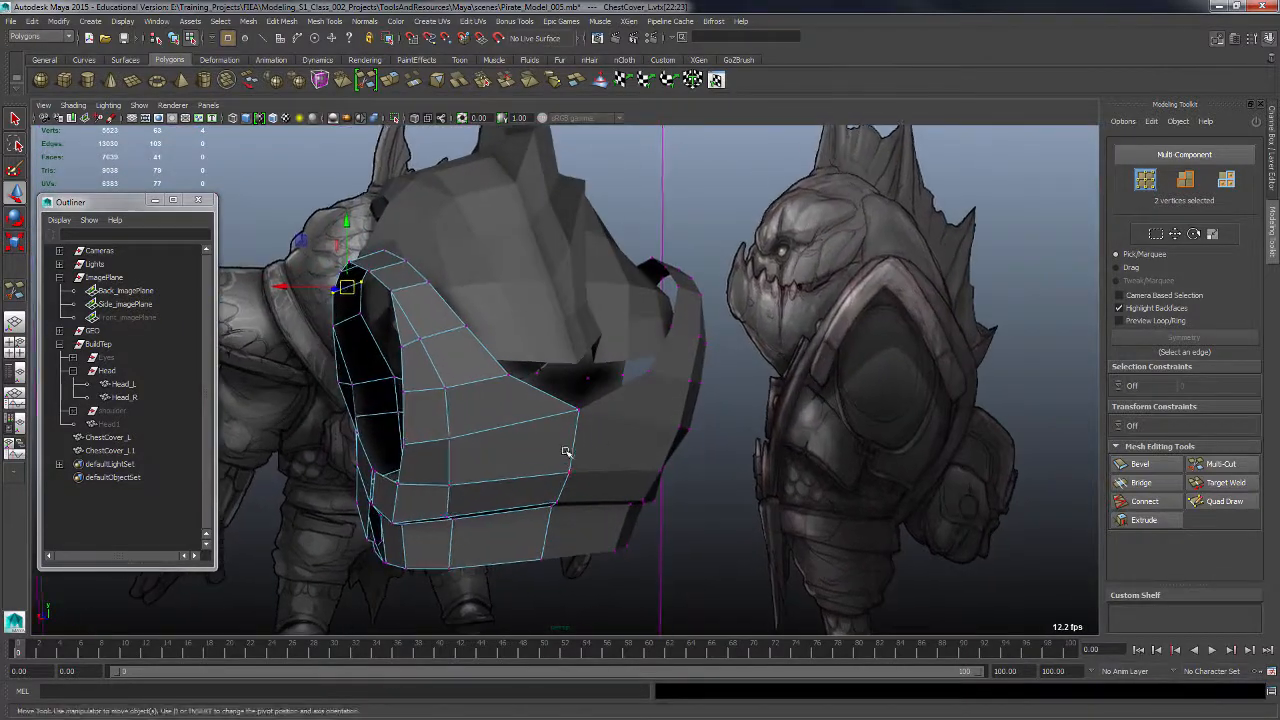
key(F8)
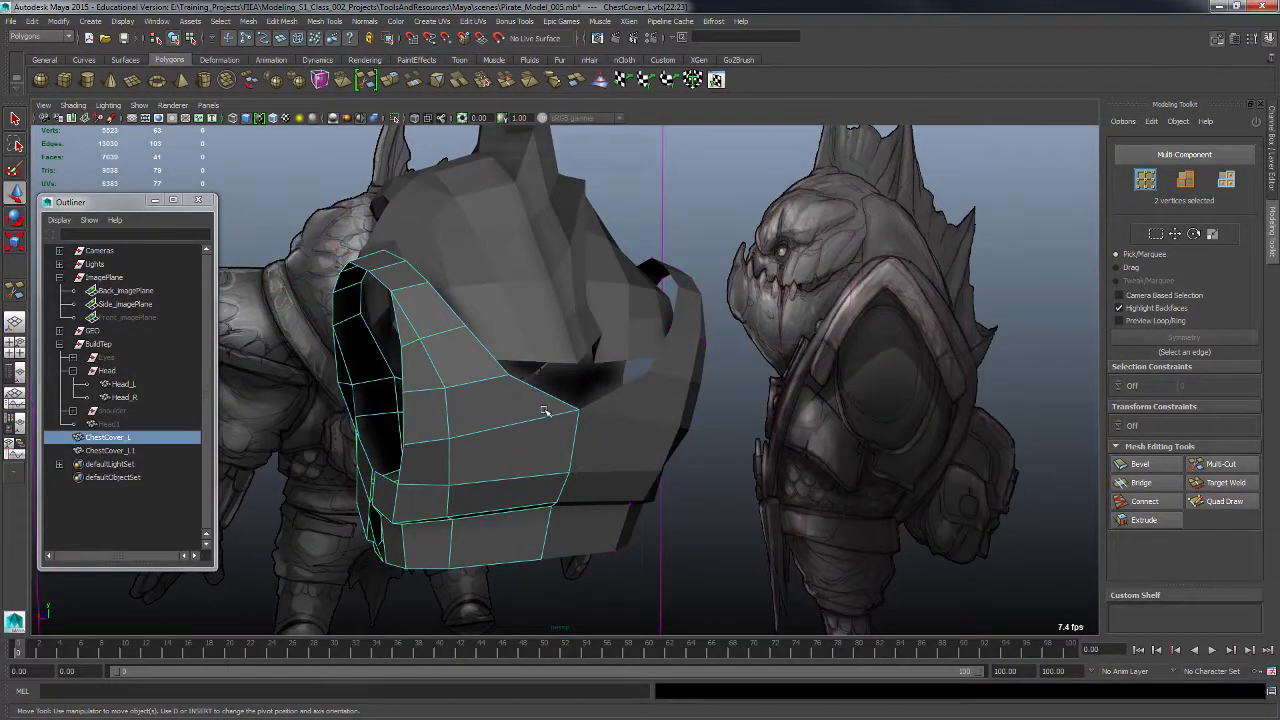
shift+right_drag(503, 441, 460, 421)
alt+drag(516, 427, 502, 424)
alt+right_drag(503, 424, 530, 405)
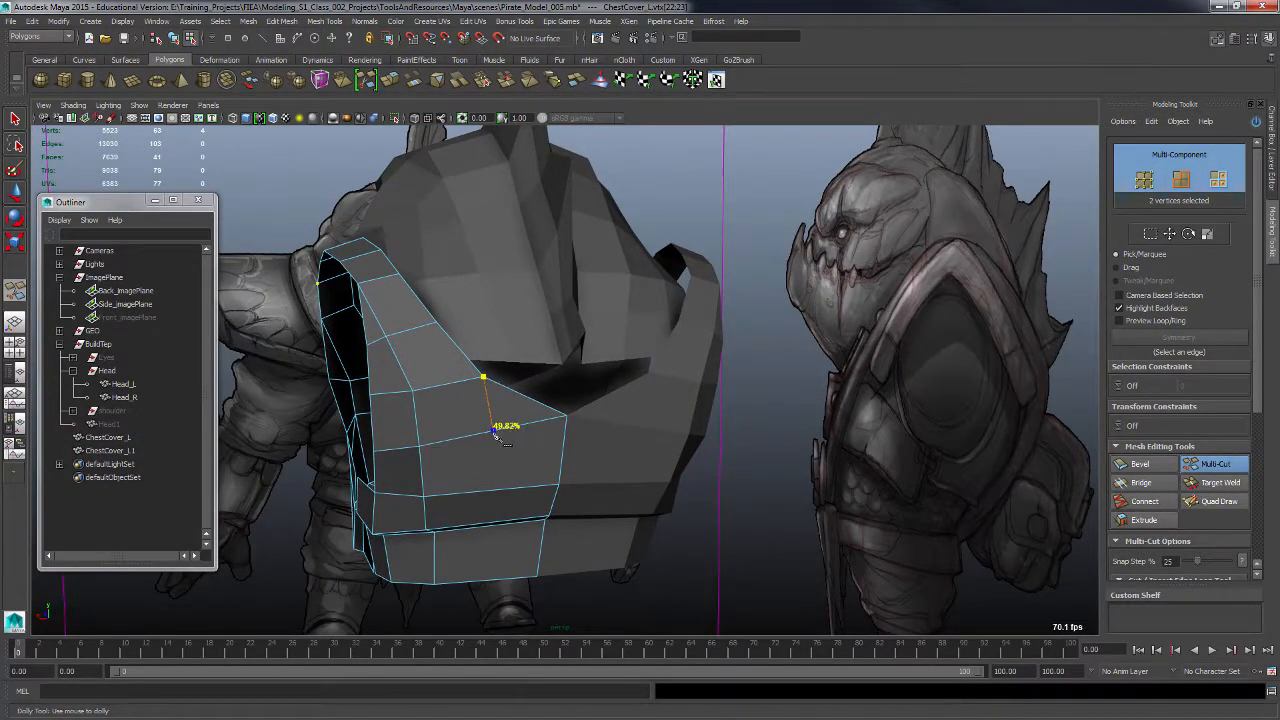
click(494, 431)
click(414, 389)
click(490, 458)
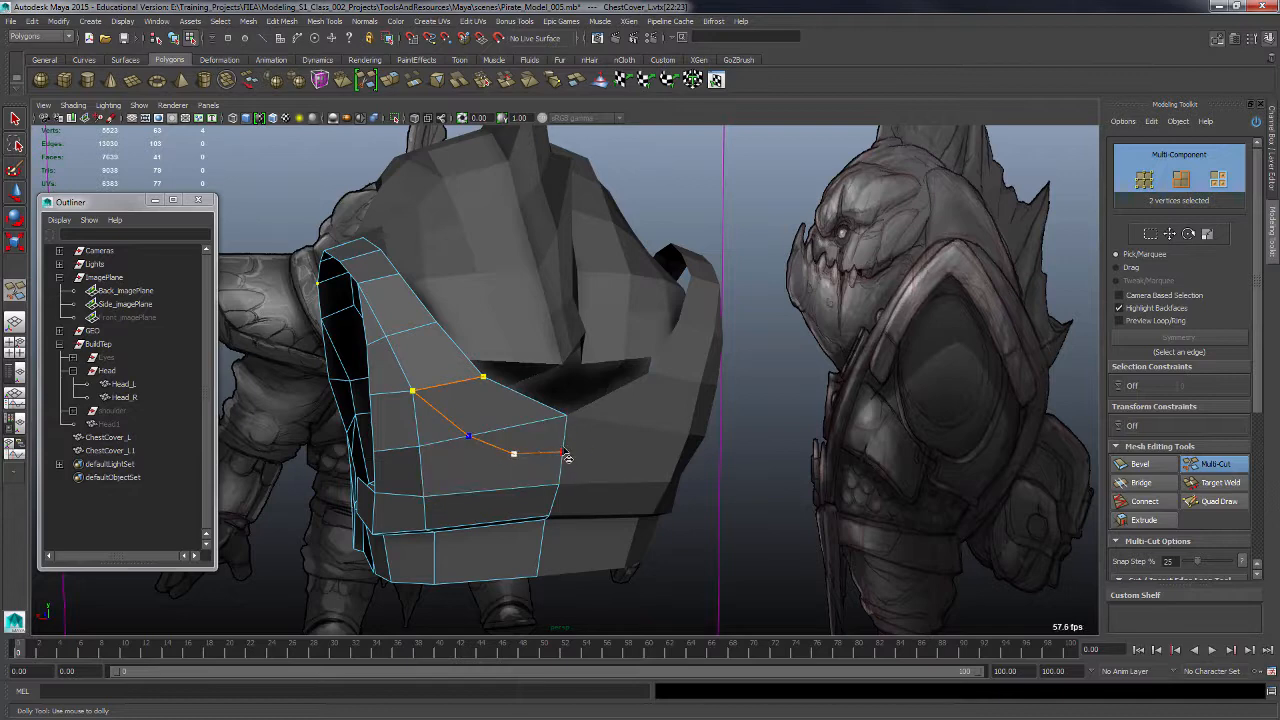
click(564, 454)
right_click(552, 457)
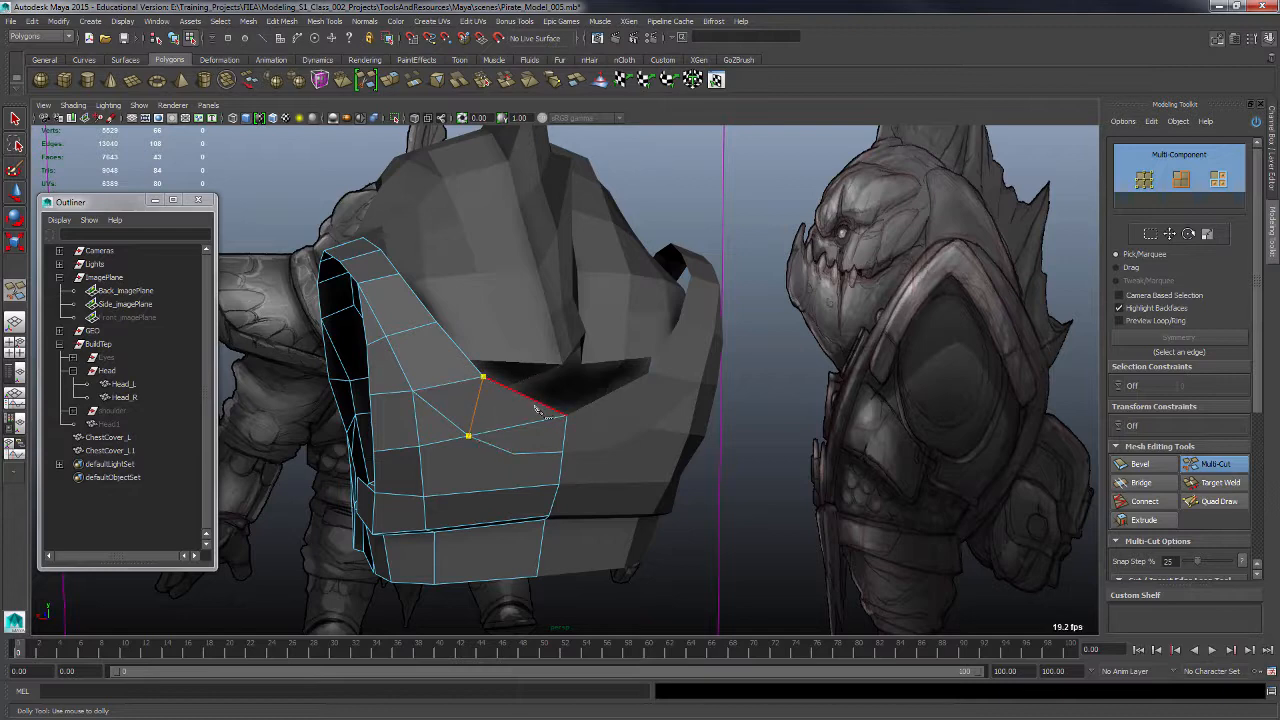
Step: Cut two vertical edge lines from the neckline through the curved chest edge down to the bottom rim
right_click(538, 410)
click(557, 418)
alt+drag(520, 496, 500, 486)
click(463, 479)
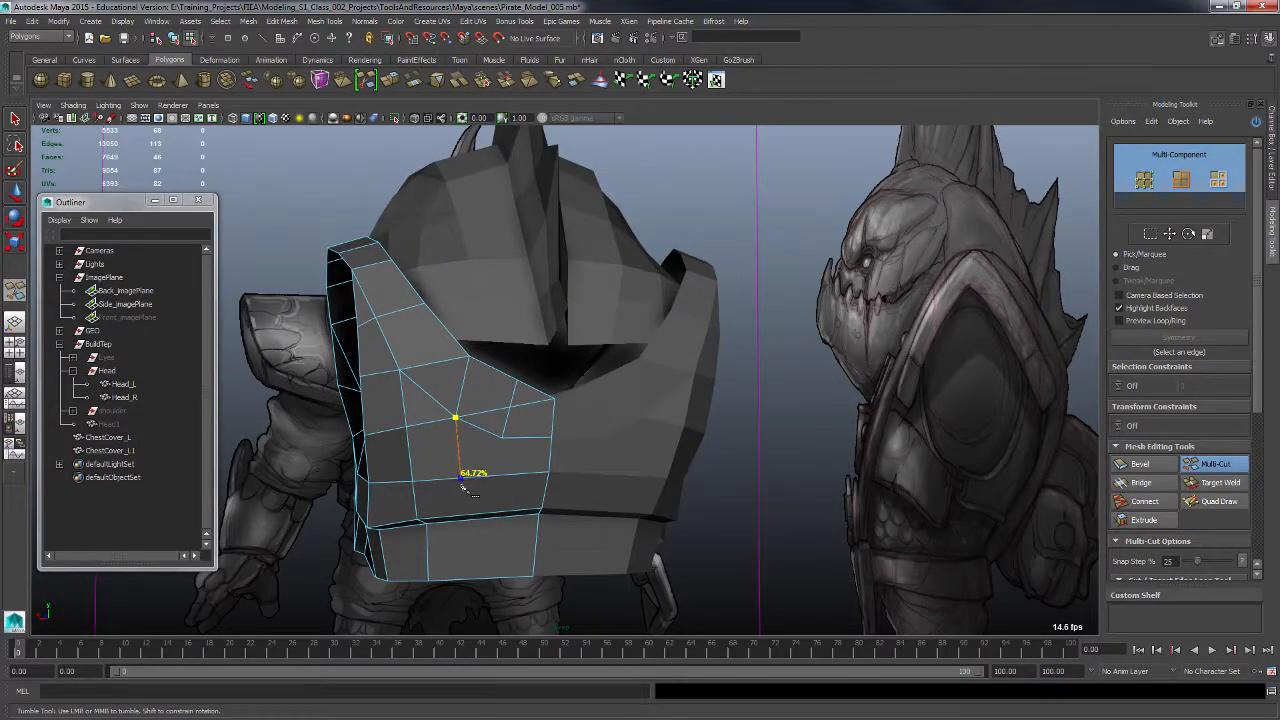
click(477, 566)
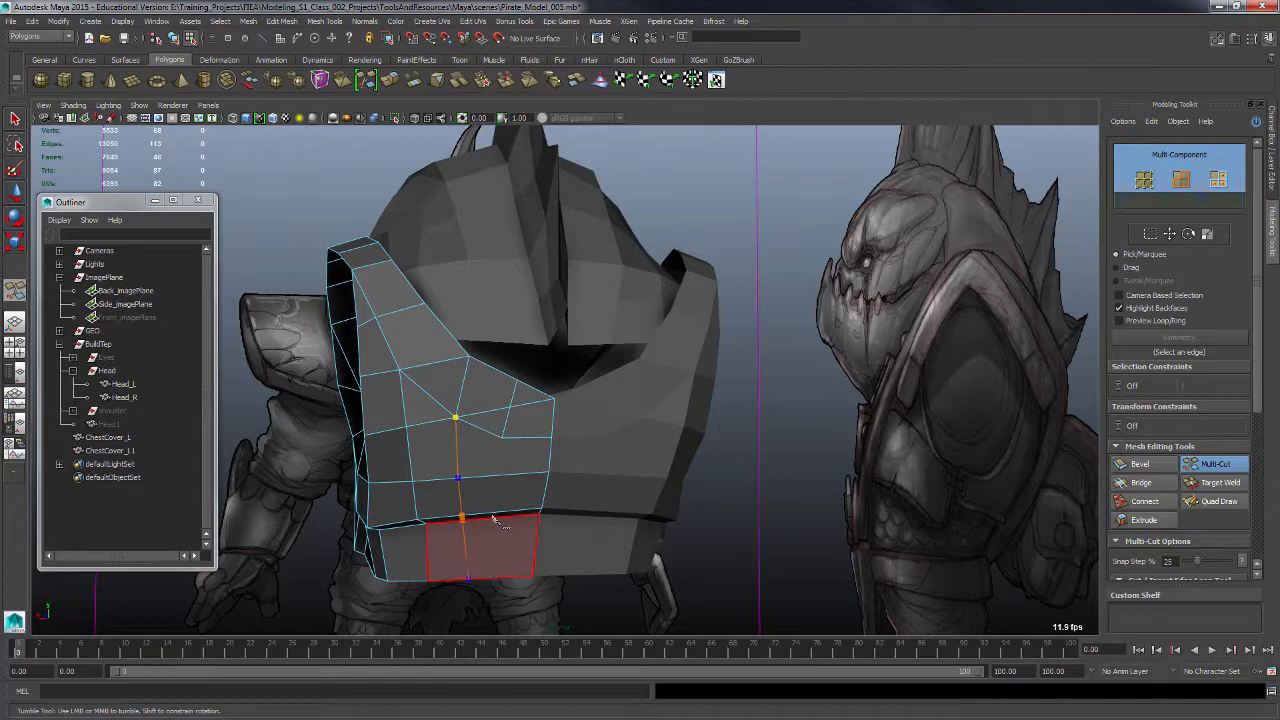
key(Return)
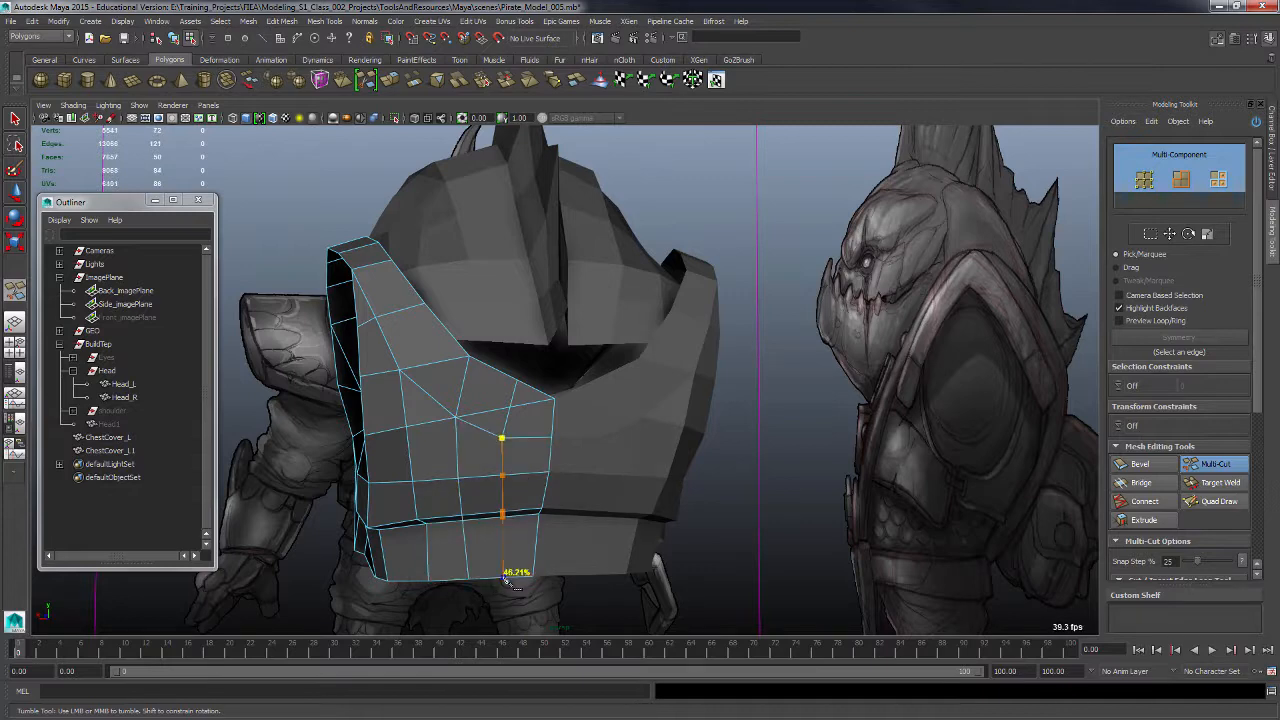
click(503, 511)
key(Return)
key(q)
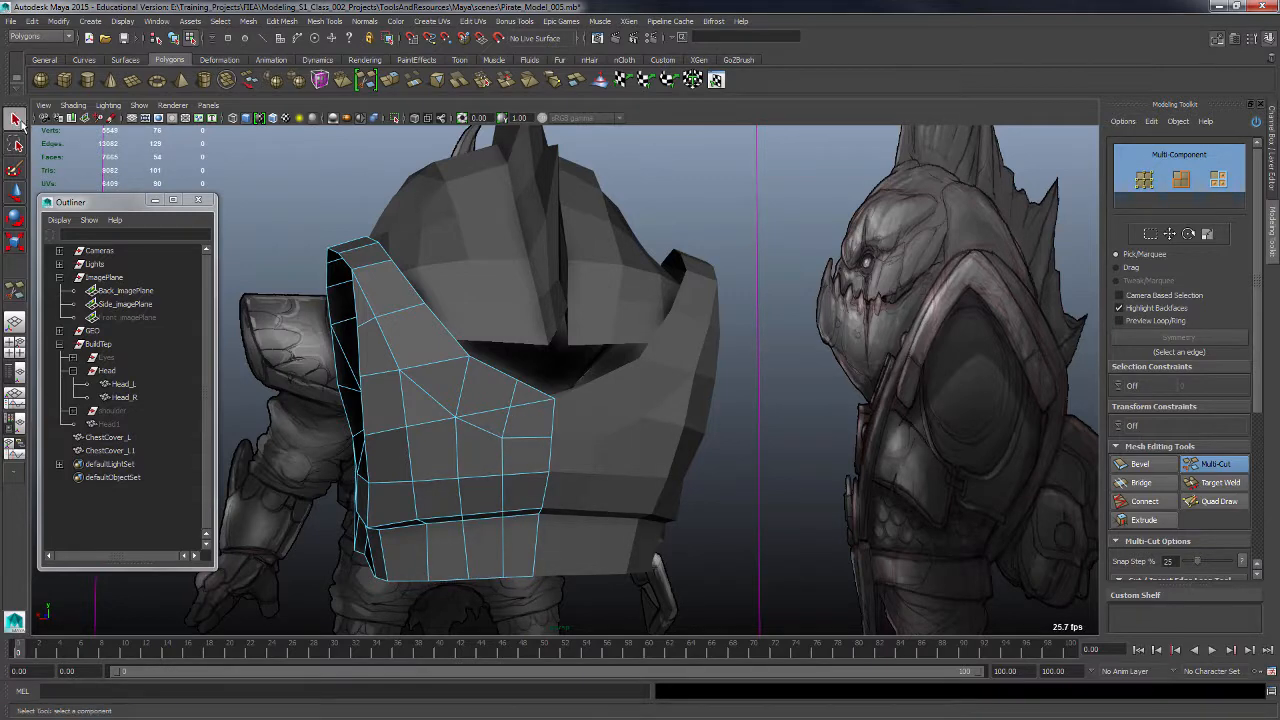
Step: Delete the old horizontal edge segments between the neckline and the curved cut, along with their leftover vertex
alt+drag(462, 376, 530, 435)
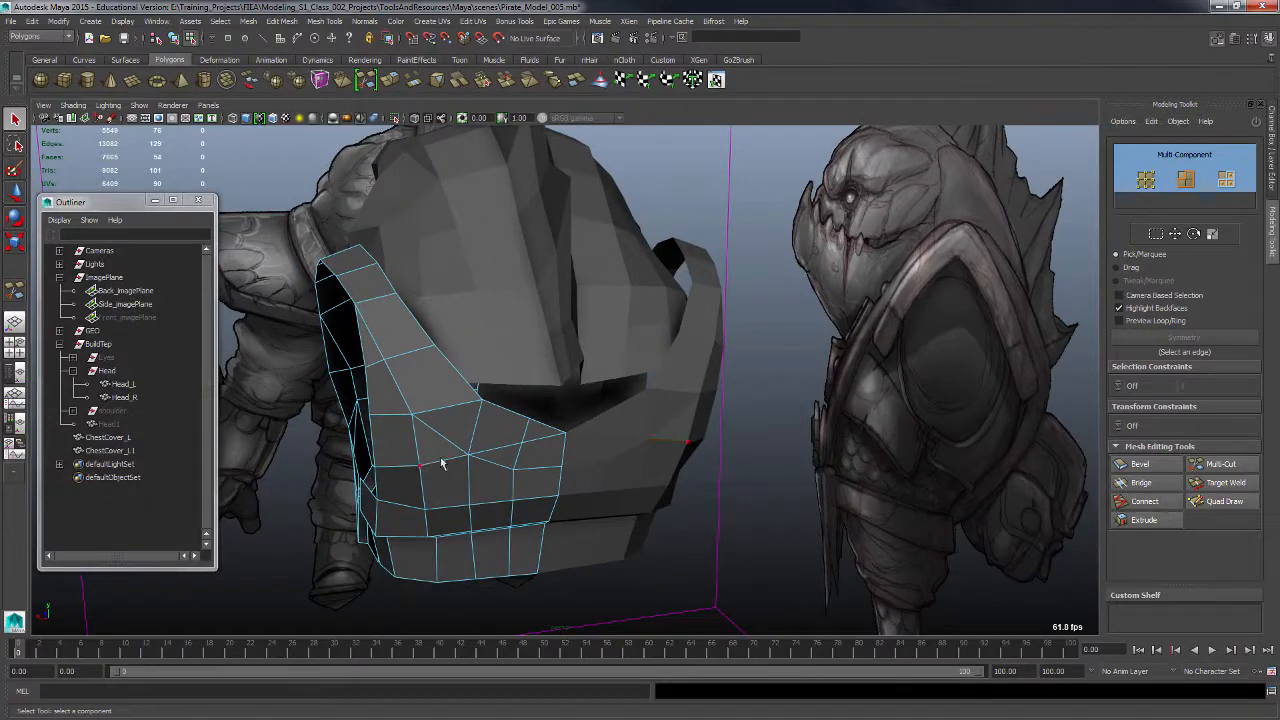
click(531, 452)
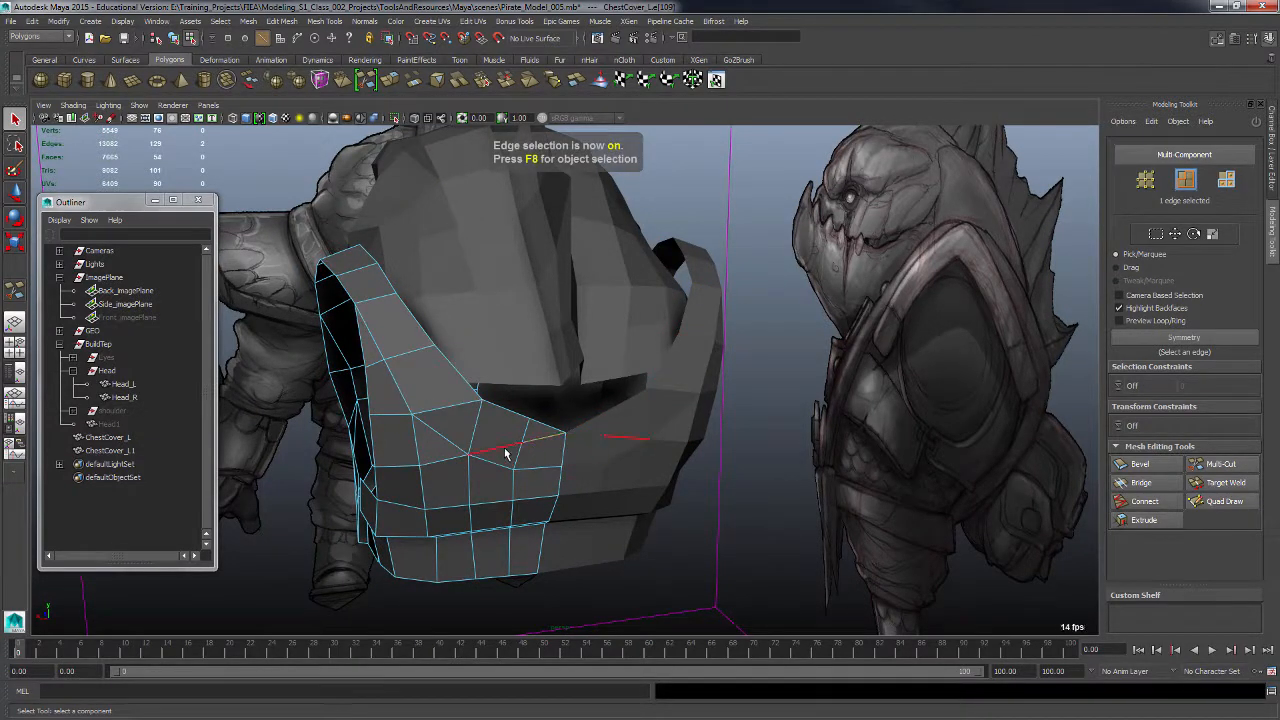
shift+click(505, 453)
key(Delete)
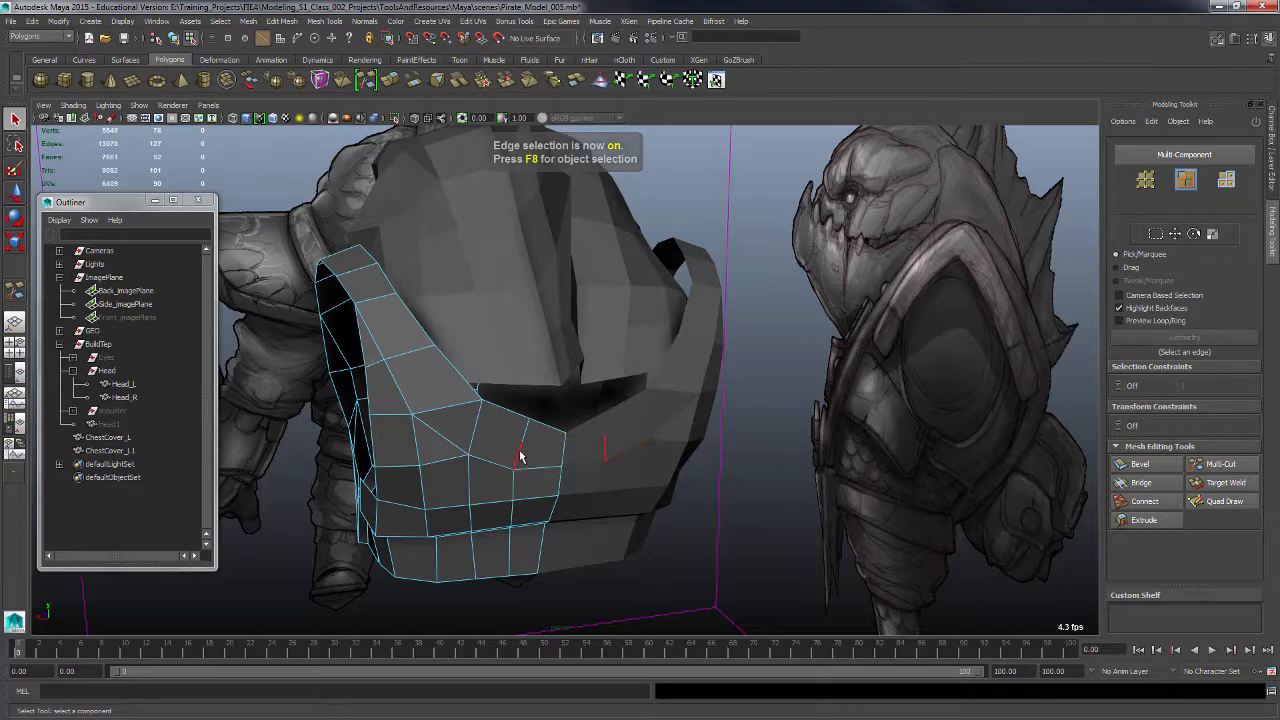
shift+right_drag(518, 456, 484, 411)
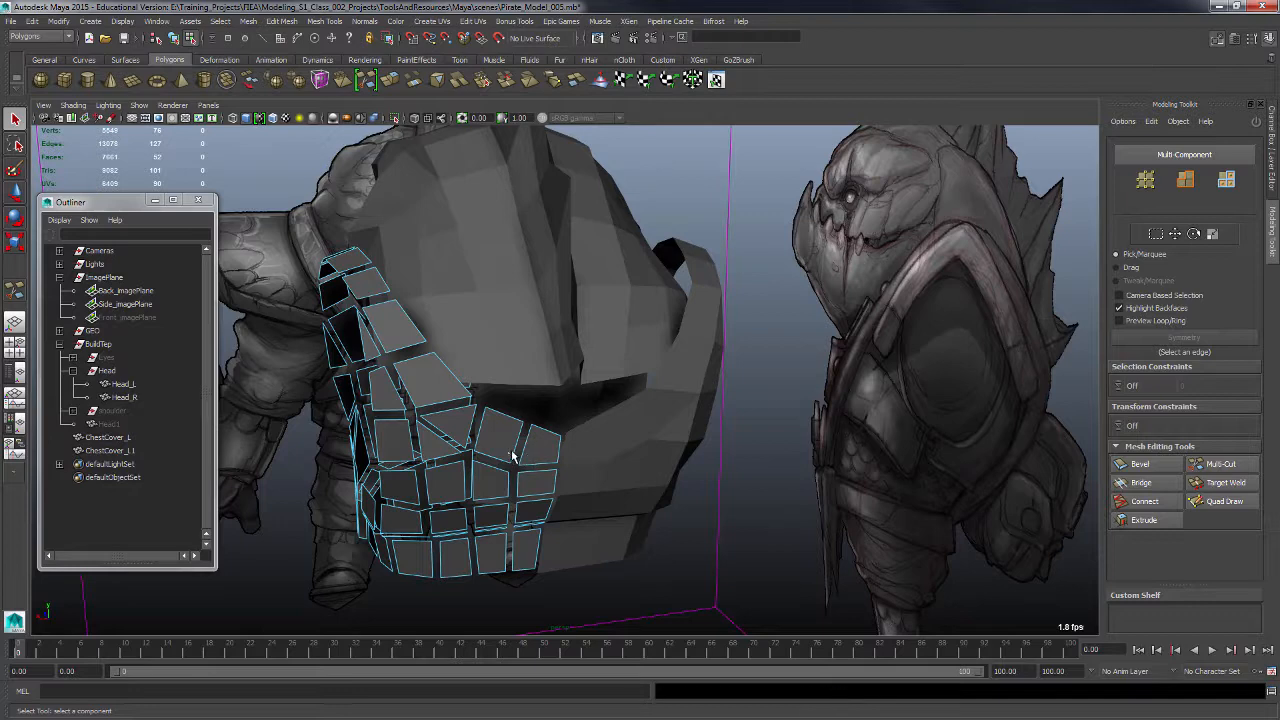
right_drag(510, 462, 498, 408)
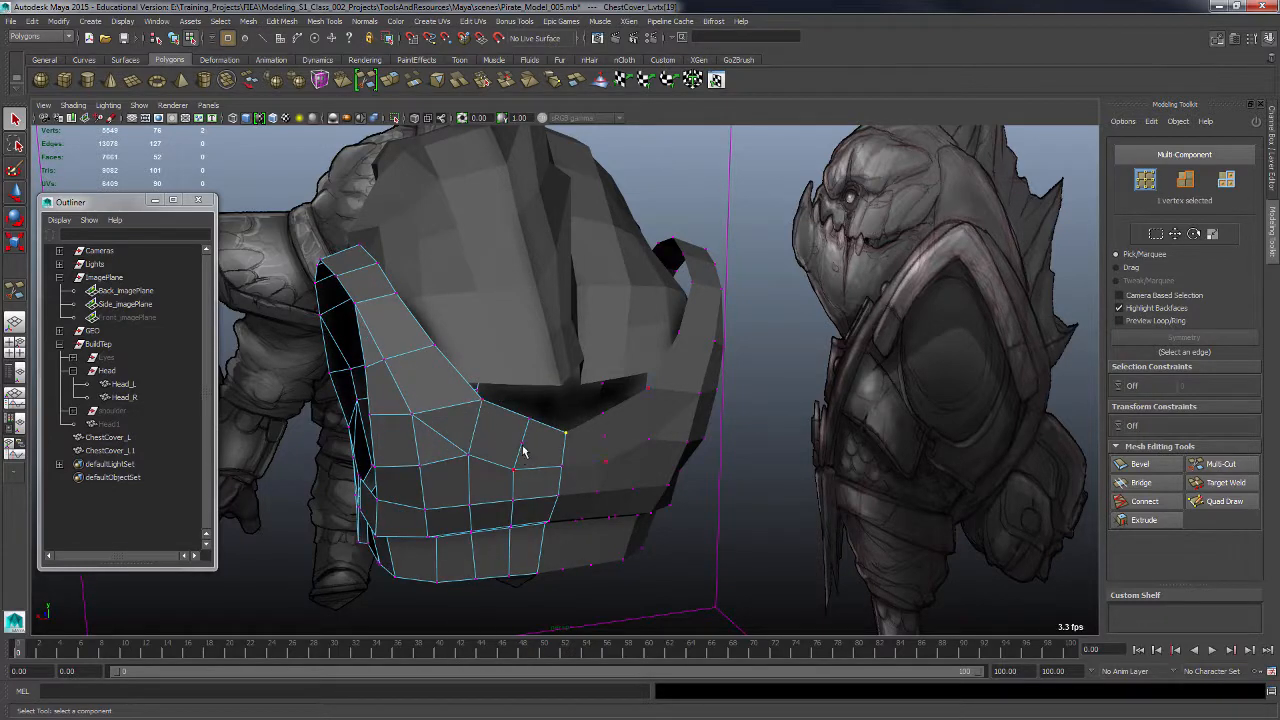
click(521, 446)
key(Delete)
Step: Cut an edge from the strap's base vertex up to the neckline and another row across the chest to the centre line
alt+drag(537, 483, 421, 357)
key(F8)
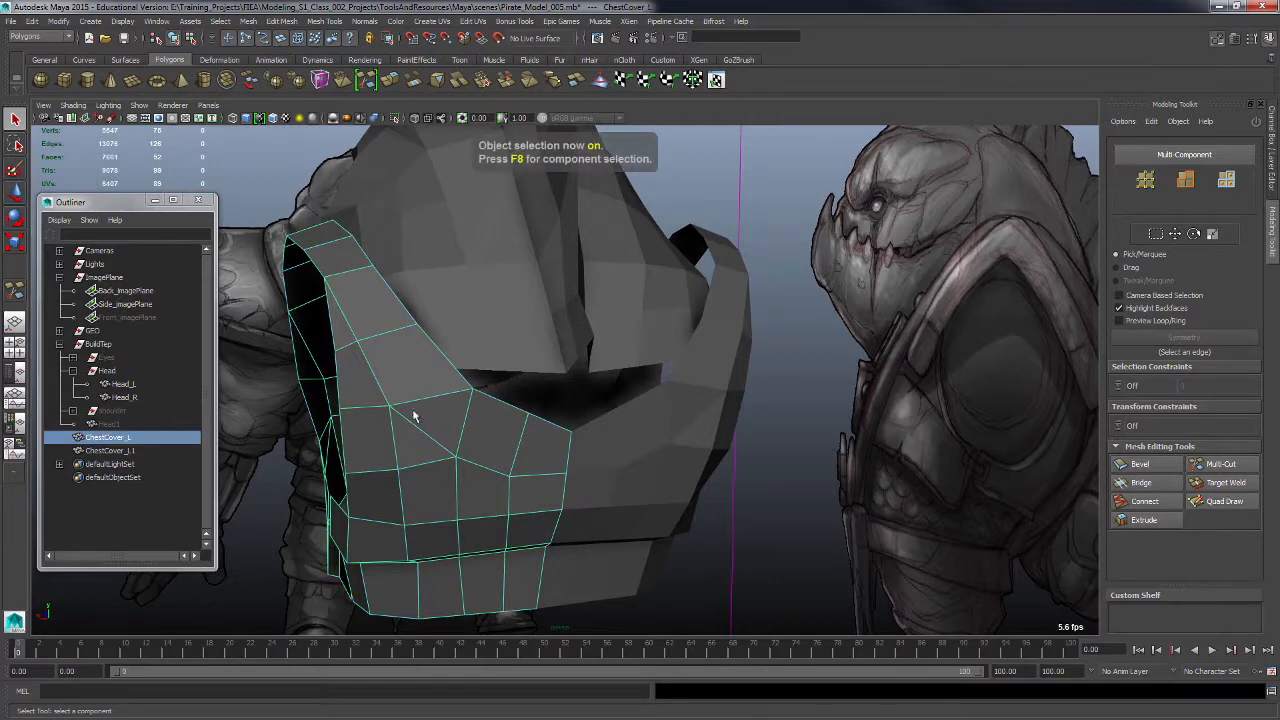
shift+right_drag(406, 420, 356, 418)
click(390, 406)
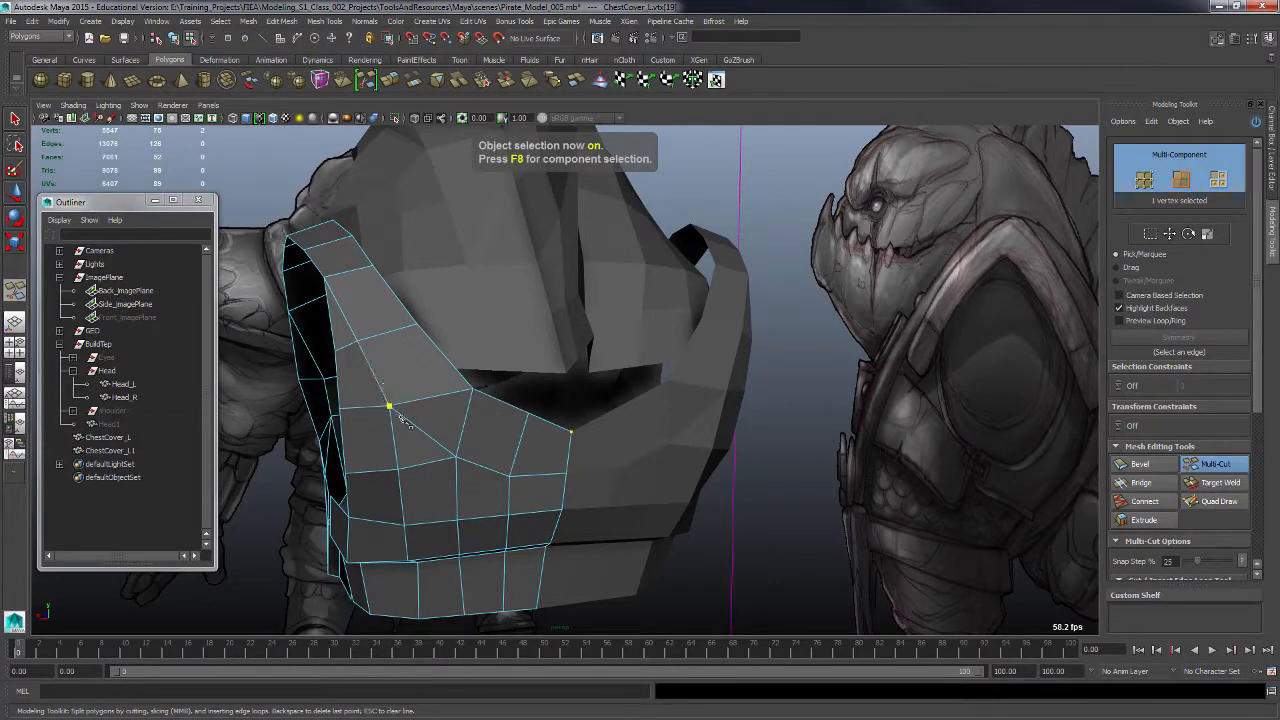
click(442, 353)
click(483, 426)
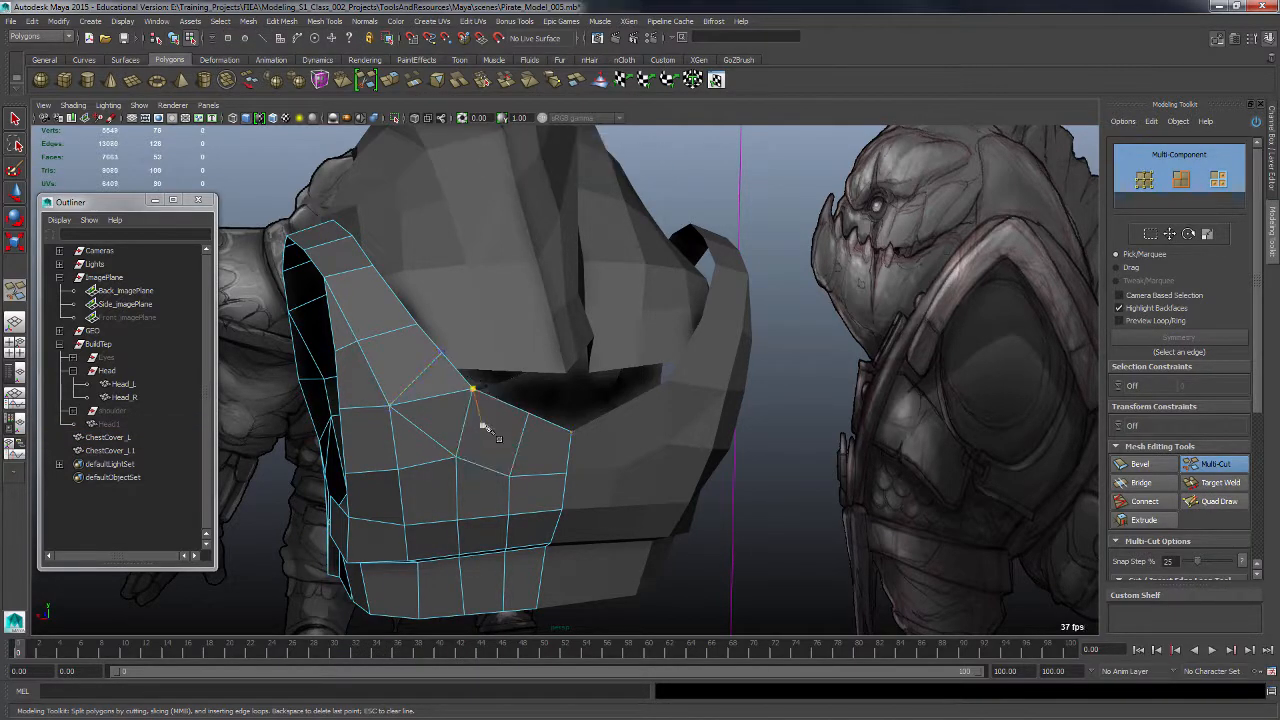
click(398, 470)
click(398, 472)
click(460, 490)
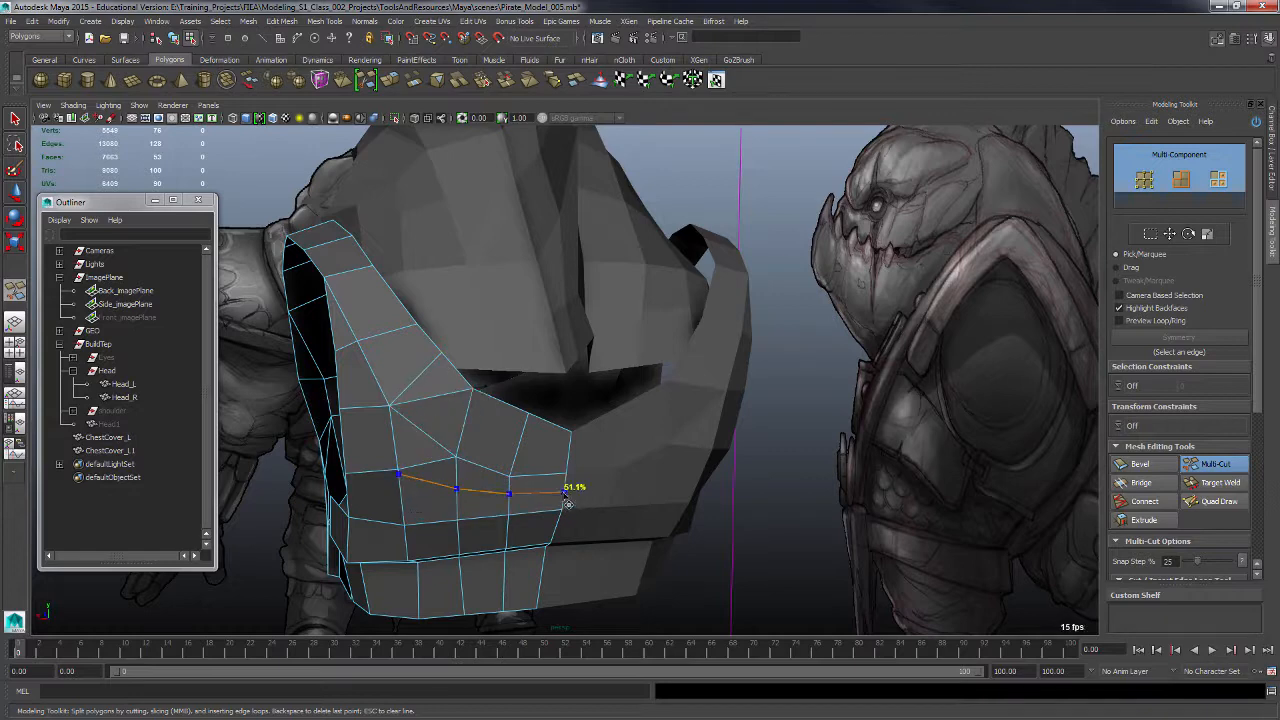
key(Return)
key(q)
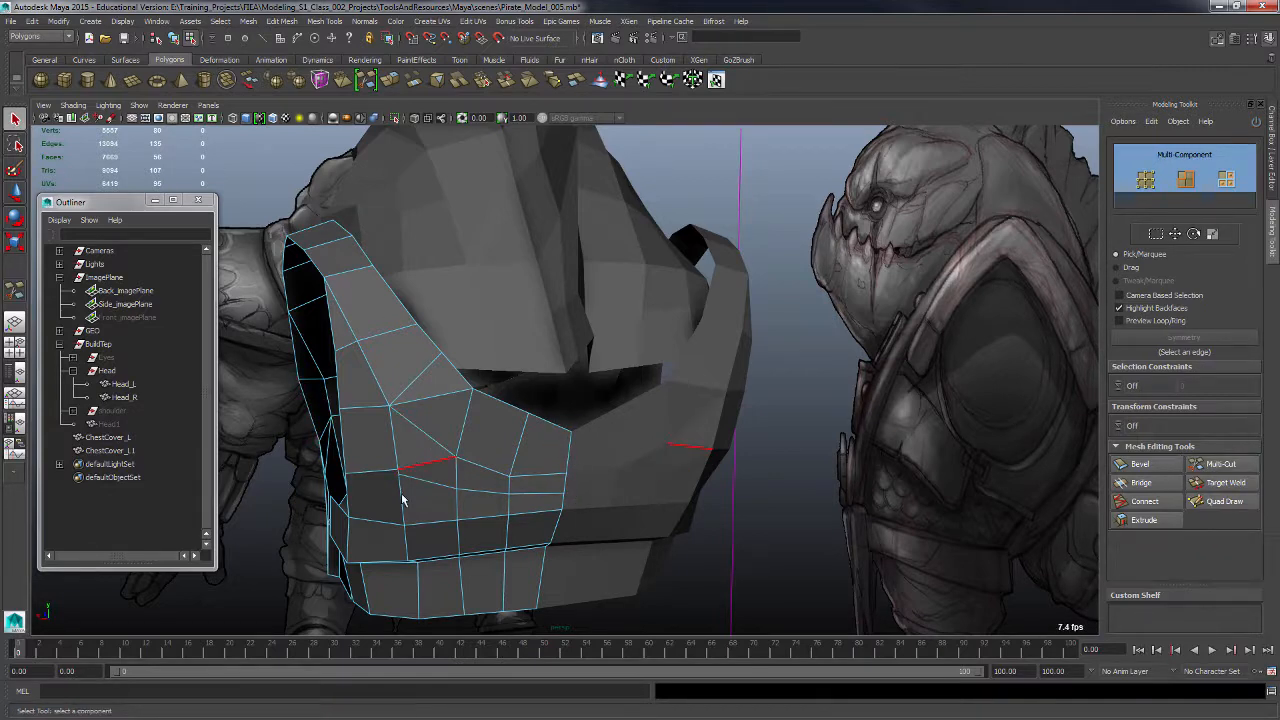
Step: Delete the old edge from the strap's base to the neckline corner and the redundant slanted edge on the chest front
click(428, 432)
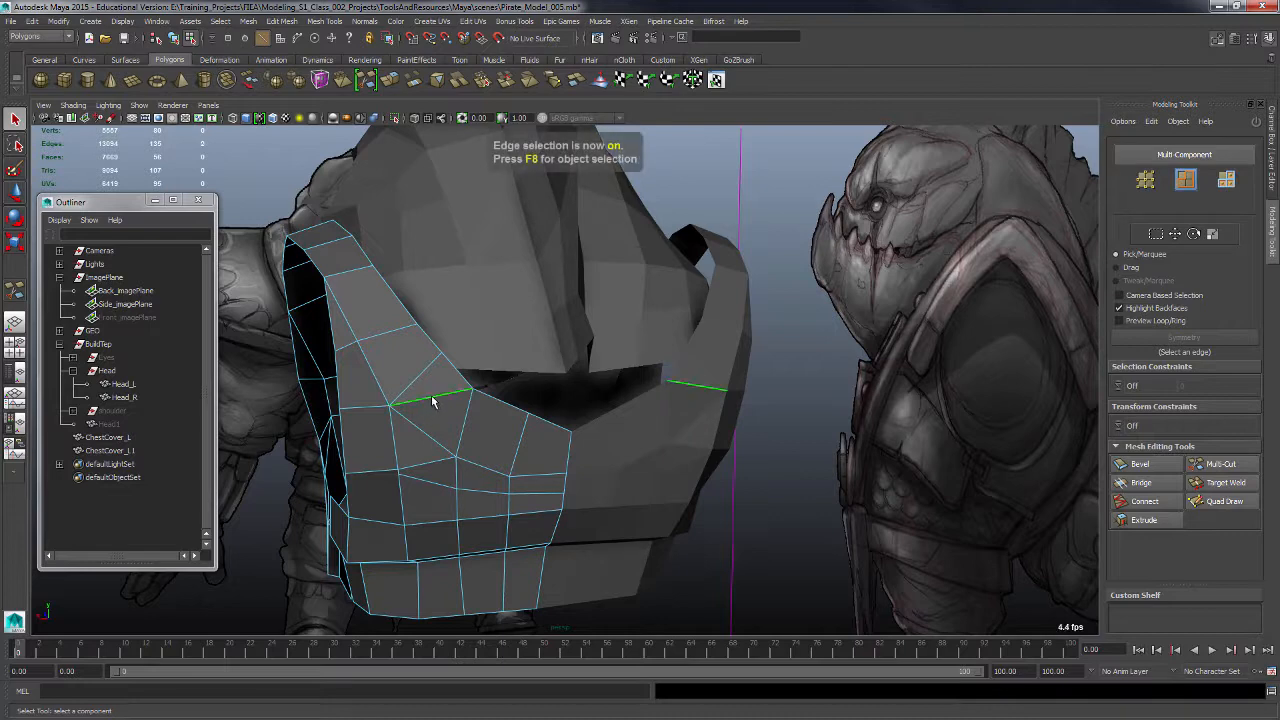
key(Delete)
click(437, 464)
key(Delete)
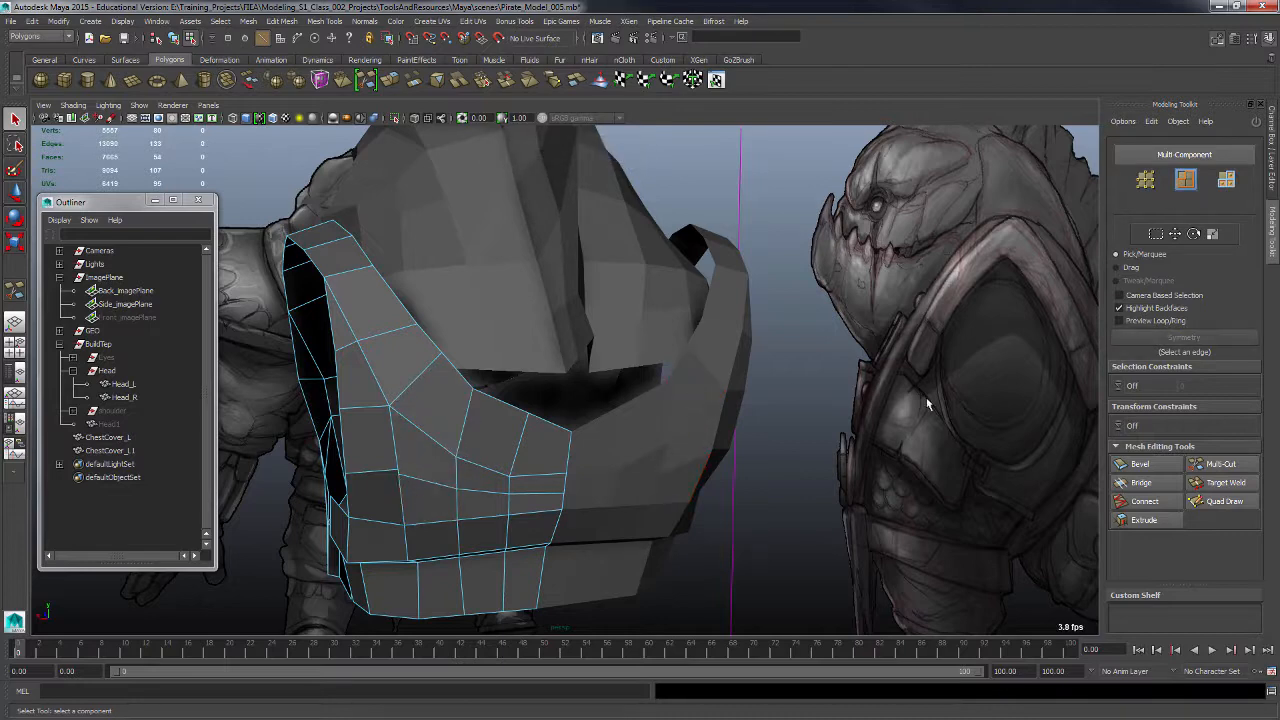
Step: Try to weld the extra vertex at the outer end of the new chest row with Target Weld
click(1220, 483)
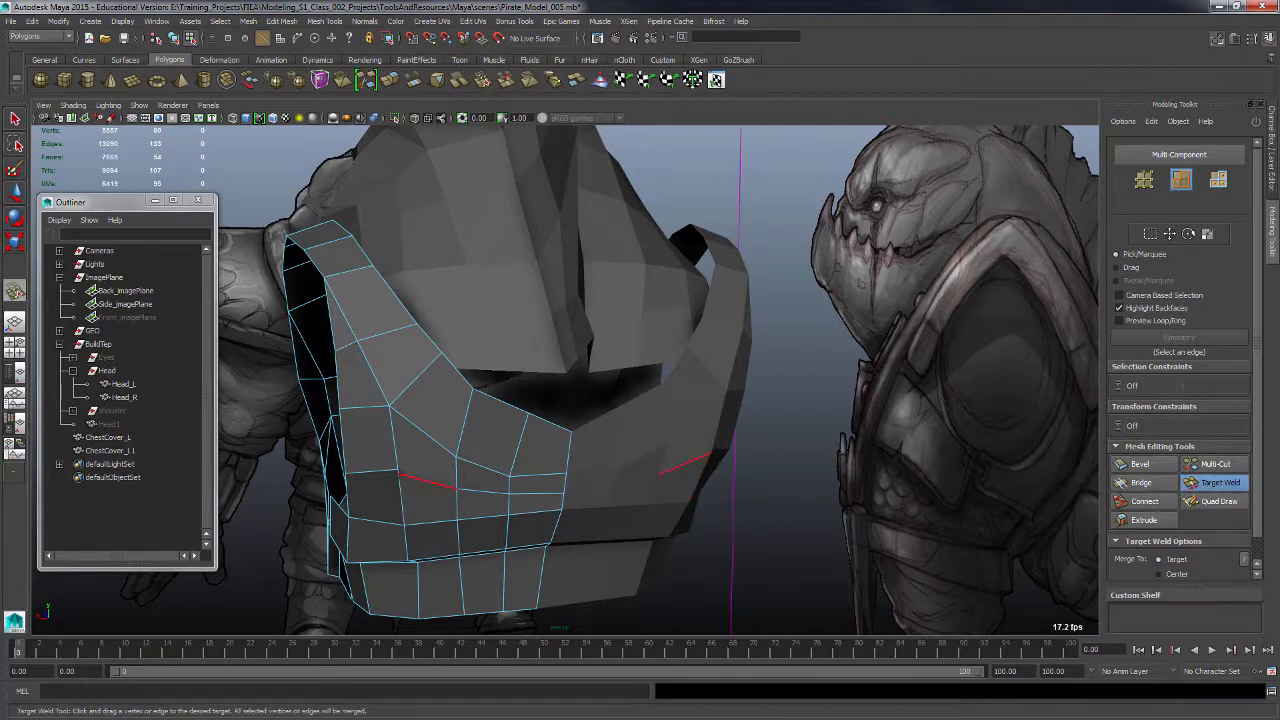
mouse_move(398, 473)
mouse_down()
mouse_move(457, 488)
mouse_move(440, 508)
mouse_move(468, 514)
mouse_up()
alt+right_drag(468, 514, 517, 511)
drag(412, 505, 472, 519)
key(ctrl+z)
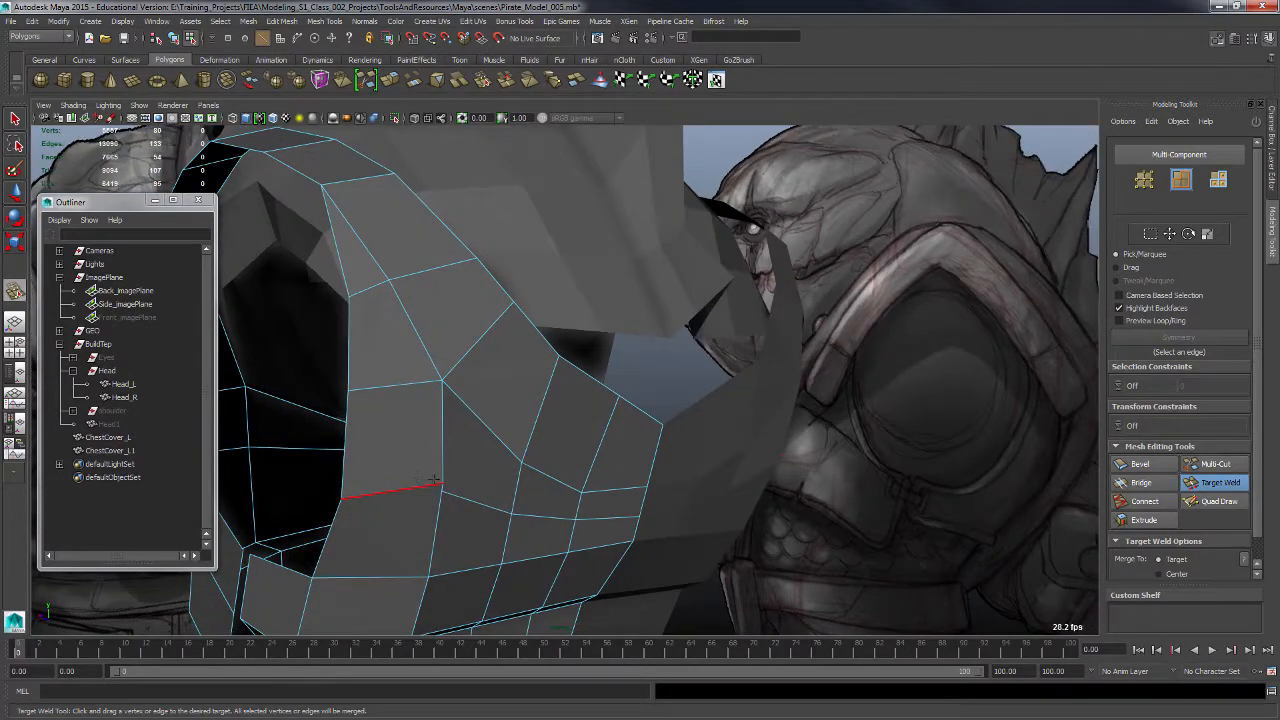
alt+right_drag(442, 495, 490, 532)
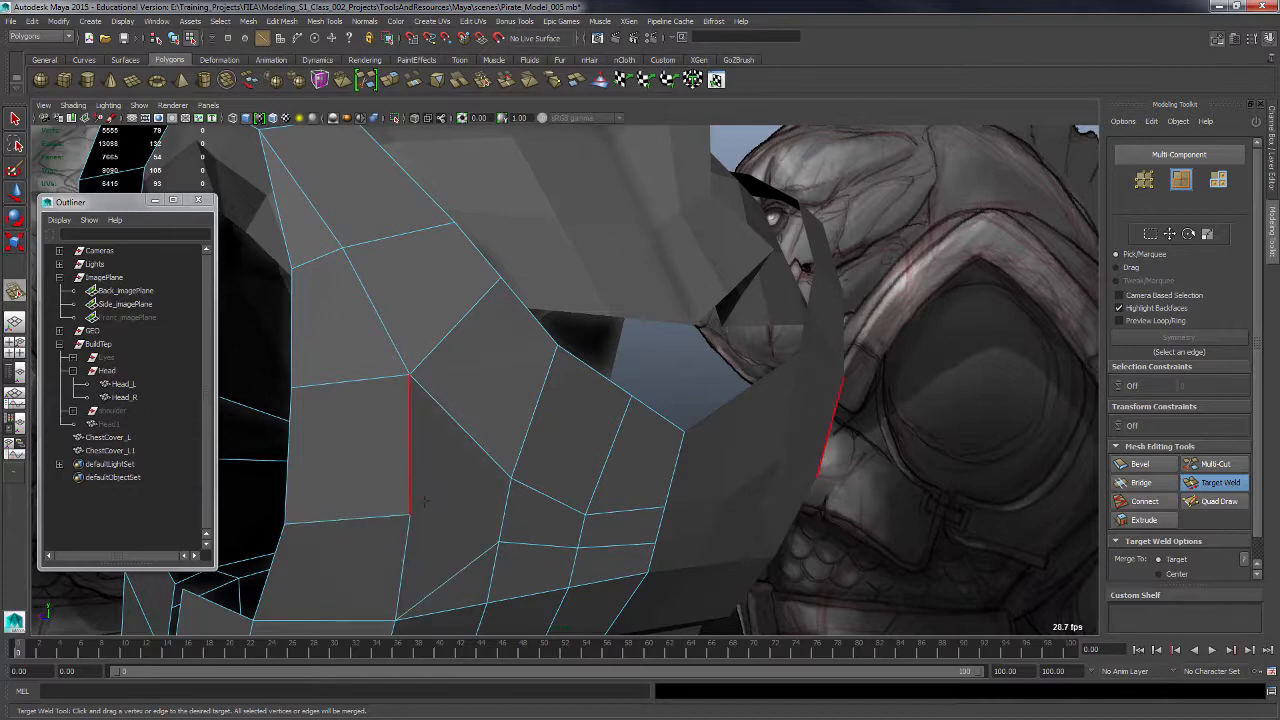
drag(401, 569, 441, 493)
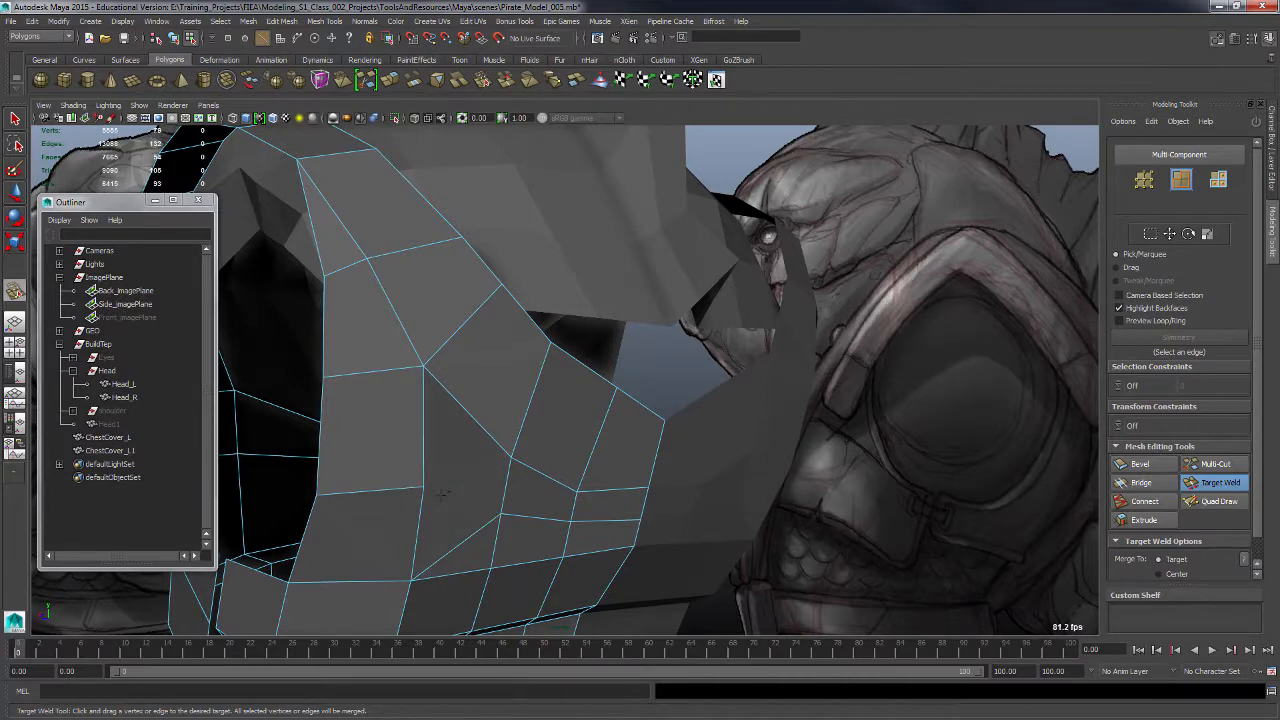
key(ctrl+z)
alt+drag(535, 470, 580, 375)
key(q)
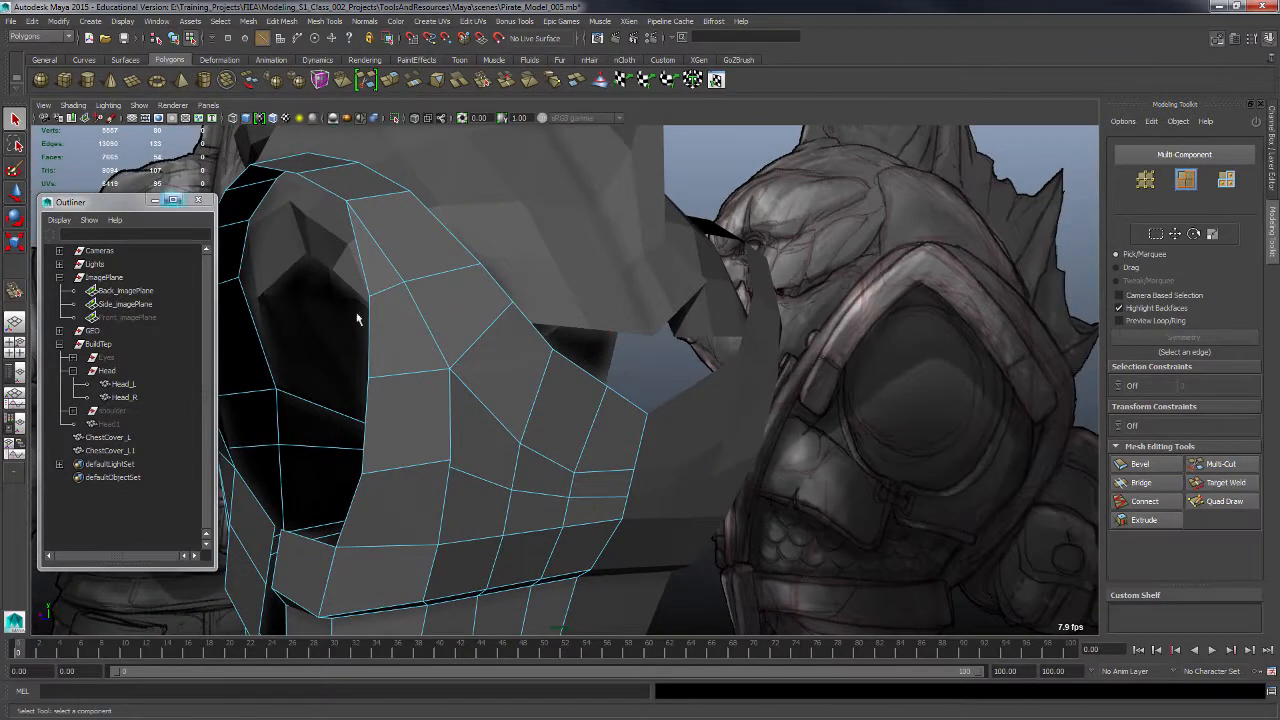
Step: Merge the overlapping vertices at the outer end of the new chest row into one
alt+drag(520, 405, 495, 410)
key(F9)
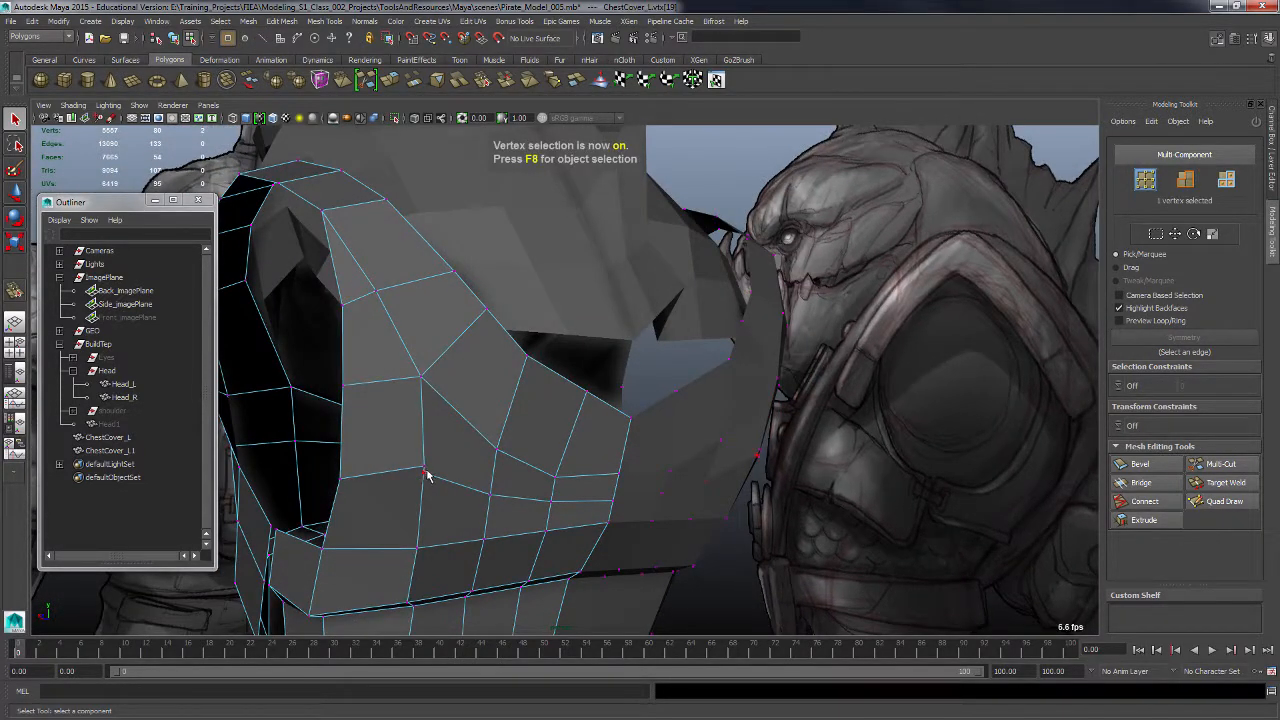
shift+click(425, 473)
shift+right_drag(425, 476, 428, 408)
Step: Raise the curved chest edge's vertices at and beside the centre line, and lift the neckline's centre vertex
alt+drag(583, 443, 564, 465)
key(w)
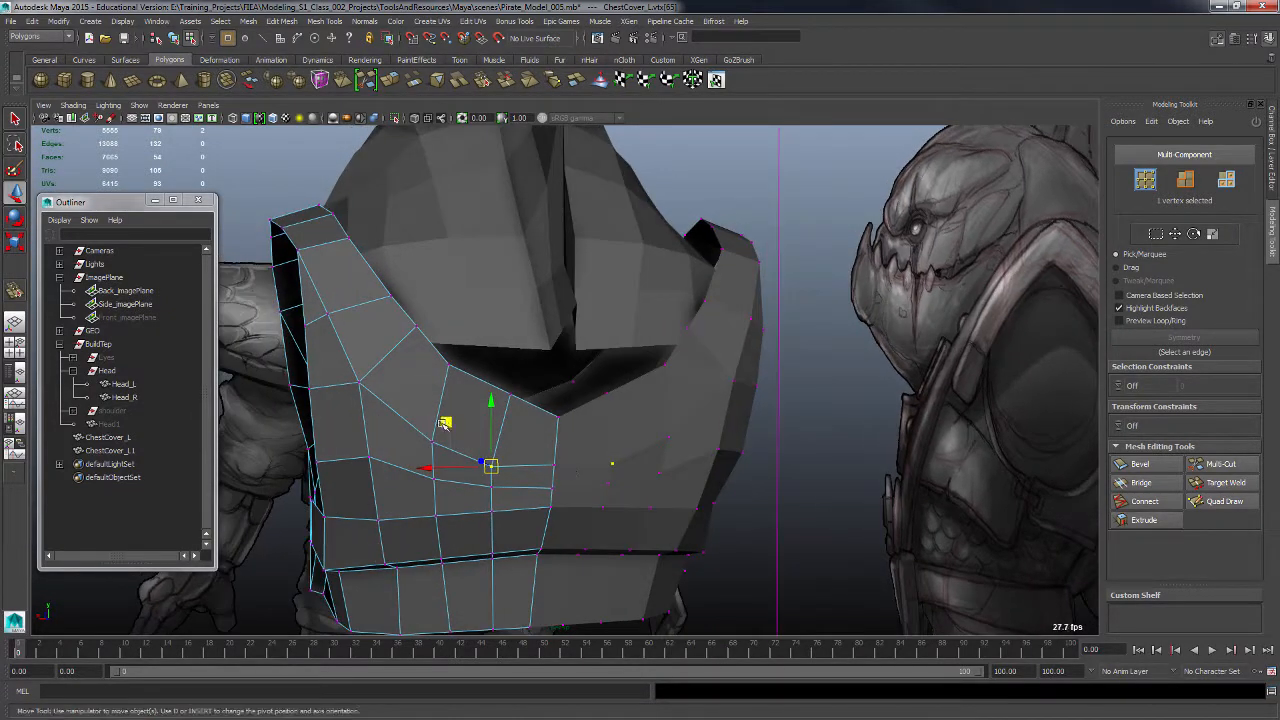
ctrl+drag(447, 421, 457, 396)
shift+click(558, 421)
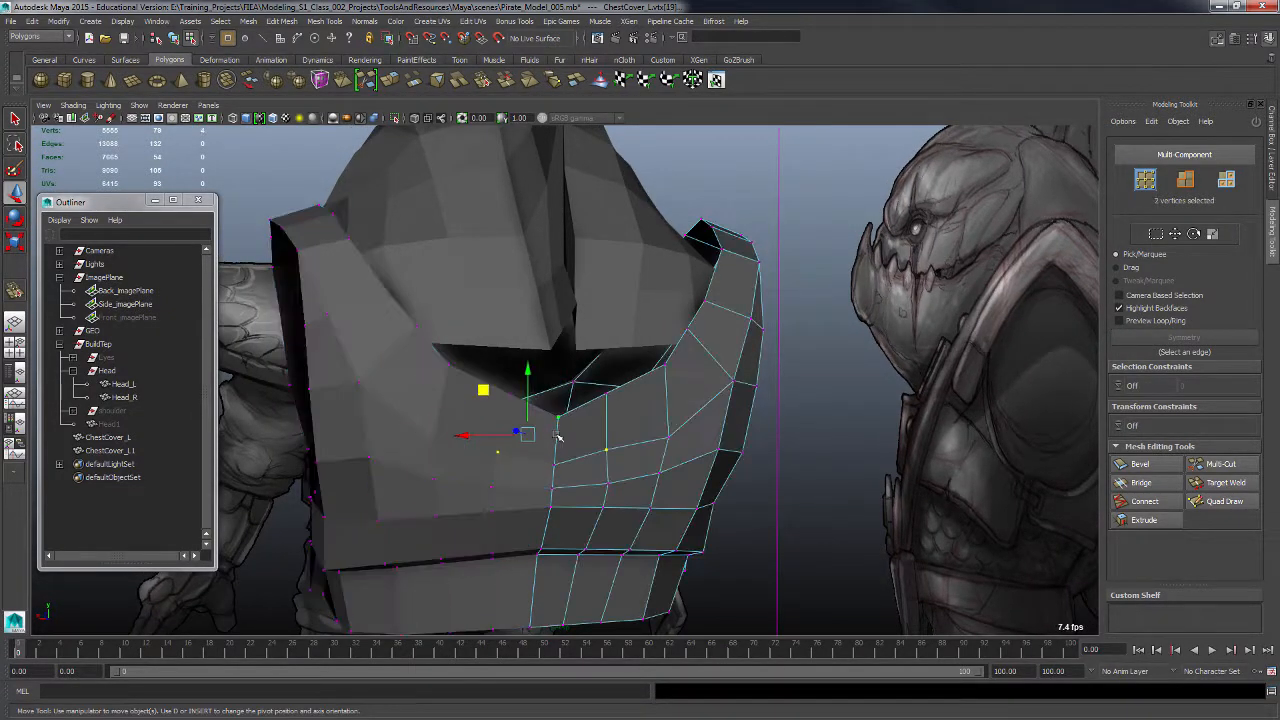
click(558, 462)
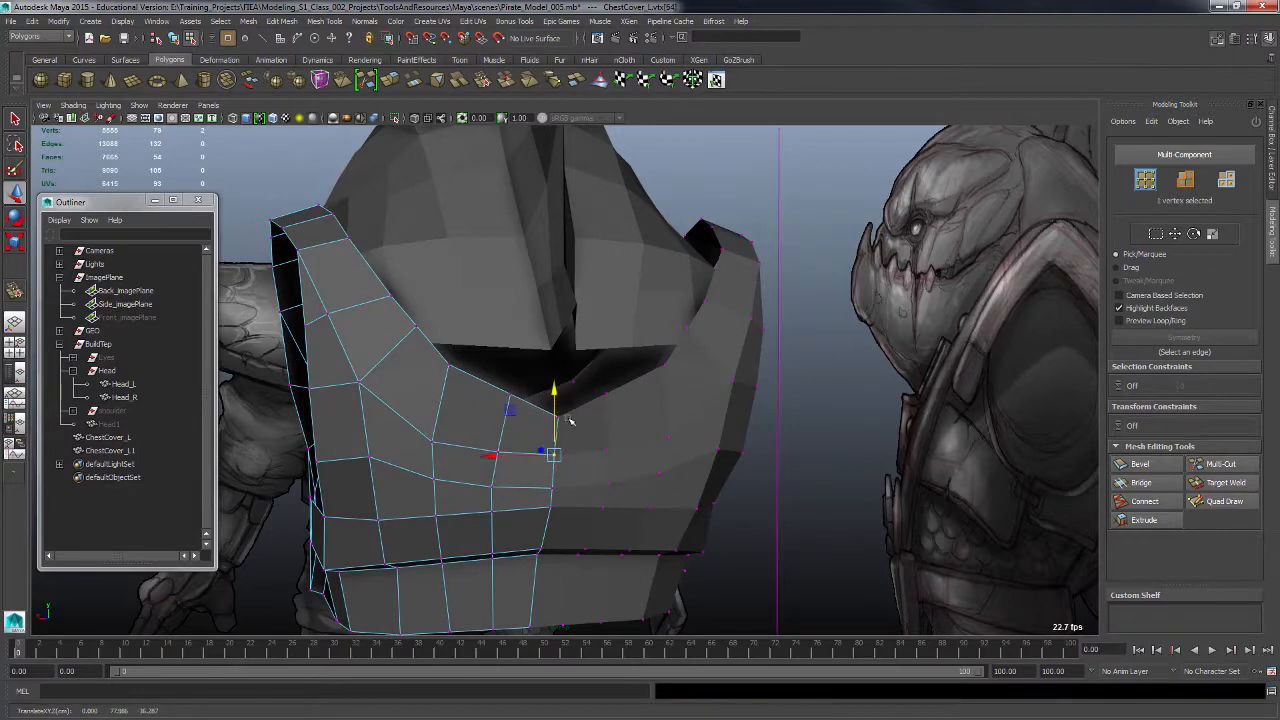
click(560, 408)
drag(560, 406, 560, 394)
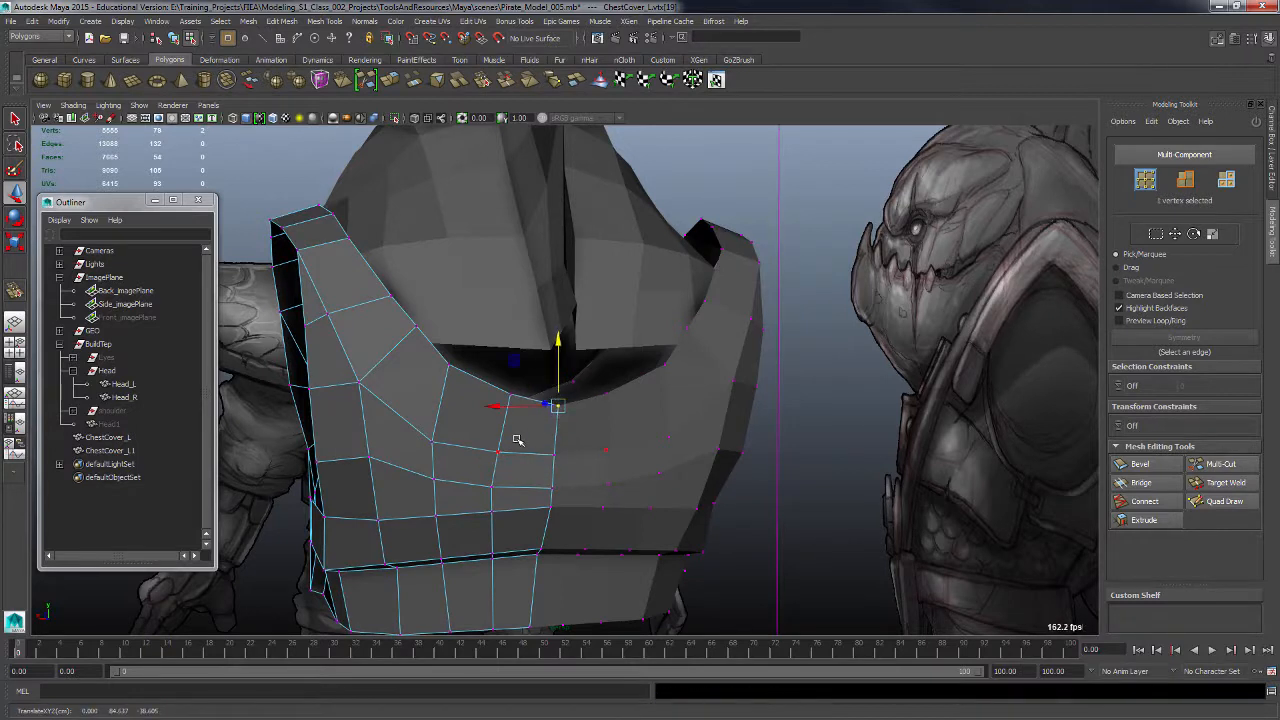
Step: Move the curved chest edge's middle vertex up and outward to follow the neckline
click(433, 439)
drag(386, 397, 391, 383)
alt+drag(540, 384, 565, 431)
alt+drag(449, 438, 474, 434)
drag(393, 368, 493, 447)
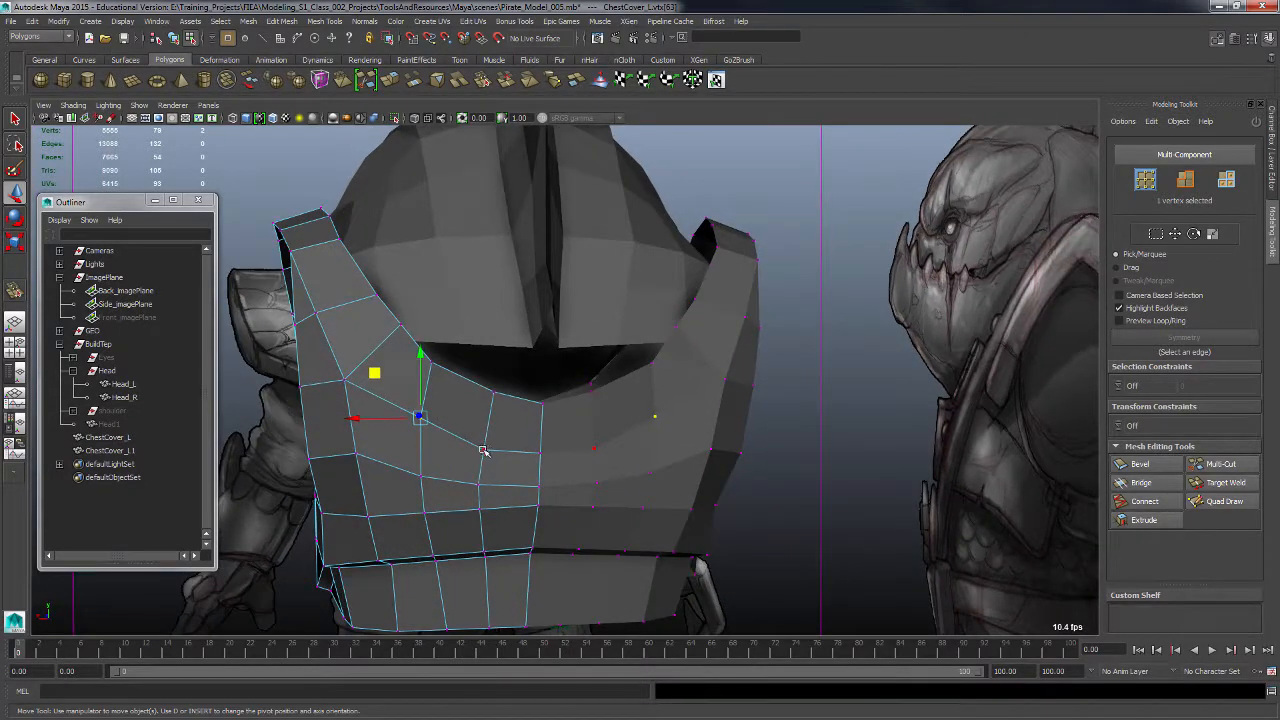
Step: Raise the curved edge's vertex beside the centre line so the edge flow follows the neckline
drag(441, 405, 433, 395)
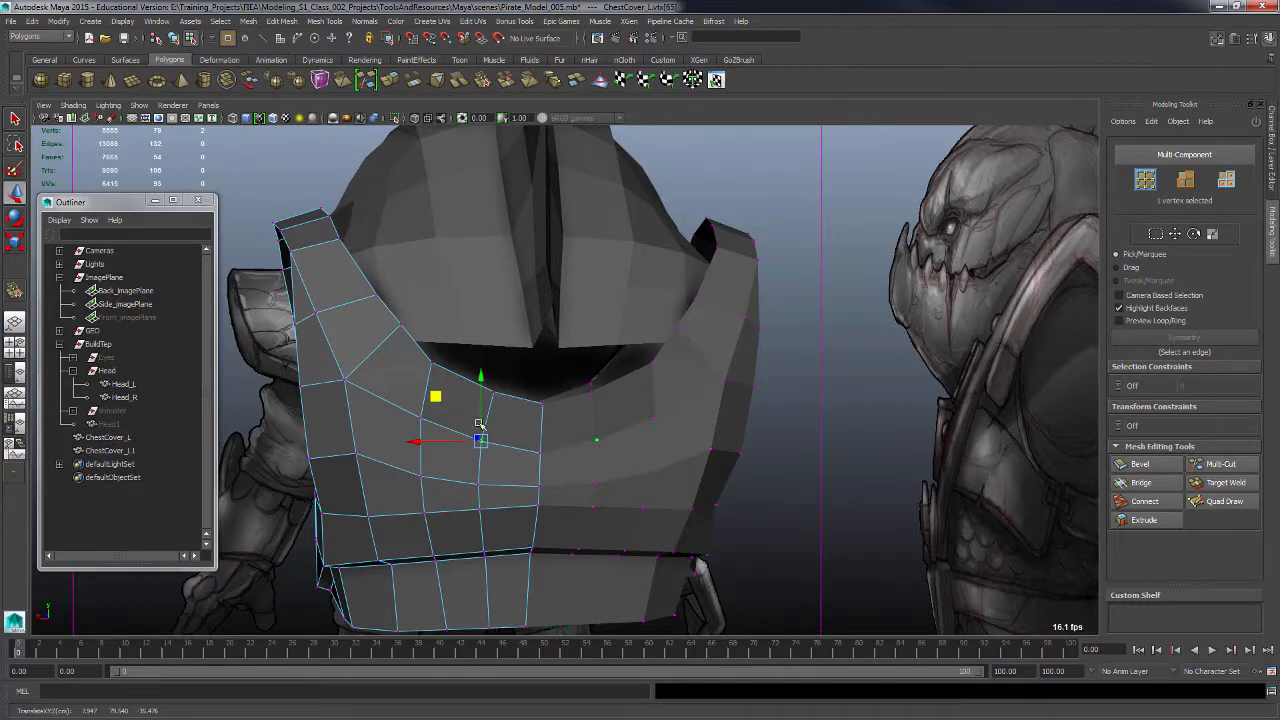
alt+drag(486, 449, 599, 472)
alt+middle_drag(680, 456, 611, 449)
alt+drag(611, 449, 535, 452)
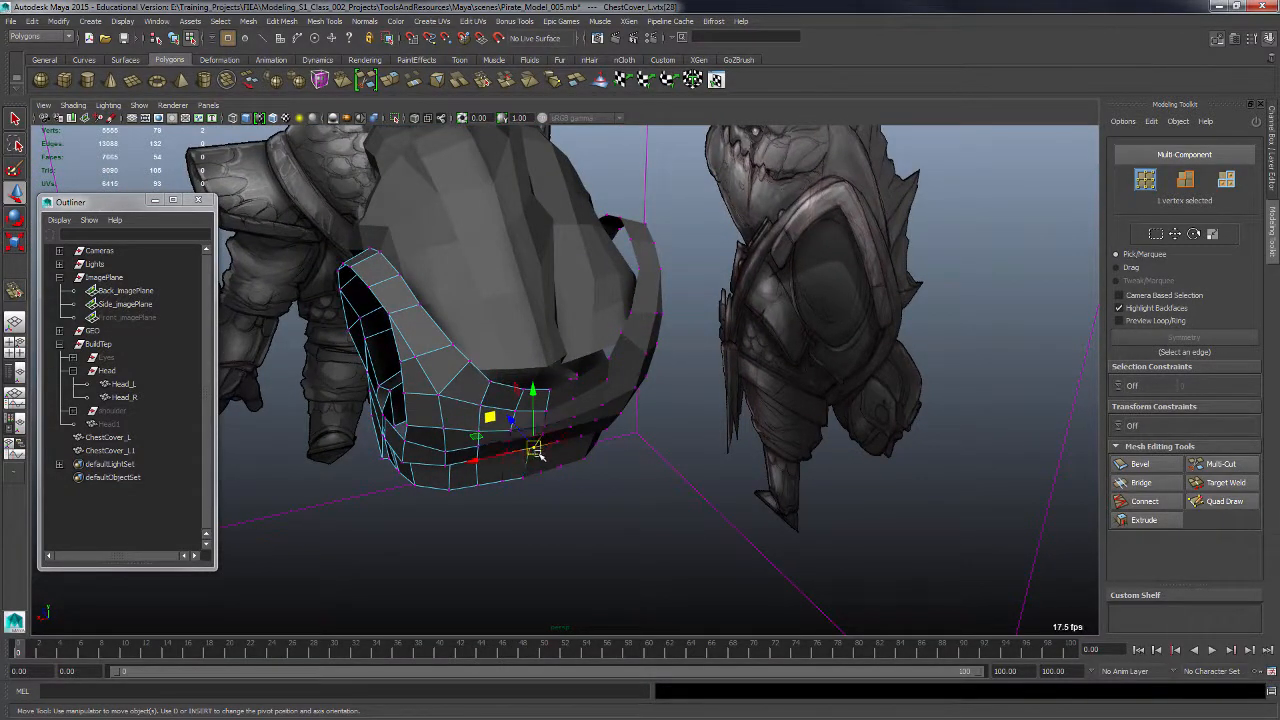
Step: Pull the chest cover panel's side and middle vertices outward with soft selection, rounding its curve as seen from above
key(b)
drag(533, 449, 575, 441)
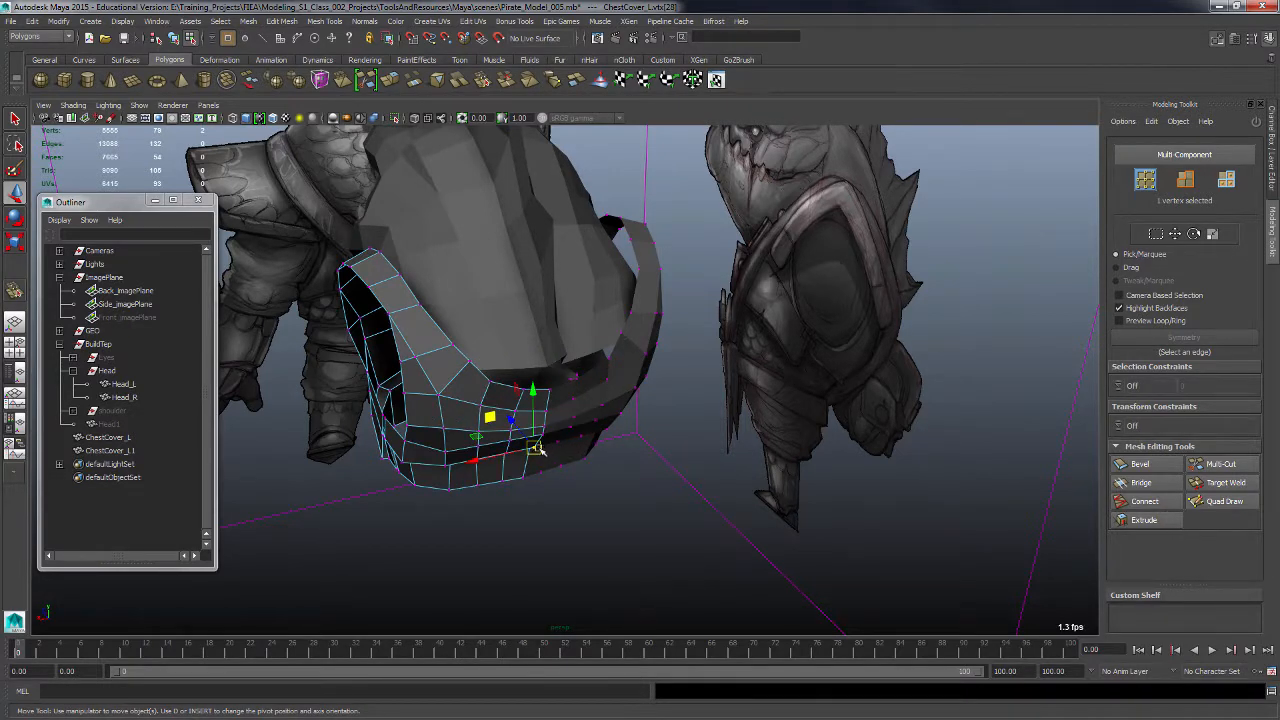
mouse_move(535, 448)
mouse_down()
mouse_move(583, 443)
mouse_move(537, 449)
mouse_move(582, 459)
mouse_move(585, 441)
mouse_move(574, 466)
mouse_move(594, 460)
mouse_move(569, 477)
mouse_move(508, 440)
mouse_move(531, 466)
mouse_up()
alt+drag(429, 509, 412, 503)
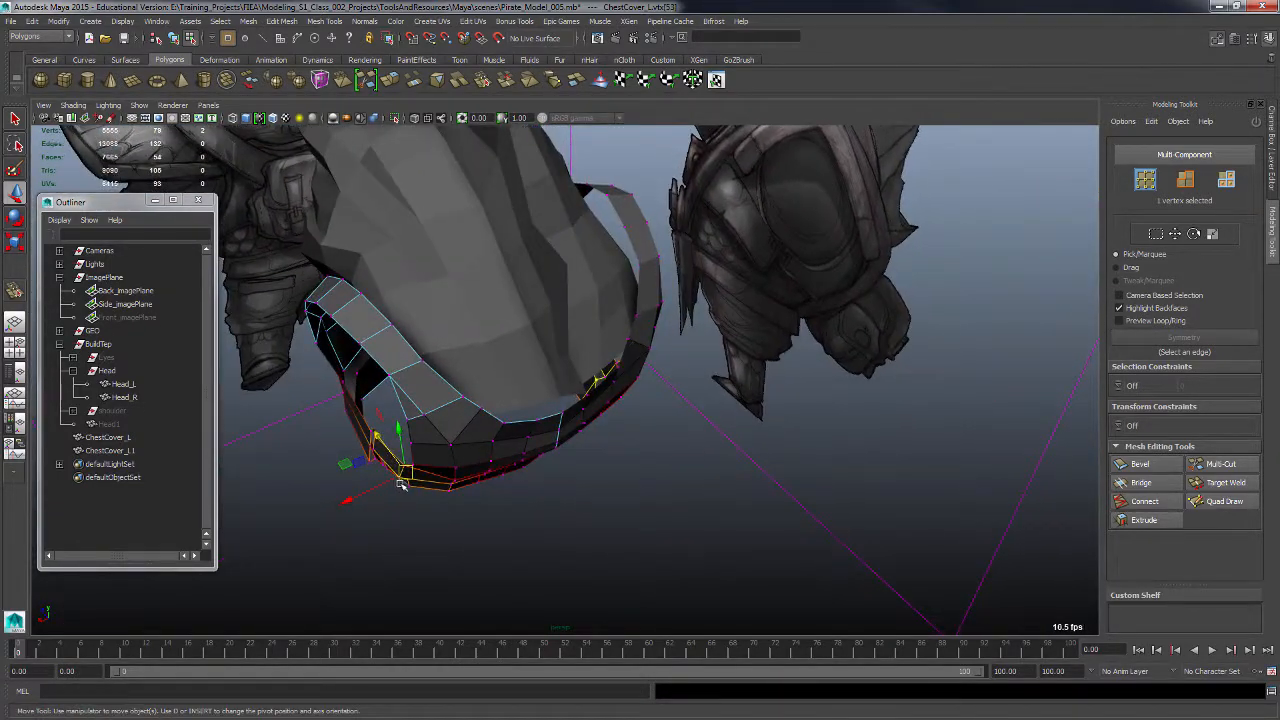
drag(348, 470, 410, 476)
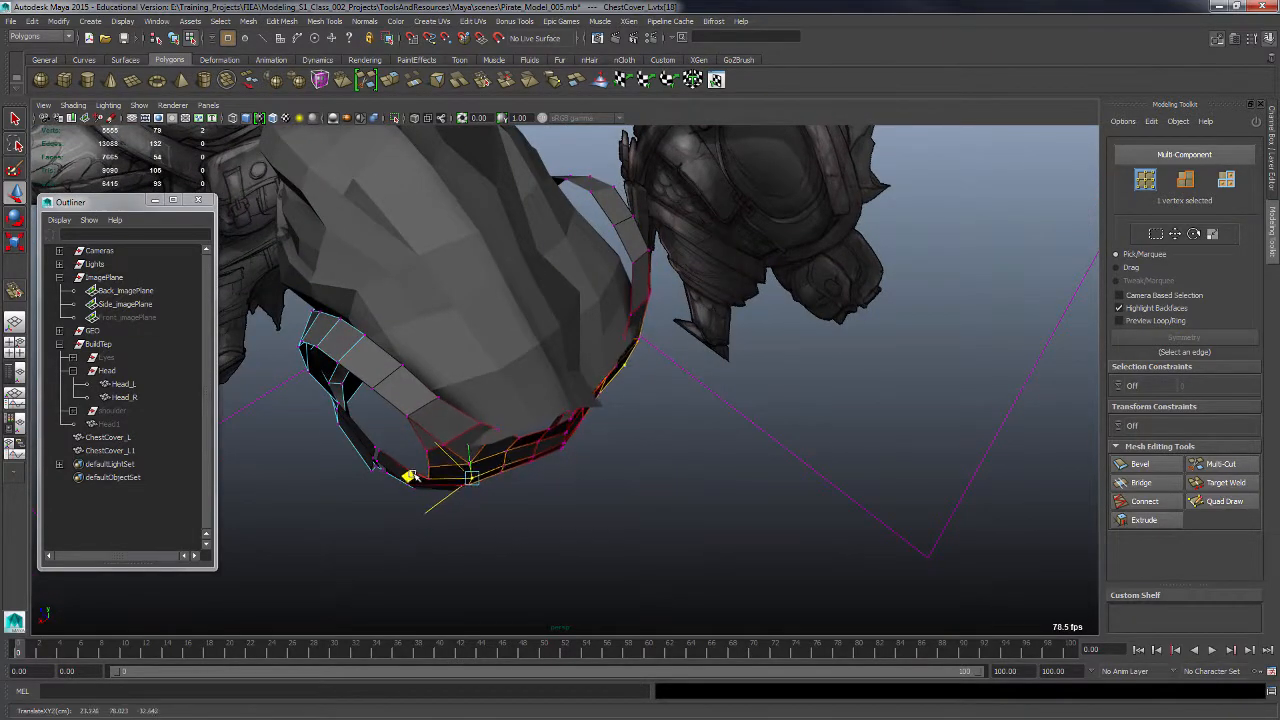
click(514, 466)
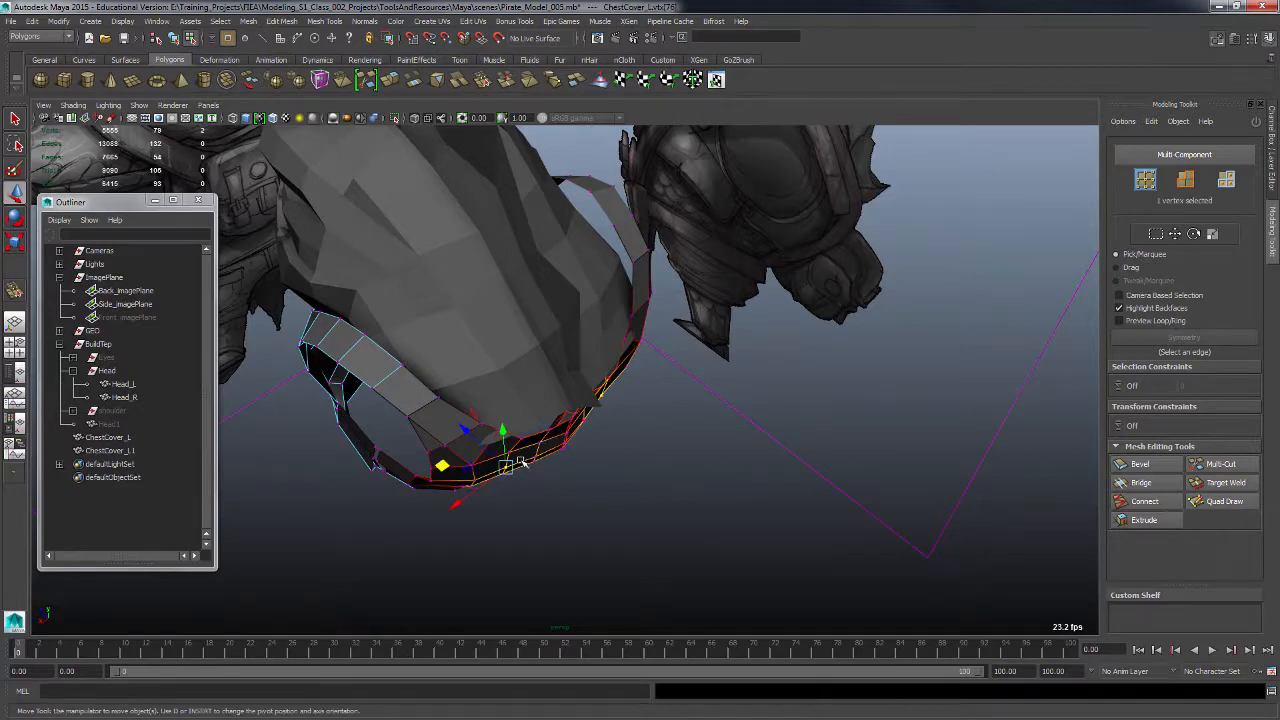
key(b)
drag(520, 463, 443, 467)
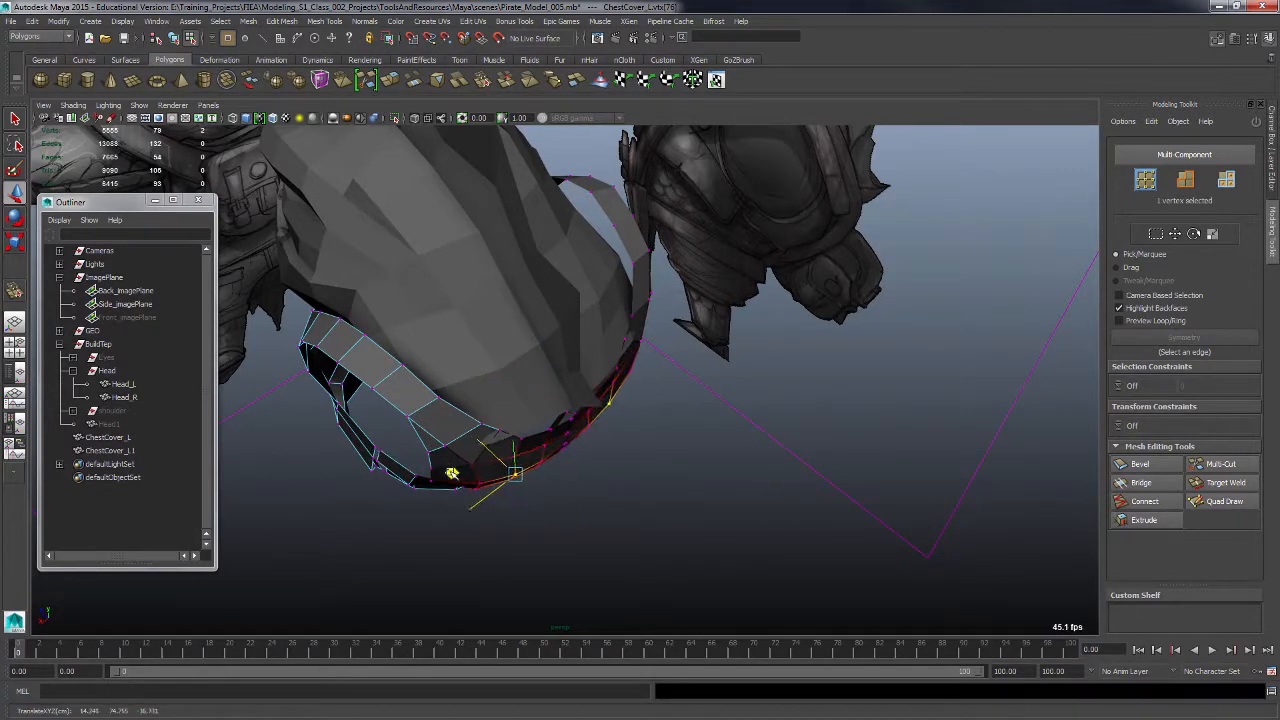
alt+drag(540, 474, 617, 410)
Step: Turn off soft selection, convert the centre-line edges of both plates to vertices, and line them up along the mirror axis
key(F8)
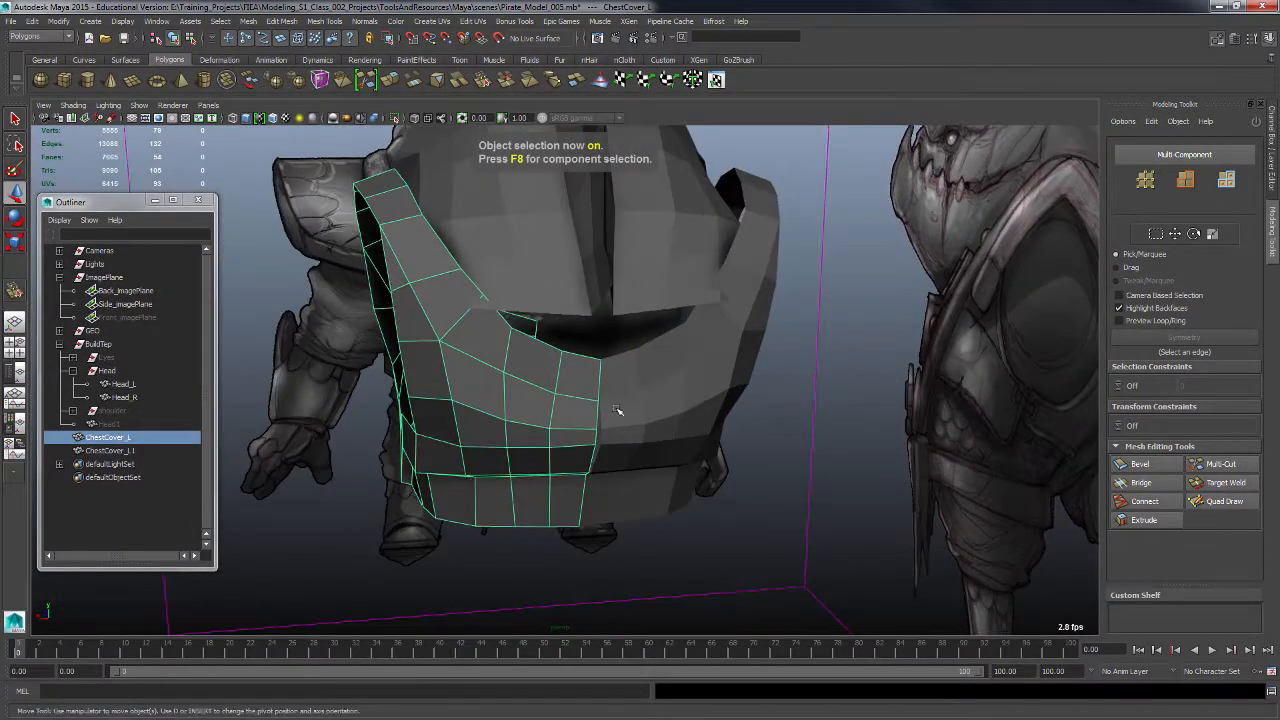
key(F8)
click(599, 395)
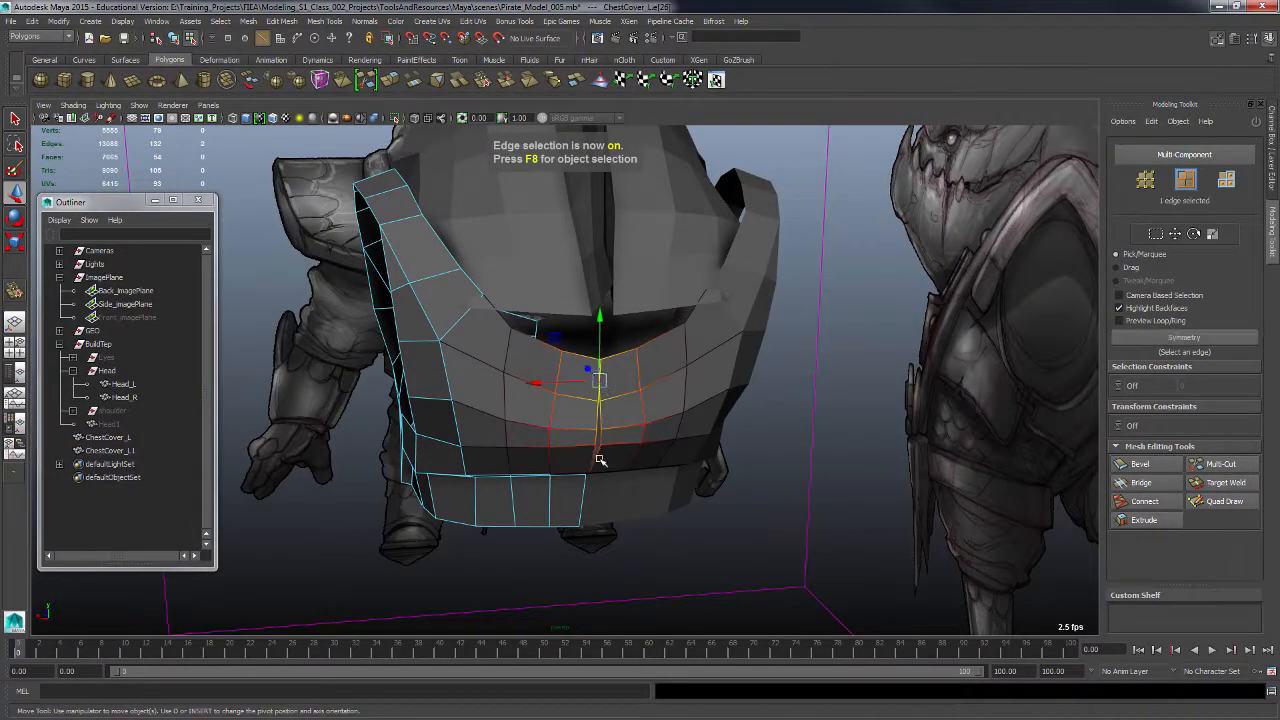
key(b)
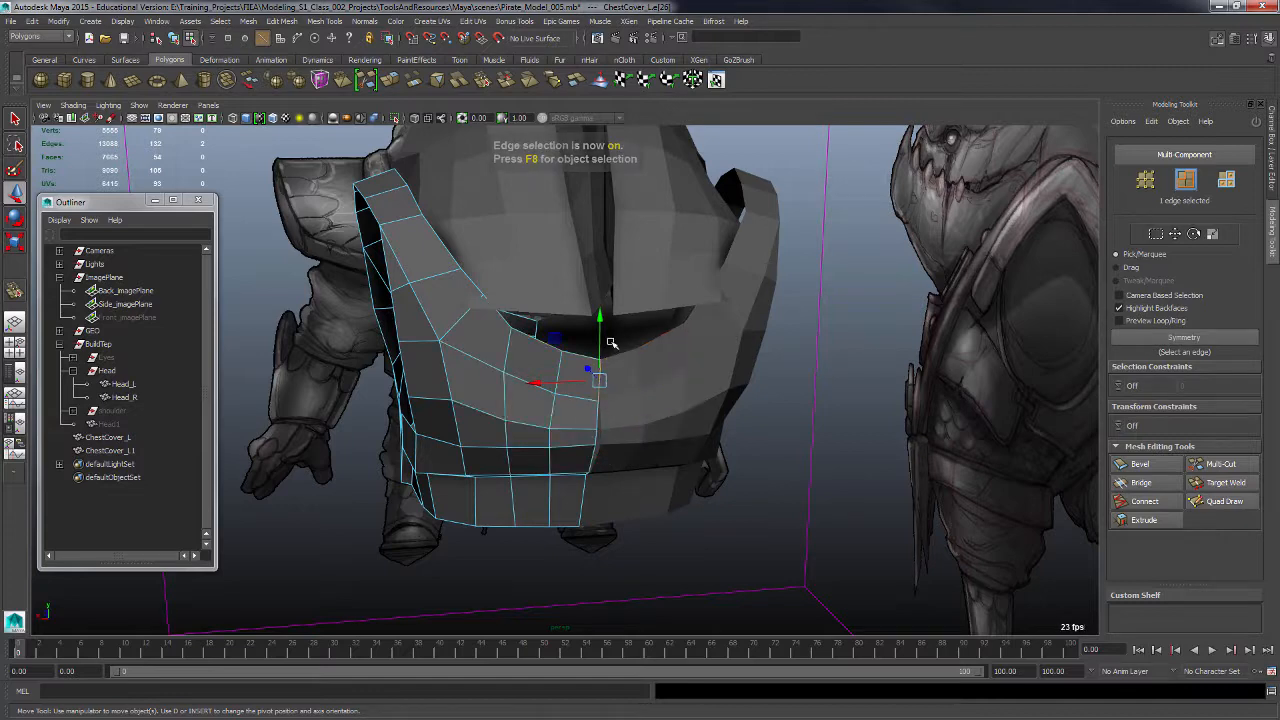
alt+drag(620, 443, 608, 435)
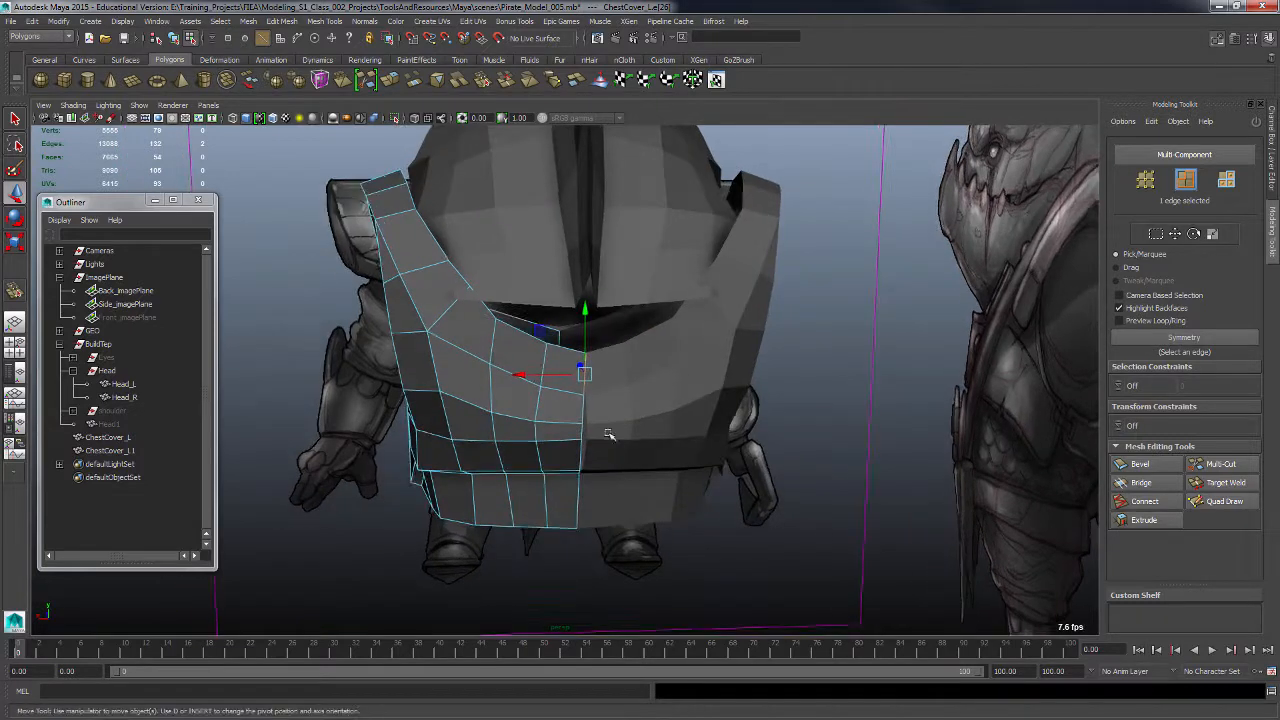
shift+click(578, 508)
alt+drag(594, 514, 602, 486)
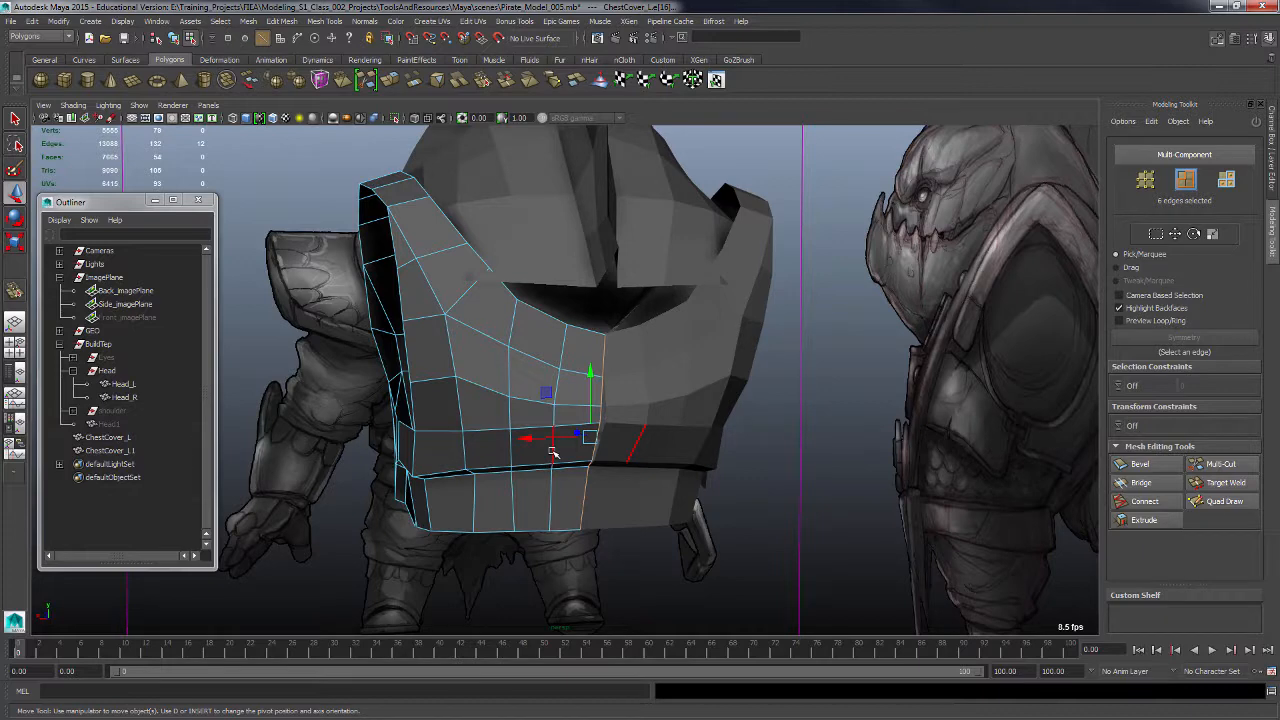
key(ctrl+F9)
mouse_move(553, 453)
alt+mouse_down()
mouse_move(628, 489)
mouse_move(547, 452)
alt+mouse_up()
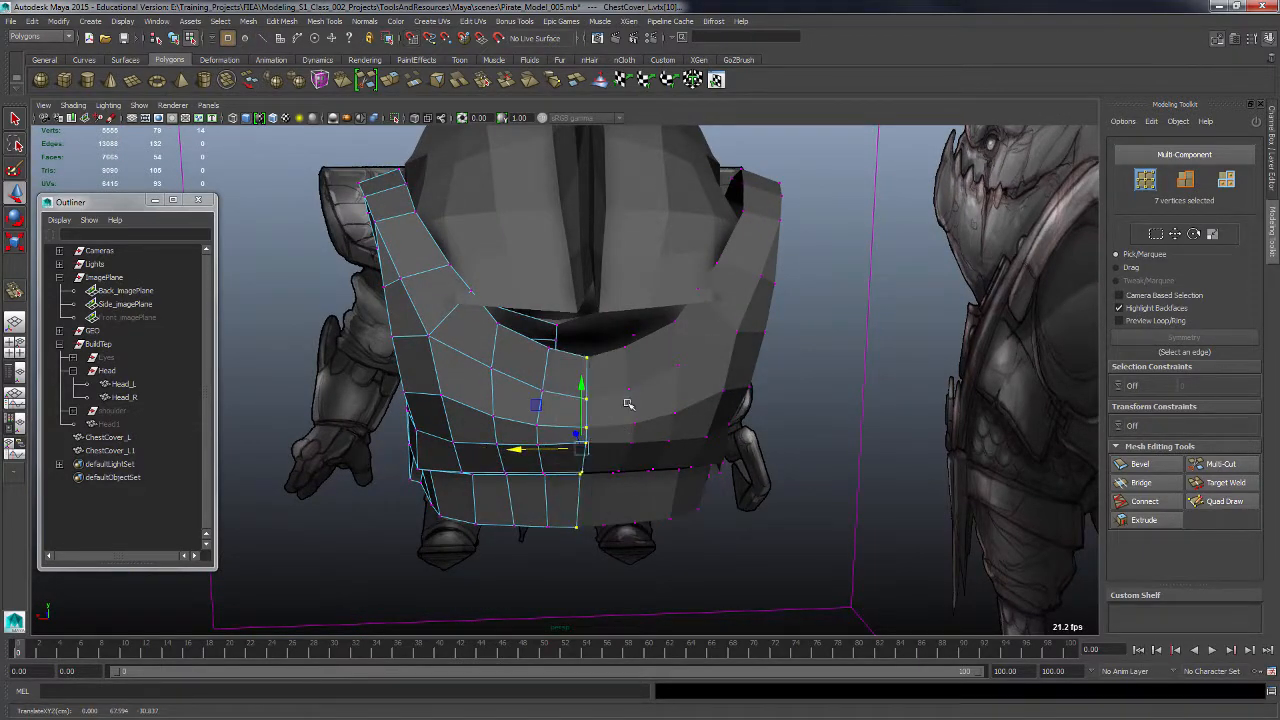
Step: Select all border edges around the chest cover's armhole and extrude them inward to form a narrow rim
alt+drag(627, 404, 761, 493)
alt+drag(745, 553, 728, 388)
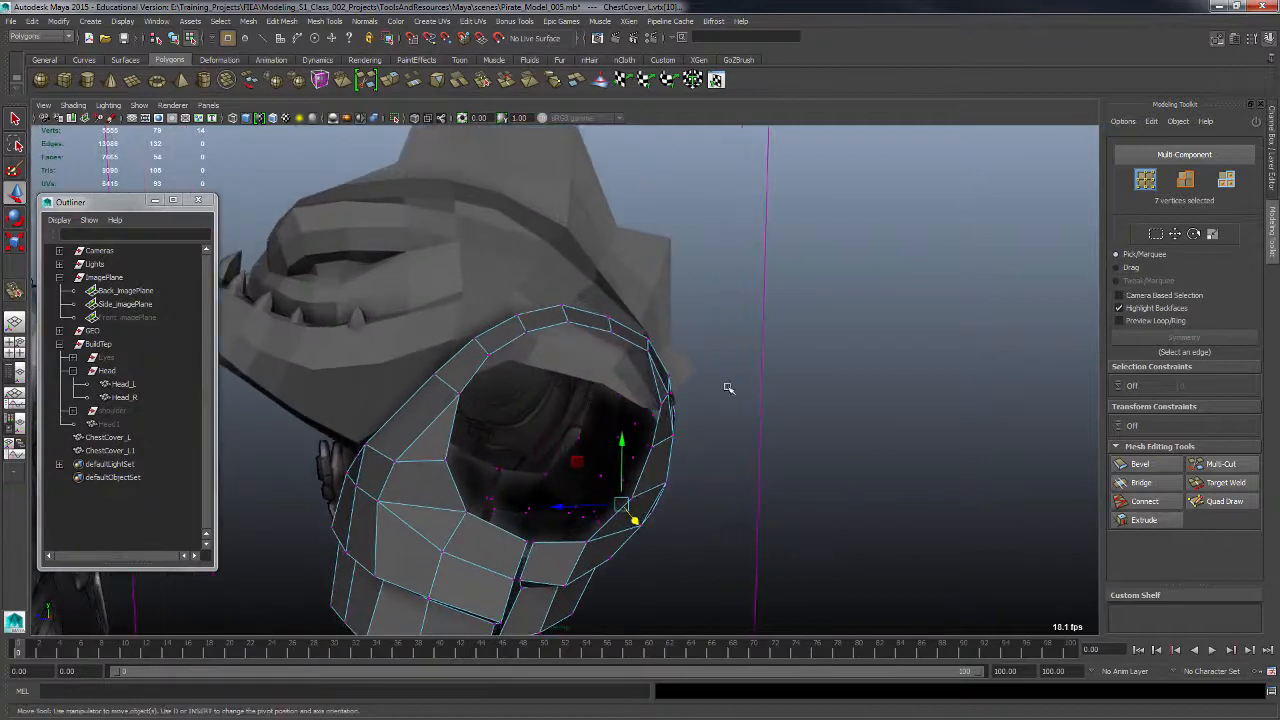
key(F10)
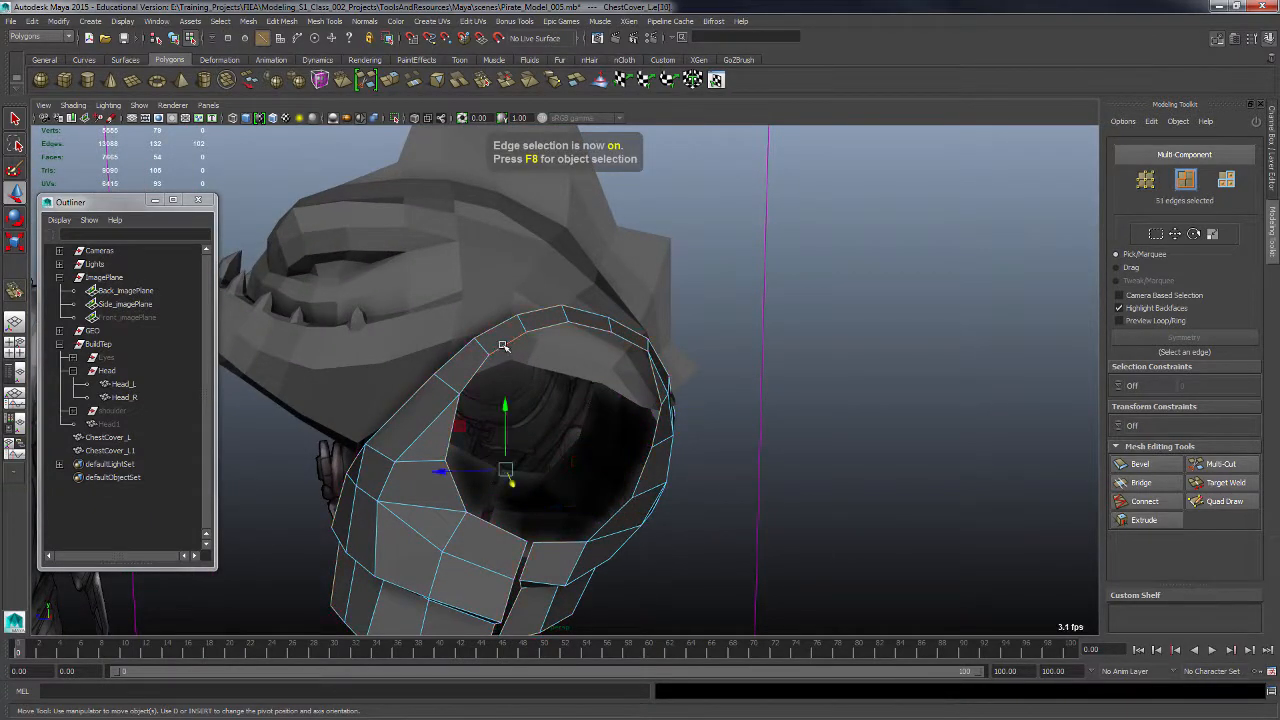
click(459, 493)
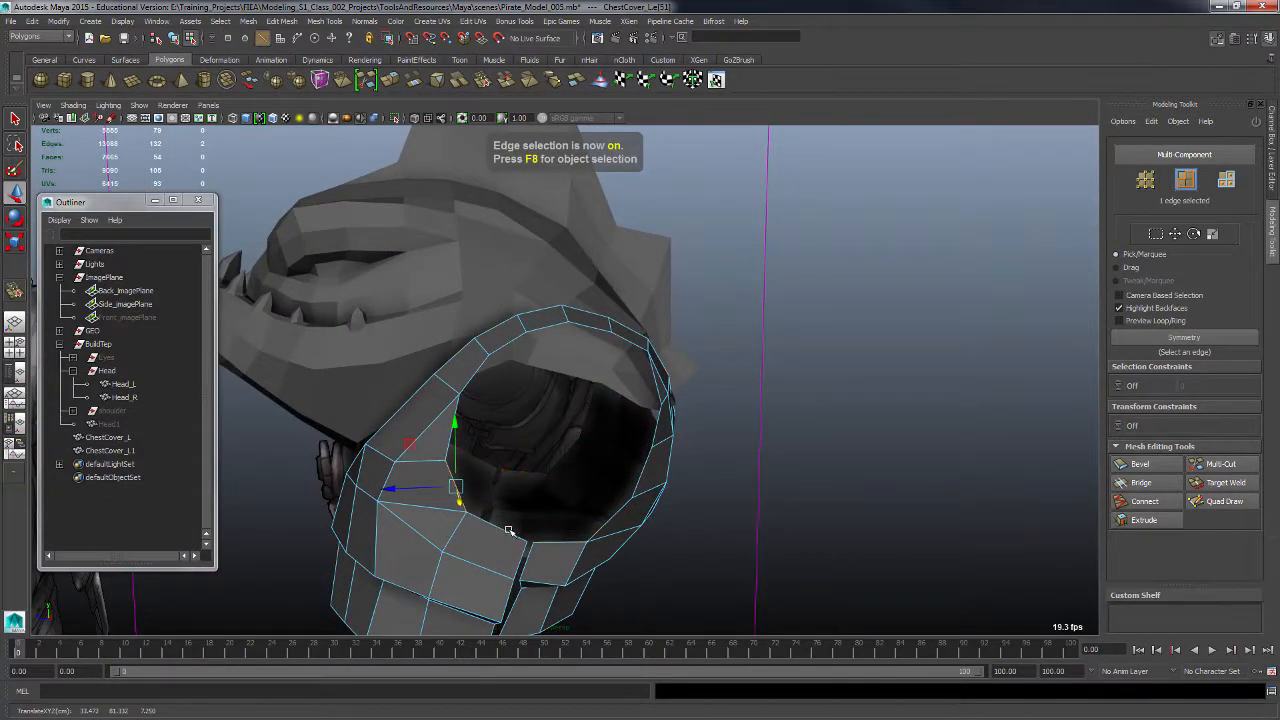
click(508, 531)
alt+drag(632, 560, 568, 531)
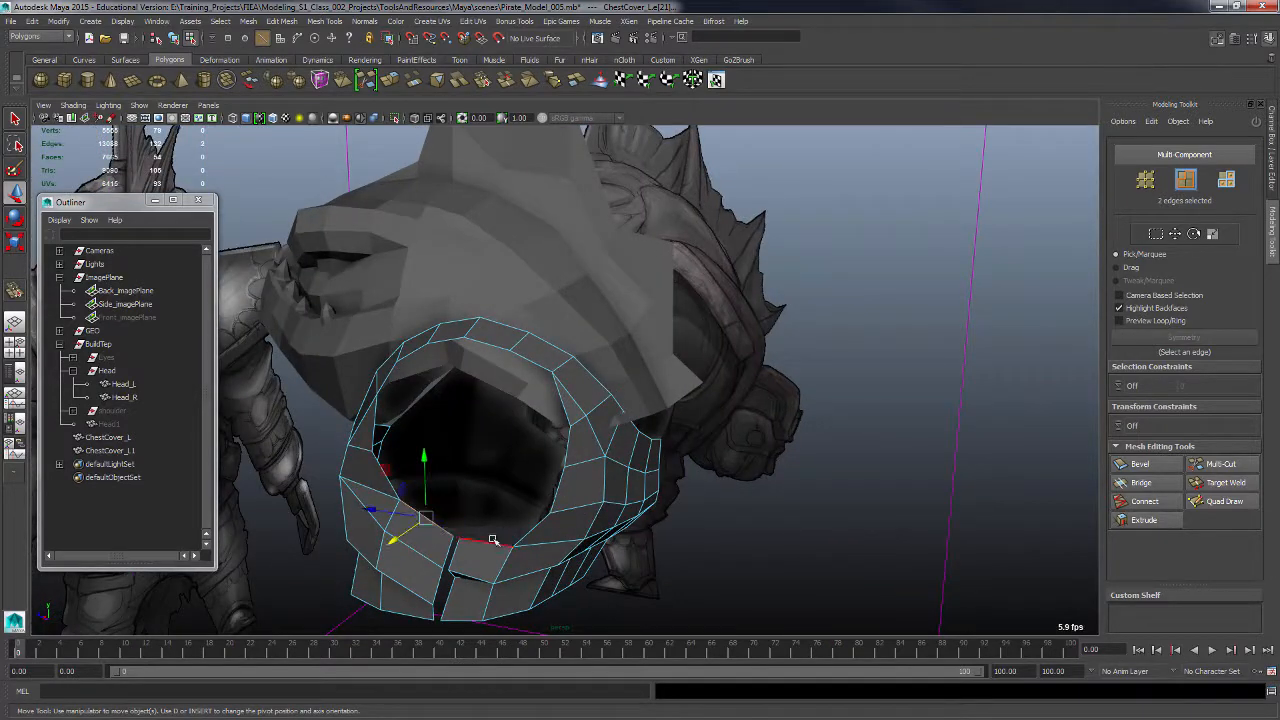
click(555, 563)
alt+drag(545, 436, 434, 412)
shift+double_click(434, 384)
shift+double_click(518, 341)
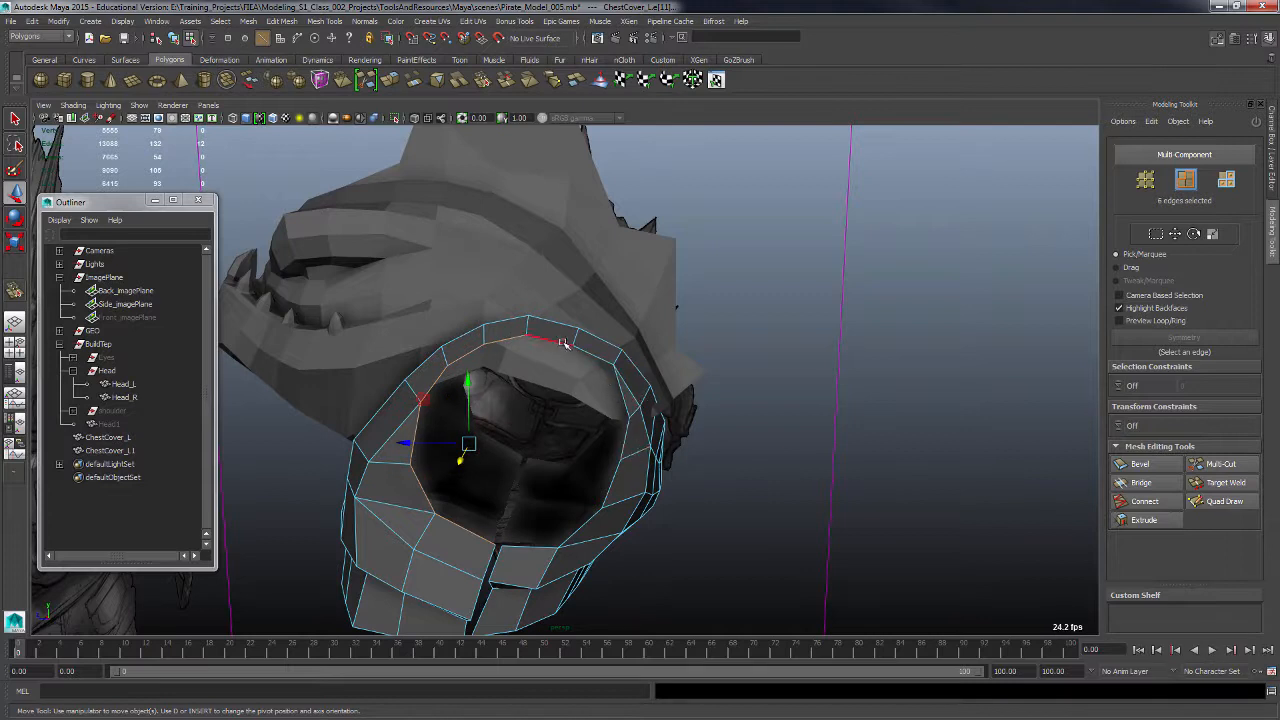
shift+click(564, 343)
shift+click(597, 358)
shift+click(625, 404)
shift+click(625, 440)
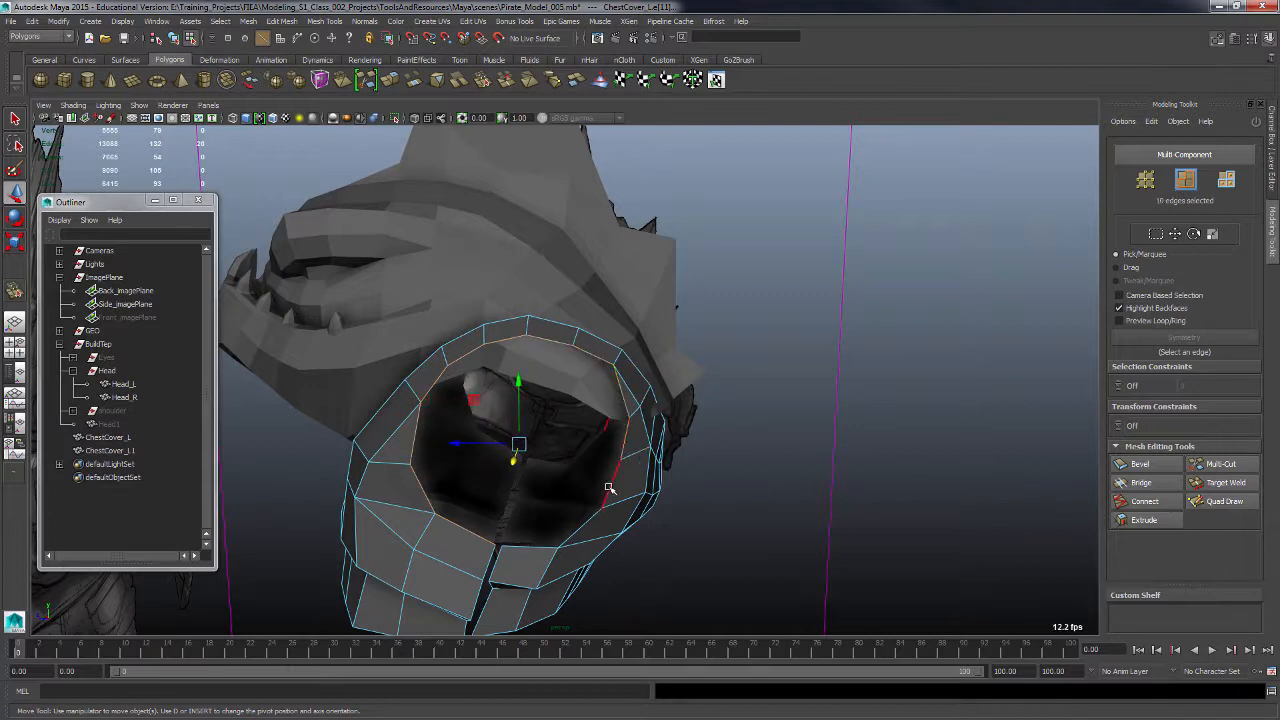
shift+click(609, 487)
shift+click(583, 522)
alt+drag(568, 556, 501, 478)
shift+right_drag(501, 478, 507, 512)
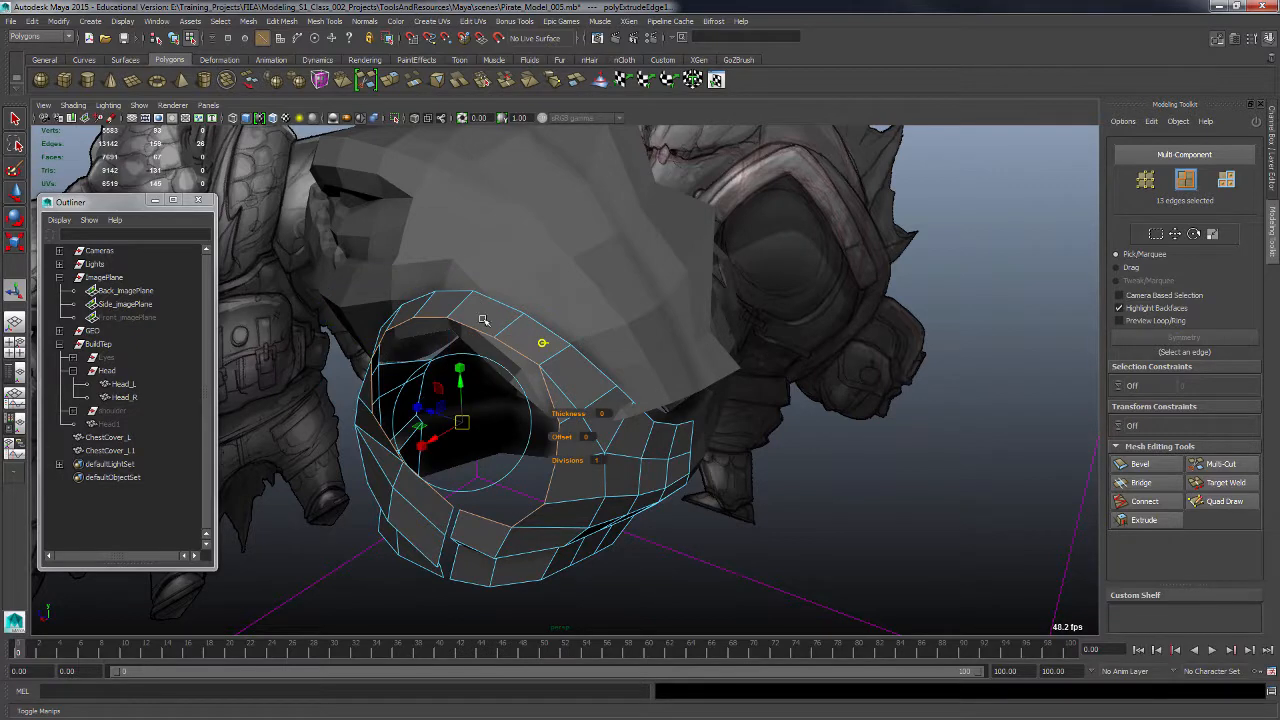
alt+drag(458, 320, 447, 422)
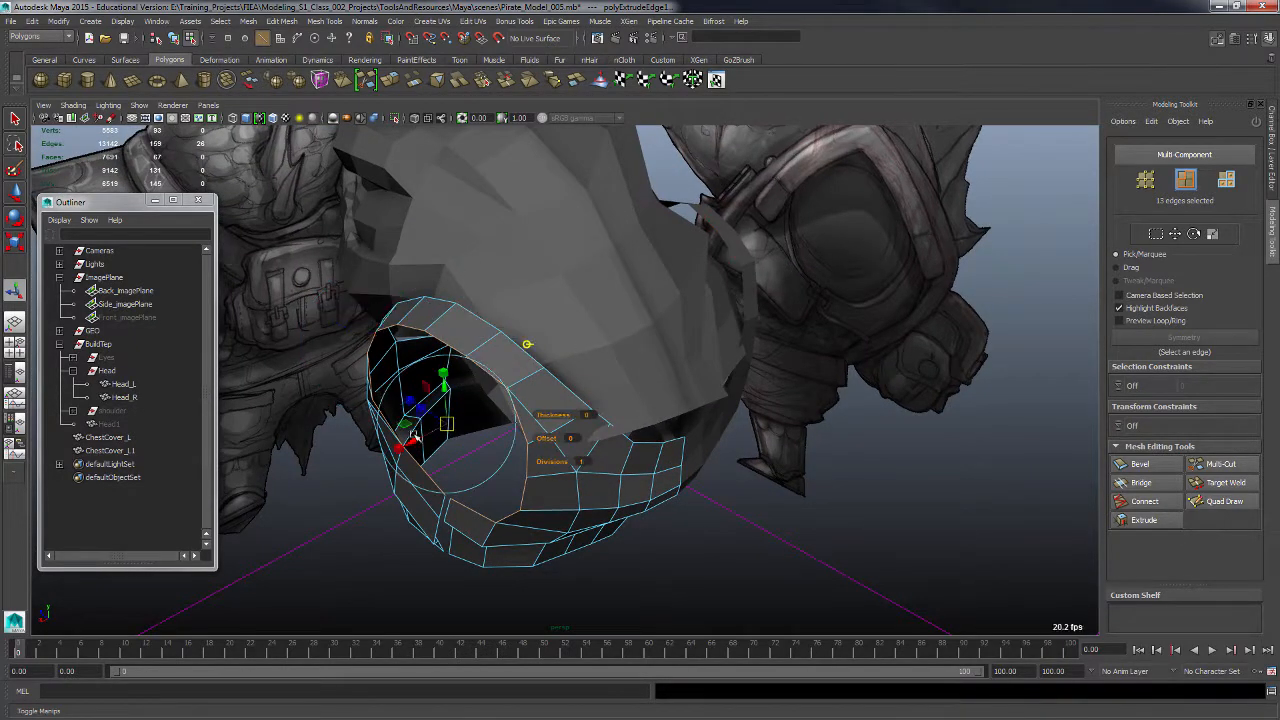
alt+drag(485, 474, 573, 383)
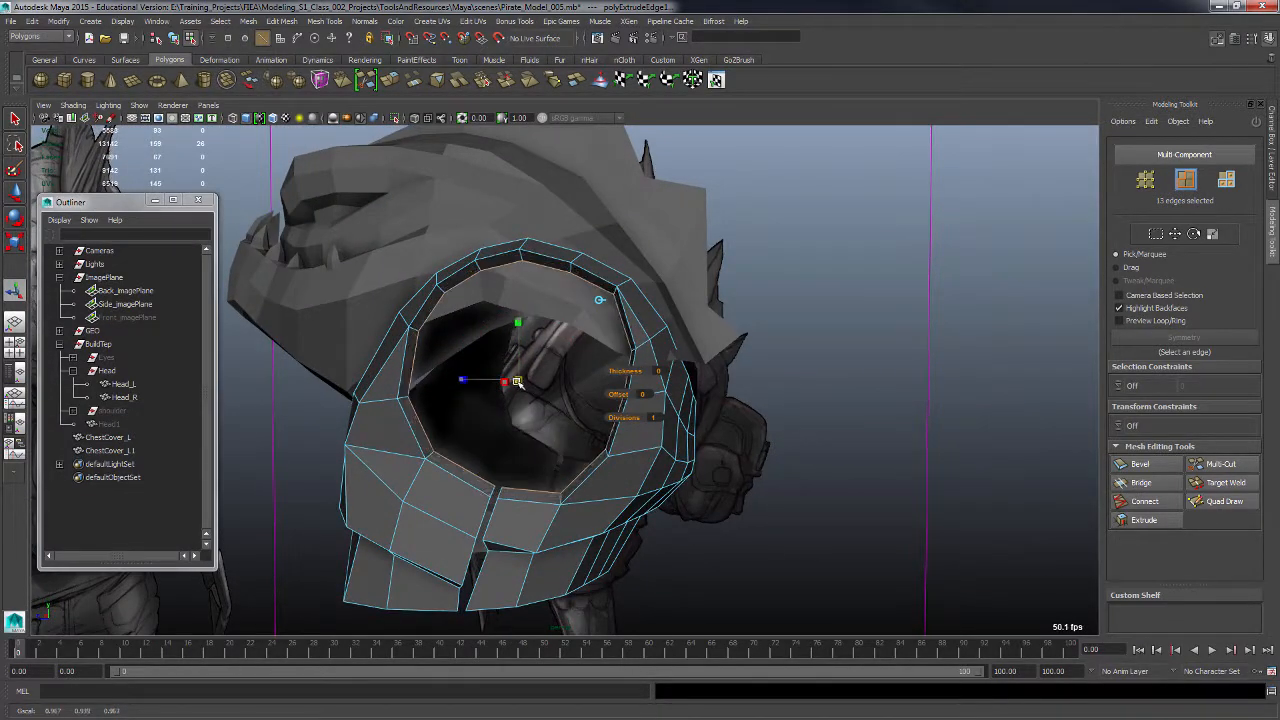
alt+drag(517, 381, 502, 450)
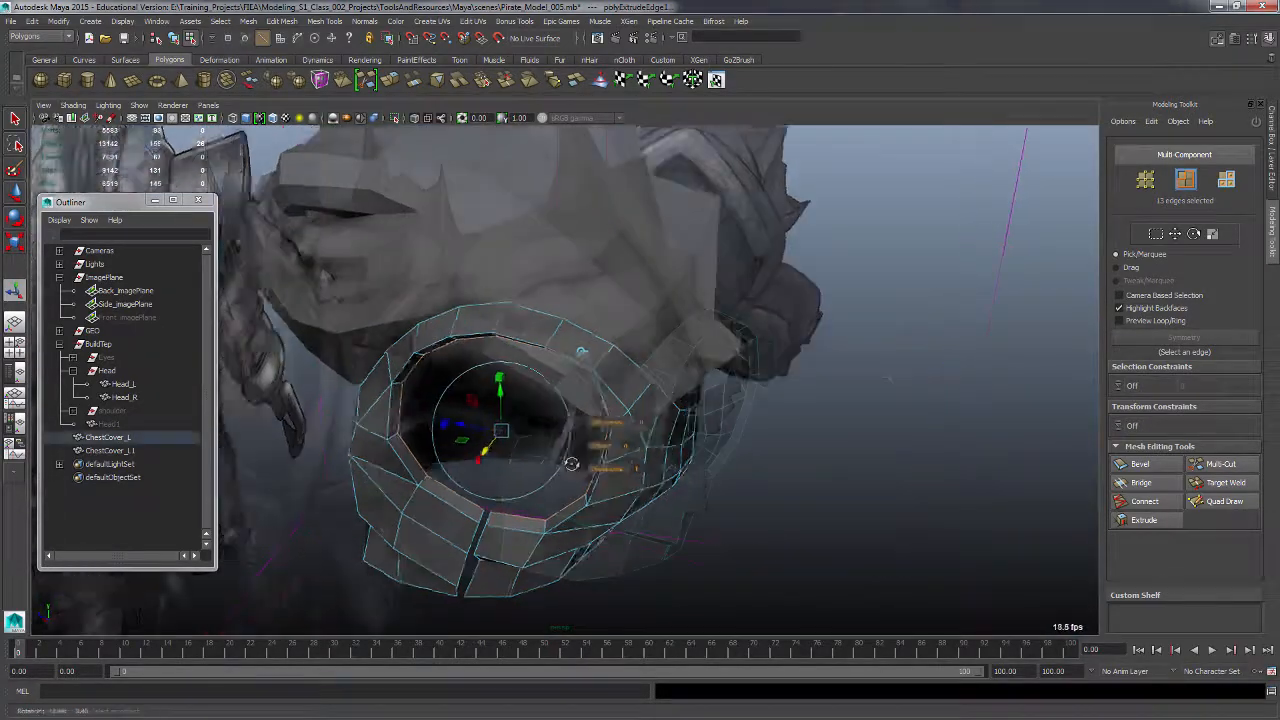
Step: Move the front reference image plane along its depth axis, clear of the model
drag(794, 480, 830, 563)
key(w)
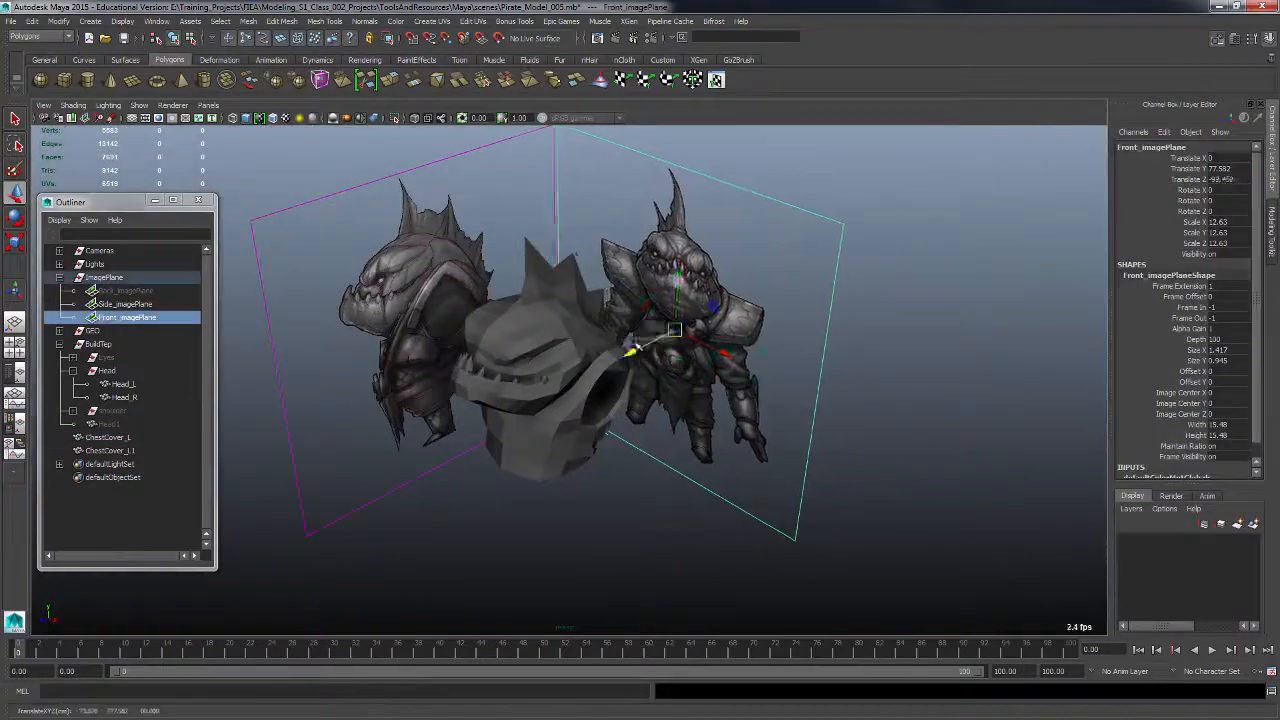
drag(634, 352, 690, 330)
alt+drag(694, 517, 600, 440)
Step: Extrude the chest cover's neckline border edges inward toward the head to give the rim thickness
click(674, 506)
key(F10)
double_click(674, 480)
shift+right_drag(563, 438, 571, 466)
alt+drag(659, 438, 610, 400)
drag(618, 340, 605, 339)
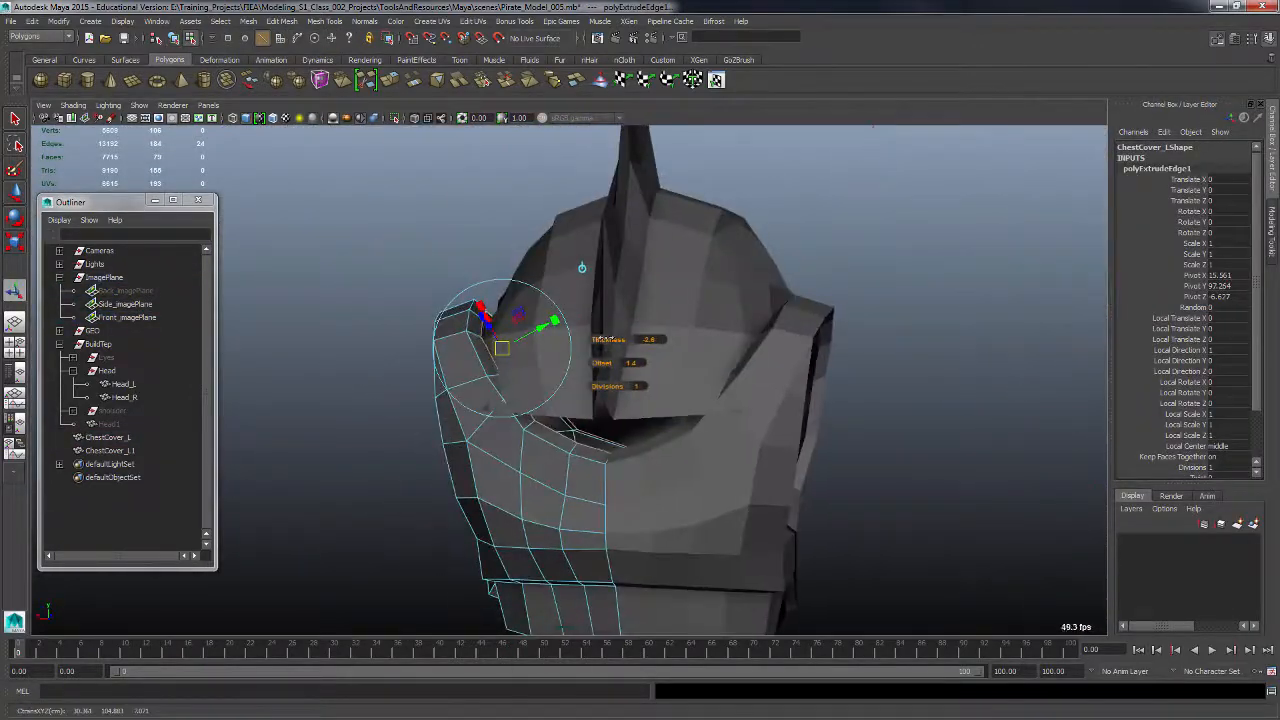
Step: Adjust the vertices on the shoulder strap's extruded neckline rim to even out its shape
alt+drag(664, 430, 745, 425)
key(F9)
drag(412, 444, 436, 418)
key(w)
alt+drag(480, 430, 440, 425)
drag(376, 422, 366, 423)
alt+drag(560, 400, 506, 378)
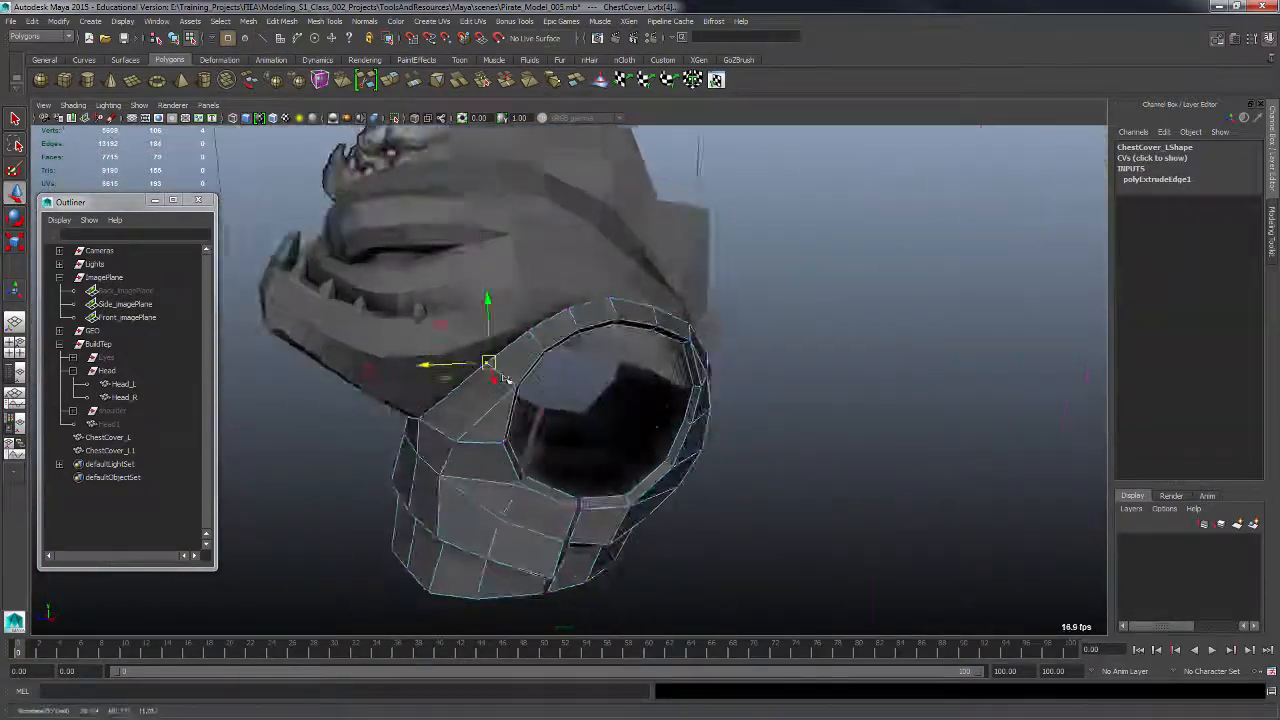
Step: Adjust the vertex on the head's lower edge sideways where it meets the chest cover
alt+drag(431, 316, 564, 463)
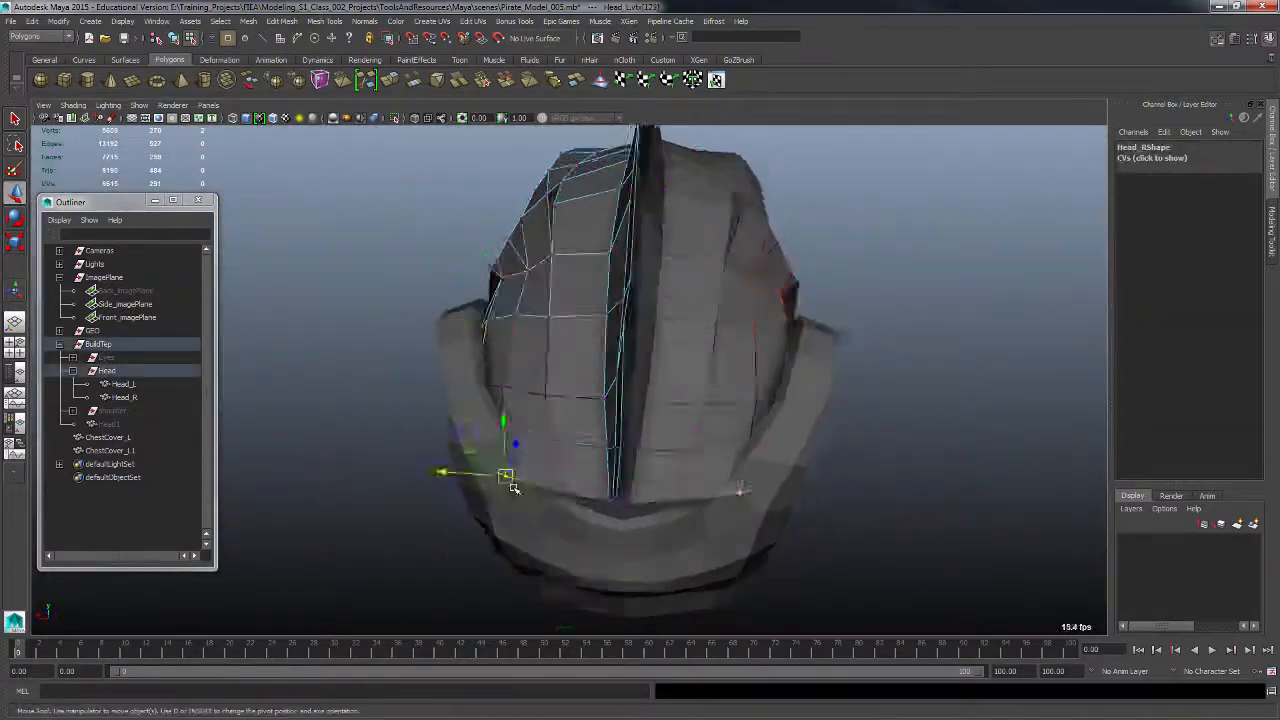
click(708, 411)
alt+drag(697, 464, 503, 534)
key(w)
alt+right_drag(503, 534, 426, 417)
Step: Use Append to Polygon to bridge the side seam gap between the upper plate's front and back halves
key(F8)
click(426, 417)
shift+right_drag(426, 417, 427, 488)
shift+right_drag(426, 417, 469, 419)
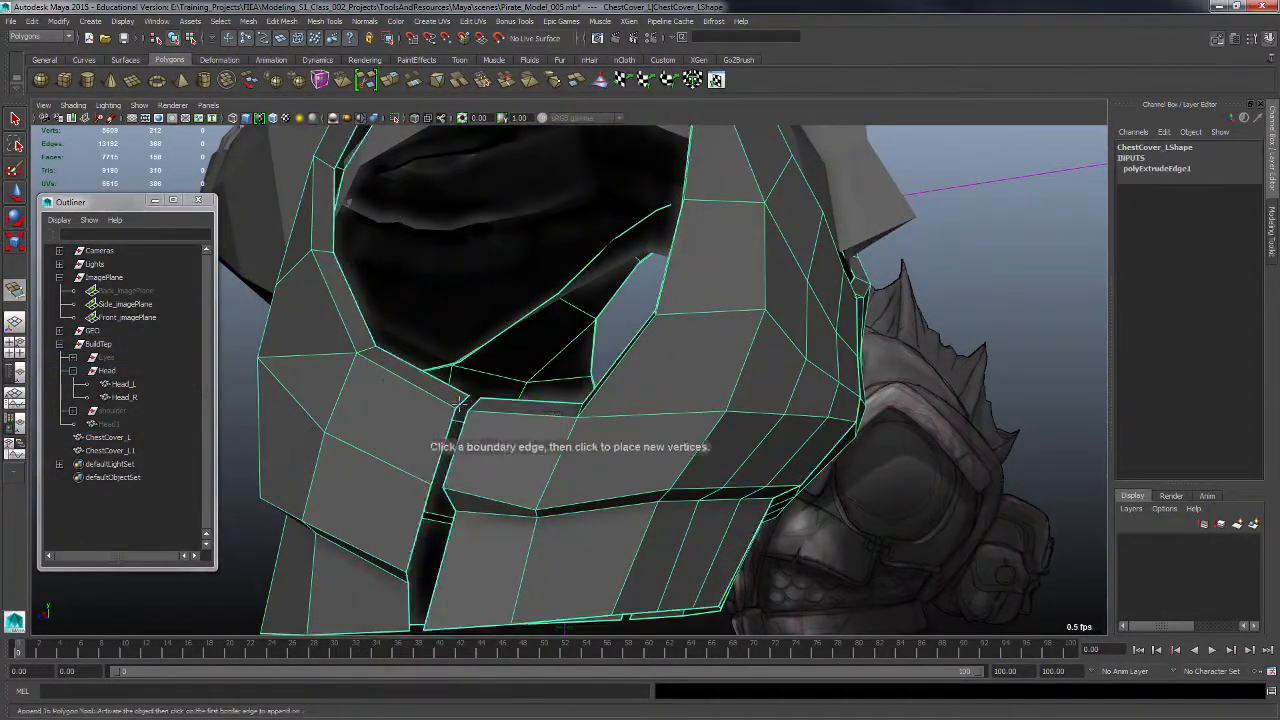
click(462, 436)
click(446, 440)
key(w)
Step: Append another polygon to close the side seam gap at the armhole rim
alt+drag(446, 490, 640, 430)
key(w)
shift+right_drag(640, 430, 683, 432)
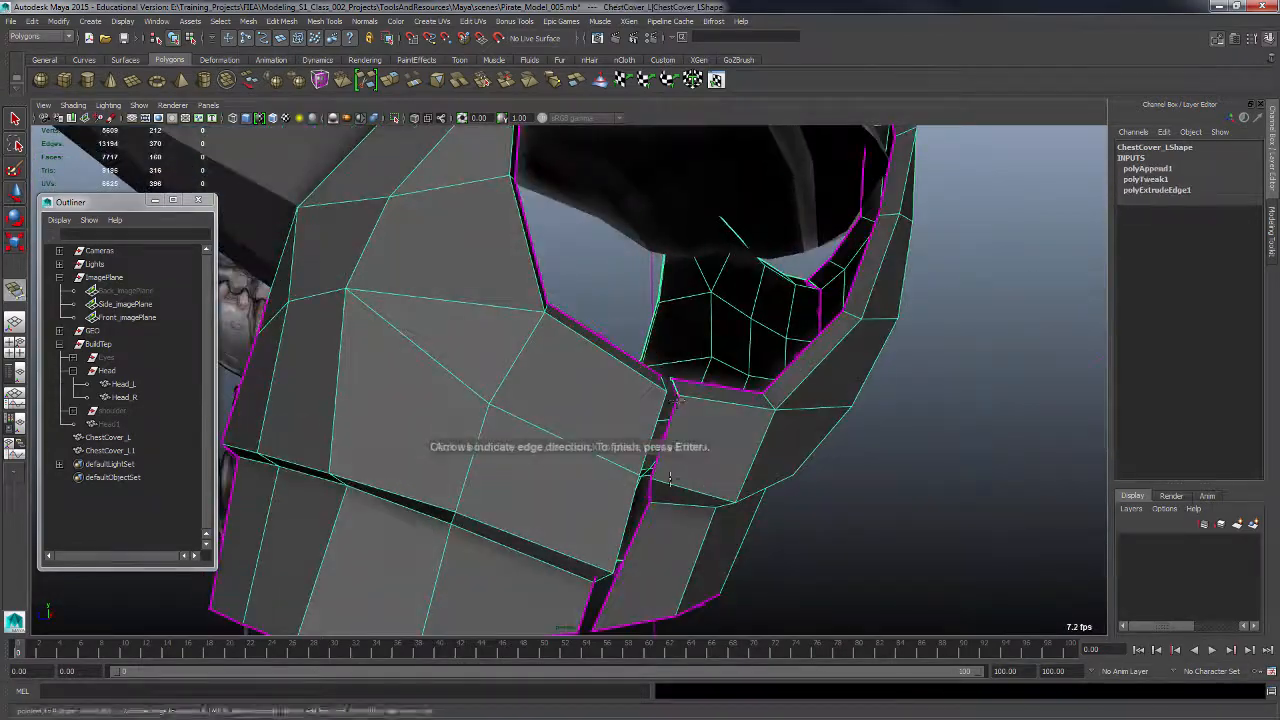
click(694, 393)
click(684, 400)
key(q)
alt+drag(684, 400, 584, 438)
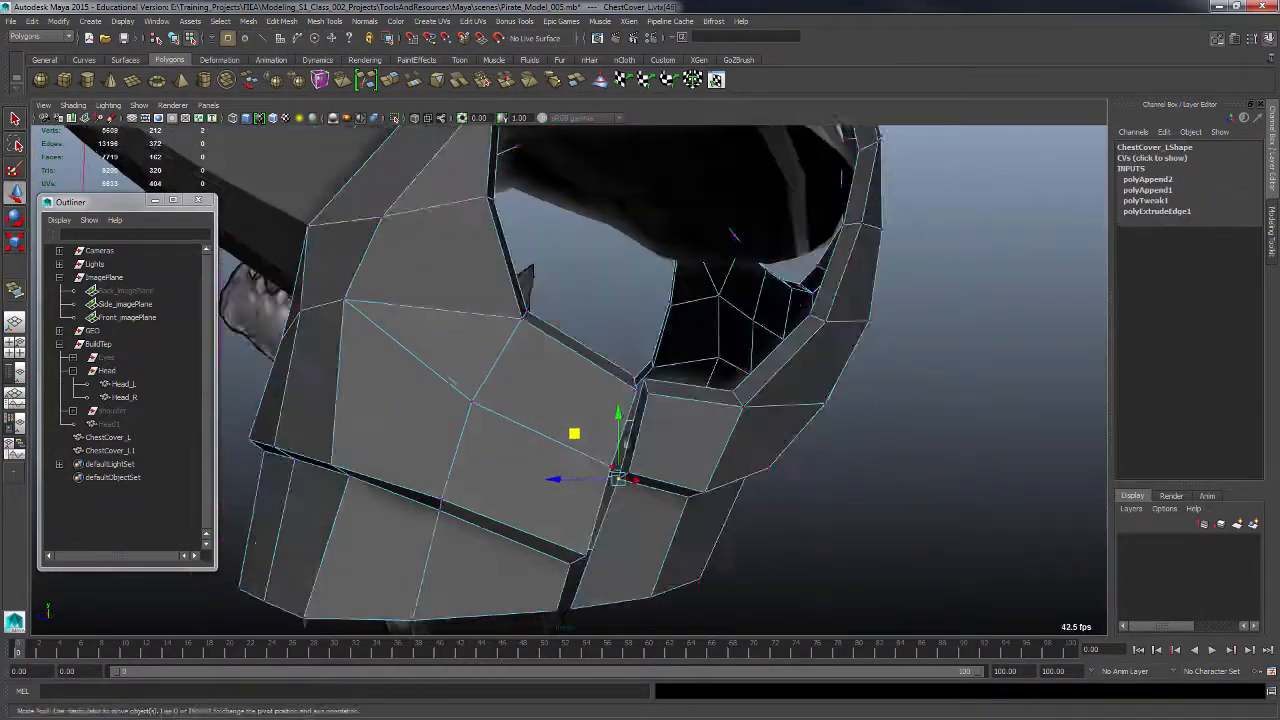
Step: Append further polygons down the side seam, joining the lower plate's front and back halves
alt+drag(618, 478, 474, 434)
key(F8)
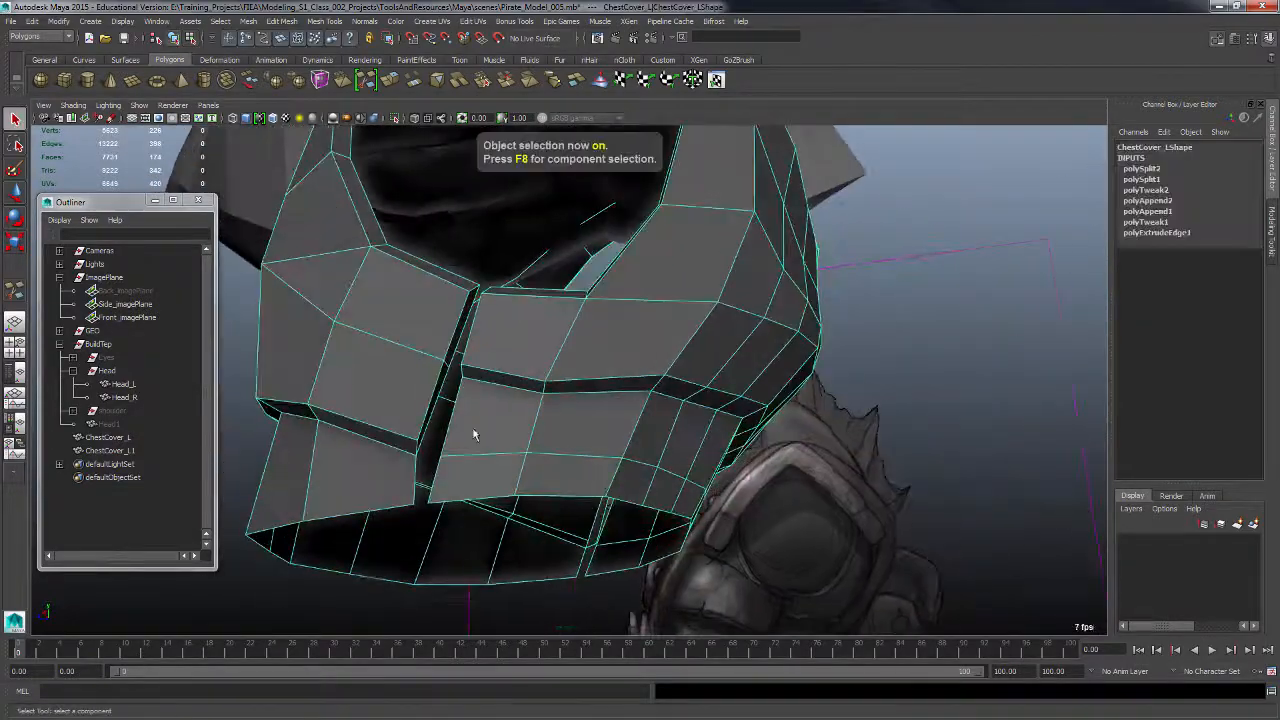
shift+right_drag(450, 417, 496, 411)
click(580, 335)
click(600, 340)
key(Return)
key(g)
key(g)
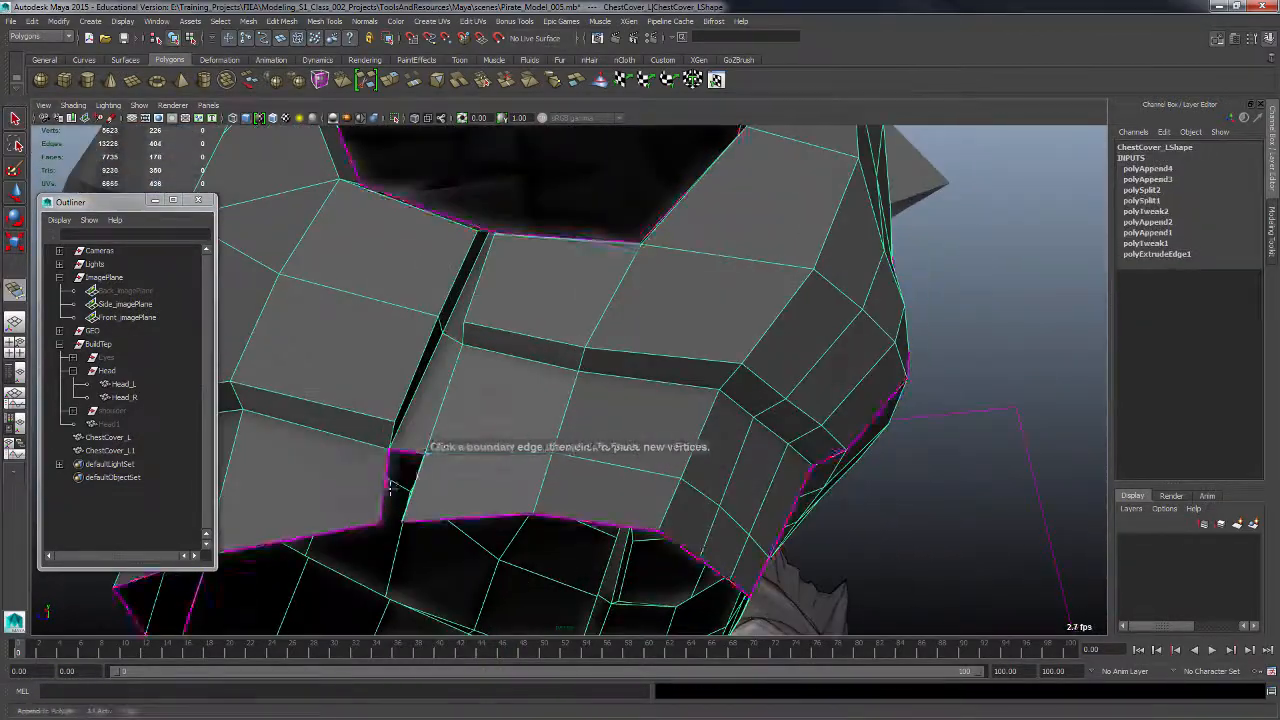
key(q)
Step: In the side view, move the vertices along the lower plate's bottom edge to follow the reference's belt line
alt+drag(480, 430, 681, 491)
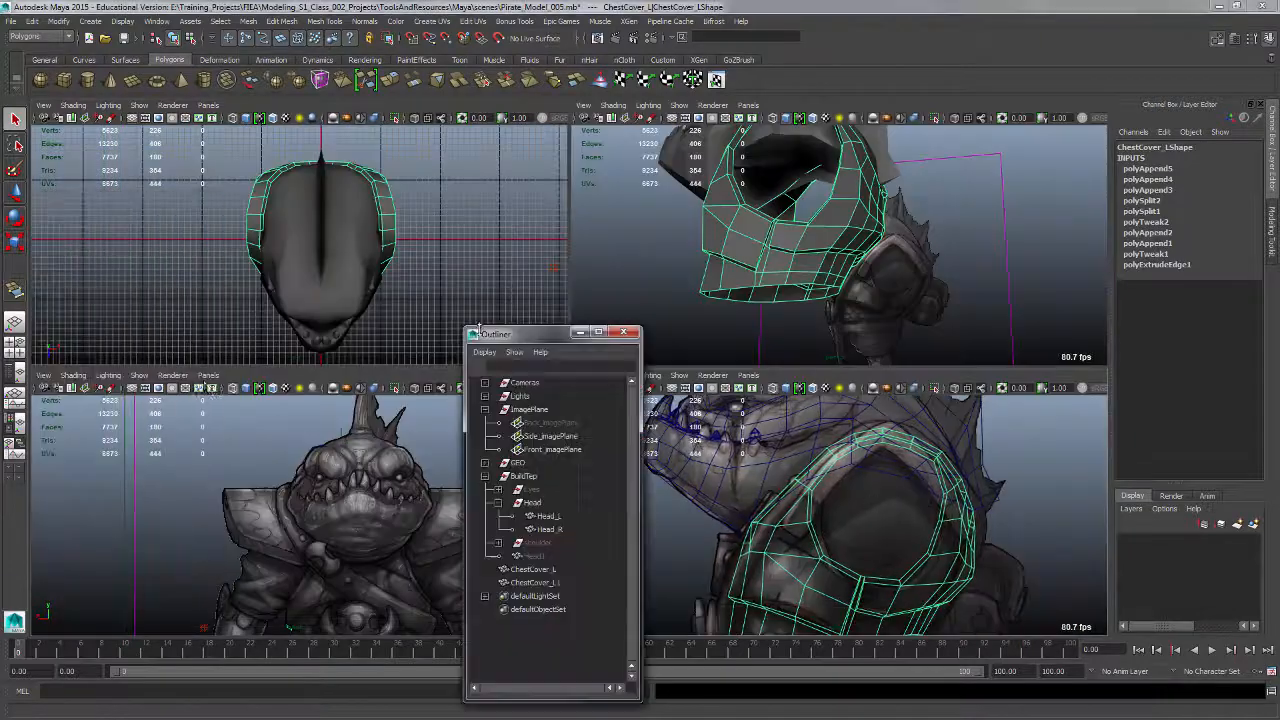
drag(558, 312, 123, 198)
alt+middle_drag(870, 560, 845, 493)
key(space)
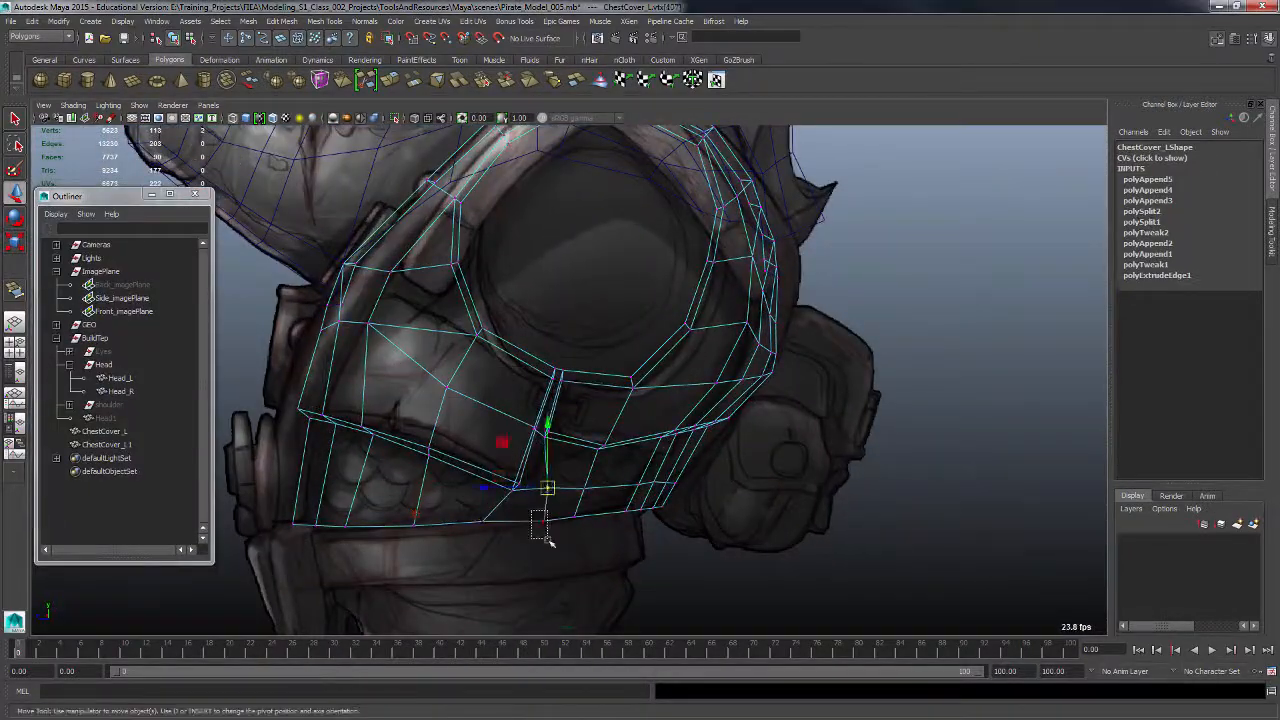
key(F8)
click(626, 469)
key(r)
drag(587, 528, 686, 472)
key(F9)
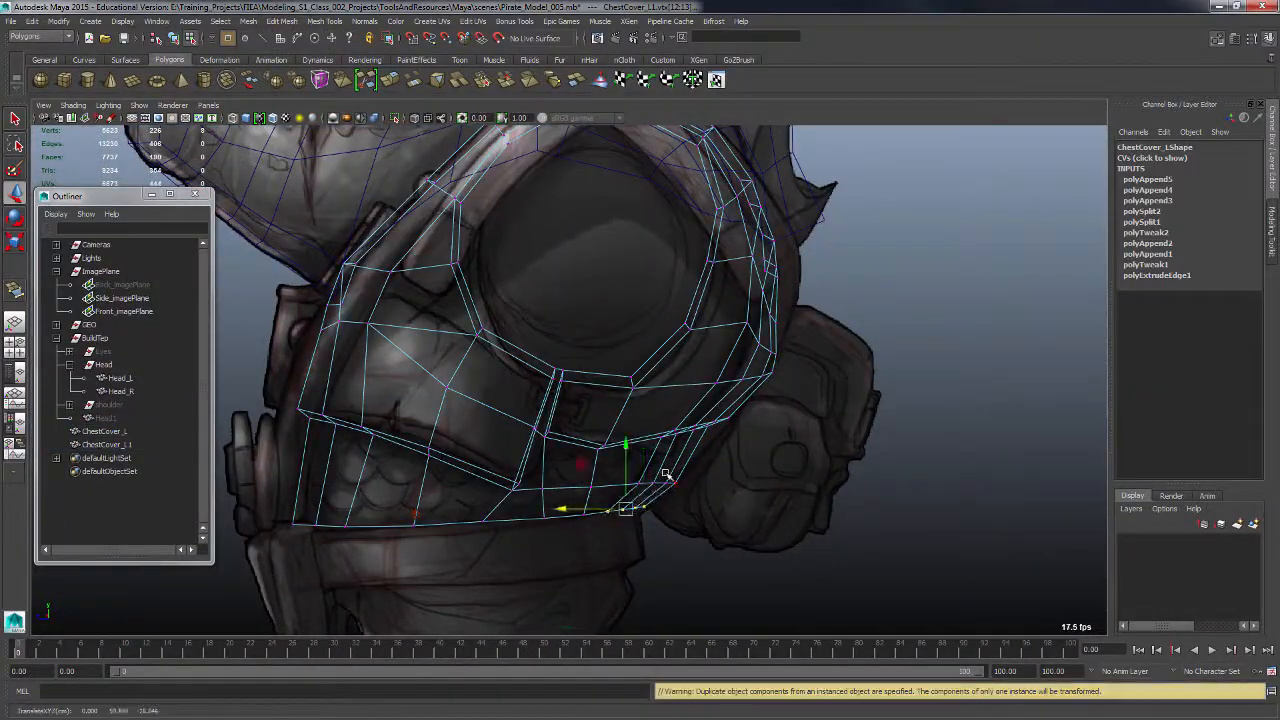
key(space)
key(space)
Step: Use soft selection to shift the upper plate's front edge and neckline vertices onto the side reference
alt+middle_drag(689, 537, 708, 572)
drag(316, 345, 364, 388)
key(b)
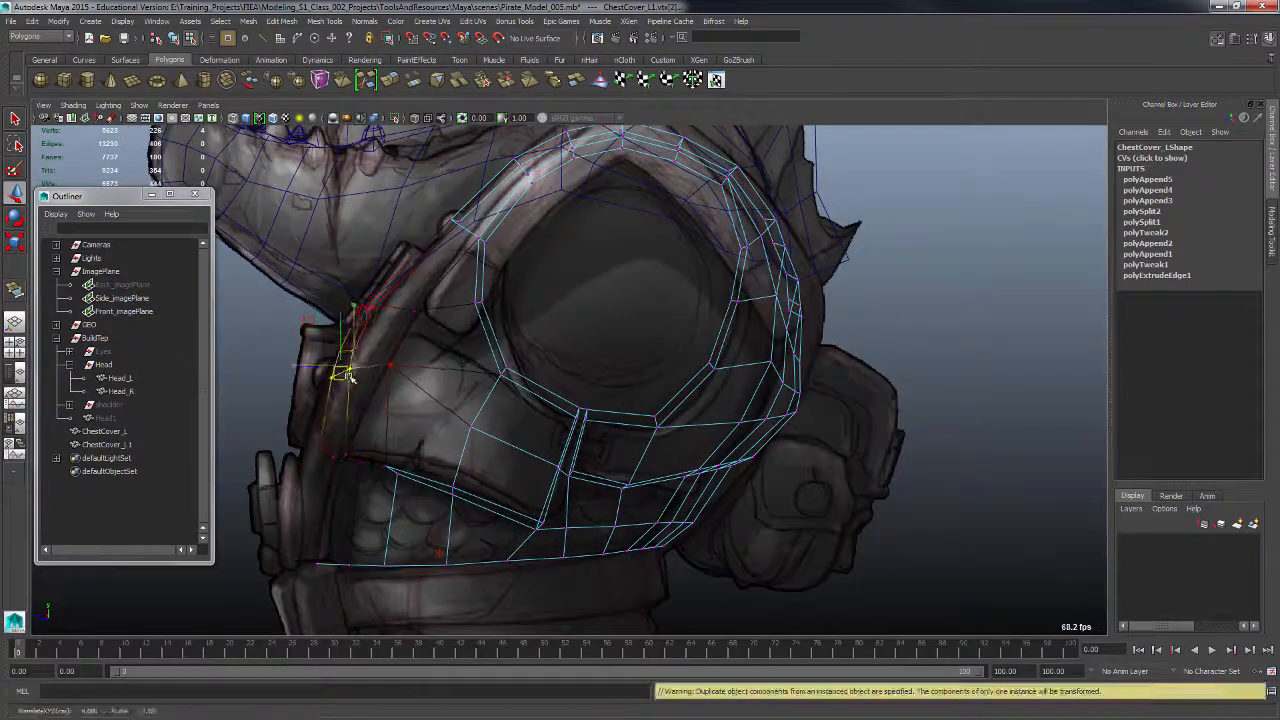
alt+middle_drag(400, 350, 382, 436)
drag(432, 282, 482, 342)
drag(484, 234, 562, 302)
drag(525, 267, 535, 265)
Step: Unhide the shoulder guards so they show together with the head and both chest cover halves
key(space)
key(space)
click(109, 405)
key(shift+h)
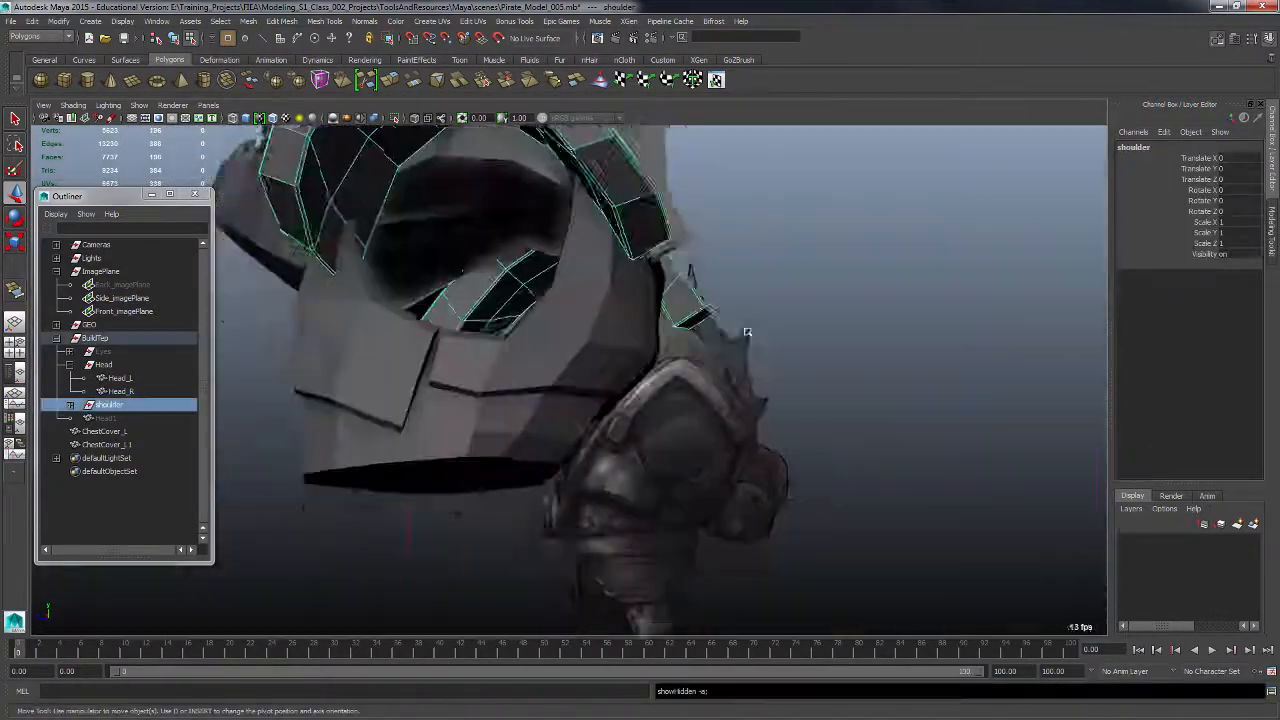
alt+drag(440, 470, 531, 511)
key(ctrl+h)
click(107, 445)
key(shift+h)
Step: Move the chest cover's front neckline vertices to fit beneath the head's jaw
alt+drag(620, 500, 560, 500)
key(F9)
drag(540, 436, 580, 476)
drag(592, 458, 598, 458)
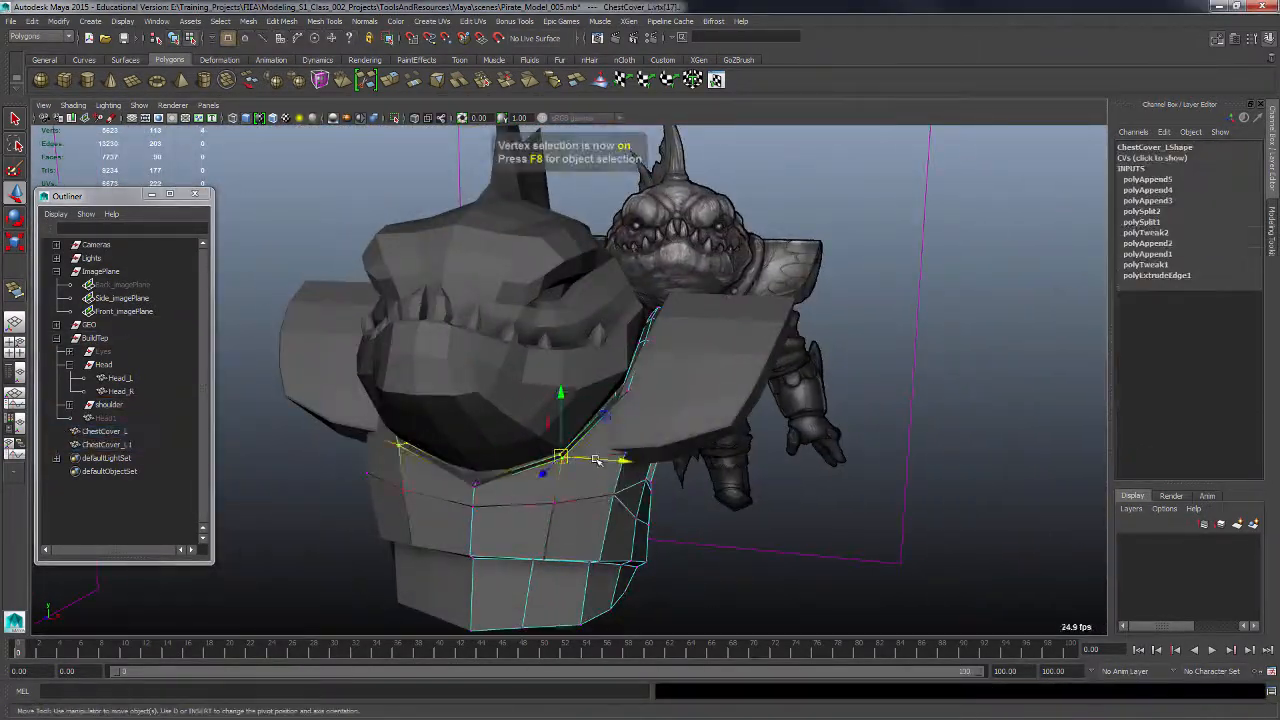
alt+drag(700, 430, 530, 420)
key(F10)
click(526, 391)
alt+drag(590, 385, 594, 434)
key(F9)
drag(538, 398, 531, 408)
Step: Adjust the vertices beside and above the armhole, raising the strap toward the underside of the shoulder guard
alt+drag(620, 490, 663, 515)
click(720, 500)
click(677, 503)
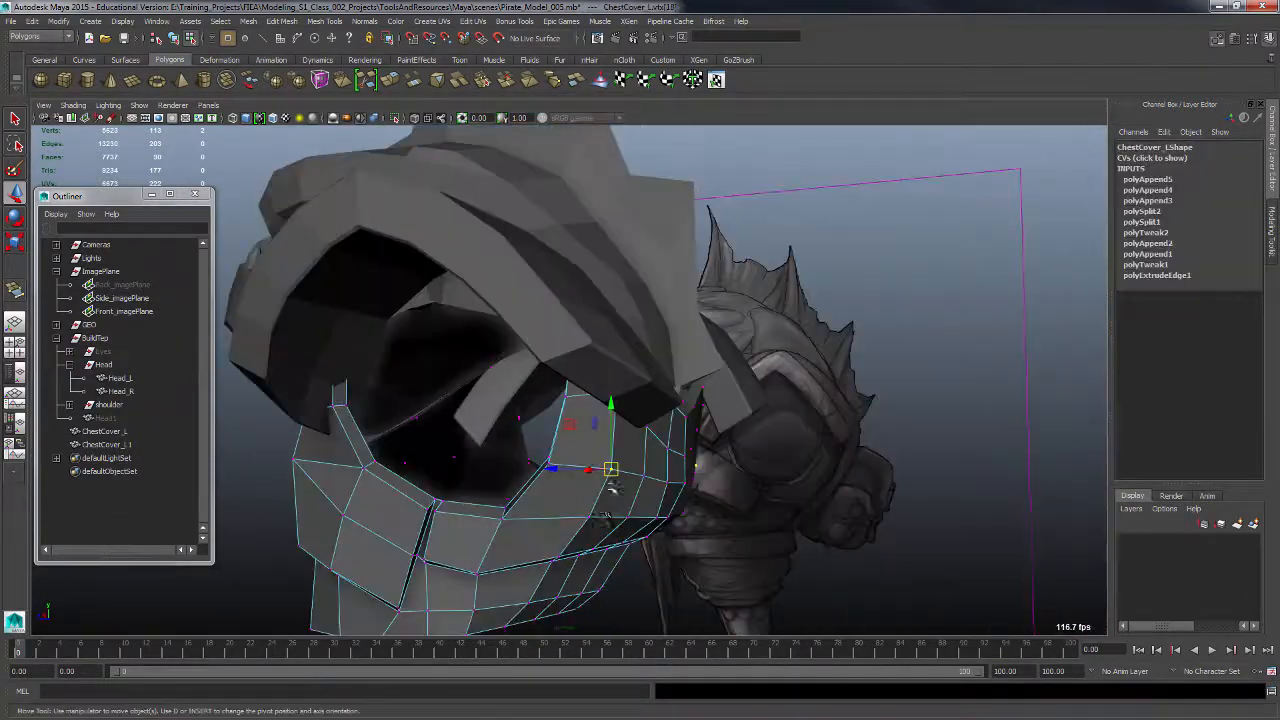
alt+drag(506, 480, 608, 437)
alt+drag(610, 492, 526, 372)
mouse_move(670, 455)
alt+mouse_down()
mouse_move(726, 446)
mouse_move(667, 446)
alt+mouse_up()
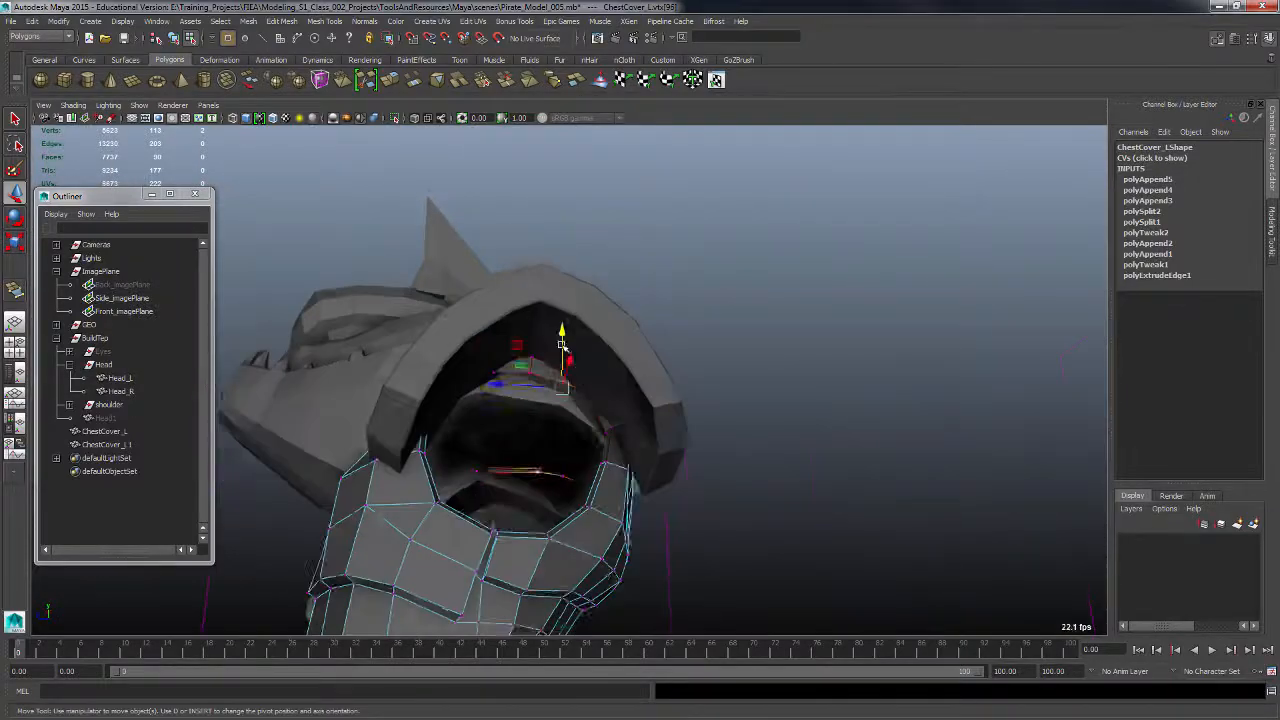
alt+drag(463, 491, 538, 414)
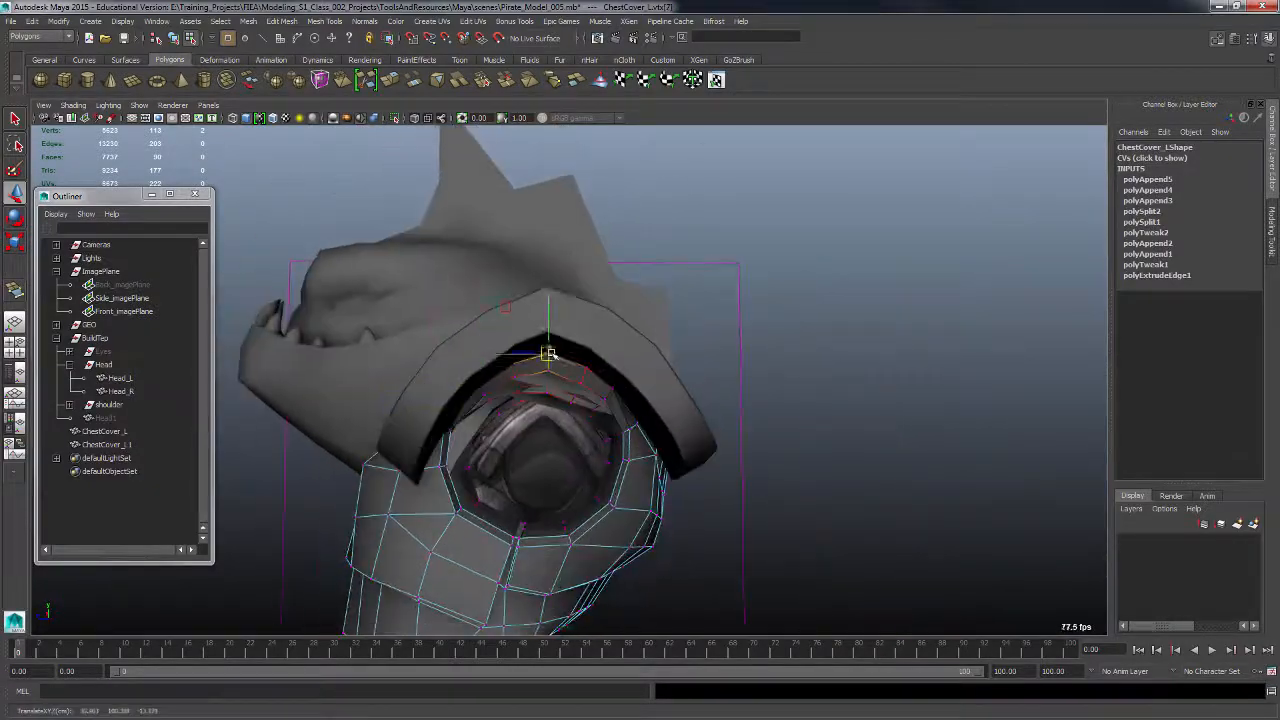
Step: Switch to smooth shading and hide the head and shoulder groups to isolate the chest cover
mouse_move(430, 363)
alt+mouse_down()
mouse_move(480, 354)
mouse_move(560, 437)
mouse_move(651, 380)
mouse_move(700, 378)
alt+mouse_up()
key(5)
click(109, 405)
click(71, 366)
ctrl+click(104, 365)
key(ctrl+h)
alt+drag(520, 440, 580, 482)
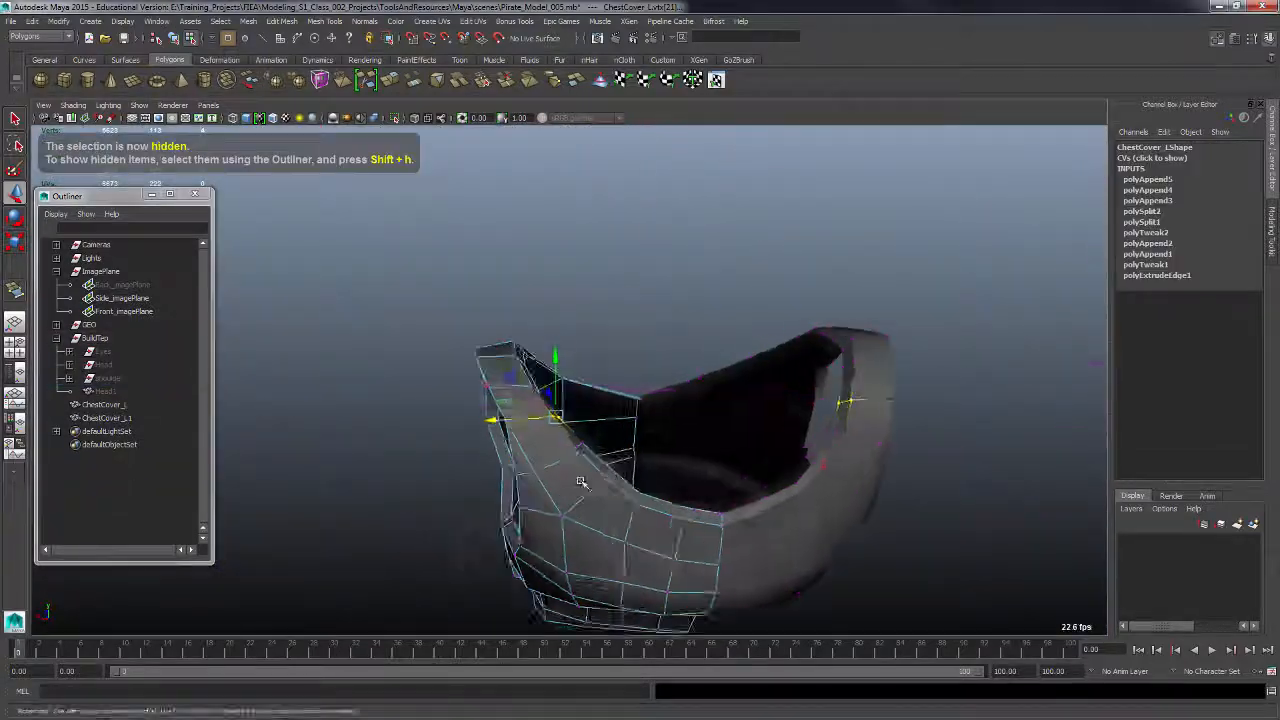
mouse_move(490, 430)
alt+mouse_down()
mouse_move(510, 410)
mouse_move(500, 455)
mouse_move(557, 423)
mouse_move(720, 395)
mouse_move(525, 443)
mouse_move(463, 392)
mouse_move(628, 398)
mouse_move(437, 444)
mouse_move(420, 430)
mouse_move(651, 389)
mouse_move(534, 431)
mouse_move(602, 499)
mouse_move(560, 320)
mouse_move(590, 290)
mouse_move(520, 300)
mouse_move(426, 364)
mouse_move(653, 443)
mouse_move(600, 470)
alt+mouse_up()
Step: Use Multi-Cut to split the upper plate's front faces with new edges between the neckline and the armhole
key(space)
key(space)
key(y)
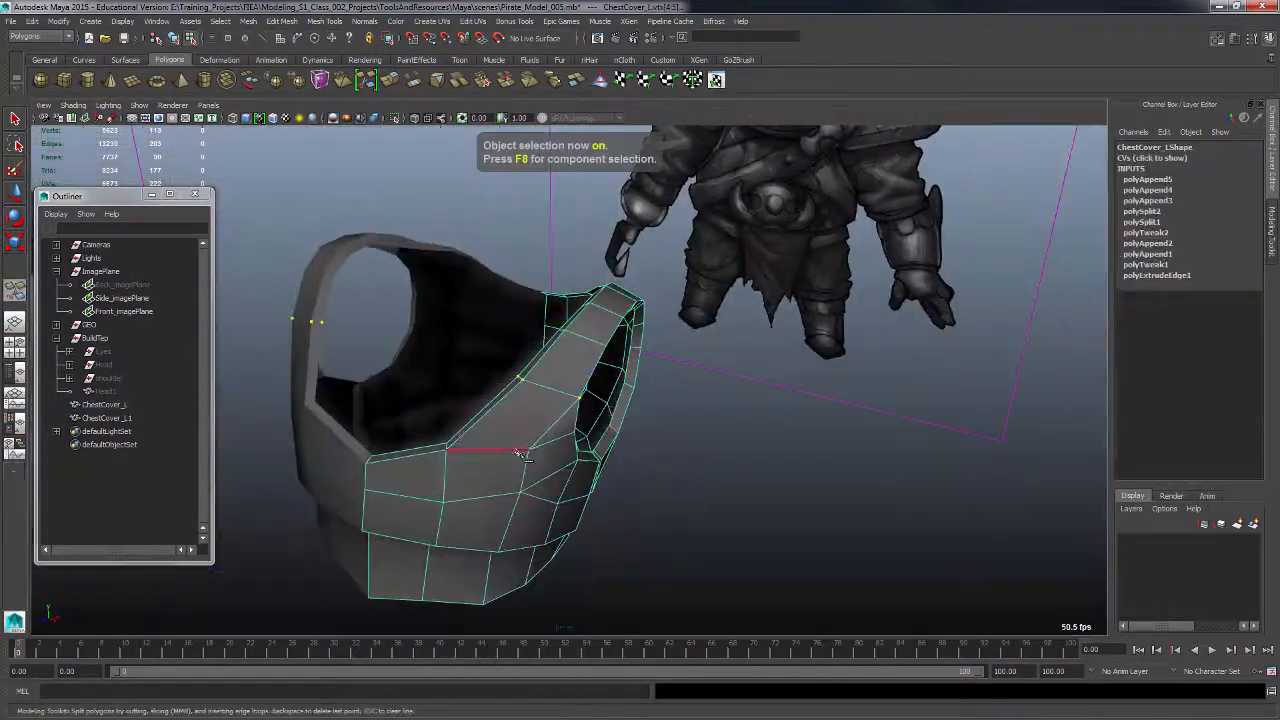
click(514, 459)
click(463, 478)
click(548, 423)
key(Return)
Step: Cut a vertical edge from the neckline down the front plate and delete the redundant edge beside it
alt+drag(514, 494, 440, 449)
click(440, 450)
click(458, 477)
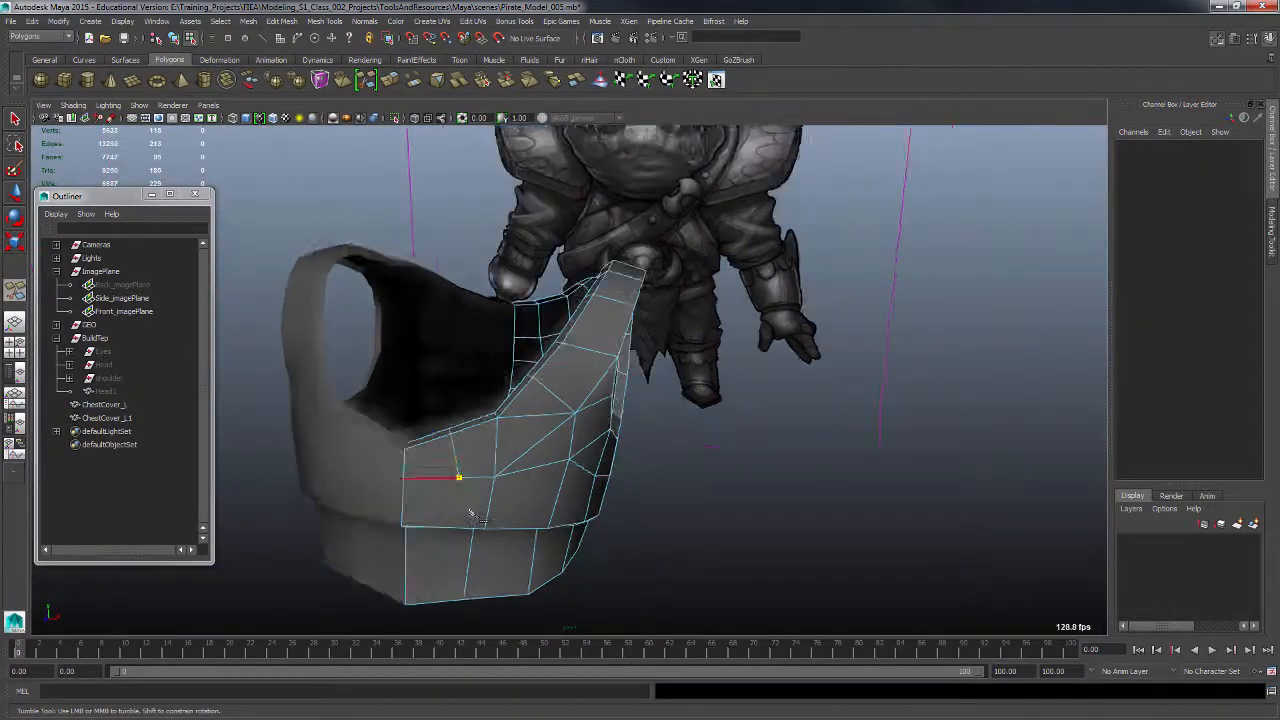
key(q)
alt+drag(471, 512, 491, 531)
click(531, 462)
key(Delete)
Step: Reposition the new vertices on the front plates to even out the edge spacing
key(w)
drag(491, 531, 509, 540)
click(517, 586)
alt+drag(517, 586, 533, 548)
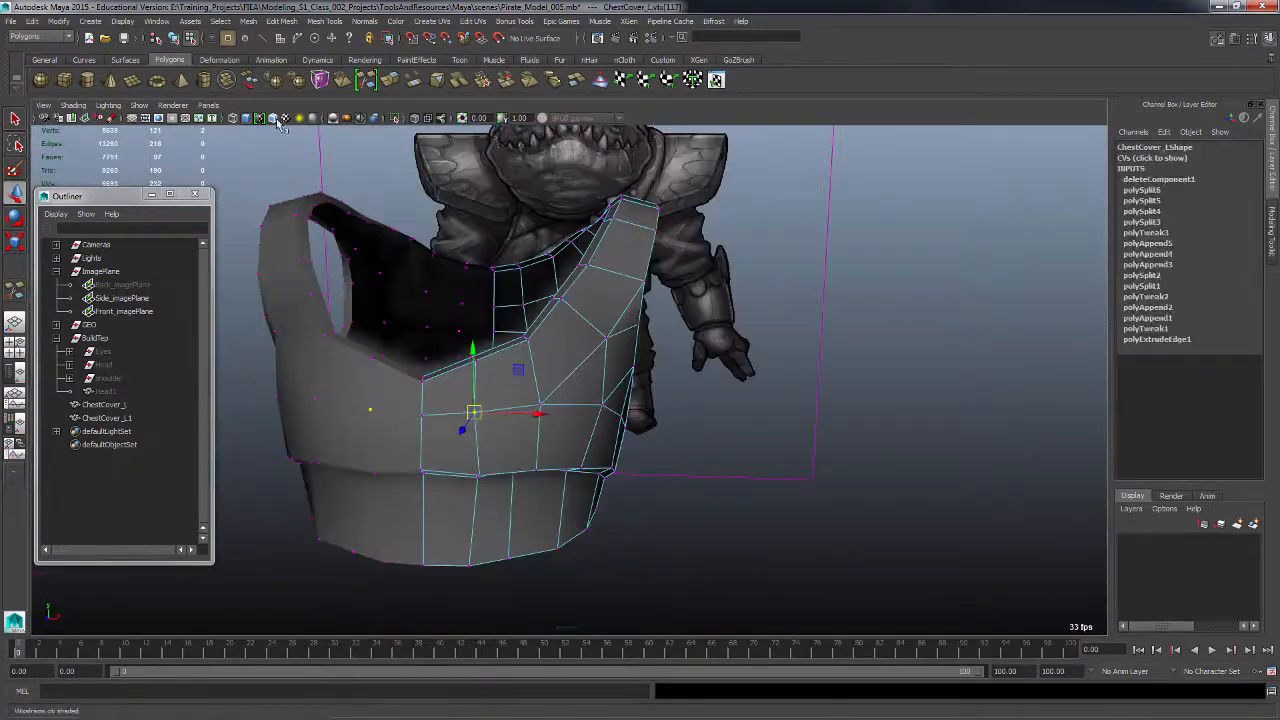
click(486, 443)
Step: Shift the column of vertices along the chest cover's back centre line
alt+drag(512, 412, 485, 470)
drag(446, 240, 485, 470)
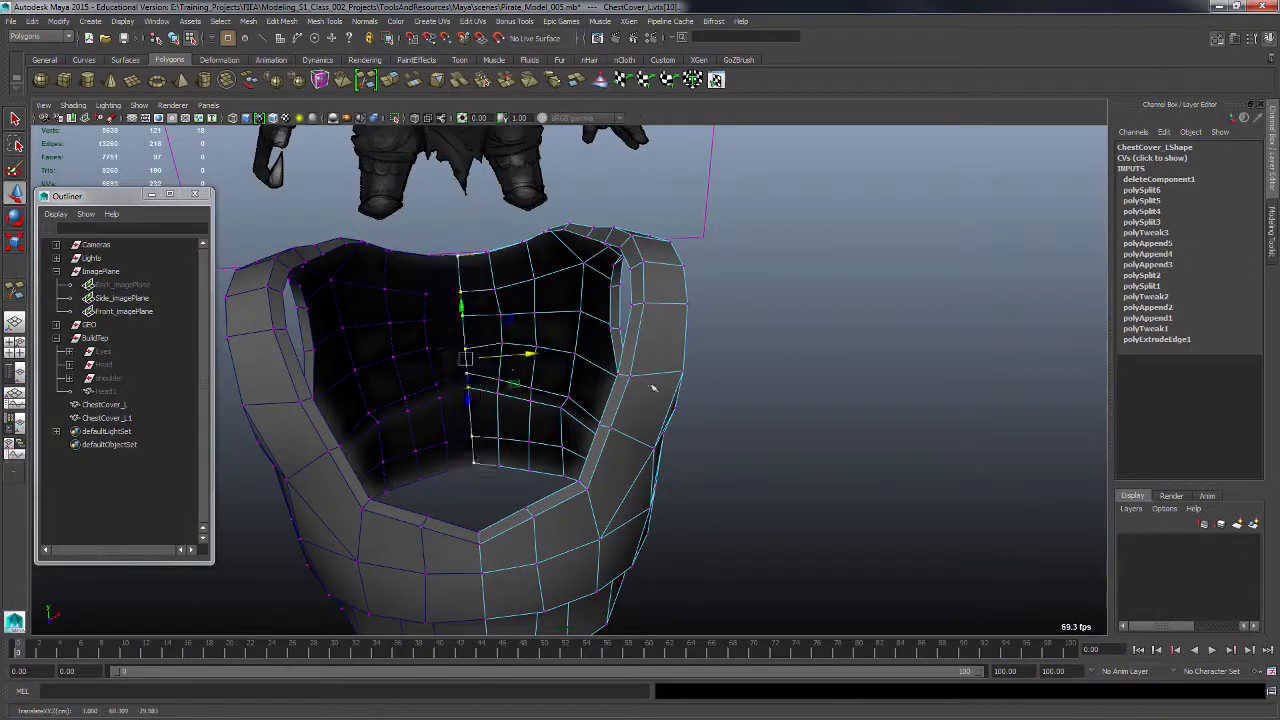
alt+drag(652, 388, 557, 450)
Step: Move individual vertices on the front neckline, the back and the top of the shoulder strap to round the silhouette
alt+drag(507, 535, 428, 553)
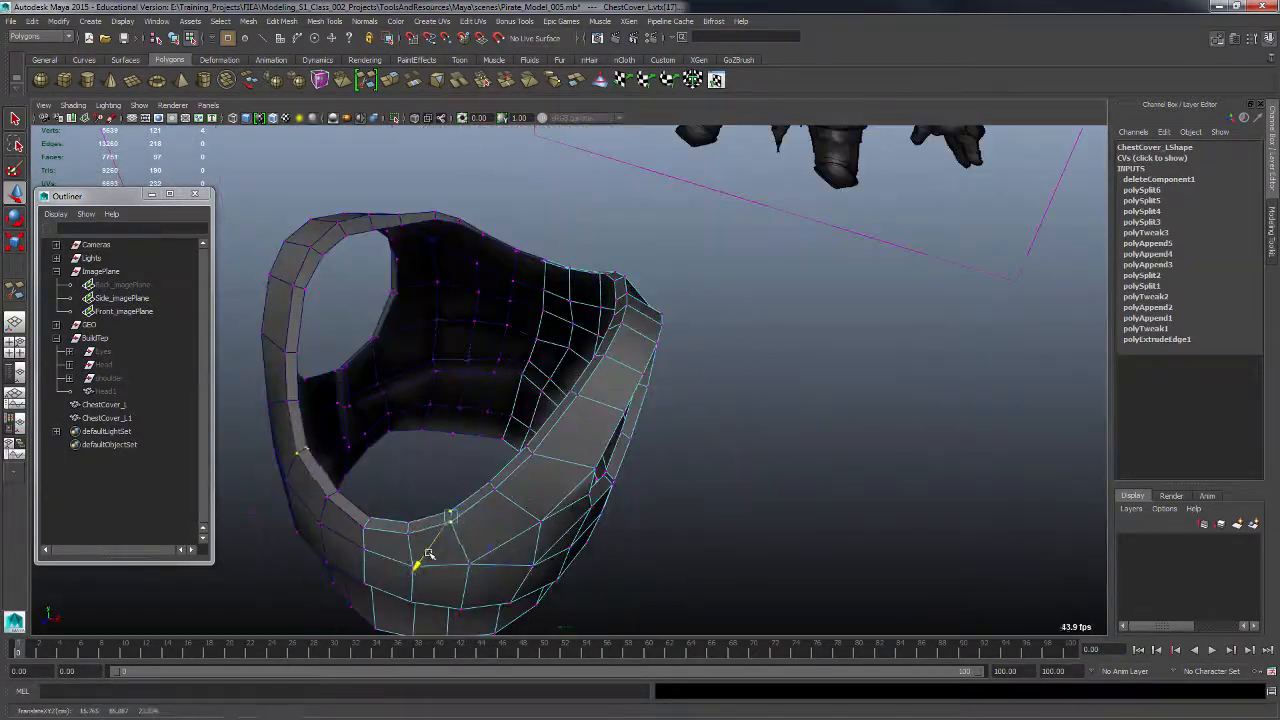
alt+drag(391, 258, 436, 287)
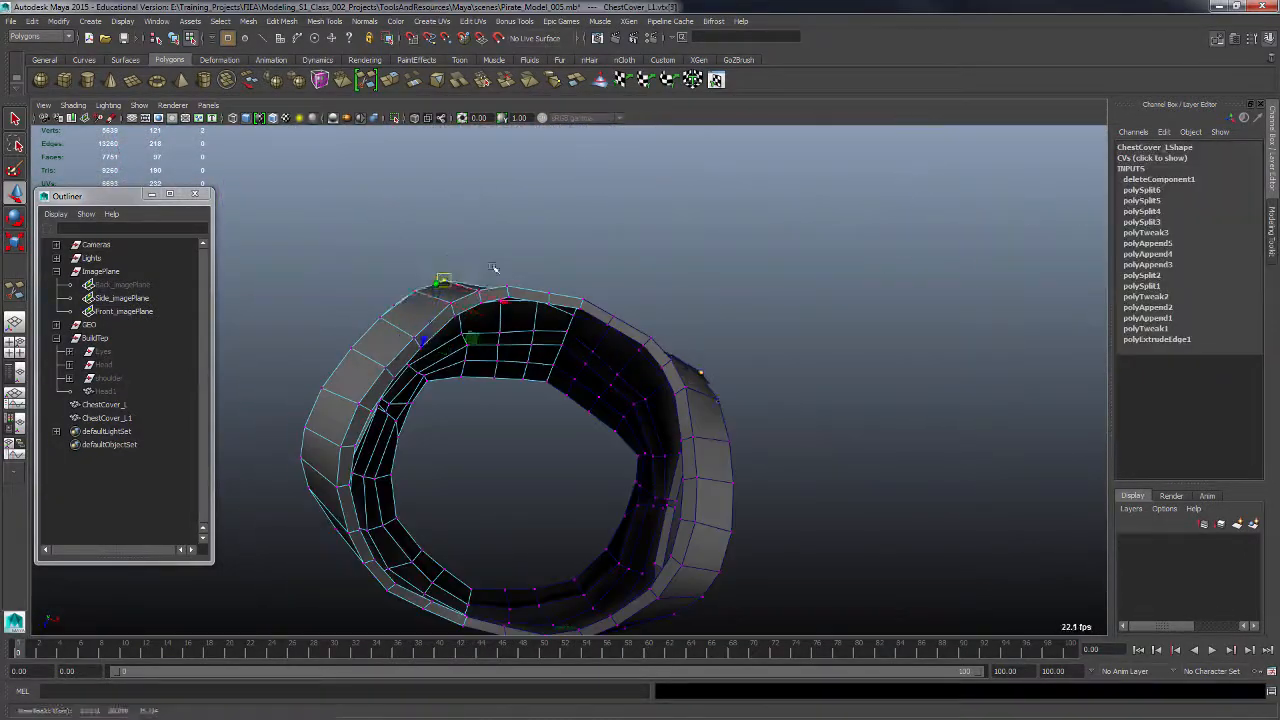
mouse_move(632, 255)
alt+mouse_down()
mouse_move(660, 258)
mouse_move(613, 252)
alt+mouse_up()
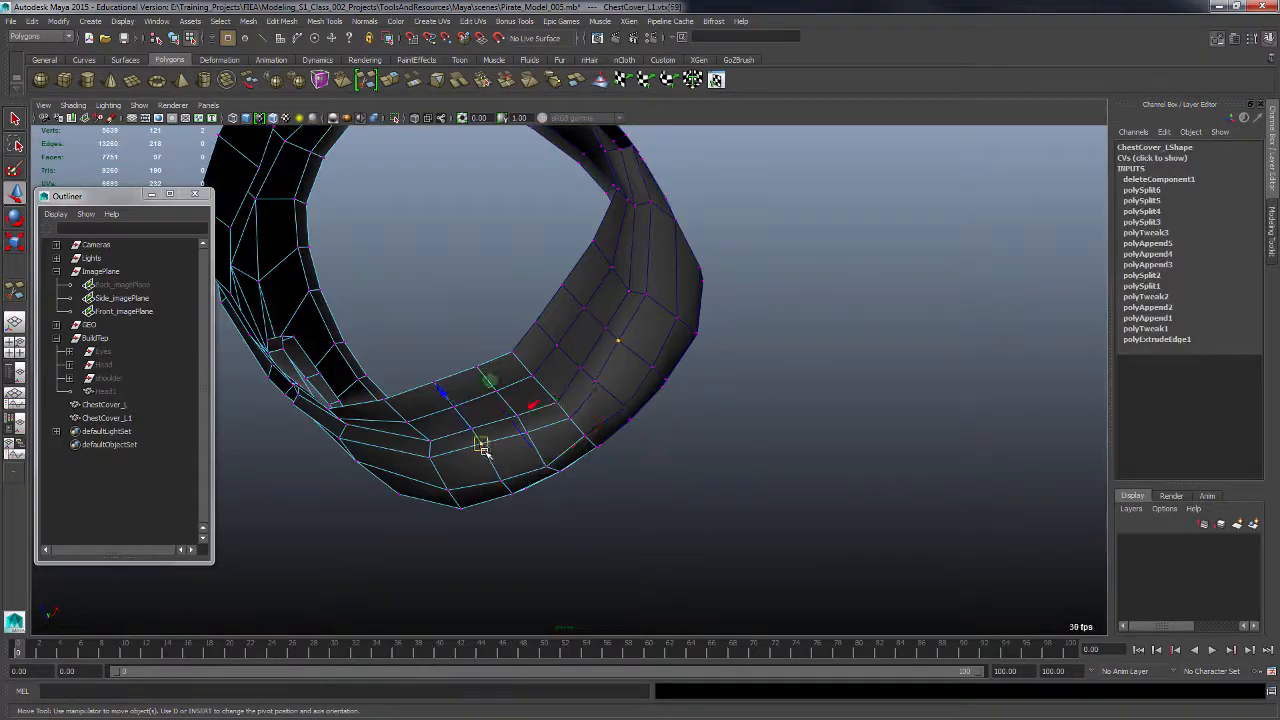
alt+drag(521, 421, 681, 389)
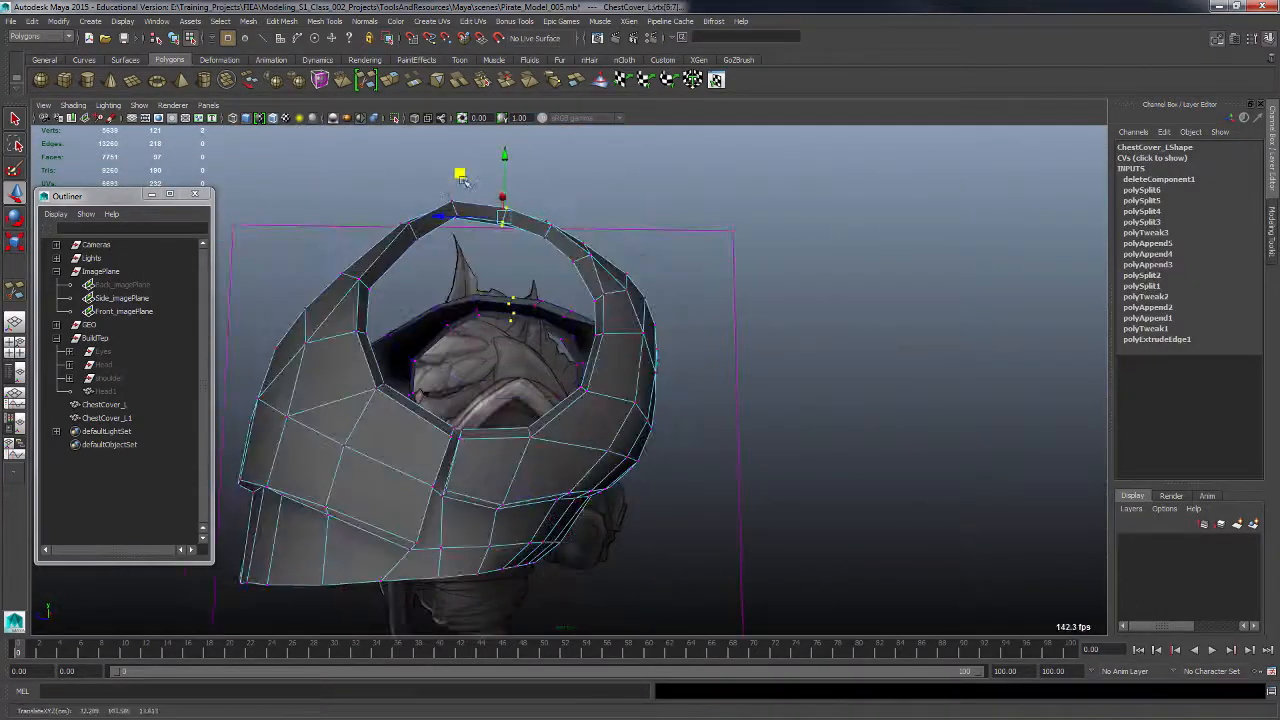
click(440, 172)
Step: Fine-tune the vertices on the side of the chest cover below the armhole
alt+drag(400, 400, 488, 529)
drag(468, 412, 508, 458)
alt+drag(560, 475, 465, 530)
click(517, 560)
click(500, 570)
alt+drag(500, 570, 515, 463)
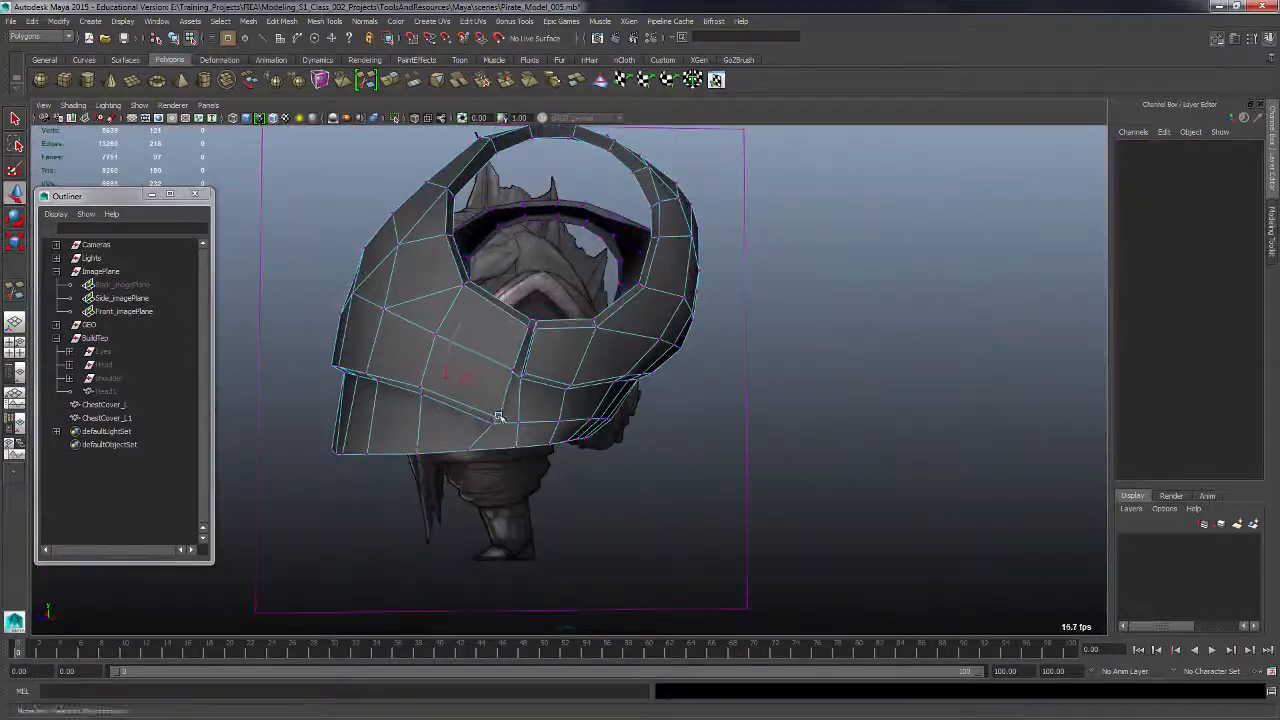
alt+drag(498, 417, 572, 487)
alt+drag(461, 476, 510, 455)
Step: Return to object mode and show the hidden head and shoulder guards again
key(F8)
click(120, 419)
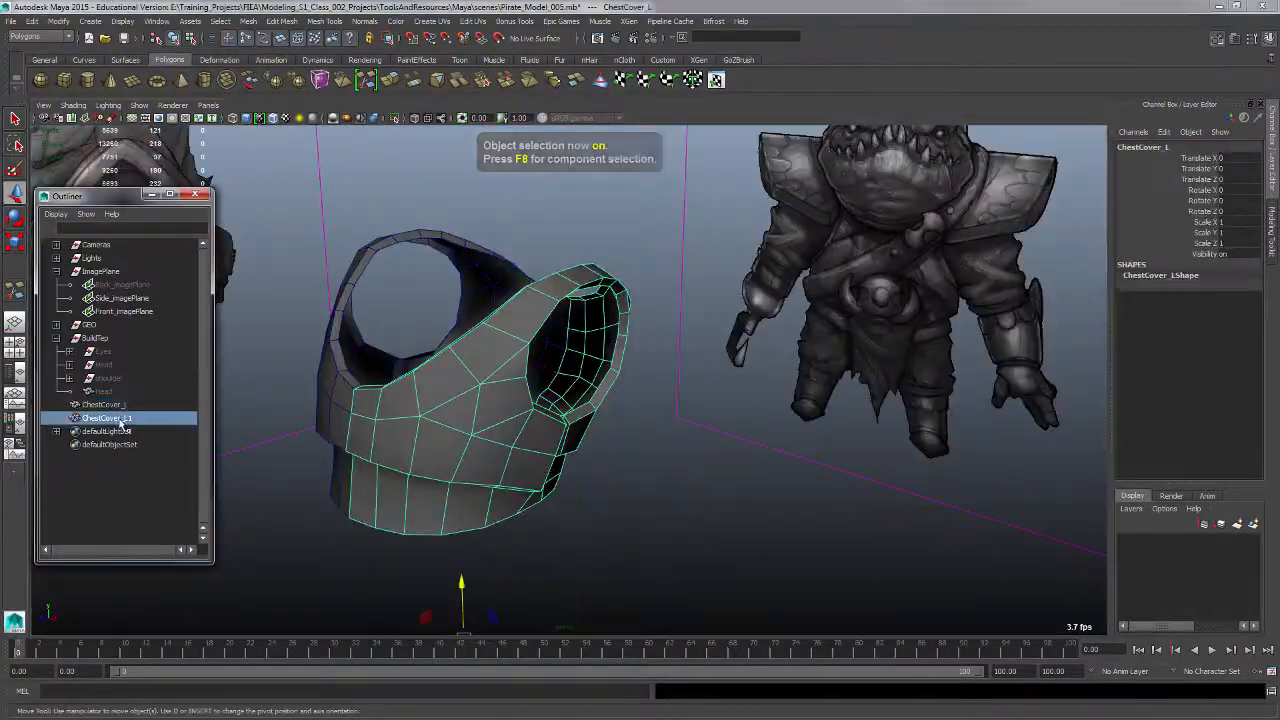
key(ctrl+shift+h)
click(590, 550)
alt+drag(590, 500, 625, 412)
Step: Move the shoulder guard's front lower corner vertices to sit against the head and chest cover
right_drag(520, 400, 455, 395)
drag(431, 365, 521, 289)
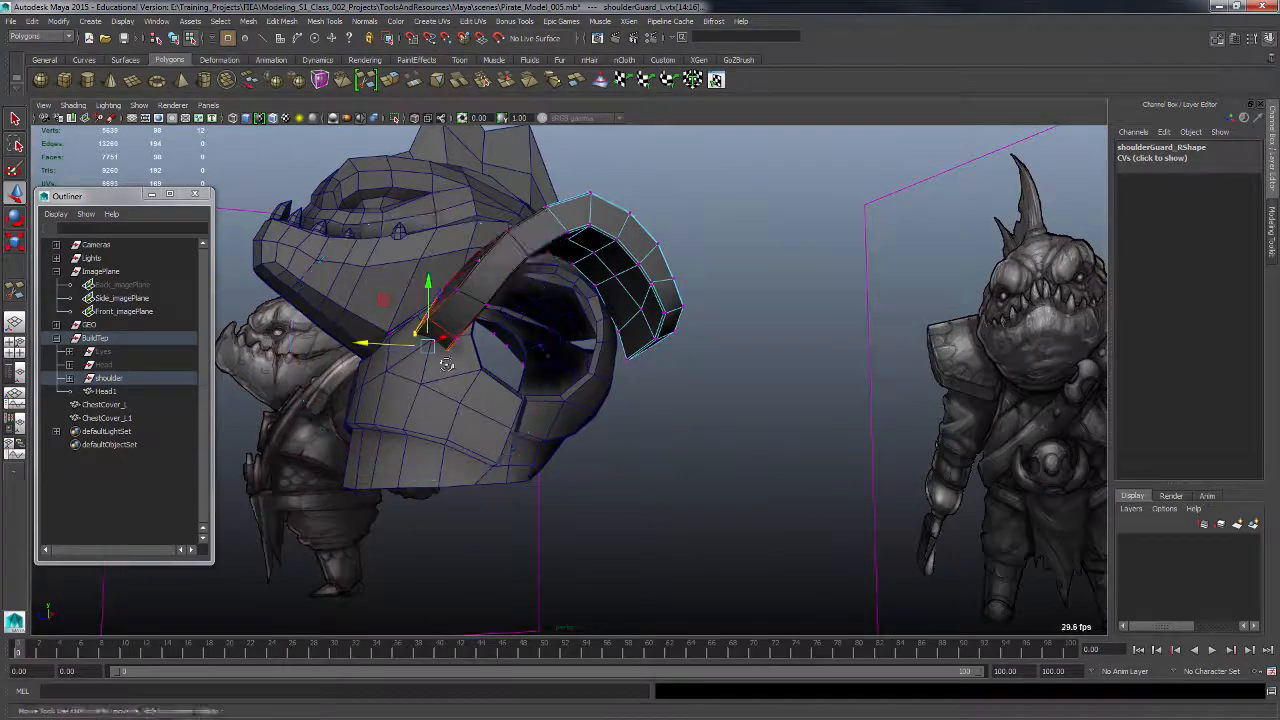
mouse_move(446, 365)
alt+mouse_down()
mouse_move(545, 380)
mouse_move(446, 370)
mouse_move(471, 471)
mouse_move(424, 354)
alt+mouse_up()
alt+drag(629, 494, 687, 435)
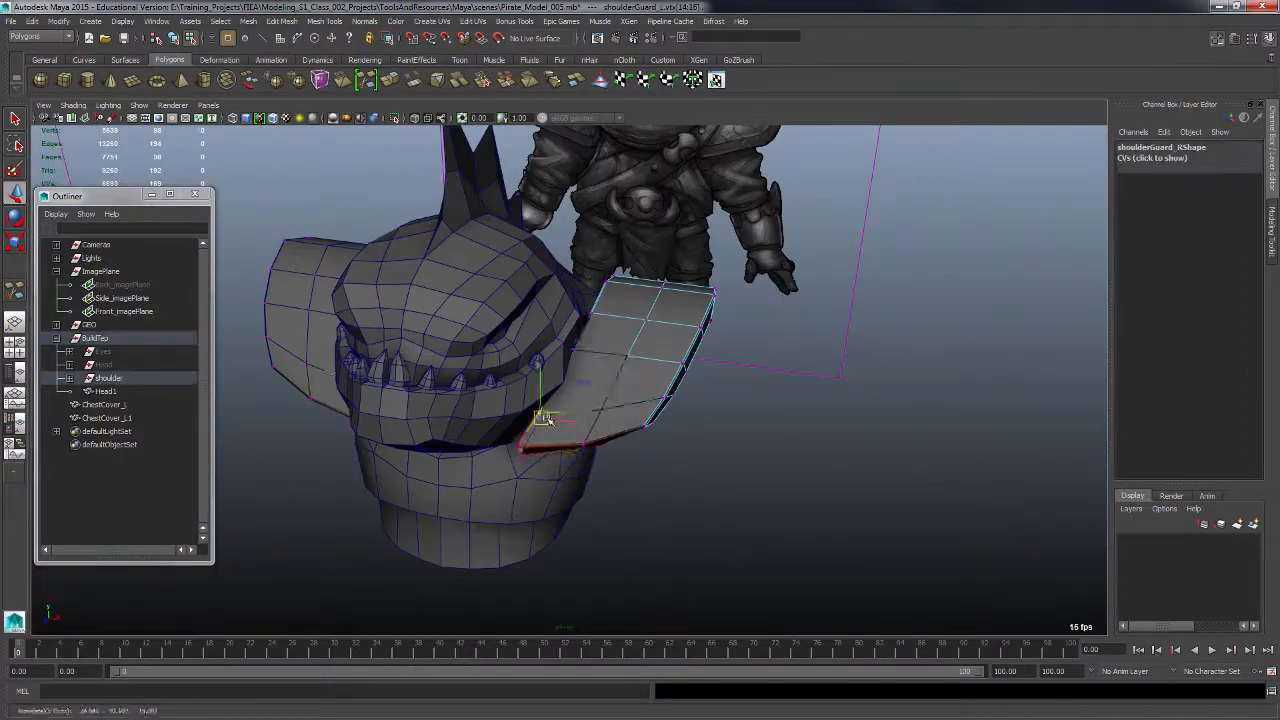
alt+drag(541, 455, 630, 515)
Step: Adjust the chest cover's strap vertices under the shoulder guard and a vertex on the head's lower back edge
key(F8)
click(602, 500)
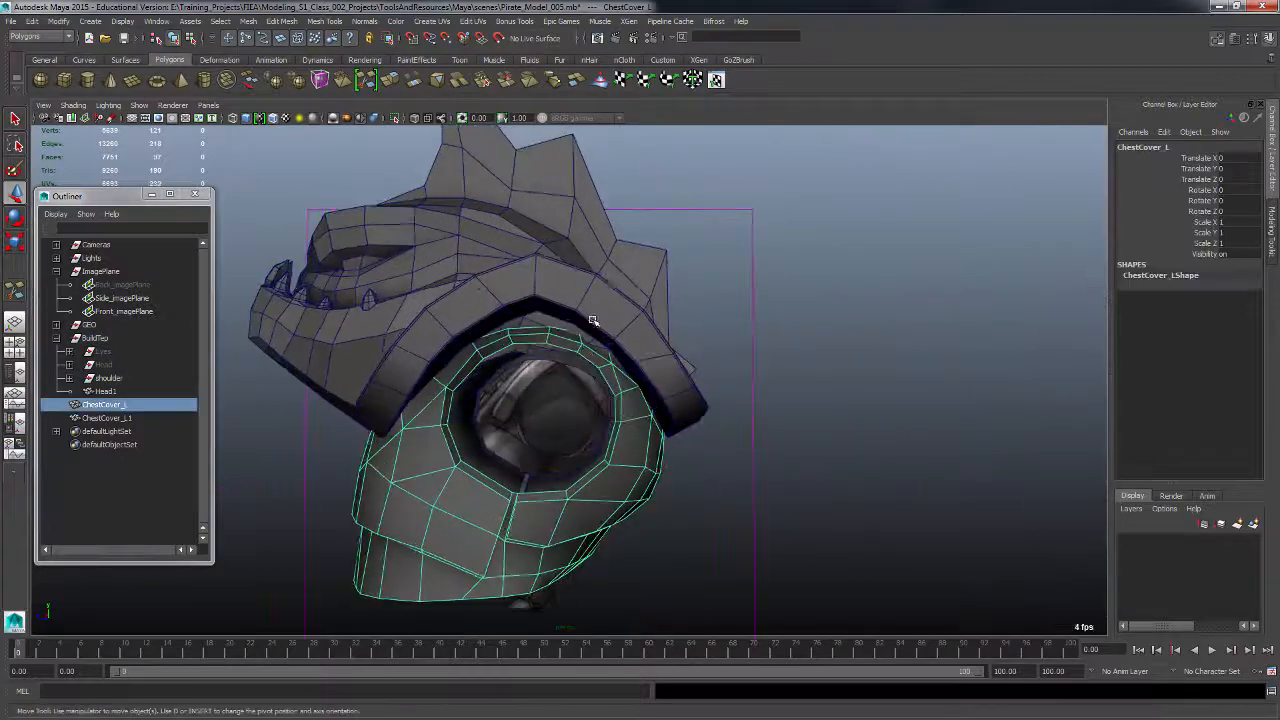
key(F8)
drag(497, 318, 588, 347)
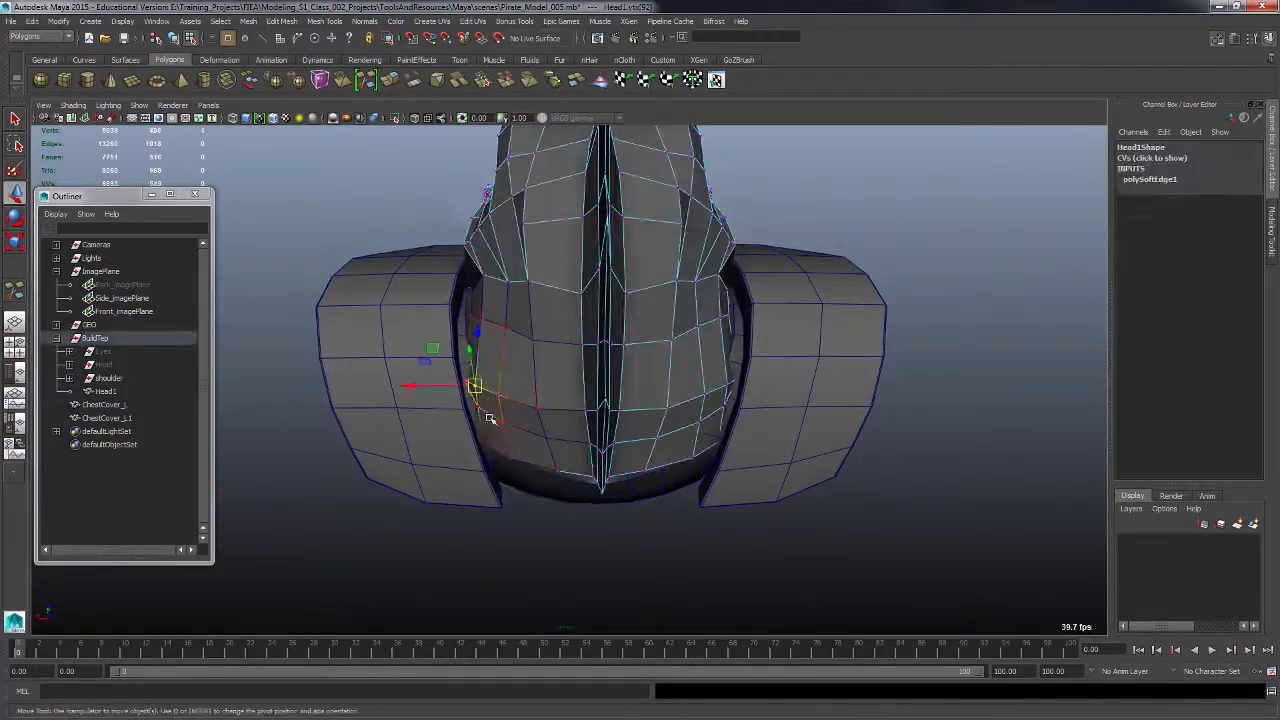
alt+drag(487, 479, 629, 448)
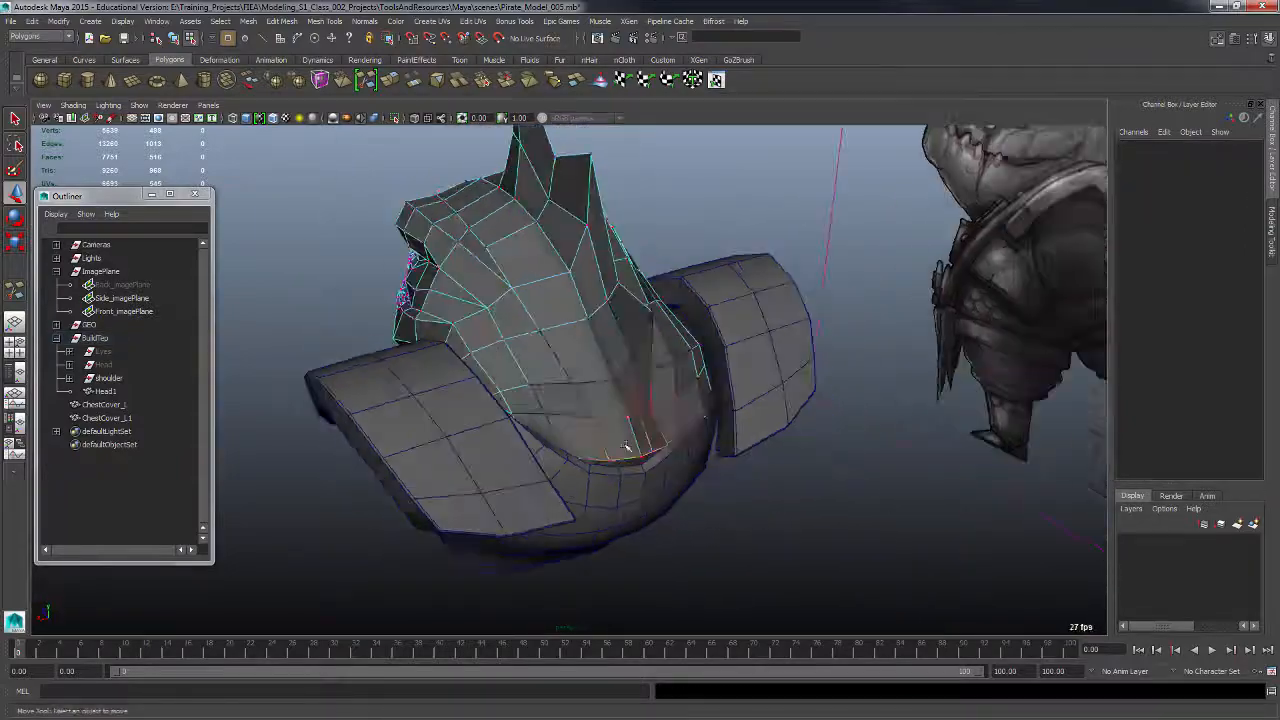
Step: Hide the combined Head1 mesh and unhide the Head group in its place
key(F8)
key(ctrl+h)
click(123, 364)
key(shift+h)
alt+drag(666, 497, 560, 470)
Step: Move the lower back edge vertices of the mirrored head halves outward with soft selection to meet the chest cover
key(F8)
drag(437, 400, 494, 484)
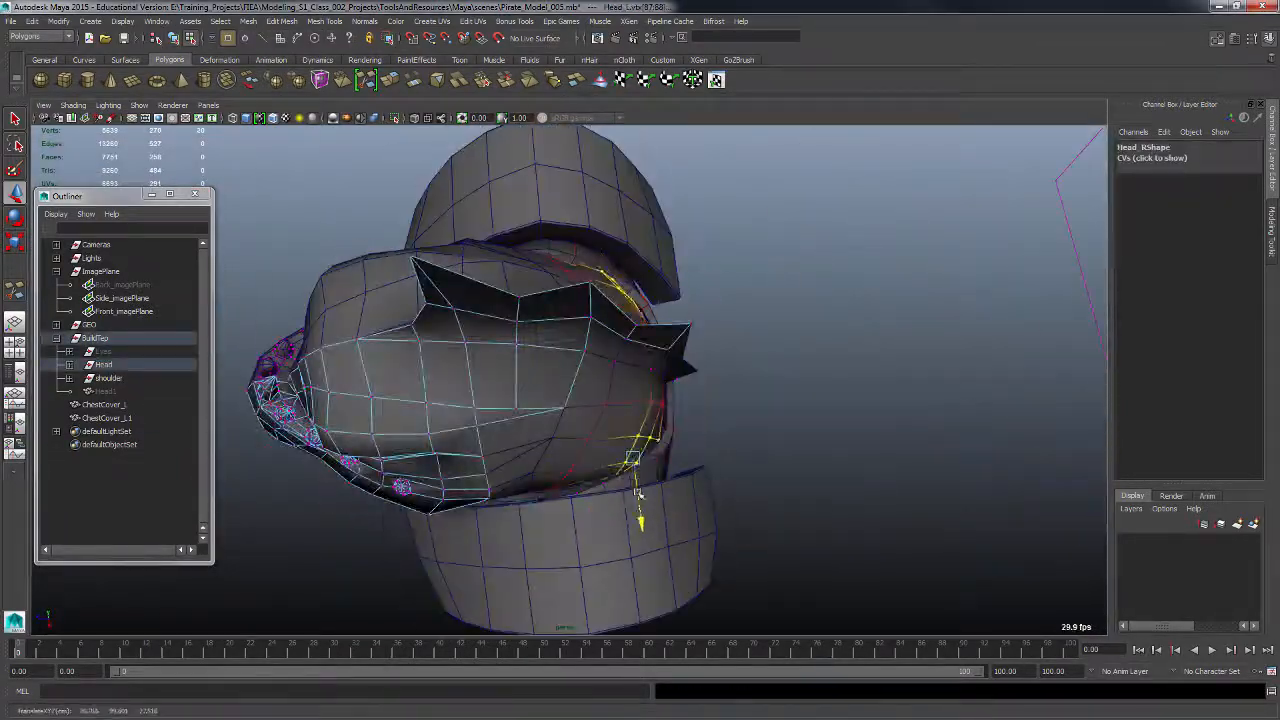
mouse_move(638, 494)
alt+mouse_down()
mouse_move(580, 450)
mouse_move(670, 437)
mouse_move(504, 476)
mouse_move(634, 443)
mouse_move(831, 471)
mouse_move(700, 450)
alt+mouse_up()
Step: Deselect everything and set the viewport to flat shading without the wireframe overlay
key(F8)
click(831, 471)
click(73, 105)
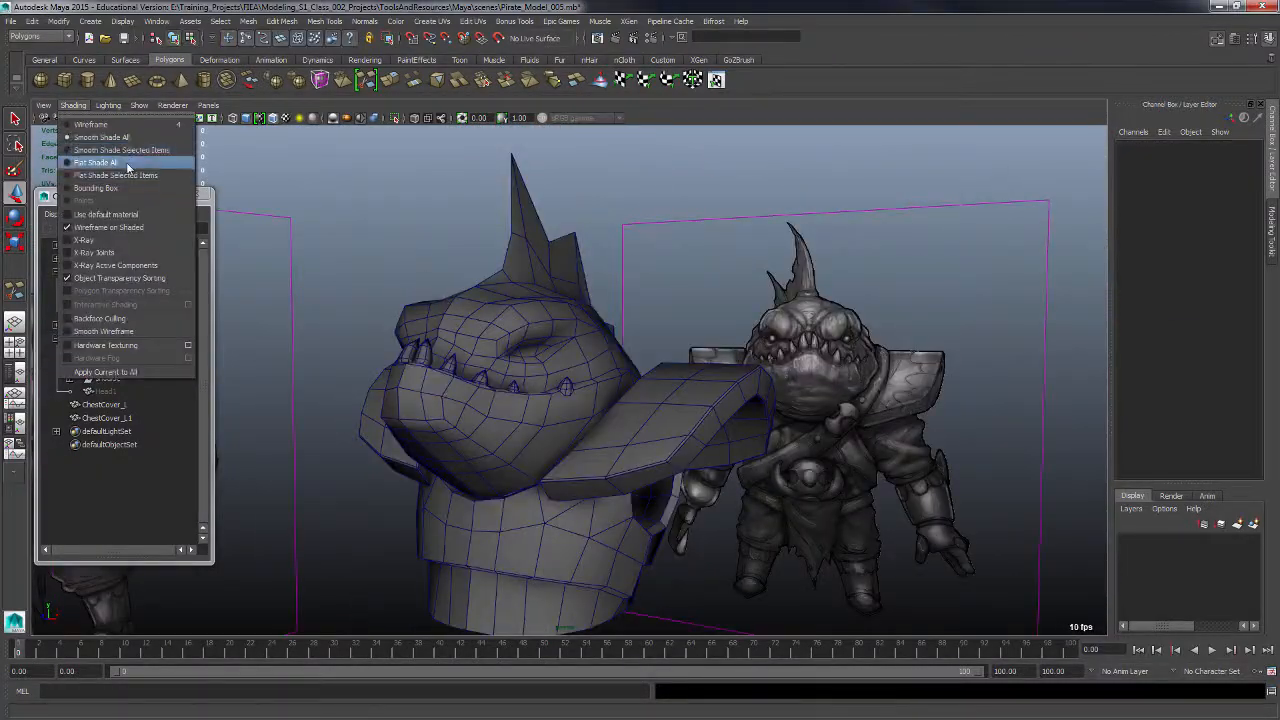
click(118, 228)
Step: Examine how the flat-shaded head, shoulder guards and chest cover fit together from several angles
alt+drag(540, 400, 597, 393)
click(560, 460)
alt+right_drag(560, 460, 640, 480)
key(F8)
click(585, 460)
alt+drag(585, 460, 537, 497)
key(F8)
alt+drag(640, 490, 723, 471)
Step: Extrude the border edge loop of the ChestCover_L armhole inward
click(620, 480)
alt+right_drag(620, 480, 654, 346)
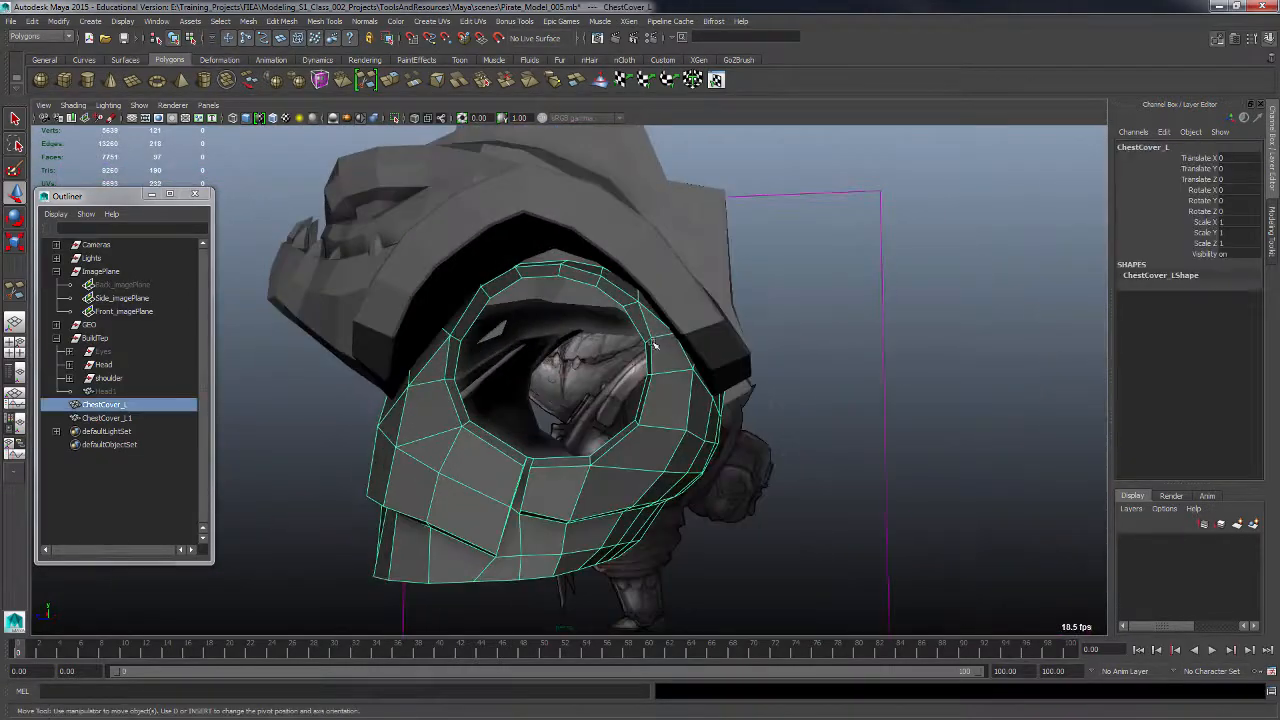
key(F10)
double_click(617, 490)
key(ctrl+e)
alt+drag(617, 490, 474, 234)
key(F9)
alt+right_drag(474, 234, 520, 440)
Step: Extrude the armhole's border edge loop again with an offset of about 0.7
key(F10)
double_click(702, 444)
shift+right_drag(709, 446, 713, 478)
drag(622, 253, 608, 255)
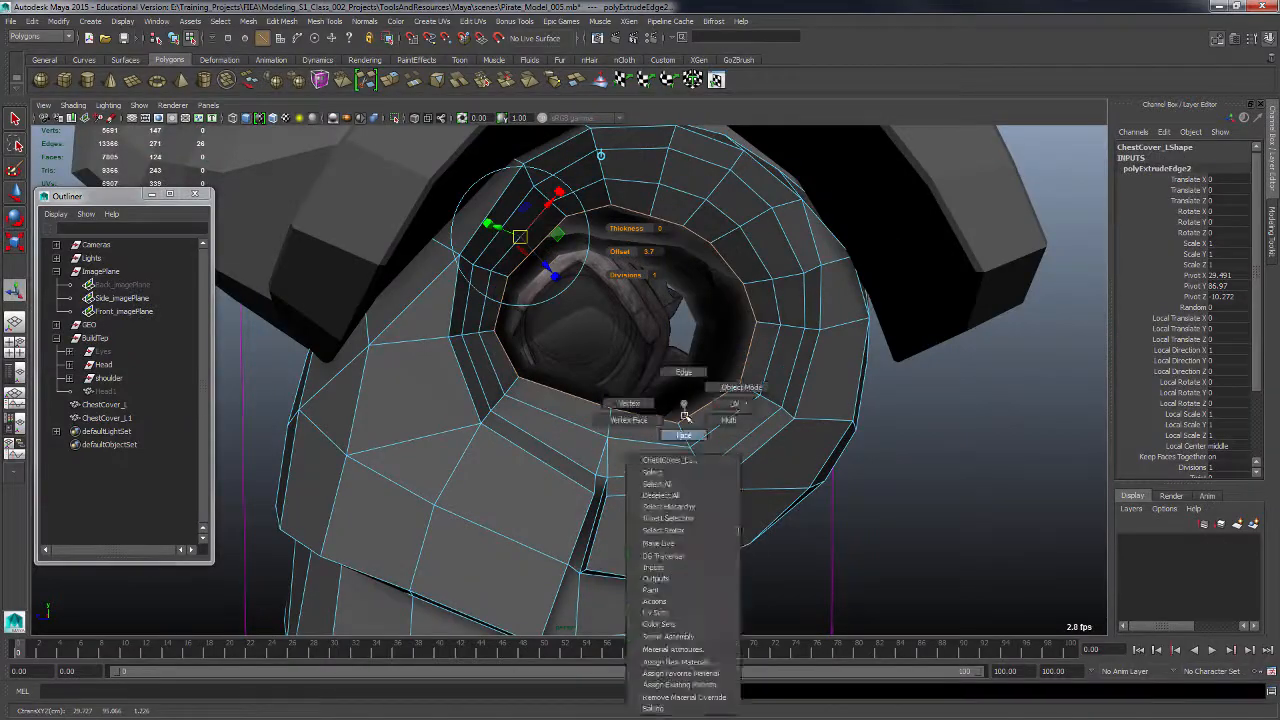
Step: Merge the innermost armhole border to its center to close the opening
right_drag(685, 416, 684, 435)
shift+right_drag(685, 420, 766, 383)
alt+drag(766, 383, 560, 490)
Step: Adjust the vertices on the closed armhole's center and inner rim
key(w)
click(671, 300)
click(685, 347)
click(557, 491)
alt+drag(731, 474, 677, 311)
click(673, 309)
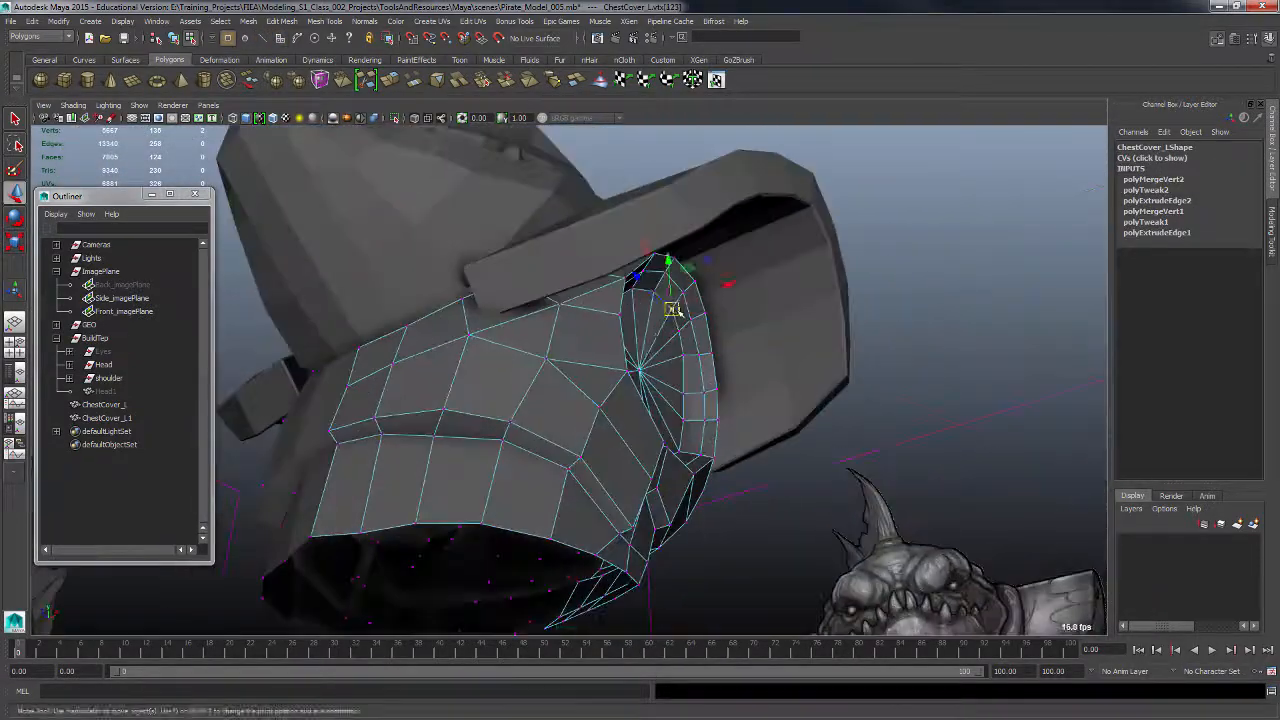
Step: Leave component editing and compare the whole model with the reference images from several angles
click(740, 380)
alt+right_drag(740, 380, 640, 420)
alt+drag(640, 420, 600, 460)
right_drag(600, 460, 650, 425)
click(834, 509)
alt+drag(650, 425, 698, 514)
alt+right_drag(640, 508, 674, 520)
alt+drag(674, 520, 702, 500)
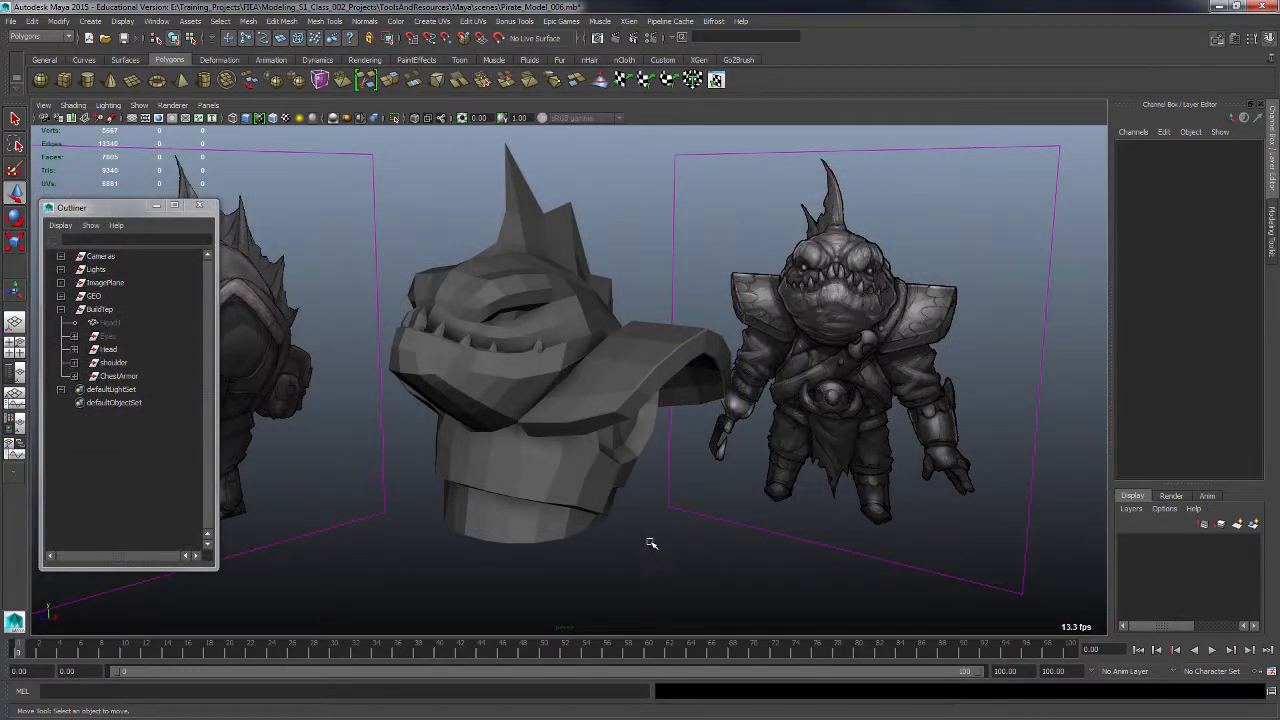
mouse_move(672, 528)
alt+mouse_down()
mouse_move(597, 510)
mouse_move(650, 532)
alt+mouse_up()
Step: Adjust the chest cover vertices behind and below the armhole with a resized soft-selection falloff, undoing the last change
click(620, 514)
key(F9)
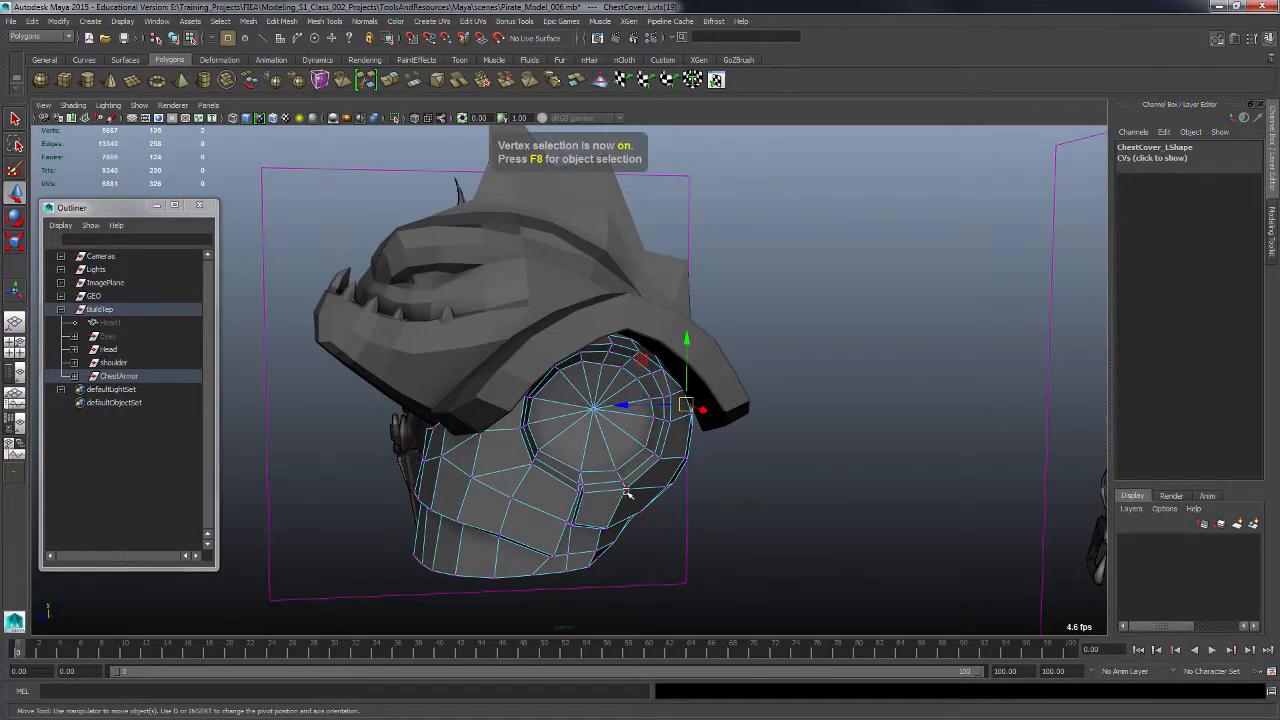
alt+drag(620, 514, 622, 517)
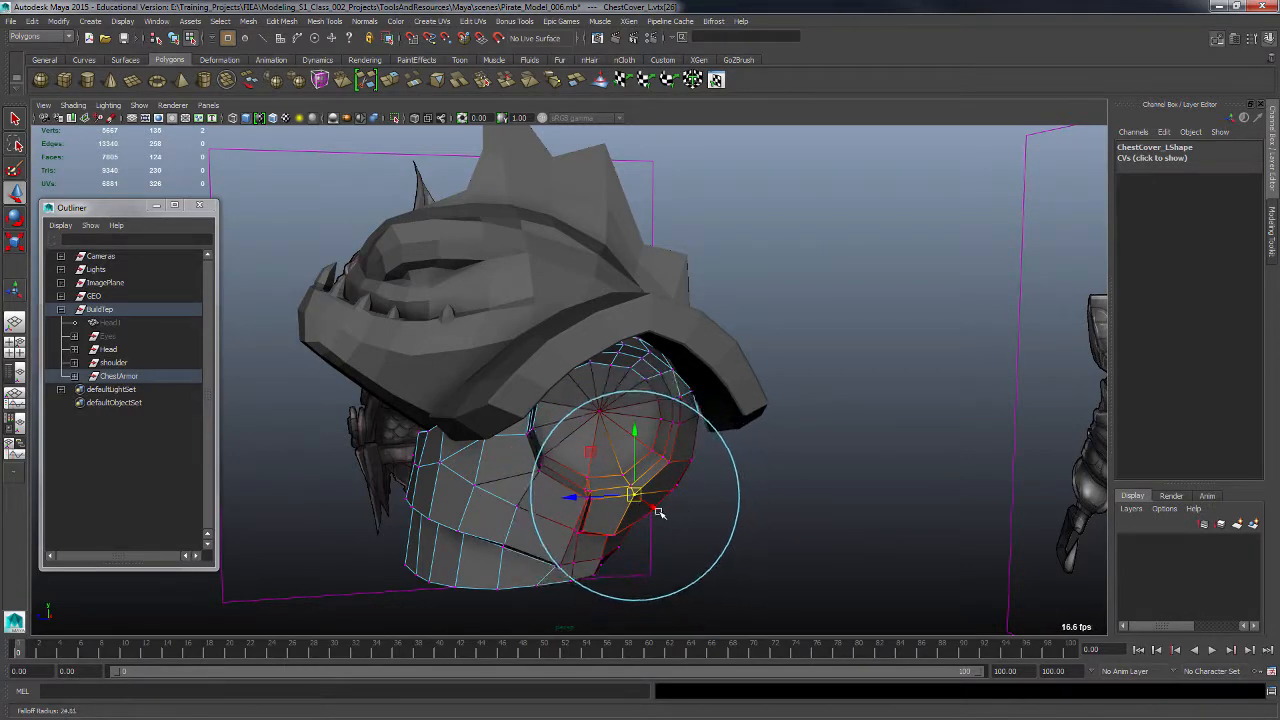
alt+drag(769, 481, 709, 511)
key(ctrl+z)
Step: Adjust vertices at the back of the head and at the chest cover's upper edge beneath the shoulder guard
alt+drag(672, 388, 525, 423)
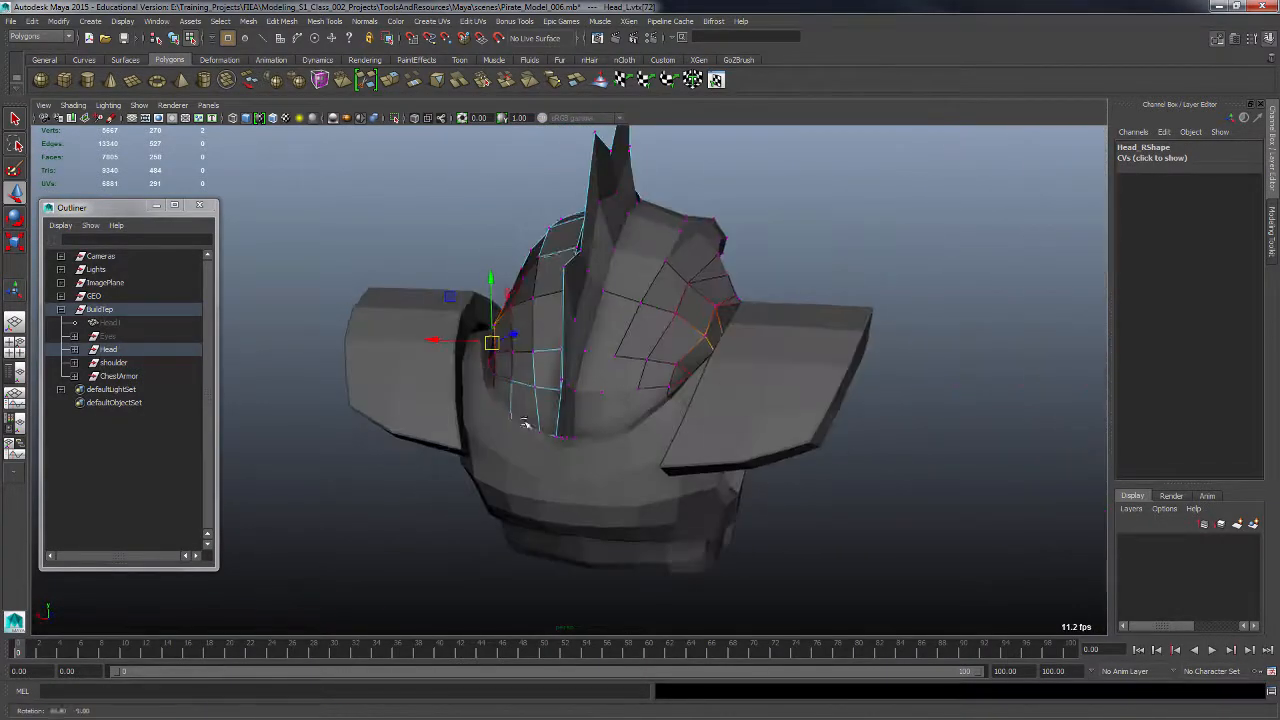
alt+drag(452, 332, 495, 434)
alt+drag(474, 458, 549, 500)
right_drag(549, 498, 497, 453)
alt+drag(575, 477, 552, 475)
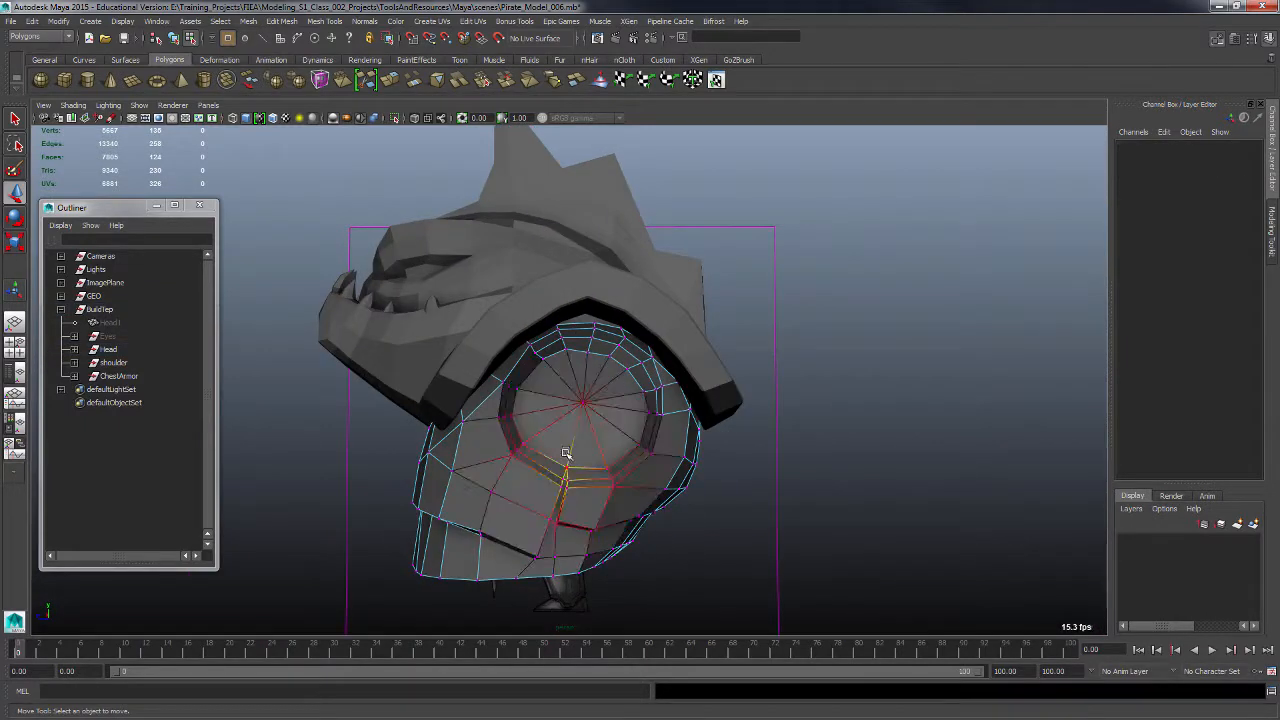
alt+middle_drag(537, 396, 517, 440)
alt+right_drag(517, 440, 546, 446)
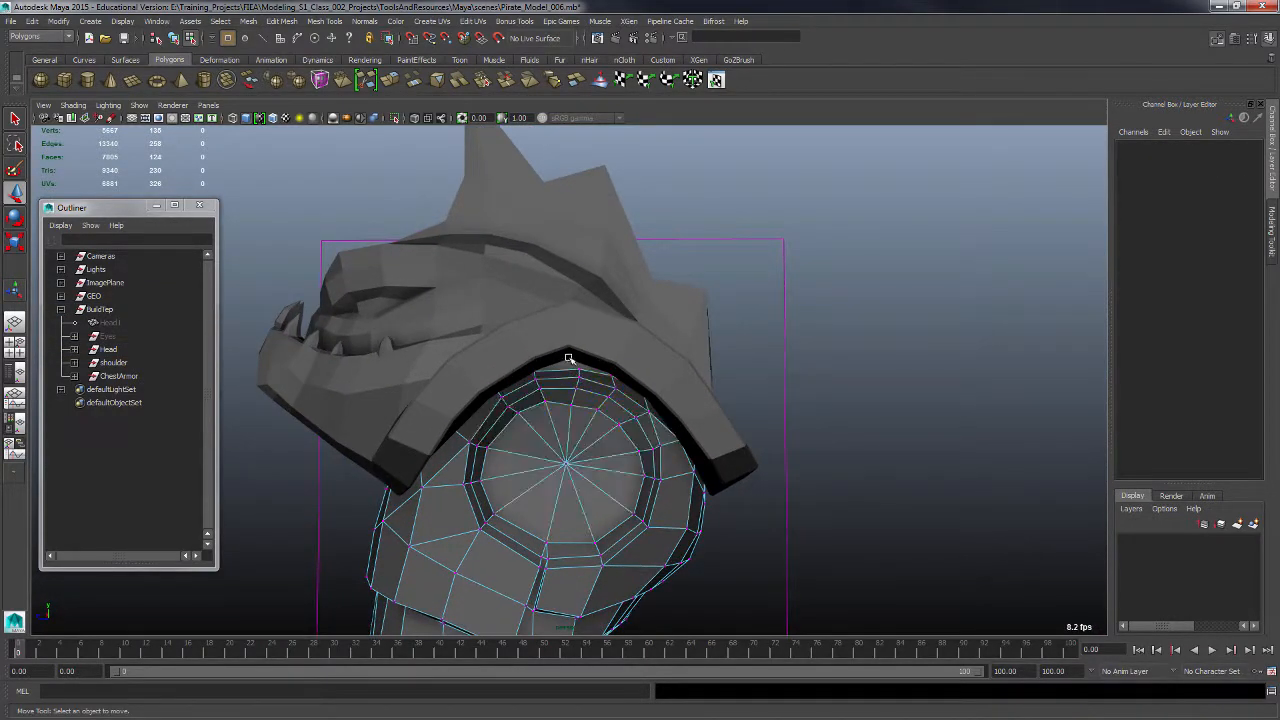
drag(590, 390, 634, 486)
mouse_move(726, 498)
alt+mouse_down()
mouse_move(651, 471)
mouse_move(703, 494)
alt+mouse_up()
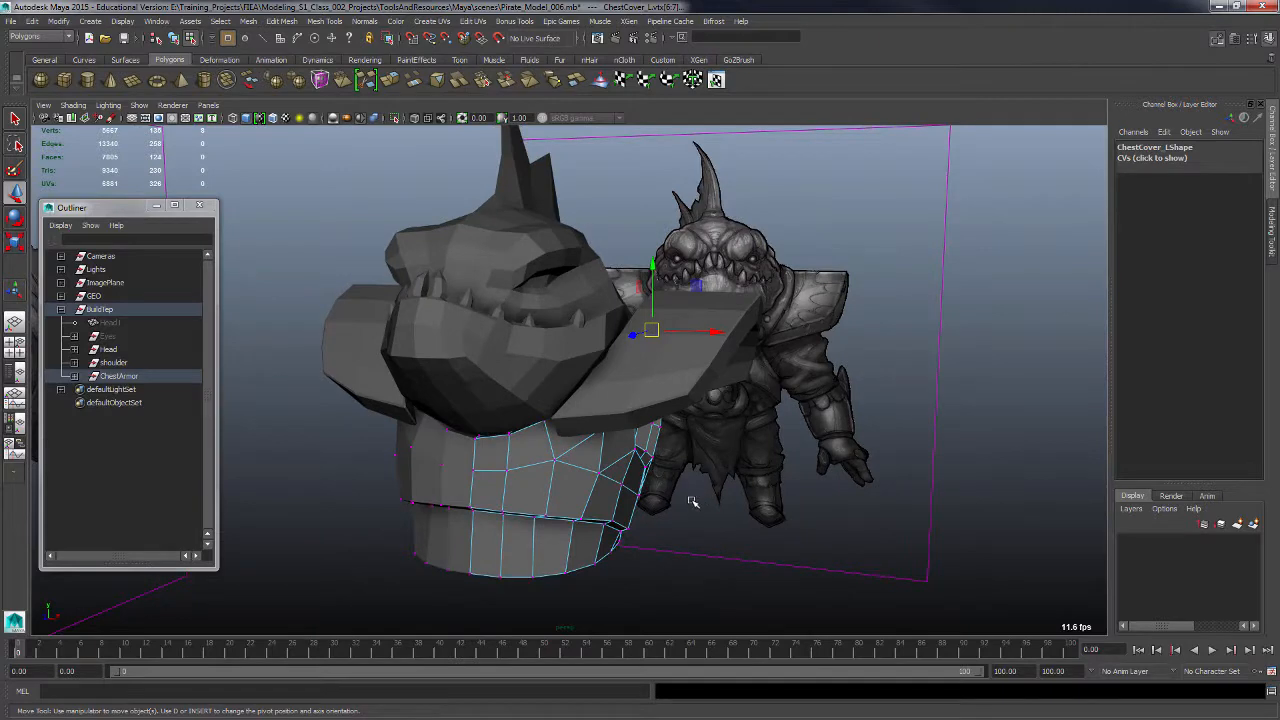
Step: Leave component editing, clear the selection and compare the whole model with the front and side reference images
key(F8)
click(716, 578)
alt+right_drag(800, 557, 638, 522)
alt+drag(712, 531, 655, 520)
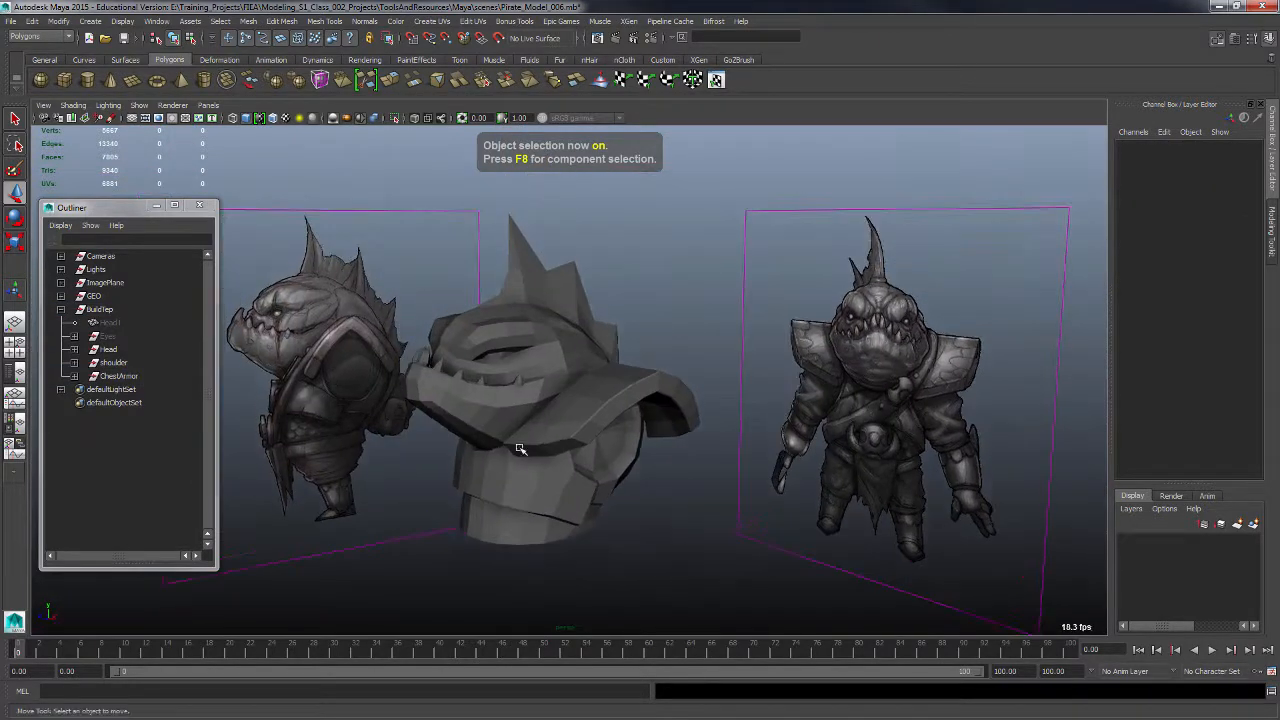
Step: Select the head, shoulder guard and chest cover meshes together to examine their wireframes and polygon counts, and clear the selection
click(497, 336)
alt+drag(497, 336, 584, 510)
shift+click(635, 414)
click(584, 510)
alt+drag(674, 523, 560, 440)
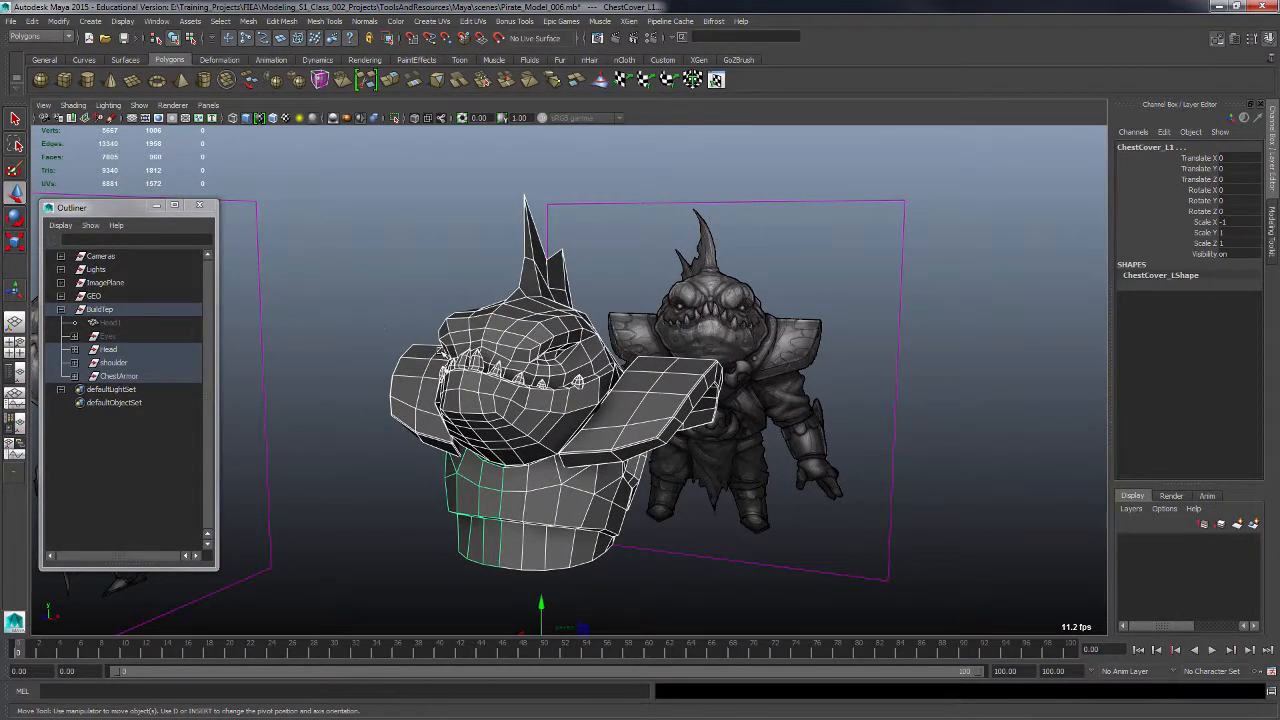
alt+drag(530, 405, 637, 496)
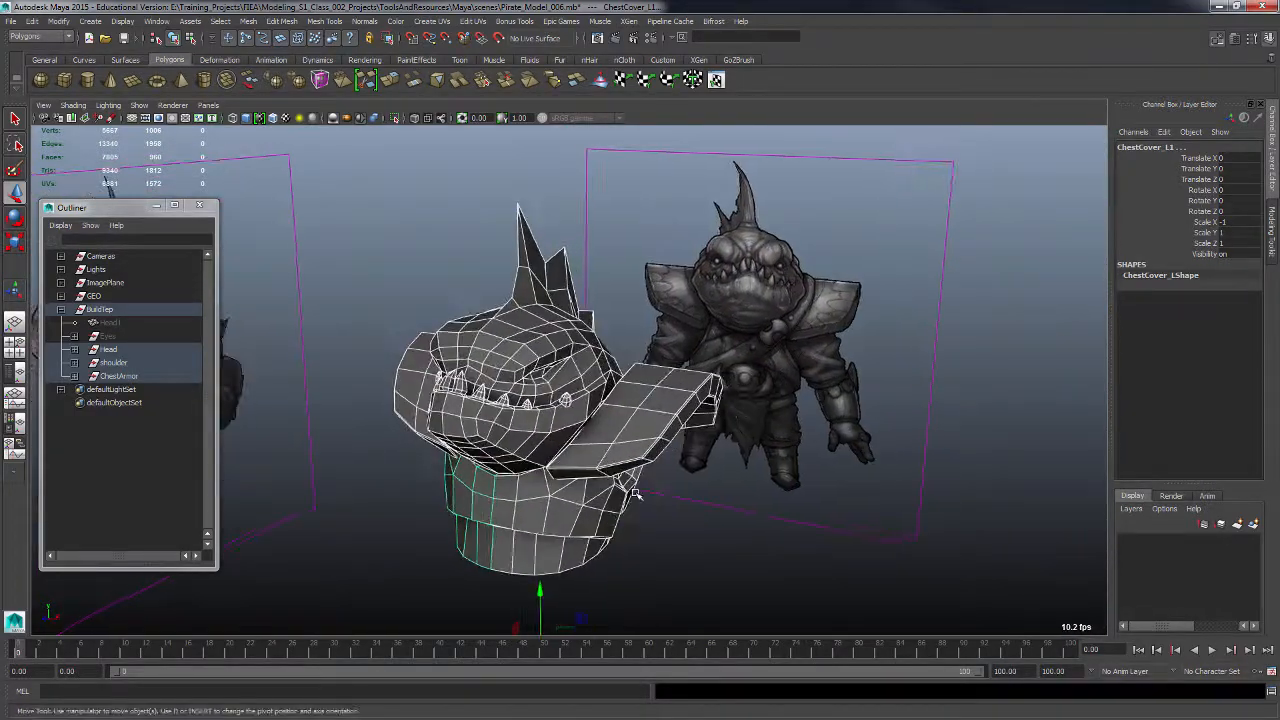
alt+drag(677, 533, 711, 508)
click(661, 552)
click(553, 485)
click(709, 514)
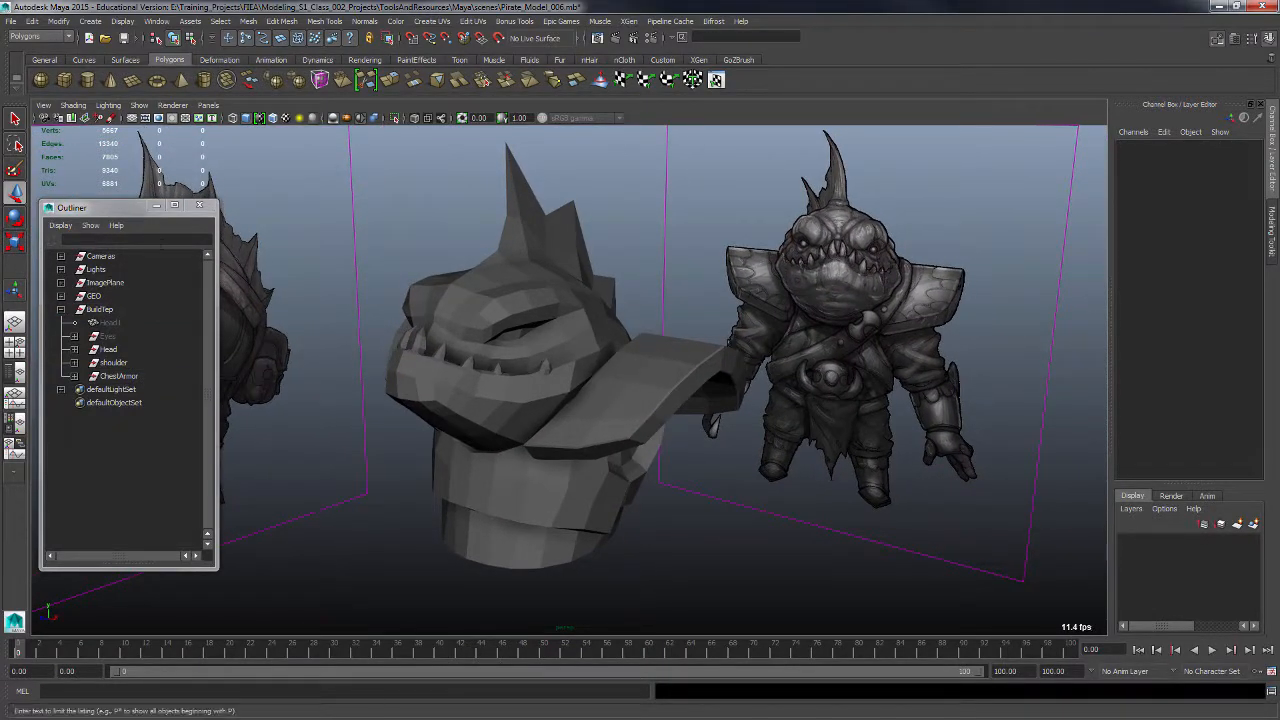
Step: Save the scene as Pirate_Model_006.mb in the scenes folder, replacing the existing file
click(10, 20)
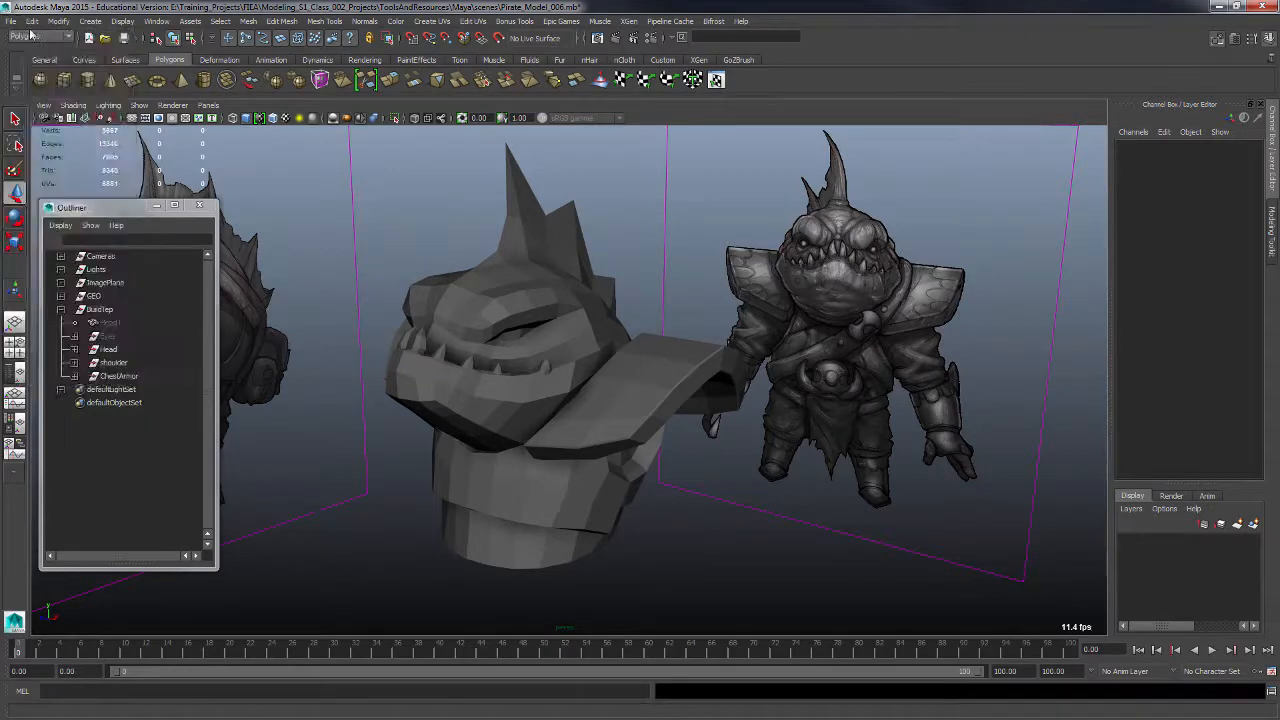
click(32, 20)
mouse_move(11, 21)
click(60, 80)
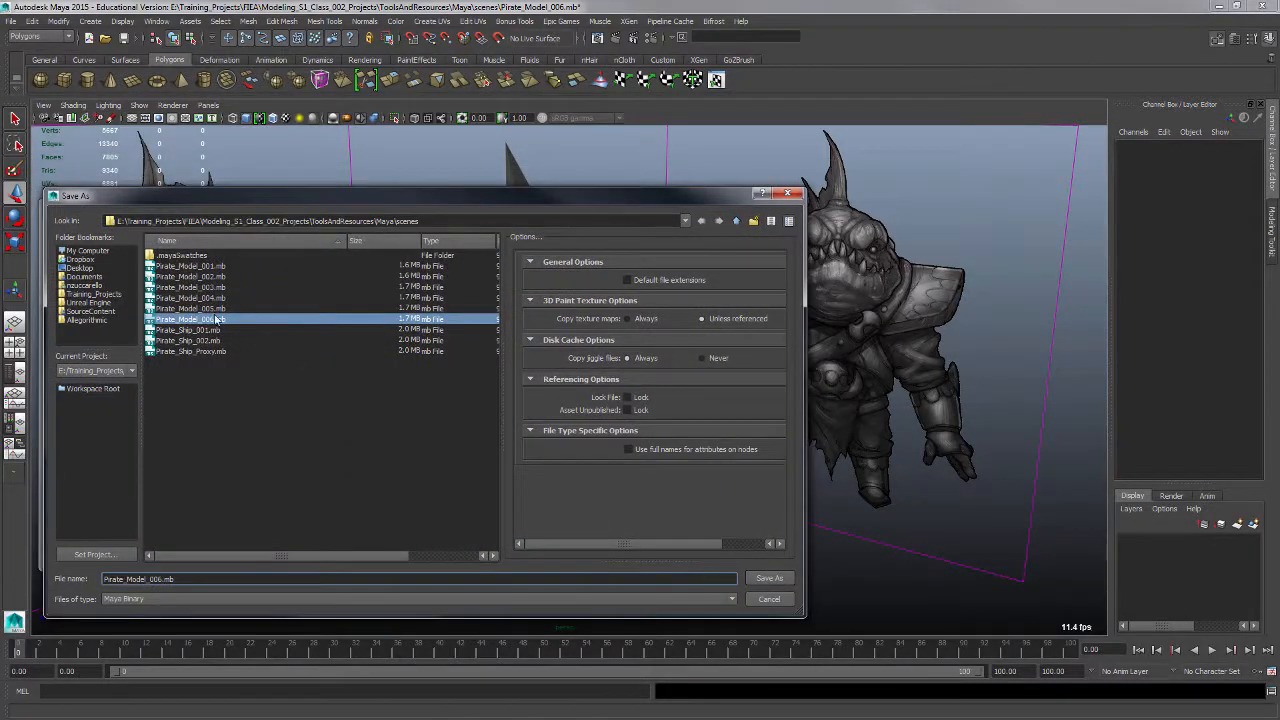
click(215, 310)
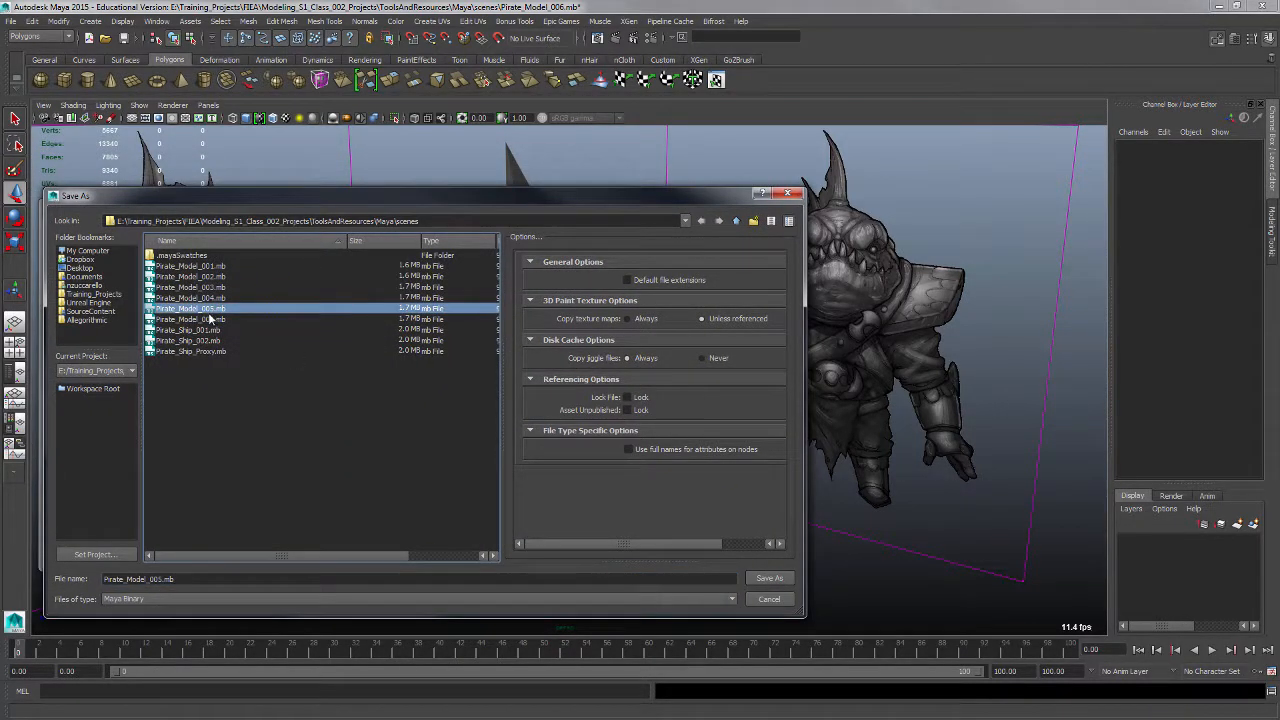
click(210, 319)
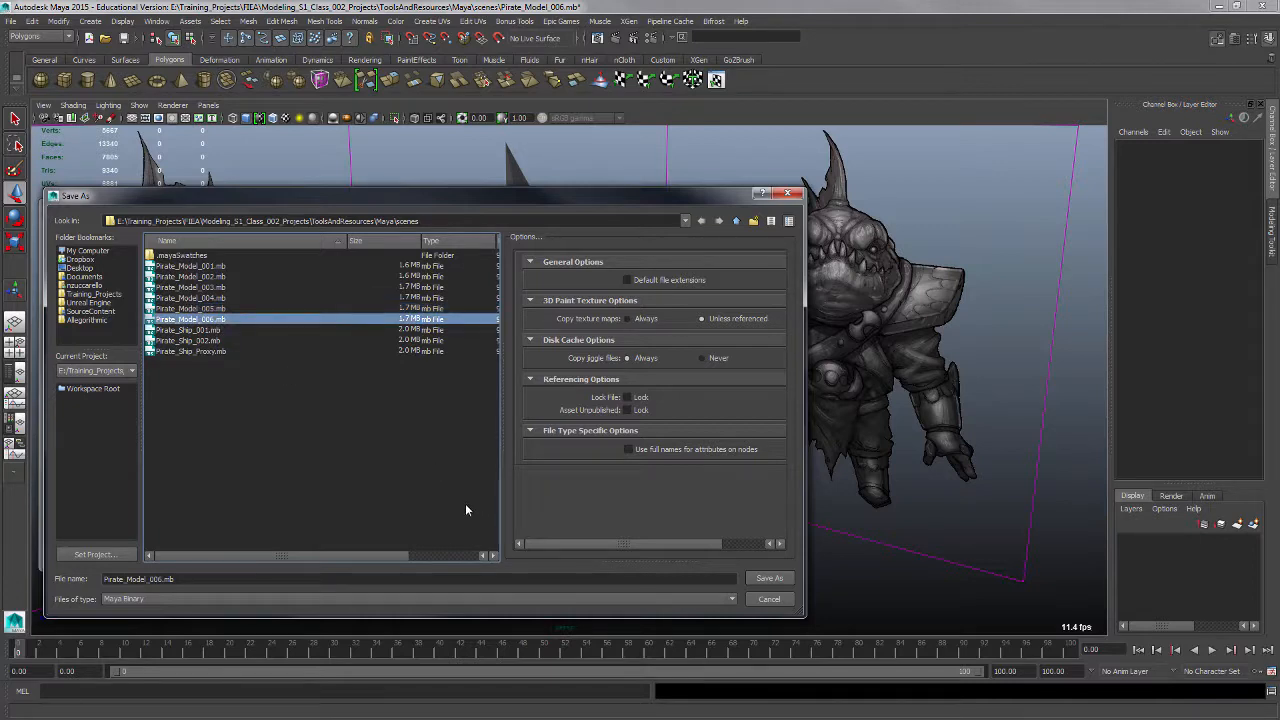
click(769, 579)
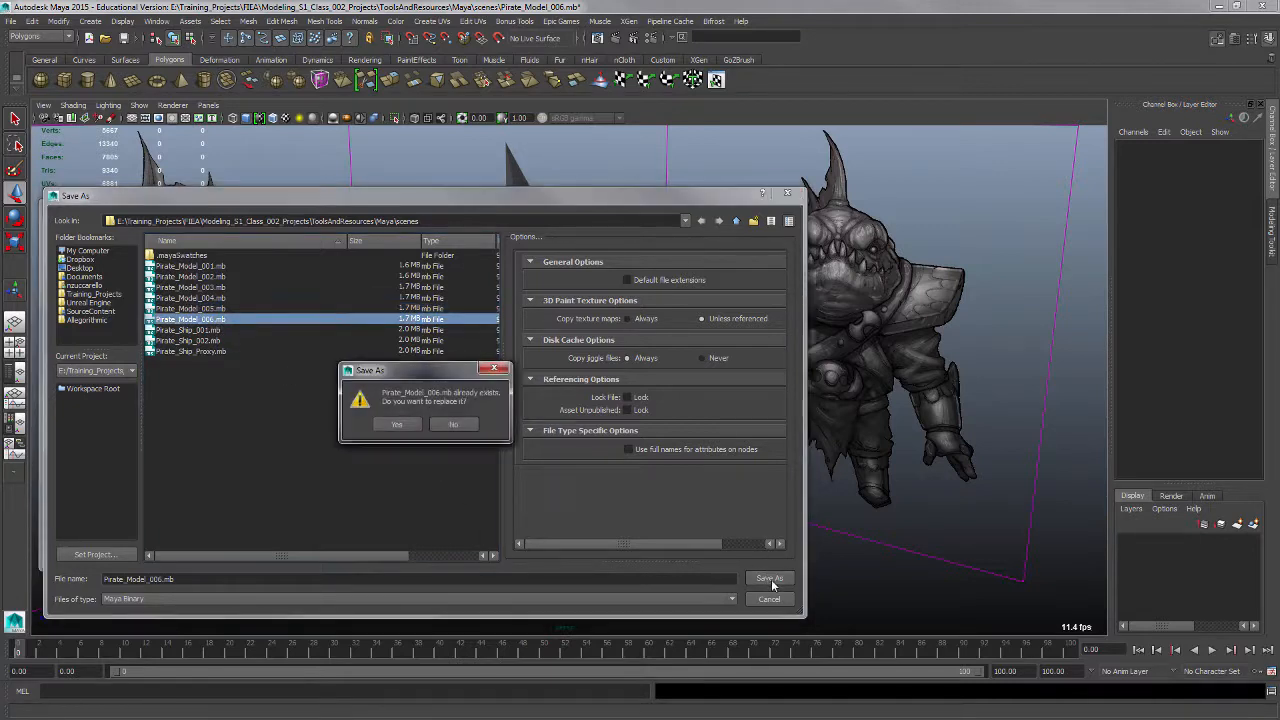
click(396, 424)
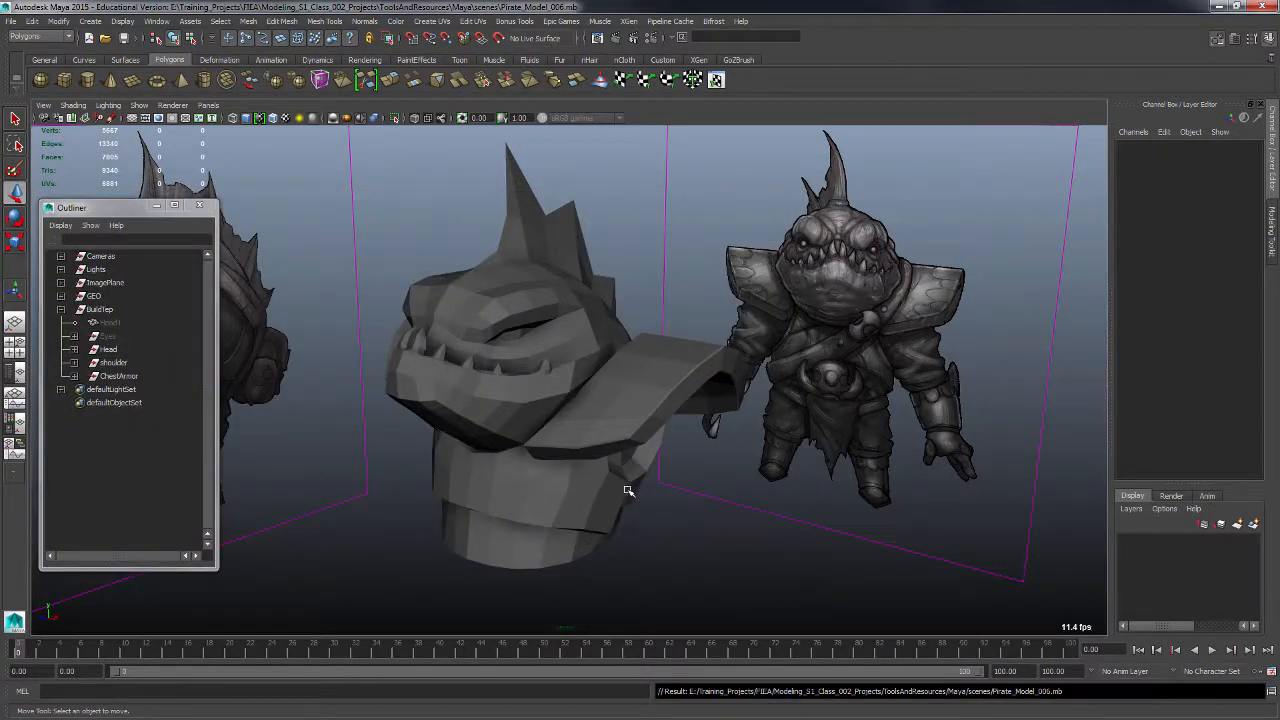
alt+middle_drag(709, 476, 706, 472)
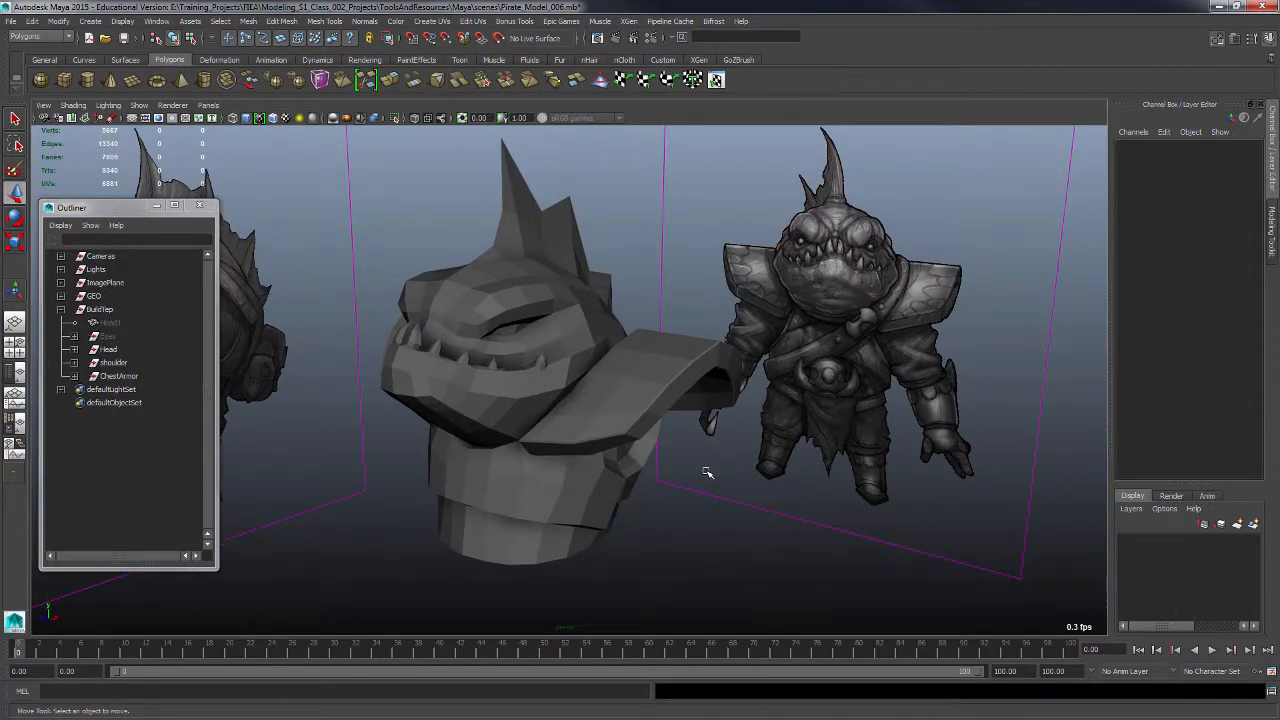